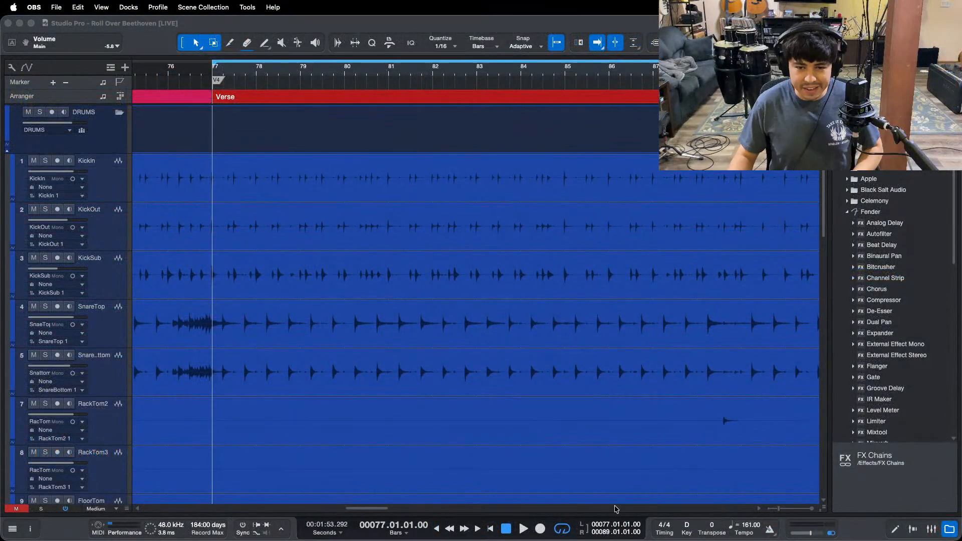
Step: Switch to Studio Pro and look through the arrangement's tracks from the drums to the vocals
{"action": "left_click", "coordinate": [620, 476]}
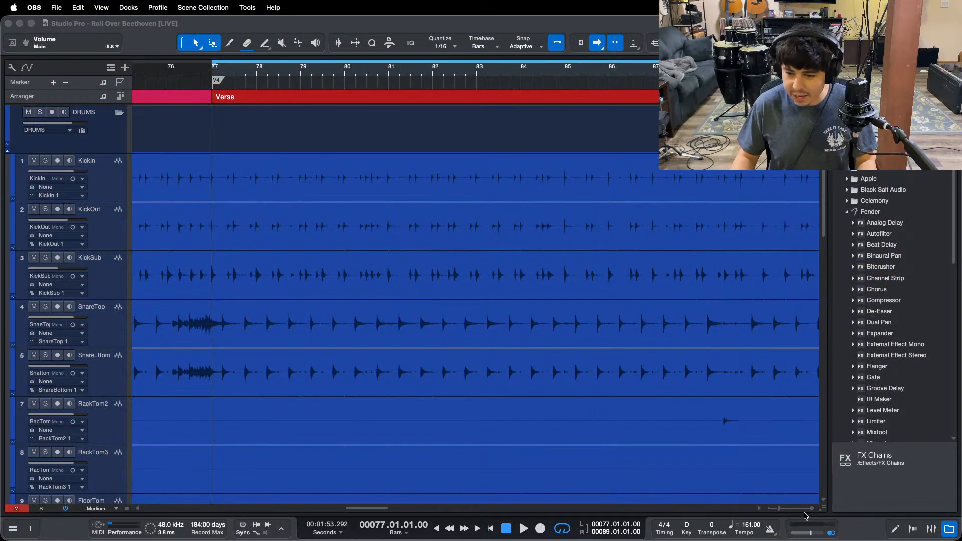
{"action": "left_click", "coordinate": [860, 533]}
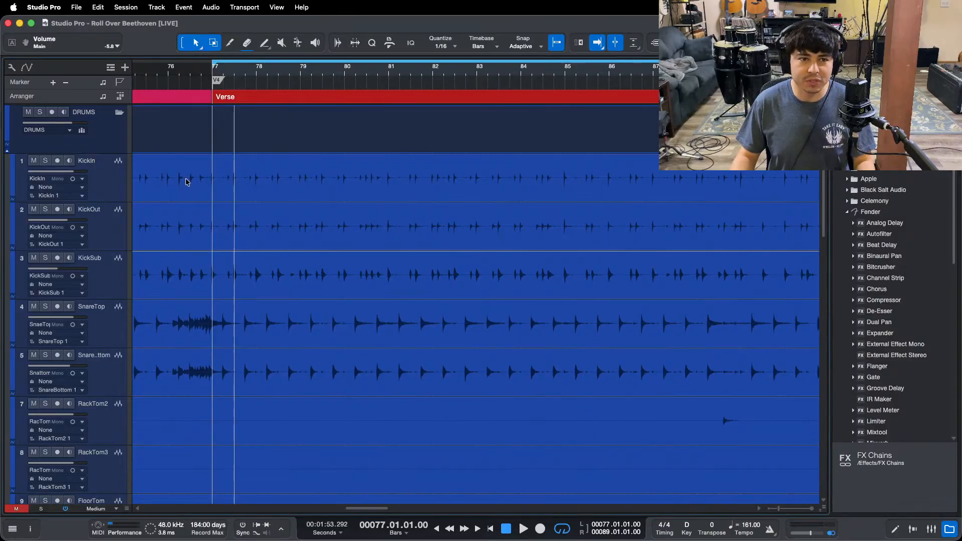
{"action": "left_click", "coordinate": [296, 320]}
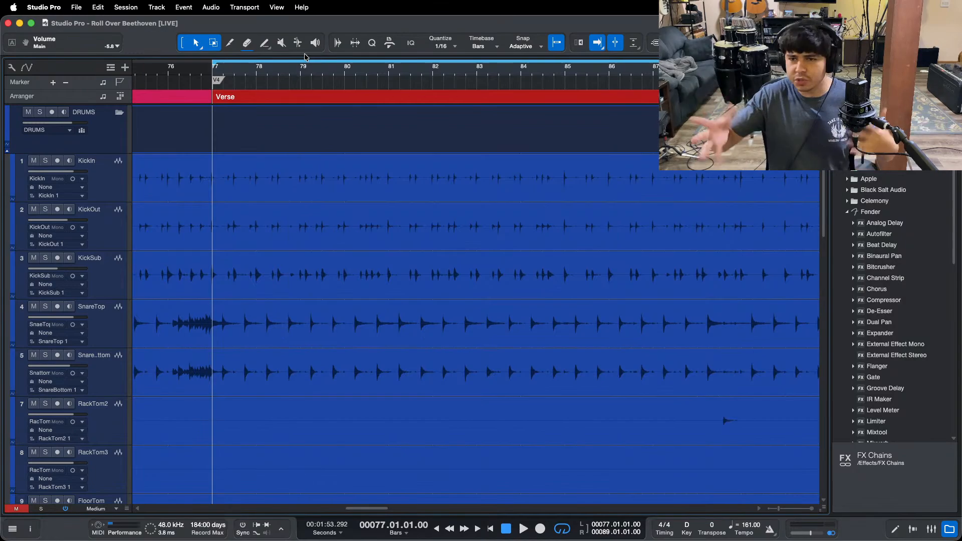
{"action": "scroll", "coordinate": [329, 194], "scroll_direction": "down", "scroll_amount": 1}
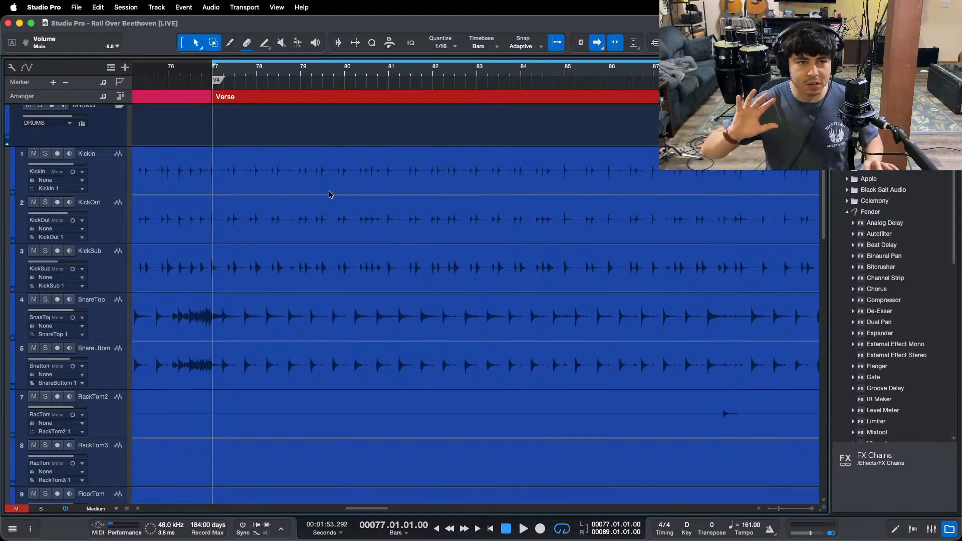
{"action": "scroll", "coordinate": [342, 215], "scroll_direction": "down", "scroll_amount": 2}
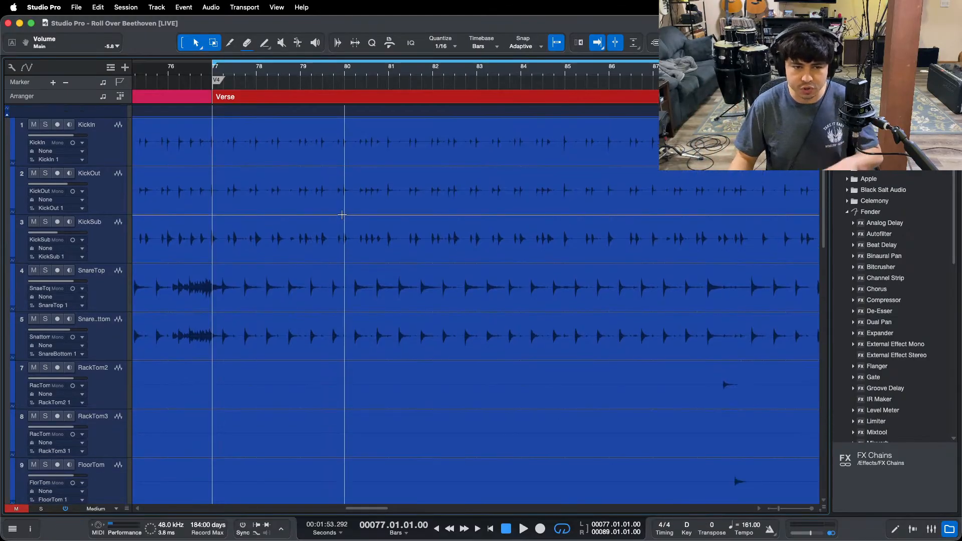
{"action": "scroll", "coordinate": [342, 214], "scroll_direction": "down", "scroll_amount": 8}
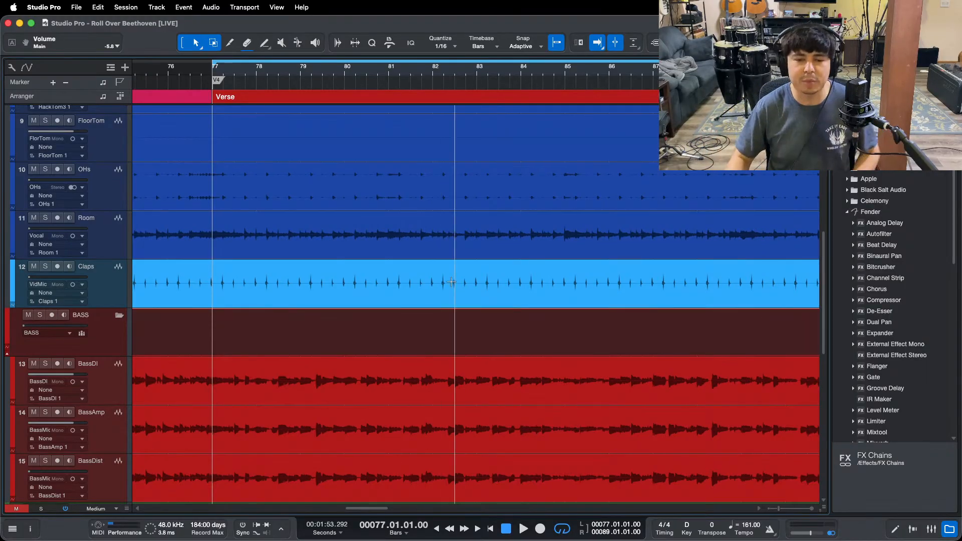
{"action": "scroll", "coordinate": [443, 289], "scroll_direction": "down", "scroll_amount": 9}
{"action": "scroll", "coordinate": [443, 286], "scroll_direction": "up", "scroll_amount": 3}
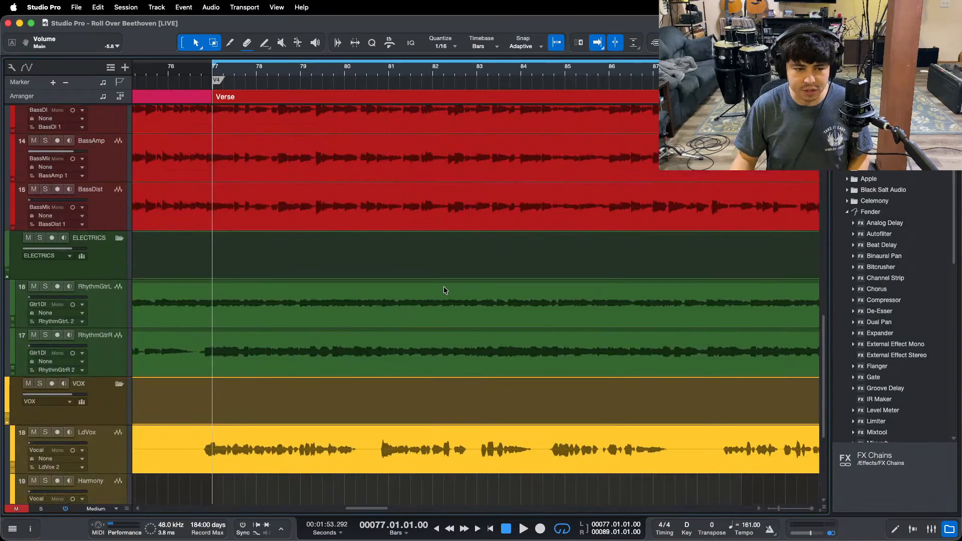
{"action": "scroll", "coordinate": [444, 286], "scroll_direction": "up", "scroll_amount": 12}
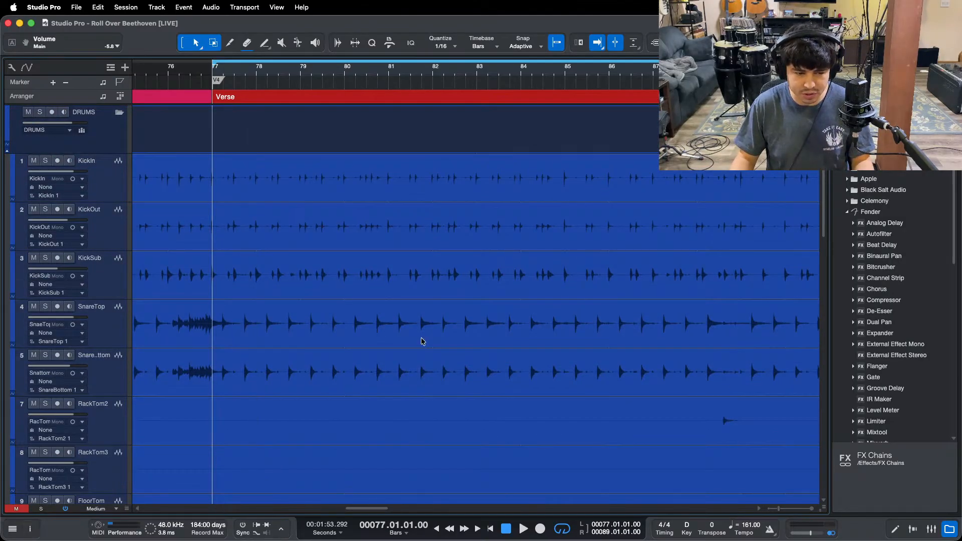
Step: Show the mixer console and expand the BASS bus channel to reveal its inserts and sends
{"action": "key", "text": "F3"}
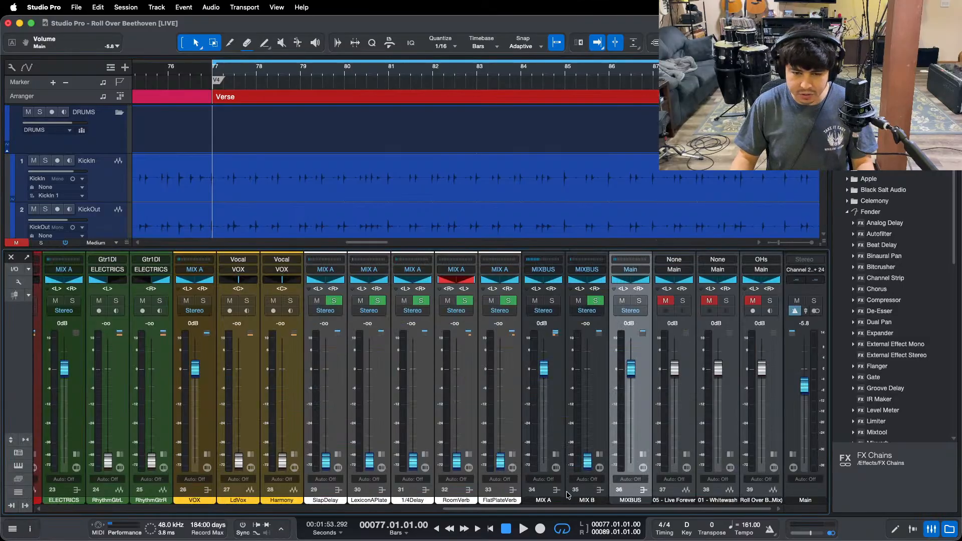
{"action": "left_click_drag", "start_coordinate": [574, 509], "coordinate": [373, 517]}
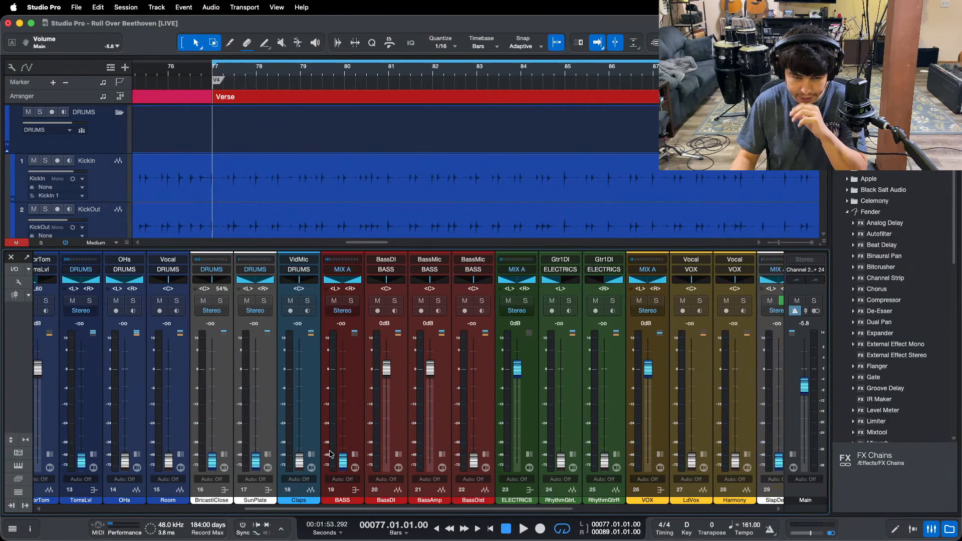
{"action": "left_click", "coordinate": [356, 455]}
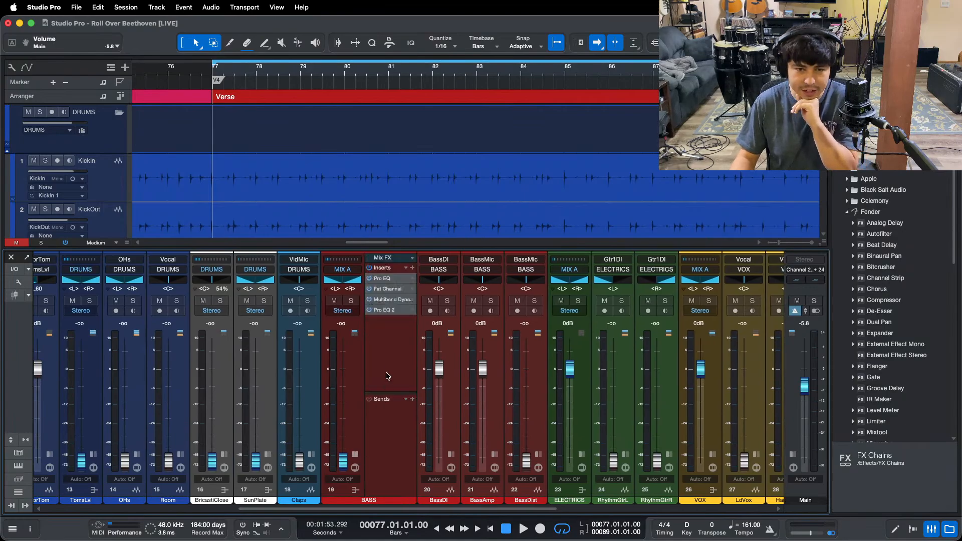
Step: Examine the first Pro EQ insert on the BASS bus, close it and collapse the channel
{"action": "left_click", "coordinate": [388, 279]}
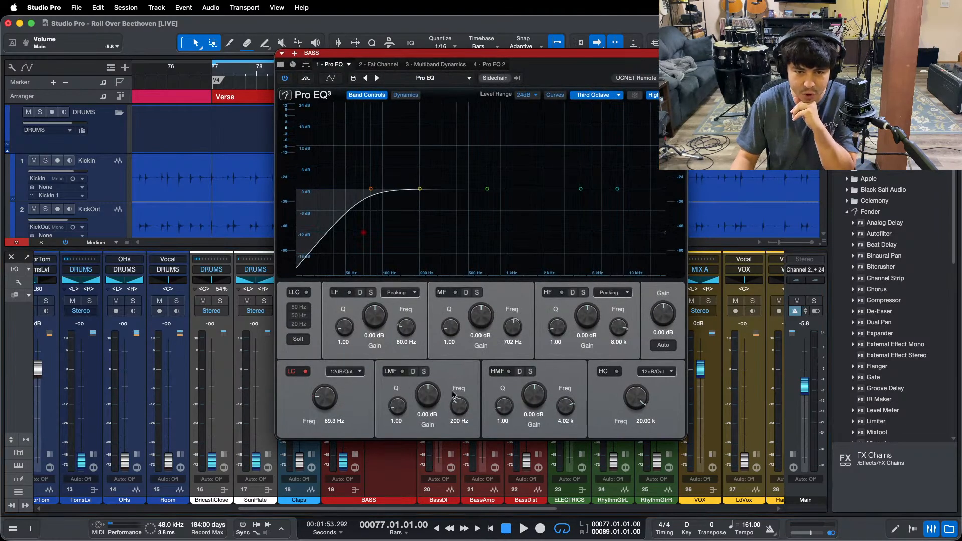
{"action": "key", "text": "super+w"}
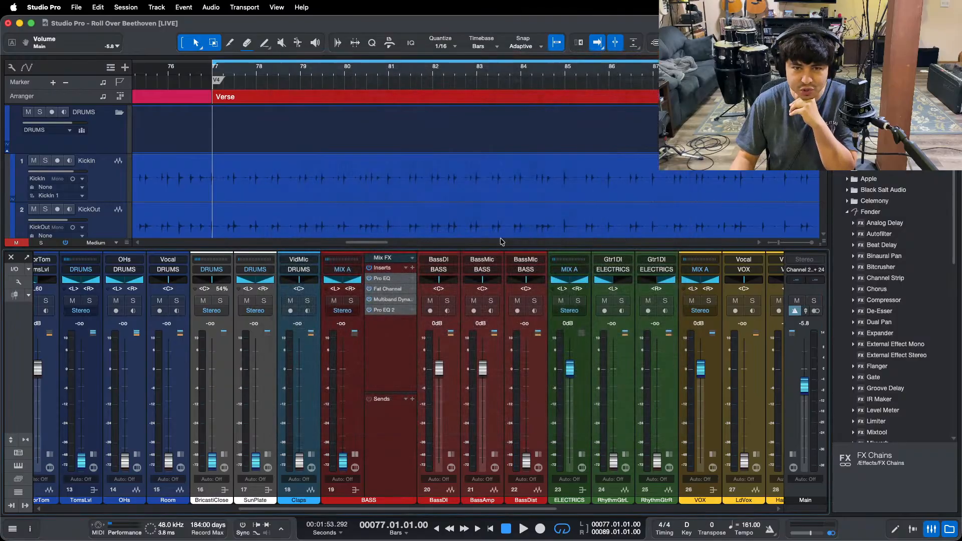
{"action": "left_click", "coordinate": [386, 279]}
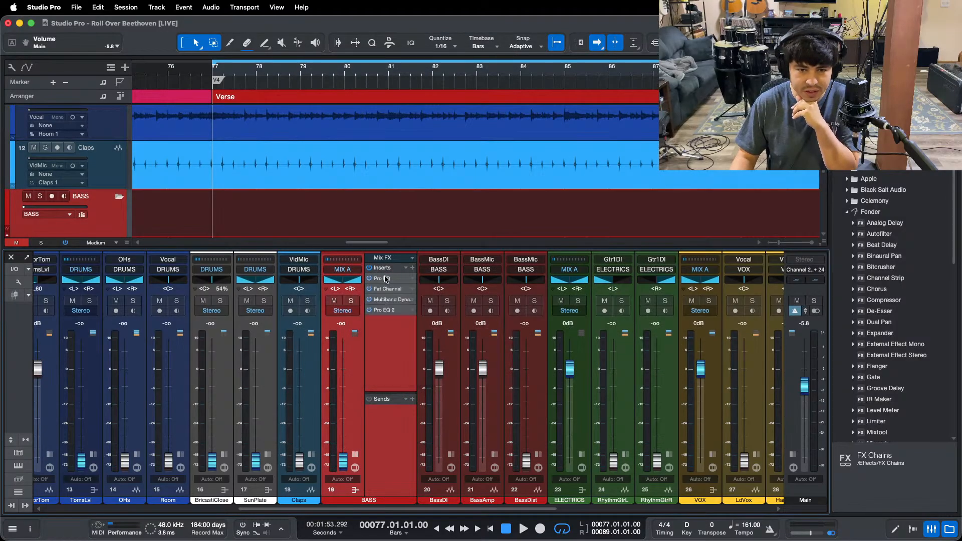
{"action": "left_click", "coordinate": [386, 279]}
{"action": "key", "text": "super+w"}
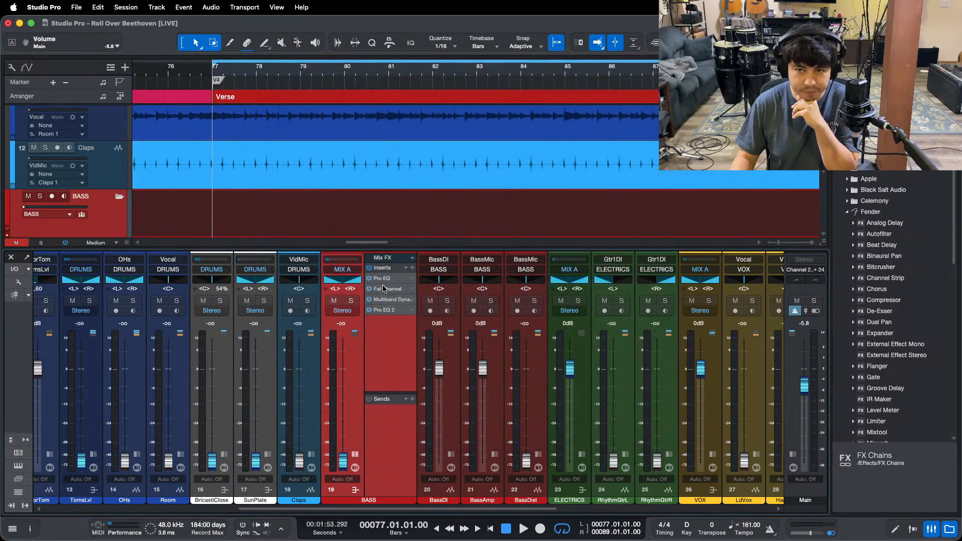
{"action": "left_click", "coordinate": [381, 281]}
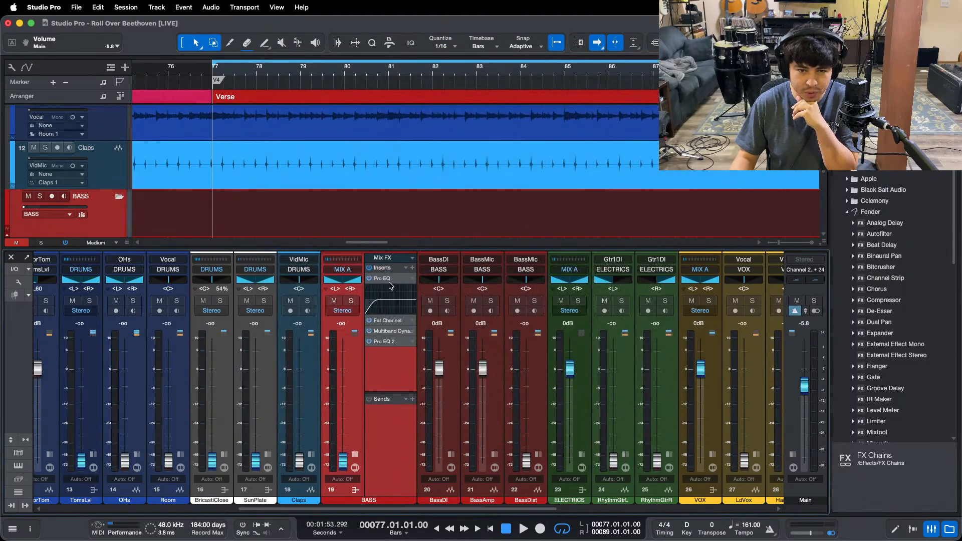
{"action": "left_click", "coordinate": [388, 283]}
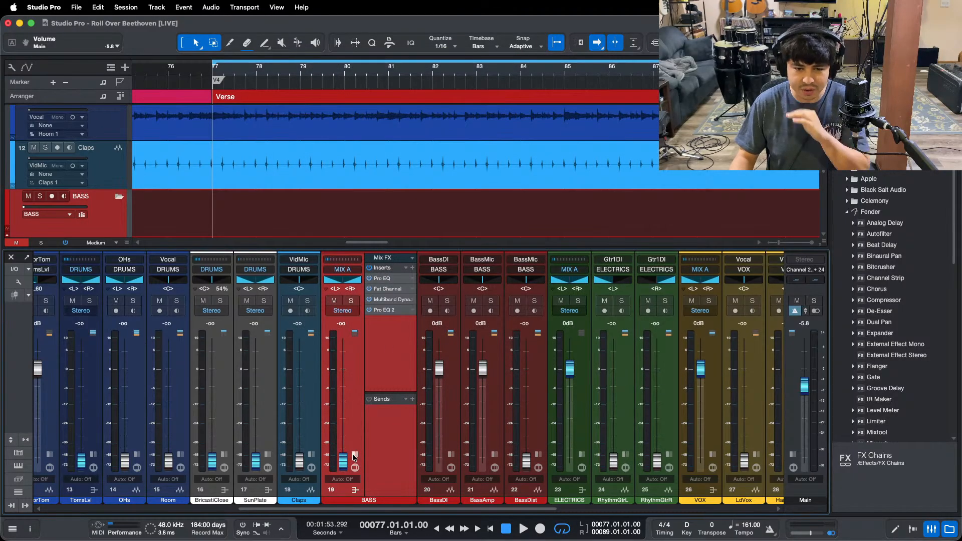
{"action": "left_click", "coordinate": [354, 490]}
Step: Look over the effect and mix bus channels in the console and the effects listed in the browser
{"action": "left_click_drag", "start_coordinate": [382, 510], "coordinate": [664, 508]}
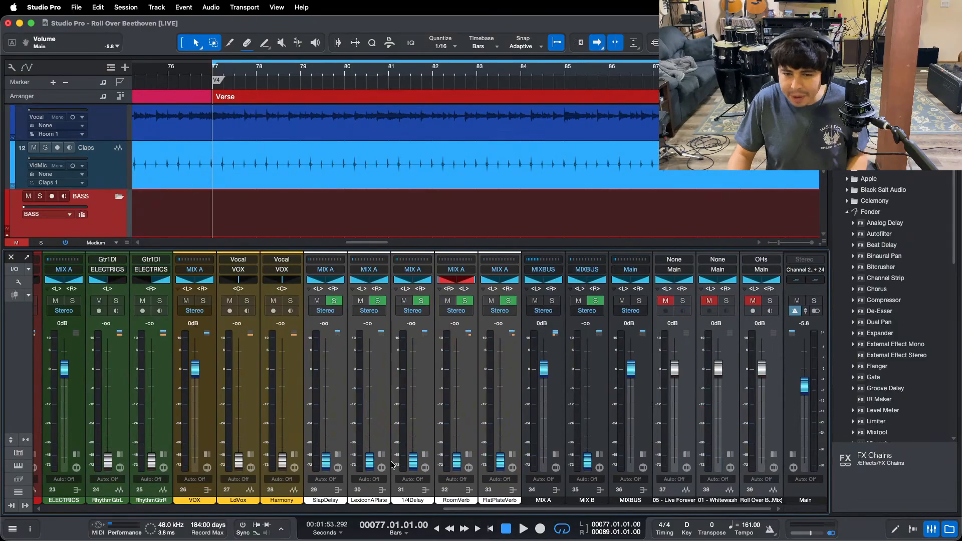
{"action": "scroll", "coordinate": [895, 415], "scroll_direction": "down", "scroll_amount": 10}
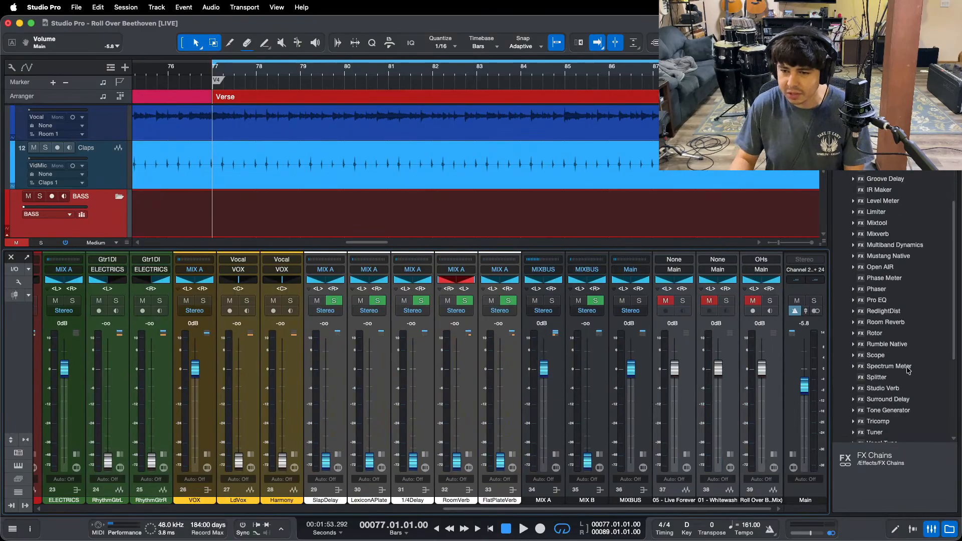
{"action": "scroll", "coordinate": [908, 373], "scroll_direction": "down", "scroll_amount": 1}
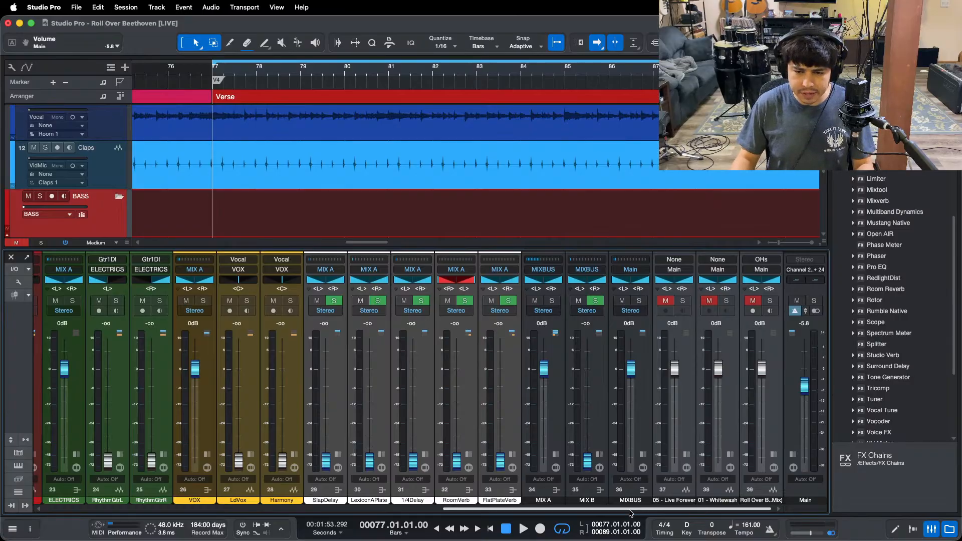
{"action": "left_click_drag", "start_coordinate": [630, 509], "coordinate": [665, 501]}
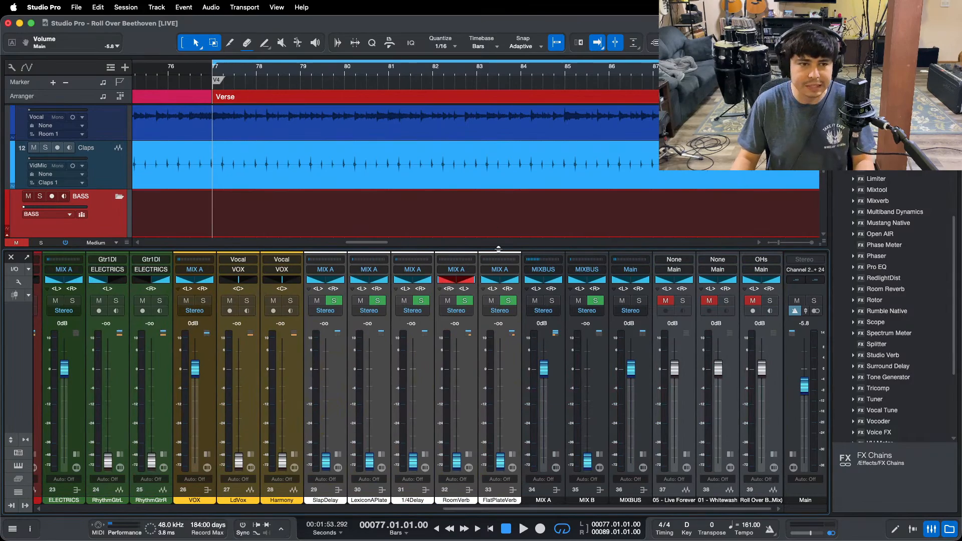
{"action": "scroll", "coordinate": [496, 210], "scroll_direction": "up", "scroll_amount": 10}
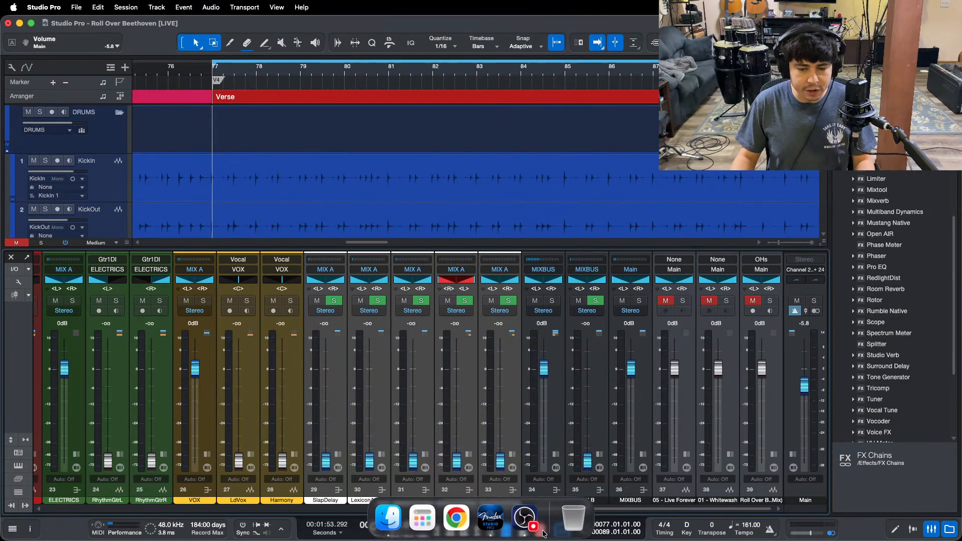
{"action": "left_click", "coordinate": [524, 521]}
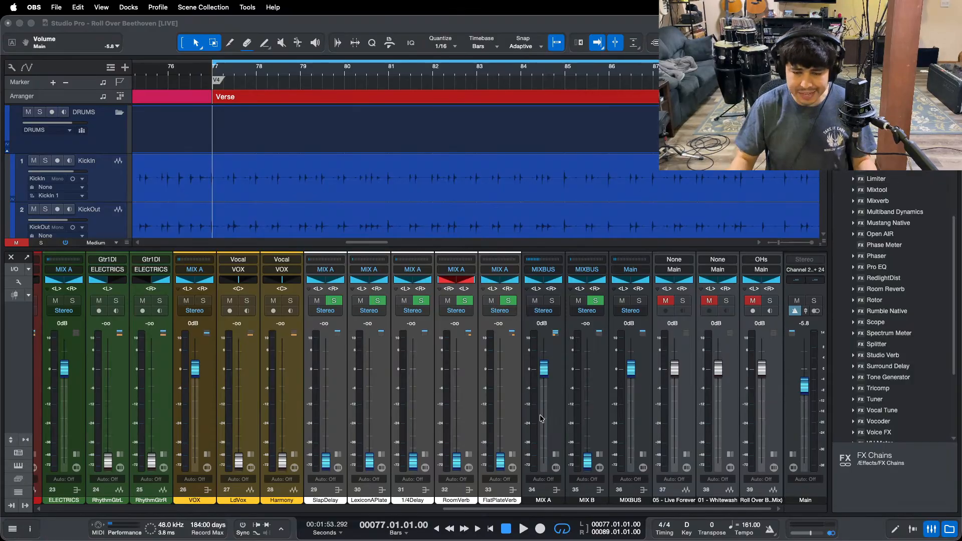
{"action": "left_click", "coordinate": [860, 528]}
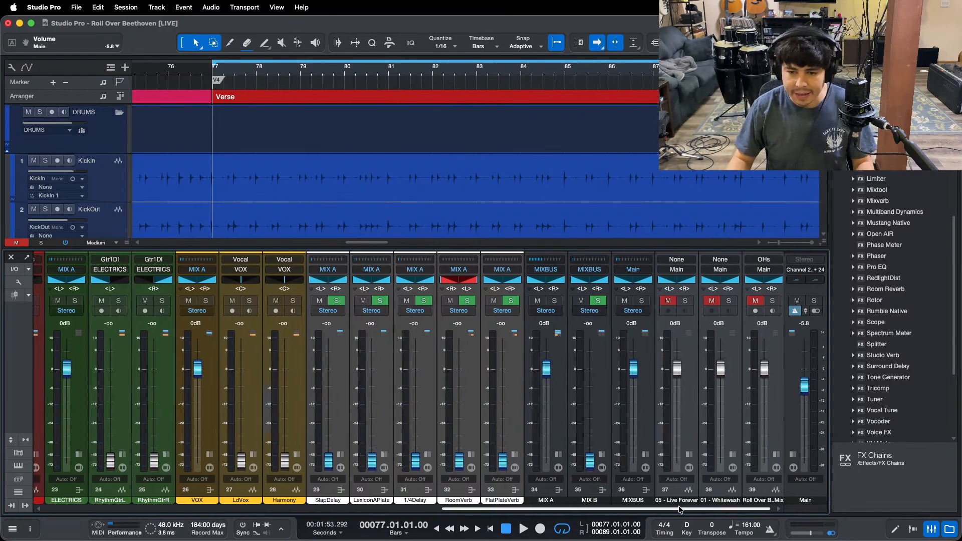
{"action": "left_click_drag", "start_coordinate": [681, 509], "coordinate": [669, 509]}
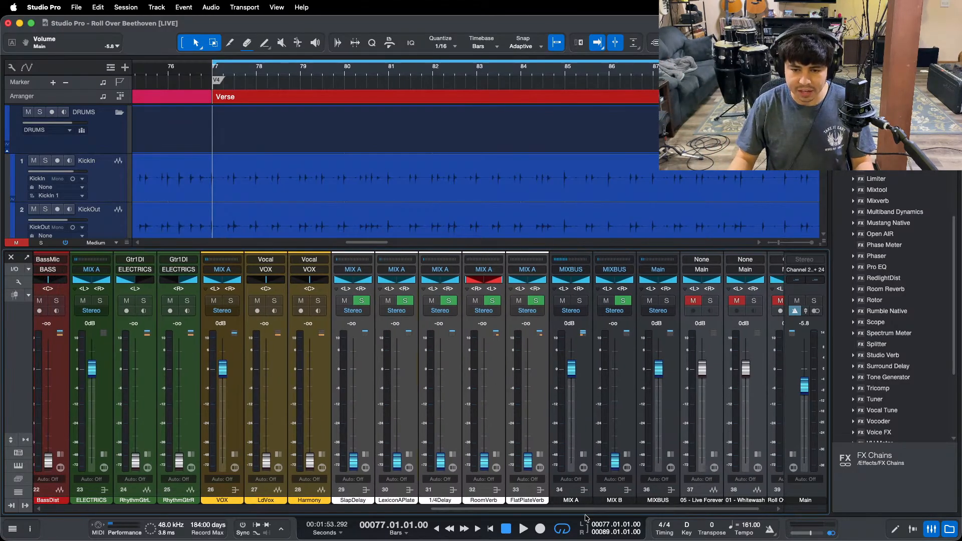
{"action": "mouse_move", "coordinate": [587, 511]}
{"action": "left_mouse_down"}
{"action": "mouse_move", "coordinate": [201, 514]}
{"action": "mouse_move", "coordinate": [596, 516]}
{"action": "left_mouse_up"}
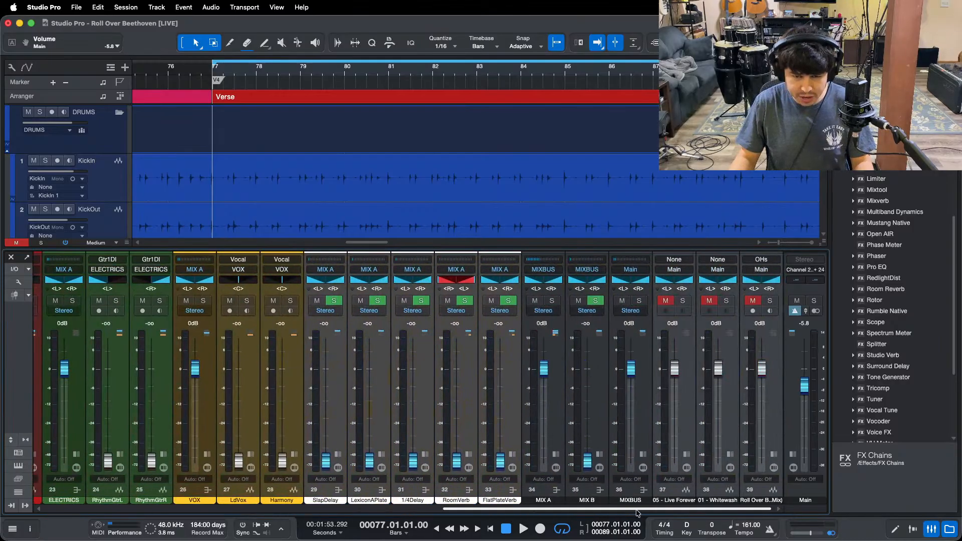
Step: Expand the MIX A bus channel and examine the Console Shaper settings in its Mix FX
{"action": "left_click", "coordinate": [564, 290]}
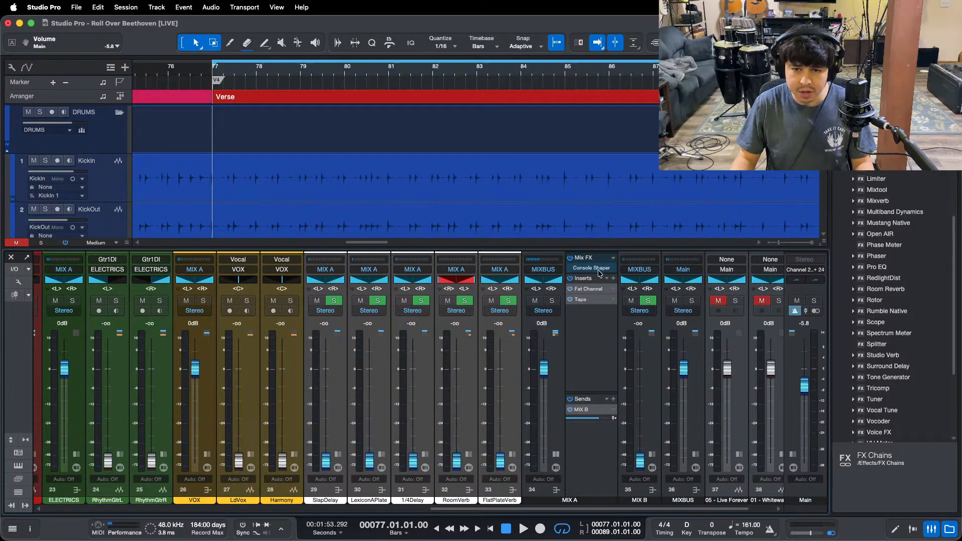
{"action": "left_click", "coordinate": [600, 268]}
{"action": "double_click", "coordinate": [582, 272]}
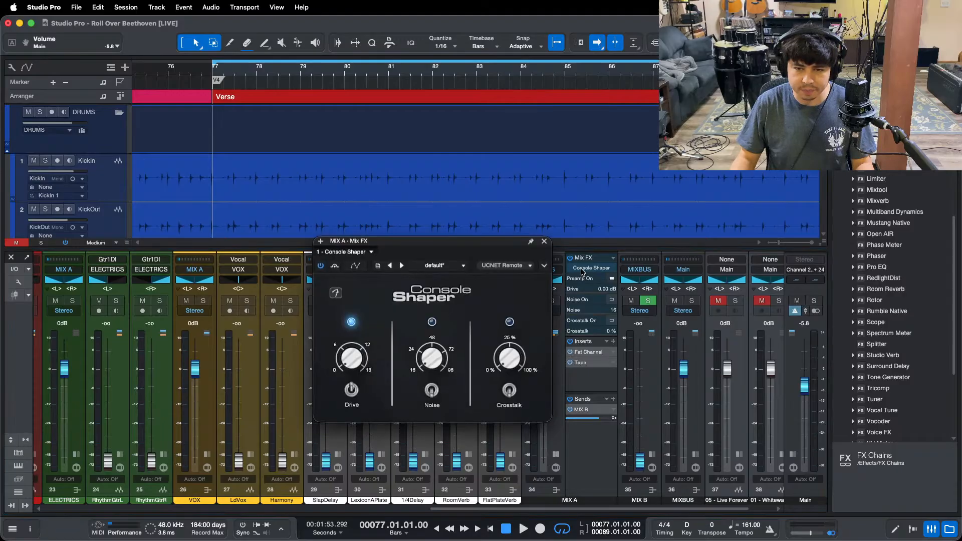
{"action": "left_click_drag", "start_coordinate": [491, 245], "coordinate": [514, 249]}
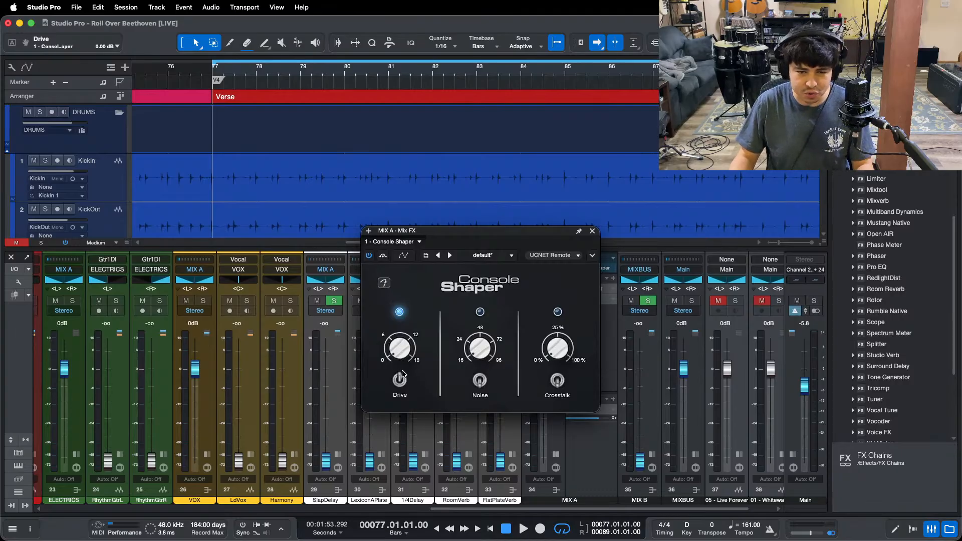
{"action": "left_click", "coordinate": [592, 231]}
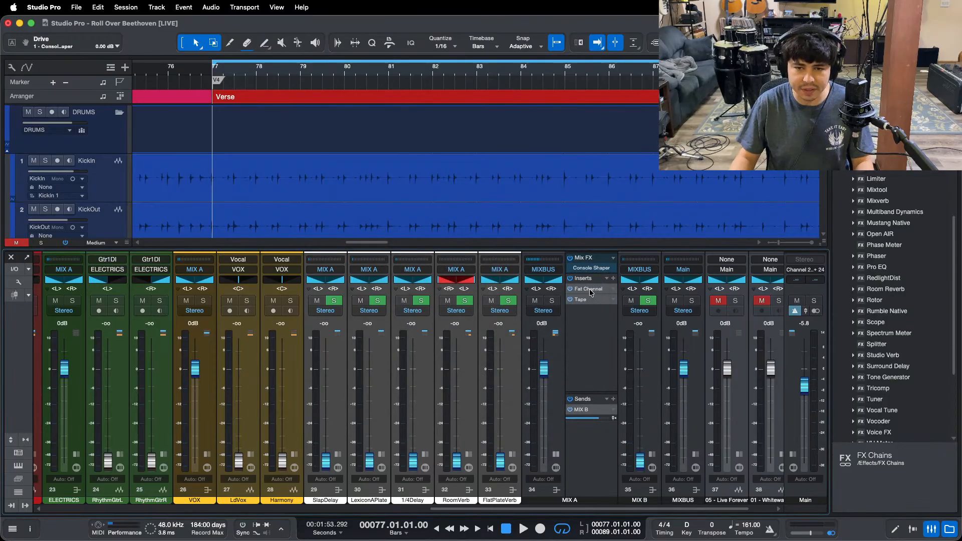
Step: Examine the Fat Channel compressor settings and the Tape plug-in's settings on the MIX A bus
{"action": "left_click", "coordinate": [590, 289]}
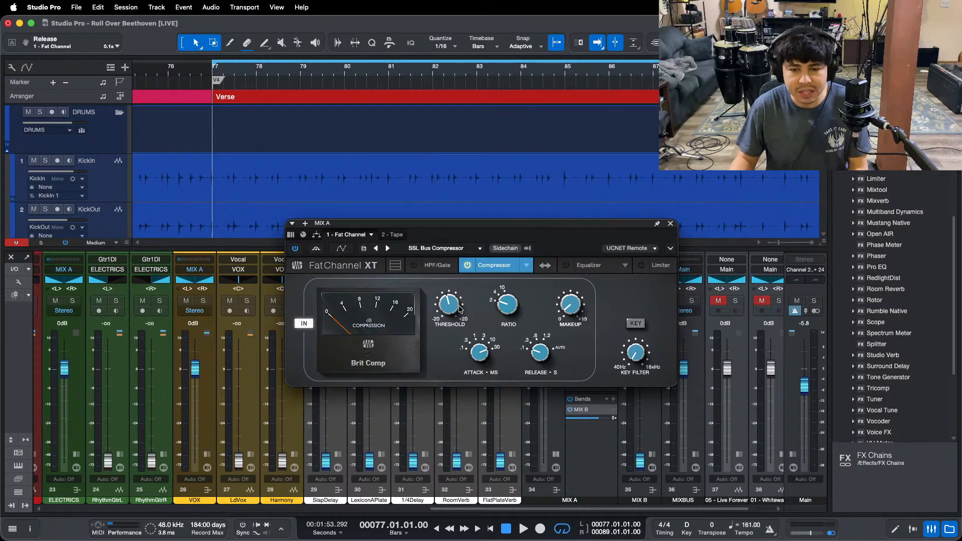
{"action": "scroll", "coordinate": [451, 305], "scroll_direction": "up", "scroll_amount": 1}
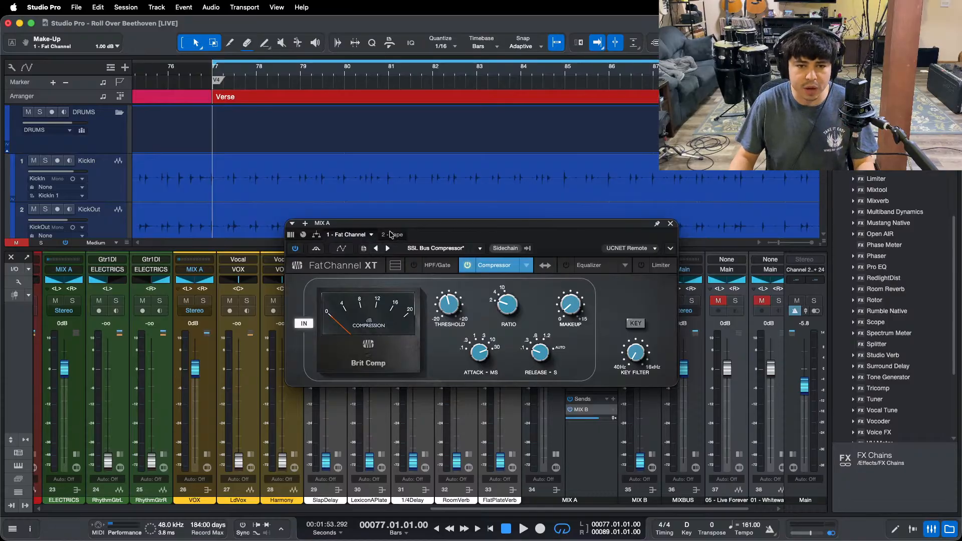
{"action": "left_click", "coordinate": [391, 235]}
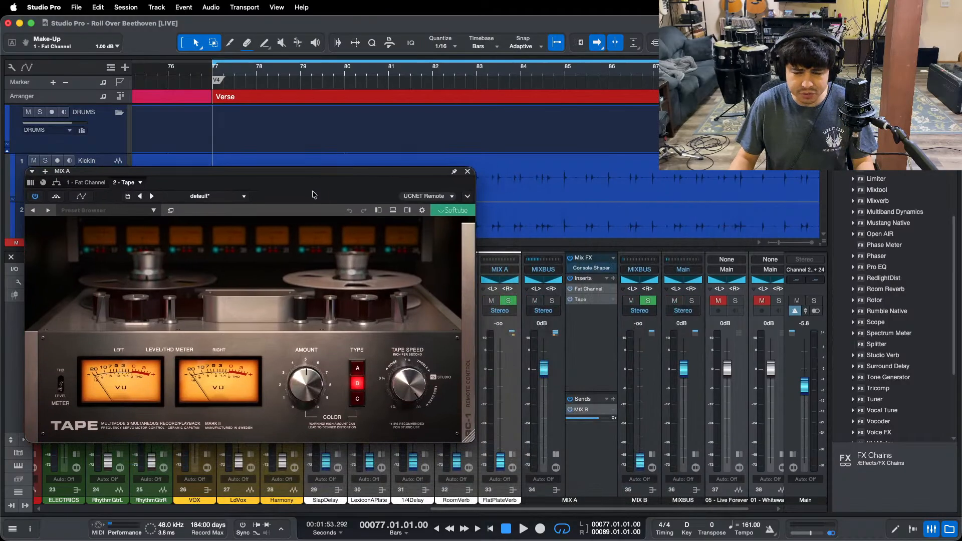
{"action": "left_click_drag", "start_coordinate": [311, 195], "coordinate": [519, 201]}
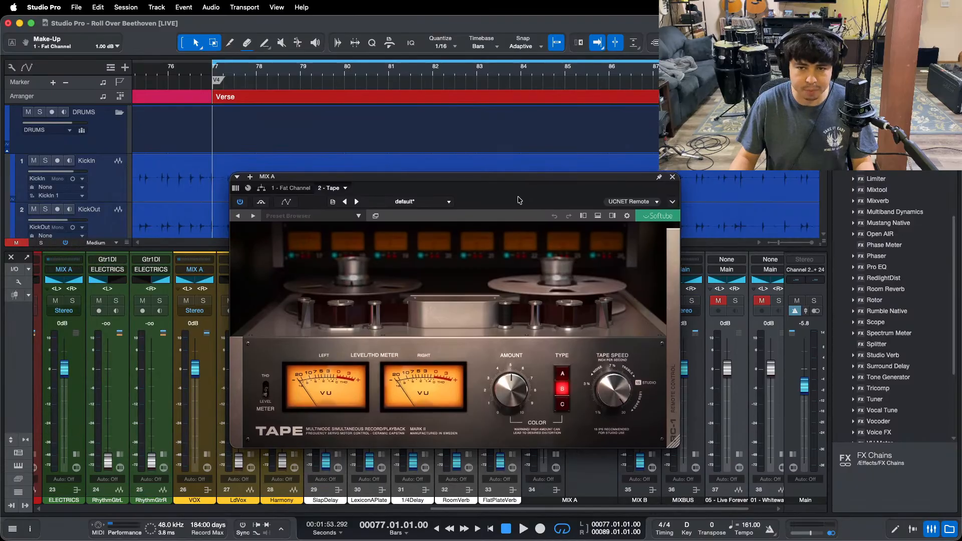
{"action": "mouse_move", "coordinate": [519, 385]}
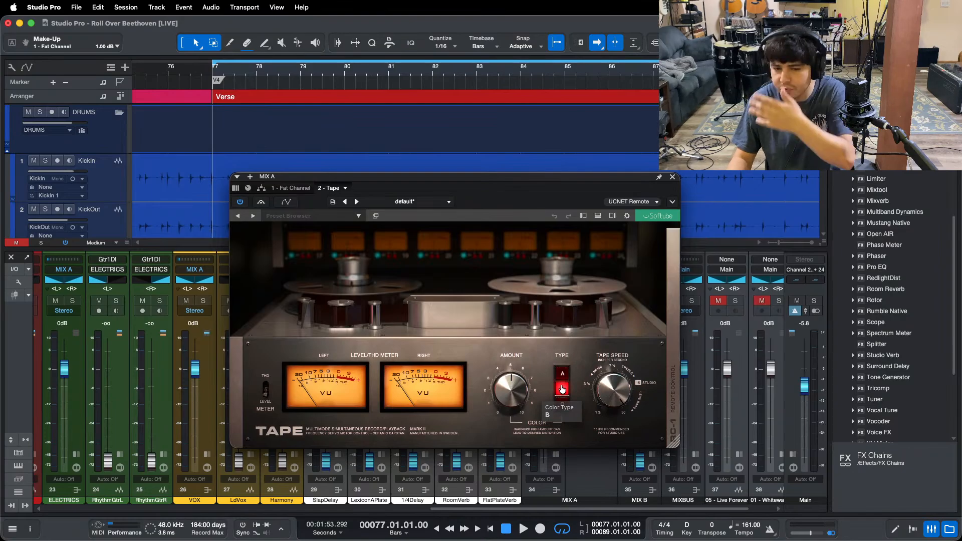
Step: Check the tape speed setting in the MIX A bus's Tape plug-in and close the plug-in
{"action": "left_click", "coordinate": [612, 390]}
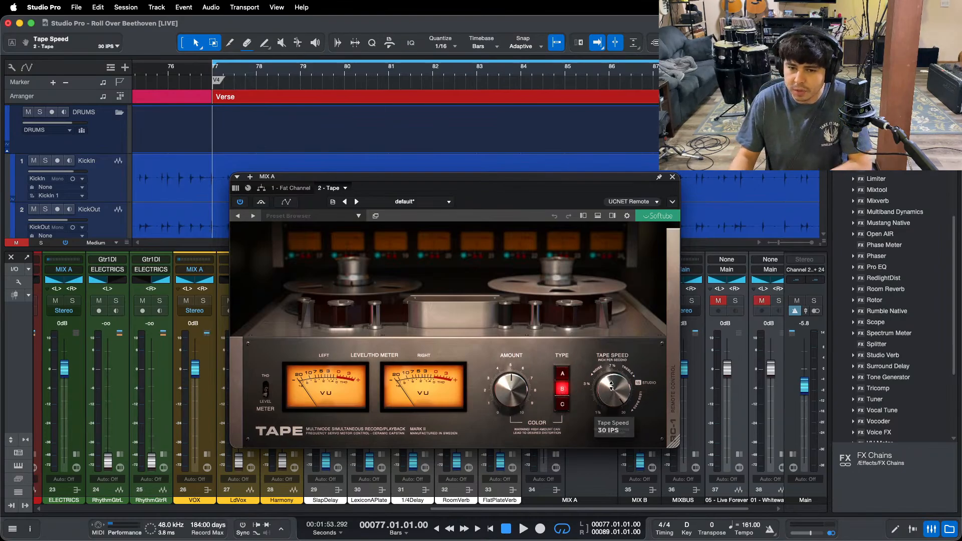
{"action": "left_click", "coordinate": [673, 178]}
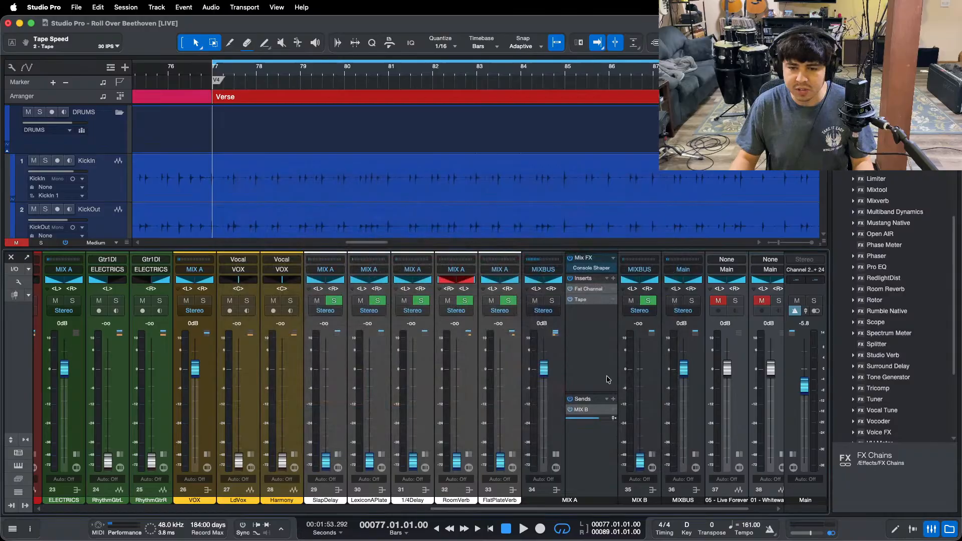
Step: Expand the MIX B bus to view its inserts and collapse the MIX A and MIX B channels
{"action": "left_click", "coordinate": [652, 454]}
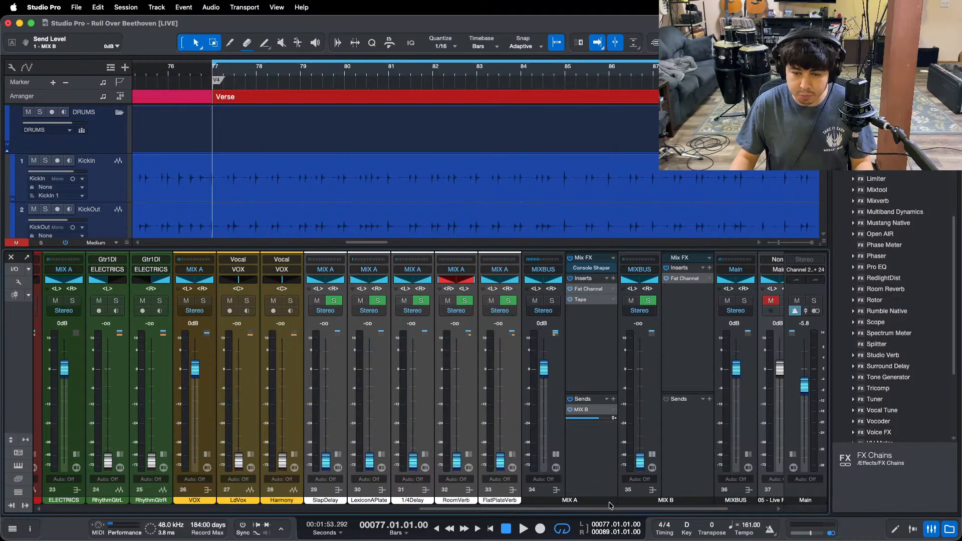
{"action": "scroll", "coordinate": [609, 501], "scroll_direction": "right", "scroll_amount": 3}
{"action": "left_click", "coordinate": [551, 455]}
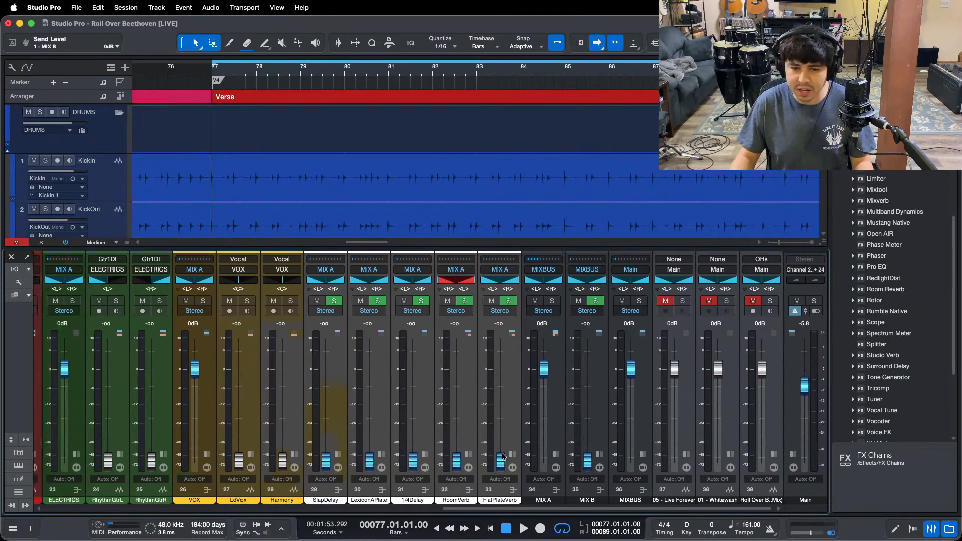
{"action": "left_click", "coordinate": [503, 454]}
Step: Expand the MIXBUS channel, examine its Limiter's settings, and close the plug-in and the expanded channel
{"action": "left_click", "coordinate": [643, 454]}
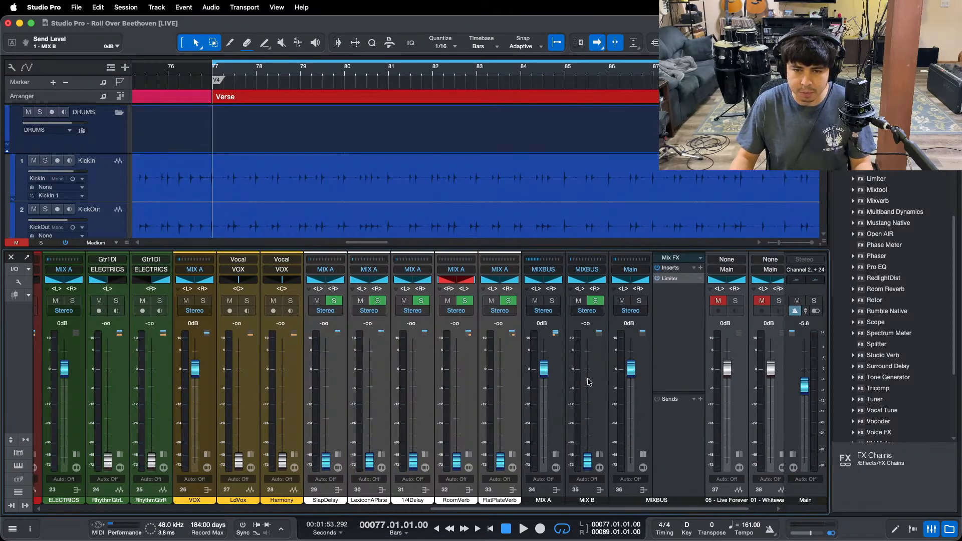
{"action": "left_click", "coordinate": [676, 280]}
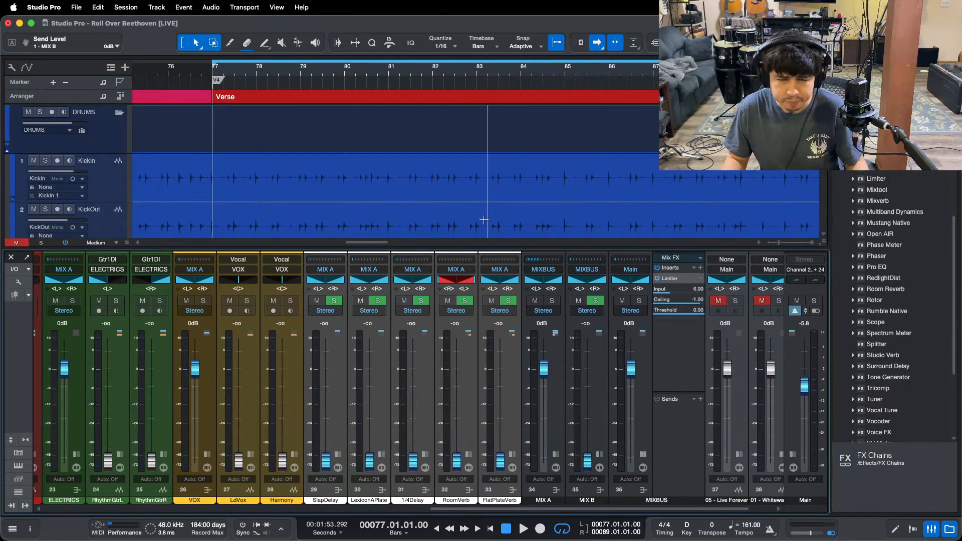
{"action": "double_click", "coordinate": [682, 276]}
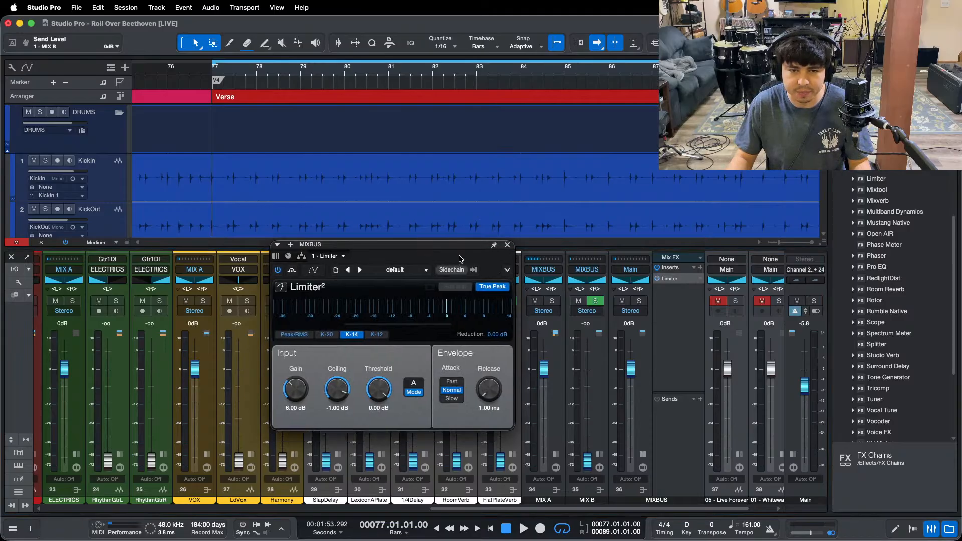
{"action": "left_click_drag", "start_coordinate": [401, 245], "coordinate": [470, 240]}
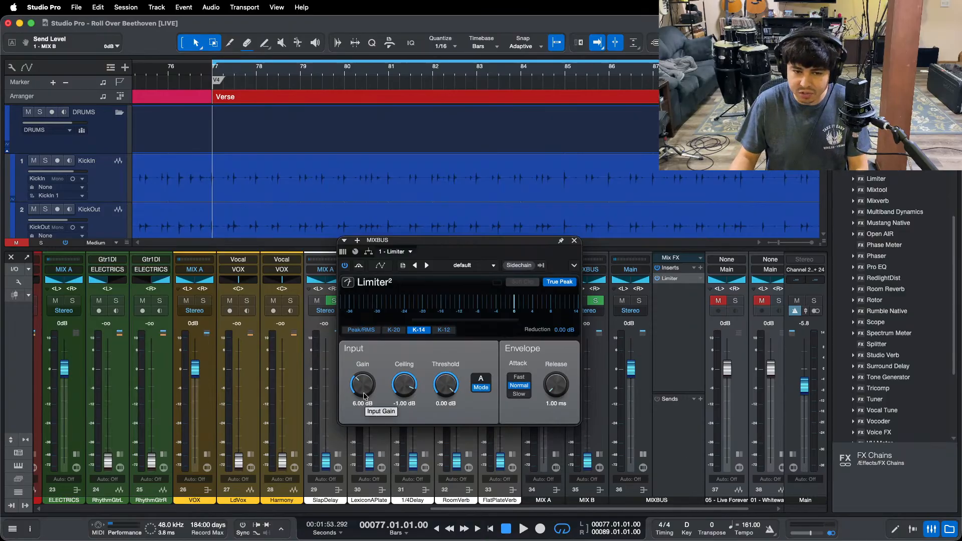
{"action": "left_click", "coordinate": [647, 454]}
{"action": "left_click", "coordinate": [575, 242]}
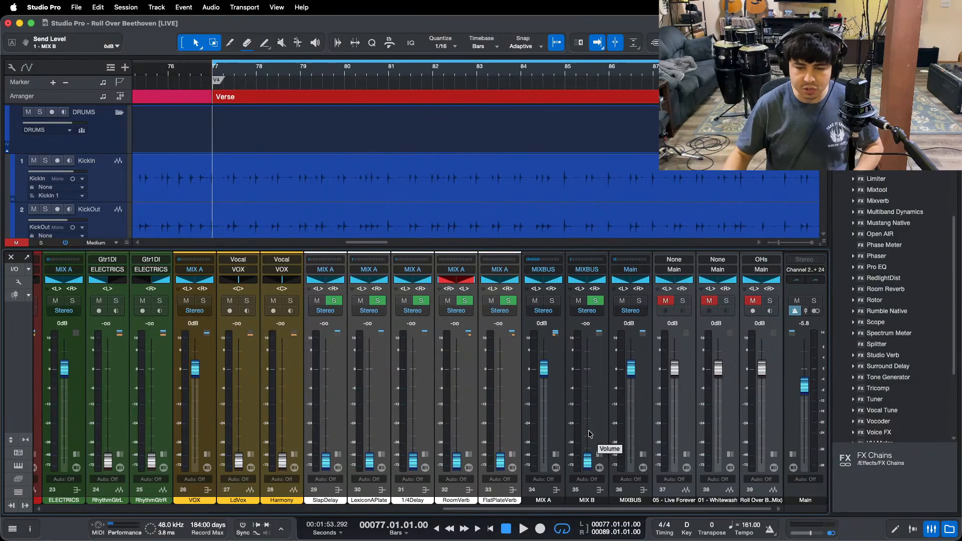
Step: Bring the drum channels into view in the console and expand the KickLvl bus
{"action": "scroll", "coordinate": [571, 501], "scroll_direction": "left", "scroll_amount": 2}
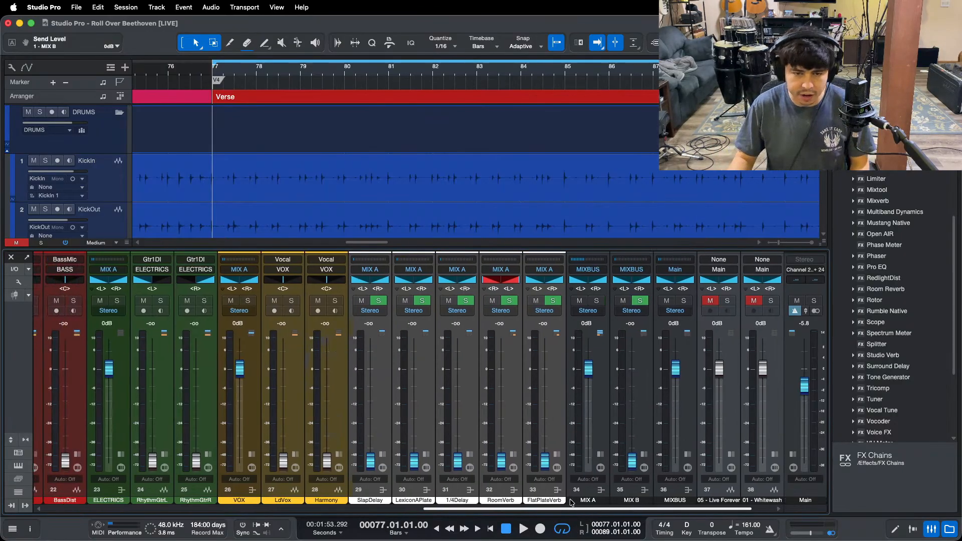
{"action": "scroll", "coordinate": [572, 502], "scroll_direction": "right", "scroll_amount": 1}
{"action": "left_click_drag", "start_coordinate": [573, 508], "coordinate": [146, 509]}
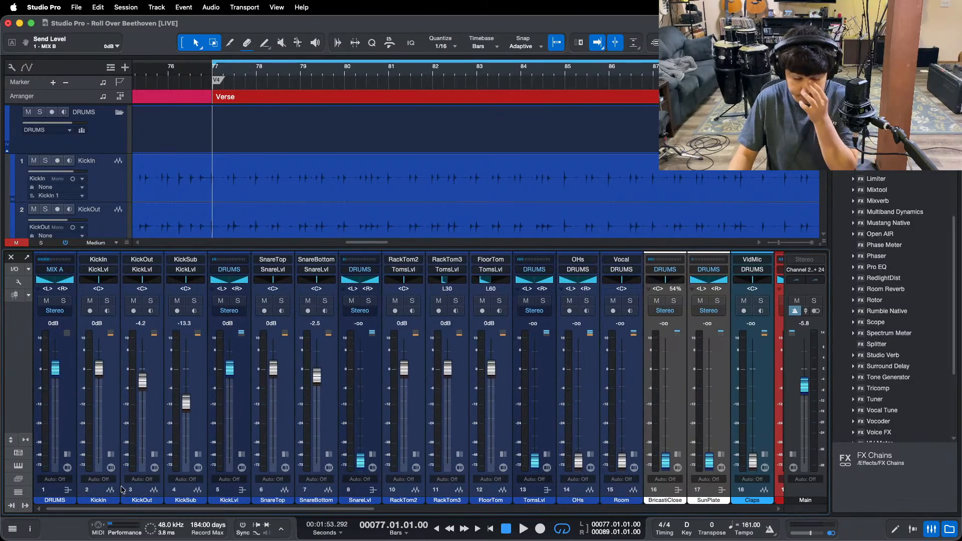
{"action": "left_click", "coordinate": [241, 455]}
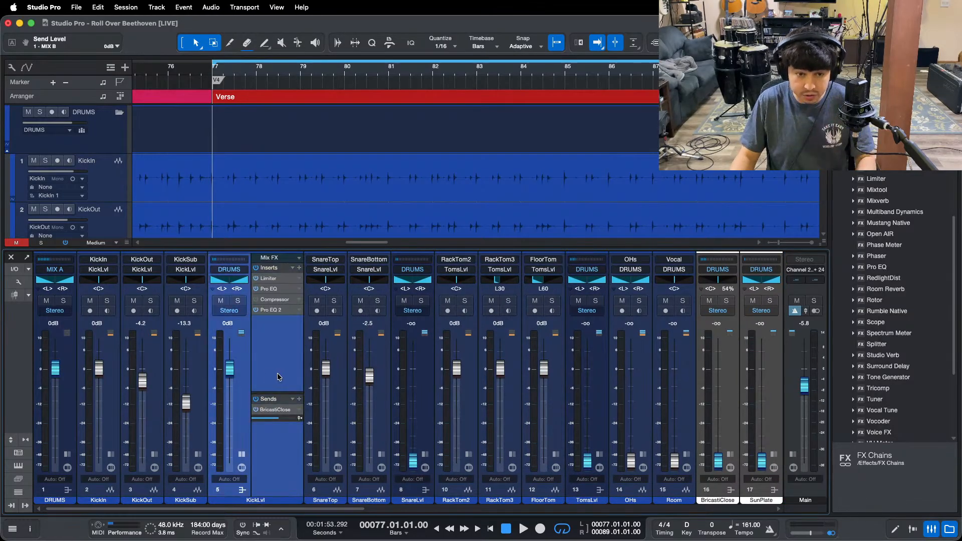
Step: Start playback from the Verse and show the full song in the arrangement with the console open
{"action": "scroll", "coordinate": [626, 215], "scroll_direction": "down", "scroll_amount": 1}
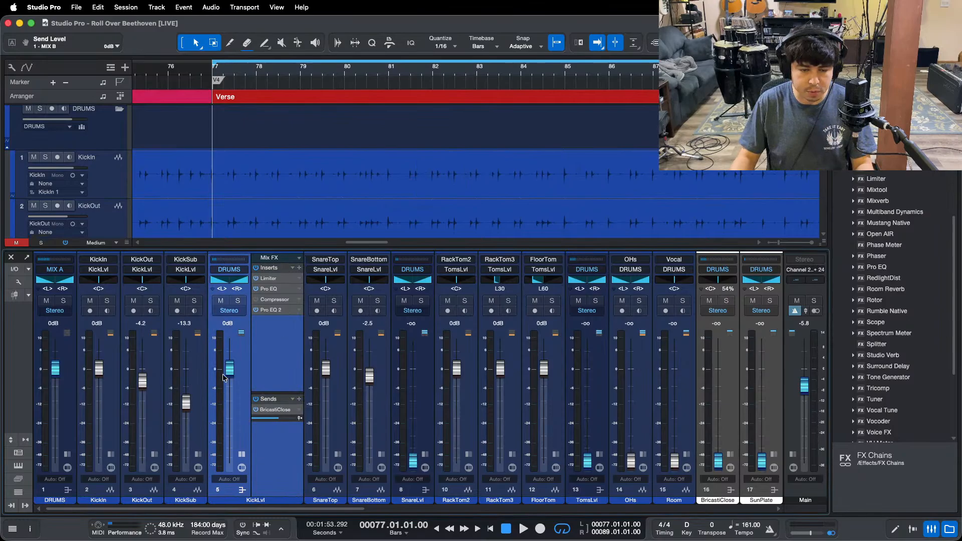
{"action": "key", "text": "space"}
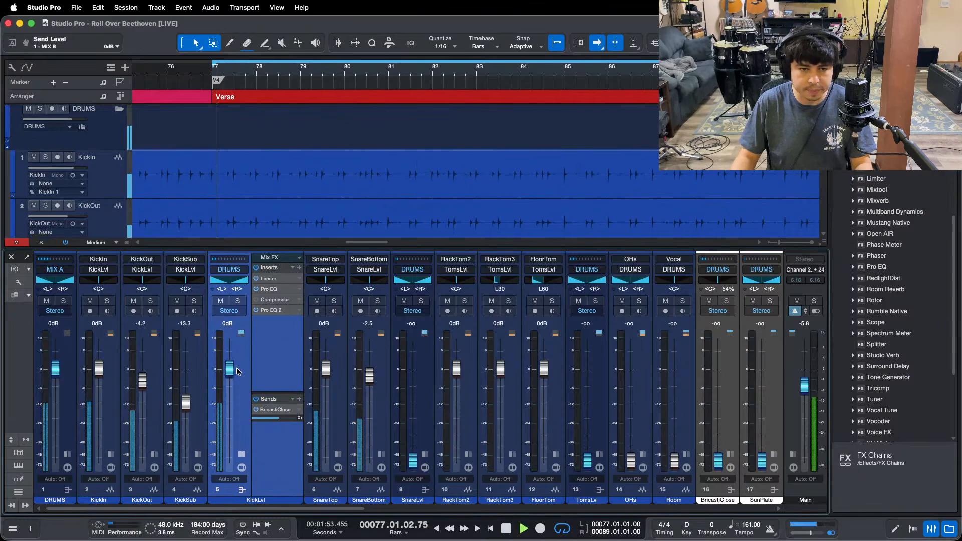
{"action": "key", "text": "F3"}
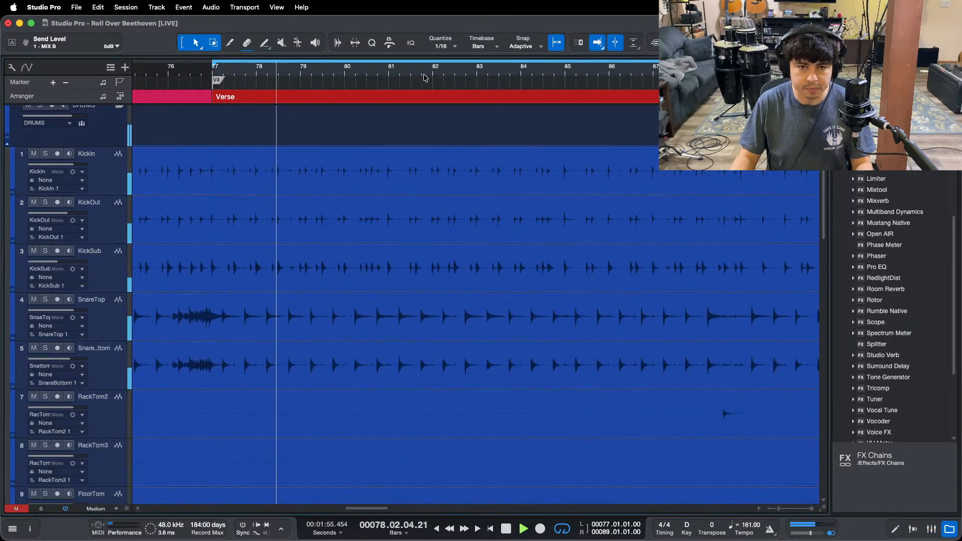
{"action": "key", "text": "z"}
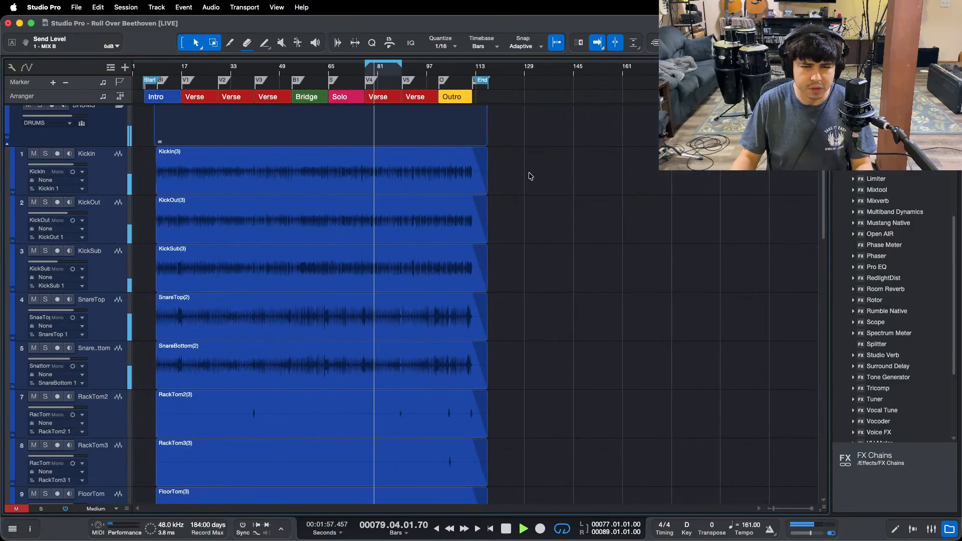
{"action": "left_click_drag", "start_coordinate": [533, 175], "coordinate": [376, 257]}
{"action": "key", "text": "F3"}
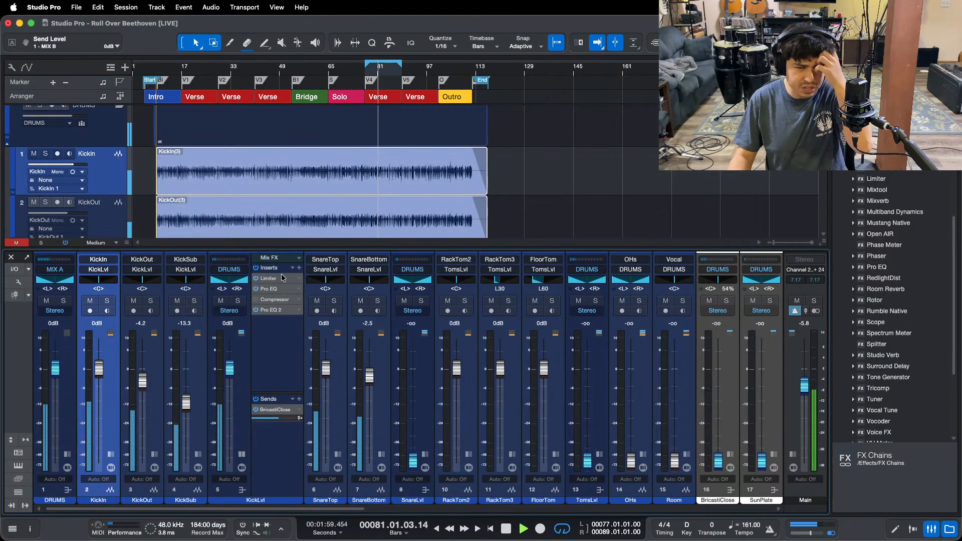
Step: Open the Limiter on the KickLvl bus and play the Outro from about bar 105
{"action": "left_click", "coordinate": [297, 279]}
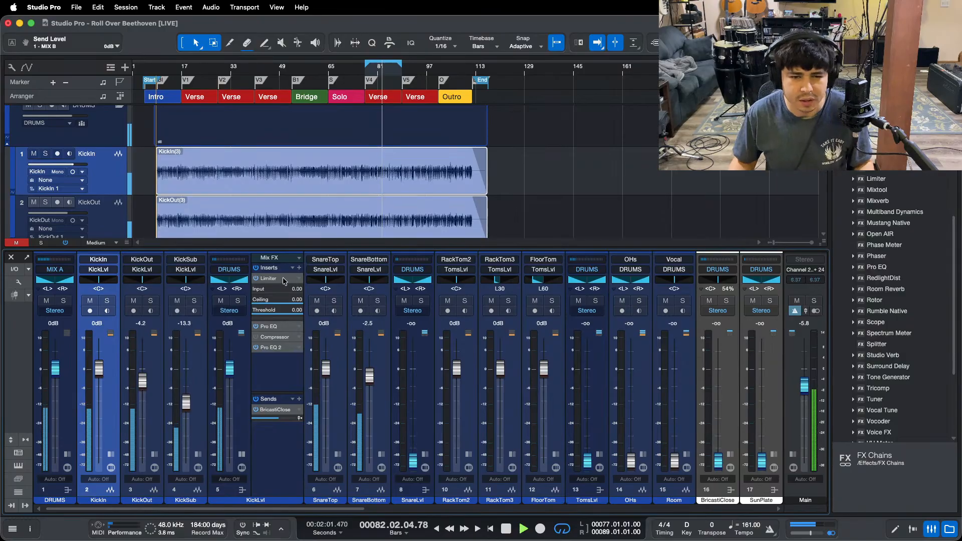
{"action": "double_click", "coordinate": [281, 279]}
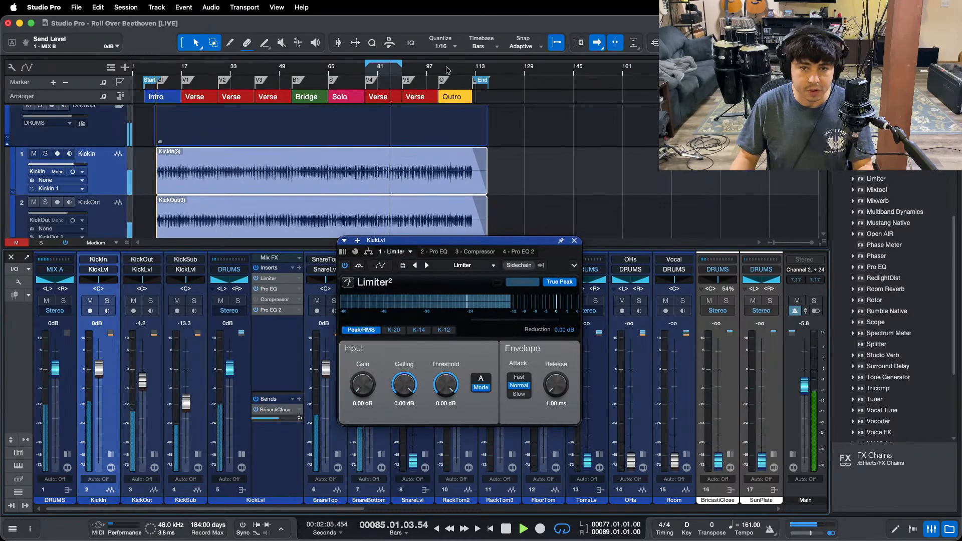
{"action": "scroll", "coordinate": [456, 175], "scroll_direction": "up", "scroll_amount": 15}
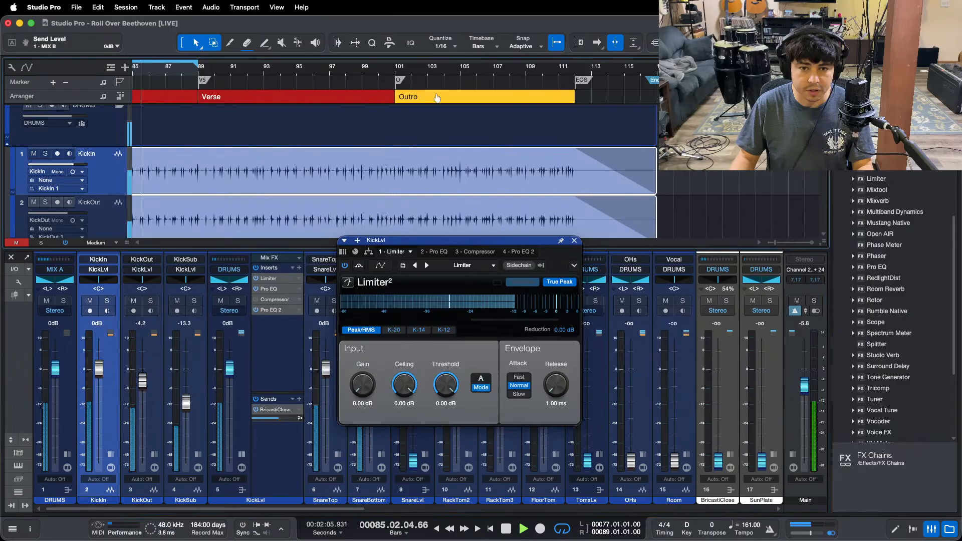
{"action": "key", "text": "f"}
{"action": "left_click", "coordinate": [419, 68]}
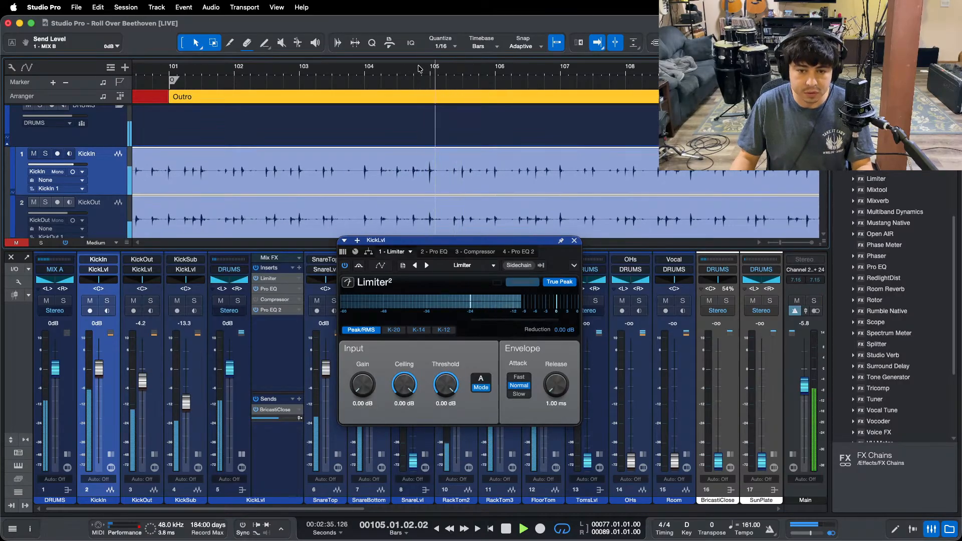
Step: Lower the KickLvl Limiter's ceiling to -10 dB and audition it over the Outro
{"action": "left_click_drag", "start_coordinate": [404, 385], "coordinate": [410, 410]}
{"action": "key", "text": "space"}
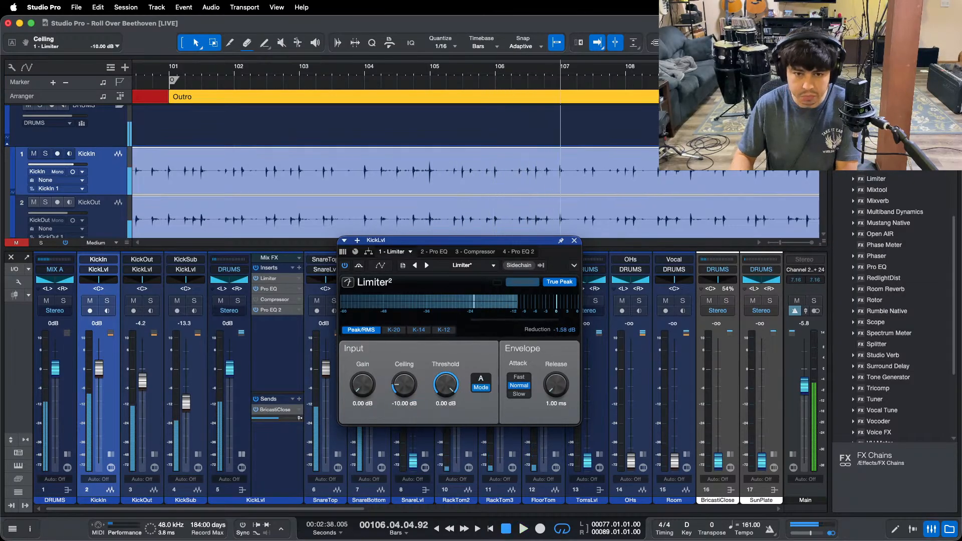
{"action": "key", "text": "space"}
{"action": "key", "text": "space"}
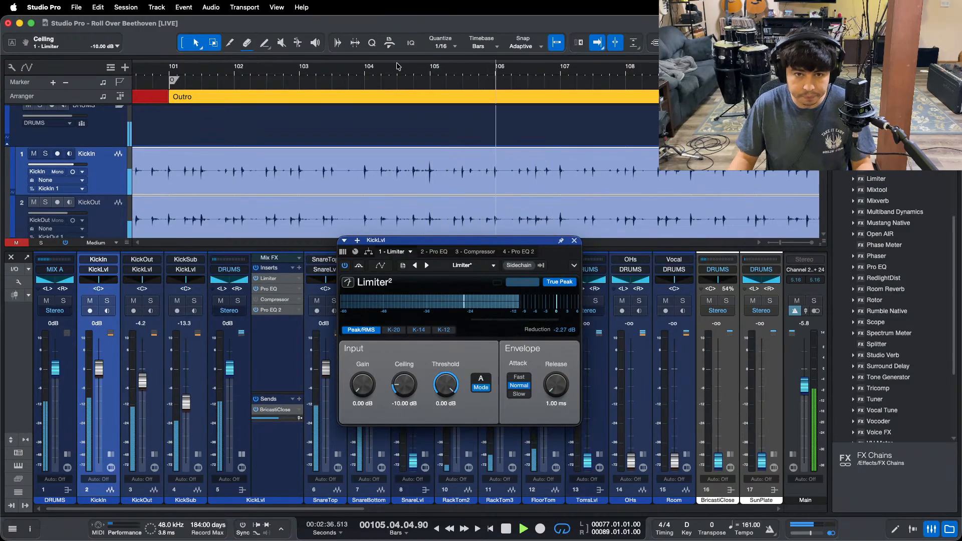
Step: Move playback to just before the Bridge at bar 53 to audition the limited kick
{"action": "left_click_drag", "start_coordinate": [400, 67], "coordinate": [596, 41]}
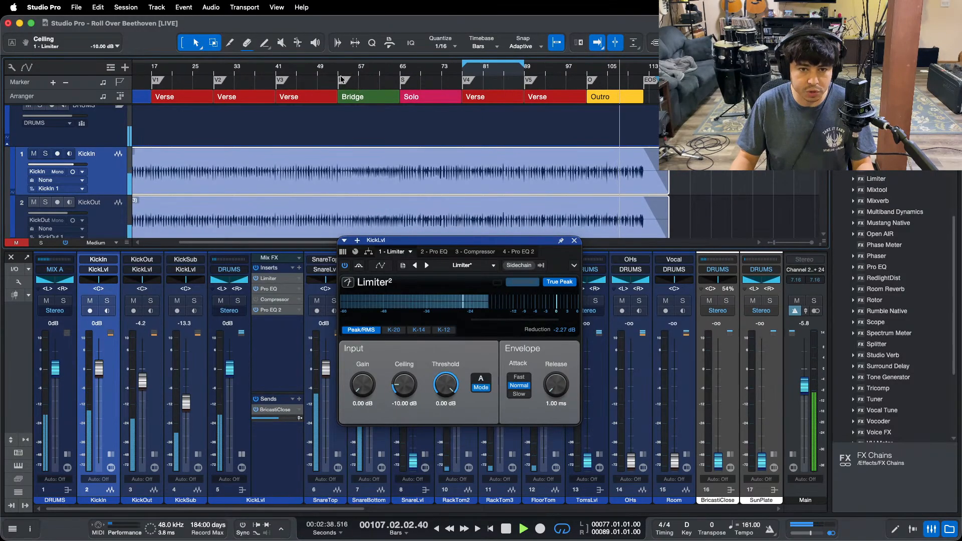
{"action": "left_click_drag", "start_coordinate": [342, 71], "coordinate": [320, 100]}
{"action": "key", "text": "f"}
{"action": "left_click", "coordinate": [303, 75]}
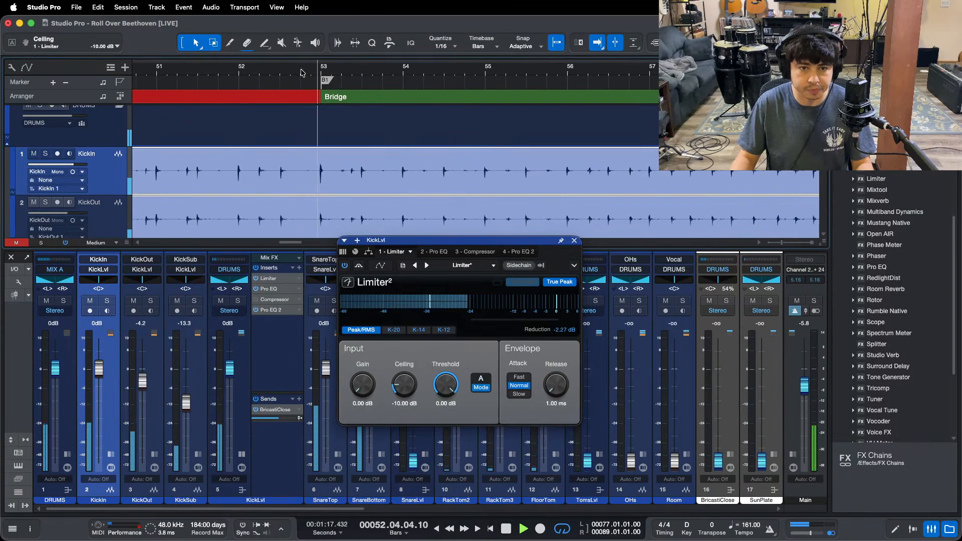
Step: Set the KickLvl Limiter's ceiling to -9 dB and return playback to the loop start at bar 77
{"action": "left_click", "coordinate": [404, 403]}
{"action": "type", "text": "-9"}
{"action": "key", "text": "Return"}
{"action": "key", "text": "KP_1"}
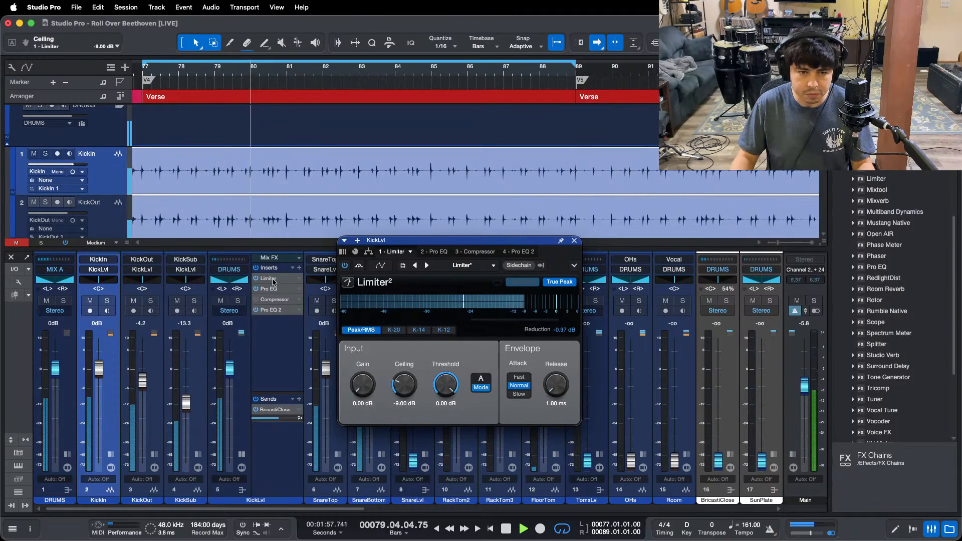
Step: Duplicate the Limiter on the KickLvl bus with a -12 dB ceiling and raise the bus volume to +2.1 dB
{"action": "left_click_drag", "start_coordinate": [269, 279], "coordinate": [275, 290]}
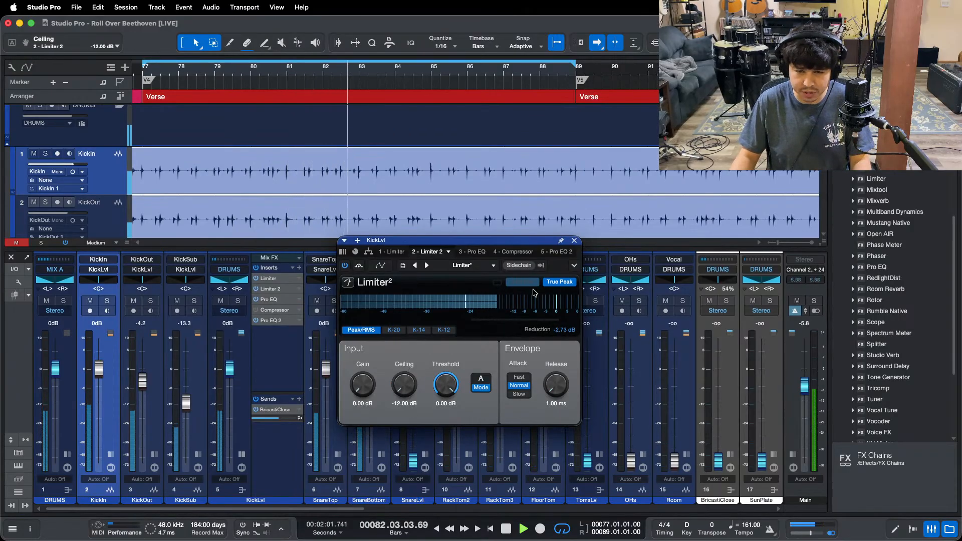
{"action": "scroll", "coordinate": [440, 74], "scroll_direction": "down", "scroll_amount": 5}
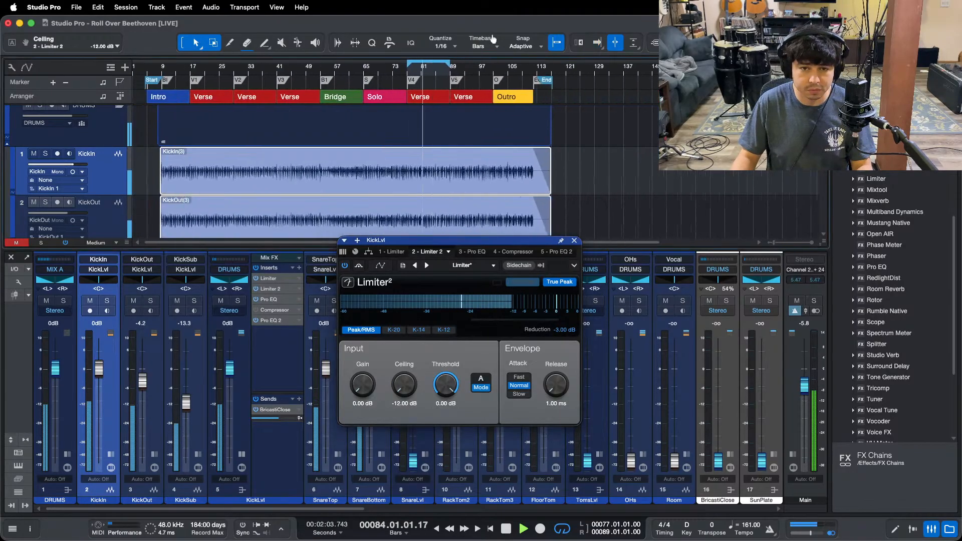
{"action": "key", "text": "f"}
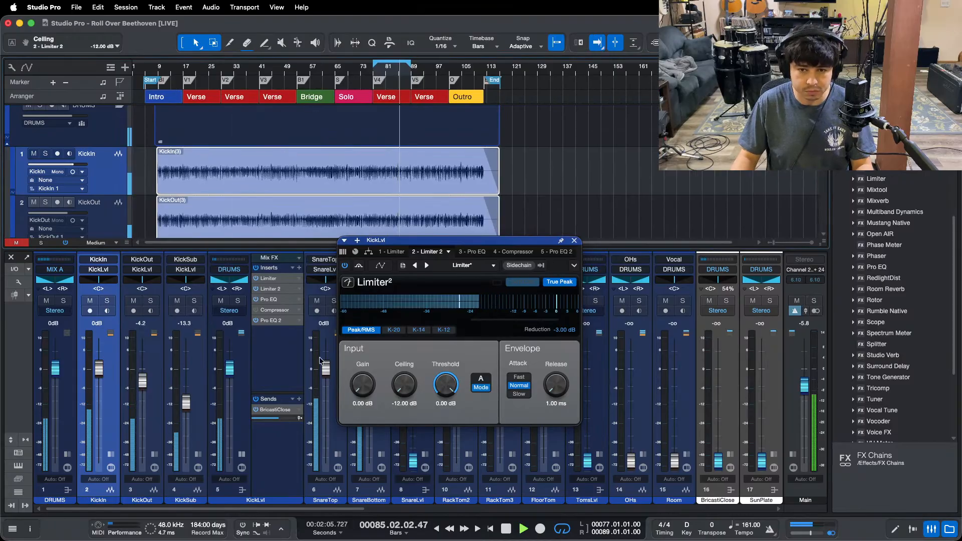
{"action": "left_click_drag", "start_coordinate": [230, 376], "coordinate": [231, 370]}
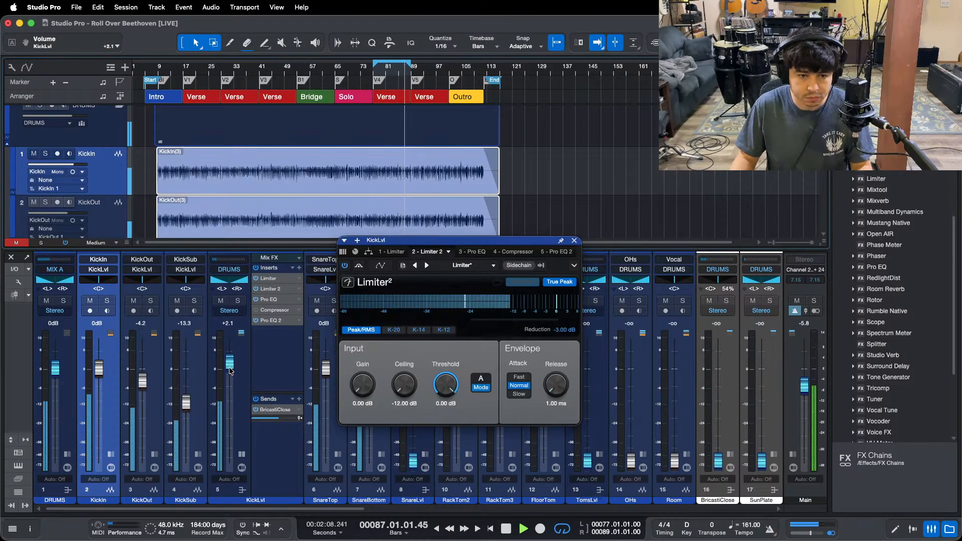
Step: Open the first Pro EQ on the KickLvl bus and enable its low-cut filter, keeping the 12dB/Oct slope
{"action": "left_click", "coordinate": [275, 299]}
{"action": "double_click", "coordinate": [275, 304]}
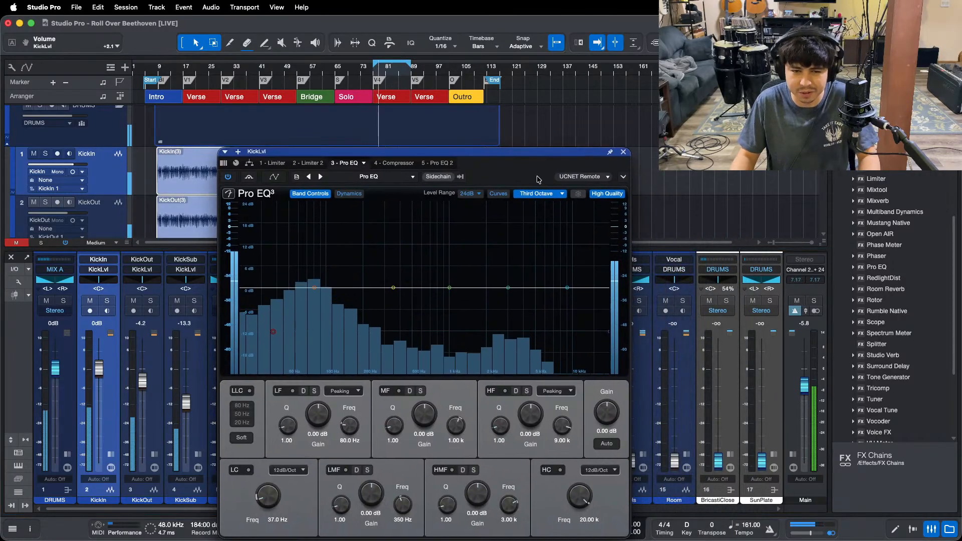
{"action": "left_click", "coordinate": [246, 471]}
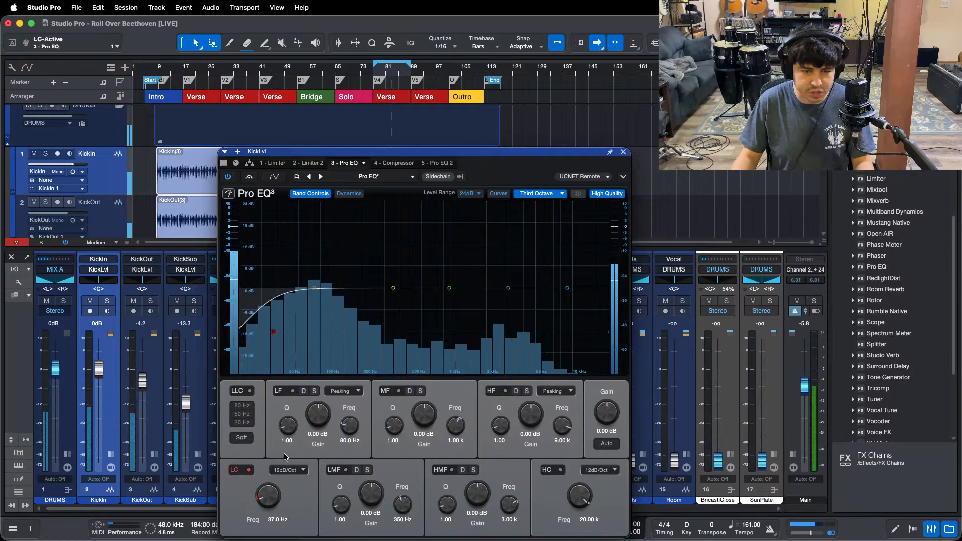
{"action": "left_click", "coordinate": [285, 471]}
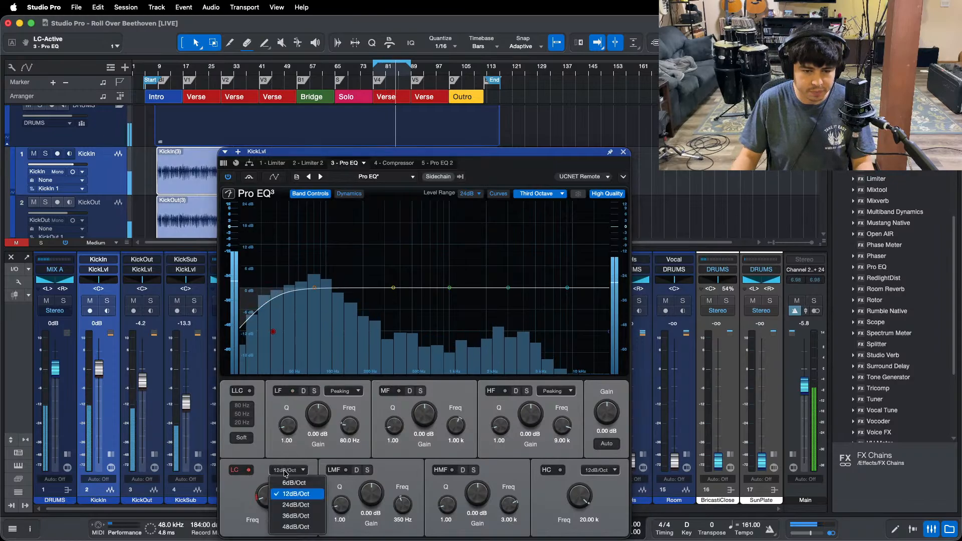
{"action": "left_click", "coordinate": [285, 473]}
{"action": "left_click", "coordinate": [272, 332]}
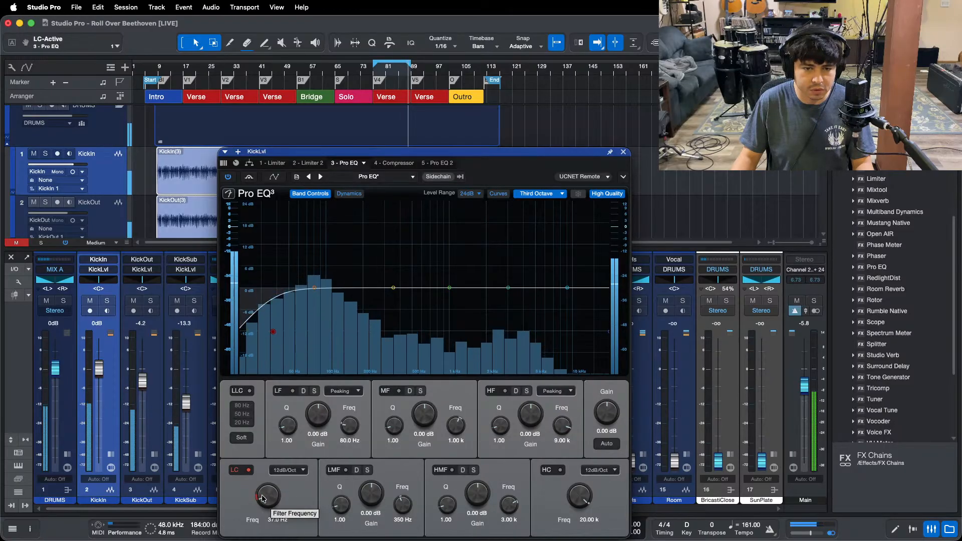
{"action": "left_click", "coordinate": [449, 287]}
Step: Switch the Pro EQ spectrum to FFT Curve and cut the LMF band at 784 Hz with Q 24 and -24 dB gain
{"action": "left_click", "coordinate": [541, 198]}
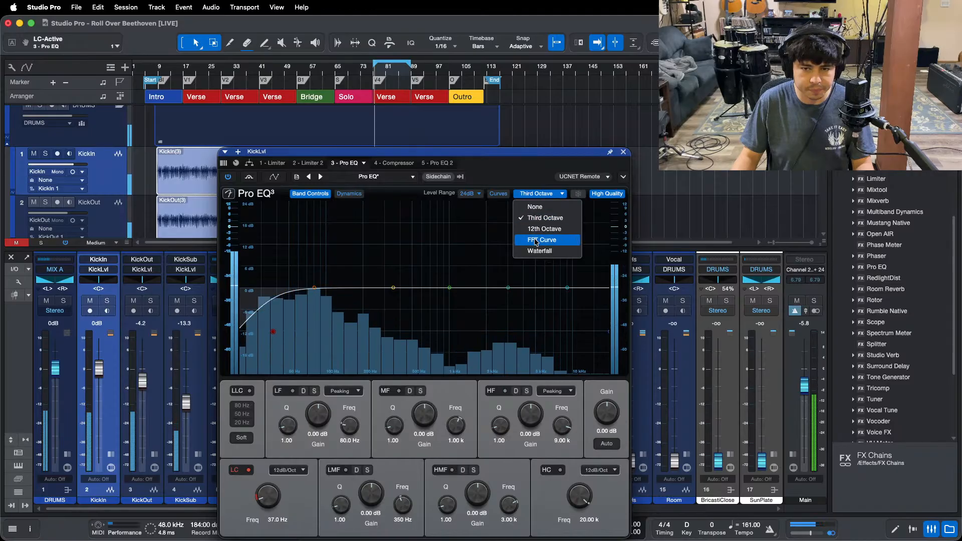
{"action": "left_click", "coordinate": [537, 241]}
{"action": "left_click_drag", "start_coordinate": [527, 172], "coordinate": [531, 146]}
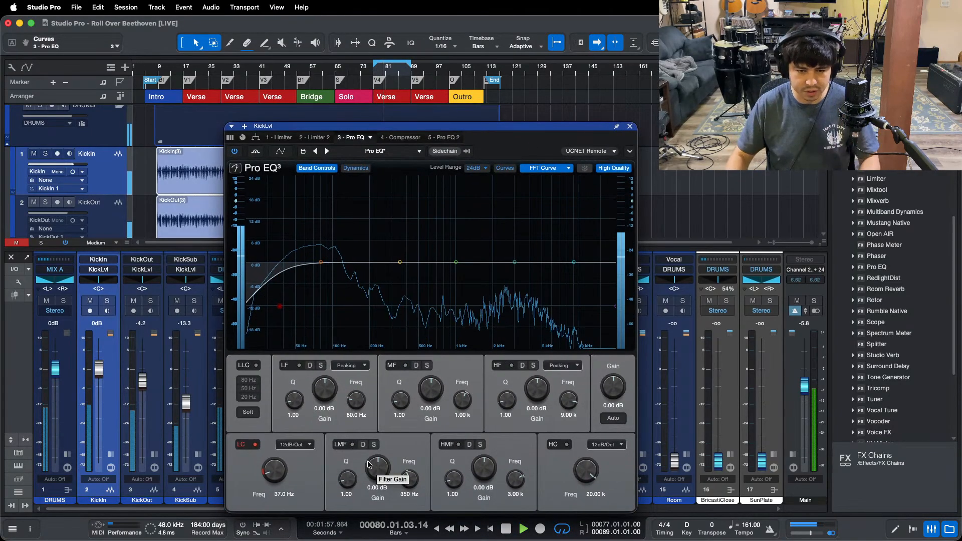
{"action": "left_click_drag", "start_coordinate": [348, 479], "coordinate": [444, 169]}
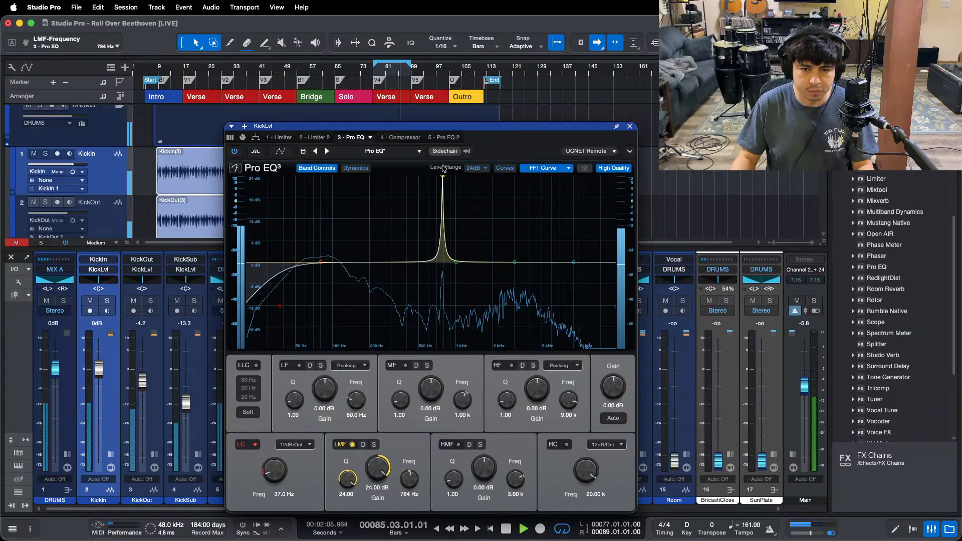
{"action": "left_click_drag", "start_coordinate": [386, 474], "coordinate": [371, 507]}
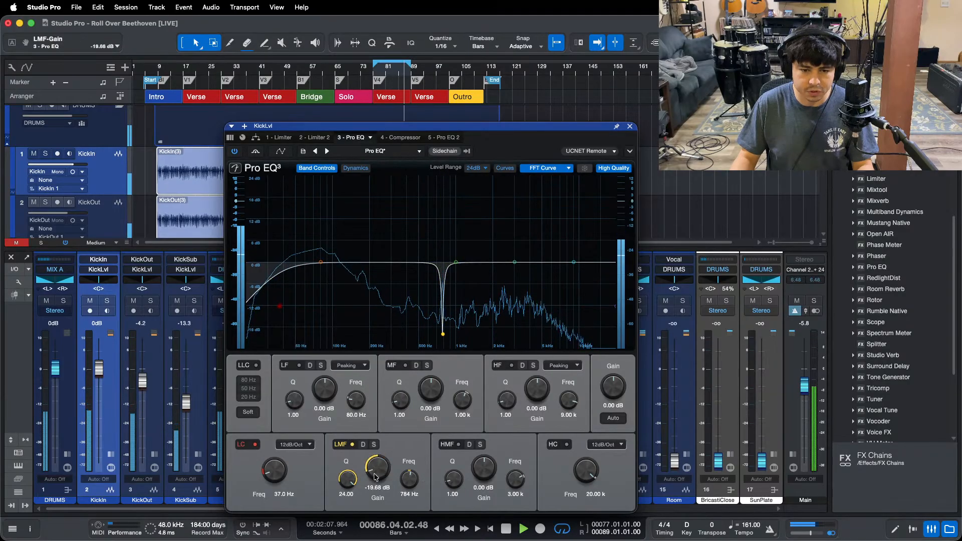
Step: Add a narrow MF notch to the Pro EQ at 1.41 kHz with Q 24 and -24 dB gain
{"action": "left_click_drag", "start_coordinate": [400, 386], "coordinate": [457, 213]}
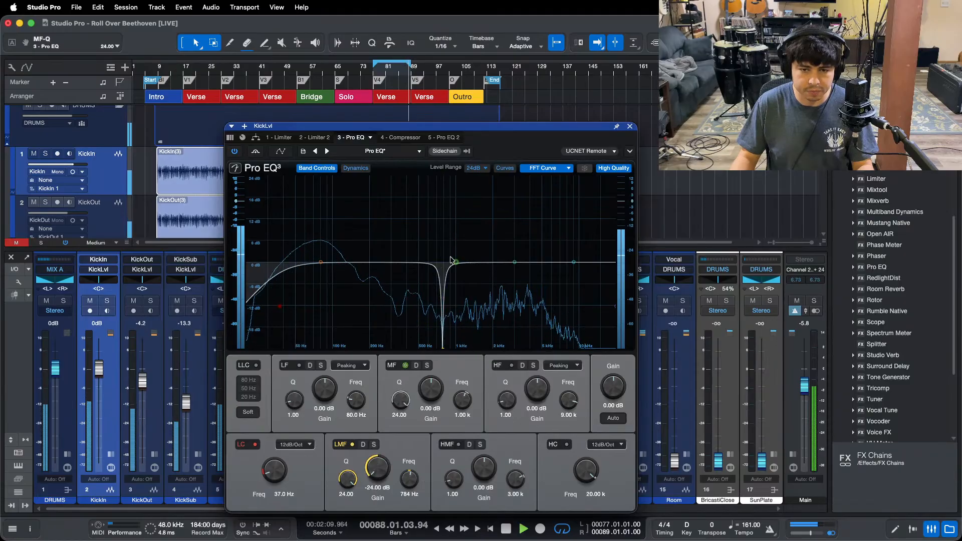
{"action": "left_click_drag", "start_coordinate": [454, 261], "coordinate": [476, 164]}
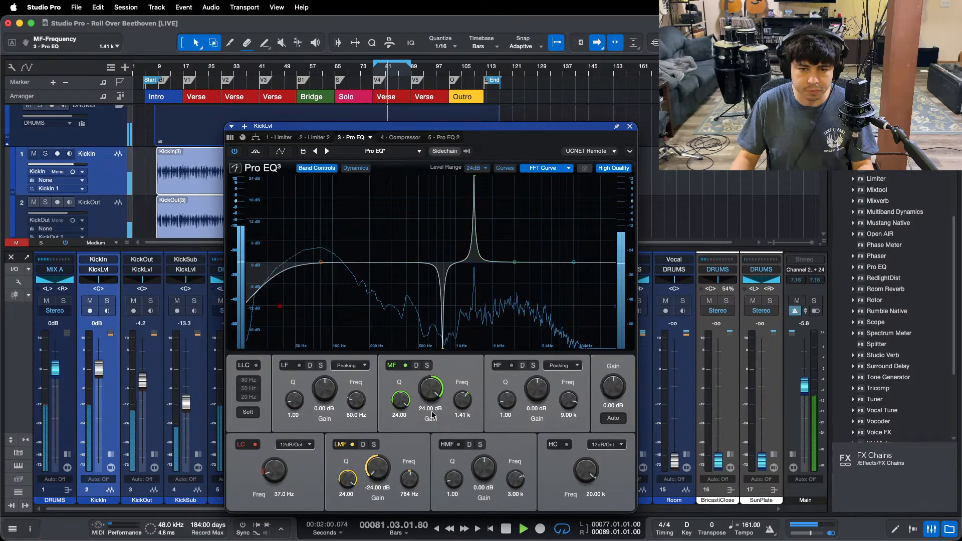
{"action": "left_click_drag", "start_coordinate": [474, 170], "coordinate": [474, 348]}
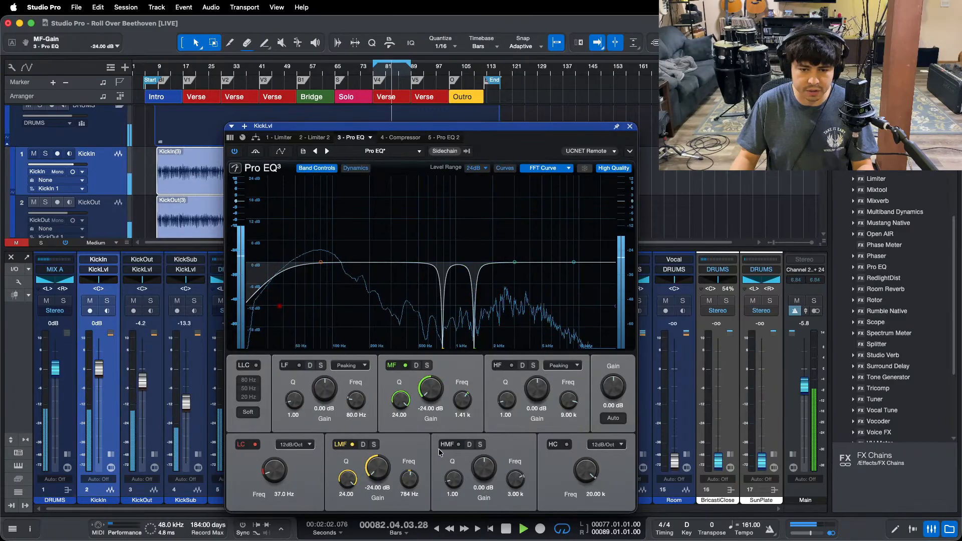
{"action": "left_click", "coordinate": [401, 137]}
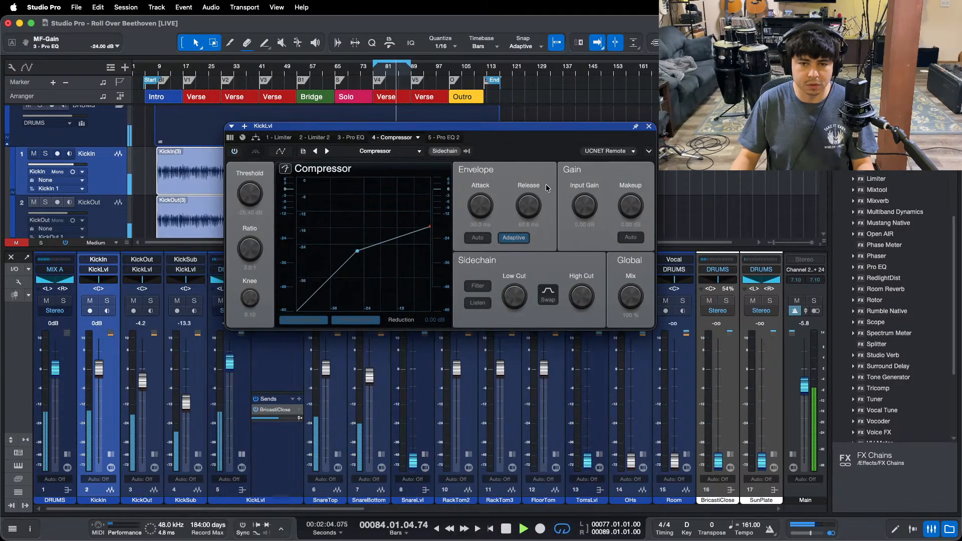
{"action": "left_click", "coordinate": [315, 138]}
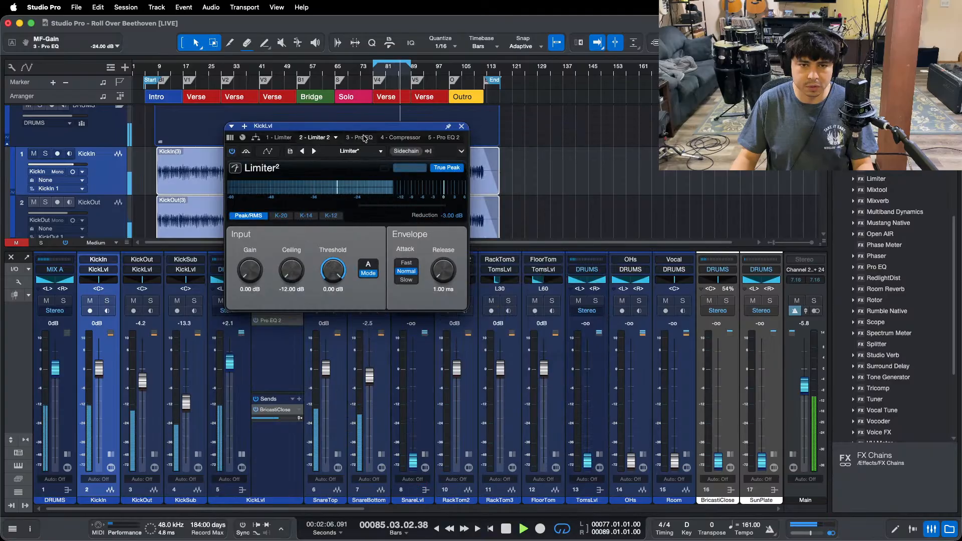
{"action": "left_click", "coordinate": [353, 138]}
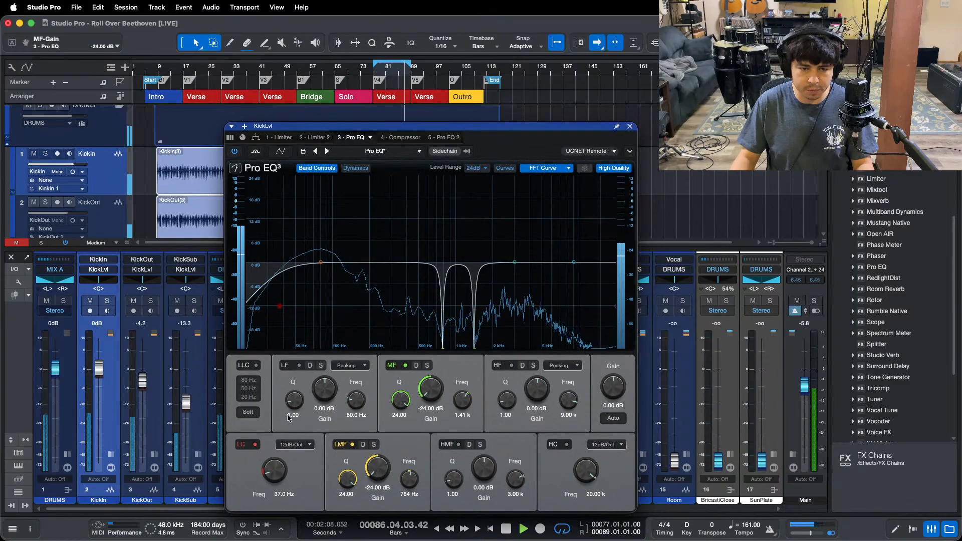
Step: Turn the LF band into a third notch at 1.08 kHz with Q 24 and -24 dB gain
{"action": "left_click_drag", "start_coordinate": [321, 262], "coordinate": [458, 198]}
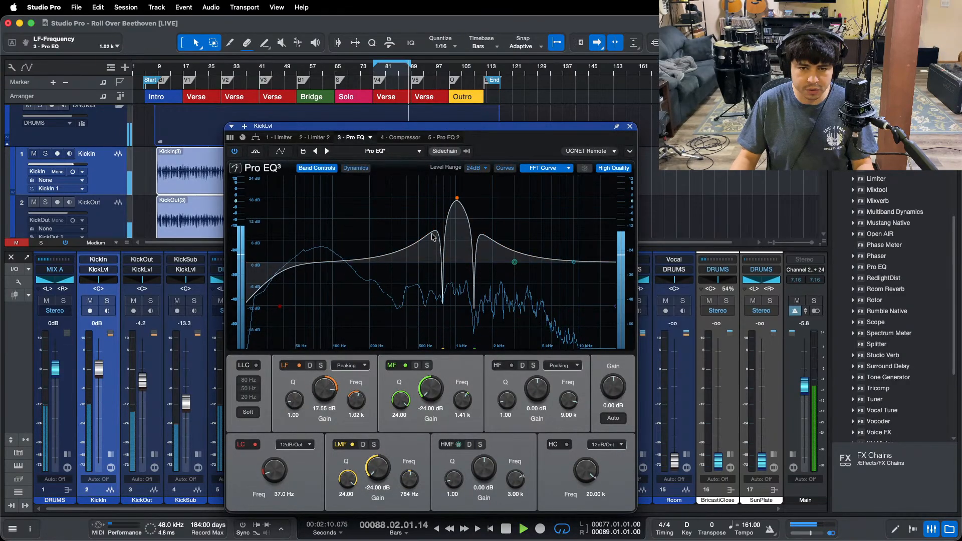
{"action": "left_click_drag", "start_coordinate": [289, 411], "coordinate": [459, 167]}
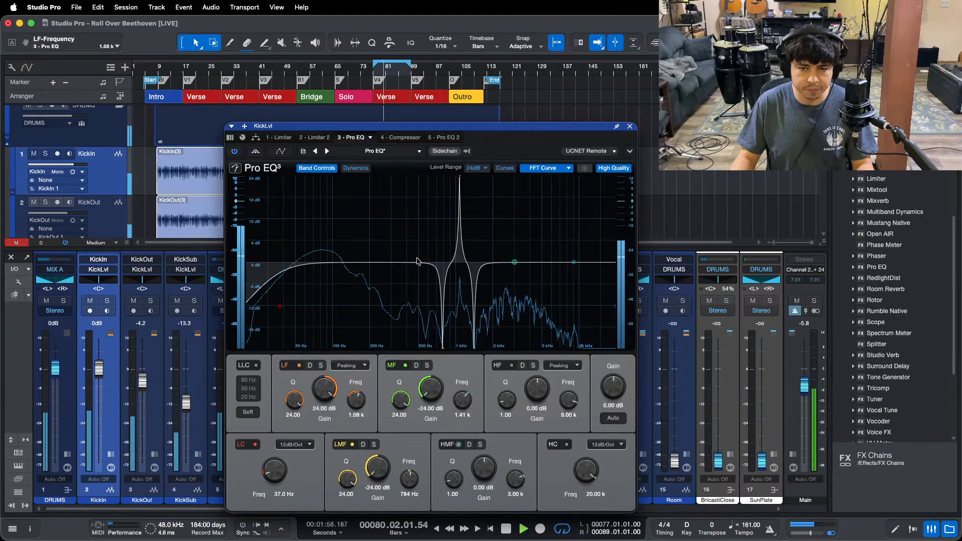
{"action": "left_click_drag", "start_coordinate": [322, 402], "coordinate": [327, 443]}
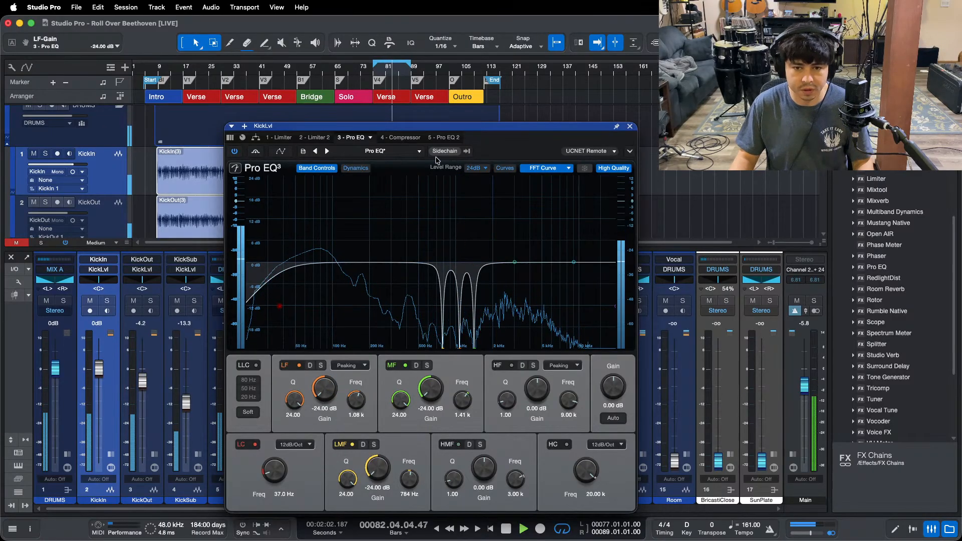
Step: Enable the Compressor on the KickLvl bus and set its release to 56.2 ms
{"action": "left_click", "coordinate": [404, 138]}
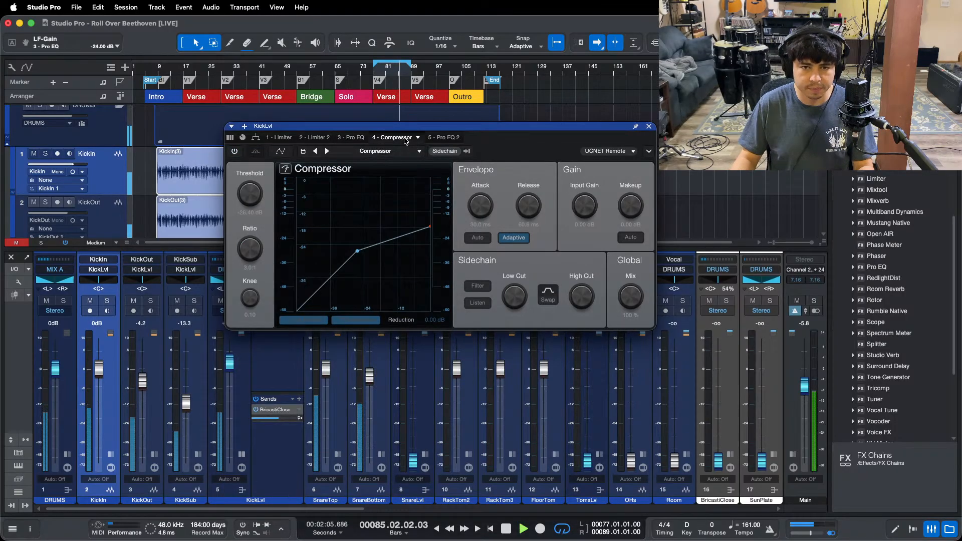
{"action": "left_click", "coordinate": [235, 152]}
{"action": "left_click_drag", "start_coordinate": [301, 126], "coordinate": [318, 187]}
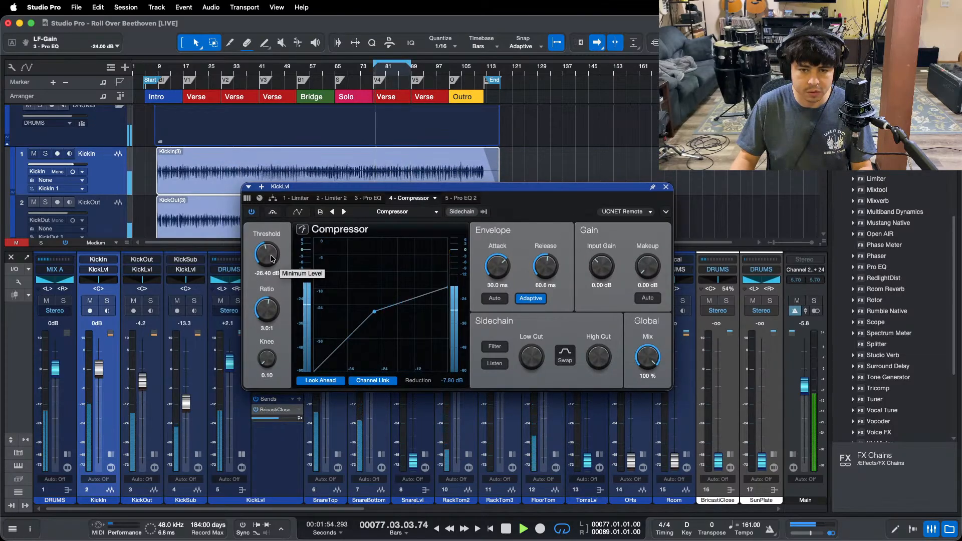
{"action": "left_click_drag", "start_coordinate": [538, 275], "coordinate": [546, 273]}
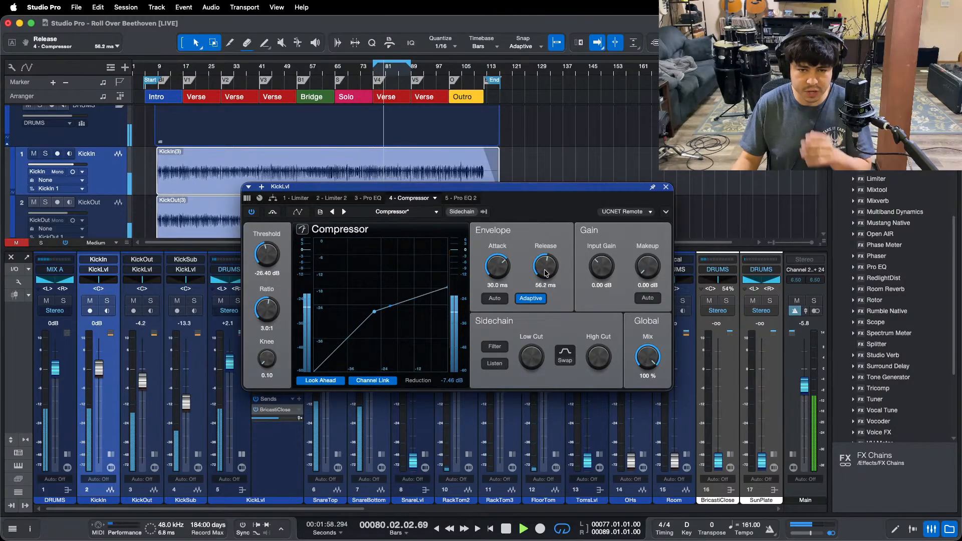
{"action": "mouse_move", "coordinate": [494, 536]}
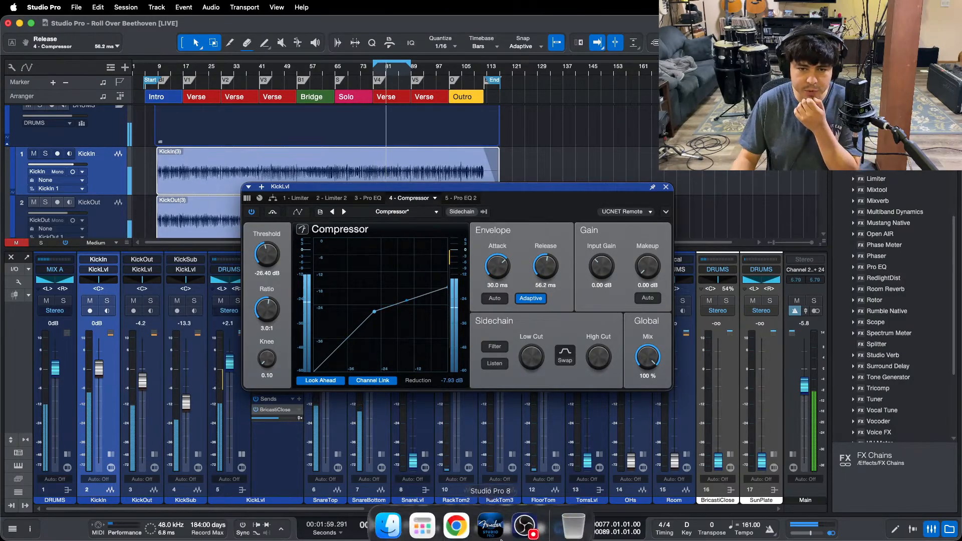
{"action": "left_click", "coordinate": [524, 525]}
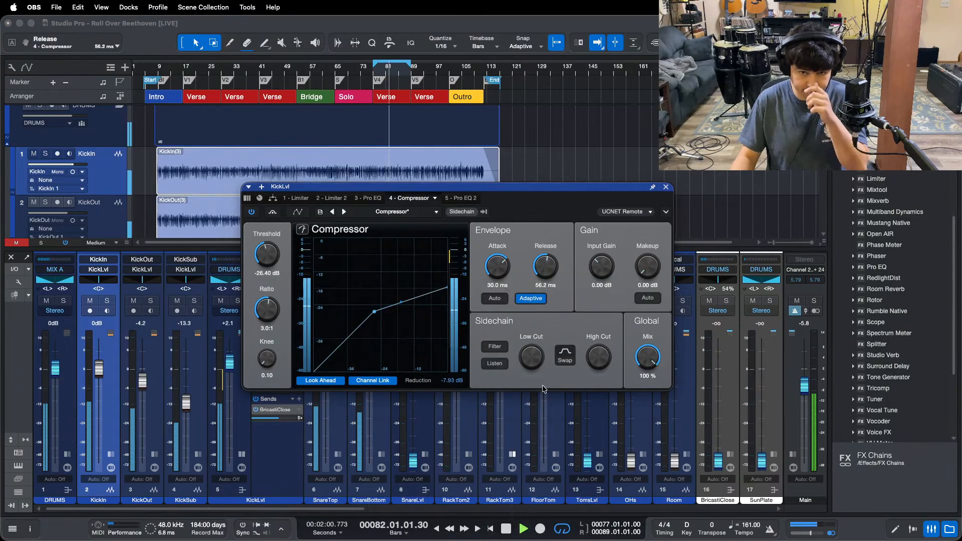
{"action": "left_click", "coordinate": [890, 494]}
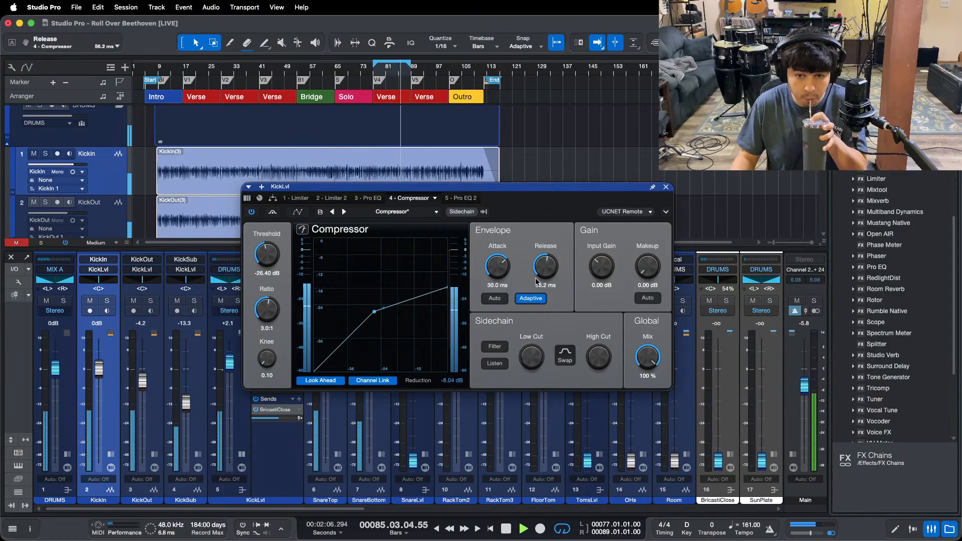
Step: Lower the KickLvl Compressor's threshold to -27.36 dB and reset its gain reduction readout
{"action": "left_click_drag", "start_coordinate": [264, 263], "coordinate": [266, 264]}
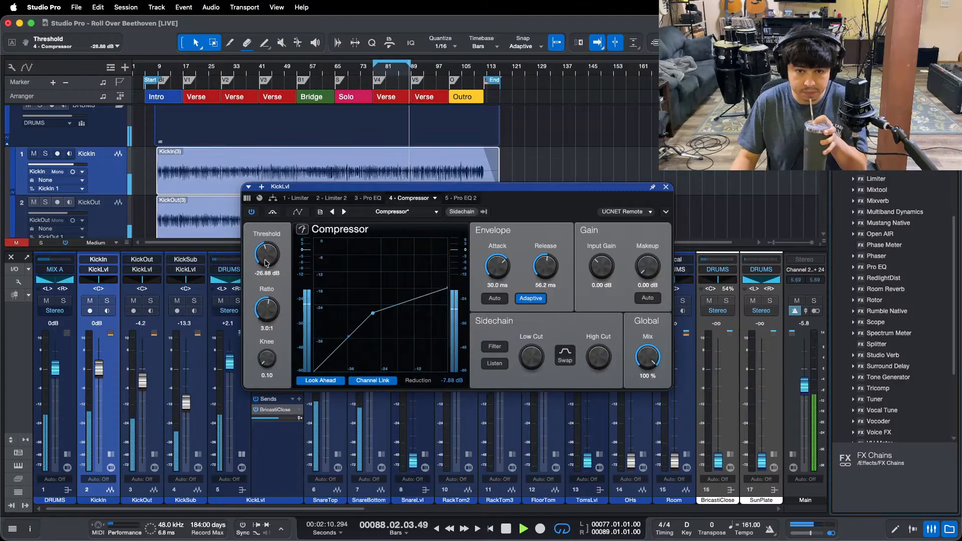
{"action": "left_click", "coordinate": [459, 382]}
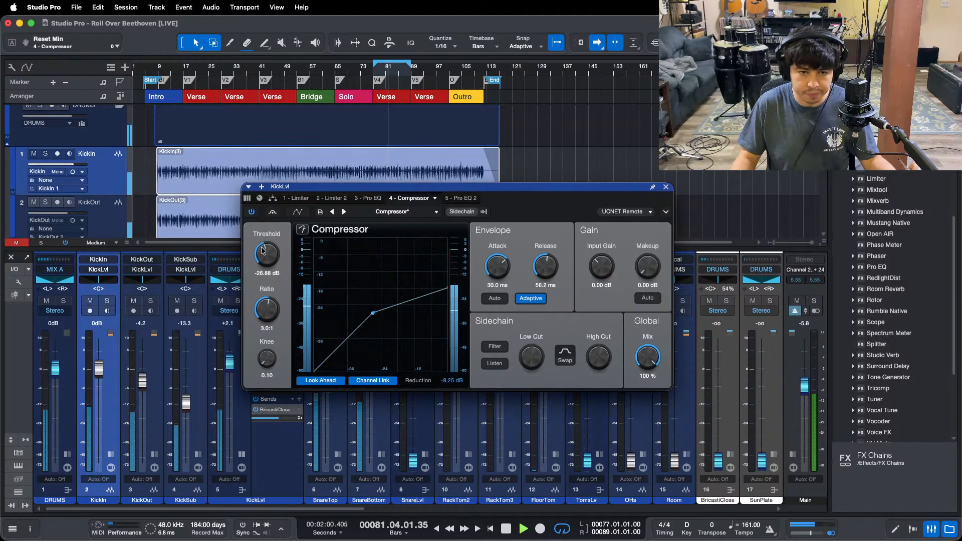
{"action": "scroll", "coordinate": [267, 254], "scroll_direction": "down", "scroll_amount": 1}
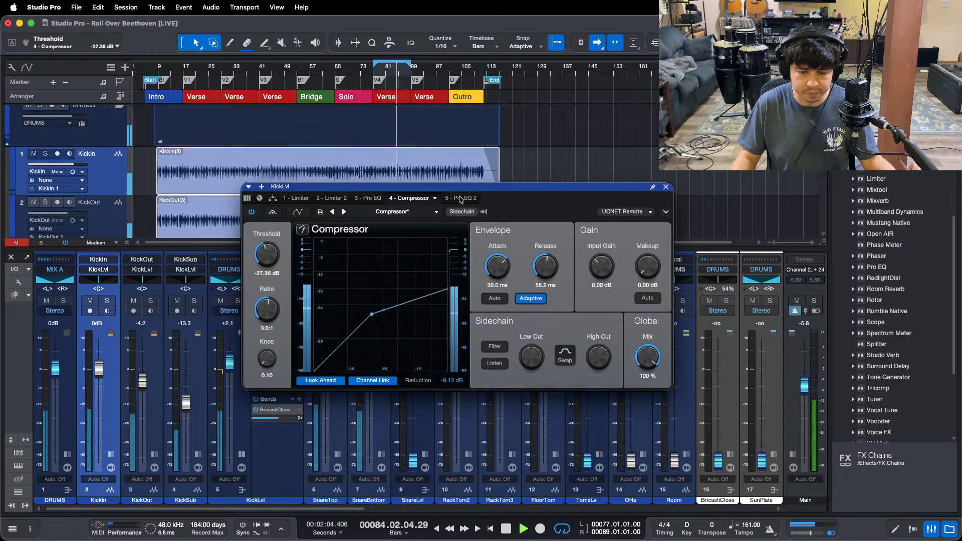
Step: In Pro EQ 2, boost the LF band at 70 Hz by 5.76 dB and reset the KickLvl bus volume to 0 dB
{"action": "left_click", "coordinate": [460, 198]}
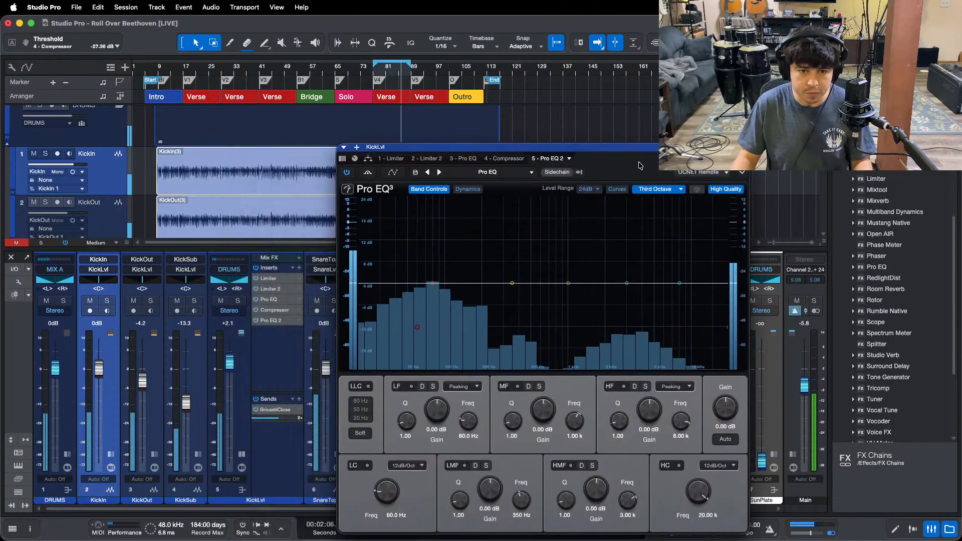
{"action": "left_click_drag", "start_coordinate": [639, 166], "coordinate": [638, 142]}
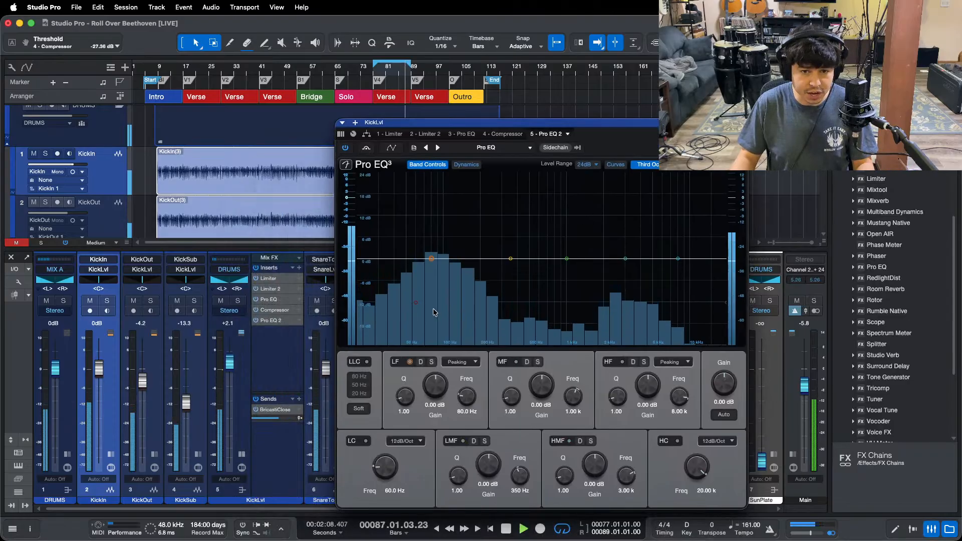
{"action": "left_click", "coordinate": [467, 411]}
{"action": "type", "text": "70"}
{"action": "key", "text": "Return"}
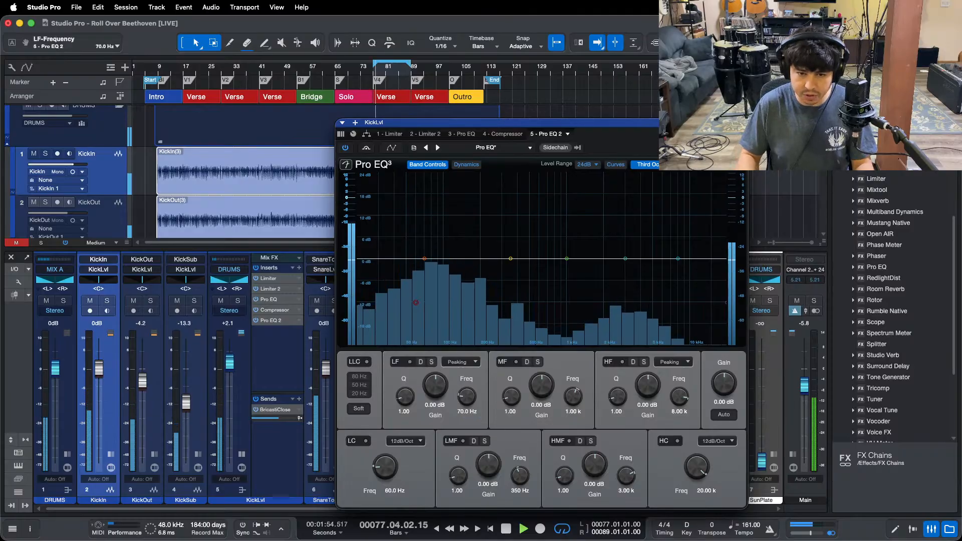
{"action": "left_click_drag", "start_coordinate": [438, 399], "coordinate": [437, 396]}
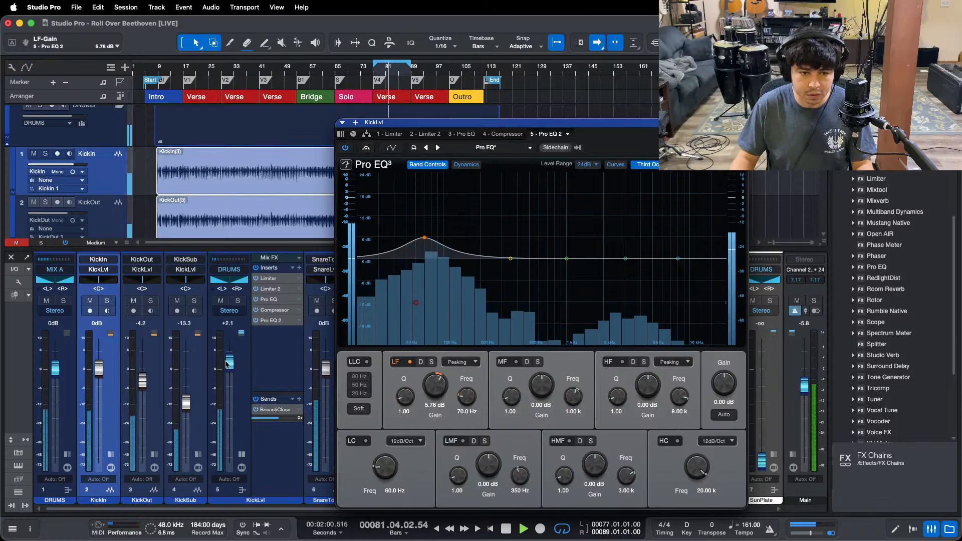
{"action": "left_click", "coordinate": [226, 364], "text": "alt"}
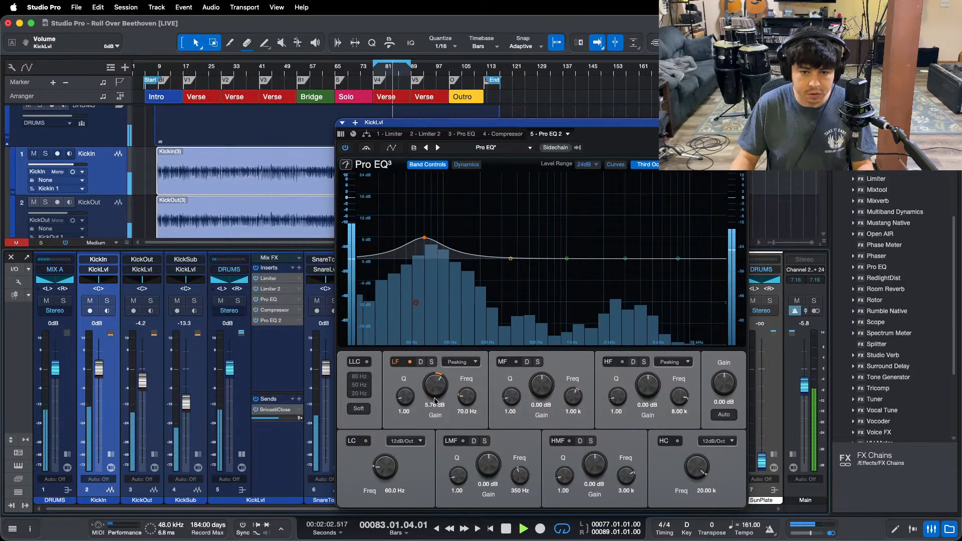
Step: Raise Pro EQ 2's LF gain to 8.64 dB and set its low-cut frequency to 20 Hz
{"action": "left_click_drag", "start_coordinate": [435, 401], "coordinate": [434, 398]}
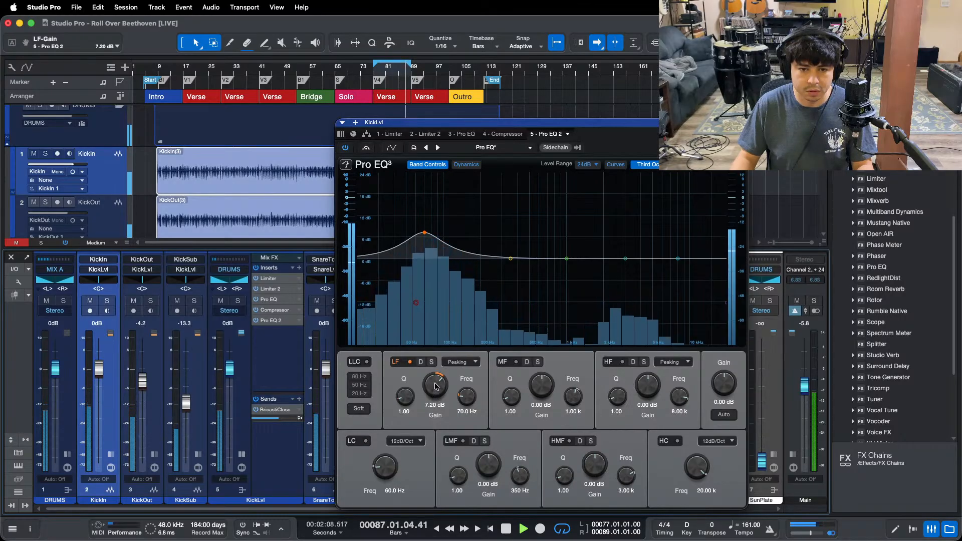
{"action": "left_click_drag", "start_coordinate": [389, 468], "coordinate": [388, 496]}
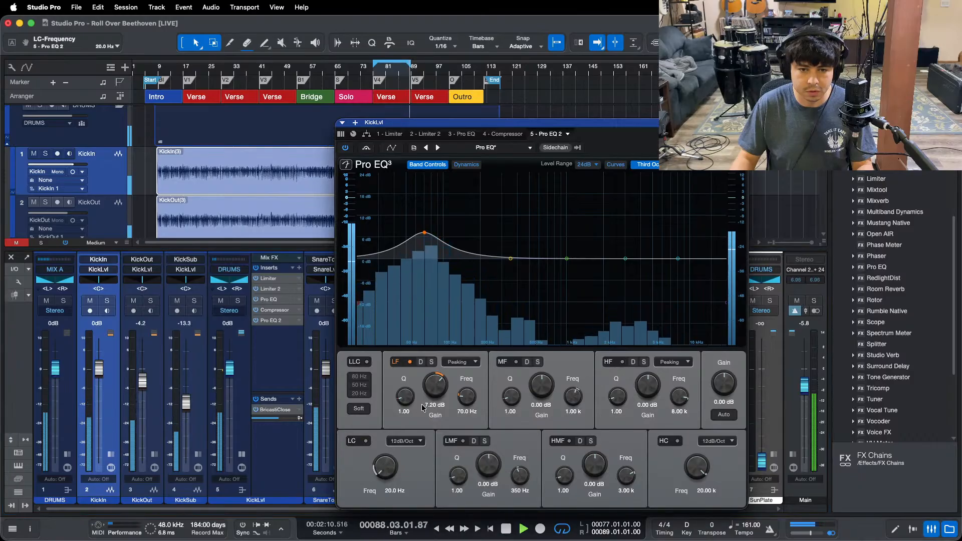
{"action": "scroll", "coordinate": [429, 386], "scroll_direction": "up", "scroll_amount": 3}
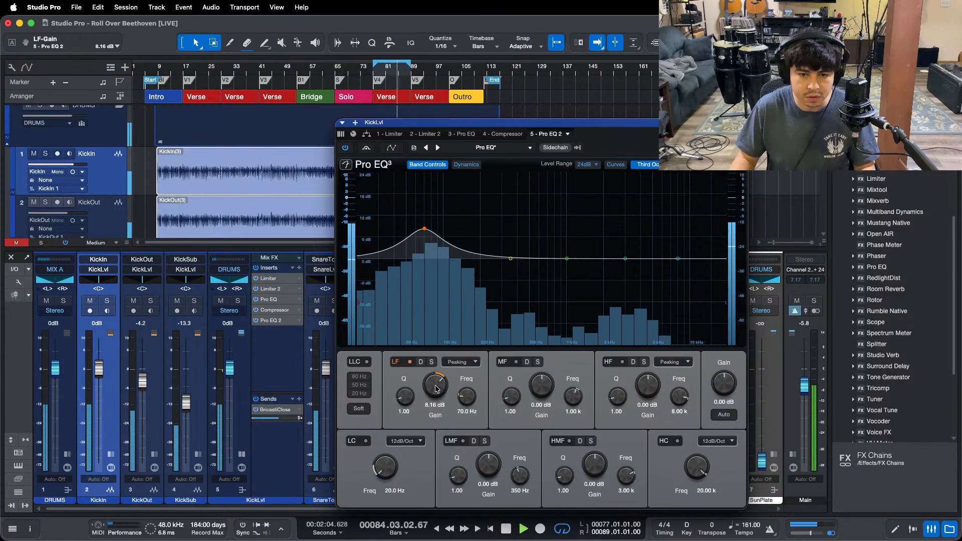
{"action": "scroll", "coordinate": [435, 388], "scroll_direction": "up", "scroll_amount": 2}
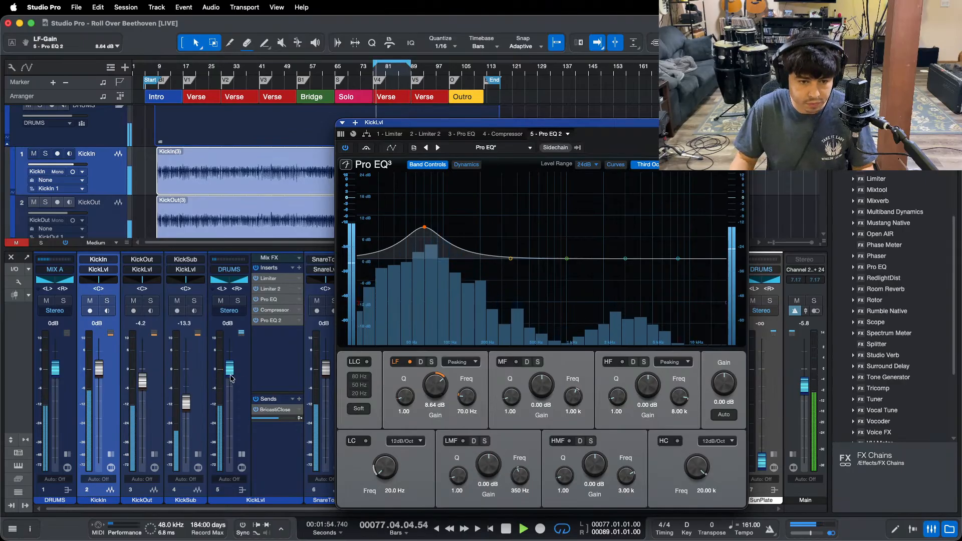
Step: Reopen the first Pro EQ on the KickLvl bus and boost its HF band at 9 kHz by 18.72 dB
{"action": "left_click", "coordinate": [276, 301]}
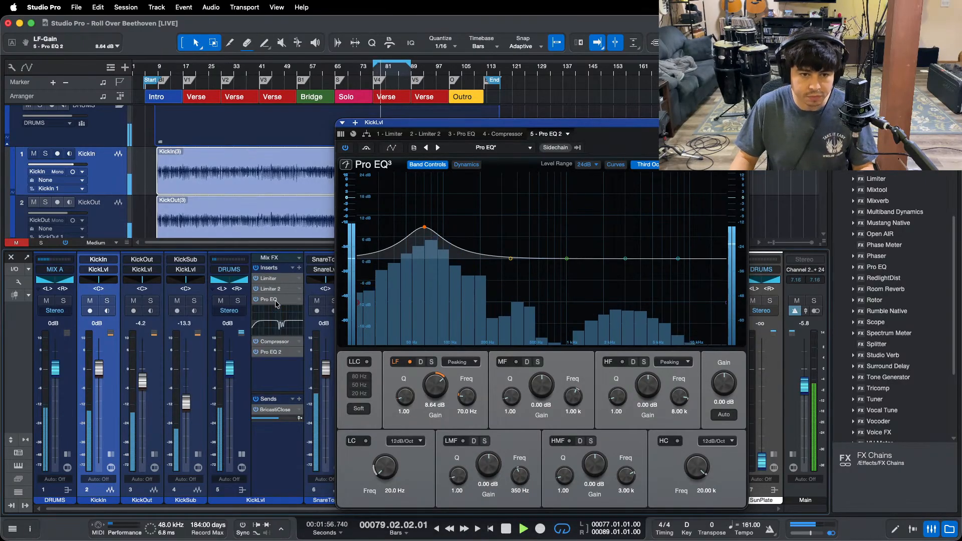
{"action": "left_click", "coordinate": [263, 300]}
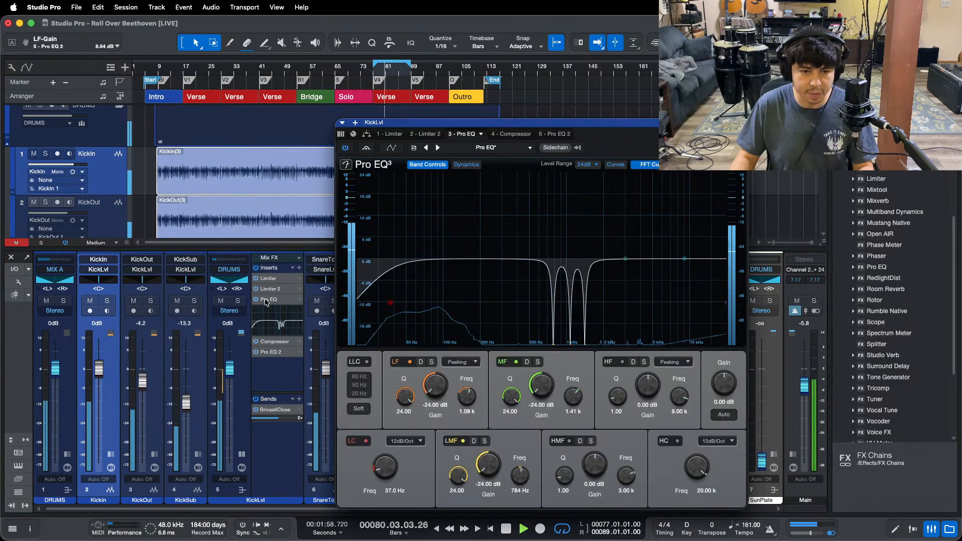
{"action": "left_click", "coordinate": [268, 300]}
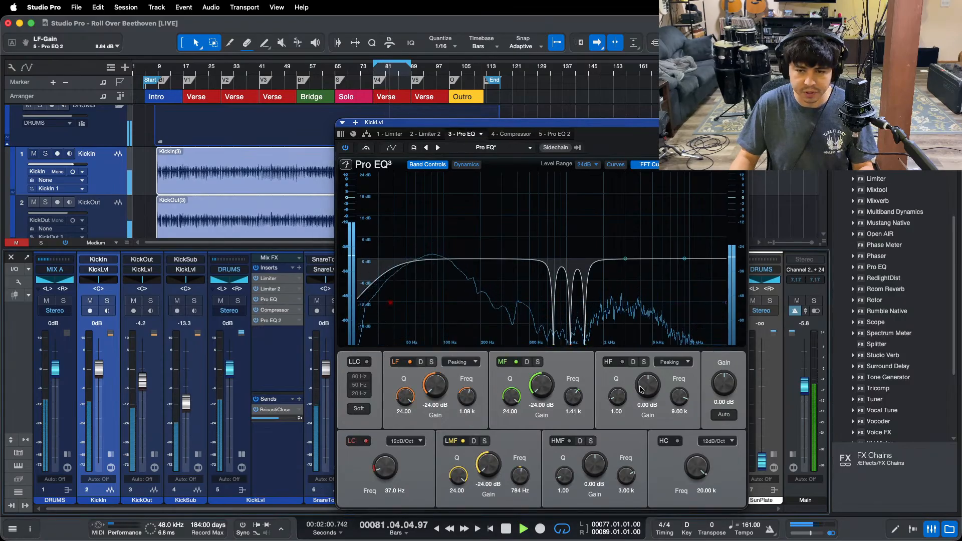
{"action": "left_click_drag", "start_coordinate": [641, 388], "coordinate": [645, 388]}
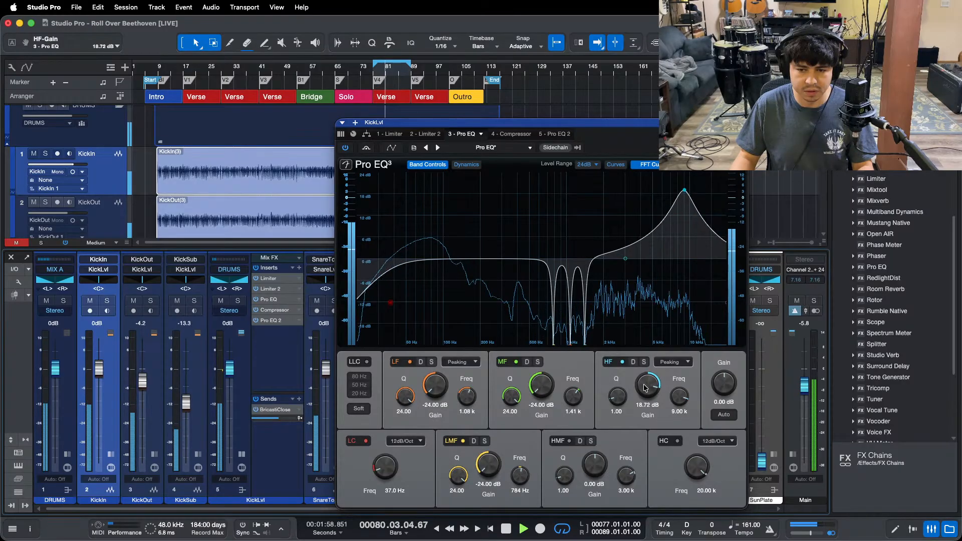
Step: Raise the HF gain of KickLvl's first Pro EQ to 20.16 dB and expose the DRUMS bus insert rack in place of the EQ
{"action": "scroll", "coordinate": [645, 387], "scroll_direction": "up", "scroll_amount": 1}
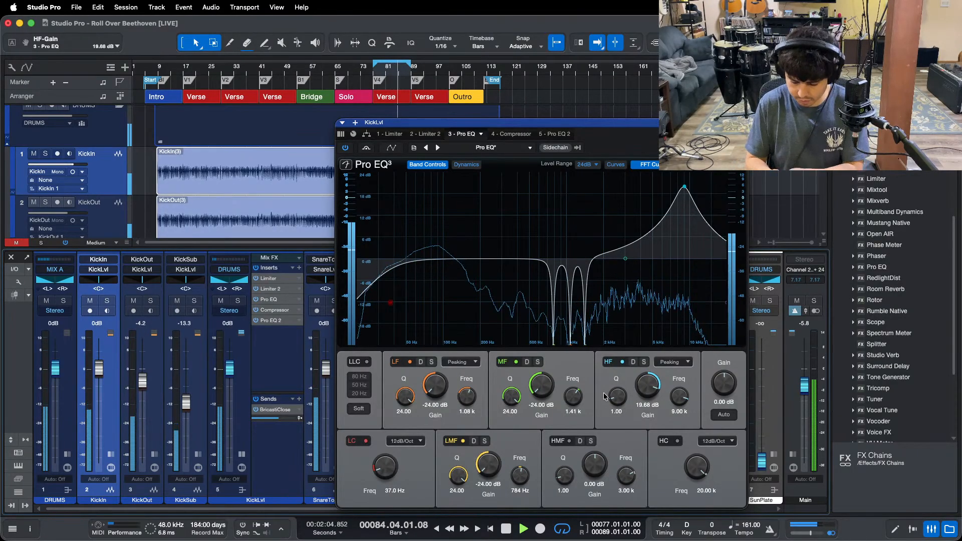
{"action": "scroll", "coordinate": [647, 387], "scroll_direction": "up", "scroll_amount": 1}
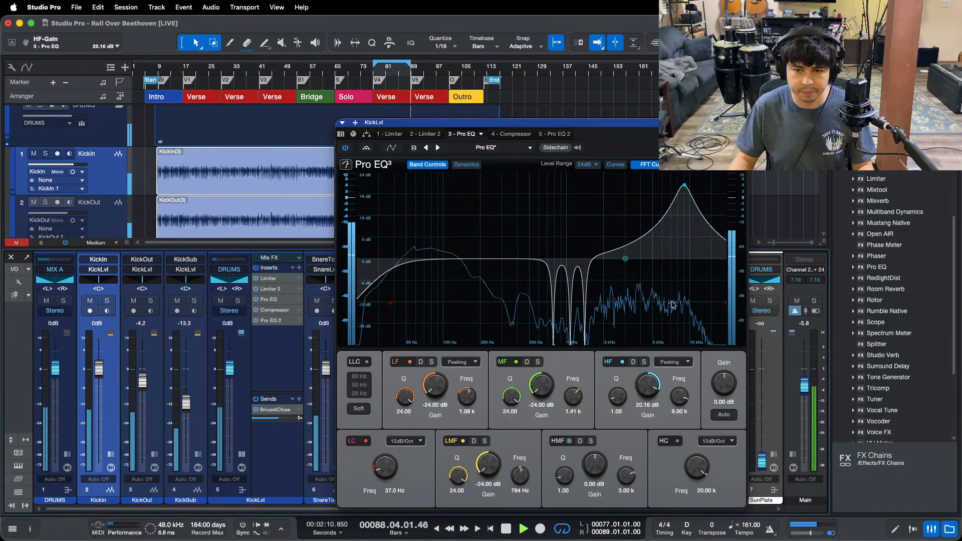
{"action": "left_click", "coordinate": [67, 454]}
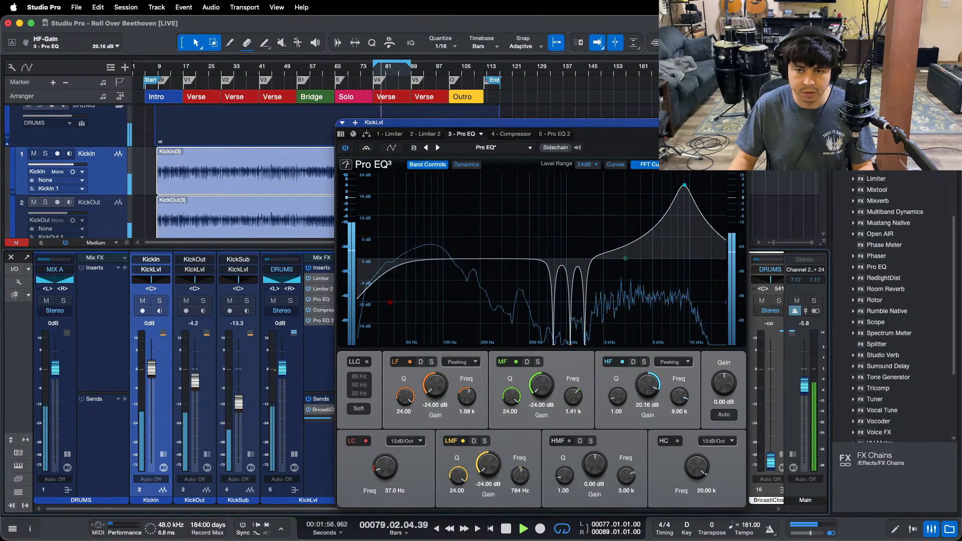
{"action": "key", "text": "super+w"}
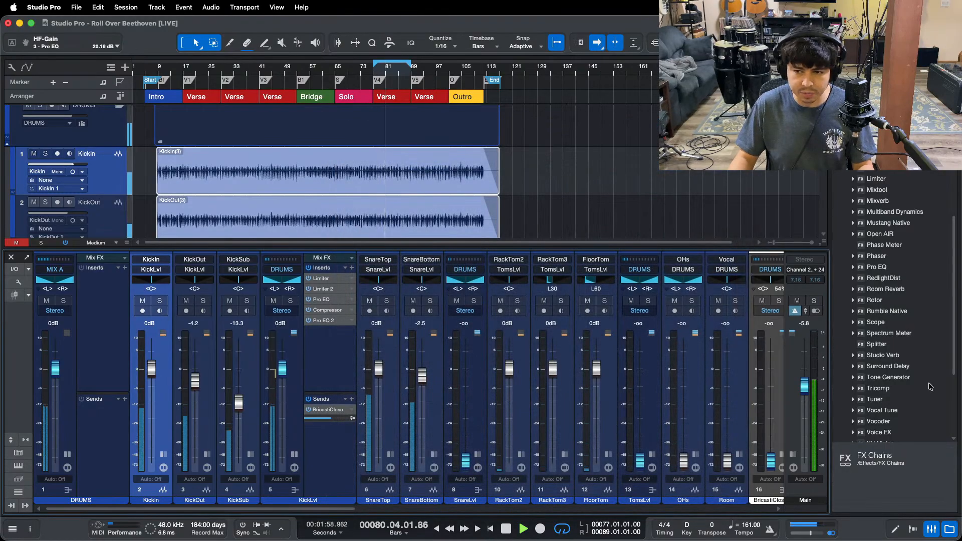
Step: Insert a Limiter on the DRUMS bus with Soft Clip instead of True Peak, threshold 0.00 dB and release 1.00 ms
{"action": "left_click_drag", "start_coordinate": [877, 179], "coordinate": [112, 309]}
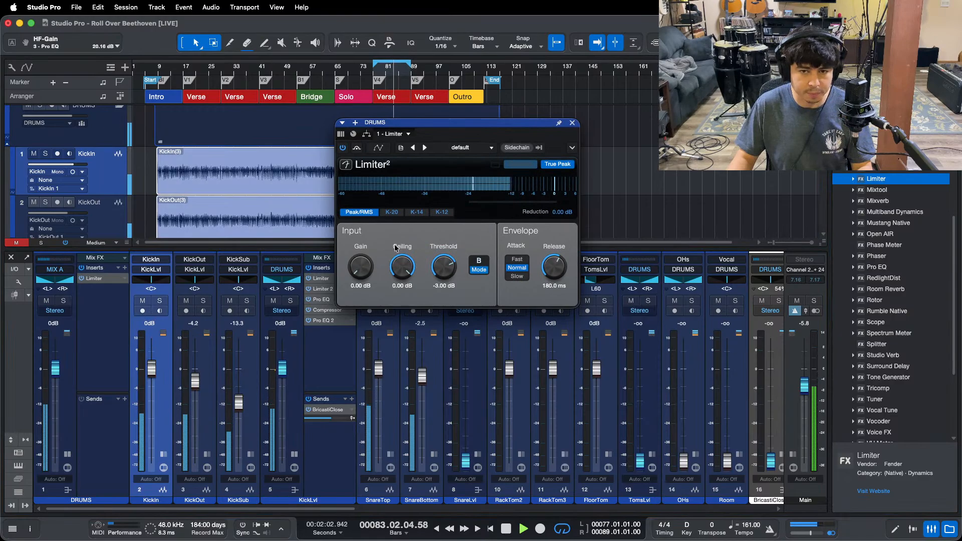
{"action": "left_click", "coordinate": [558, 164]}
{"action": "left_click_drag", "start_coordinate": [446, 267], "coordinate": [449, 201]}
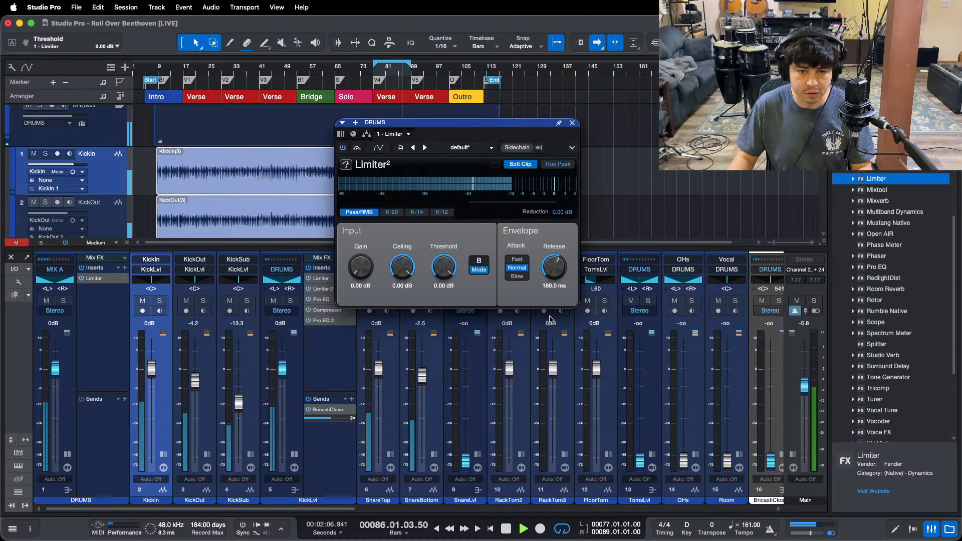
{"action": "left_click_drag", "start_coordinate": [554, 267], "coordinate": [418, 537]}
{"action": "left_click", "coordinate": [506, 529]}
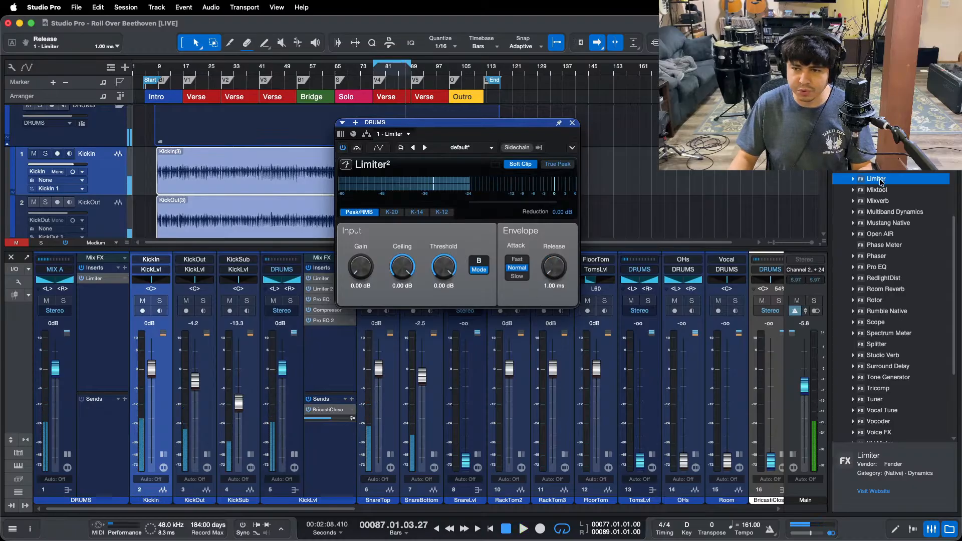
{"action": "left_click_drag", "start_coordinate": [877, 179], "coordinate": [103, 341]}
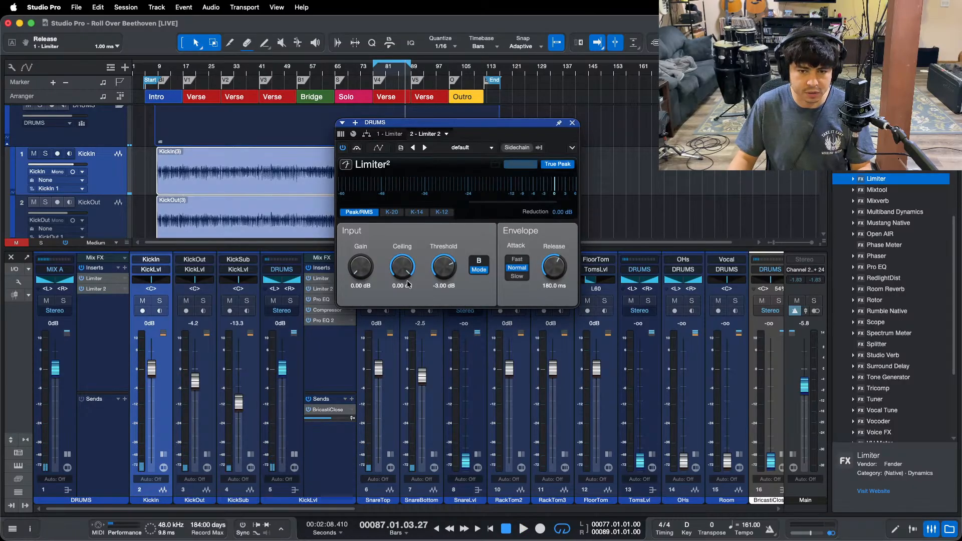
{"action": "right_click", "coordinate": [95, 290]}
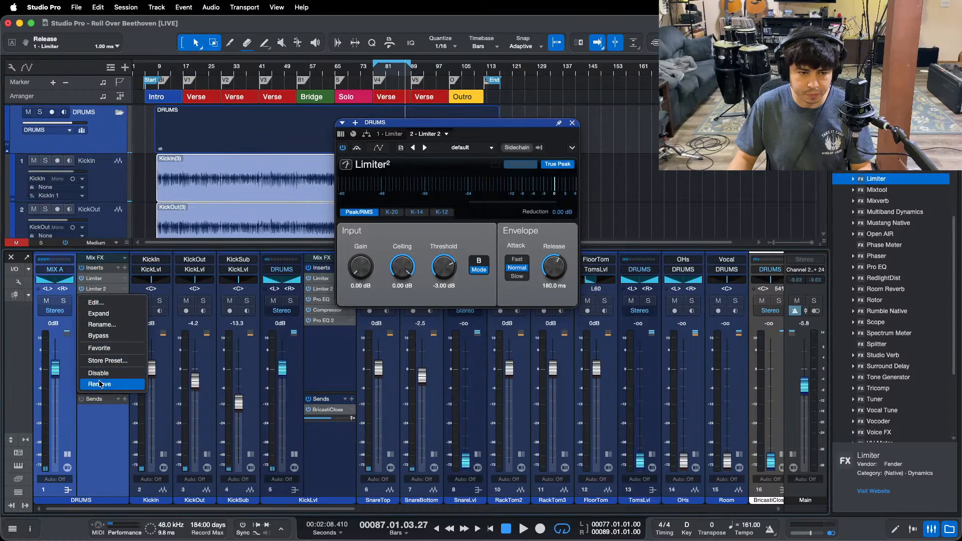
{"action": "left_click", "coordinate": [101, 385]}
{"action": "right_click", "coordinate": [100, 288]}
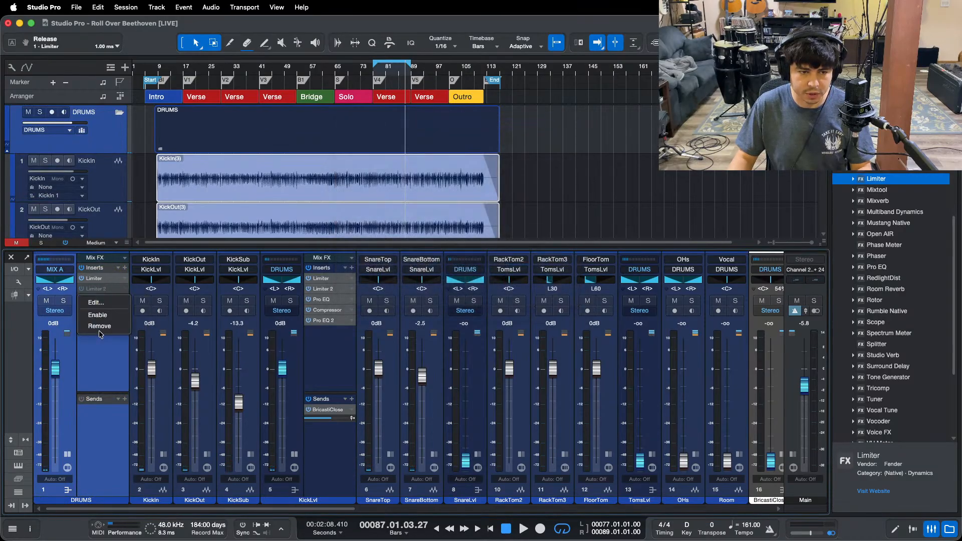
{"action": "left_click", "coordinate": [101, 330]}
Step: Reopen the DRUMS bus Limiter and store its current settings as the default preset
{"action": "left_click", "coordinate": [98, 278]}
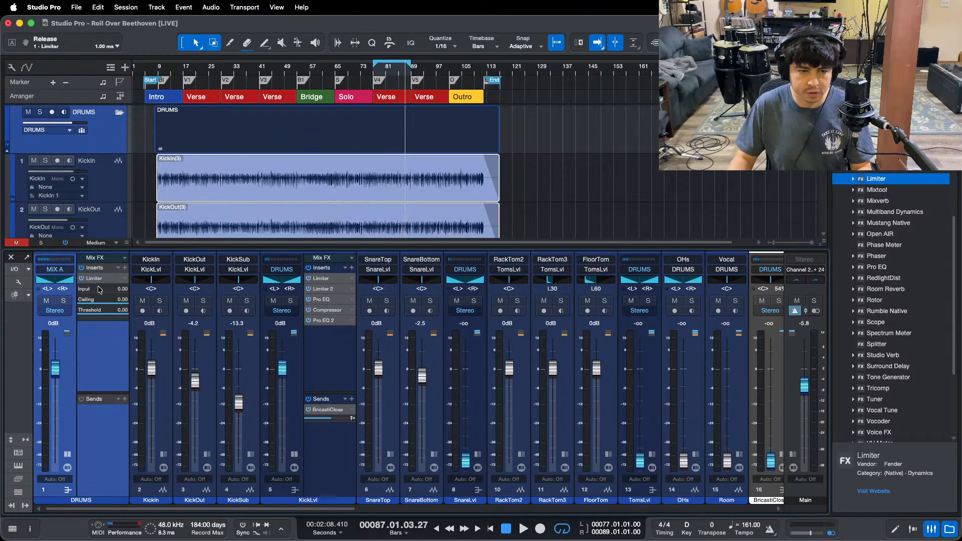
{"action": "left_click", "coordinate": [96, 280]}
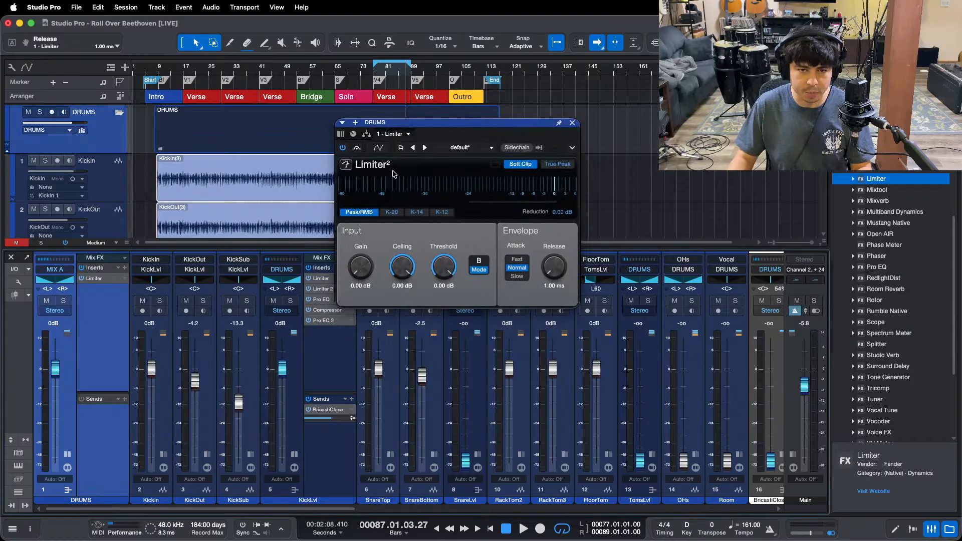
{"action": "left_click", "coordinate": [404, 148]}
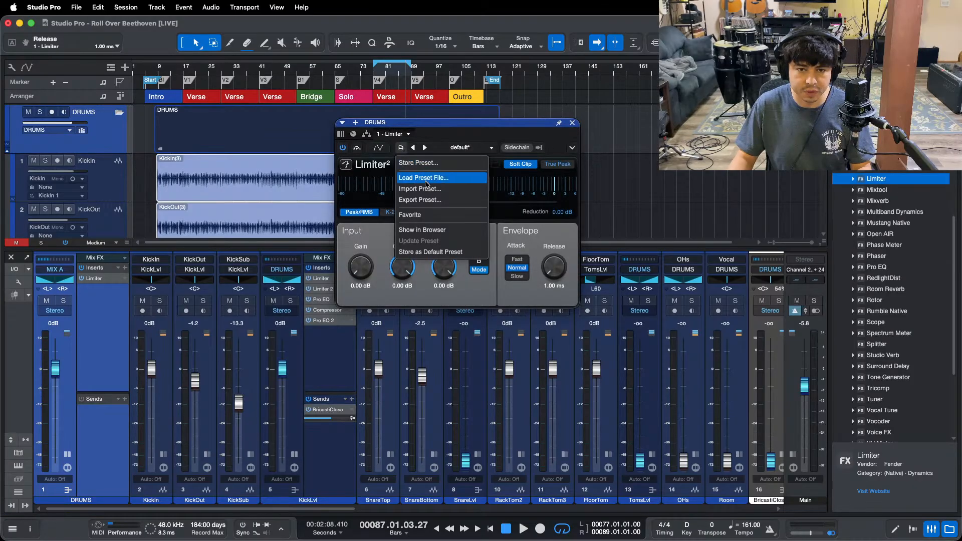
{"action": "left_click", "coordinate": [420, 252]}
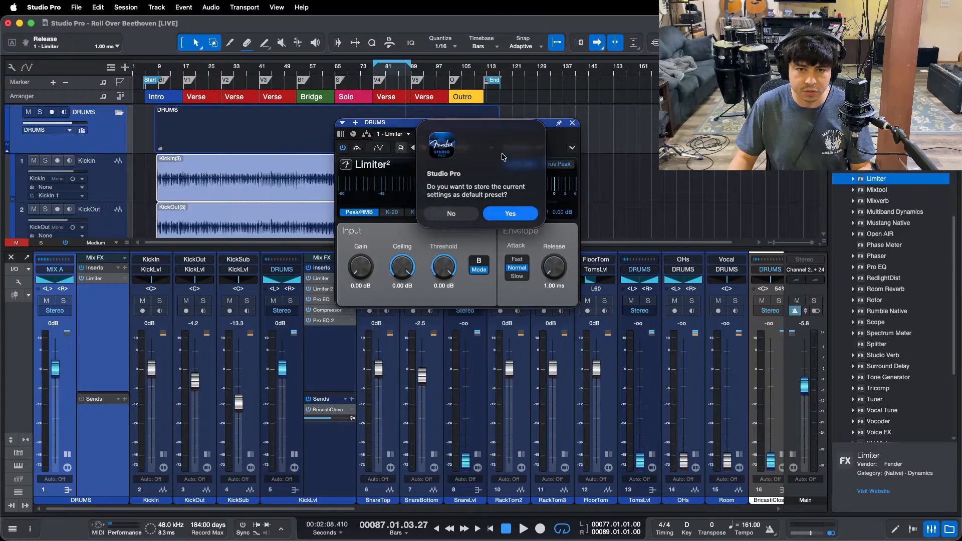
{"action": "left_click", "coordinate": [511, 212]}
Step: Resume playback, leave the KickLvl bus volume at 0 dB and close the DRUMS Limiter
{"action": "key", "text": "space"}
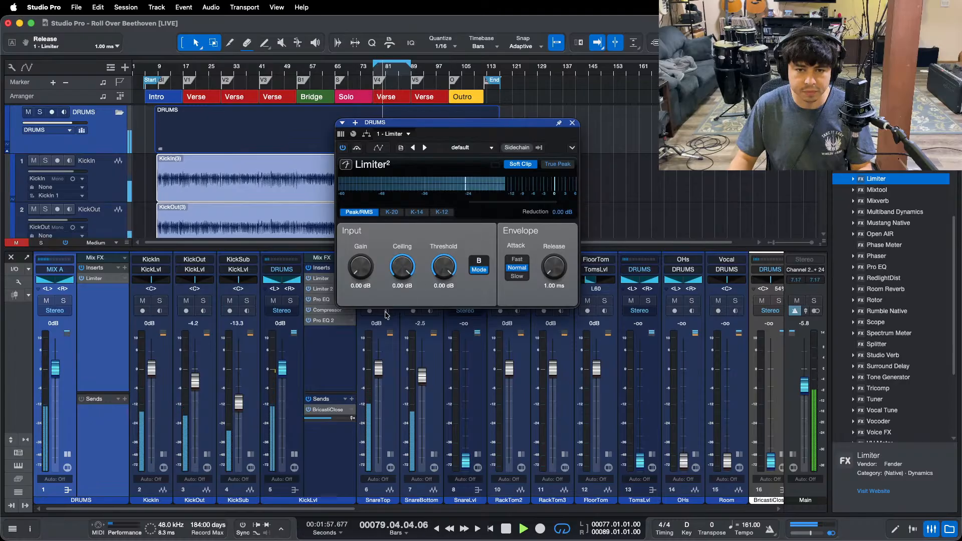
{"action": "left_click_drag", "start_coordinate": [282, 368], "coordinate": [283, 370]}
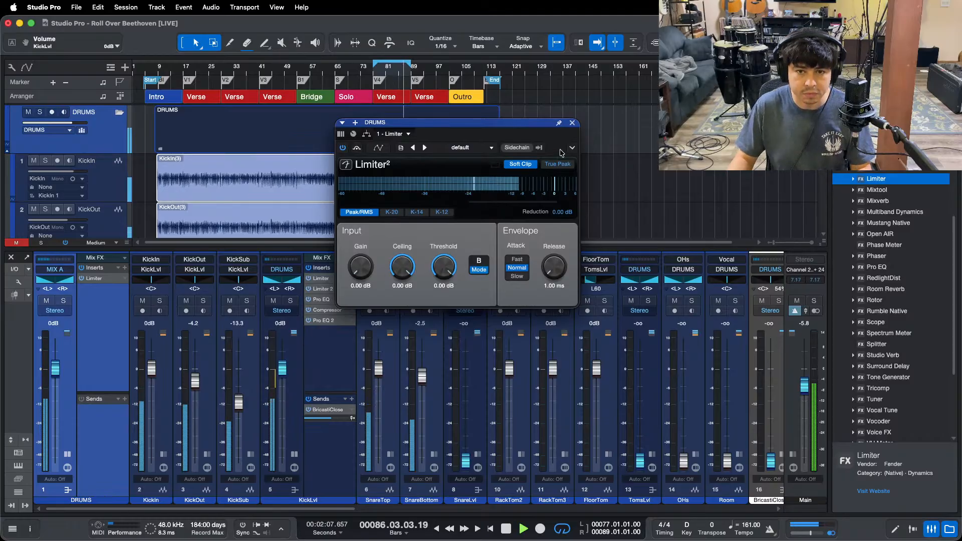
{"action": "left_click", "coordinate": [571, 123]}
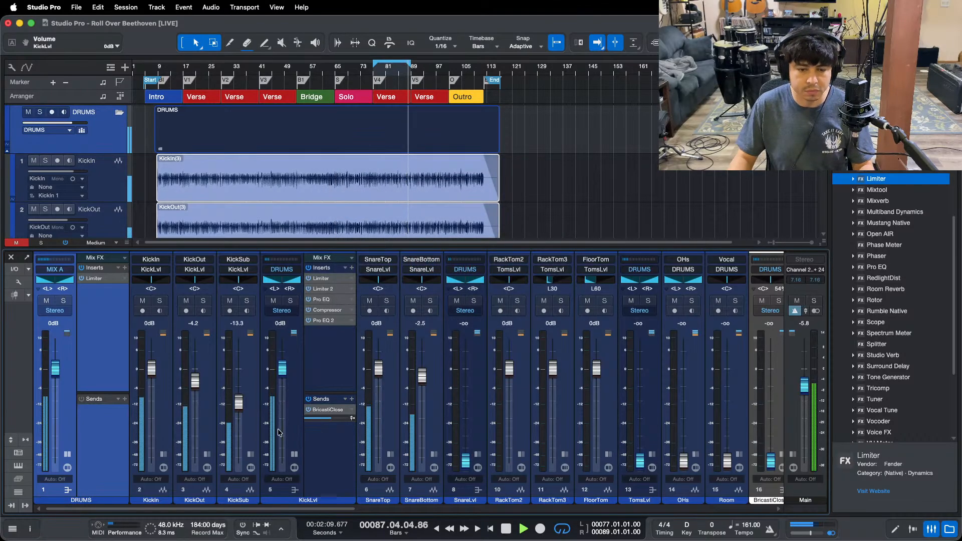
Step: Copy Limiter 2 to the end of KickLvl's insert chain and set the copy's ceiling to -9.00 dB
{"action": "left_click_drag", "start_coordinate": [331, 289], "coordinate": [322, 356]}
{"action": "left_click", "coordinate": [403, 285]}
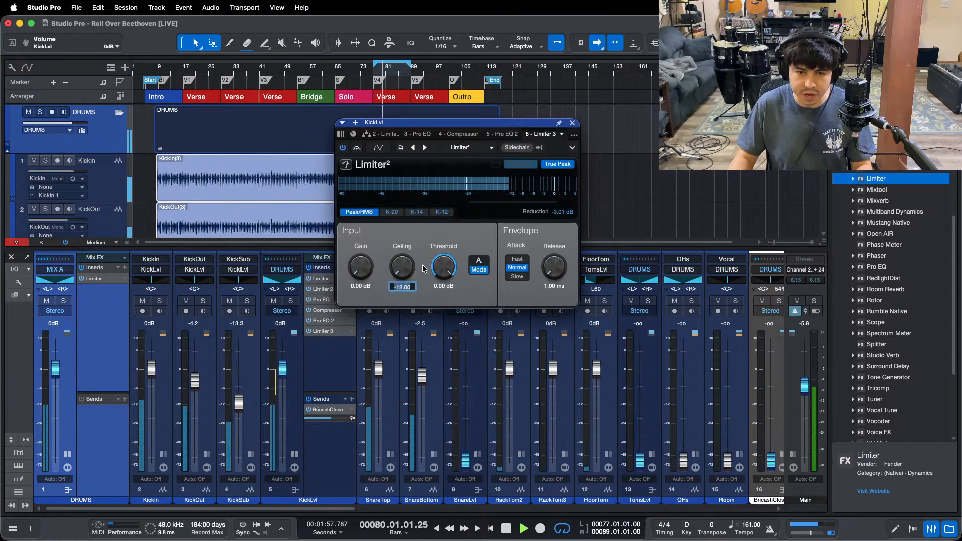
{"action": "type", "text": "-9"}
{"action": "key", "text": "Return"}
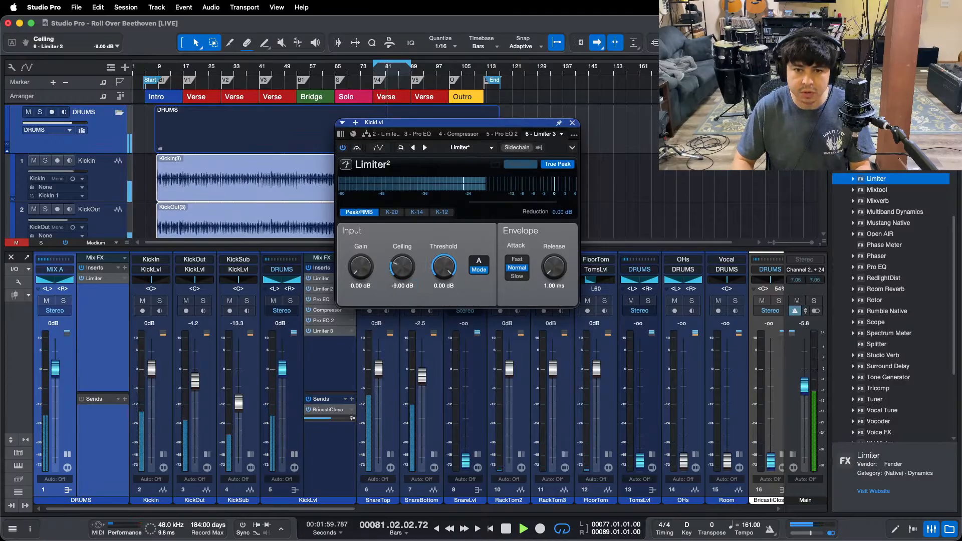
Step: Set the ceiling of KickLvl's Limiter 3 to -10.00 dB and reset its gain reduction readout
{"action": "left_click", "coordinate": [401, 287]}
{"action": "type", "text": "-10"}
{"action": "key", "text": "Return"}
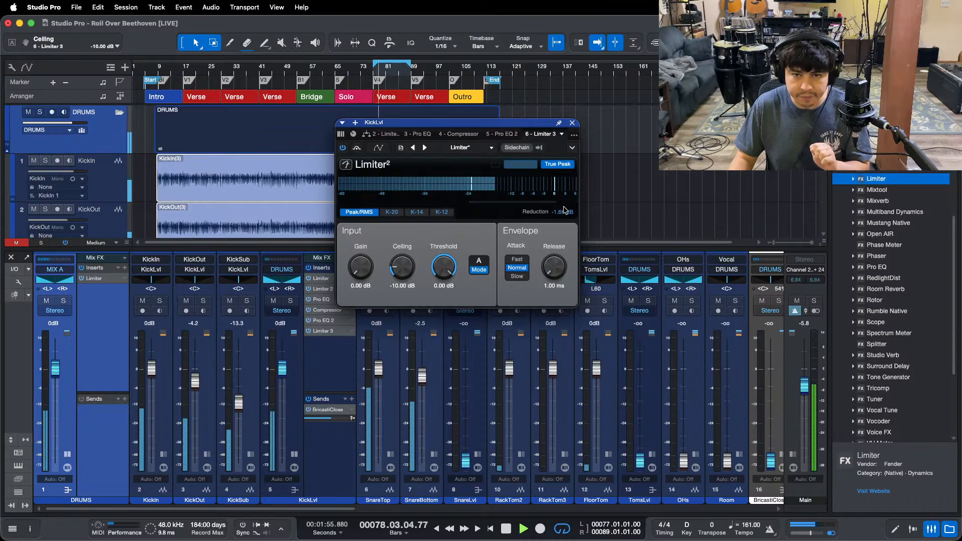
{"action": "left_click", "coordinate": [563, 211]}
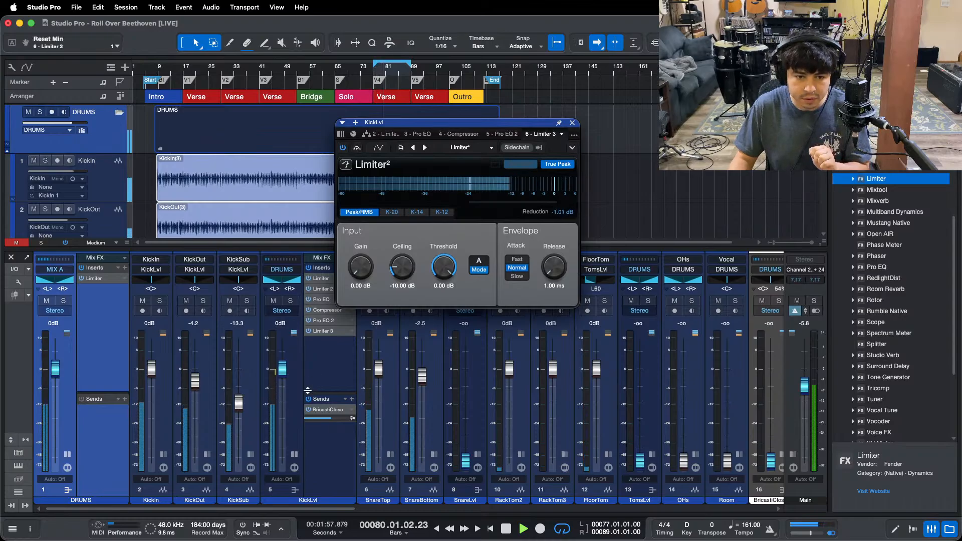
Step: Set the SnareLvl bus volume to 0 dB with its inserts exposed, and mute the KickLvl bus
{"action": "left_click", "coordinate": [295, 454]}
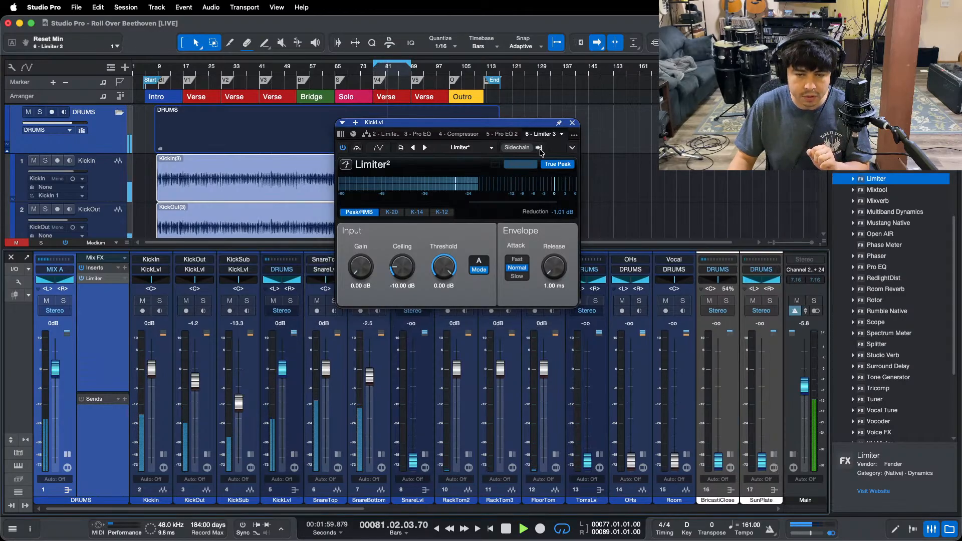
{"action": "left_click", "coordinate": [573, 122]}
{"action": "left_click", "coordinate": [425, 467]}
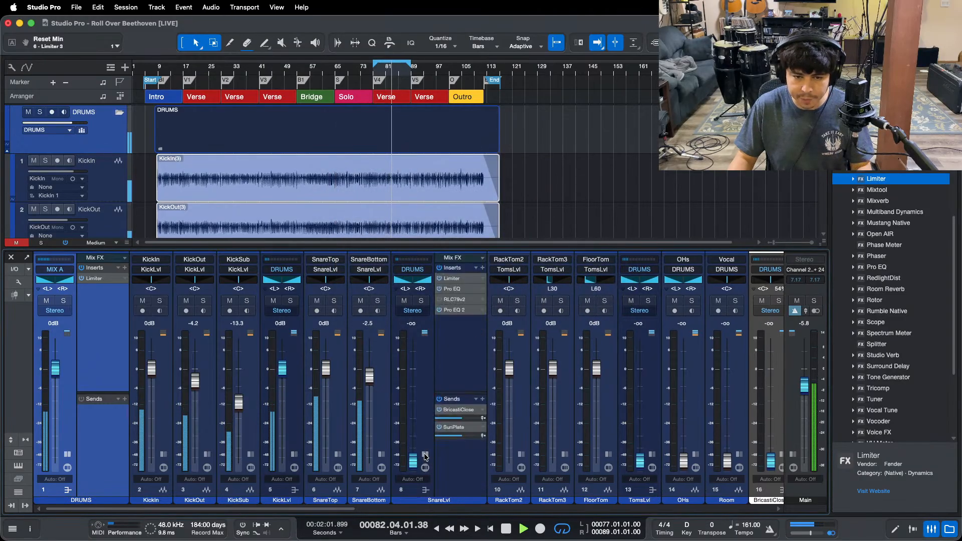
{"action": "left_click", "coordinate": [413, 460], "text": "alt"}
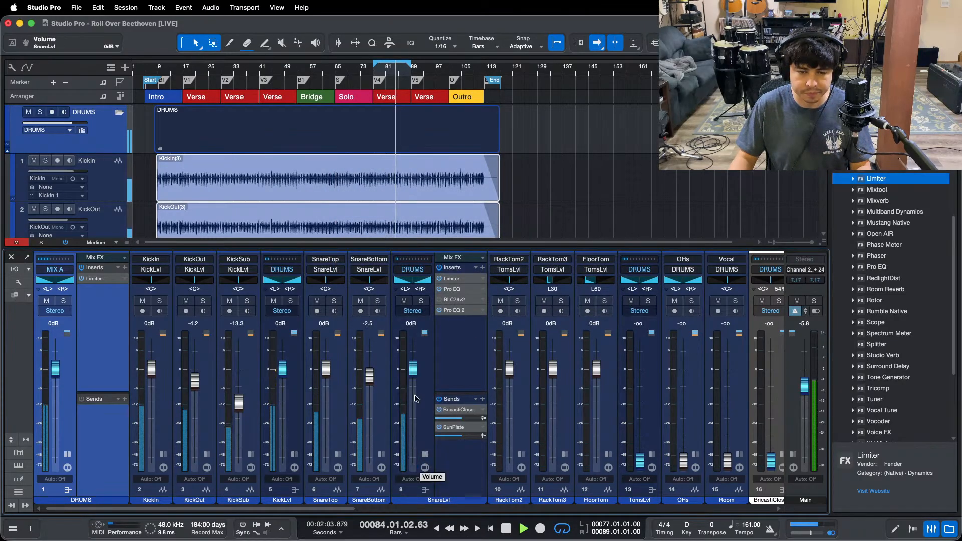
{"action": "left_click", "coordinate": [273, 301]}
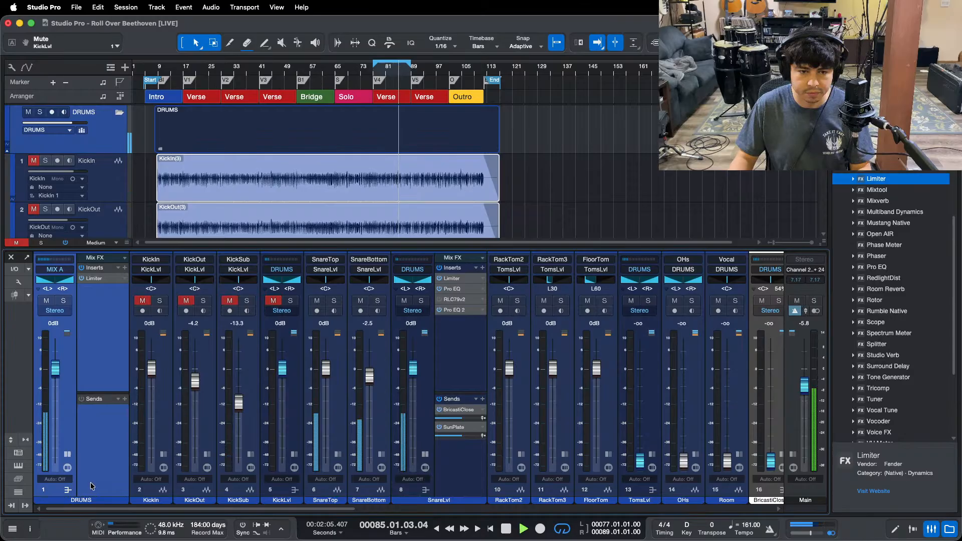
{"action": "left_click", "coordinate": [68, 454]}
Step: Select the SnareTop and SnareBottom events in the arrangement
{"action": "scroll", "coordinate": [486, 126], "scroll_direction": "up", "scroll_amount": 3}
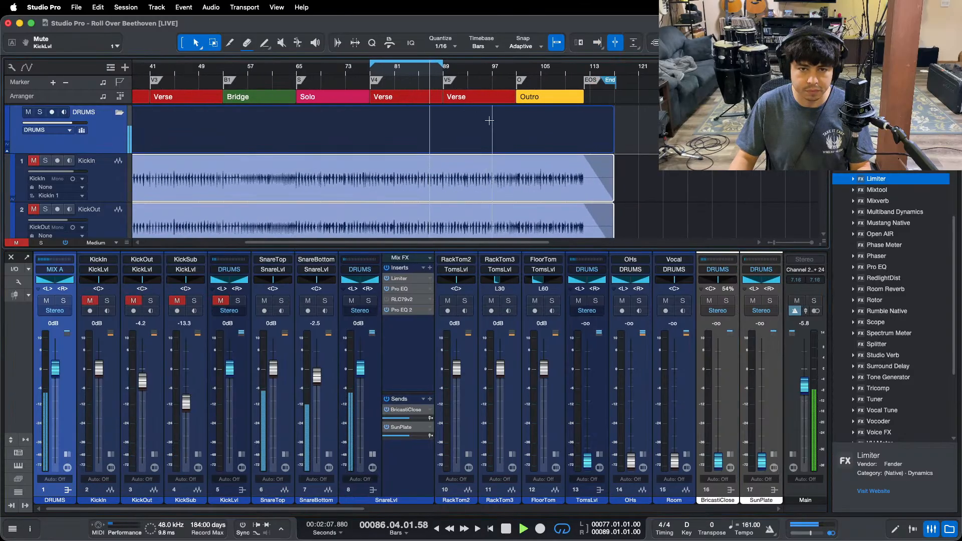
{"action": "scroll", "coordinate": [485, 126], "scroll_direction": "down", "scroll_amount": 3}
{"action": "key", "text": "ctrl+a"}
{"action": "scroll", "coordinate": [516, 116], "scroll_direction": "down", "scroll_amount": 1}
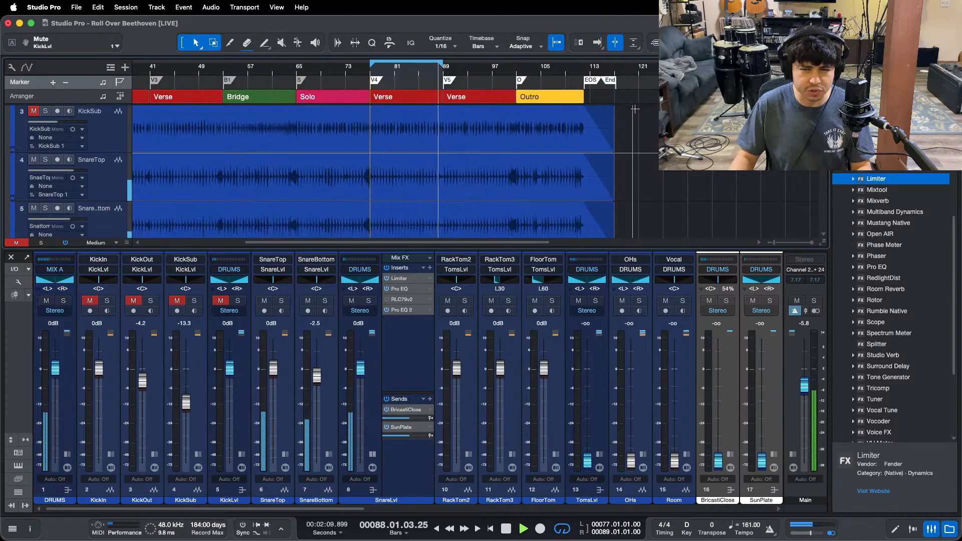
{"action": "scroll", "coordinate": [541, 73], "scroll_direction": "down", "scroll_amount": 3}
{"action": "scroll", "coordinate": [321, 170], "scroll_direction": "down", "scroll_amount": 1}
{"action": "left_click", "coordinate": [288, 207]}
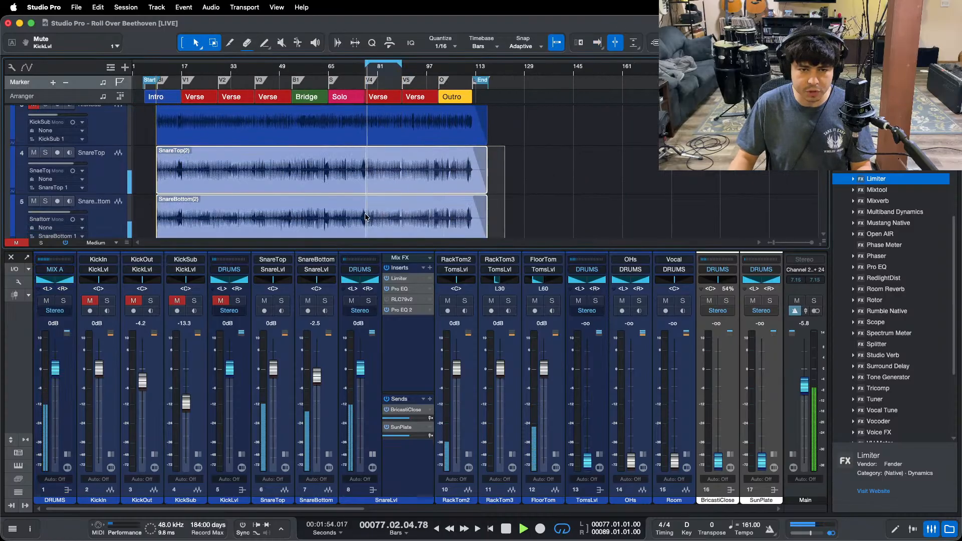
{"action": "key", "text": "f"}
Step: Open SnareLvl's Limiter below the arrangement and play the snare passage from bar 63 leading into the Solo
{"action": "left_click", "coordinate": [405, 278]}
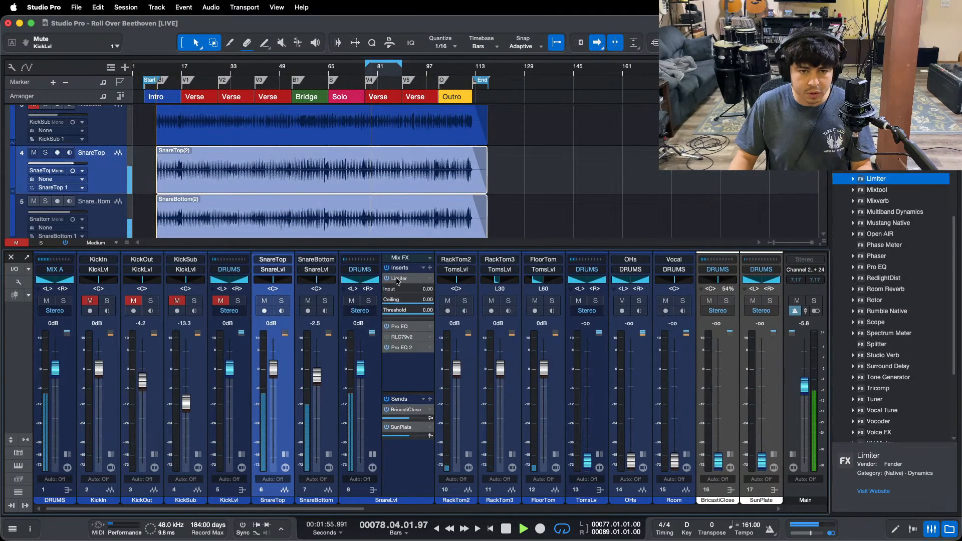
{"action": "double_click", "coordinate": [405, 278]}
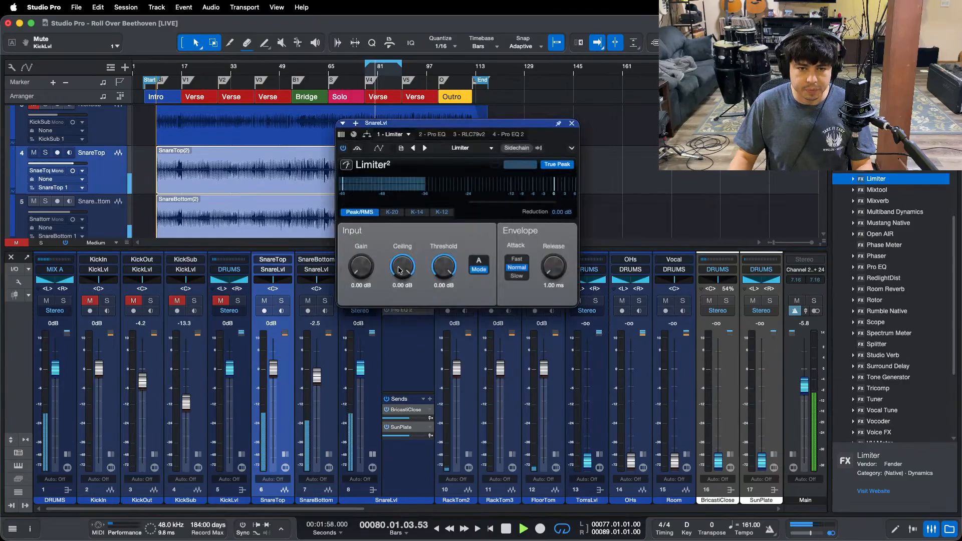
{"action": "left_click_drag", "start_coordinate": [401, 123], "coordinate": [379, 272]}
{"action": "scroll", "coordinate": [318, 118], "scroll_direction": "up", "scroll_amount": 6}
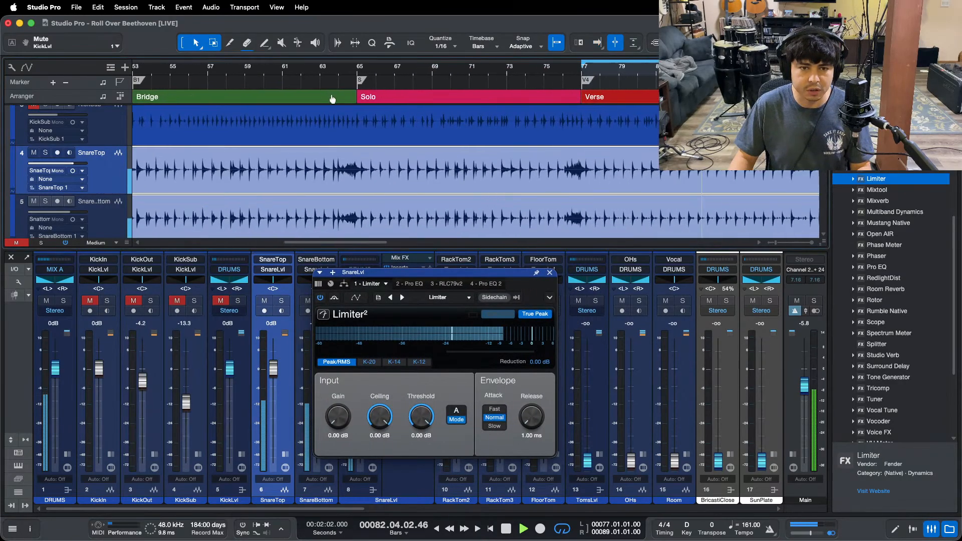
{"action": "scroll", "coordinate": [318, 119], "scroll_direction": "up", "scroll_amount": 2}
{"action": "left_click", "coordinate": [260, 73]}
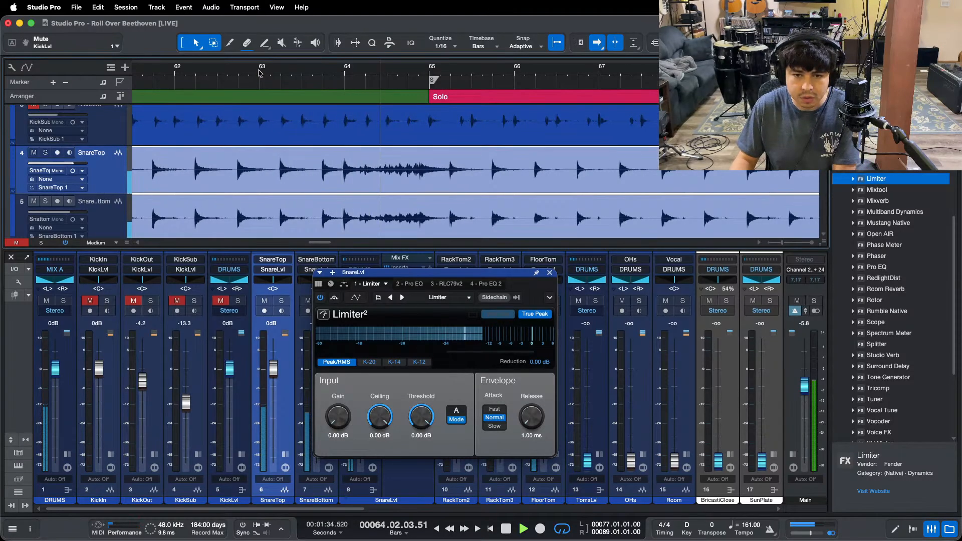
Step: Set the SnareLvl Limiter's ceiling to -6.00 dB and replay the passage from bar 62
{"action": "left_click", "coordinate": [380, 436]}
{"action": "type", "text": "-"}
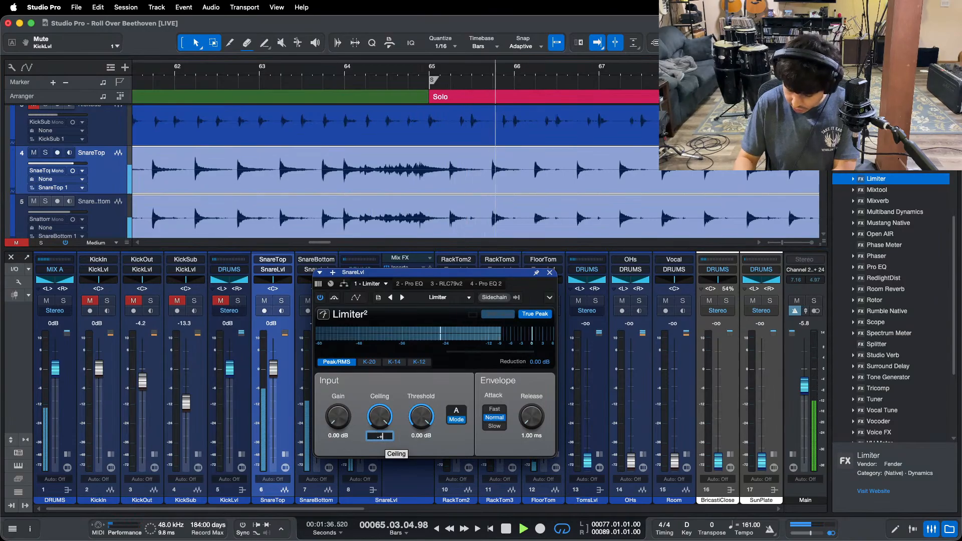
{"action": "type", "text": "6"}
{"action": "key", "text": "Return"}
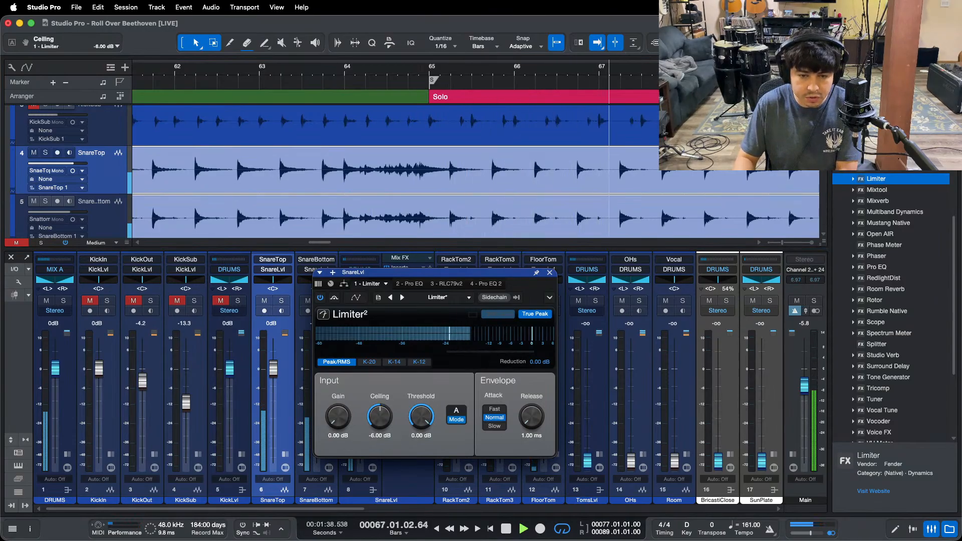
{"action": "left_click", "coordinate": [181, 72]}
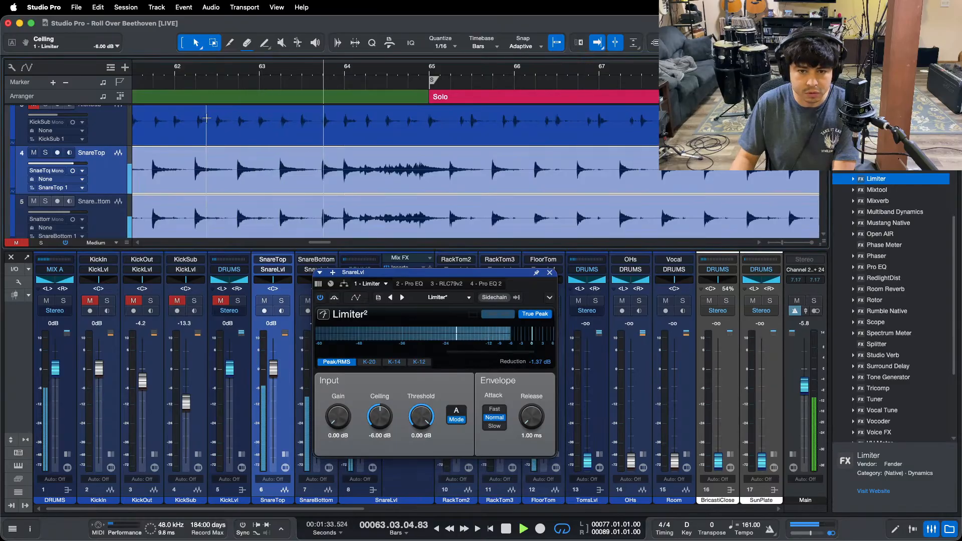
Step: Audition the limited snare at the Verse starts at bars 77 and 89 and in the Outro near bar 110
{"action": "key", "text": "shift+f"}
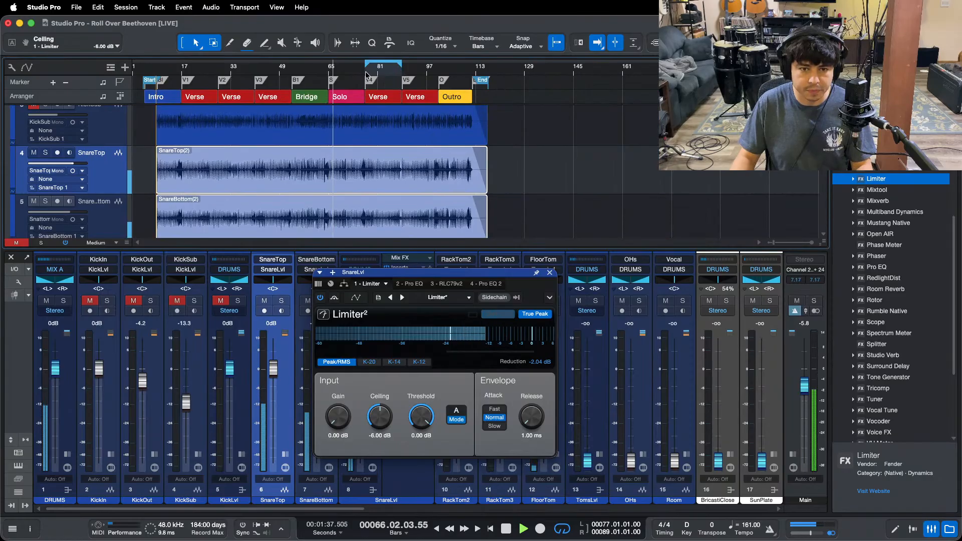
{"action": "left_click_drag", "start_coordinate": [368, 75], "coordinate": [373, 119]}
{"action": "left_click", "coordinate": [289, 74]}
{"action": "key", "text": "f"}
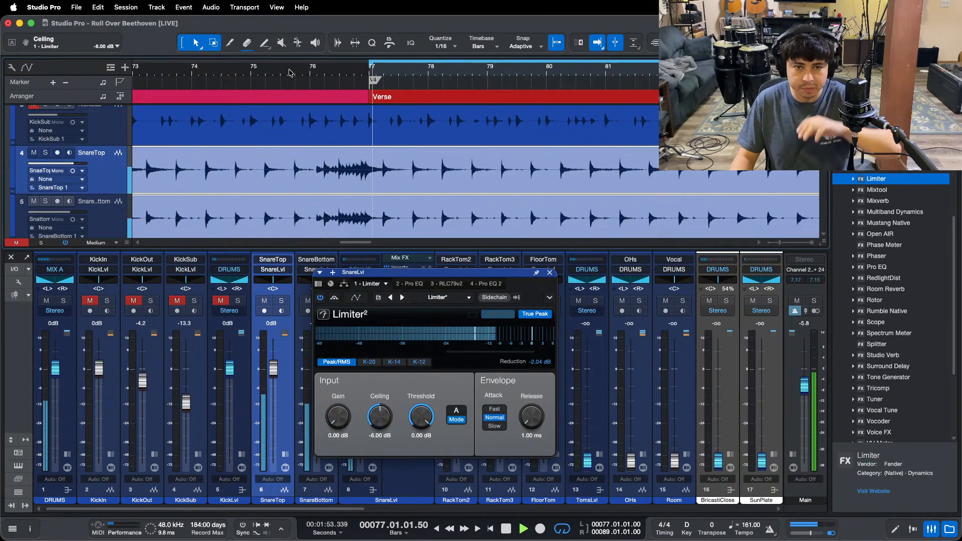
{"action": "key", "text": "shift+f"}
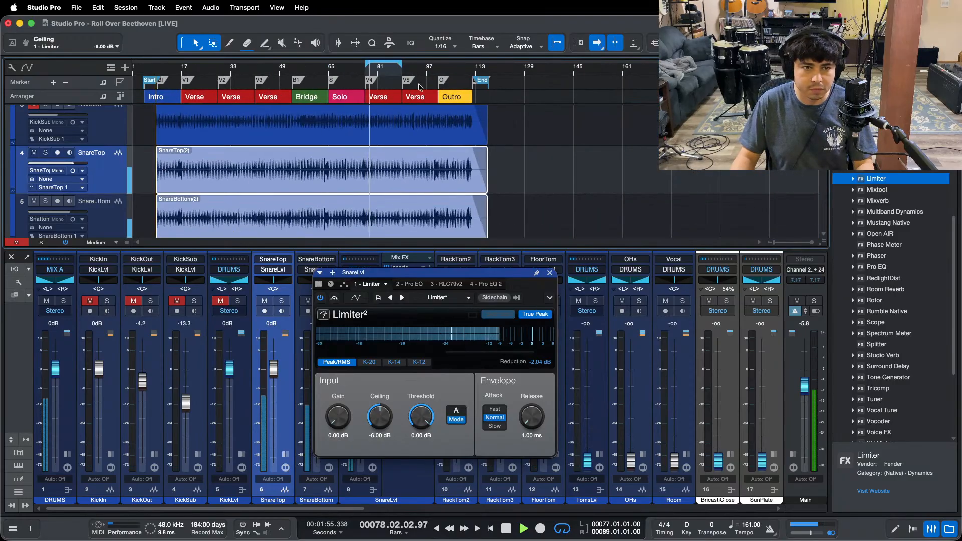
{"action": "left_click_drag", "start_coordinate": [414, 77], "coordinate": [358, 89]}
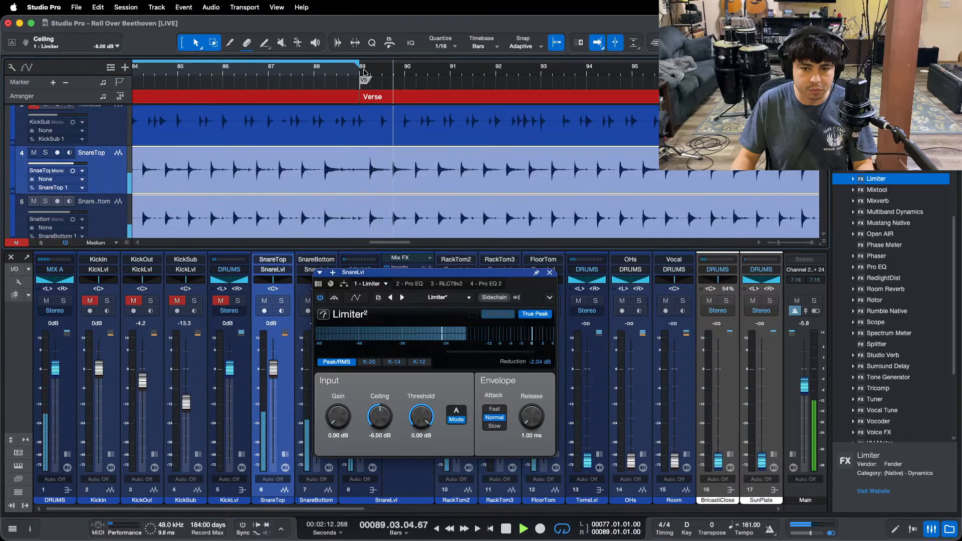
{"action": "left_click", "coordinate": [355, 42]}
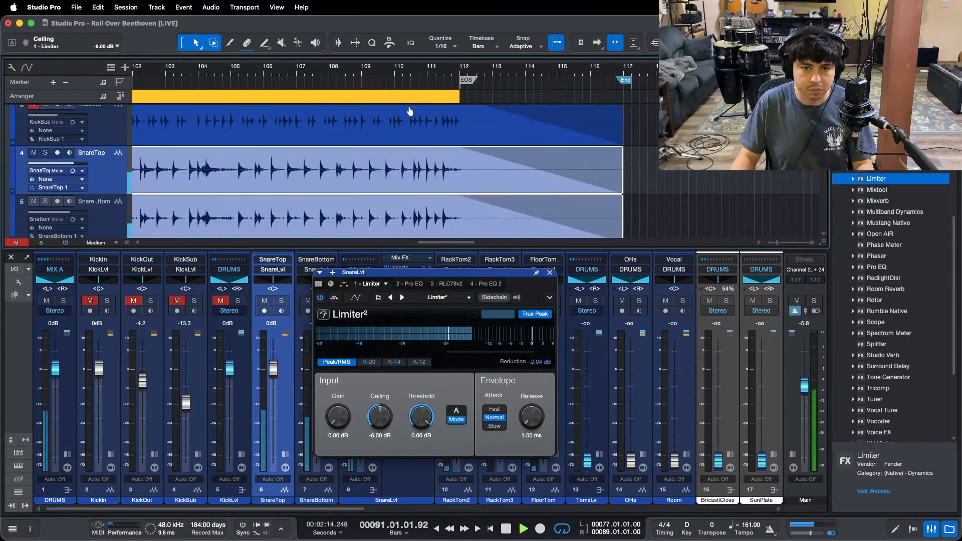
{"action": "left_click_drag", "start_coordinate": [417, 78], "coordinate": [412, 76]}
{"action": "left_click", "coordinate": [408, 68]}
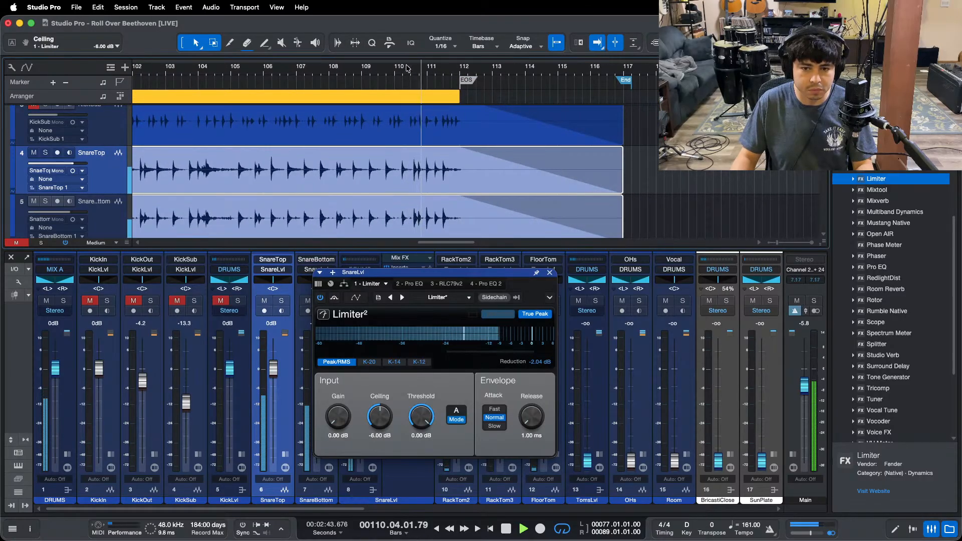
{"action": "key", "text": "shift+f"}
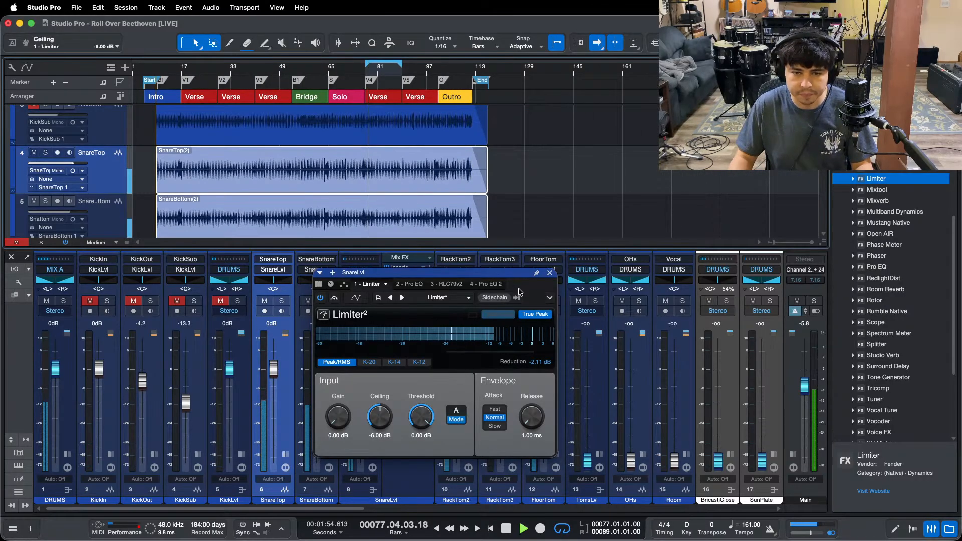
Step: Duplicate SnareLvl's Limiter into the second insert slot with a -9.00 dB ceiling, and lower the SnareLvl fader to -2.1 dB
{"action": "left_click_drag", "start_coordinate": [451, 272], "coordinate": [661, 257]}
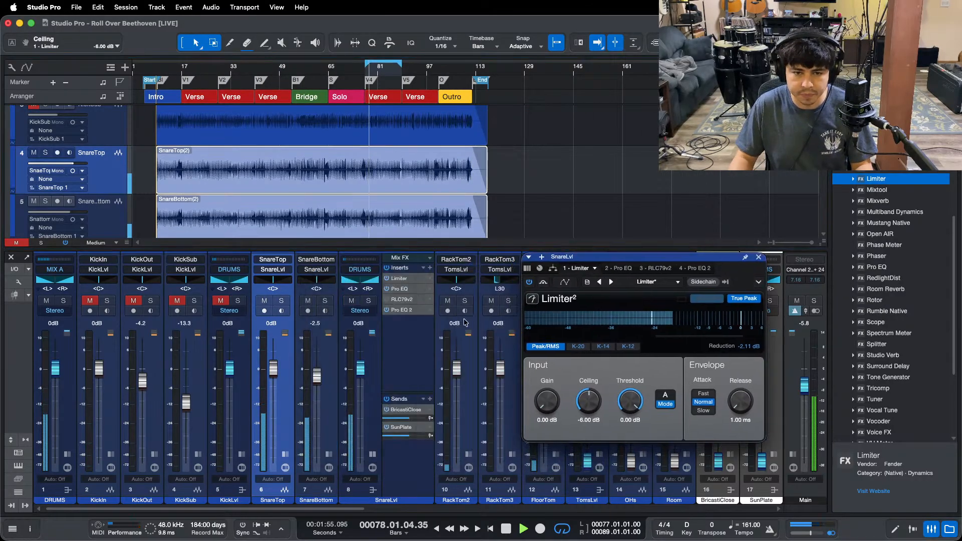
{"action": "mouse_move", "coordinate": [399, 279]}
{"action": "left_mouse_down"}
{"action": "mouse_move", "coordinate": [407, 304]}
{"action": "mouse_move", "coordinate": [401, 276]}
{"action": "left_mouse_up"}
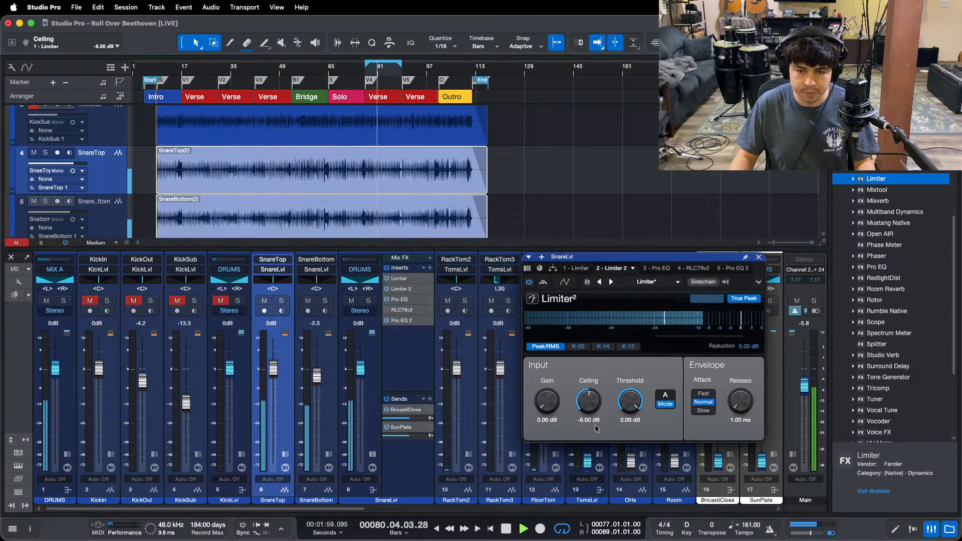
{"action": "left_click_drag", "start_coordinate": [596, 429], "coordinate": [613, 445]}
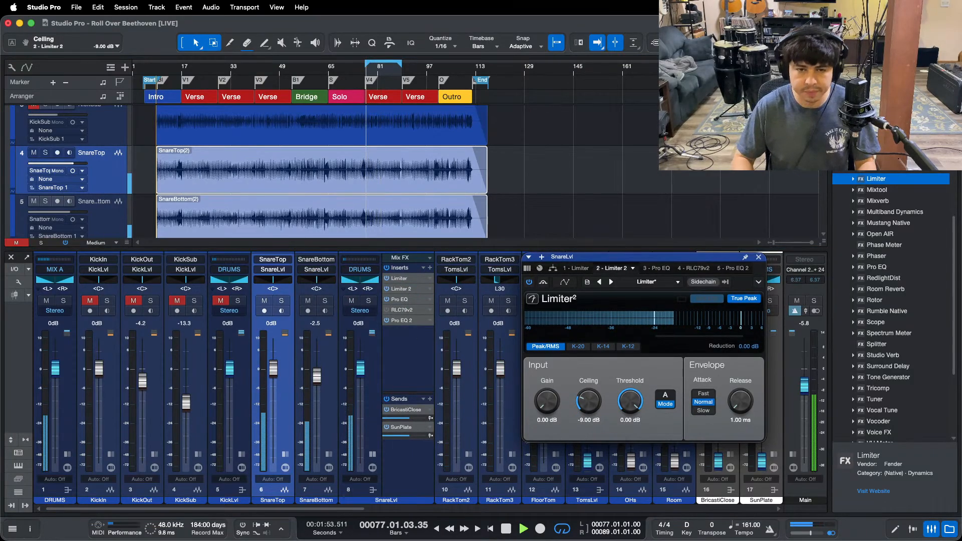
{"action": "left_click_drag", "start_coordinate": [360, 368], "coordinate": [361, 379]}
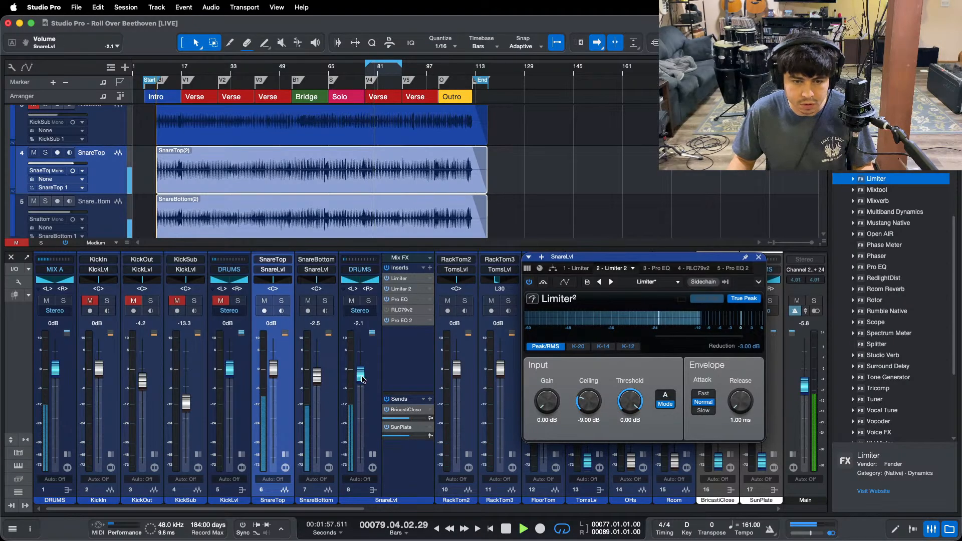
Step: Open SnareLvl's Pro EQ, enable its low cut at 138 Hz and switch the spectrum display to FFT Curve
{"action": "left_click", "coordinate": [396, 300]}
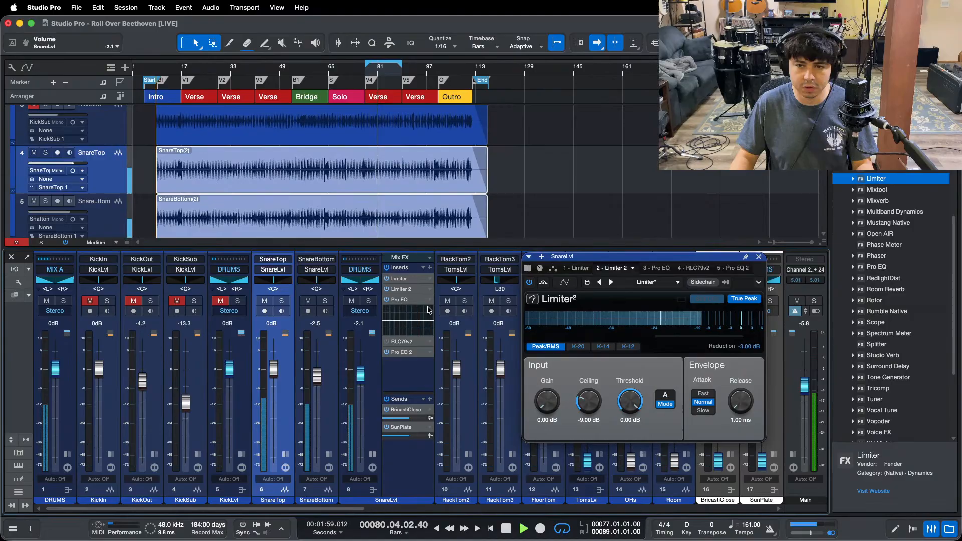
{"action": "left_click", "coordinate": [401, 299]}
{"action": "left_click_drag", "start_coordinate": [809, 273], "coordinate": [506, 175]}
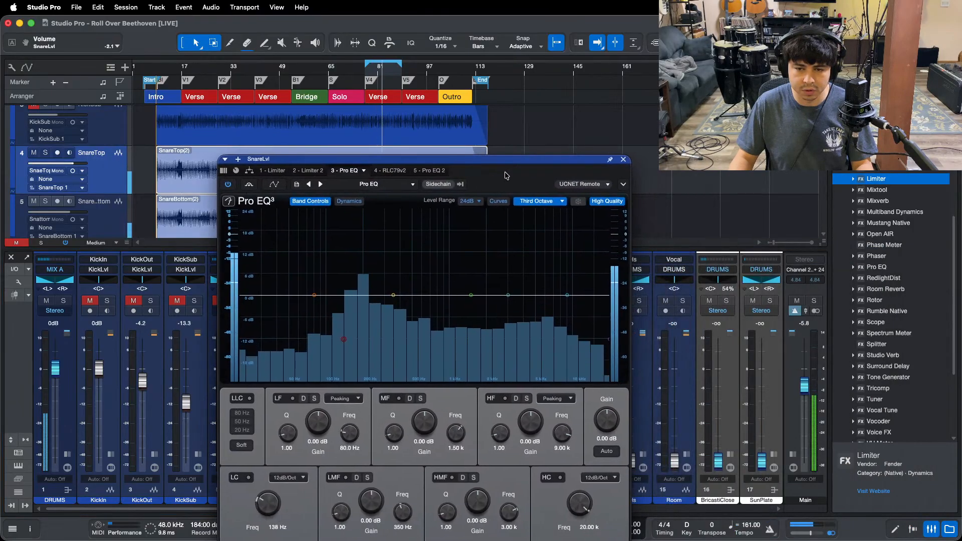
{"action": "left_click", "coordinate": [238, 478]}
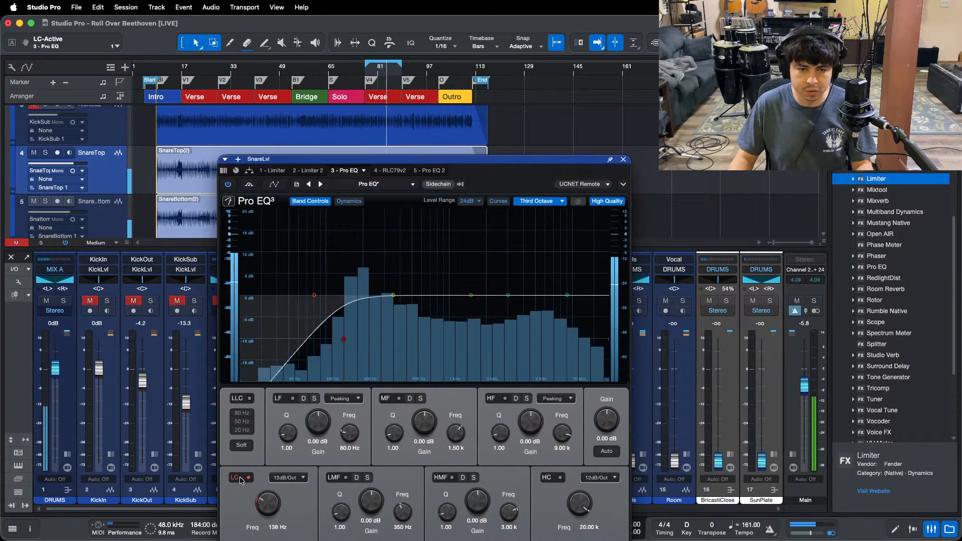
{"action": "left_click", "coordinate": [539, 201]}
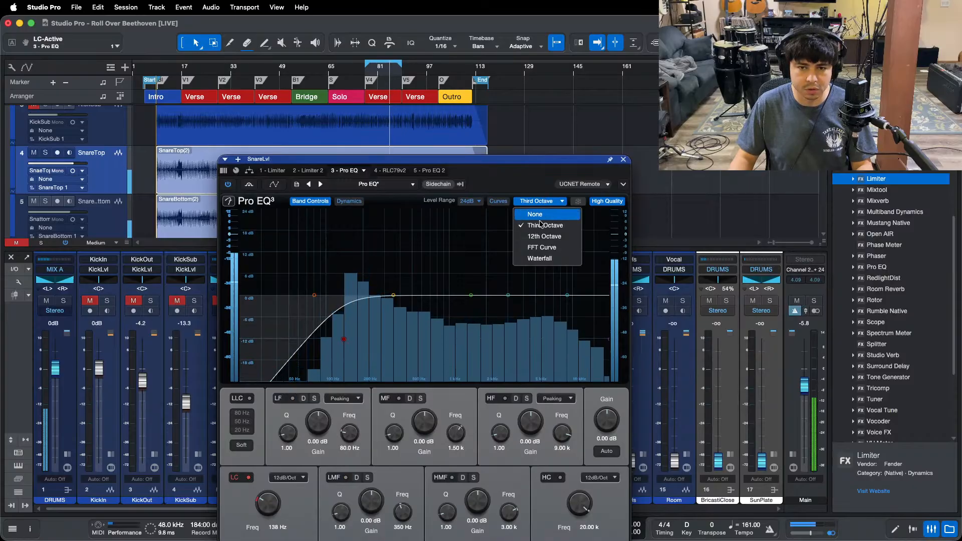
{"action": "left_click", "coordinate": [541, 247]}
{"action": "left_click_drag", "start_coordinate": [367, 391], "coordinate": [397, 335]}
Step: Sweep the Pro EQ LF band at Q 24.00 during playback, and notch 234 Hz with -24.00 dB of gain
{"action": "left_click_drag", "start_coordinate": [374, 455], "coordinate": [440, 242]}
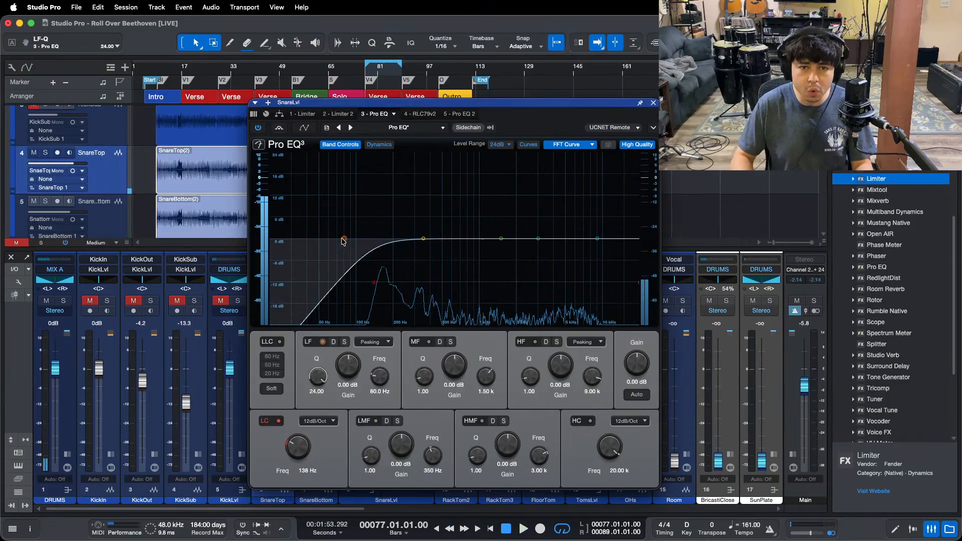
{"action": "left_click", "coordinate": [523, 521]}
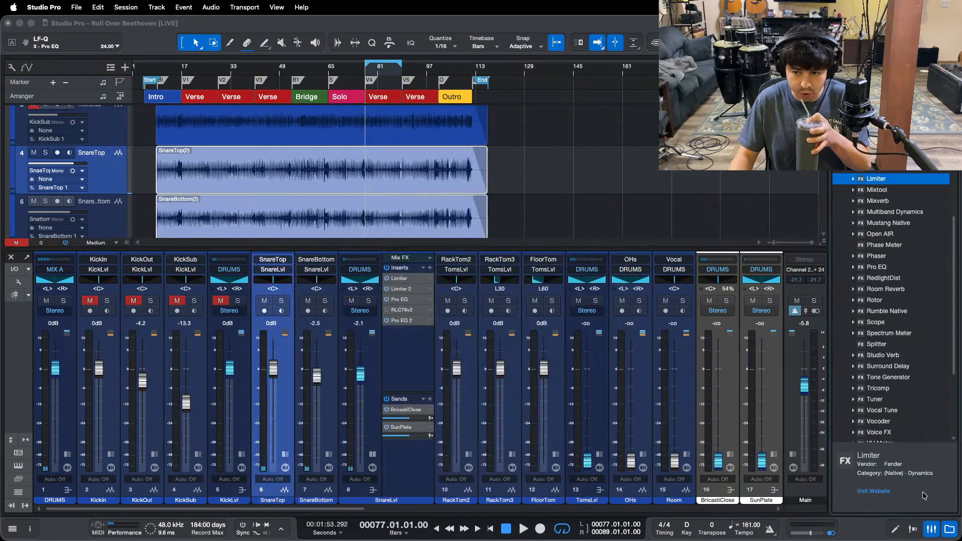
{"action": "left_click", "coordinate": [924, 496]}
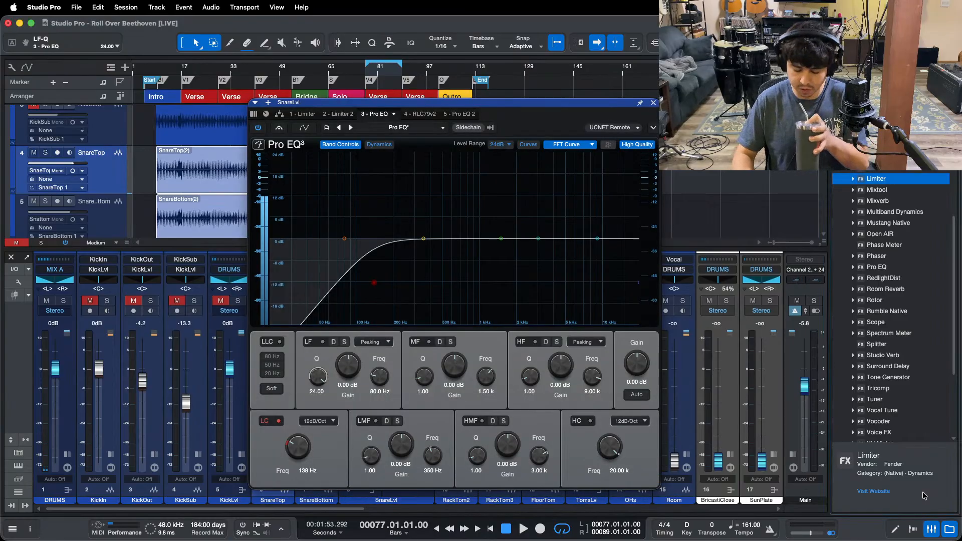
{"action": "key", "text": "space"}
{"action": "left_click_drag", "start_coordinate": [345, 238], "coordinate": [361, 229]}
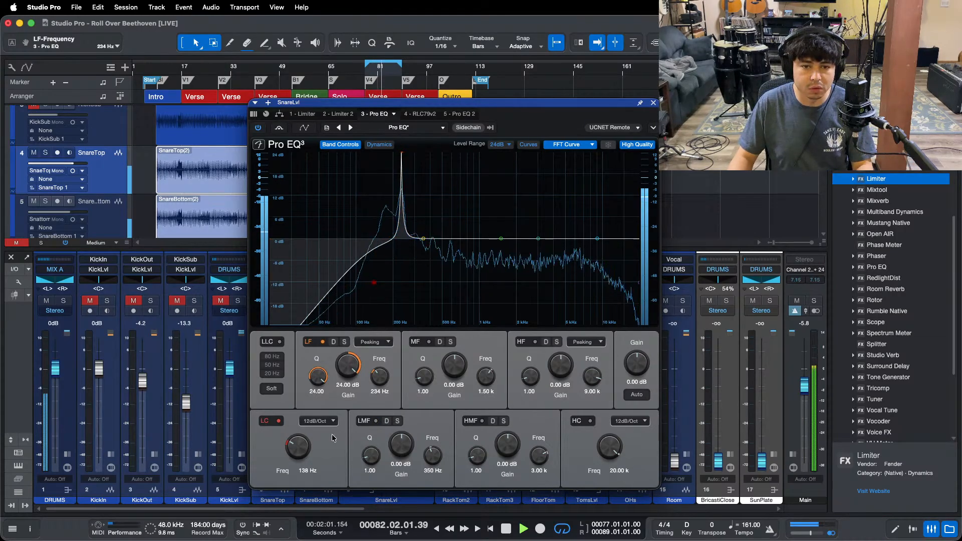
{"action": "left_click_drag", "start_coordinate": [346, 368], "coordinate": [345, 441]}
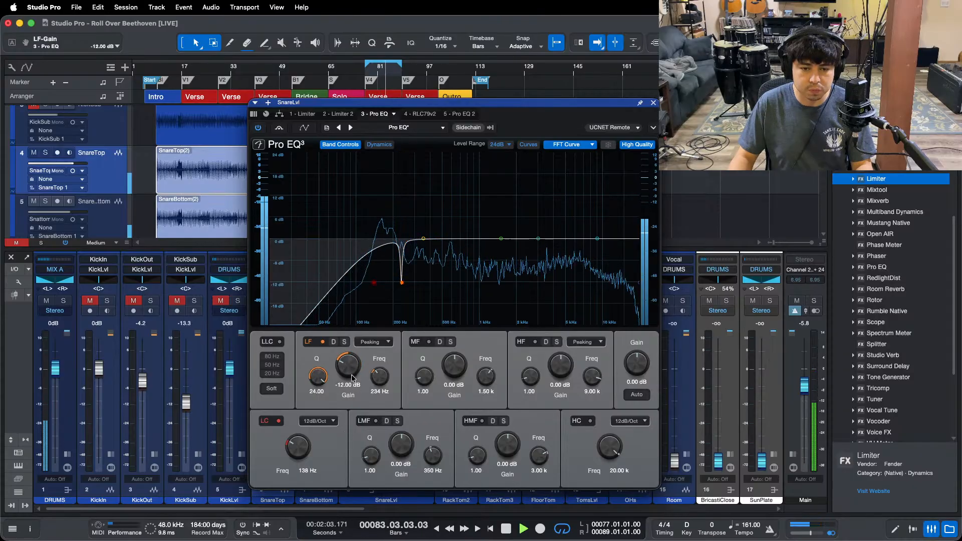
{"action": "left_click_drag", "start_coordinate": [352, 378], "coordinate": [352, 426]}
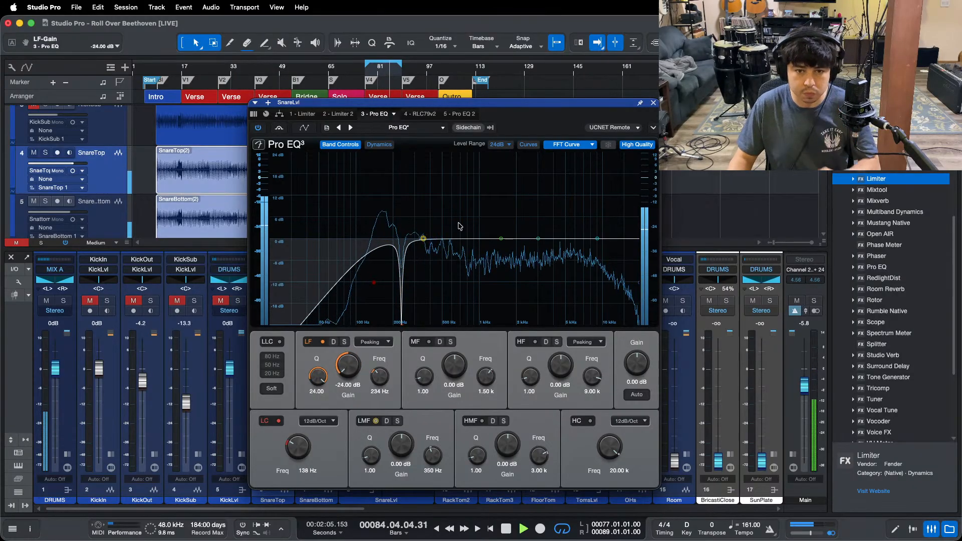
Step: Sweep the Pro EQ LMF band at Q 24.00 and notch 452 Hz with -12.00 dB of gain
{"action": "left_click", "coordinate": [416, 114]}
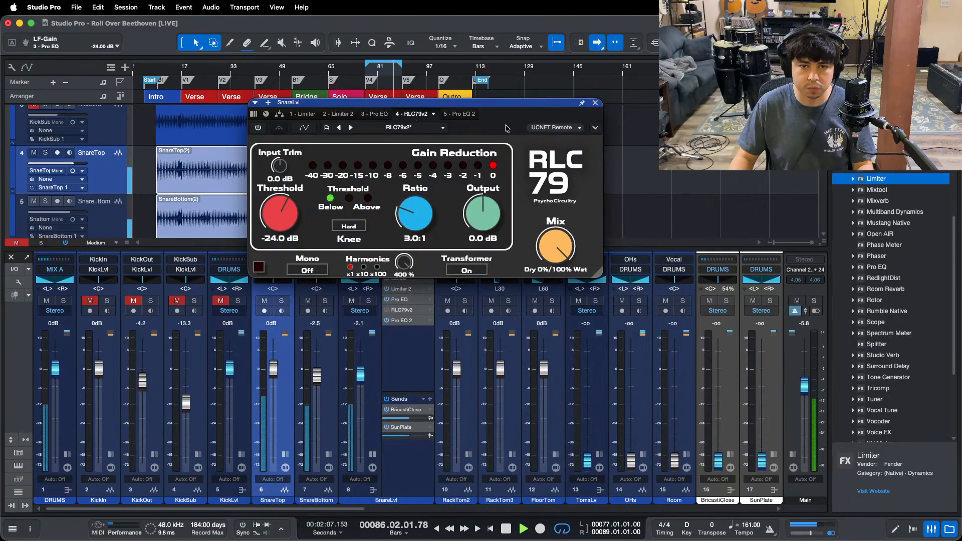
{"action": "left_click_drag", "start_coordinate": [502, 102], "coordinate": [546, 145]}
{"action": "left_click", "coordinate": [436, 157]}
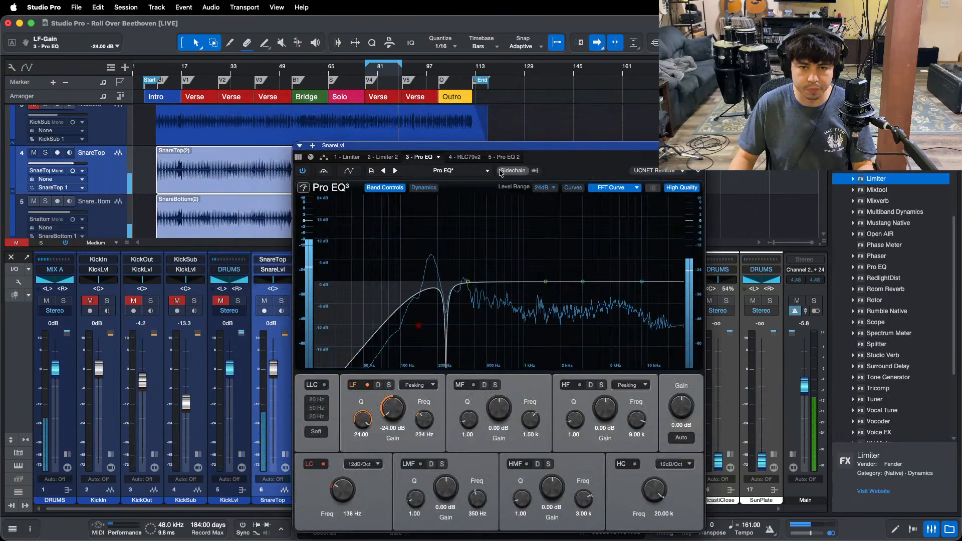
{"action": "left_click_drag", "start_coordinate": [414, 498], "coordinate": [425, 361]}
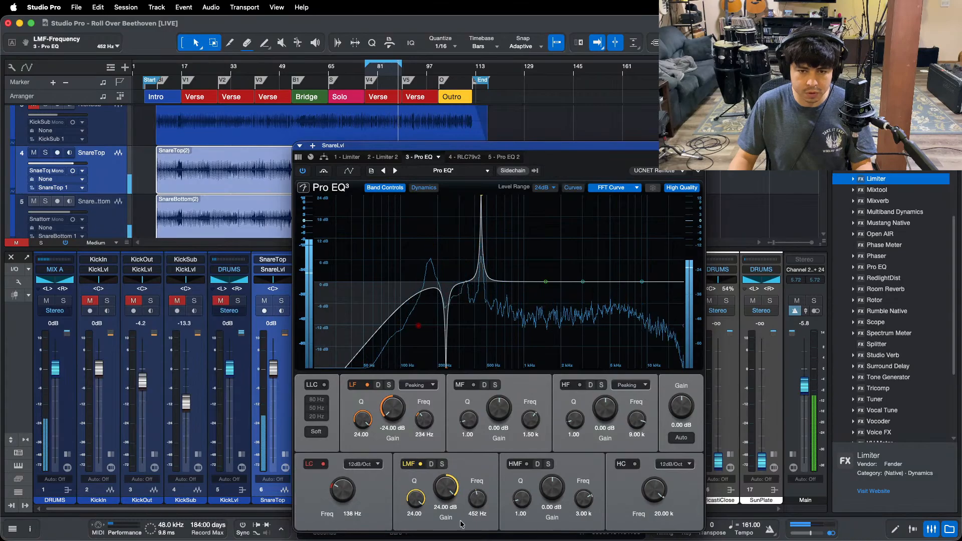
{"action": "left_click_drag", "start_coordinate": [447, 480], "coordinate": [437, 535]}
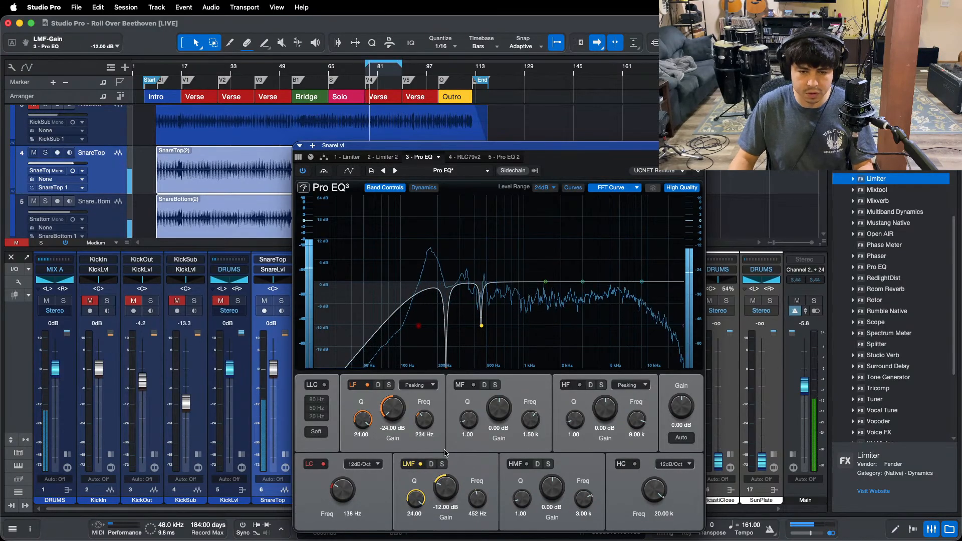
Step: Set the threshold of SnareLvl's RLC79v2 compressor to -23.5 dB and place its window over the mixer while listening
{"action": "left_click", "coordinate": [465, 157]}
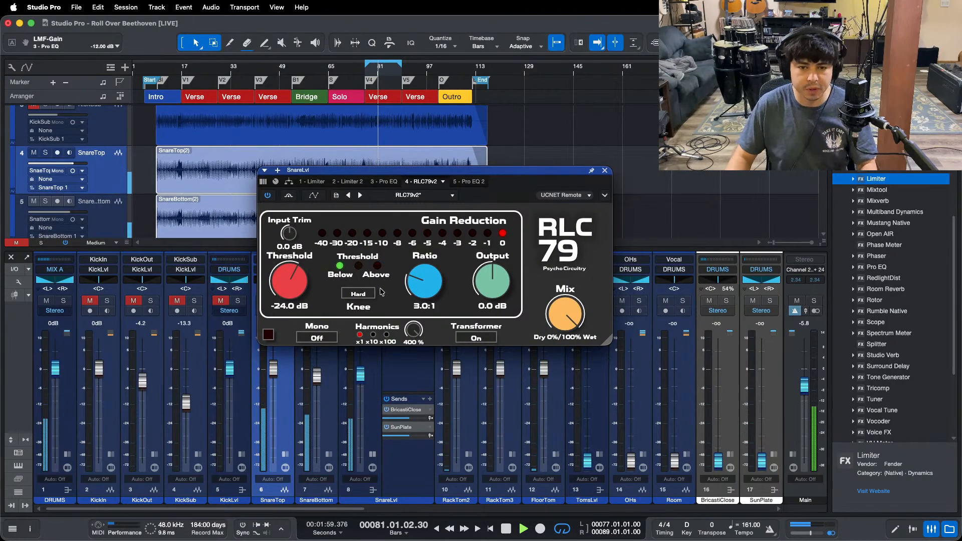
{"action": "scroll", "coordinate": [285, 281], "scroll_direction": "up", "scroll_amount": 3}
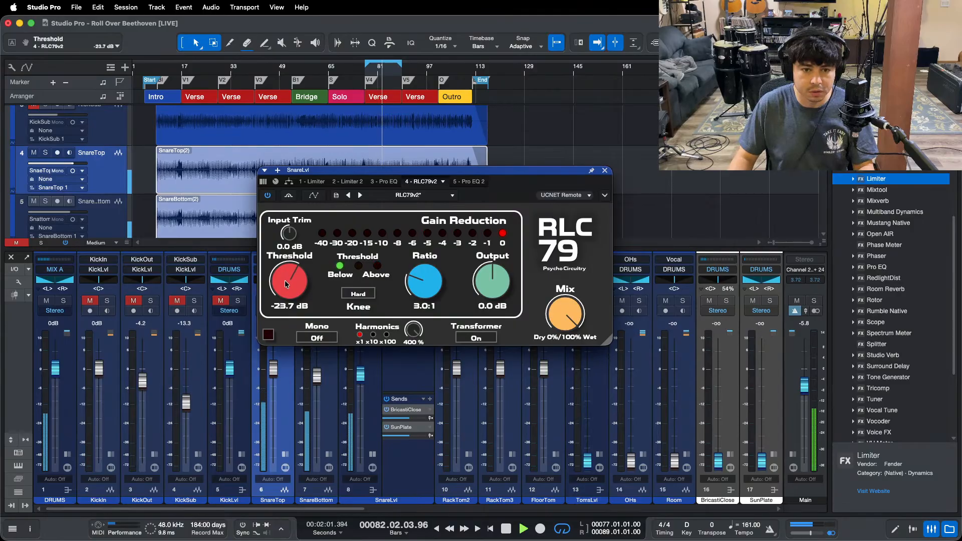
{"action": "scroll", "coordinate": [284, 280], "scroll_direction": "up", "scroll_amount": 2}
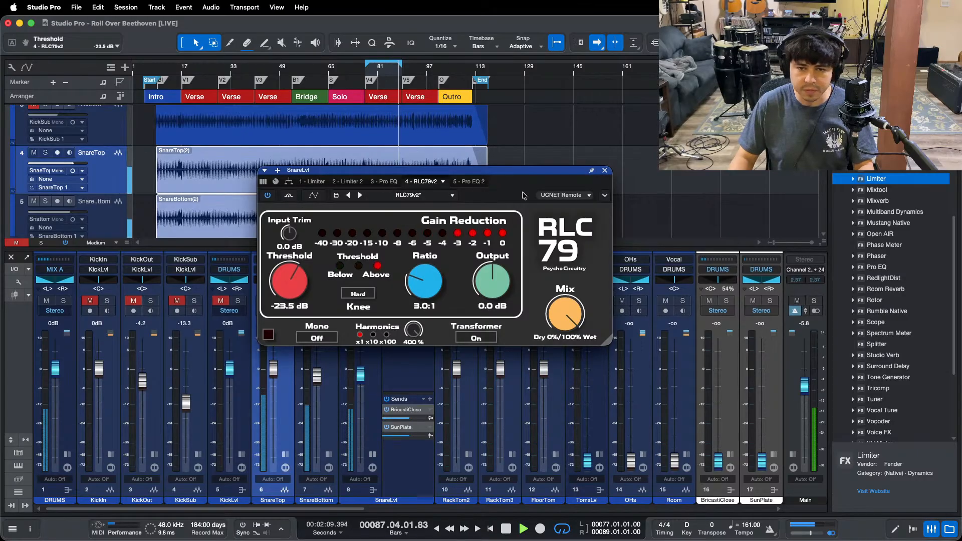
{"action": "left_click_drag", "start_coordinate": [382, 170], "coordinate": [558, 204]}
{"action": "left_click_drag", "start_coordinate": [706, 204], "coordinate": [715, 223]}
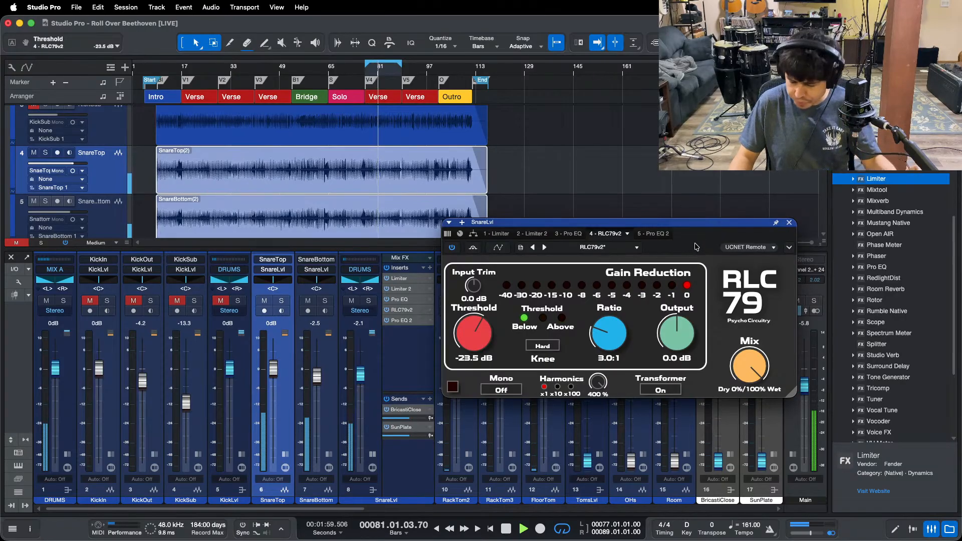
{"action": "left_click_drag", "start_coordinate": [696, 247], "coordinate": [602, 245]}
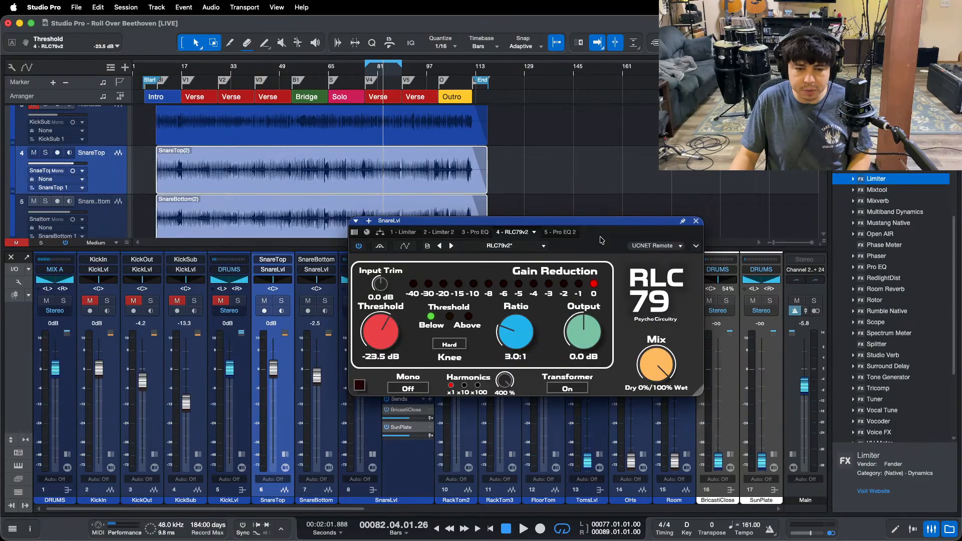
Step: Replay the Verse from bar 77 and try the x10 and x100 harmonics multipliers on the RLC79v2
{"action": "key", "text": "space"}
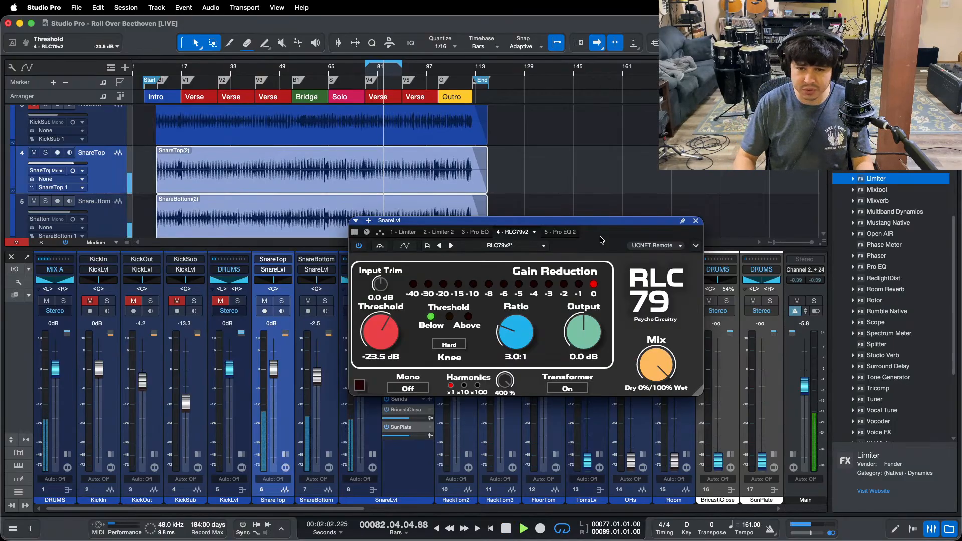
{"action": "key", "text": "space"}
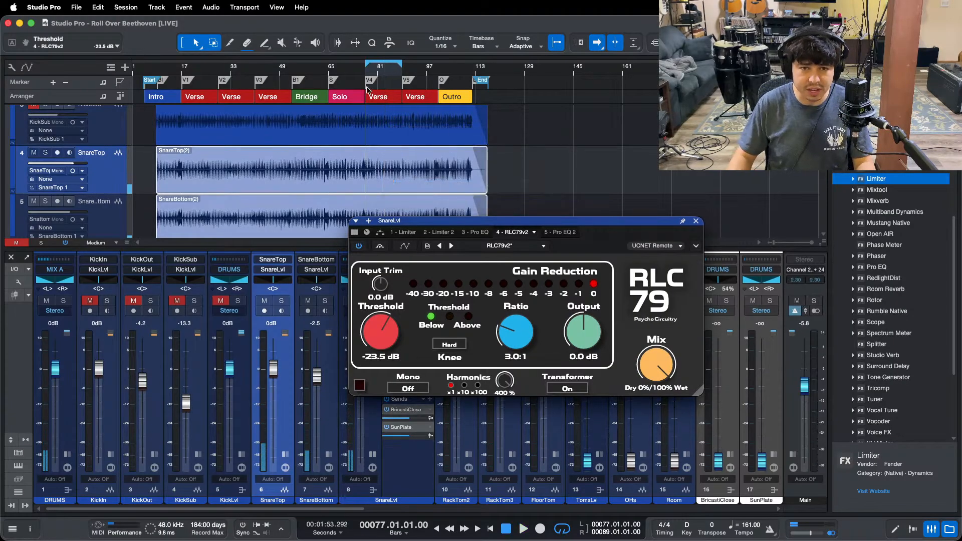
{"action": "scroll", "coordinate": [391, 77], "scroll_direction": "up", "scroll_amount": 5}
{"action": "key", "text": "space"}
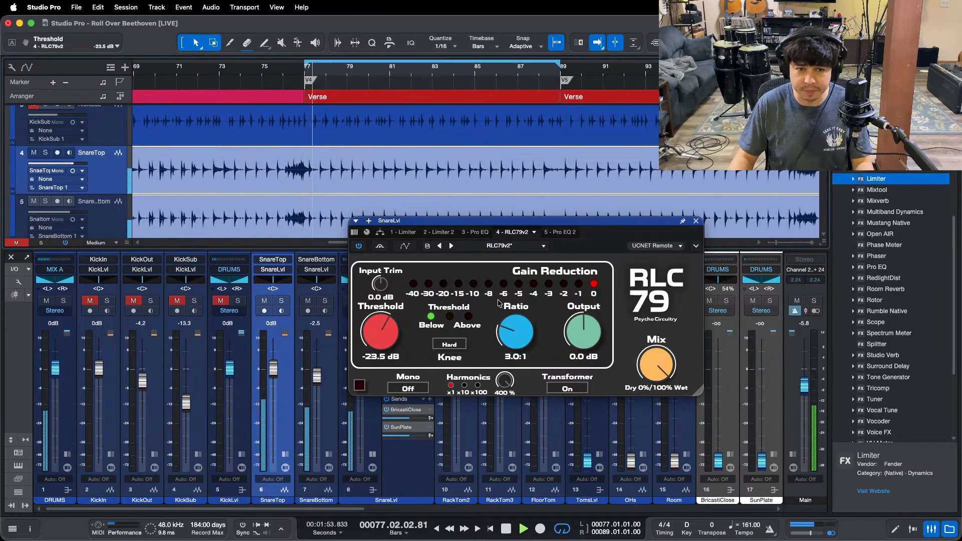
{"action": "left_click", "coordinate": [465, 385]}
{"action": "left_click", "coordinate": [478, 386]}
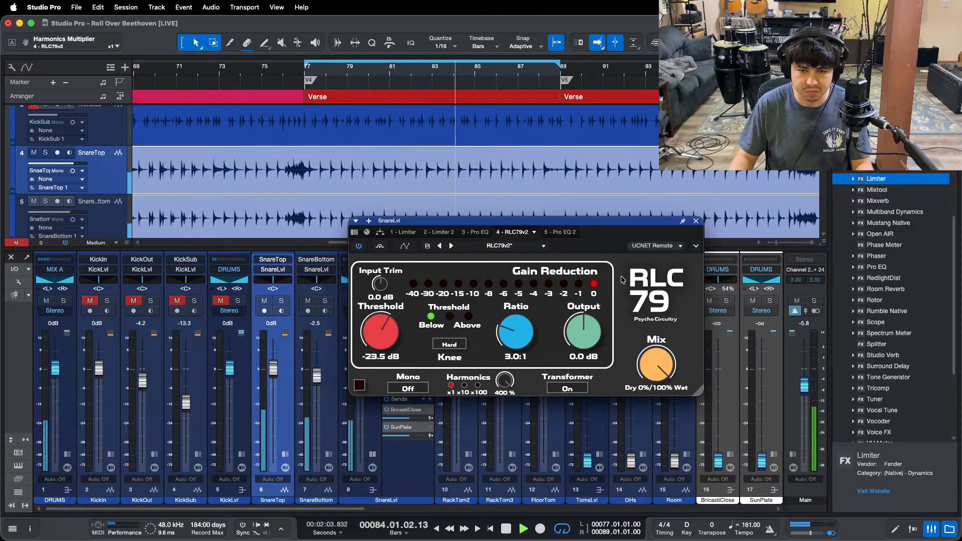
Step: Return to SnareLvl's Pro EQ and save the session
{"action": "left_click", "coordinate": [475, 232]}
{"action": "key", "text": "super+s"}
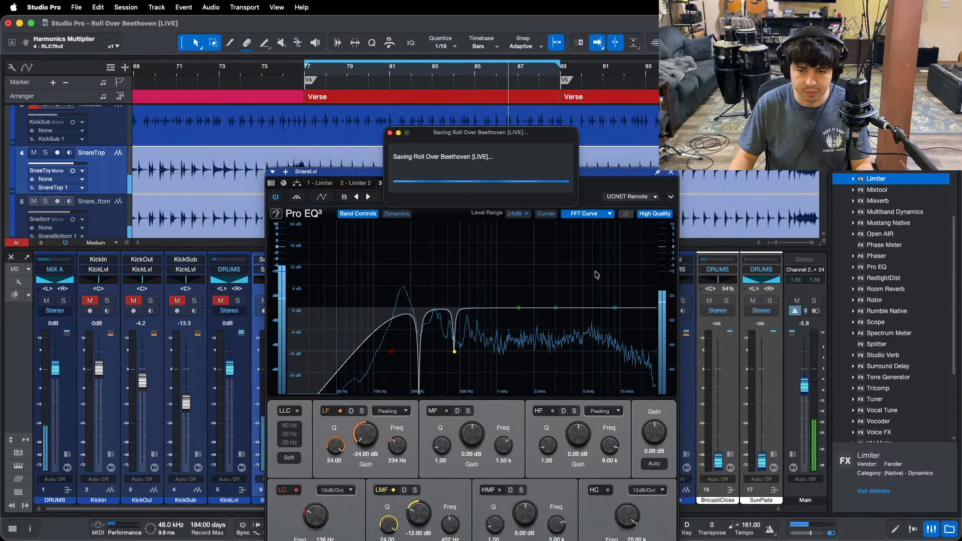
Step: Replay the Verse from bar 77 and raise the HF band gain to 7.68 dB in SnareLvl's Pro EQ
{"action": "key", "text": "space"}
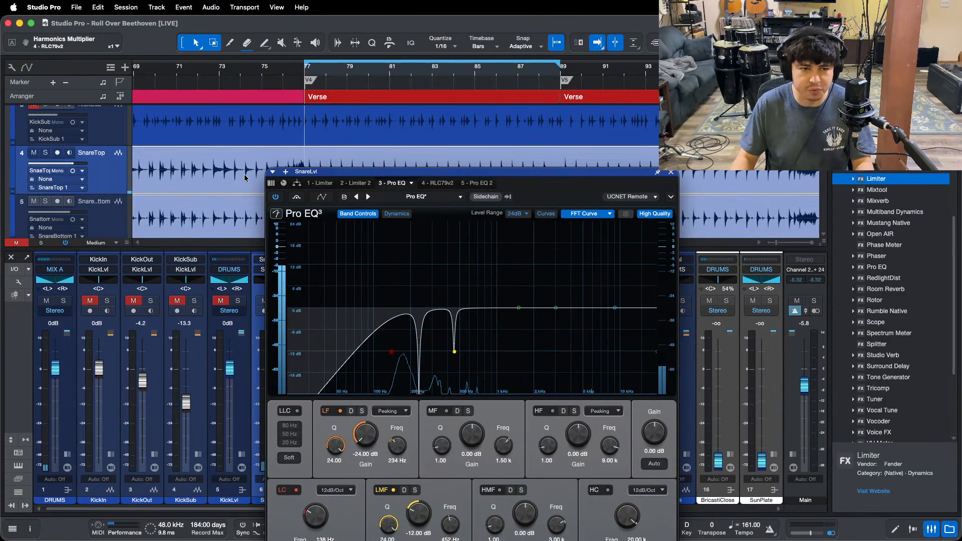
{"action": "scroll", "coordinate": [242, 171], "scroll_direction": "down", "scroll_amount": 1}
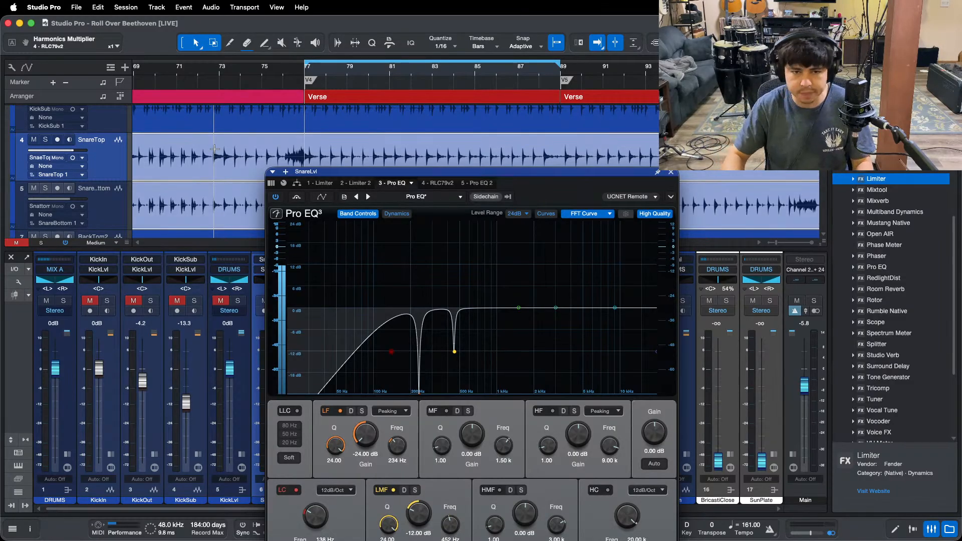
{"action": "scroll", "coordinate": [449, 86], "scroll_direction": "up", "scroll_amount": 3}
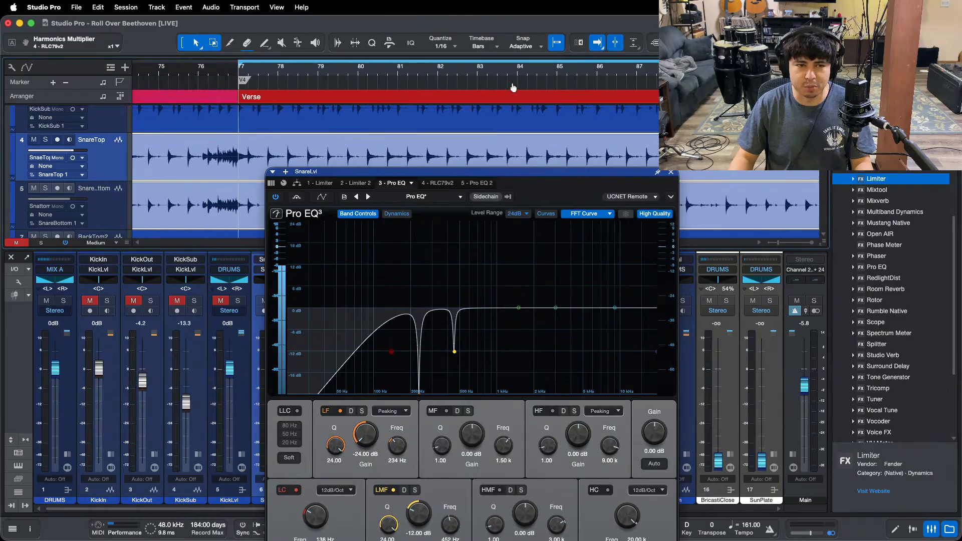
{"action": "scroll", "coordinate": [517, 89], "scroll_direction": "up", "scroll_amount": 1}
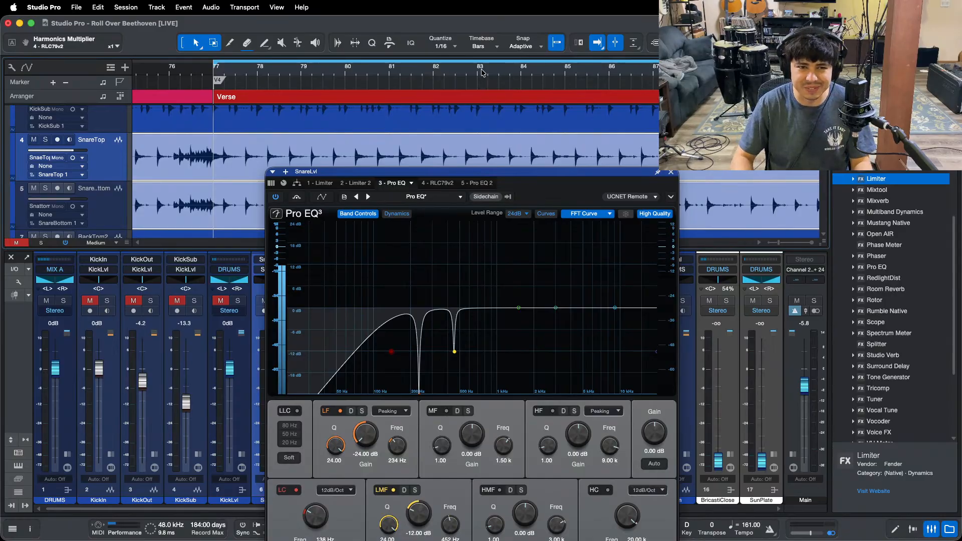
{"action": "key", "text": "space"}
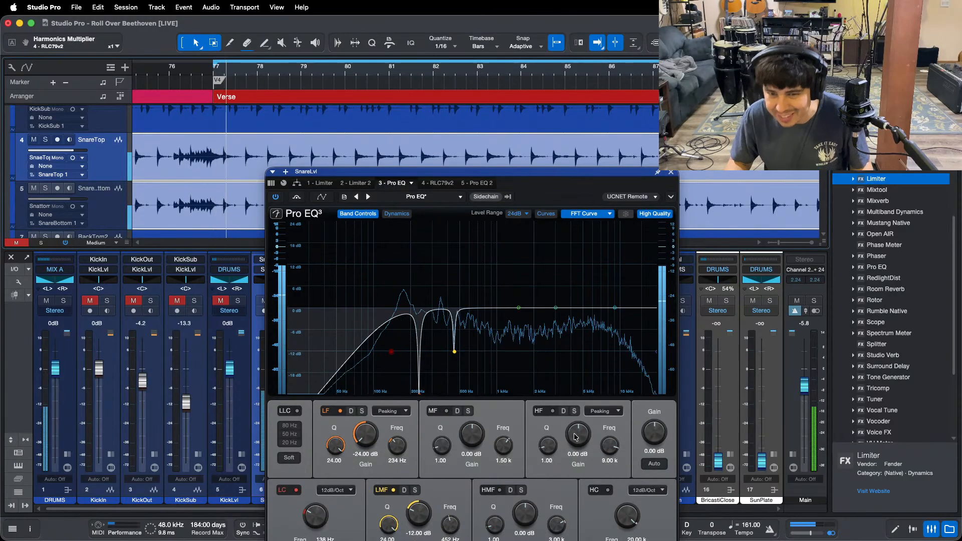
{"action": "scroll", "coordinate": [576, 437], "scroll_direction": "up", "scroll_amount": 2}
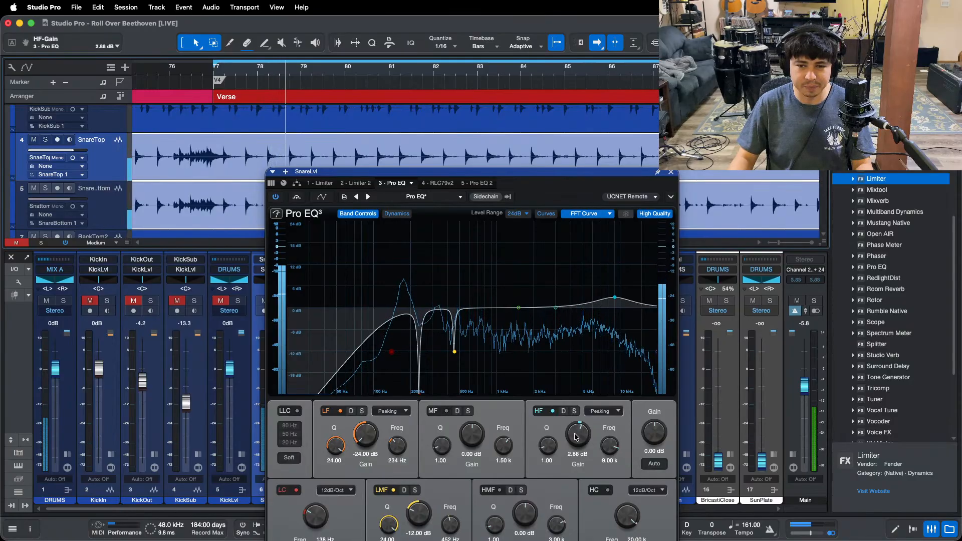
{"action": "scroll", "coordinate": [577, 437], "scroll_direction": "up", "scroll_amount": 4}
{"action": "scroll", "coordinate": [577, 437], "scroll_direction": "up", "scroll_amount": 2}
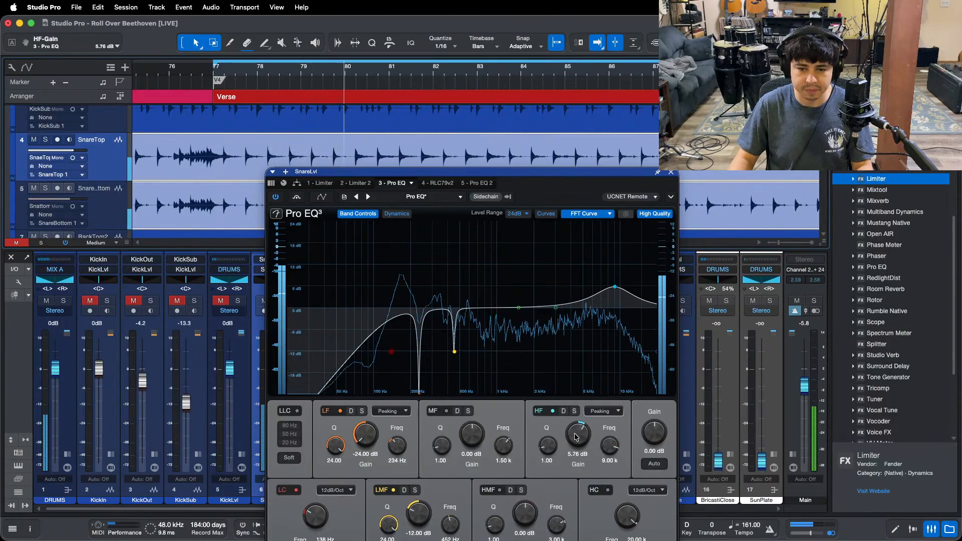
{"action": "scroll", "coordinate": [577, 437], "scroll_direction": "up", "scroll_amount": 2}
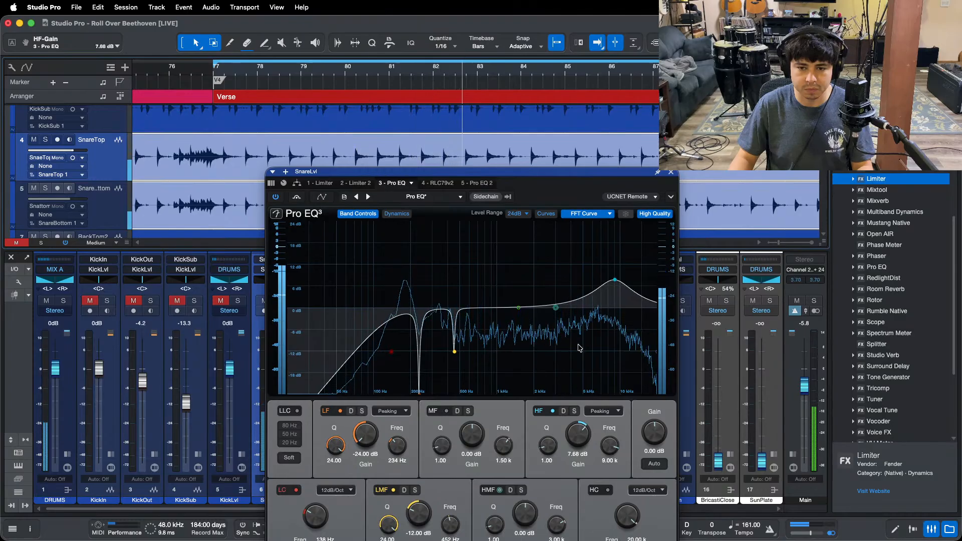
Step: Boost the HMF band by 9.12 dB at 1.75 kHz with Q 0.70, close the EQ and stop playback
{"action": "left_click_drag", "start_coordinate": [555, 308], "coordinate": [527, 290]}
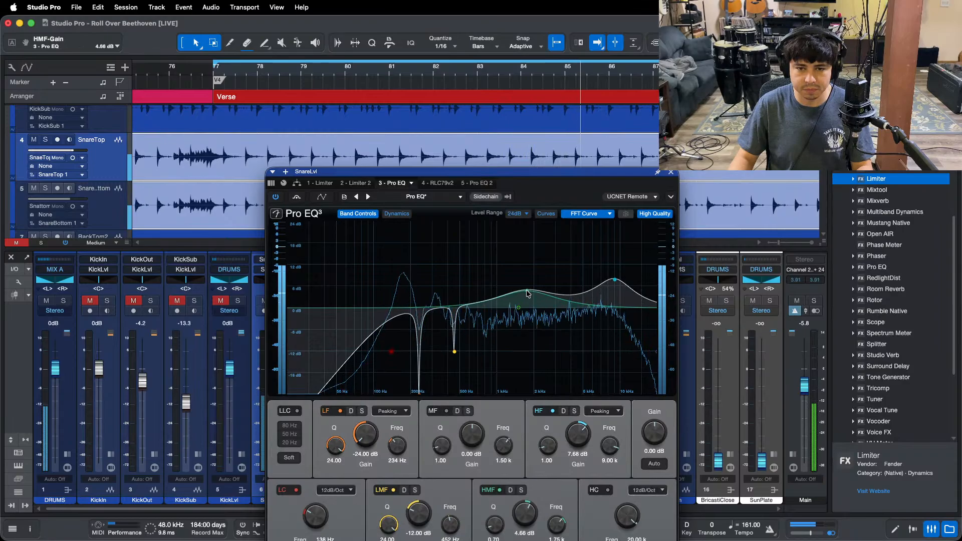
{"action": "left_click_drag", "start_coordinate": [527, 176], "coordinate": [525, 109]}
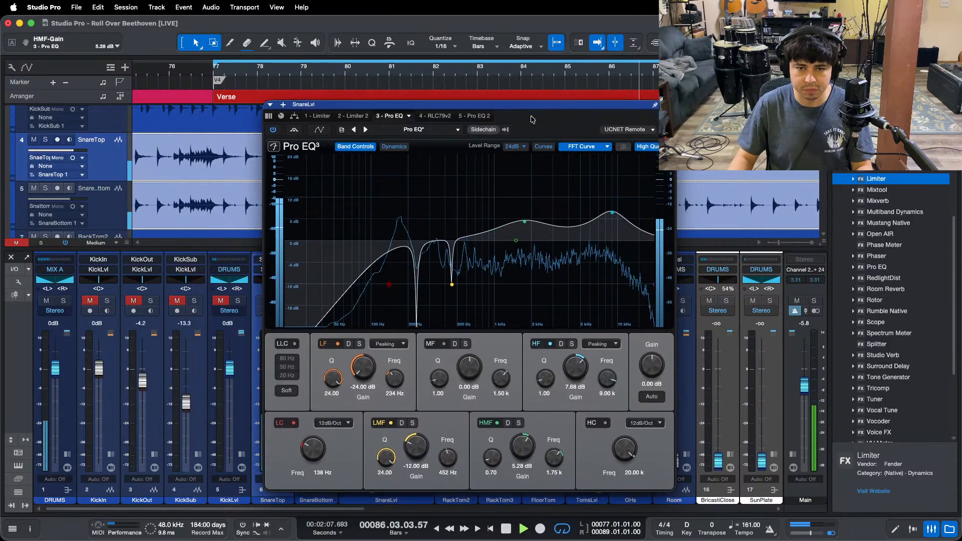
{"action": "left_click_drag", "start_coordinate": [525, 454], "coordinate": [524, 448]}
{"action": "scroll", "coordinate": [524, 447], "scroll_direction": "up", "scroll_amount": 3}
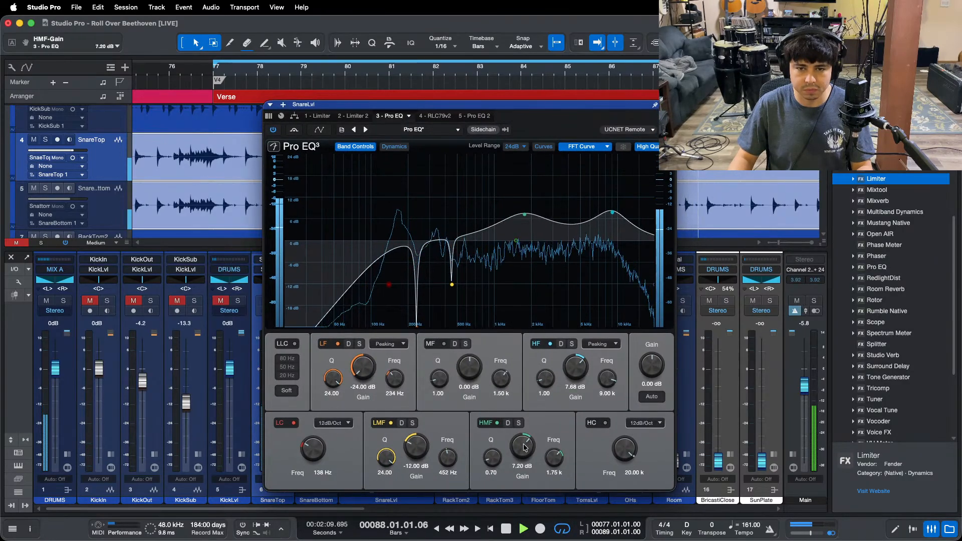
{"action": "scroll", "coordinate": [525, 448], "scroll_direction": "up", "scroll_amount": 2}
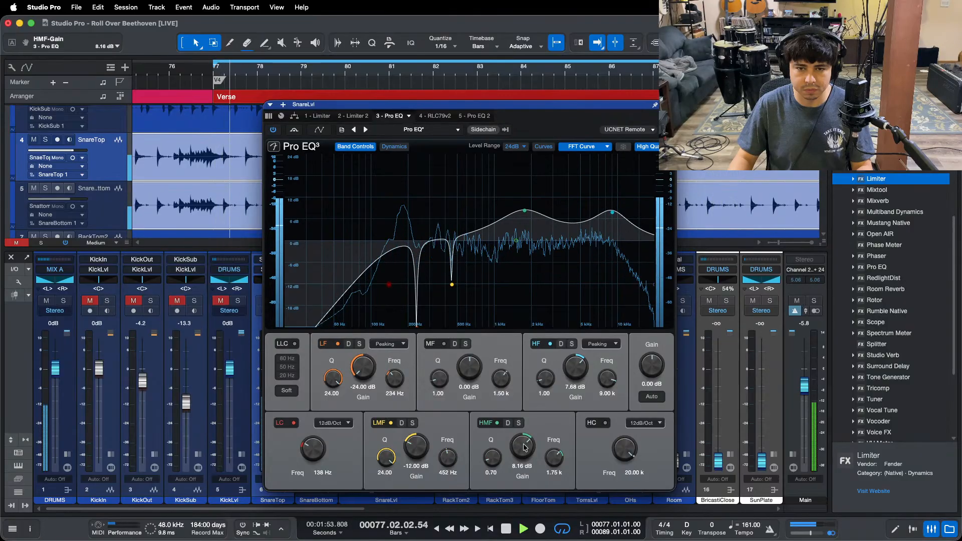
{"action": "scroll", "coordinate": [525, 447], "scroll_direction": "down", "scroll_amount": 1}
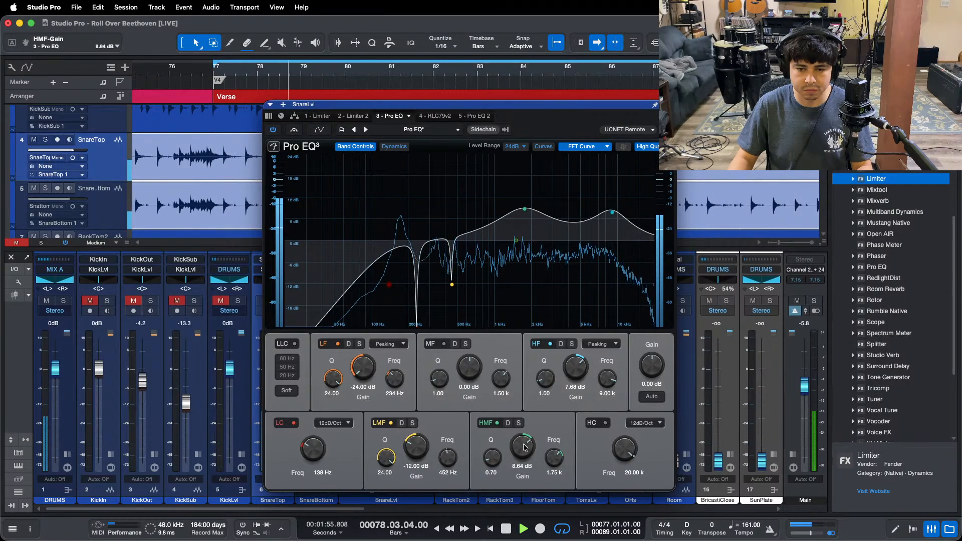
{"action": "scroll", "coordinate": [525, 447], "scroll_direction": "up", "scroll_amount": 1}
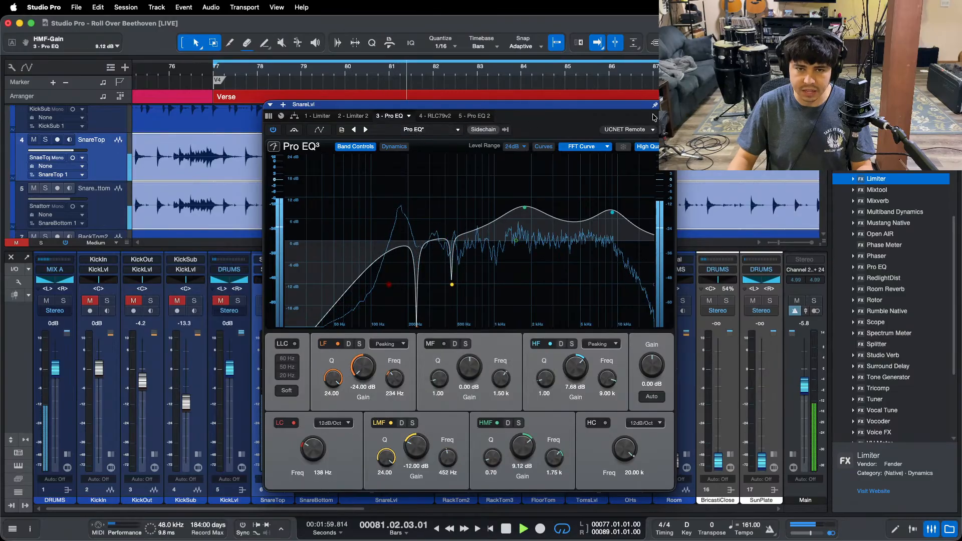
{"action": "key", "text": "Escape"}
{"action": "key", "text": "space"}
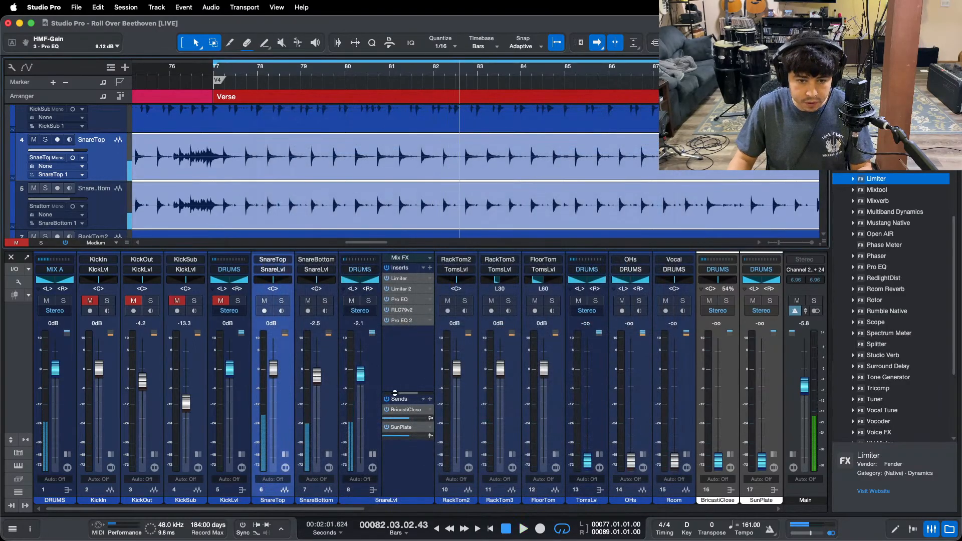
Step: Duplicate SnareLvl's Limiter 2 into the insert slot between RLC79v2 and Pro EQ 2 and open the copy
{"action": "left_click_drag", "start_coordinate": [410, 289], "coordinate": [408, 337]}
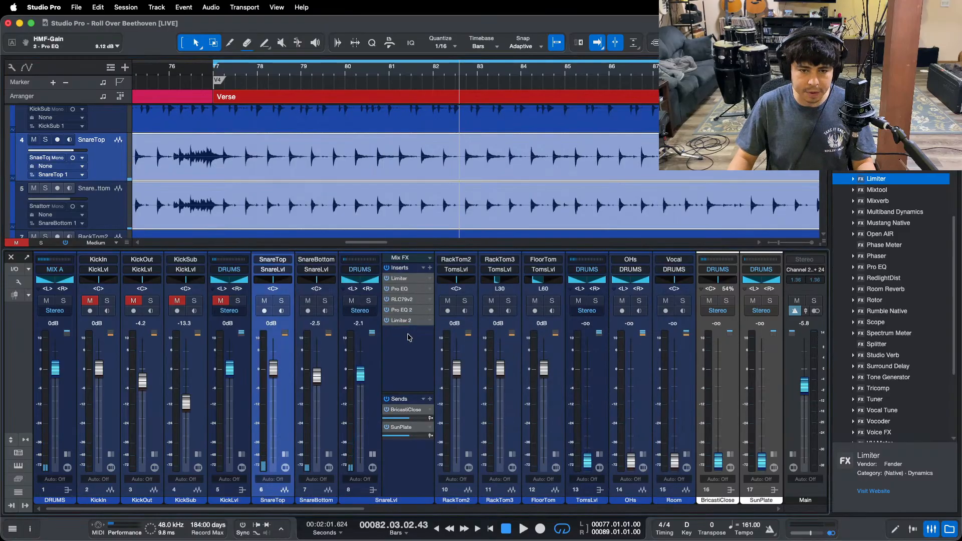
{"action": "left_click_drag", "start_coordinate": [412, 302], "coordinate": [407, 323]}
{"action": "left_click", "coordinate": [499, 106]}
{"action": "left_click", "coordinate": [407, 323]}
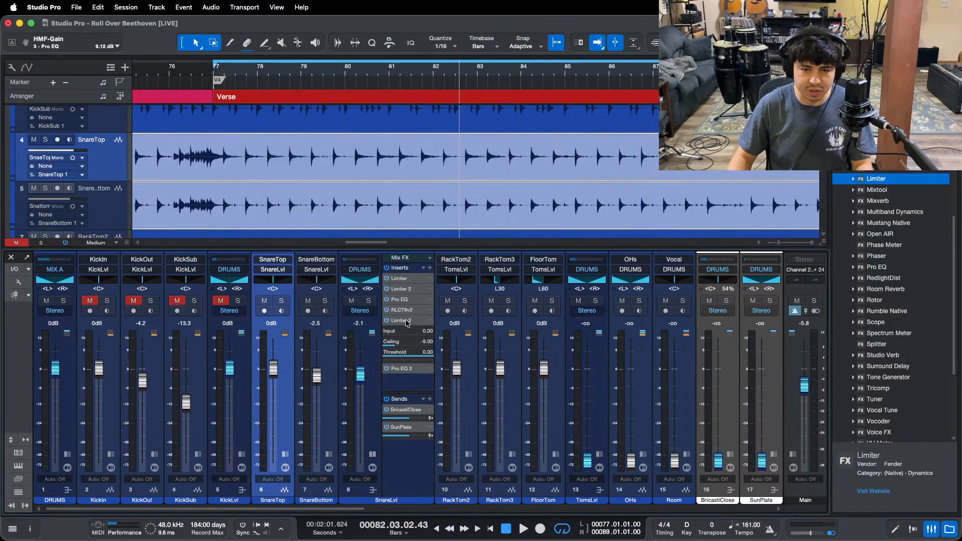
{"action": "double_click", "coordinate": [407, 323]}
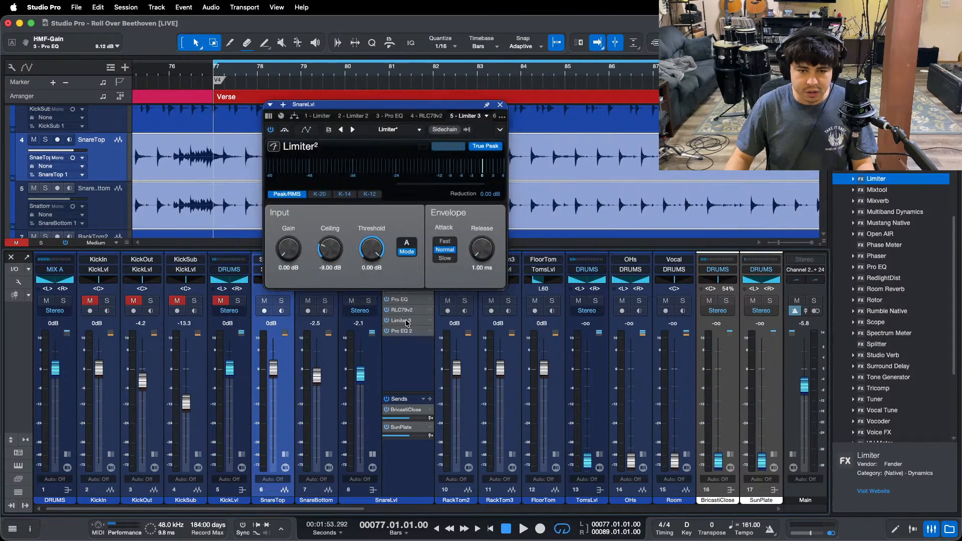
Step: Play the Verse with the limiter window moved off the snare channels and set SnareLvl's fader to -2.9 dB
{"action": "key", "text": "space"}
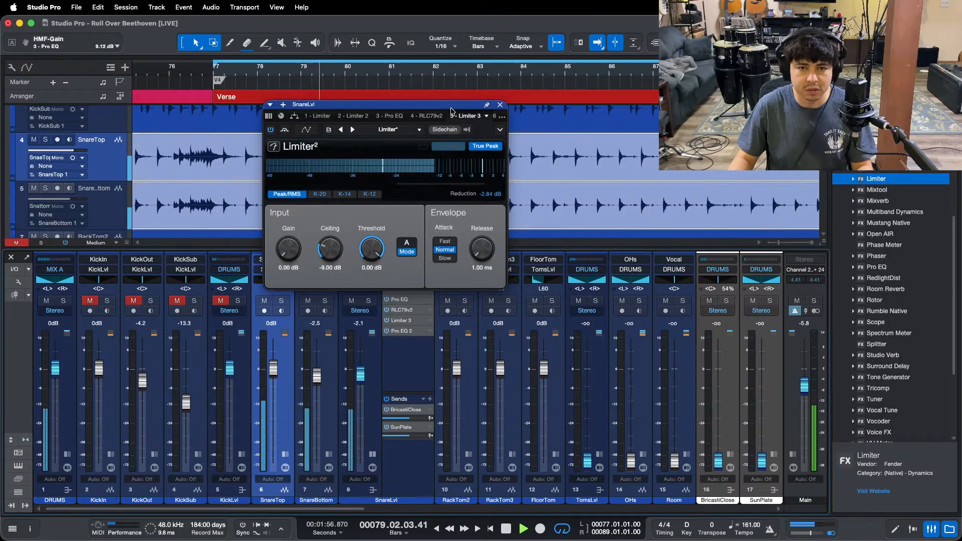
{"action": "left_click_drag", "start_coordinate": [451, 107], "coordinate": [700, 282]}
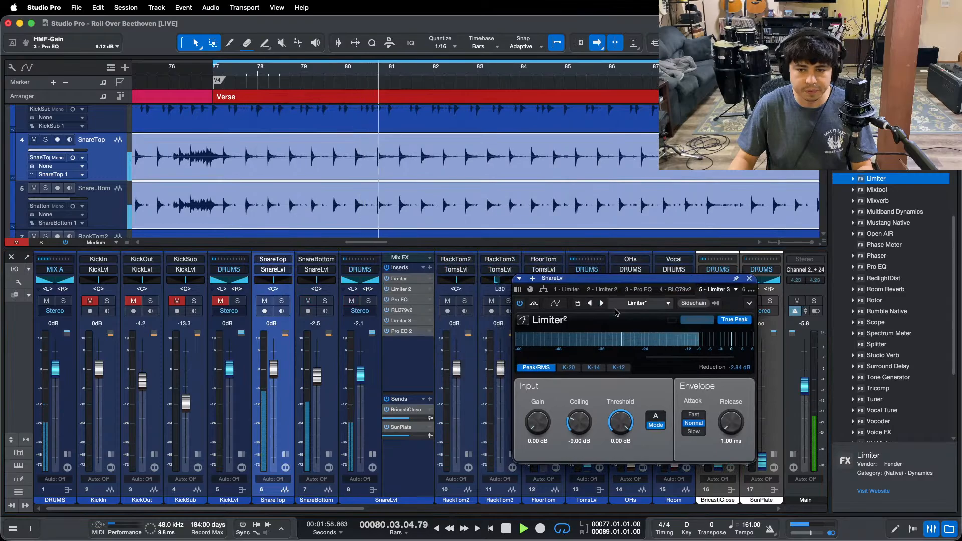
{"action": "left_click_drag", "start_coordinate": [360, 373], "coordinate": [358, 381]}
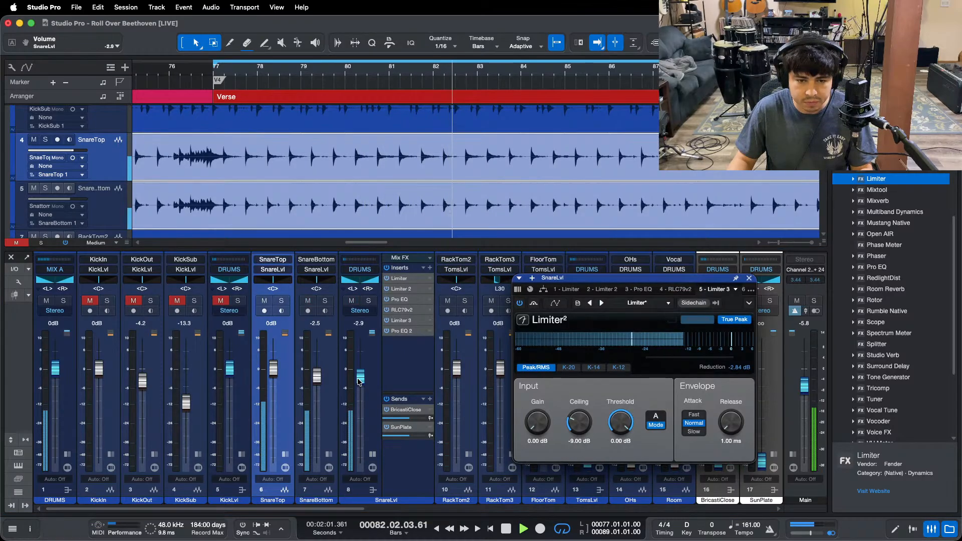
Step: Enable a 49.1 Hz low cut in SnareLvl's Pro EQ 2 and boost the LF band by 3.84 dB at 141 Hz
{"action": "left_click", "coordinate": [396, 332]}
{"action": "left_click_drag", "start_coordinate": [830, 302], "coordinate": [579, 142]}
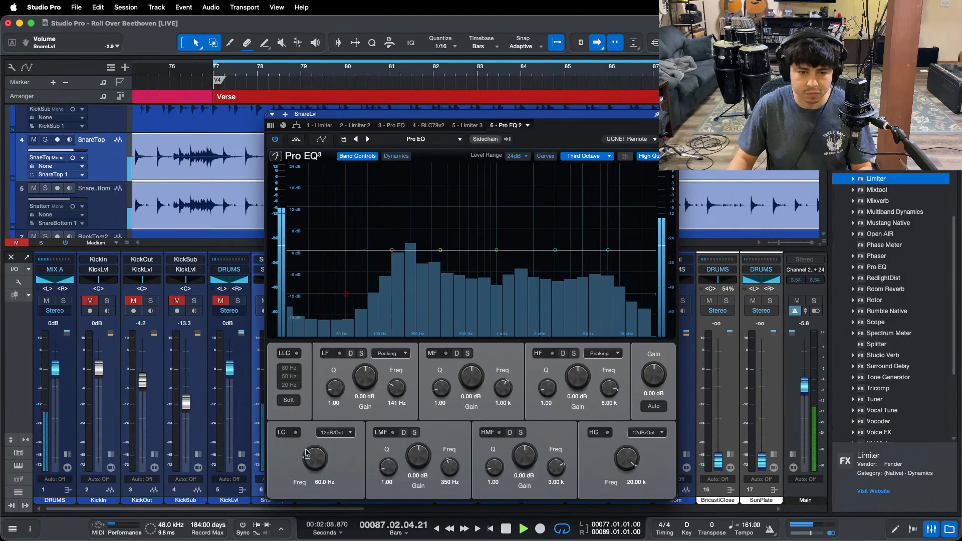
{"action": "left_click_drag", "start_coordinate": [312, 454], "coordinate": [312, 461]}
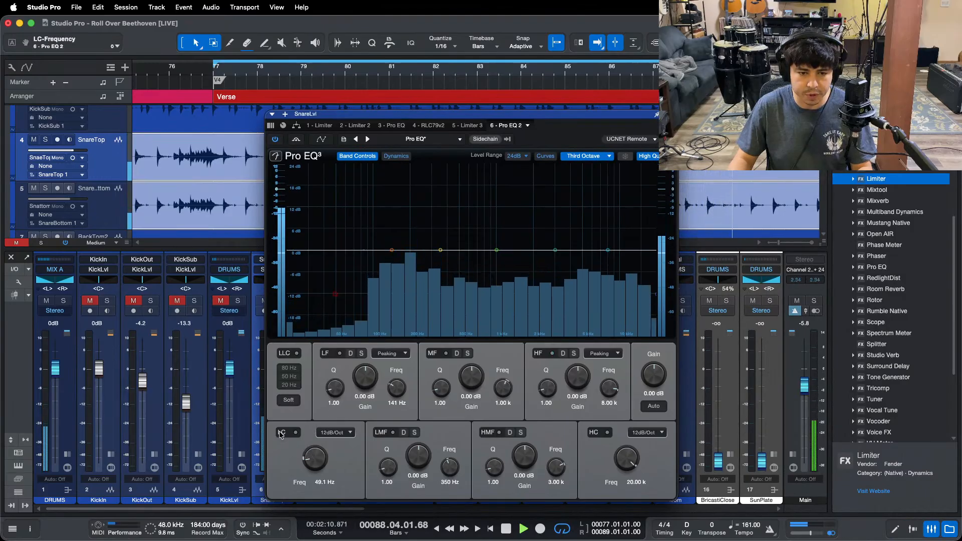
{"action": "left_click", "coordinate": [296, 433]}
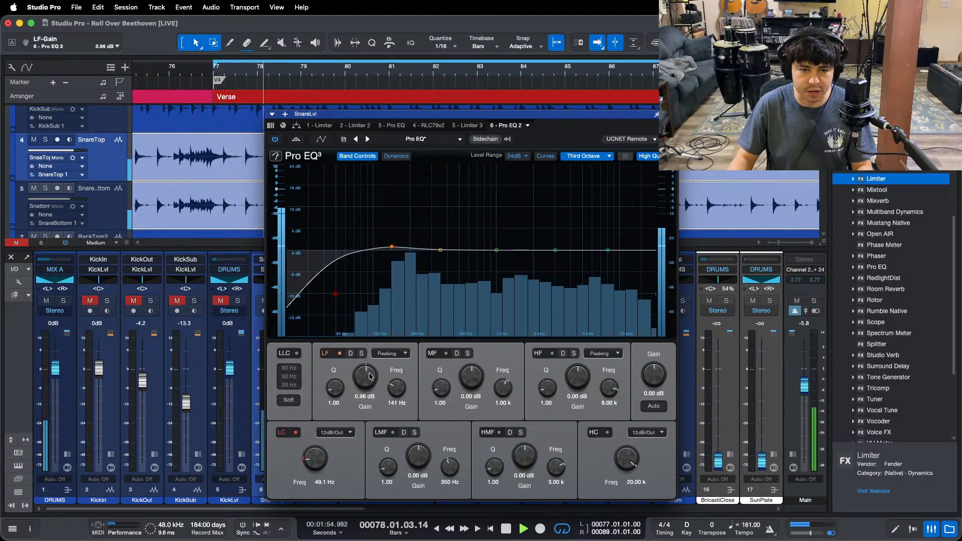
{"action": "left_click_drag", "start_coordinate": [370, 381], "coordinate": [368, 379]}
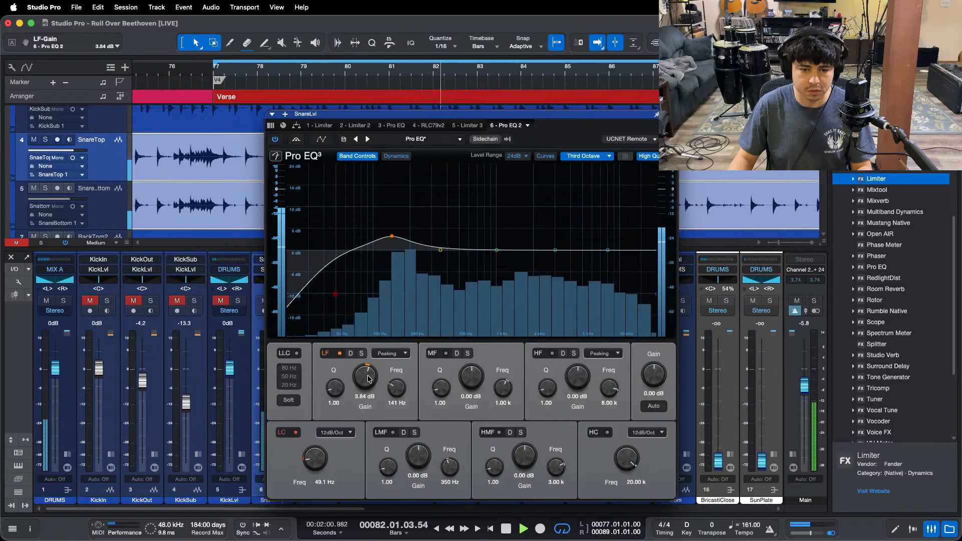
{"action": "left_click", "coordinate": [670, 115]}
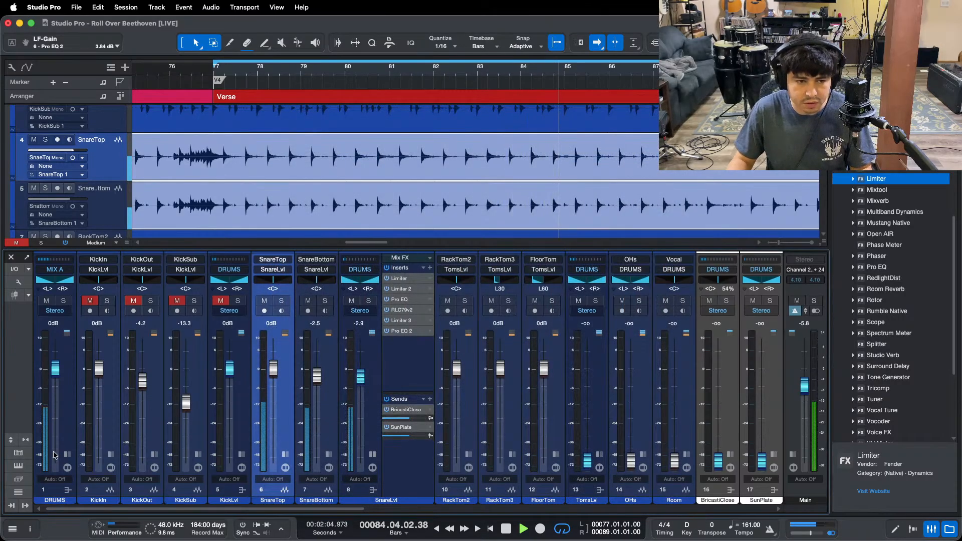
Step: Open the DRUMS bus's Limiter during playback and try SnareLvl's fader at -2.5 dB
{"action": "left_click", "coordinate": [67, 490]}
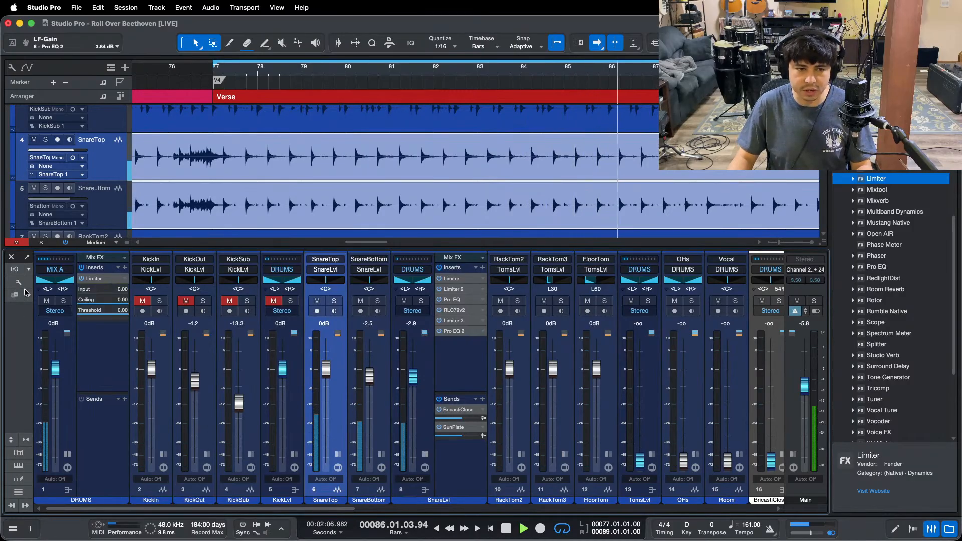
{"action": "left_click", "coordinate": [101, 278]}
{"action": "double_click", "coordinate": [101, 279]}
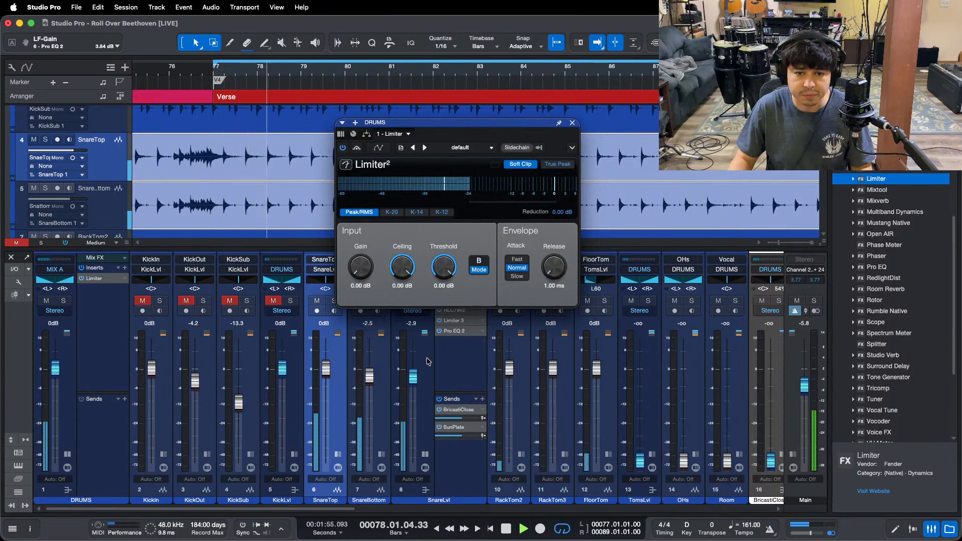
{"action": "left_click_drag", "start_coordinate": [414, 377], "coordinate": [414, 376]}
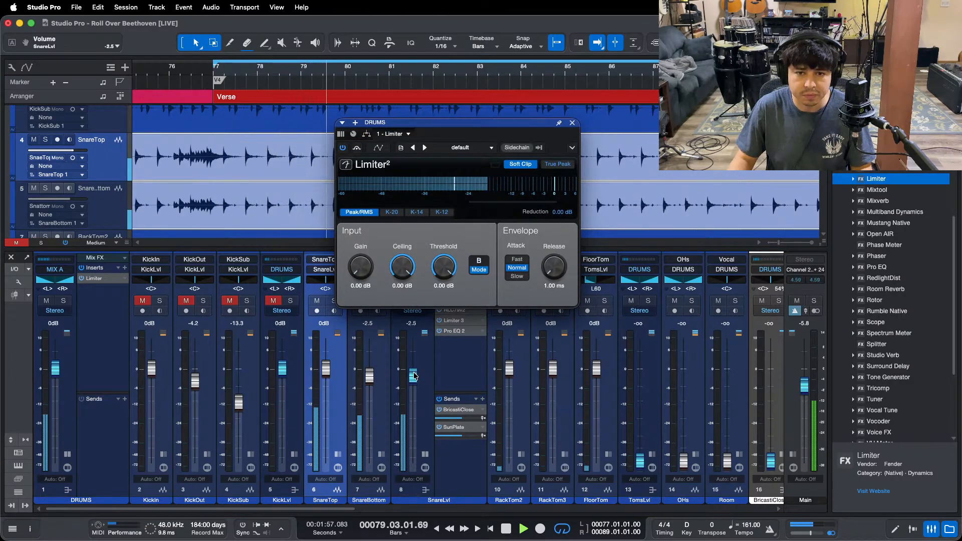
Step: Unmute the KickLvl bus and collapse the insert views of SnareLvl and DRUMS
{"action": "left_click", "coordinate": [273, 300]}
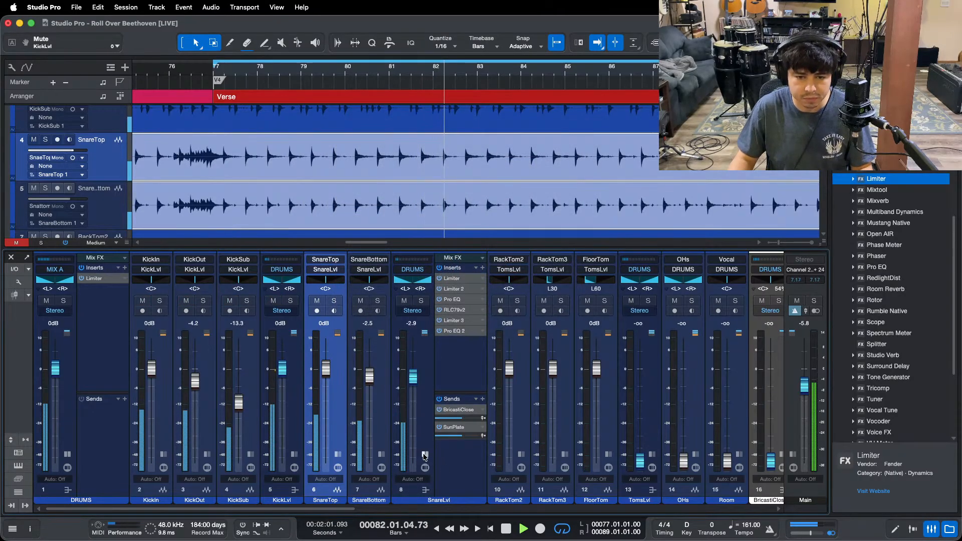
{"action": "left_click", "coordinate": [426, 489]}
{"action": "left_click", "coordinate": [65, 455]}
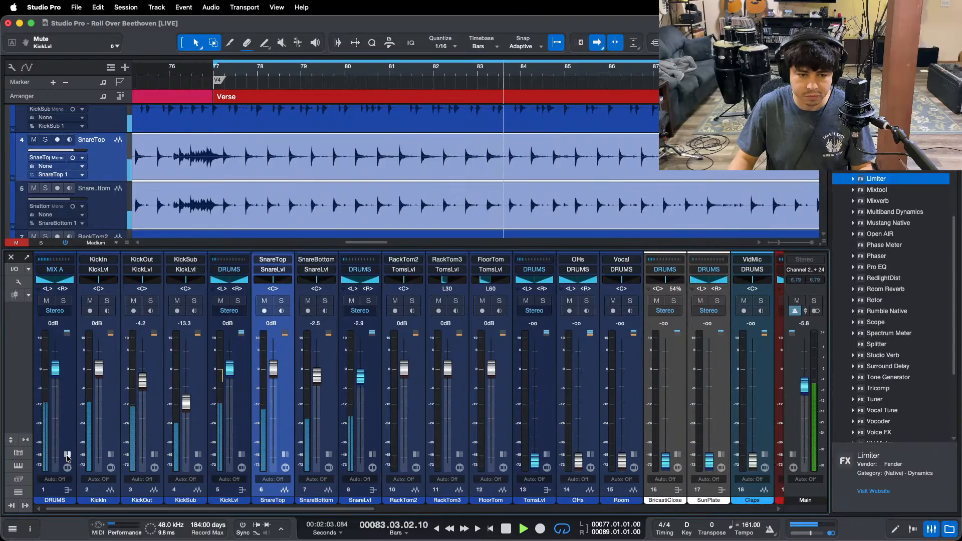
Step: Reset the OHs fader to 0 dB, expand its inserts and sends, and solo the channel
{"action": "left_click", "coordinate": [578, 460], "text": "alt"}
{"action": "left_click", "coordinate": [590, 454]}
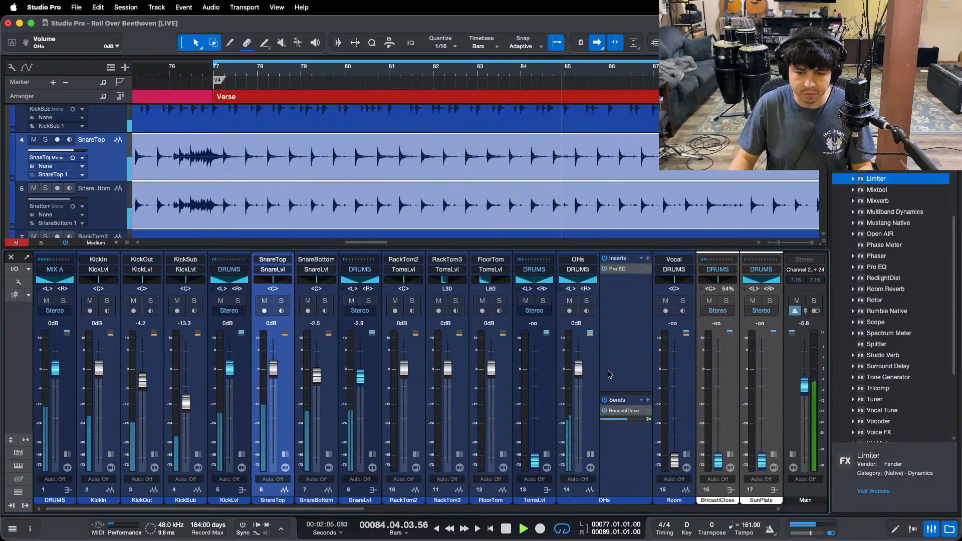
{"action": "left_click", "coordinate": [586, 301]}
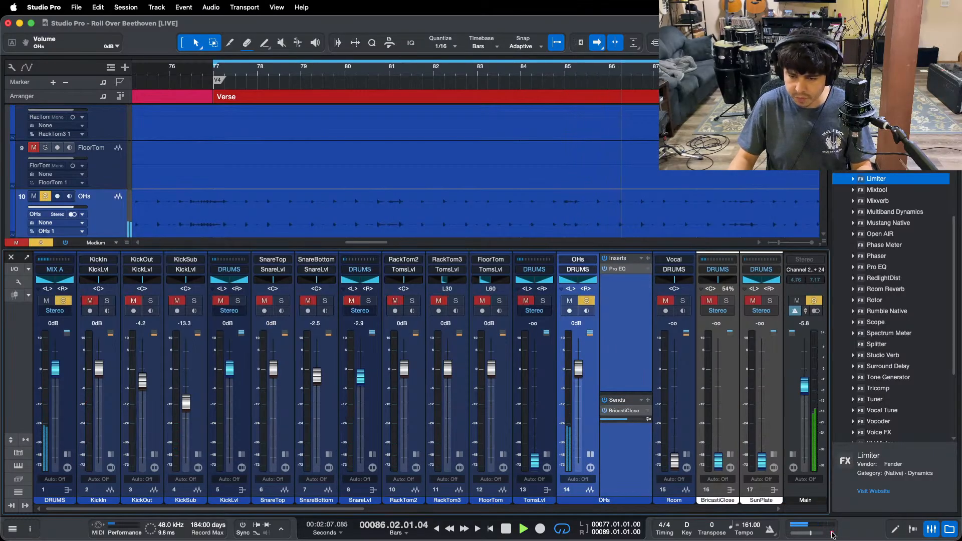
{"action": "left_click", "coordinate": [538, 516]}
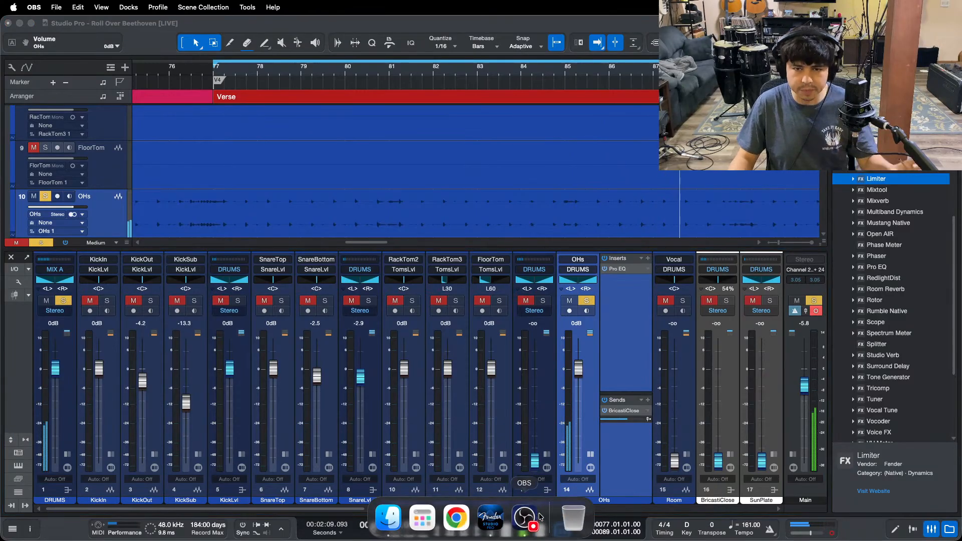
{"action": "left_click", "coordinate": [919, 498]}
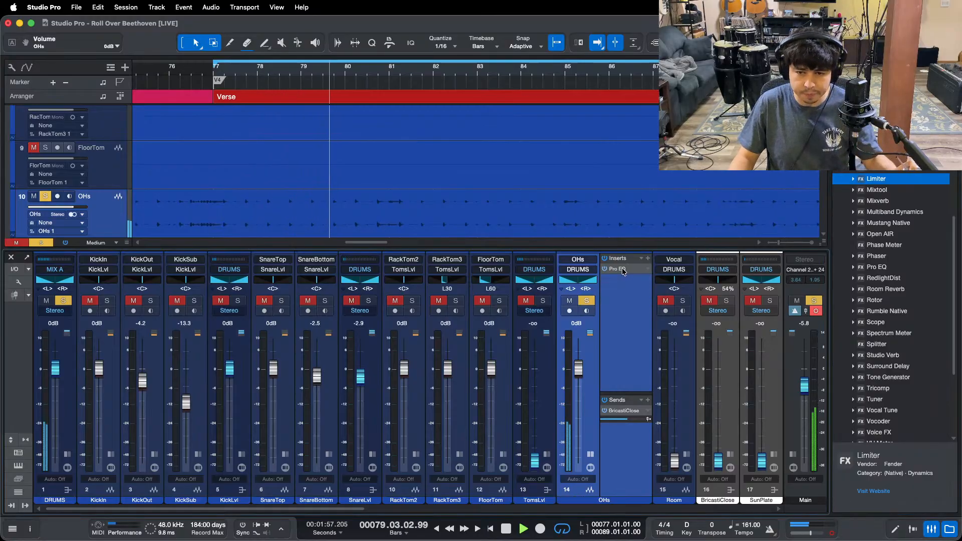
Step: In the OHs channel's Pro EQ, set the low cut to 182 Hz and cut the LMF band by 19.20 dB at 392 Hz
{"action": "left_click", "coordinate": [627, 291]}
{"action": "left_click_drag", "start_coordinate": [452, 122], "coordinate": [374, 97]}
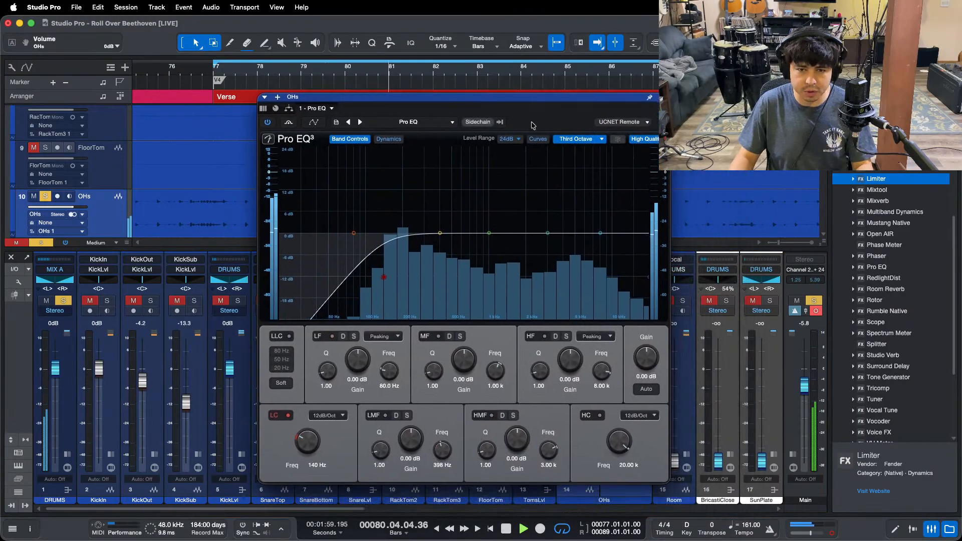
{"action": "left_click_drag", "start_coordinate": [307, 443], "coordinate": [308, 426]}
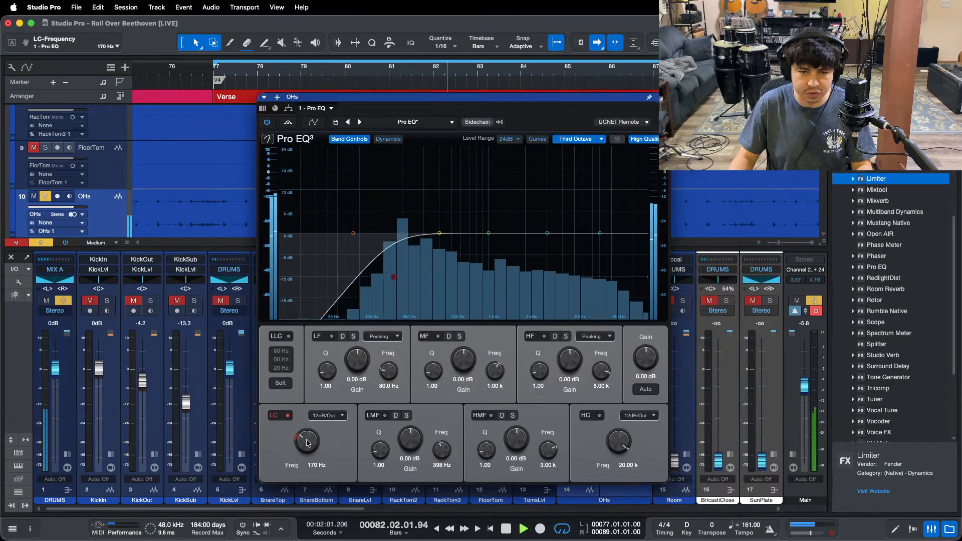
{"action": "left_click_drag", "start_coordinate": [439, 233], "coordinate": [439, 171]}
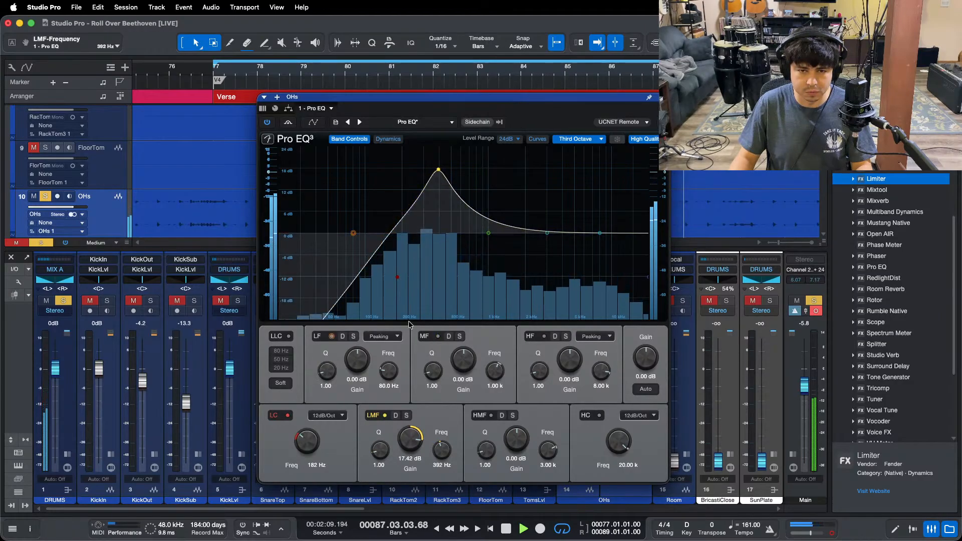
{"action": "left_click_drag", "start_coordinate": [410, 437], "coordinate": [406, 440]}
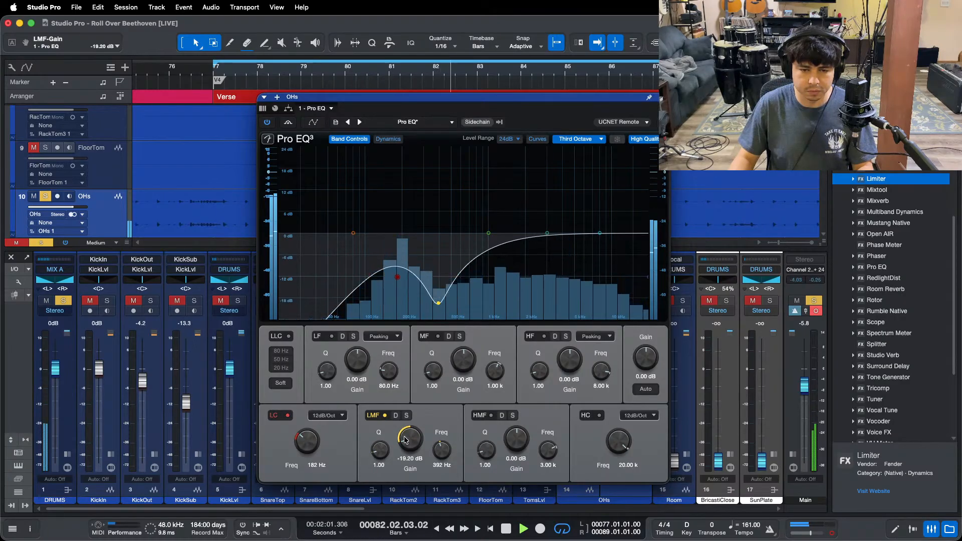
Step: Replay the overheads from around bar 80 and switch the Pro EQ spectrum display to FFT Curve
{"action": "left_click_drag", "start_coordinate": [451, 96], "coordinate": [441, 131]}
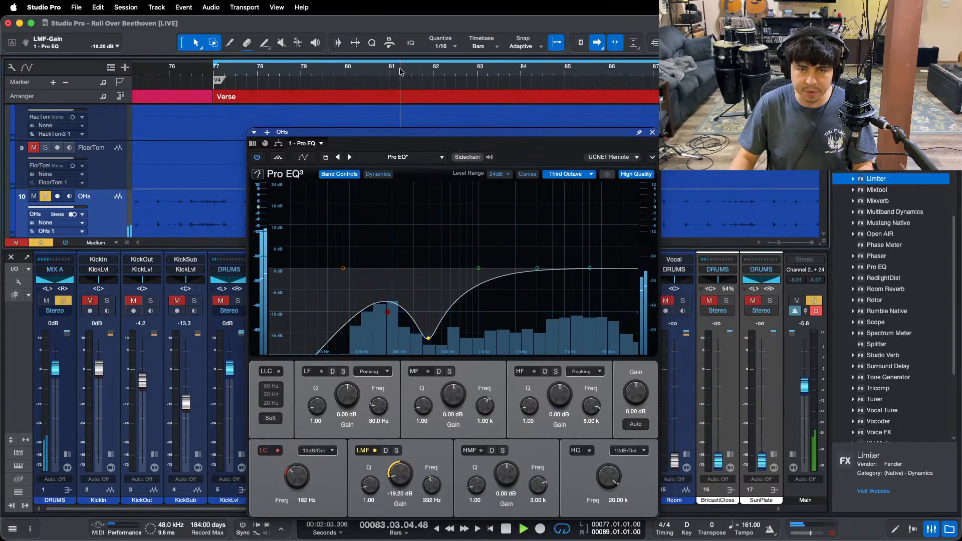
{"action": "left_click", "coordinate": [365, 70]}
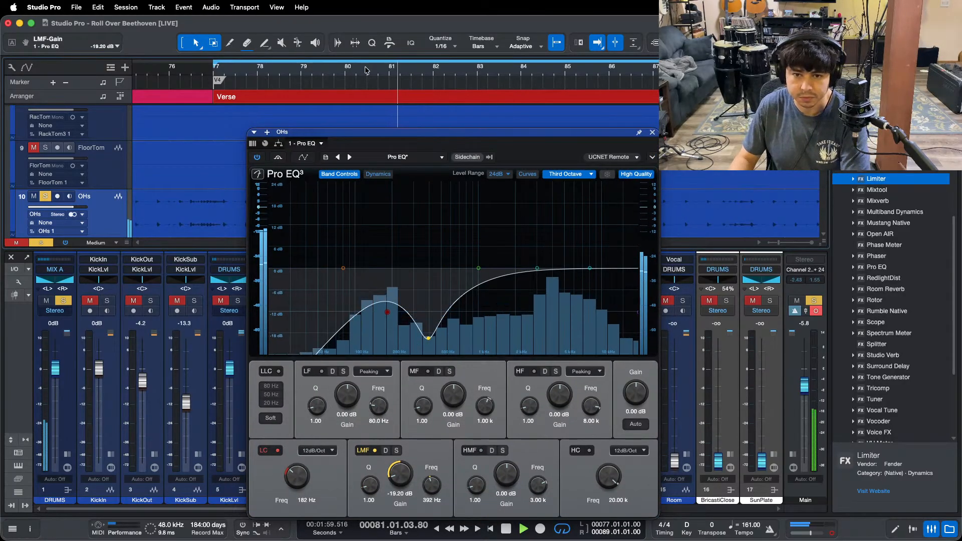
{"action": "left_click", "coordinate": [570, 174]}
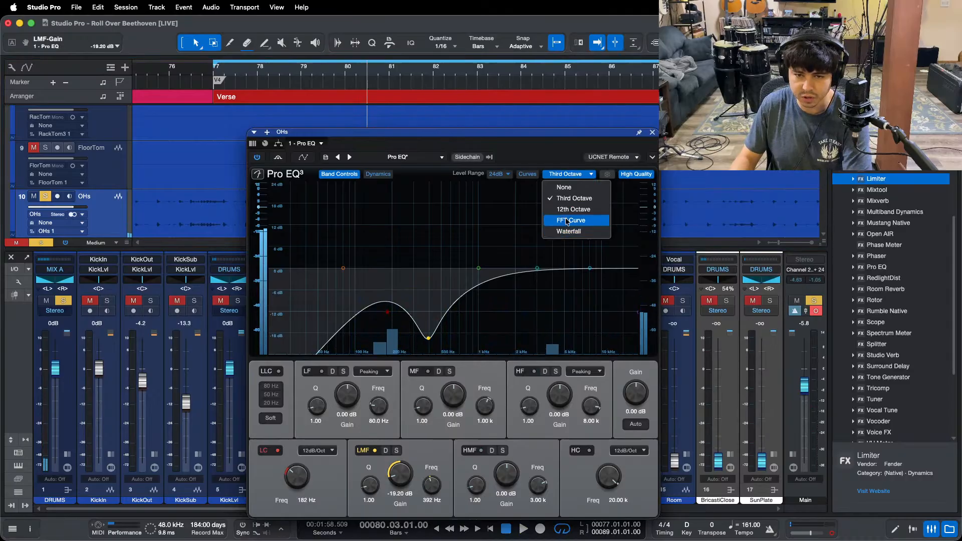
{"action": "left_click", "coordinate": [567, 227]}
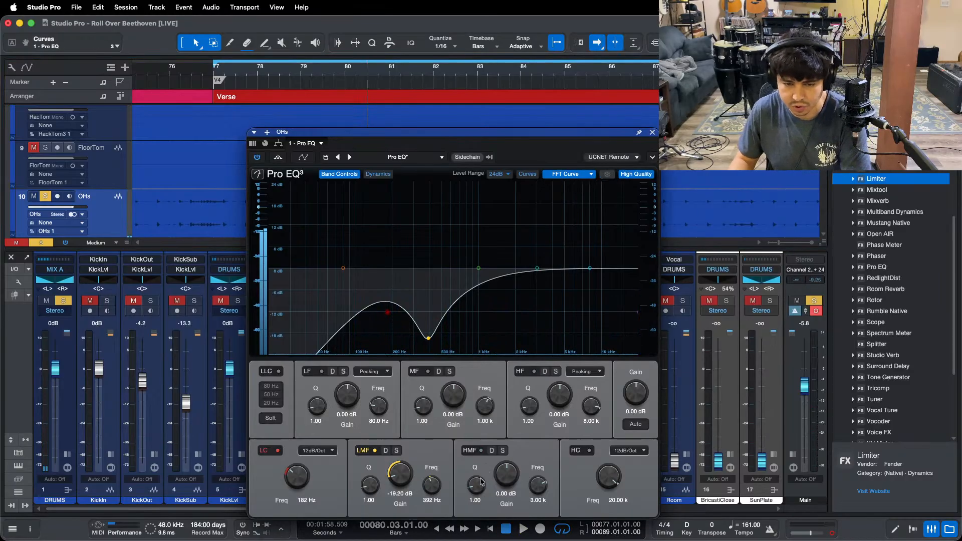
Step: Sweep the OHs HMF band with a Q of 24 to 3.89 kHz, then notch it to -12.00 dB
{"action": "key", "text": "space"}
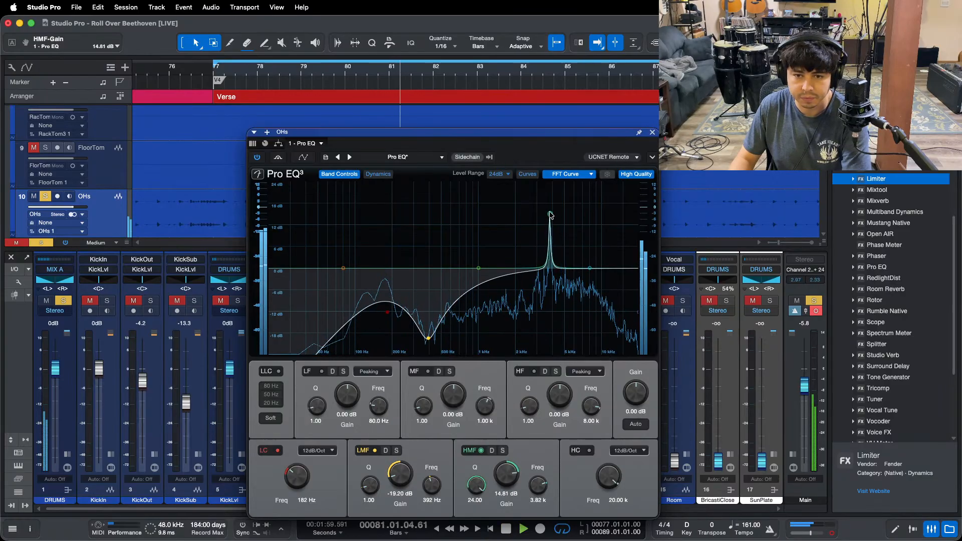
{"action": "key", "text": "space"}
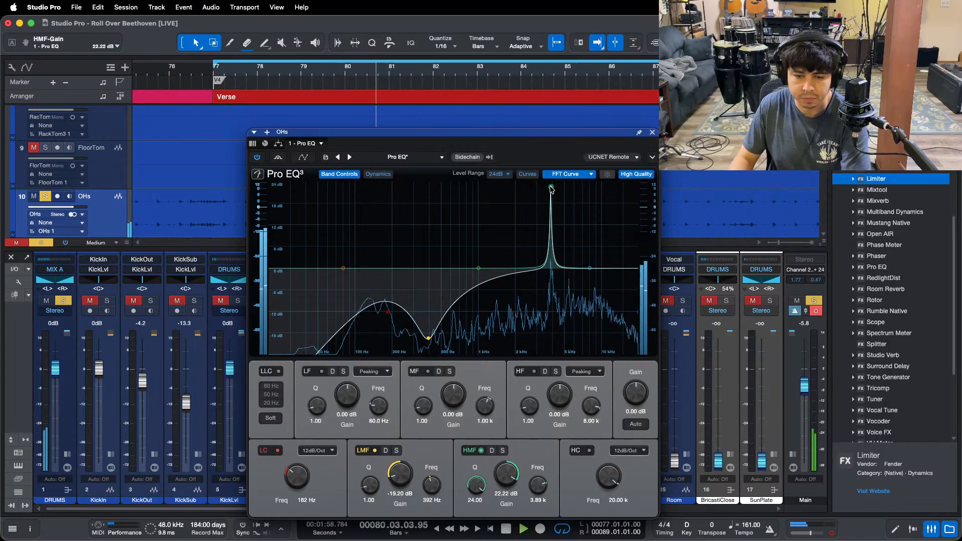
{"action": "left_click_drag", "start_coordinate": [552, 187], "coordinate": [551, 183]}
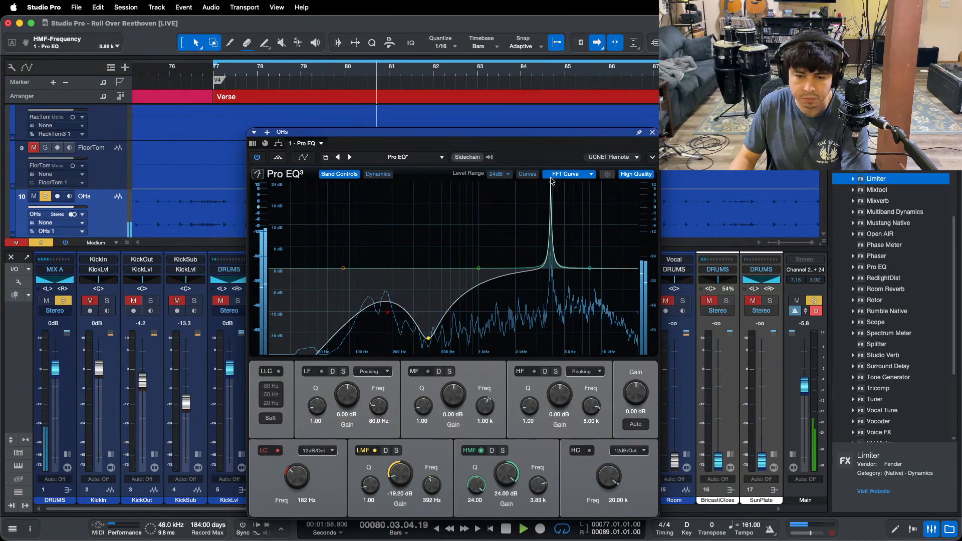
{"action": "key", "text": "space"}
{"action": "key", "text": "space"}
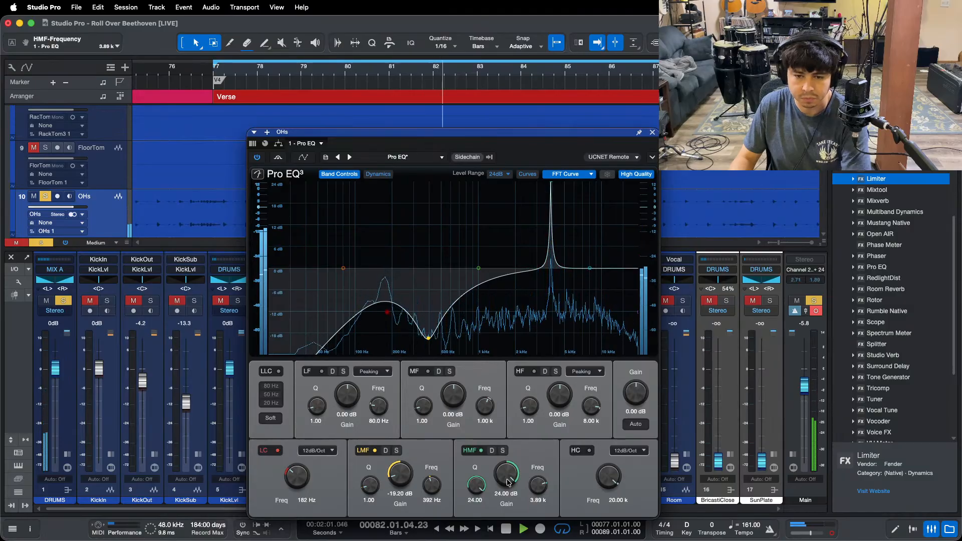
{"action": "left_click_drag", "start_coordinate": [509, 483], "coordinate": [496, 540]}
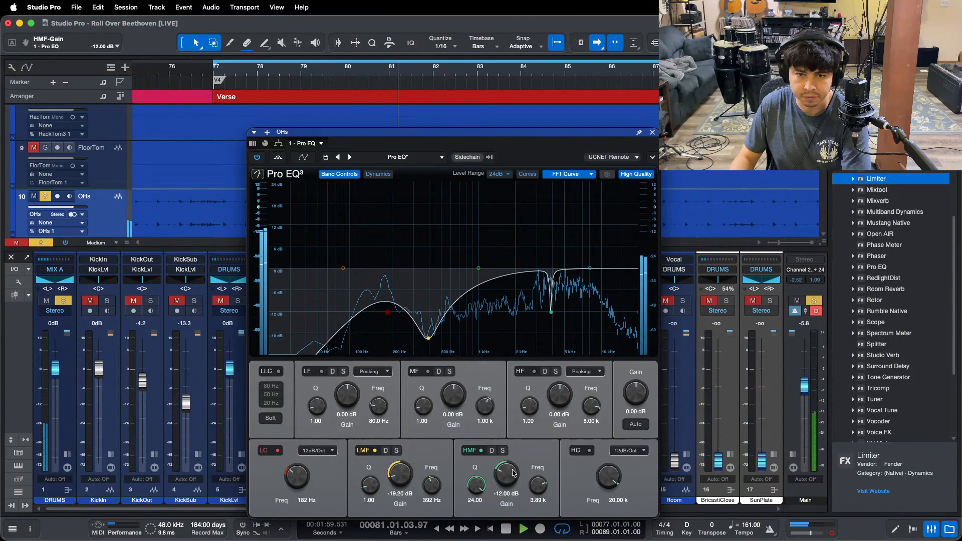
Step: Unsolo OHs and balance its fader at -1.3 dB against the full kit, replaying from just before the Verse at bar 77
{"action": "left_click", "coordinate": [201, 66]}
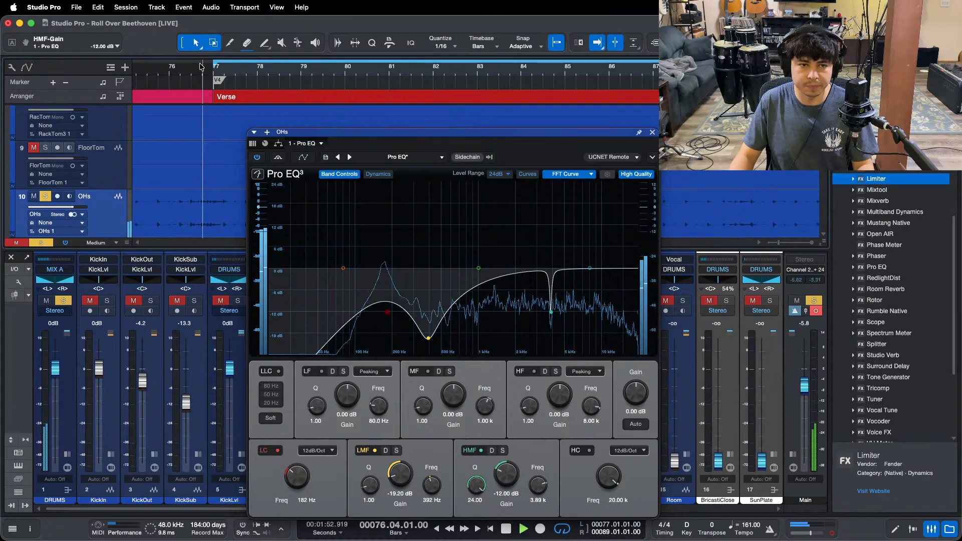
{"action": "left_click", "coordinate": [652, 132]}
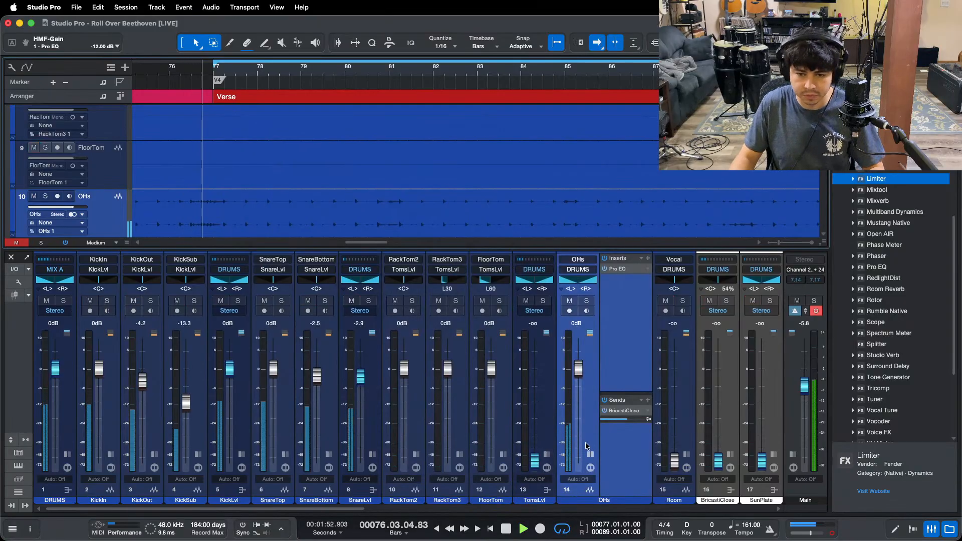
{"action": "scroll", "coordinate": [580, 374], "scroll_direction": "down", "scroll_amount": 3}
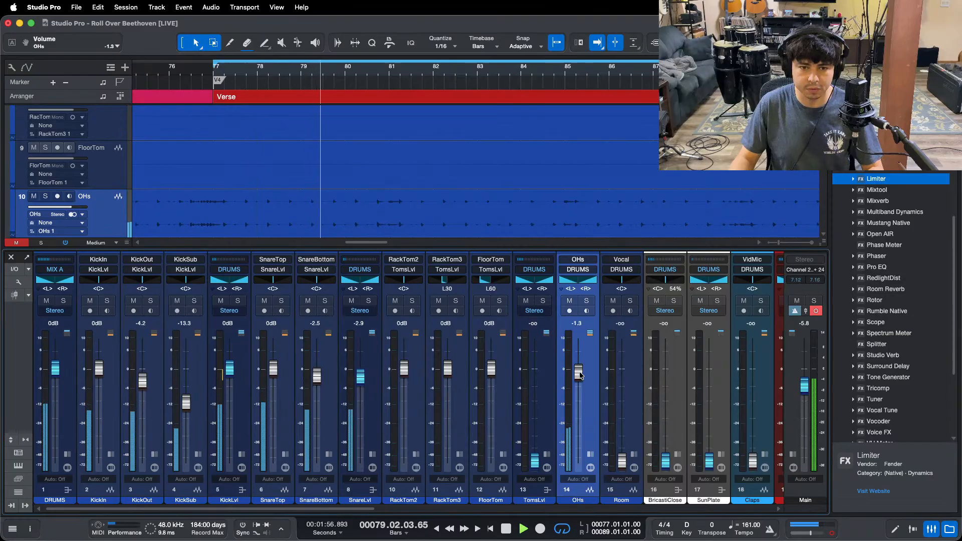
{"action": "scroll", "coordinate": [580, 375], "scroll_direction": "down", "scroll_amount": 1}
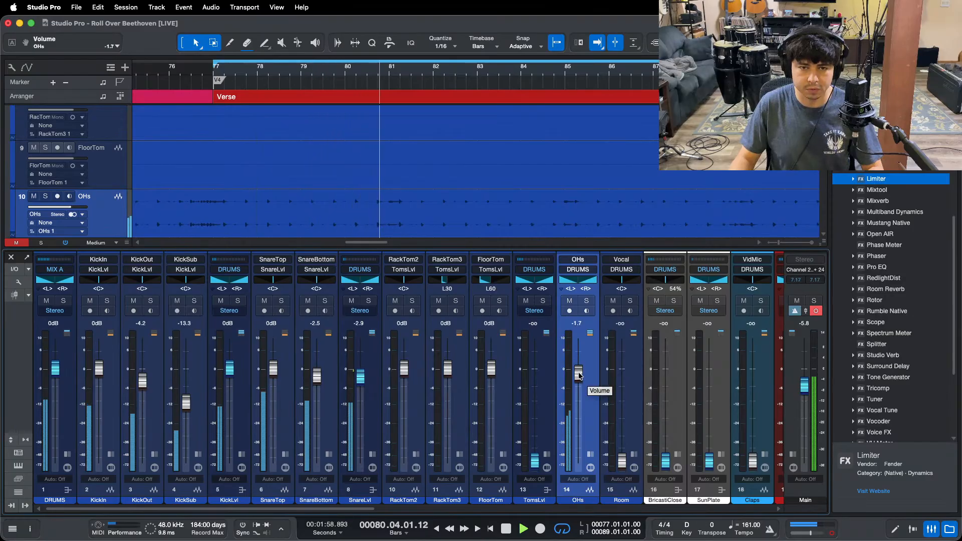
{"action": "scroll", "coordinate": [579, 376], "scroll_direction": "up", "scroll_amount": 1}
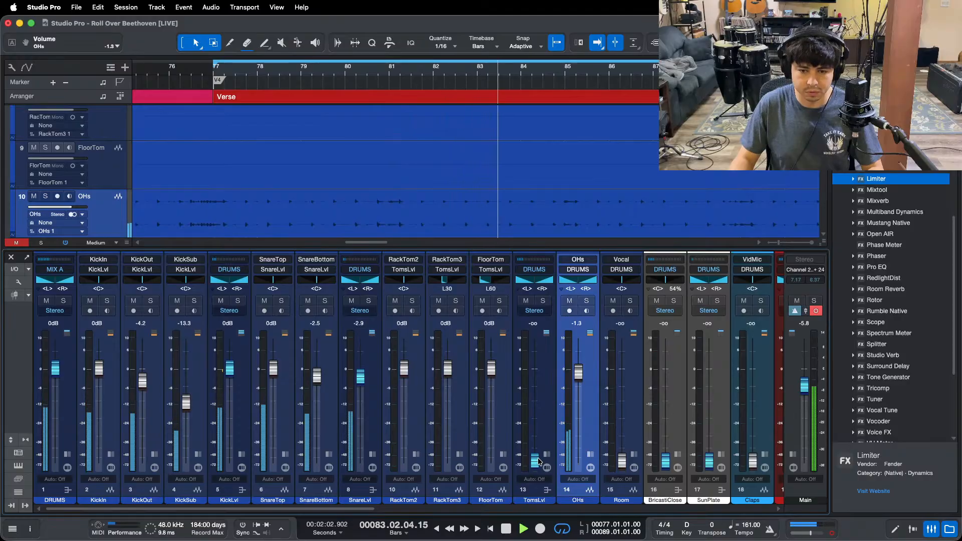
Step: Locate the tom fill near bar 104 in the Outro, set the playback position there and reopen the mixer
{"action": "mouse_move", "coordinate": [461, 531]}
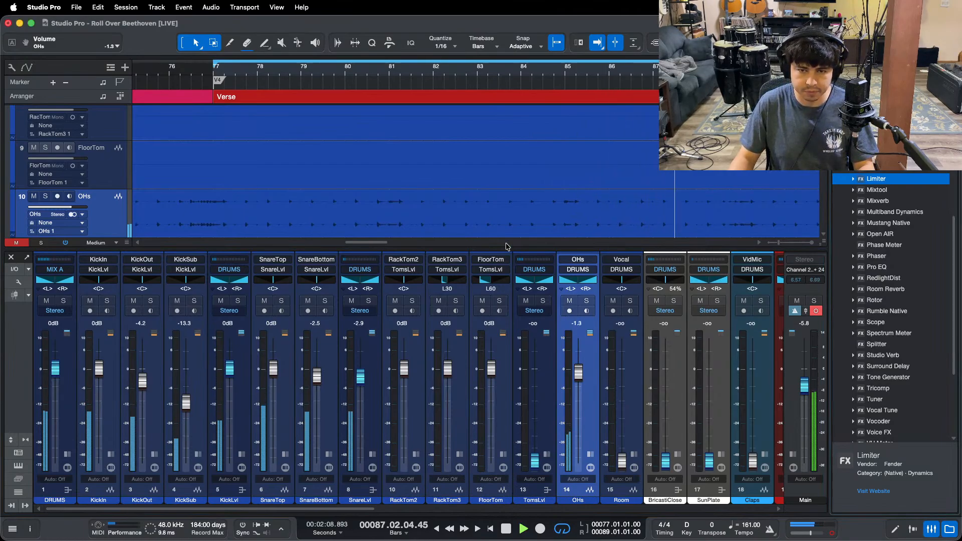
{"action": "key", "text": "F3"}
{"action": "scroll", "coordinate": [499, 238], "scroll_direction": "up", "scroll_amount": 5}
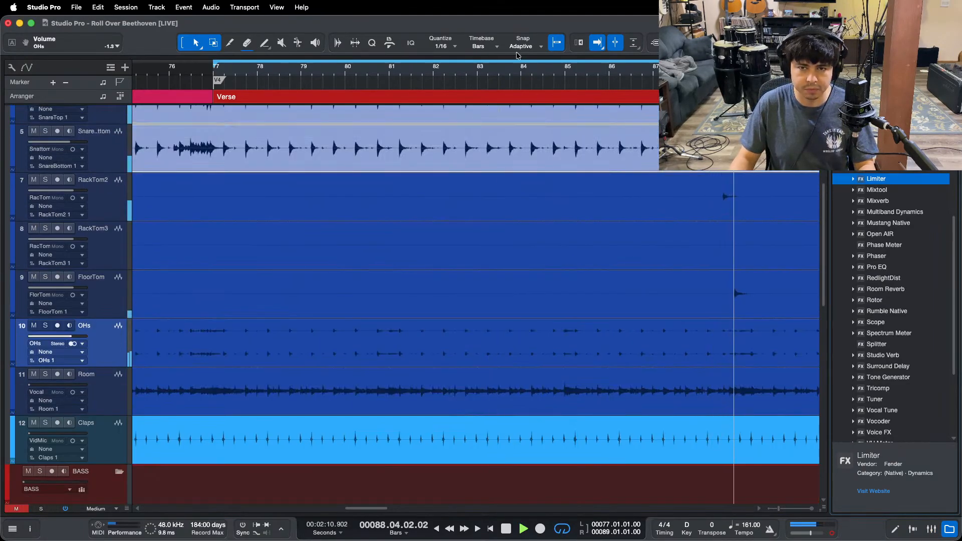
{"action": "key", "text": "shift+f"}
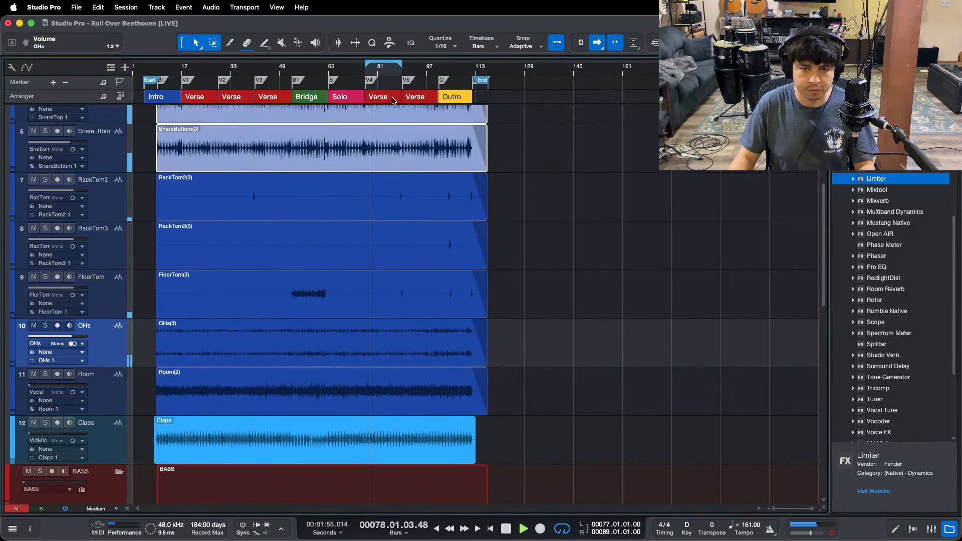
{"action": "scroll", "coordinate": [394, 101], "scroll_direction": "up", "scroll_amount": 10}
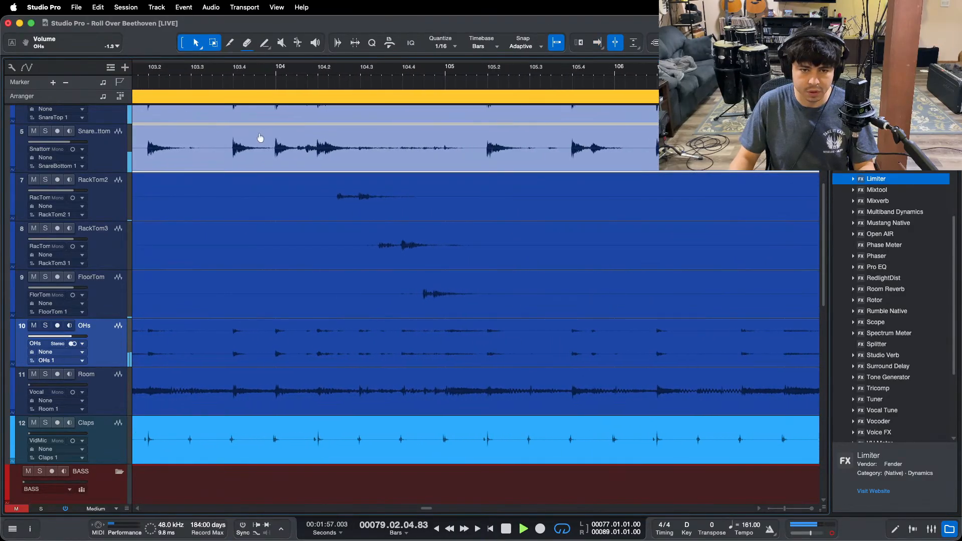
{"action": "scroll", "coordinate": [288, 105], "scroll_direction": "up", "scroll_amount": 2}
{"action": "key", "text": "F3"}
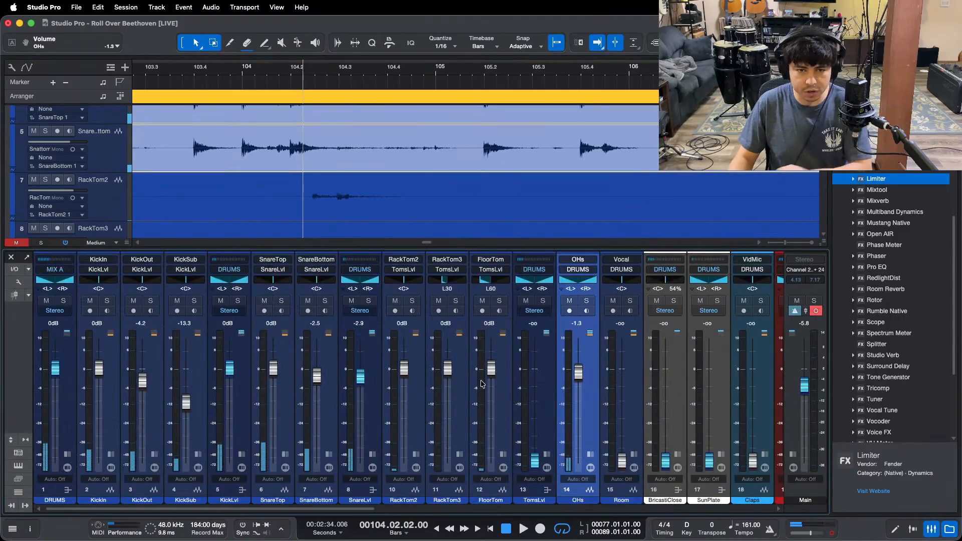
Step: Reset the TomsLvl fader to 0 dB, solo the bus and open its Pro EQ
{"action": "left_click", "coordinate": [533, 459], "text": "alt"}
{"action": "left_click", "coordinate": [546, 454]}
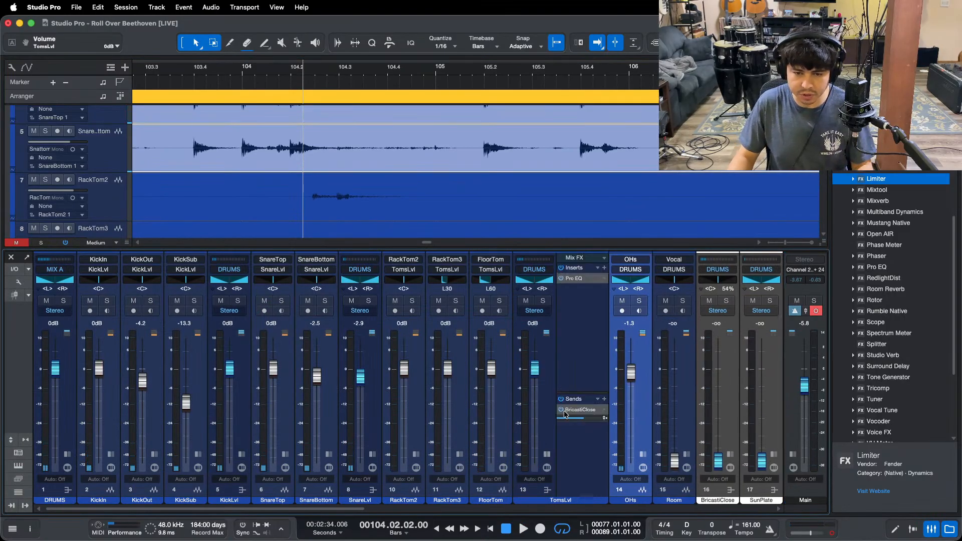
{"action": "left_click", "coordinate": [543, 301]}
{"action": "left_click", "coordinate": [574, 279]}
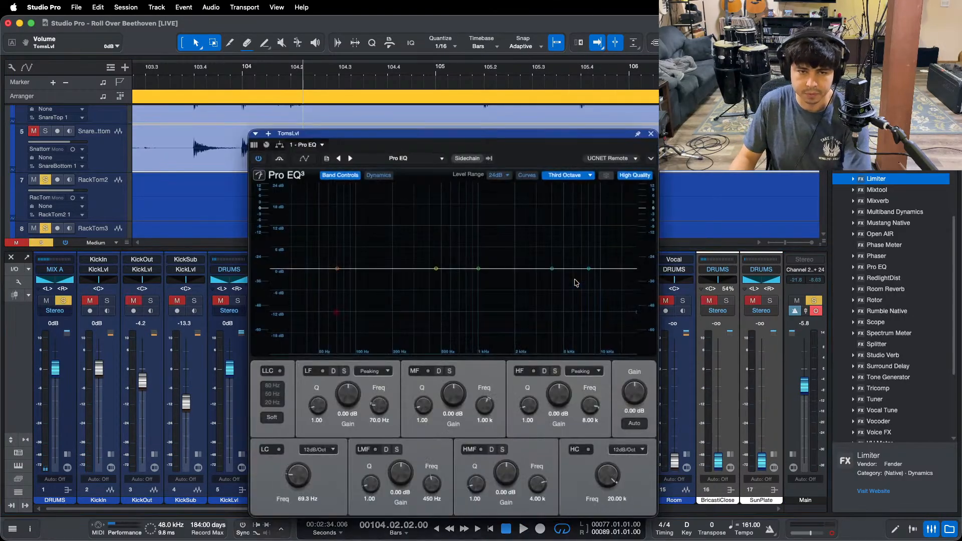
Step: Enable the 69.3 Hz low cut on TomsLvl and cut the LMF band by 19.68 dB at 464 Hz while auditioning the fill
{"action": "key", "text": "space"}
{"action": "key", "text": "space"}
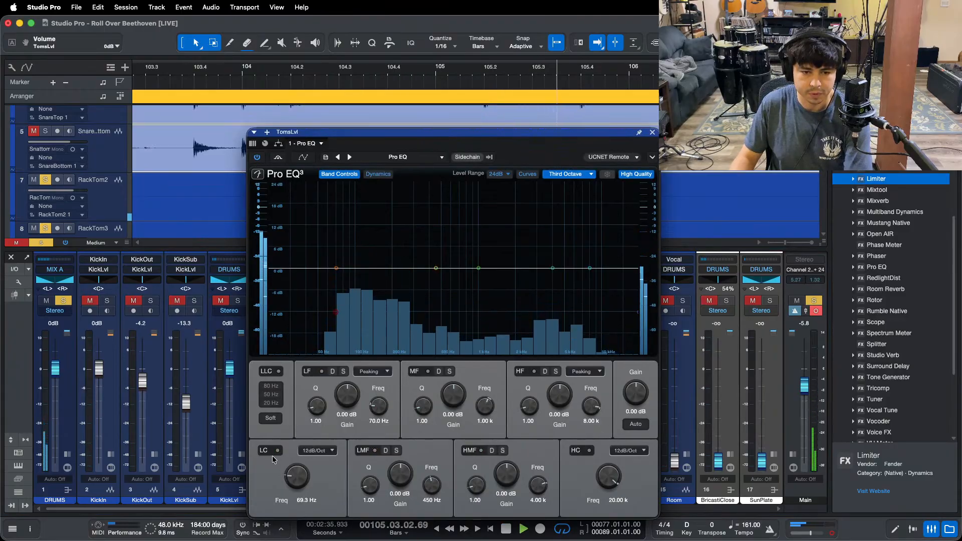
{"action": "left_click", "coordinate": [272, 454]}
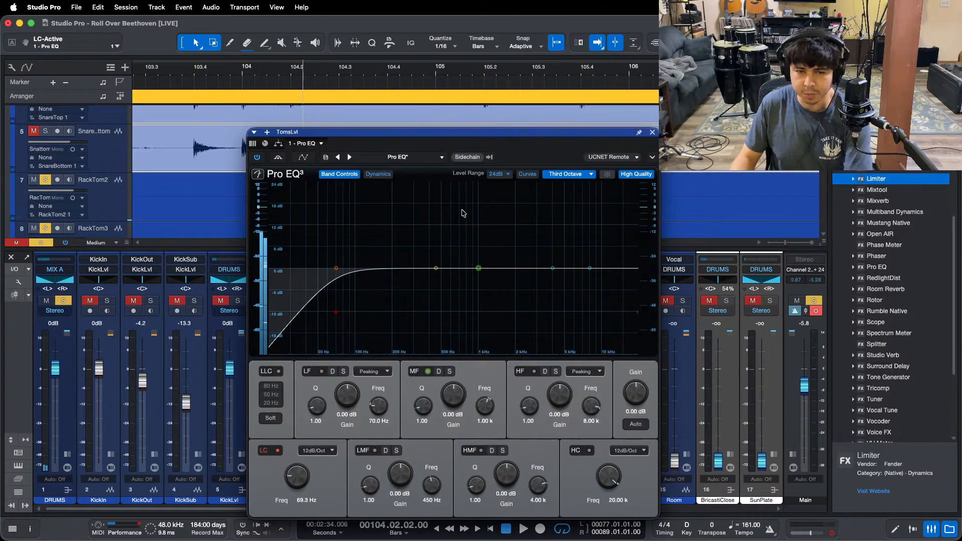
{"action": "key", "text": "space"}
{"action": "left_click_drag", "start_coordinate": [436, 269], "coordinate": [438, 322]}
{"action": "key", "text": "space"}
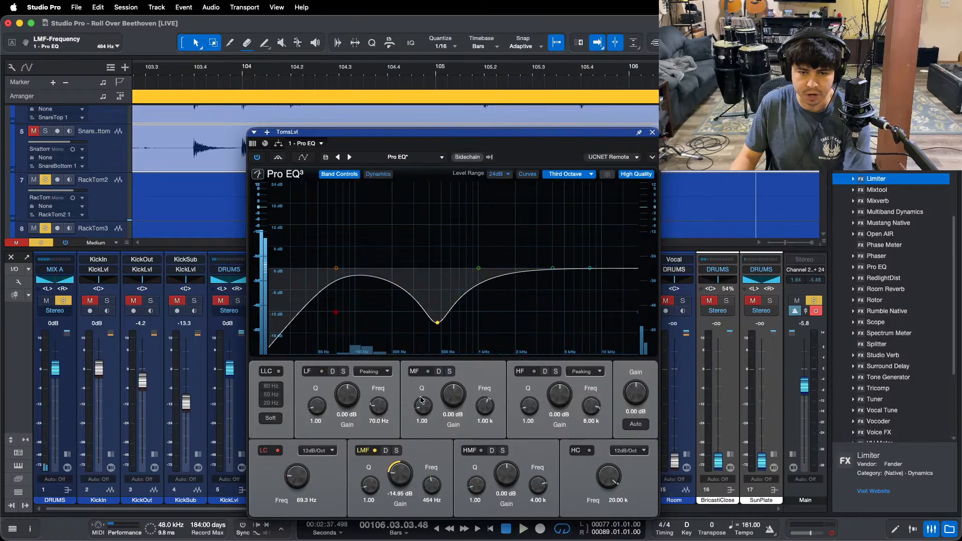
{"action": "key", "text": "space"}
{"action": "scroll", "coordinate": [401, 474], "scroll_direction": "down", "scroll_amount": 4}
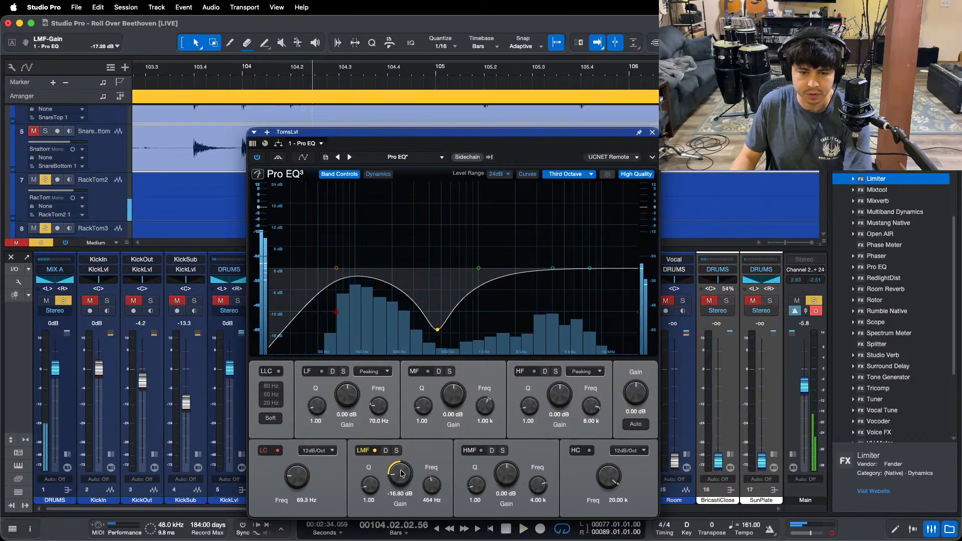
{"action": "scroll", "coordinate": [401, 473], "scroll_direction": "down", "scroll_amount": 5}
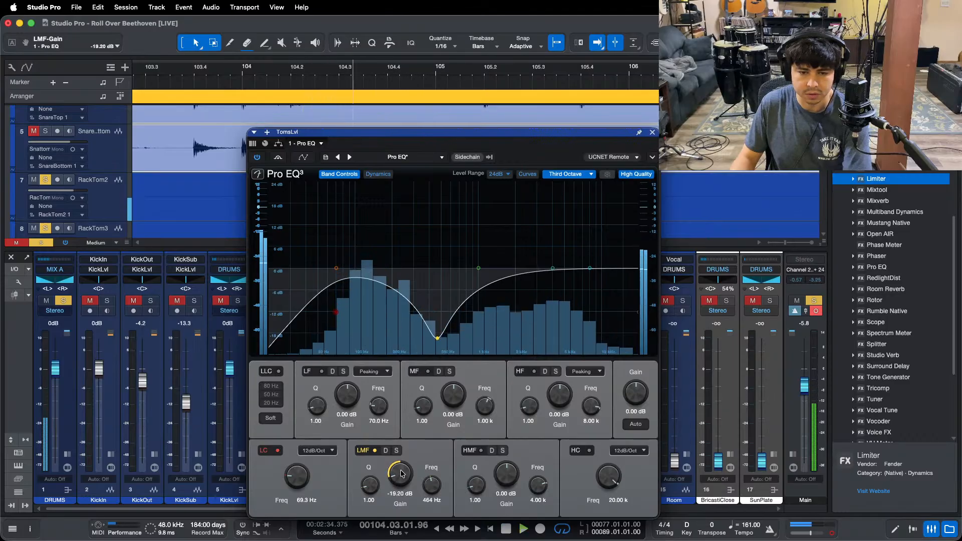
{"action": "scroll", "coordinate": [400, 474], "scroll_direction": "up", "scroll_amount": 2}
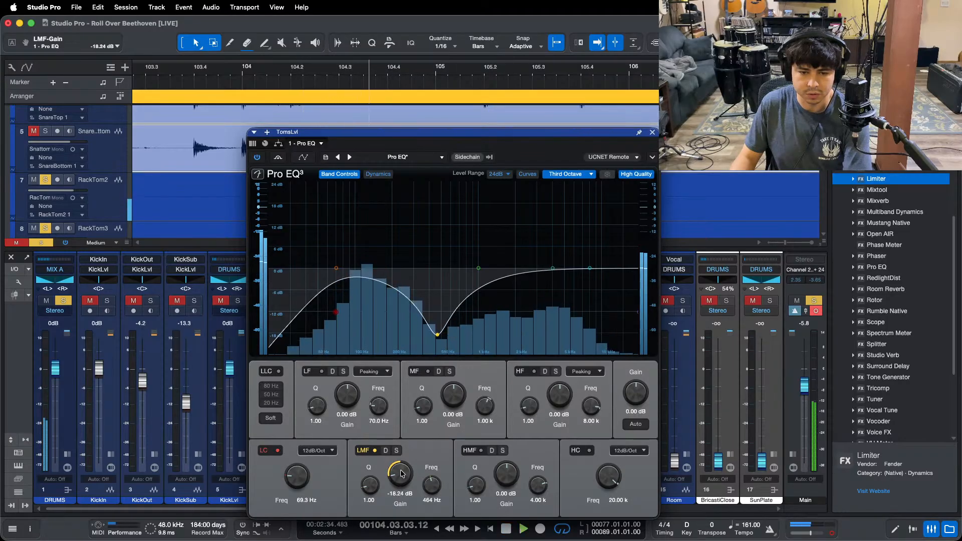
{"action": "scroll", "coordinate": [401, 474], "scroll_direction": "down", "scroll_amount": 3}
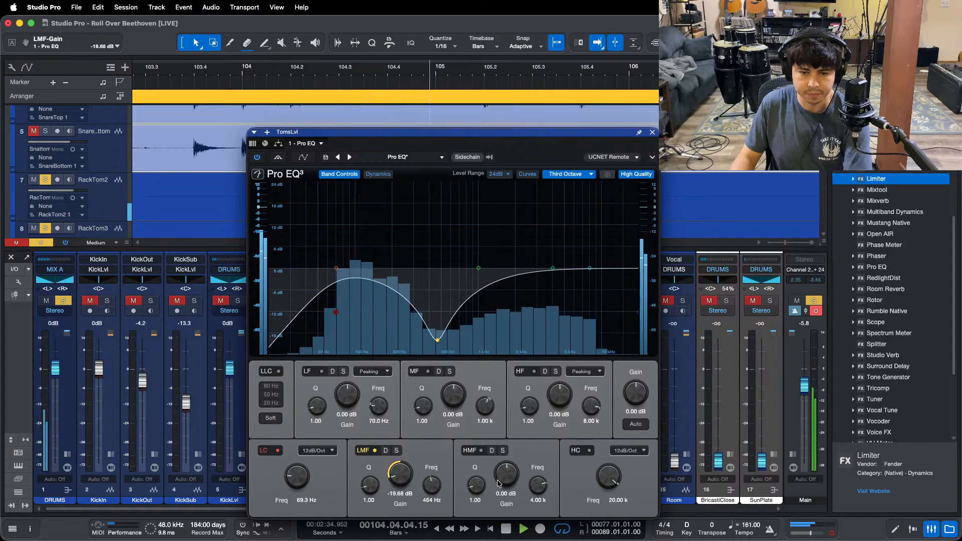
Step: Uncover the TomsLvl channel behind the EQ window and raise its fader to +2.5 dB during playback
{"action": "left_click_drag", "start_coordinate": [426, 131], "coordinate": [261, 107]}
{"action": "key", "text": "space"}
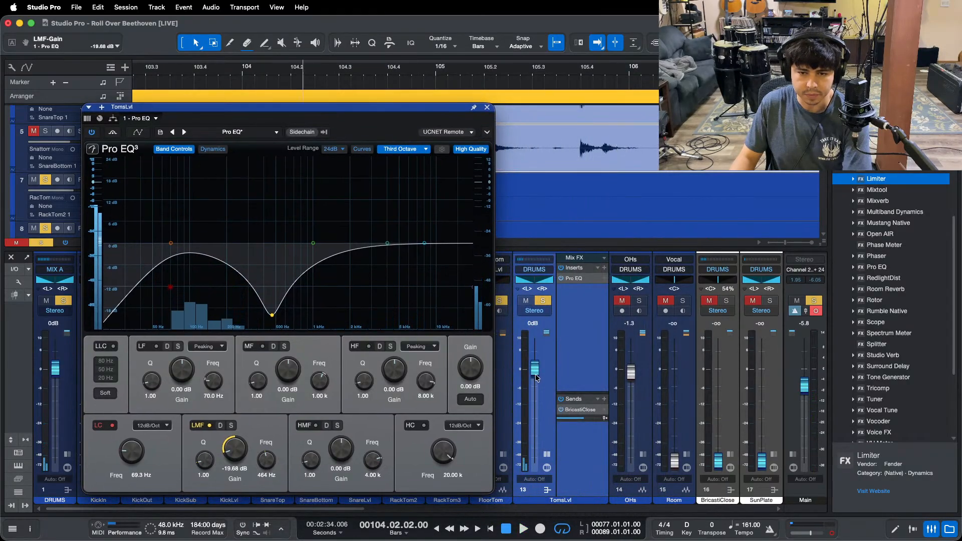
{"action": "key", "text": "space"}
{"action": "scroll", "coordinate": [536, 378], "scroll_direction": "up", "scroll_amount": 5}
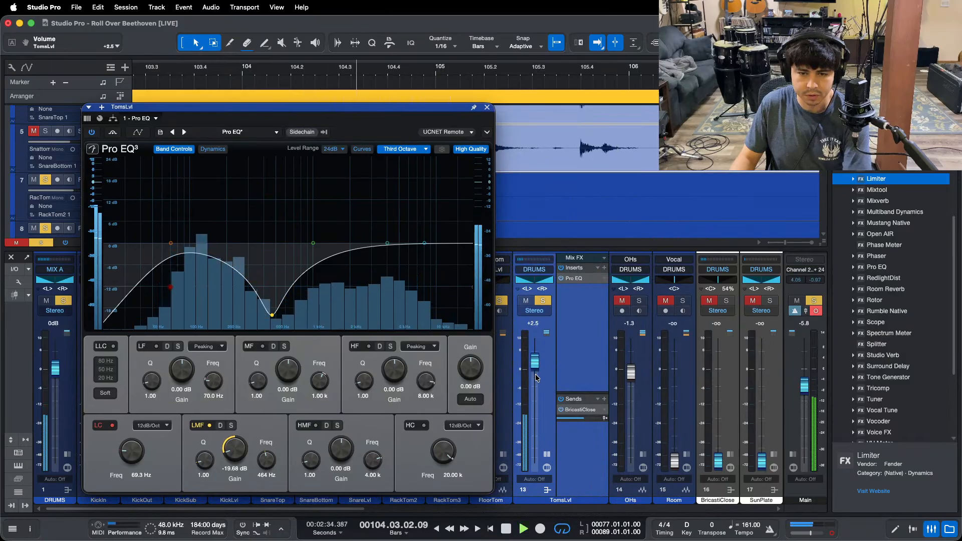
{"action": "key", "text": "space"}
Step: Boost the HMF band of the TomsLvl Pro EQ by 8.64 dB at 4 kHz while auditioning the fill, and close the EQ
{"action": "scroll", "coordinate": [340, 444], "scroll_direction": "up", "scroll_amount": 1}
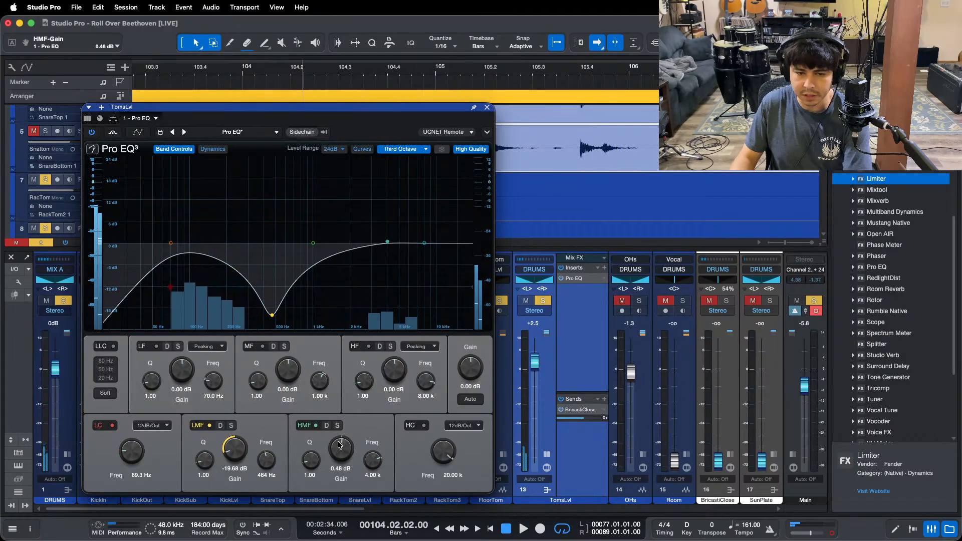
{"action": "key", "text": "space"}
{"action": "scroll", "coordinate": [340, 445], "scroll_direction": "up", "scroll_amount": 7}
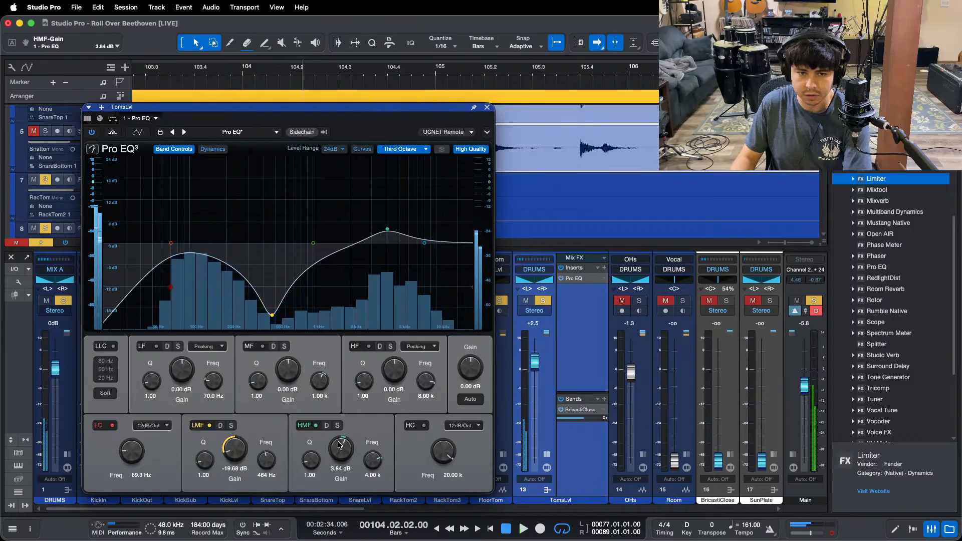
{"action": "scroll", "coordinate": [340, 445], "scroll_direction": "up", "scroll_amount": 1}
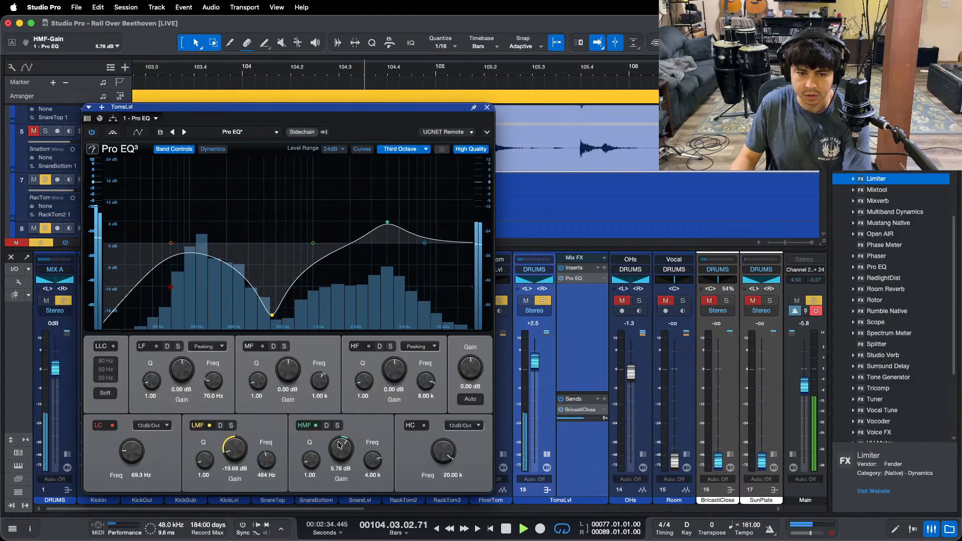
{"action": "scroll", "coordinate": [340, 445], "scroll_direction": "up", "scroll_amount": 4}
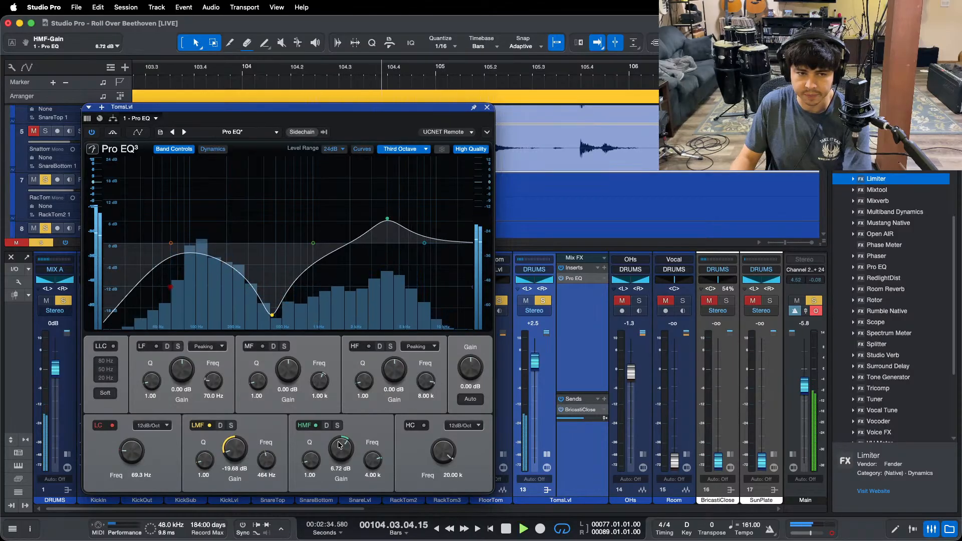
{"action": "scroll", "coordinate": [340, 445], "scroll_direction": "up", "scroll_amount": 3}
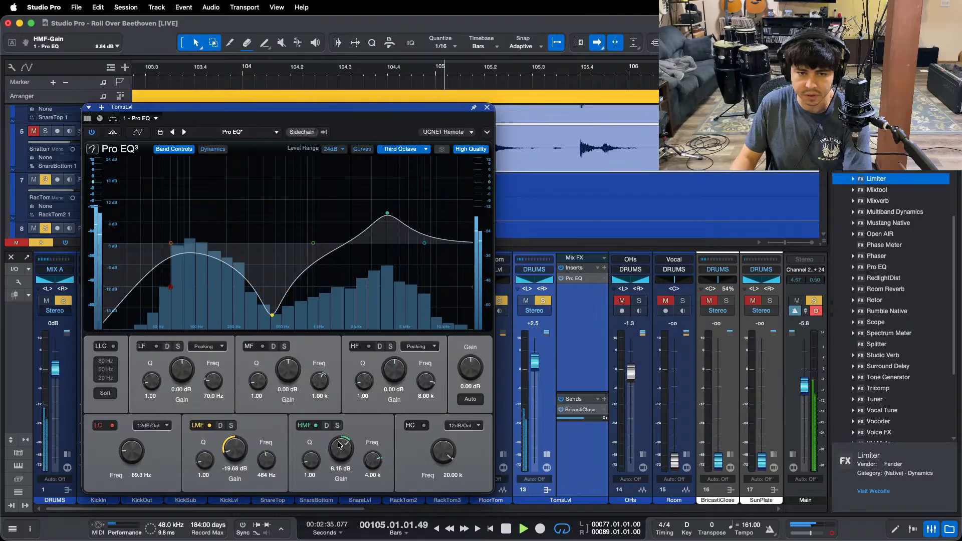
{"action": "key", "text": "space"}
{"action": "key", "text": "space"}
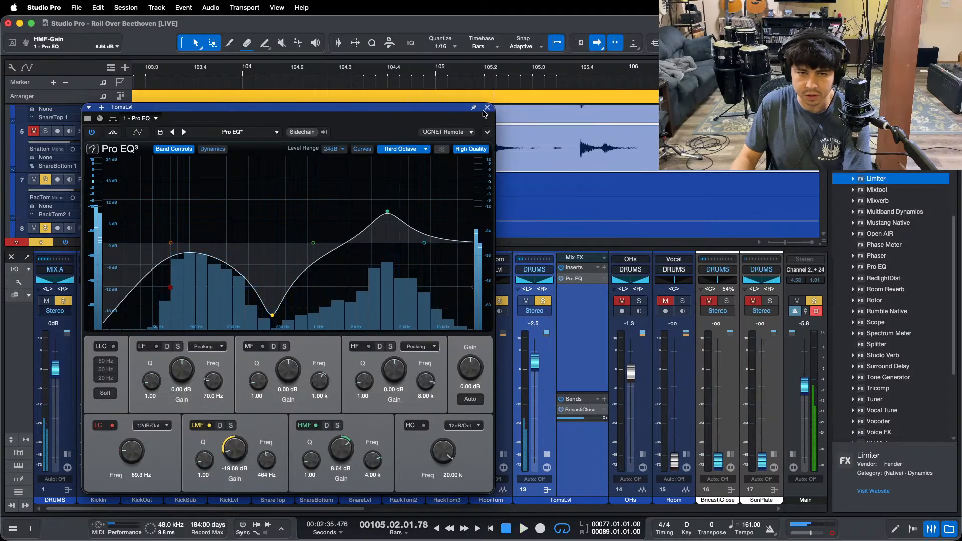
{"action": "key", "text": "space"}
{"action": "left_click", "coordinate": [487, 107]}
Step: Insert a second Pro EQ on TomsLvl and set its spectrum display to FFT Curve
{"action": "left_click_drag", "start_coordinate": [876, 266], "coordinate": [566, 316]}
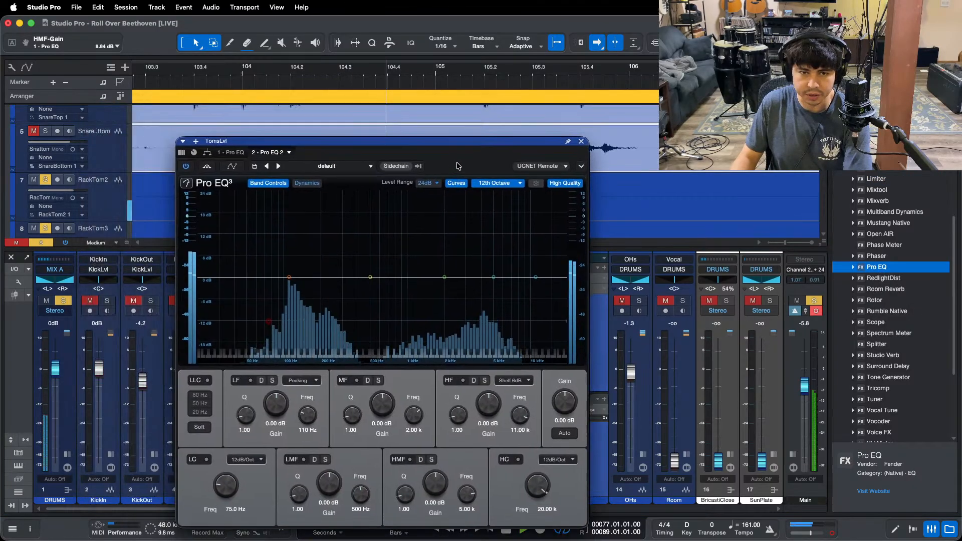
{"action": "left_click", "coordinate": [498, 183]}
{"action": "left_click", "coordinate": [494, 230]}
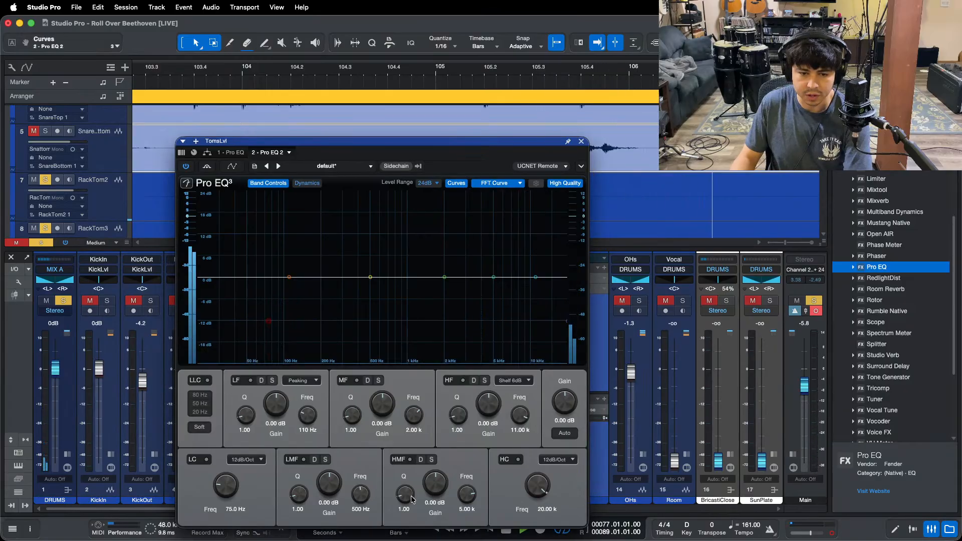
Step: Sweep the second Pro EQ's HMF band with a Q of 24 and cut it by 12 dB at 3.89 kHz
{"action": "key", "text": "space"}
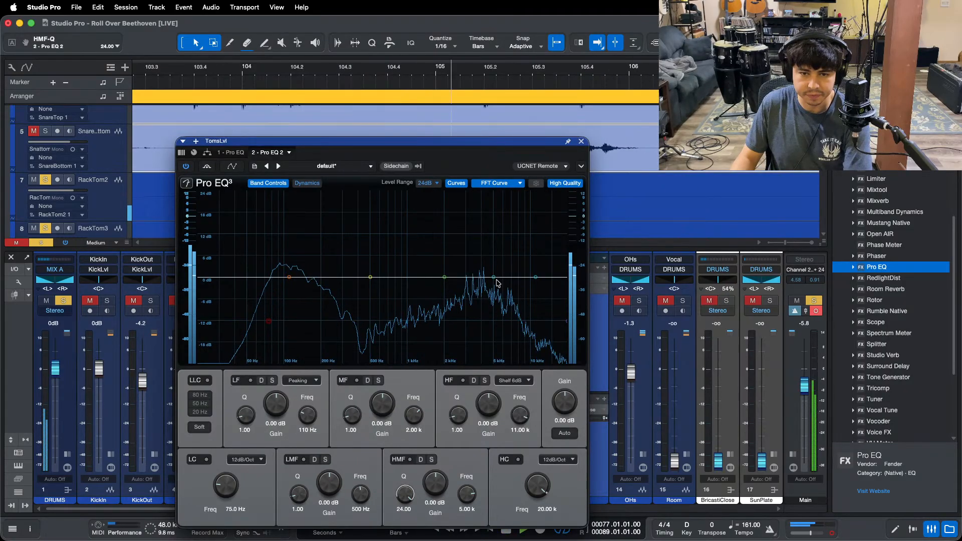
{"action": "left_click_drag", "start_coordinate": [494, 277], "coordinate": [482, 189]}
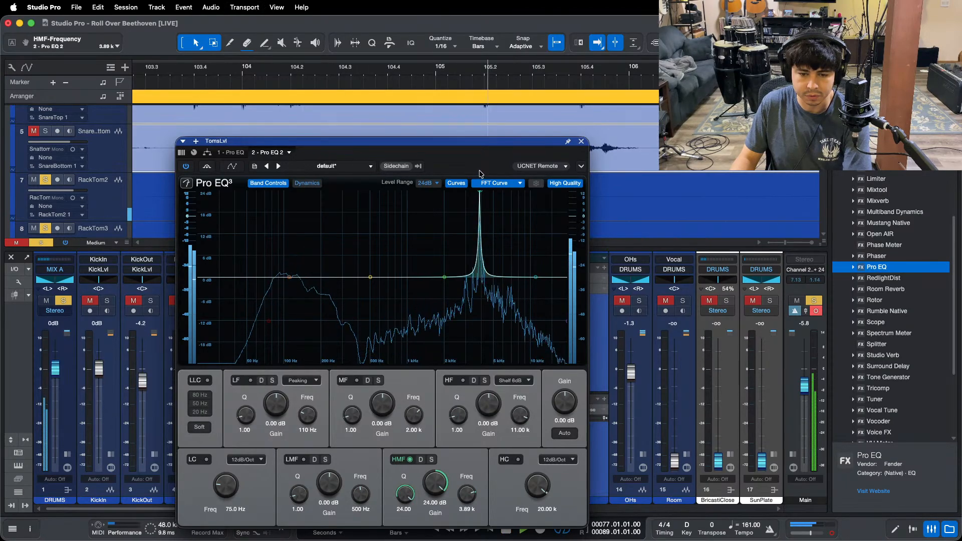
{"action": "left_click_drag", "start_coordinate": [448, 482], "coordinate": [432, 523]}
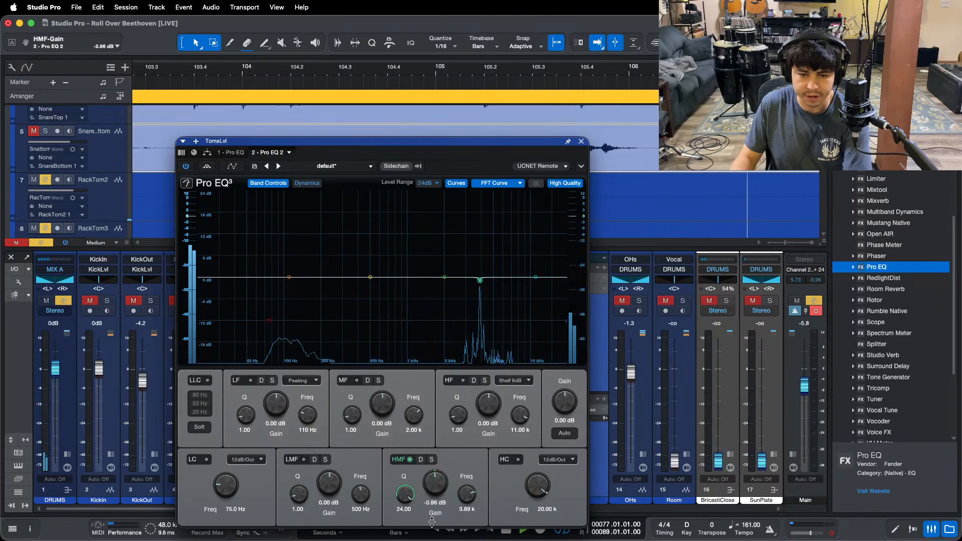
{"action": "scroll", "coordinate": [435, 490], "scroll_direction": "down", "scroll_amount": 5}
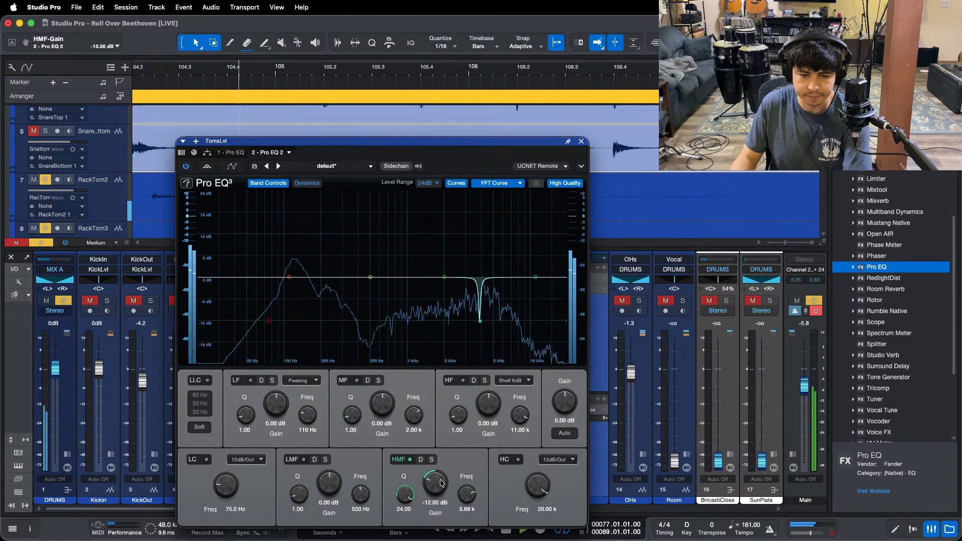
Step: Set the HF band to Peaking with a Q of 24, sweep for the resonance and cut it by 12 dB at 4.19 kHz
{"action": "left_click_drag", "start_coordinate": [462, 414], "coordinate": [464, 361]}
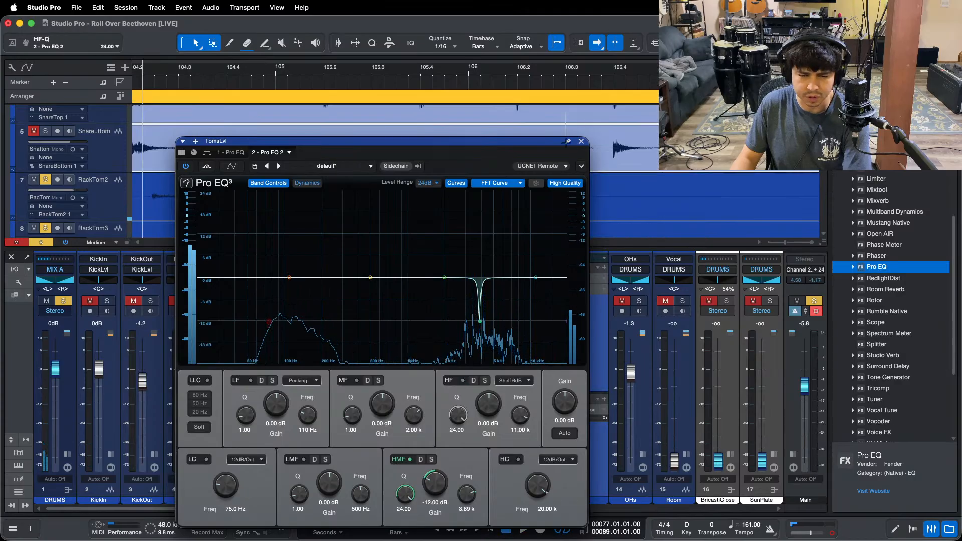
{"action": "left_click_drag", "start_coordinate": [530, 275], "coordinate": [494, 225]}
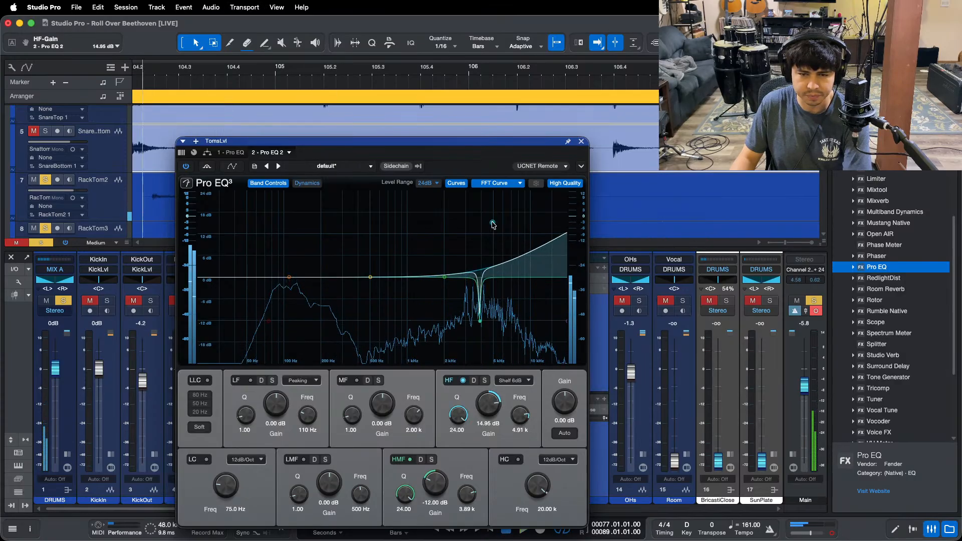
{"action": "left_click", "coordinate": [511, 382]}
{"action": "left_click", "coordinate": [520, 393]}
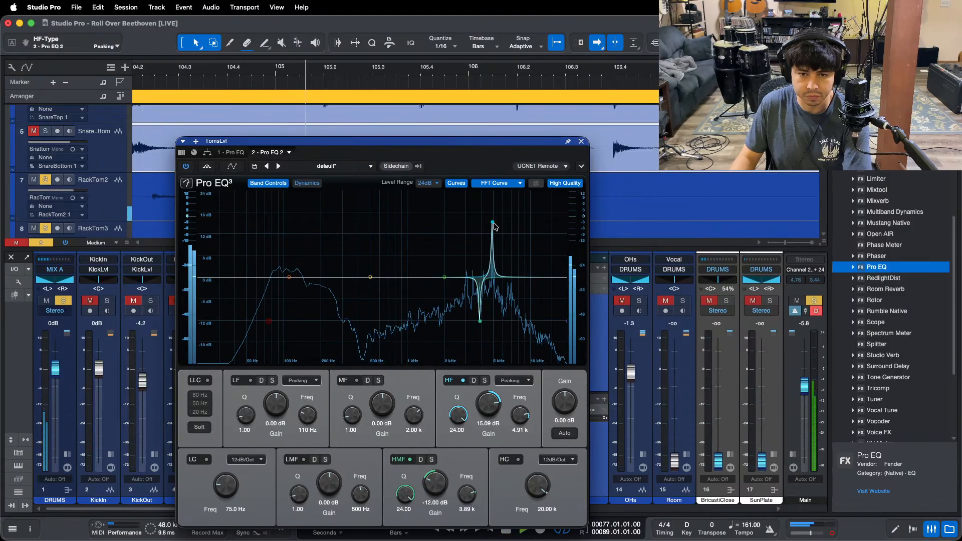
{"action": "double_click", "coordinate": [488, 275]}
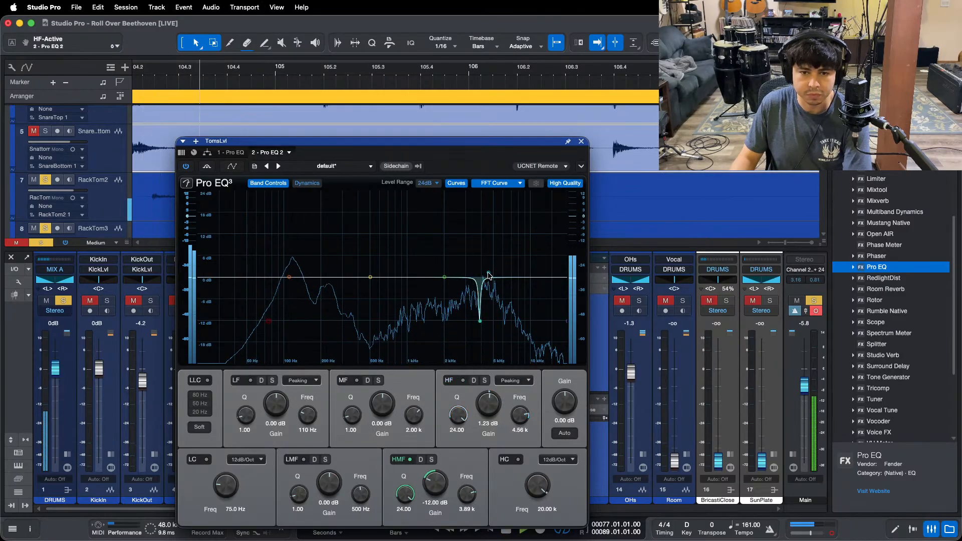
{"action": "left_click_drag", "start_coordinate": [483, 246], "coordinate": [484, 179]}
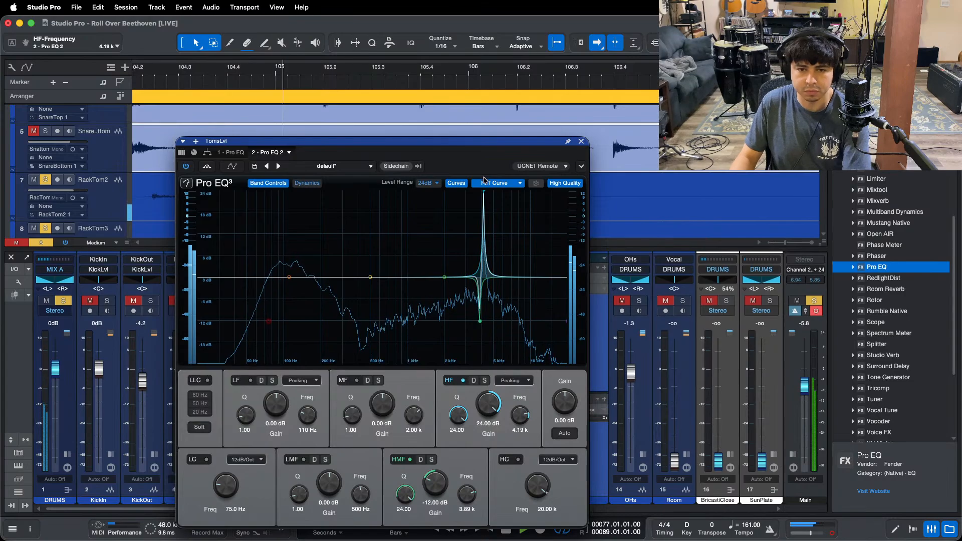
{"action": "left_click_drag", "start_coordinate": [488, 420], "coordinate": [485, 448]}
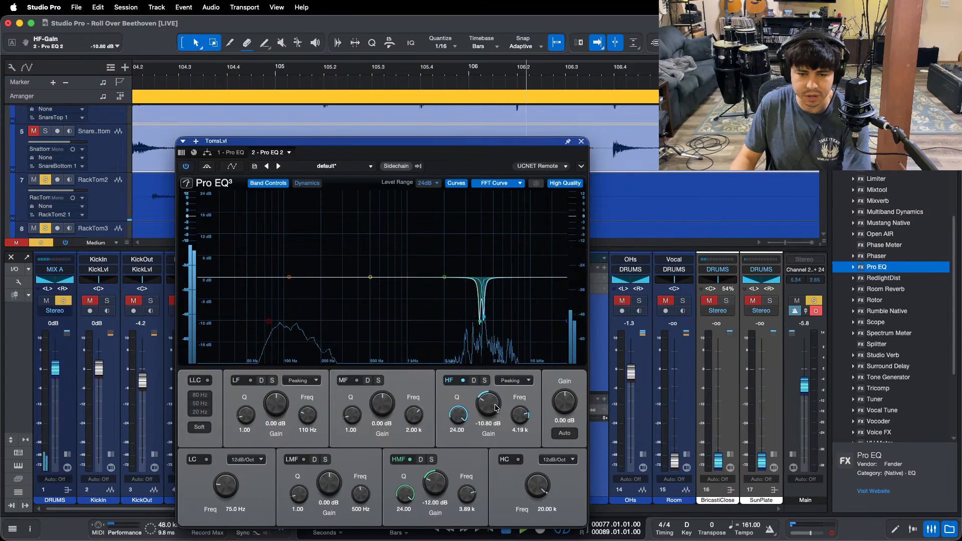
{"action": "scroll", "coordinate": [495, 407], "scroll_direction": "down", "scroll_amount": 2}
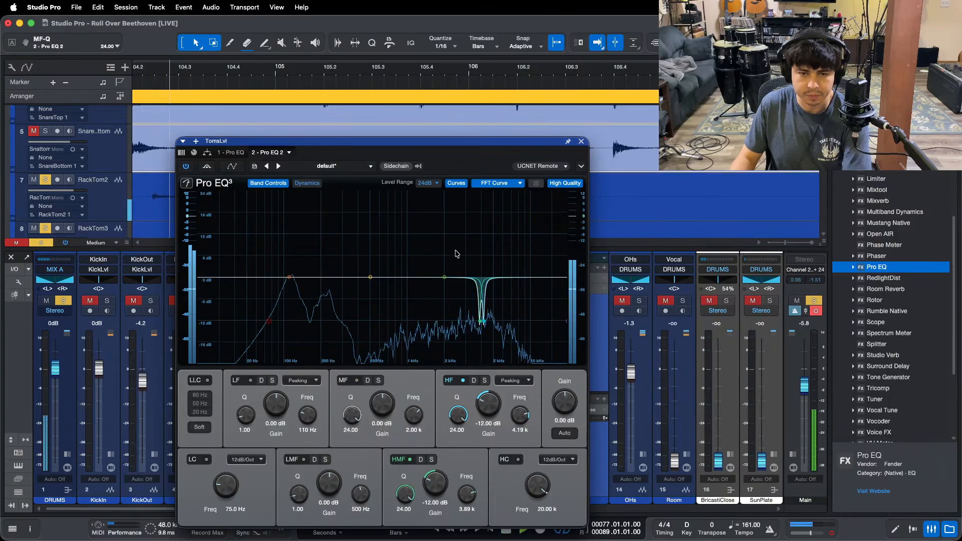
Step: Cut the MF band by 12 dB at 3.41 kHz with a Q of 24, hide the curves and compare the EQ against bypass
{"action": "left_click_drag", "start_coordinate": [441, 277], "coordinate": [473, 171]}
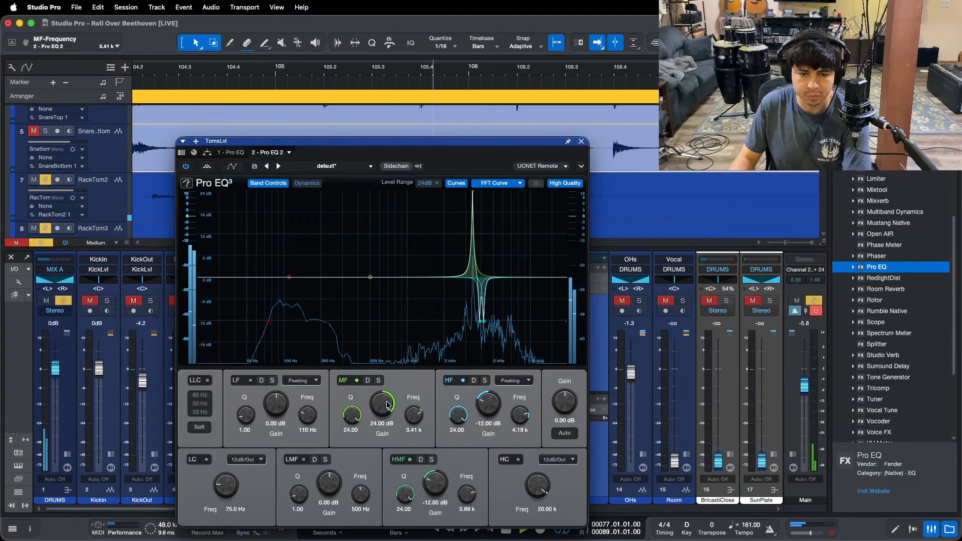
{"action": "left_click_drag", "start_coordinate": [387, 405], "coordinate": [372, 464]}
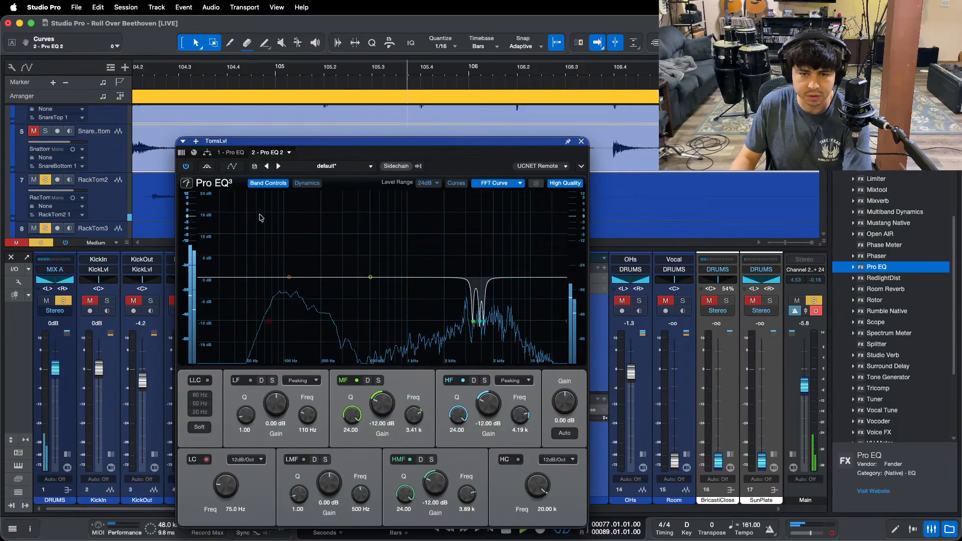
{"action": "left_click", "coordinate": [206, 167]}
{"action": "left_click", "coordinate": [207, 167]}
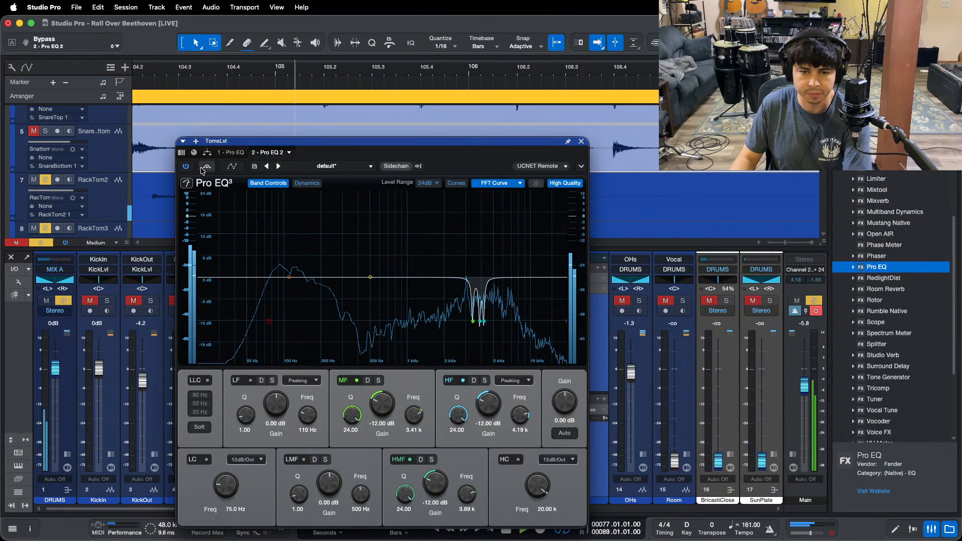
{"action": "left_click", "coordinate": [582, 142]}
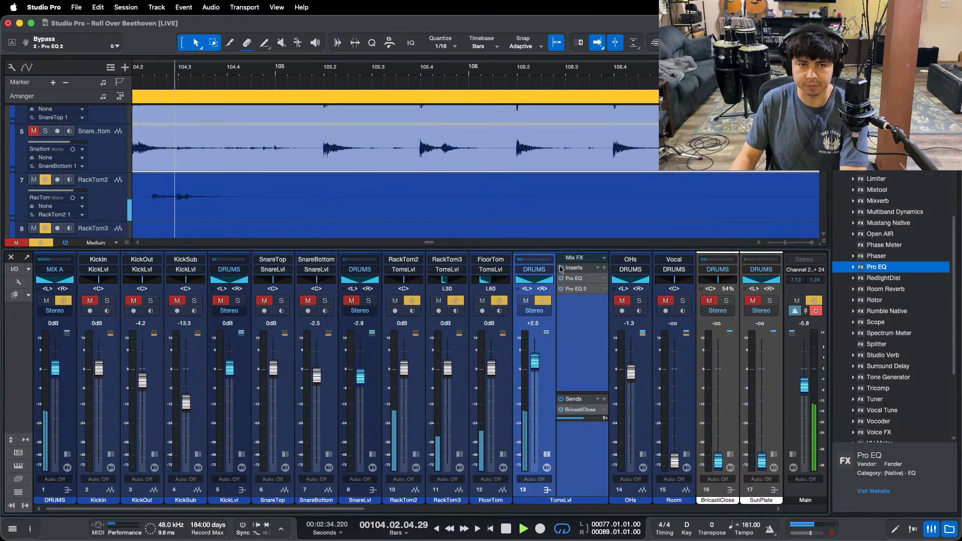
Step: Clear the TomsLvl solo, replay the fill near bar 104 with all drums and raise the TomsLvl fader to +2.9 dB
{"action": "key", "text": "space"}
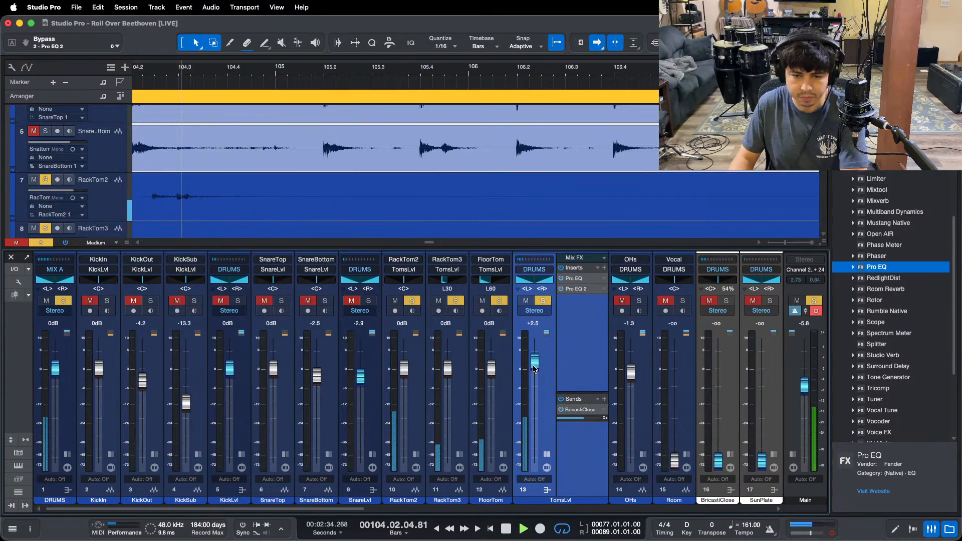
{"action": "left_click_drag", "start_coordinate": [536, 378], "coordinate": [534, 371]}
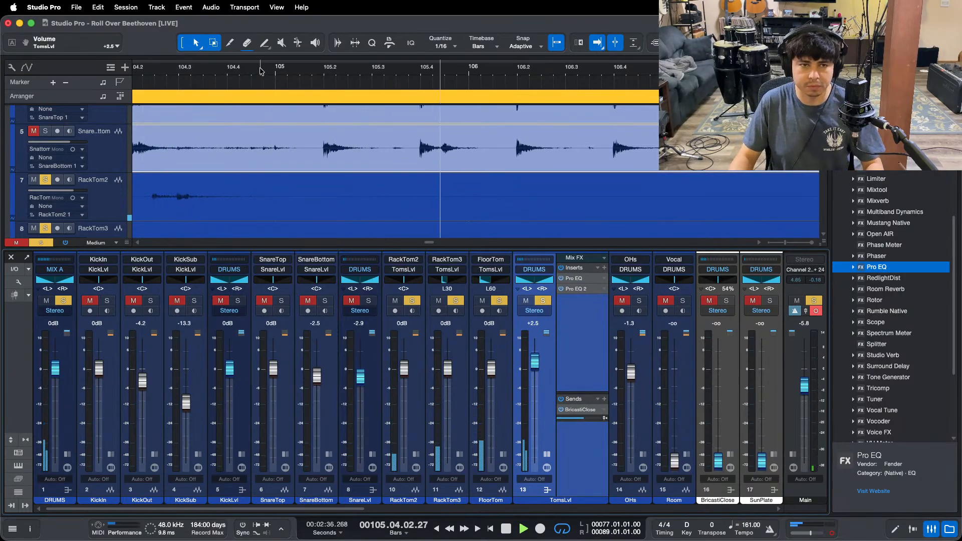
{"action": "key", "text": "s"}
{"action": "key", "text": "w"}
{"action": "key", "text": "w"}
{"action": "key", "text": "w"}
{"action": "left_click", "coordinate": [277, 73]}
{"action": "key", "text": "f"}
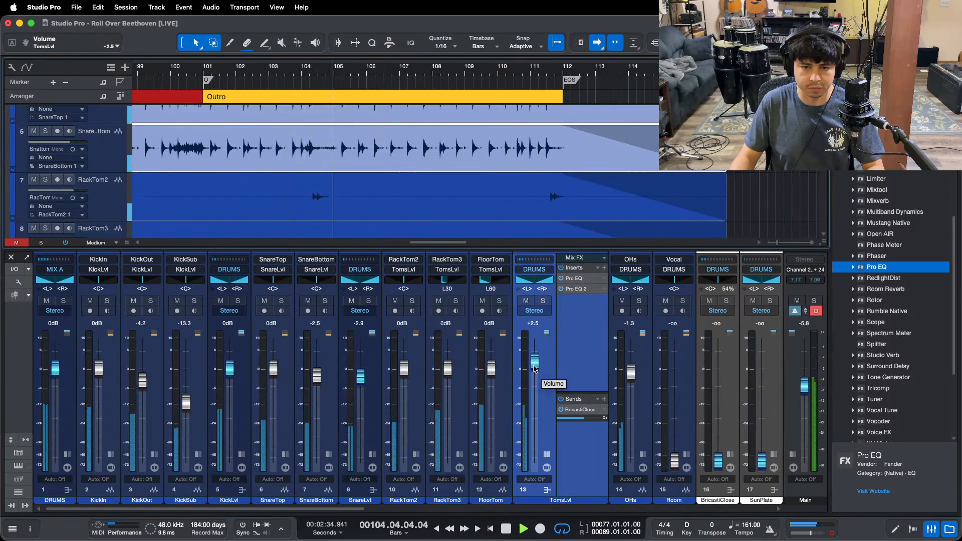
{"action": "left_click_drag", "start_coordinate": [534, 369], "coordinate": [534, 367]}
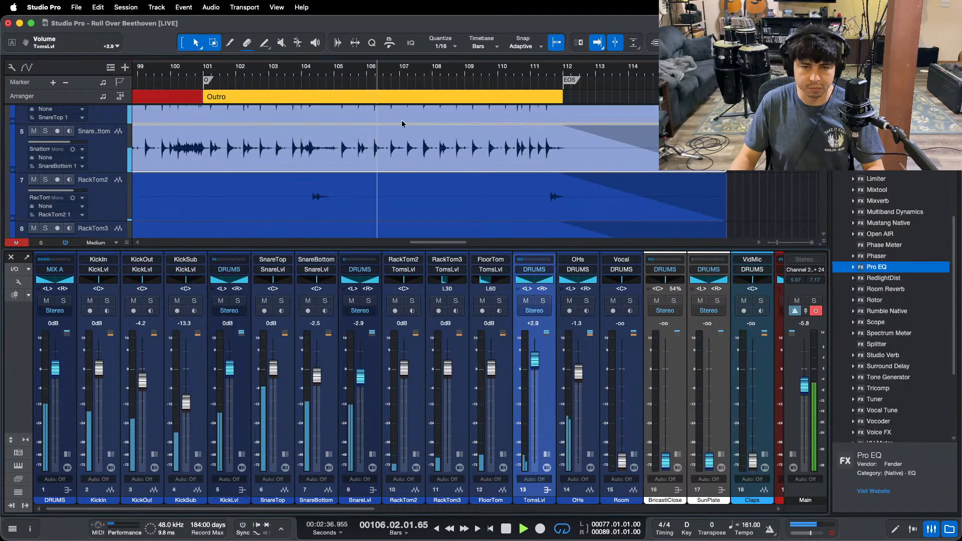
Step: Replay the bar 104 tom fill, and audition the floor tom part in the Bridge with the mixer shown
{"action": "key", "text": "F3"}
{"action": "left_click", "coordinate": [312, 75]}
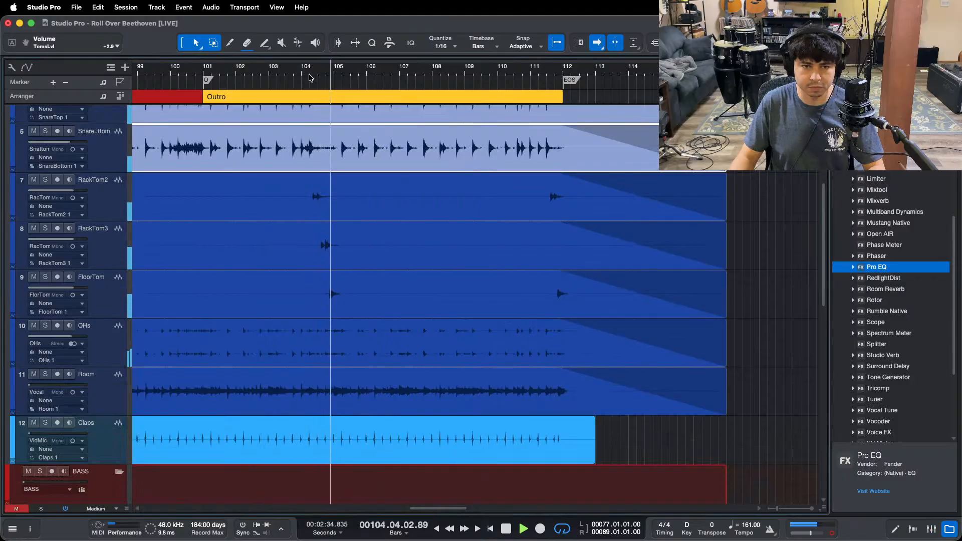
{"action": "key", "text": "w"}
{"action": "key", "text": "w"}
{"action": "key", "text": "w"}
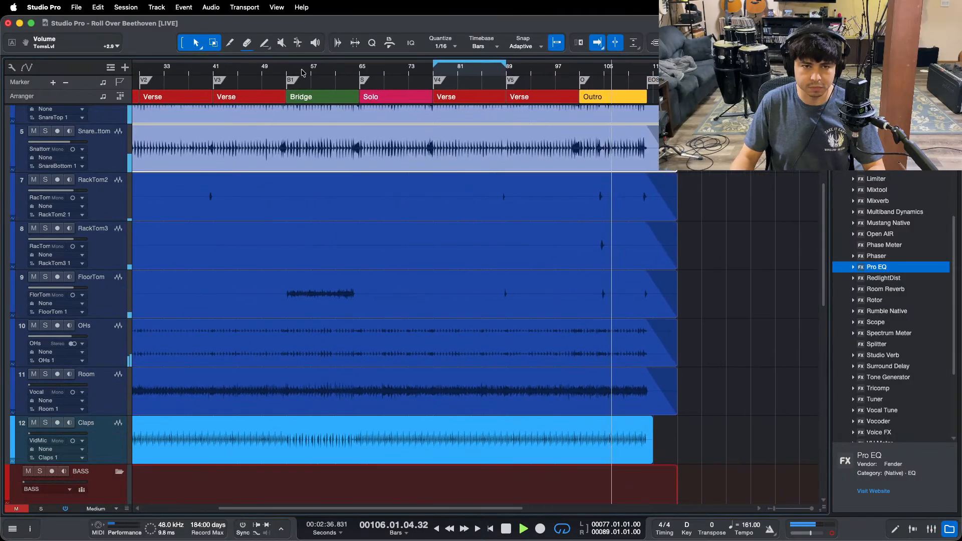
{"action": "left_click", "coordinate": [291, 73]}
{"action": "key", "text": "F3"}
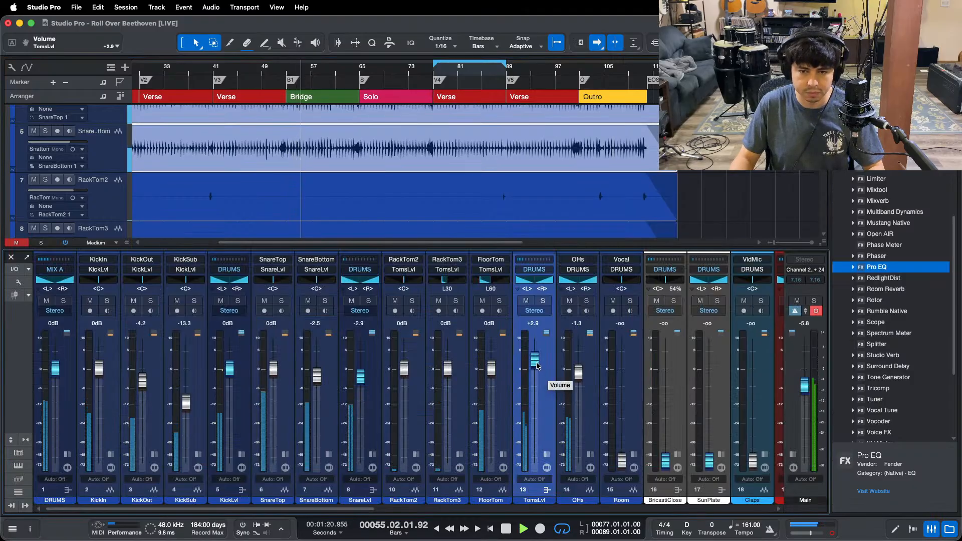
{"action": "left_click", "coordinate": [546, 455]}
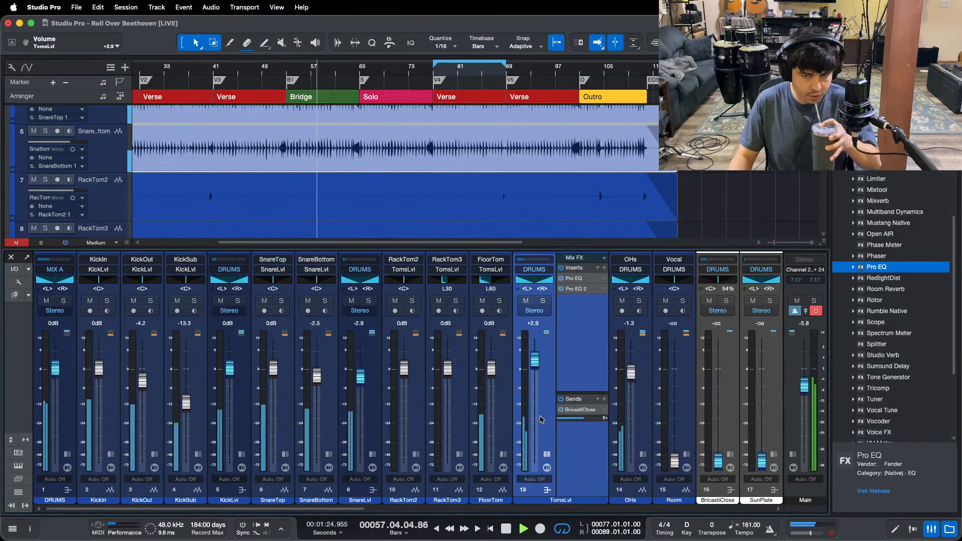
{"action": "left_click", "coordinate": [547, 454]}
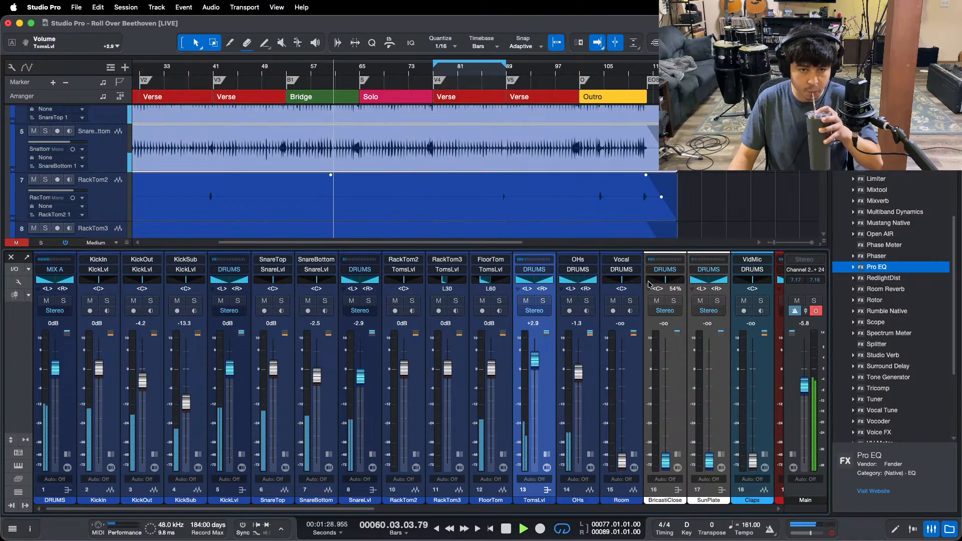
Step: Hide the mixer and audition the rack tom fills near bars 39 and 87
{"action": "key", "text": "F3"}
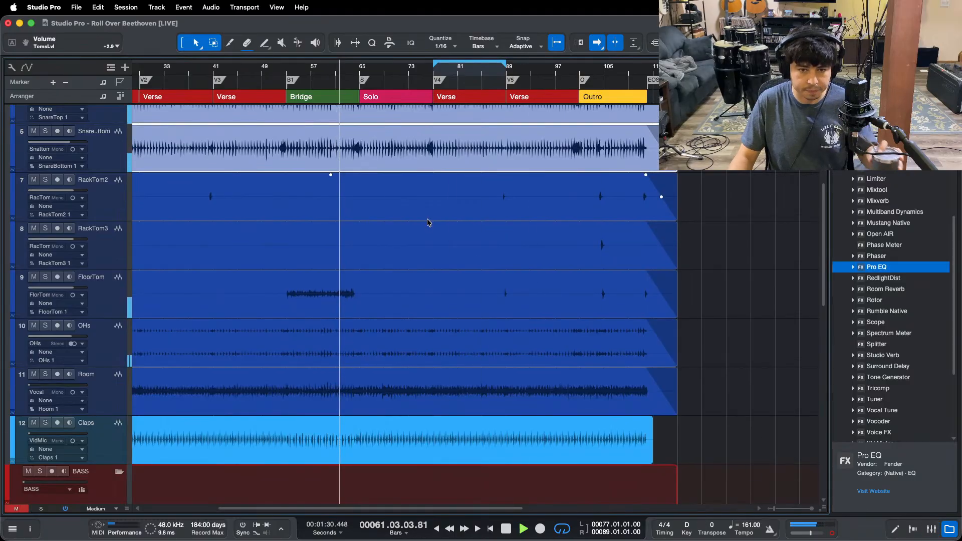
{"action": "left_click", "coordinate": [203, 73]}
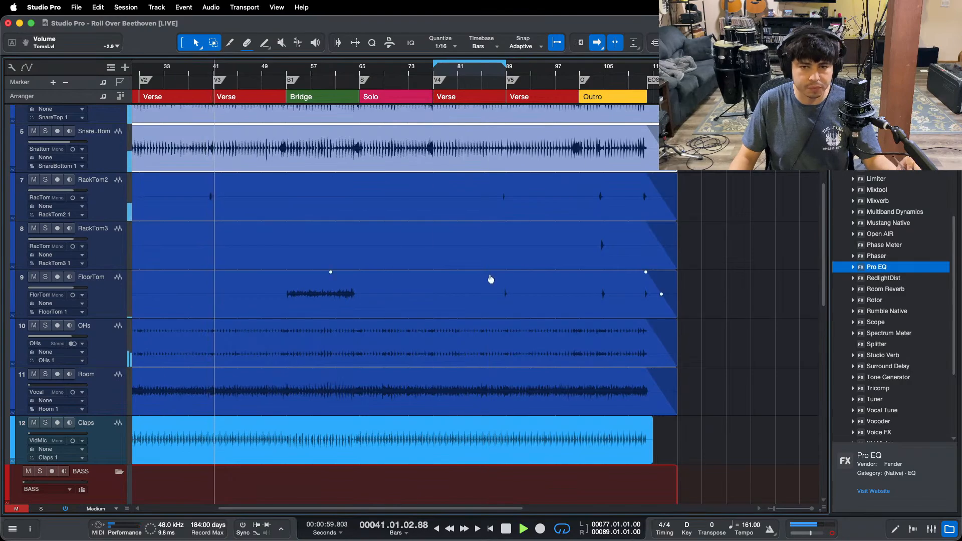
{"action": "left_click", "coordinate": [496, 76]}
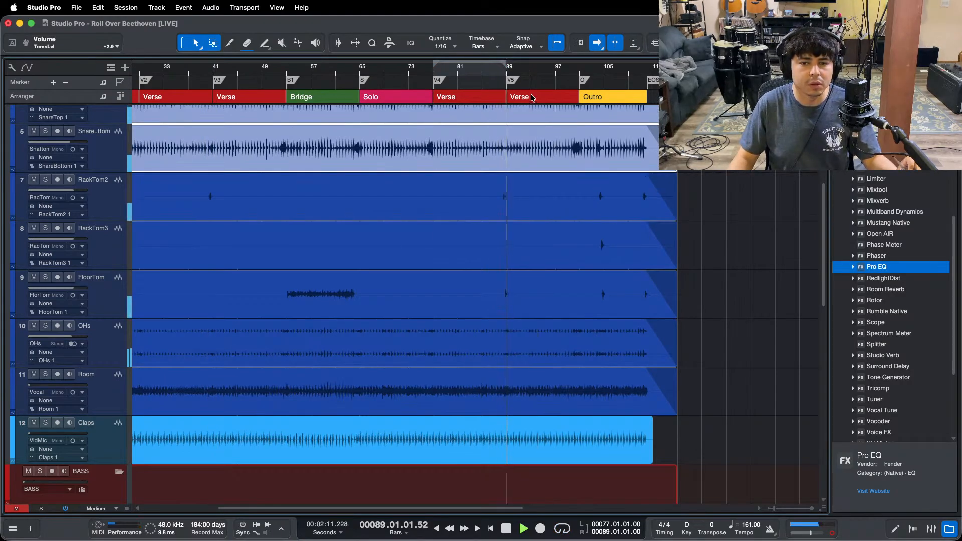
Step: Stop the bar 89 playback, replay the drums from bar 77 and show the mixer
{"action": "key", "text": "space"}
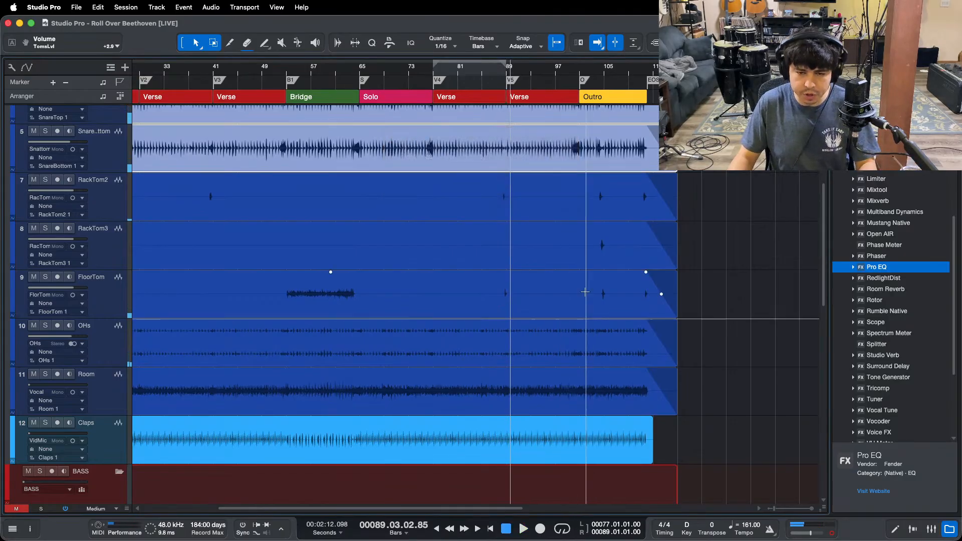
{"action": "key", "text": "space"}
{"action": "scroll", "coordinate": [522, 368], "scroll_direction": "down", "scroll_amount": 12}
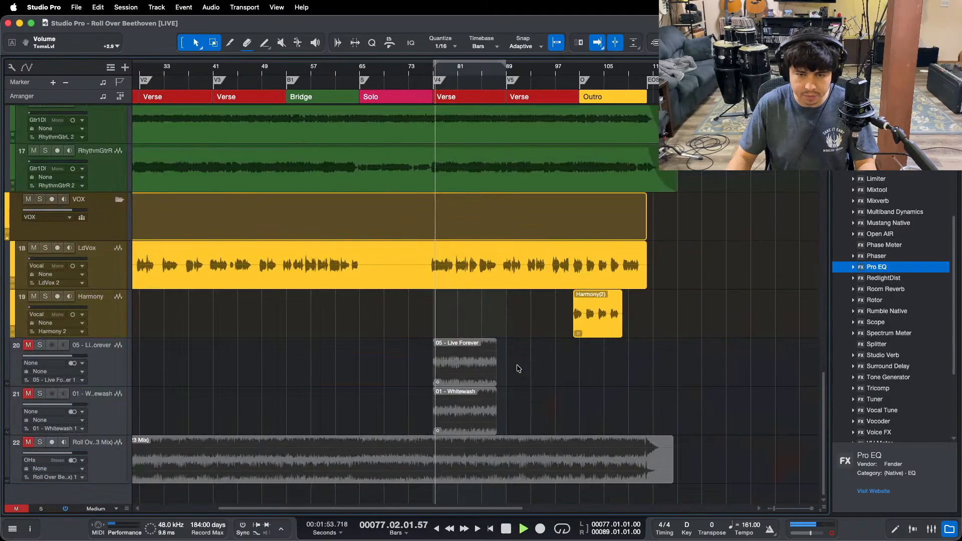
{"action": "key", "text": "F3"}
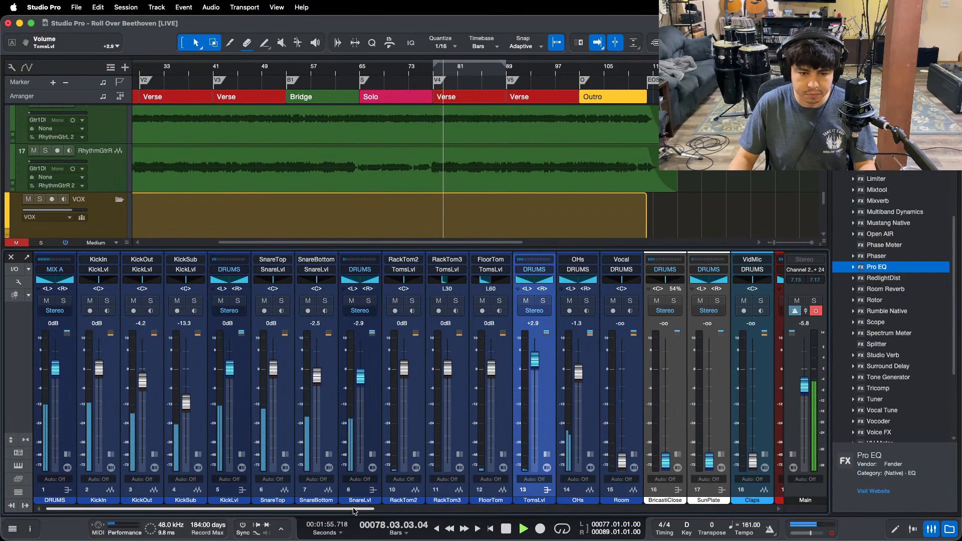
Step: Set the Room channel's fader to 0 dB and expand the channel to show its inserts
{"action": "scroll", "coordinate": [428, 512], "scroll_direction": "right", "scroll_amount": 2}
{"action": "left_click_drag", "start_coordinate": [428, 512], "coordinate": [455, 511]}
{"action": "left_click", "coordinate": [406, 460], "text": "super"}
{"action": "left_click", "coordinate": [417, 455]}
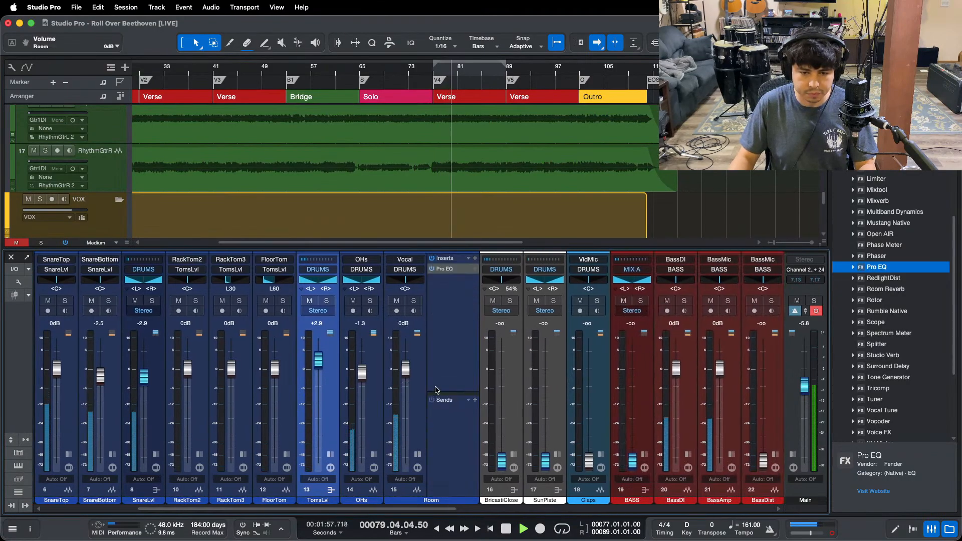
Step: Solo the Room channel, open its Pro EQ and move the EQ window clear of the channel
{"action": "left_click", "coordinate": [436, 389]}
{"action": "key", "text": "s"}
{"action": "left_click", "coordinate": [450, 270]}
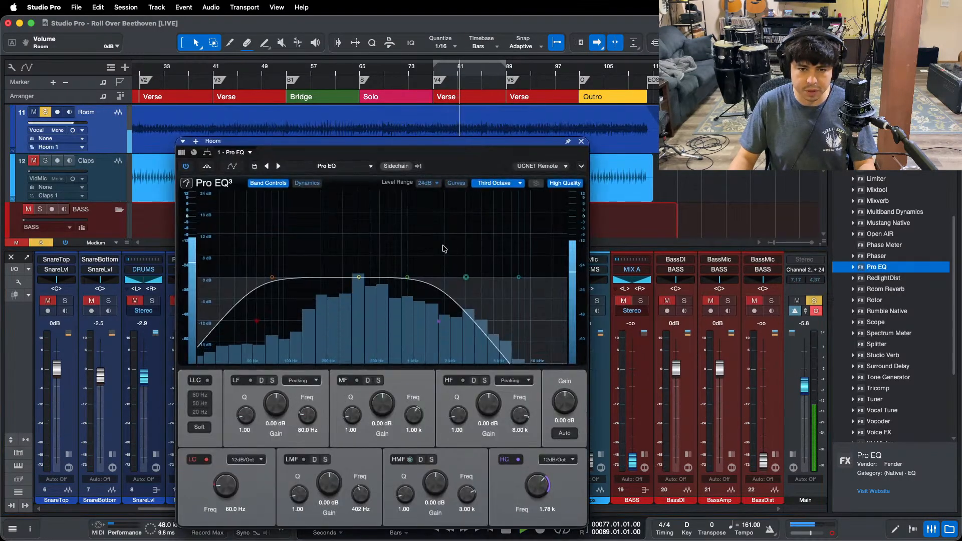
{"action": "left_click_drag", "start_coordinate": [458, 165], "coordinate": [517, 154]}
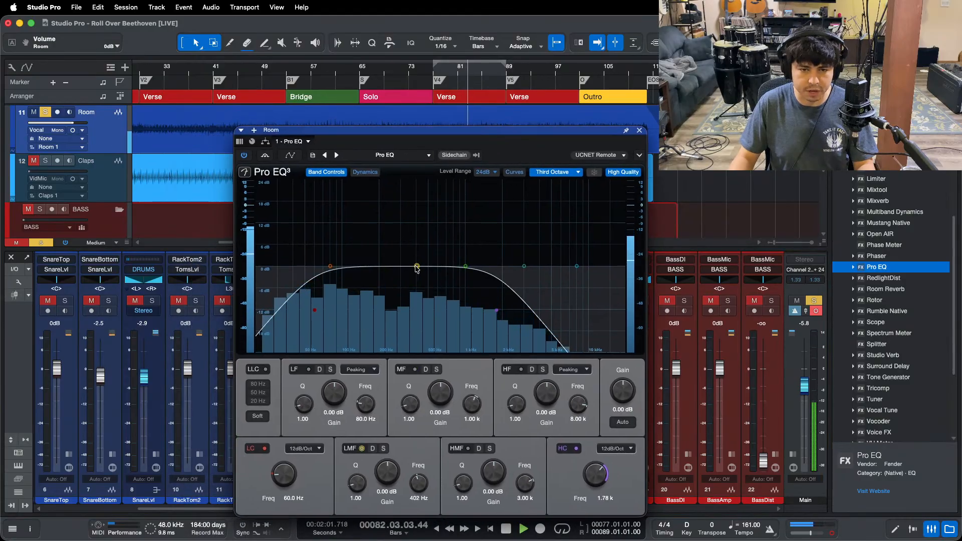
Step: Cut the Room EQ's LMF band by 22.56 dB at 402 Hz, replay from bar 77 and close the EQ
{"action": "left_click_drag", "start_coordinate": [389, 467], "coordinate": [390, 469]}
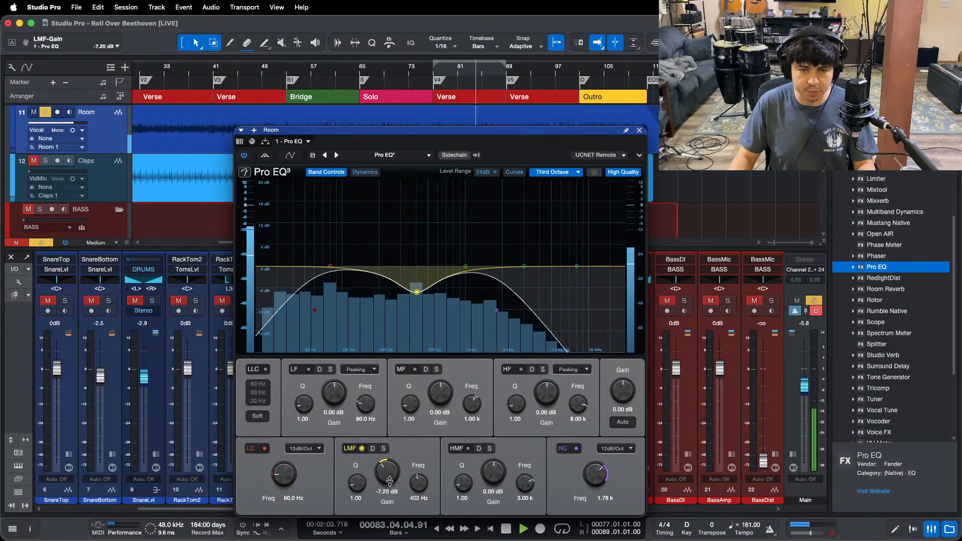
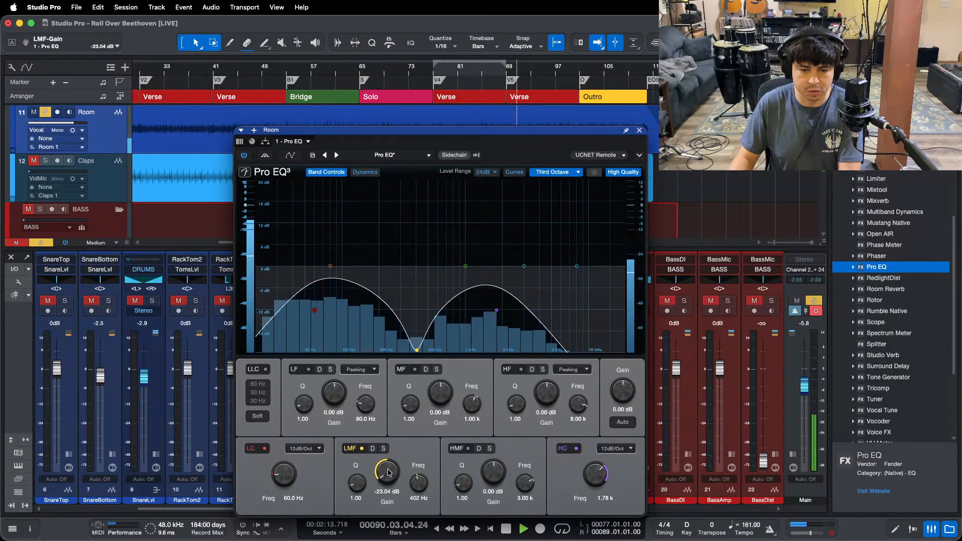
{"action": "key", "text": "space"}
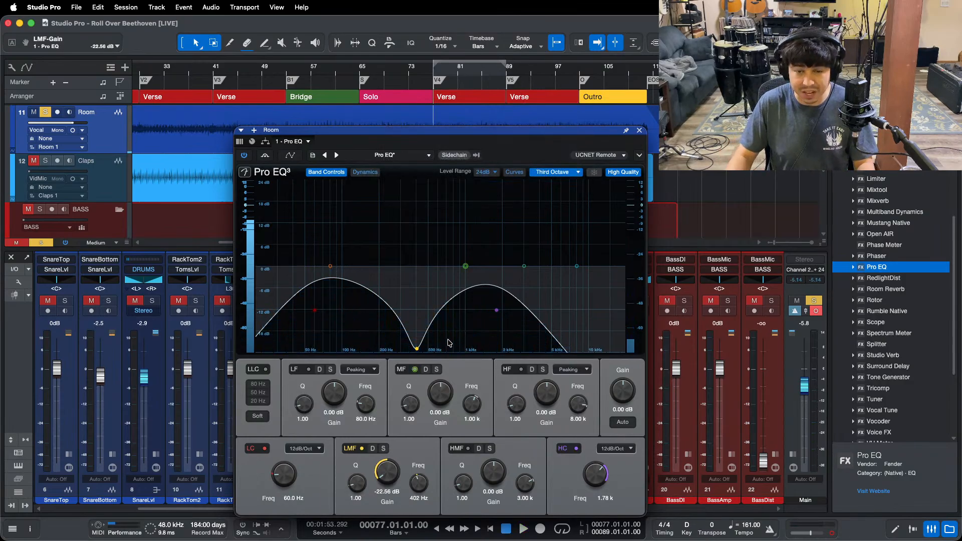
{"action": "key", "text": "space"}
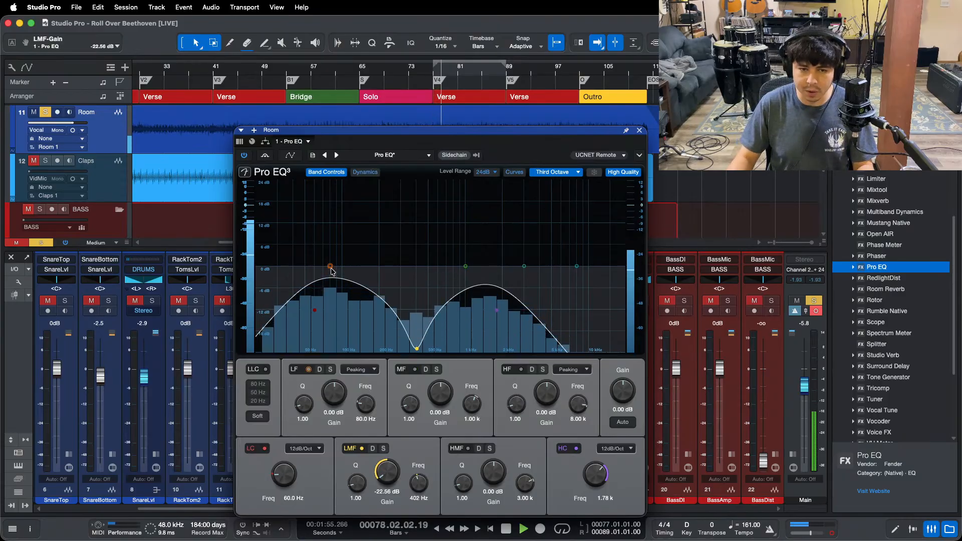
{"action": "left_click", "coordinate": [639, 131]}
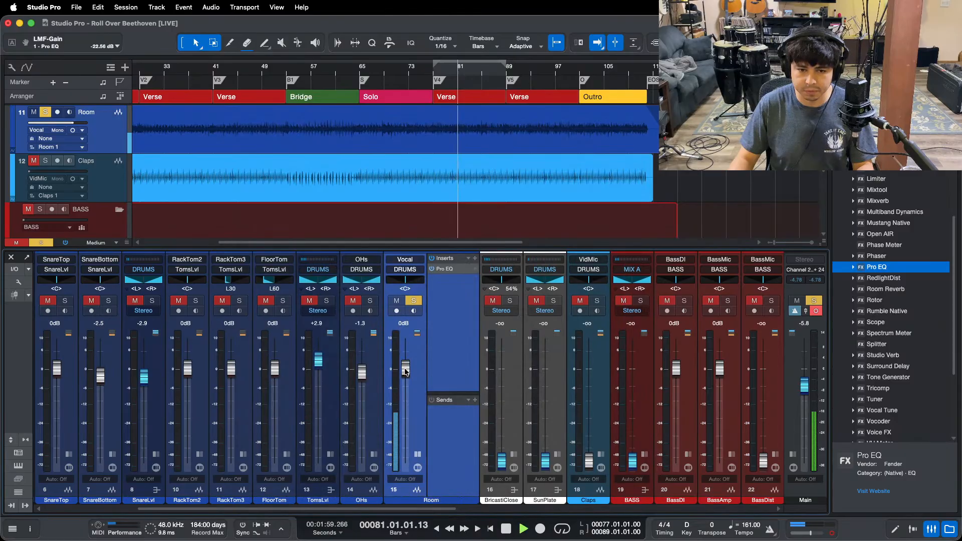
Step: Lower the Room fader to -32.4 dB, clear its solo and replay the full kit from bar 77
{"action": "scroll", "coordinate": [405, 371], "scroll_direction": "left", "scroll_amount": 5}
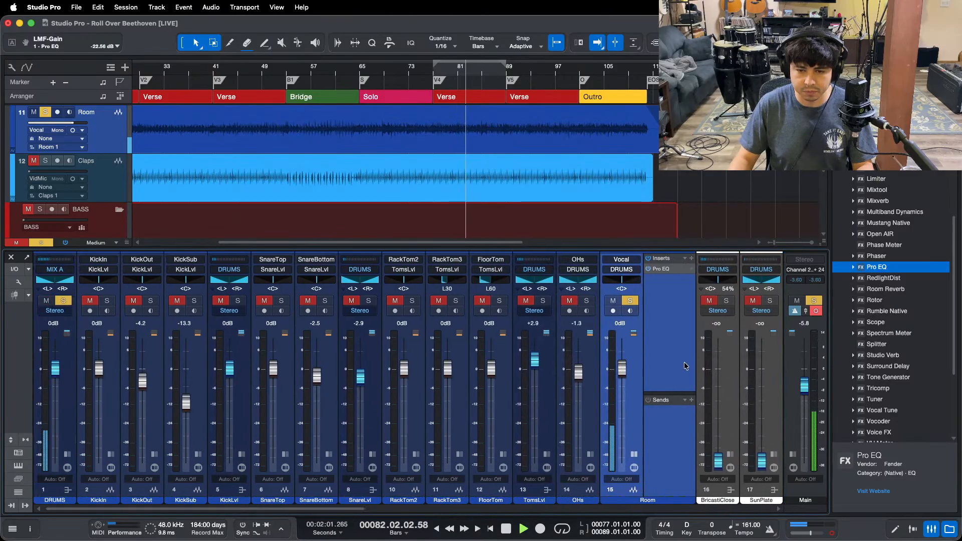
{"action": "left_click_drag", "start_coordinate": [622, 368], "coordinate": [618, 432]}
{"action": "key", "text": "shift+s"}
{"action": "key", "text": "KP_1"}
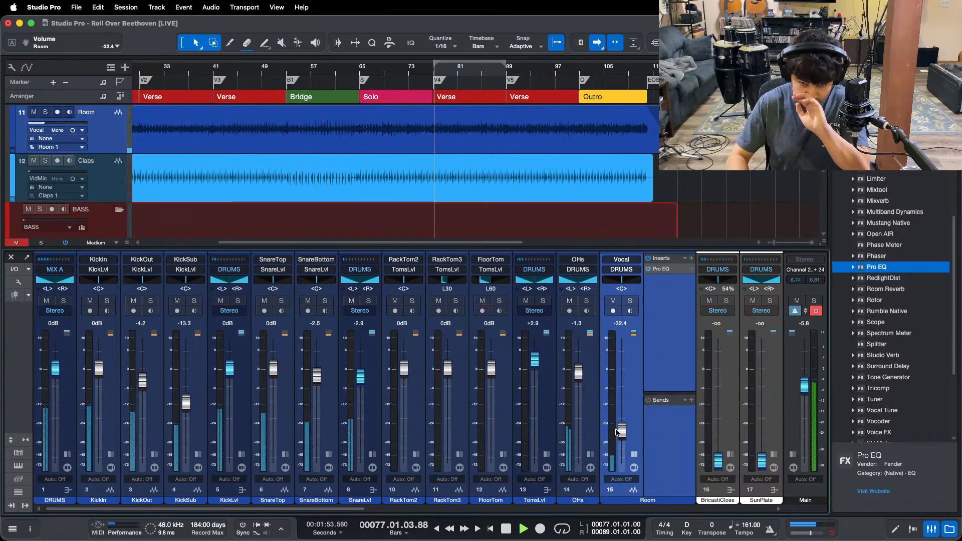
Step: Set the OHs fader to -1.7 dB and raise the Room fader to -6.7 dB
{"action": "left_click_drag", "start_coordinate": [579, 372], "coordinate": [579, 374]}
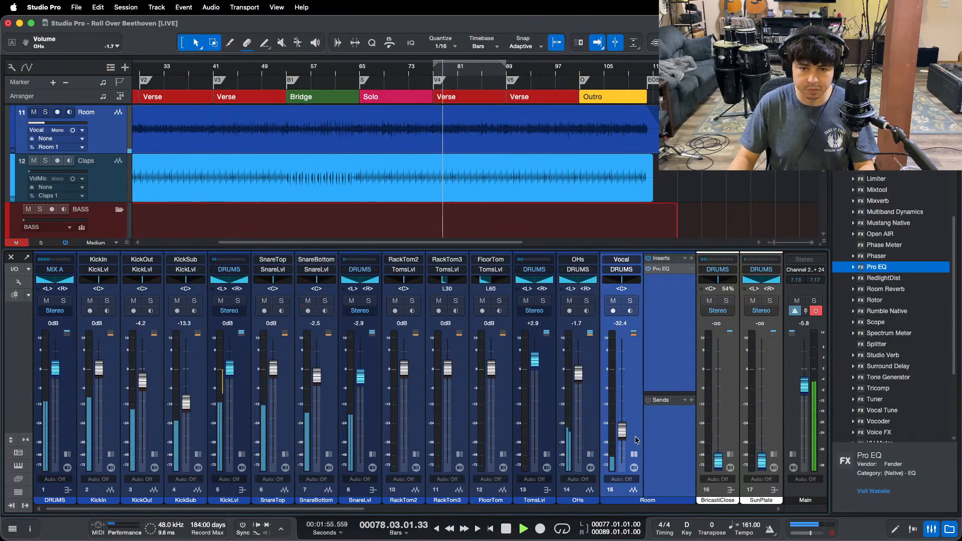
{"action": "left_click_drag", "start_coordinate": [622, 434], "coordinate": [625, 415]}
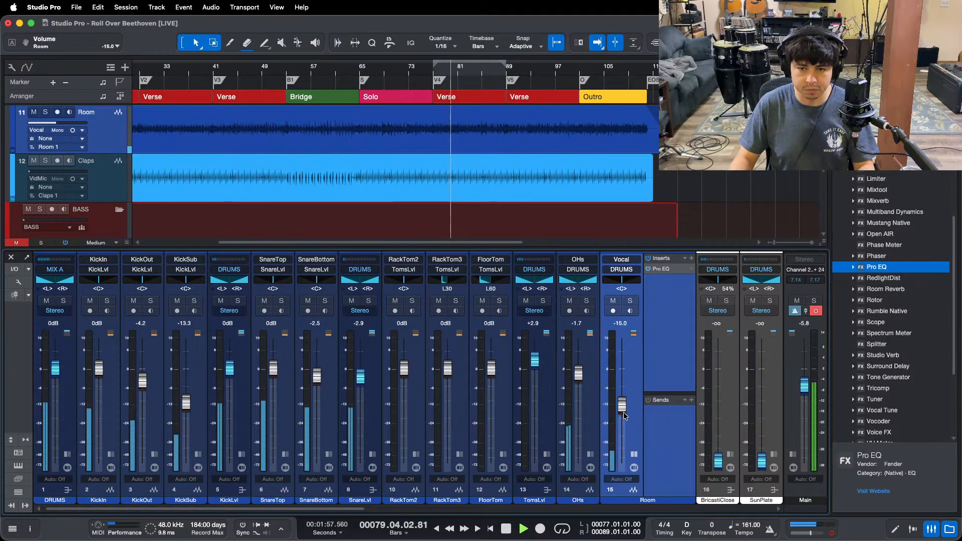
{"action": "scroll", "coordinate": [625, 415], "scroll_direction": "up", "scroll_amount": 5}
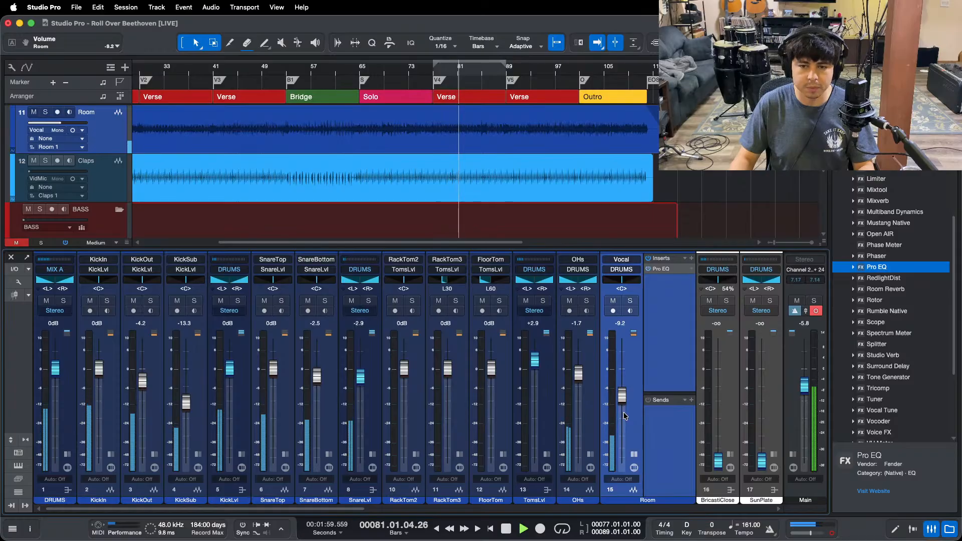
{"action": "scroll", "coordinate": [625, 415], "scroll_direction": "up", "scroll_amount": 1}
{"action": "scroll", "coordinate": [625, 415], "scroll_direction": "up", "scroll_amount": 1}
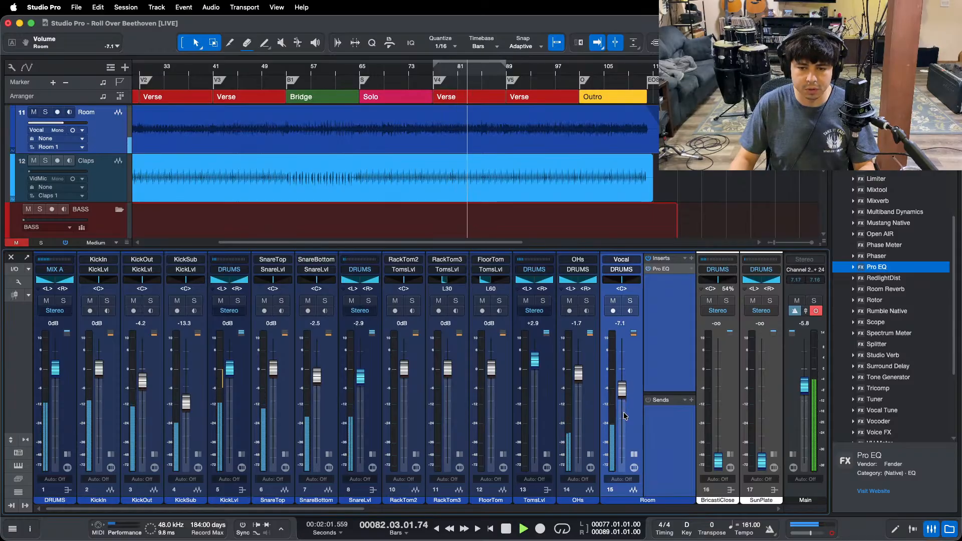
{"action": "scroll", "coordinate": [625, 415], "scroll_direction": "up", "scroll_amount": 1}
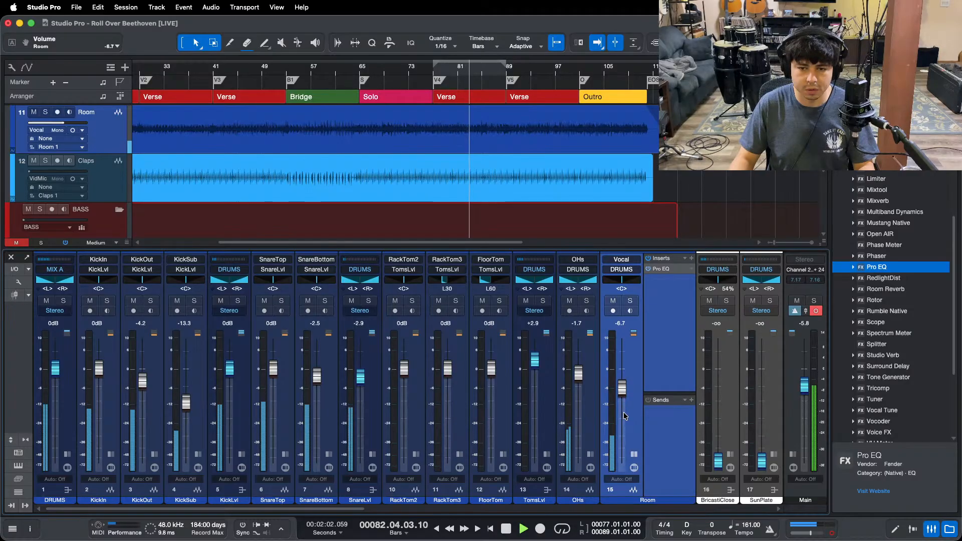
Step: Compare the drums from bar 77 with the Room muted and unmuted, and raise its fader to -6.3 dB
{"action": "left_click", "coordinate": [613, 301]}
{"action": "key", "text": "KP_1"}
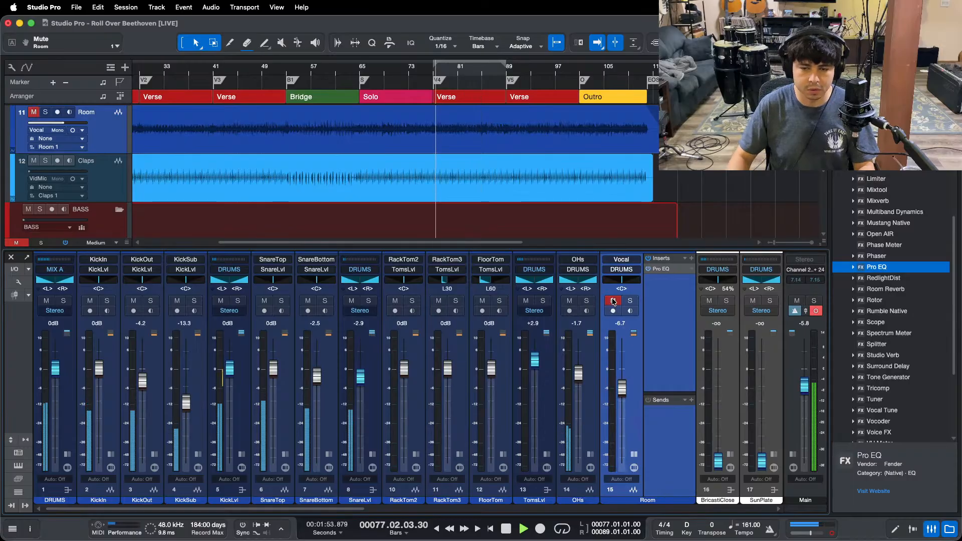
{"action": "left_click", "coordinate": [613, 301]}
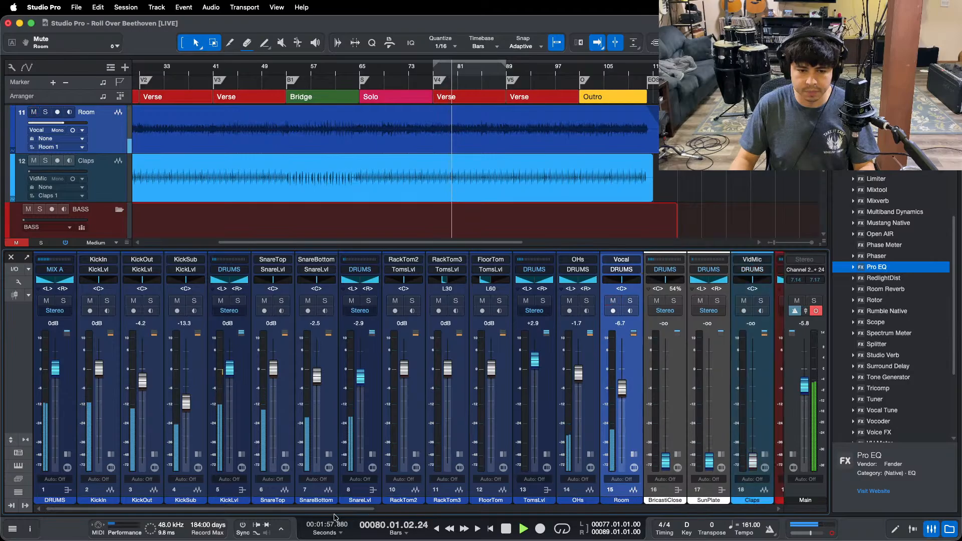
{"action": "left_click_drag", "start_coordinate": [333, 509], "coordinate": [422, 510]}
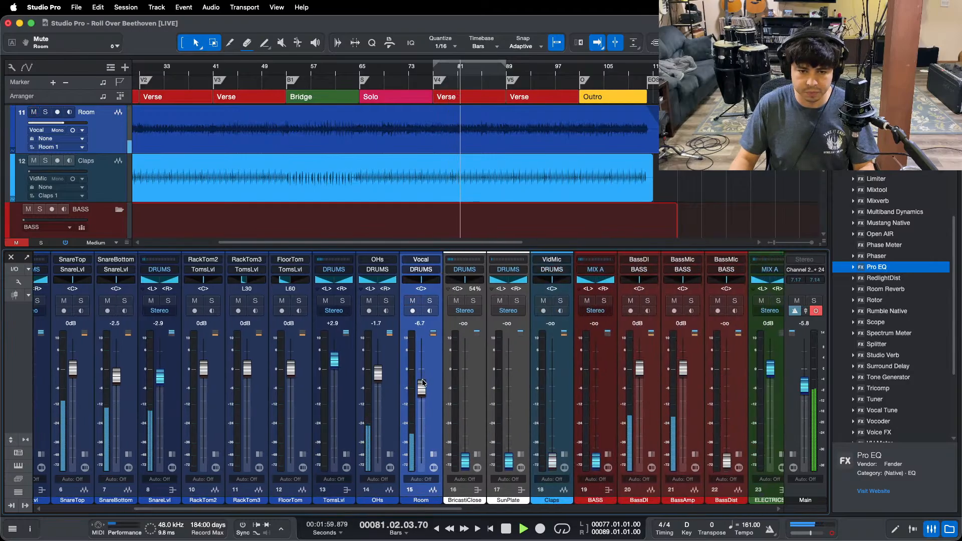
{"action": "left_click_drag", "start_coordinate": [421, 387], "coordinate": [423, 384]}
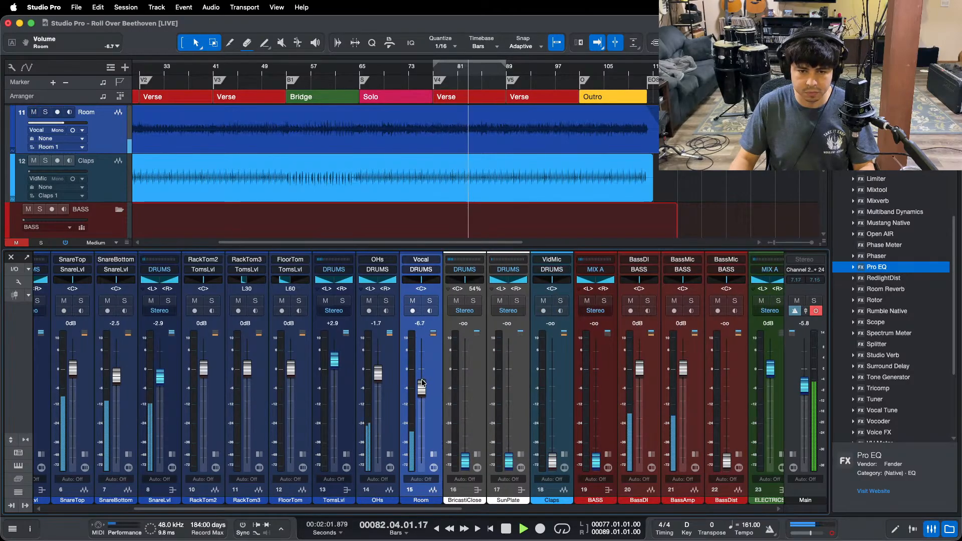
Step: Set the BricastiClose fader to 0 dB, expand the channel and show its Open AIR insert's parameters
{"action": "left_click", "coordinate": [465, 463], "text": "alt"}
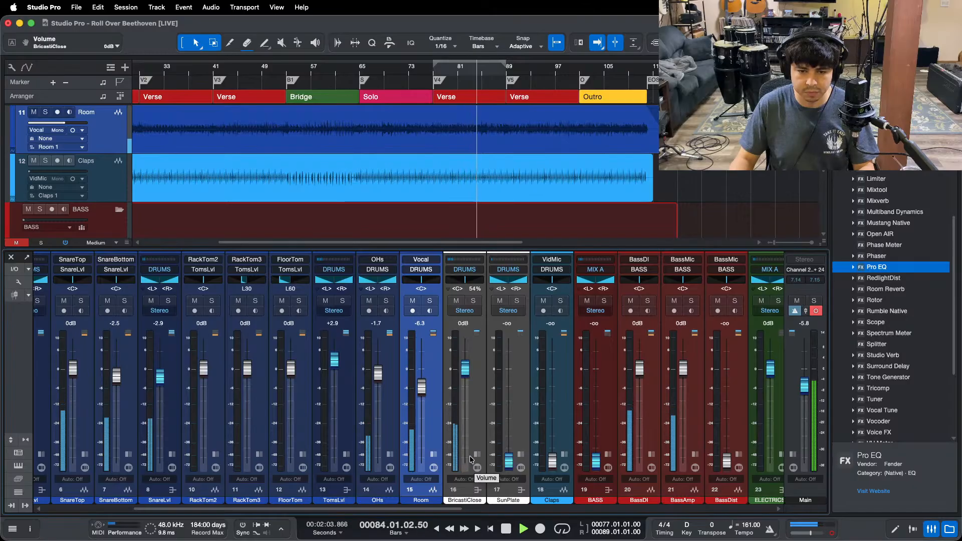
{"action": "left_click_drag", "start_coordinate": [406, 507], "coordinate": [317, 507]}
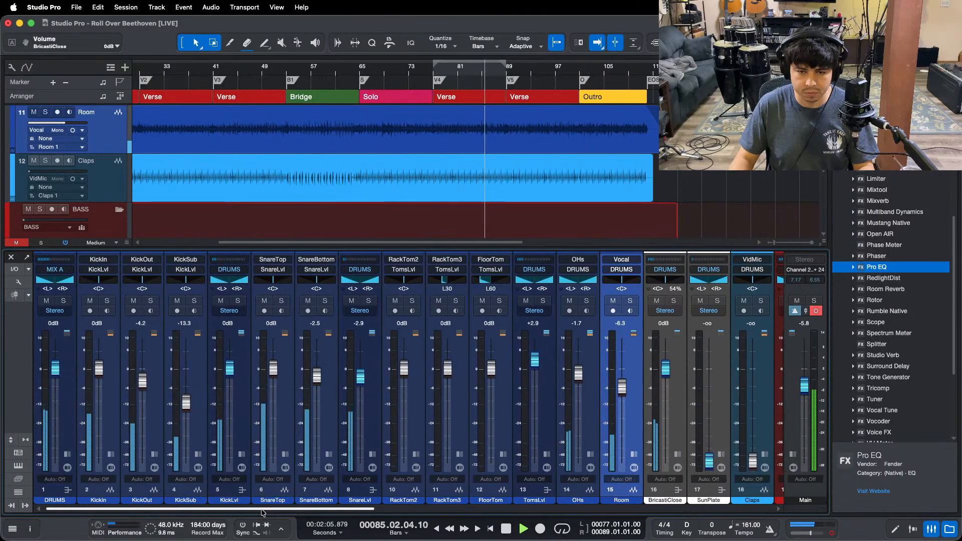
{"action": "left_click", "coordinate": [677, 455]}
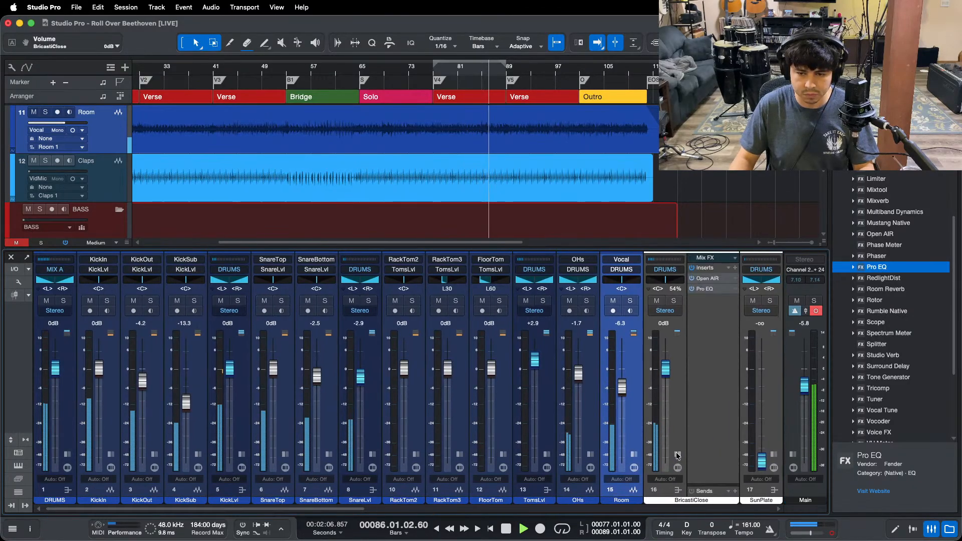
{"action": "left_click", "coordinate": [707, 278]}
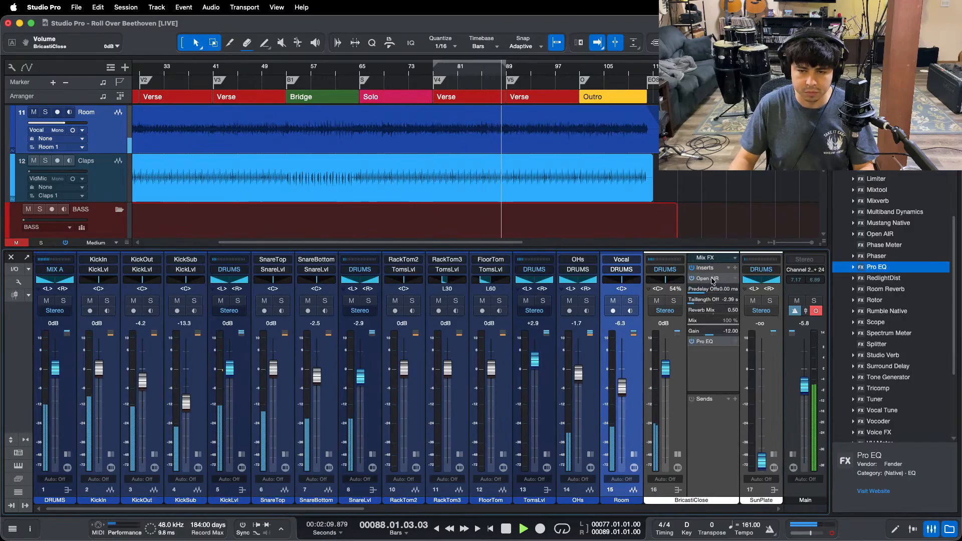
Step: Compare the BricastiClose channel's sound with its Open AIR reverb bypassed and active, and raise the channel's fader to +3.3 dB
{"action": "double_click", "coordinate": [712, 278]}
{"action": "left_click", "coordinate": [711, 279]}
{"action": "left_click", "coordinate": [711, 280]}
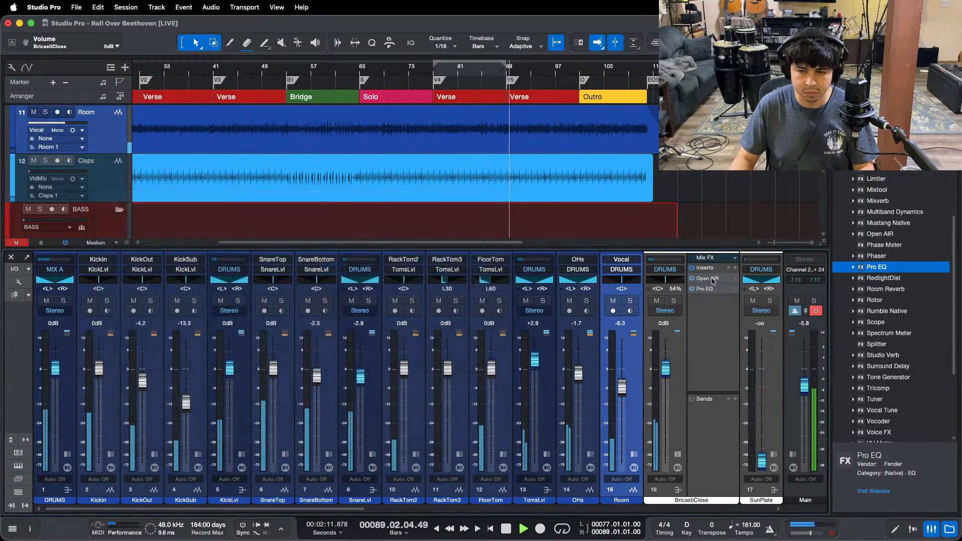
{"action": "left_click", "coordinate": [711, 280]}
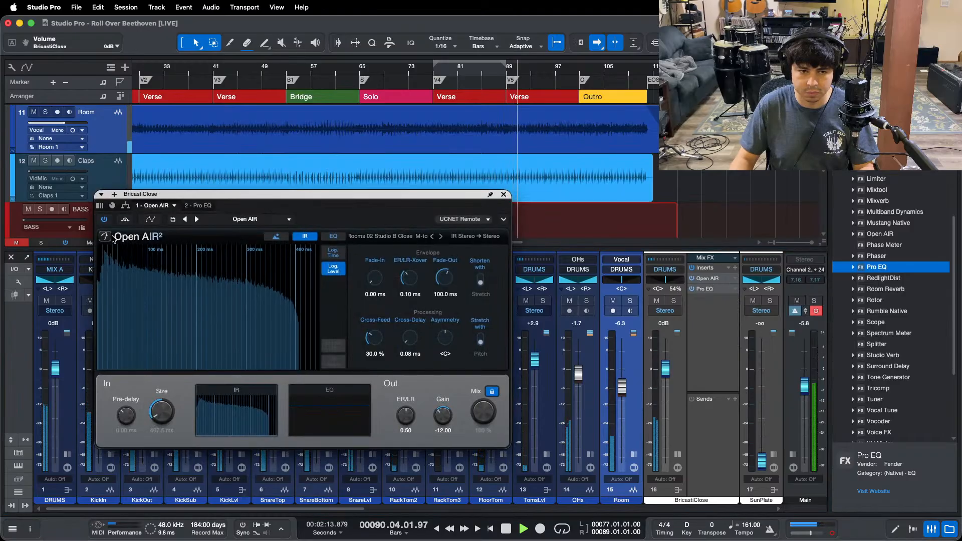
{"action": "left_click", "coordinate": [125, 220]}
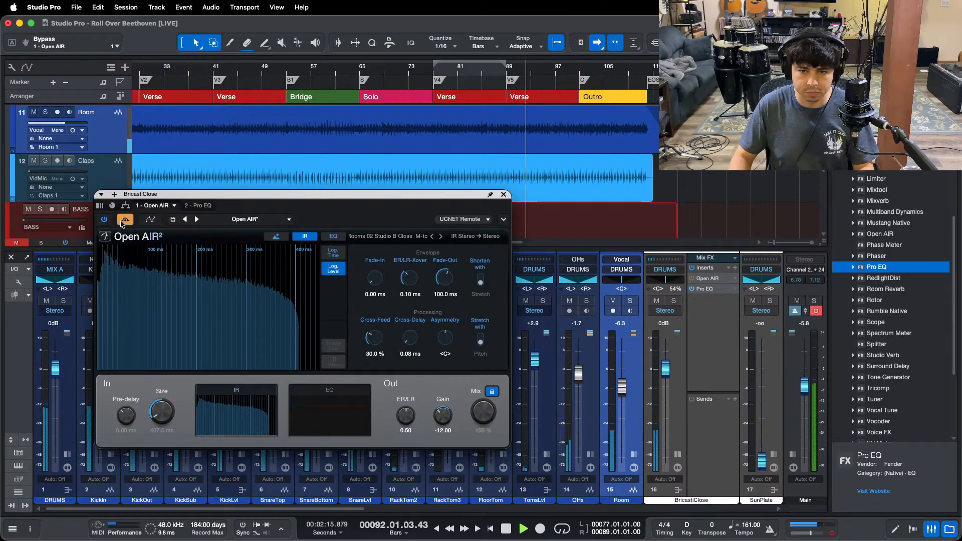
{"action": "left_click", "coordinate": [122, 223]}
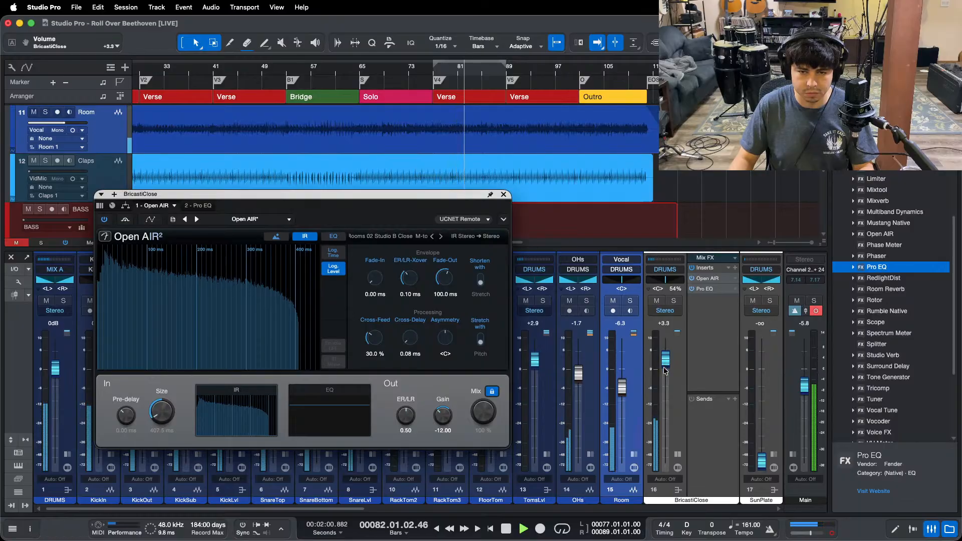
{"action": "left_click", "coordinate": [505, 195]}
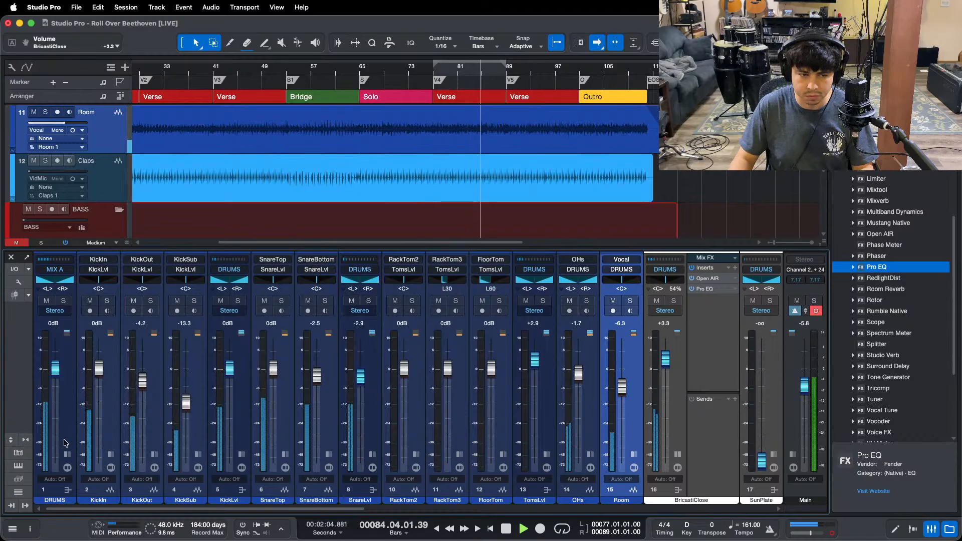
Step: Set the ceiling of the Limiter on the DRUMS bus to -9.00 dB and close the plug-in
{"action": "left_click", "coordinate": [67, 489]}
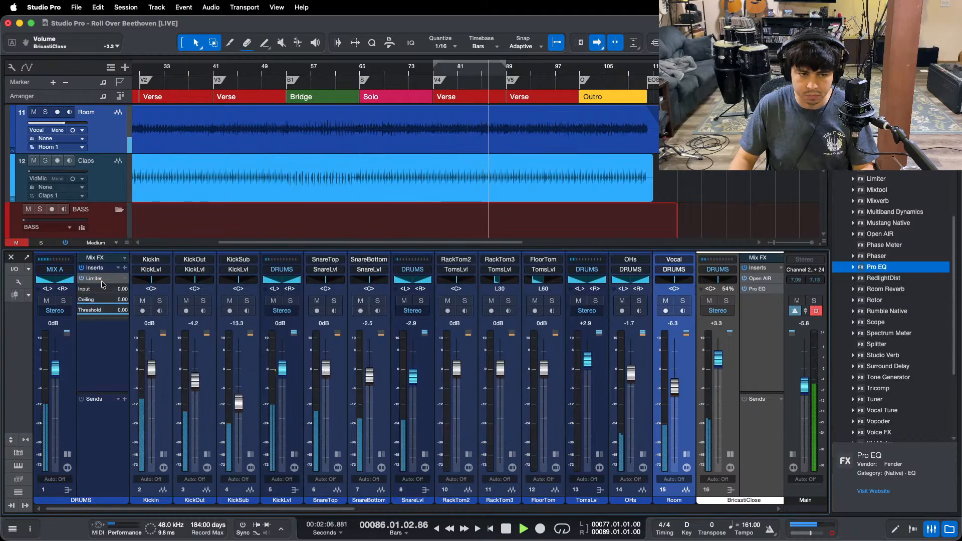
{"action": "left_click", "coordinate": [102, 285]}
{"action": "double_click", "coordinate": [102, 281]}
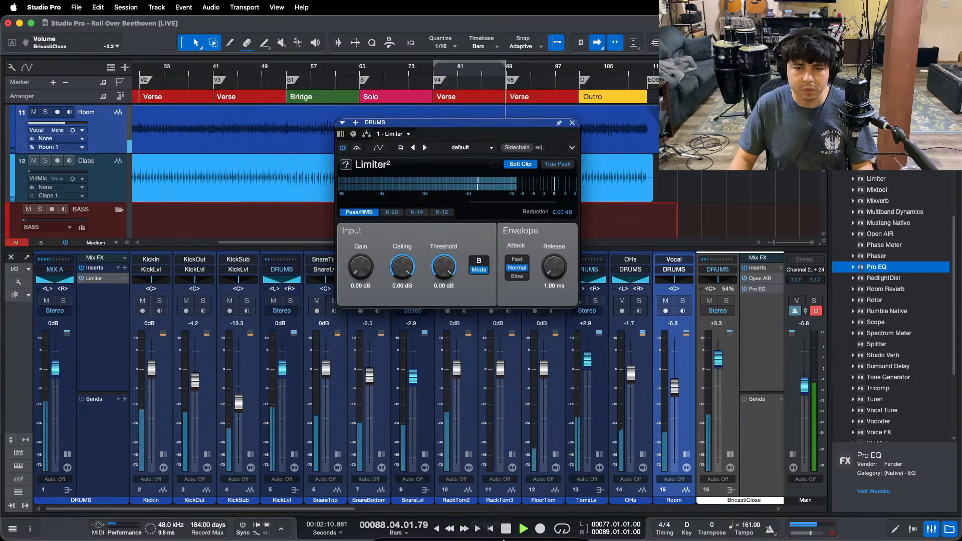
{"action": "left_click", "coordinate": [524, 533]}
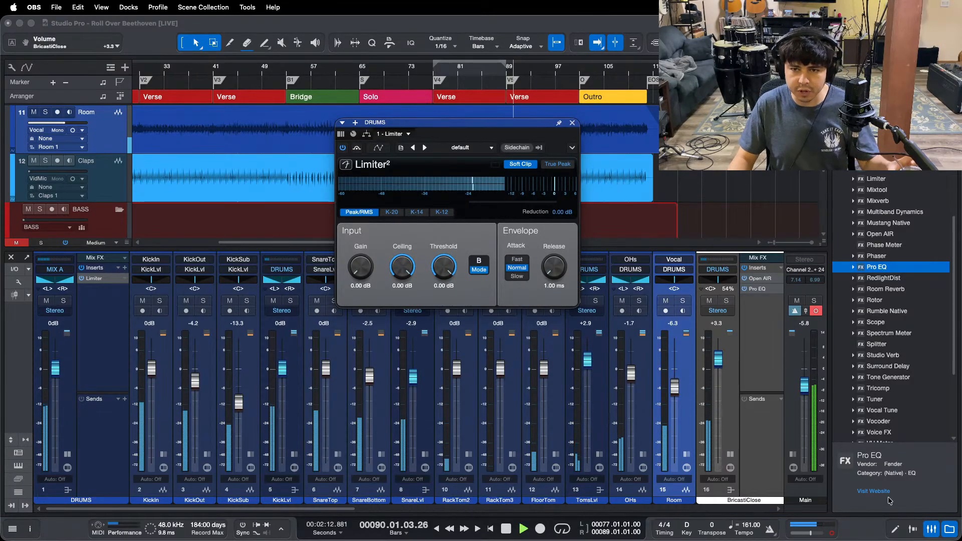
{"action": "left_click", "coordinate": [914, 490]}
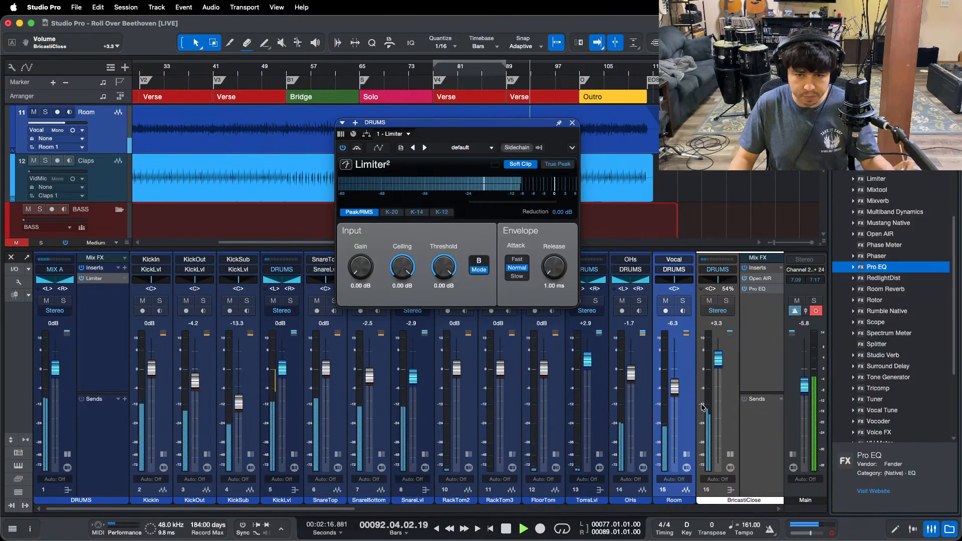
{"action": "double_click", "coordinate": [404, 286]}
{"action": "key", "text": "Return"}
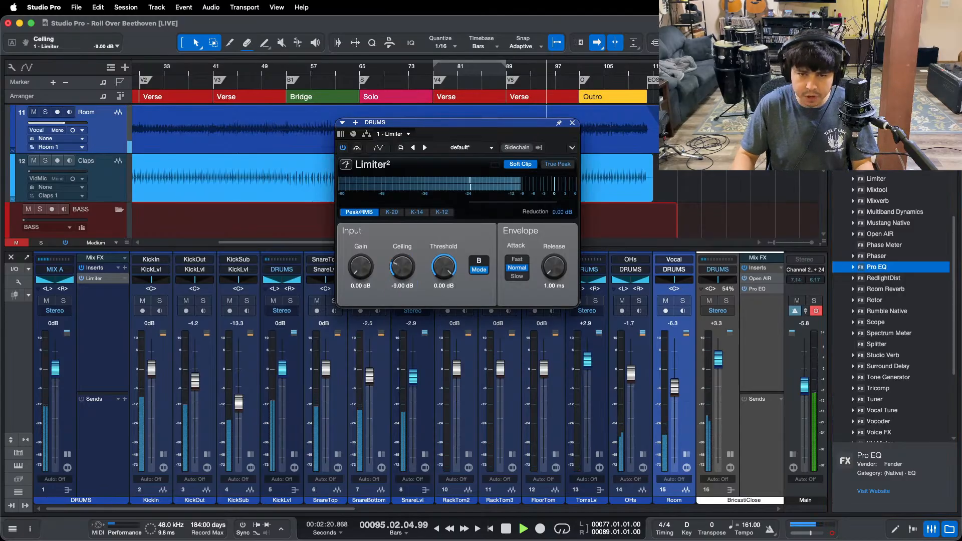
{"action": "left_click", "coordinate": [573, 124]}
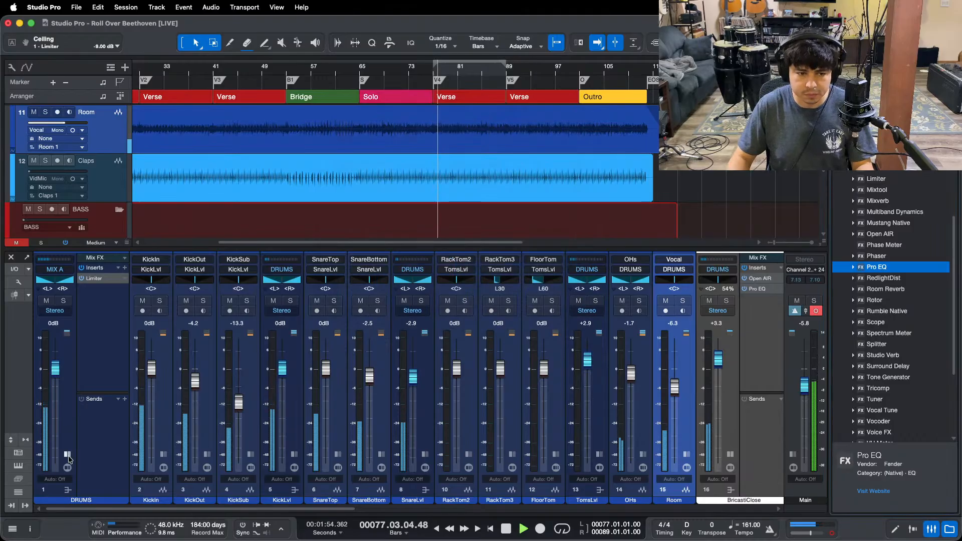
Step: Collapse the BricastiClose channel's insert section and lower the OHs fader to -2.1 dB
{"action": "left_click", "coordinate": [139, 508]}
{"action": "left_click_drag", "start_coordinate": [139, 508], "coordinate": [271, 481]}
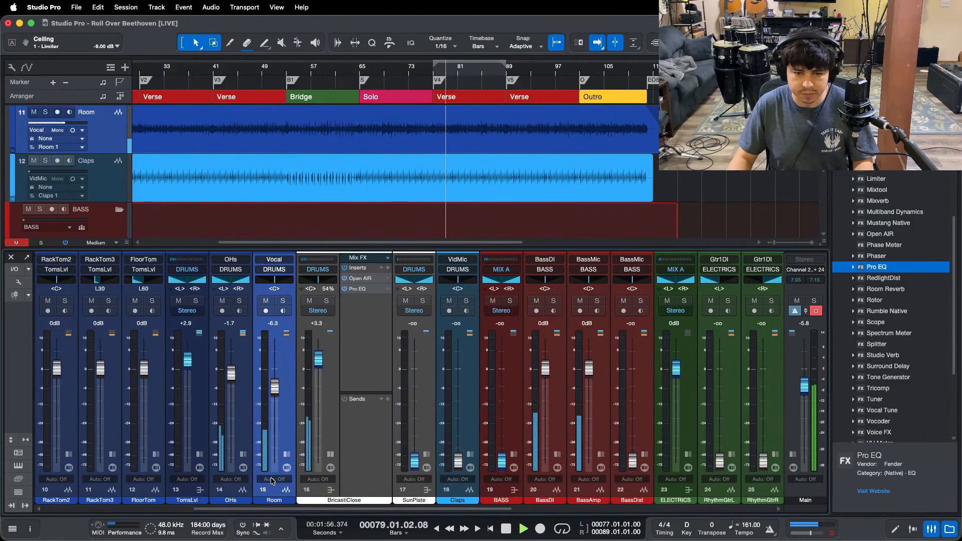
{"action": "left_click", "coordinate": [329, 457]}
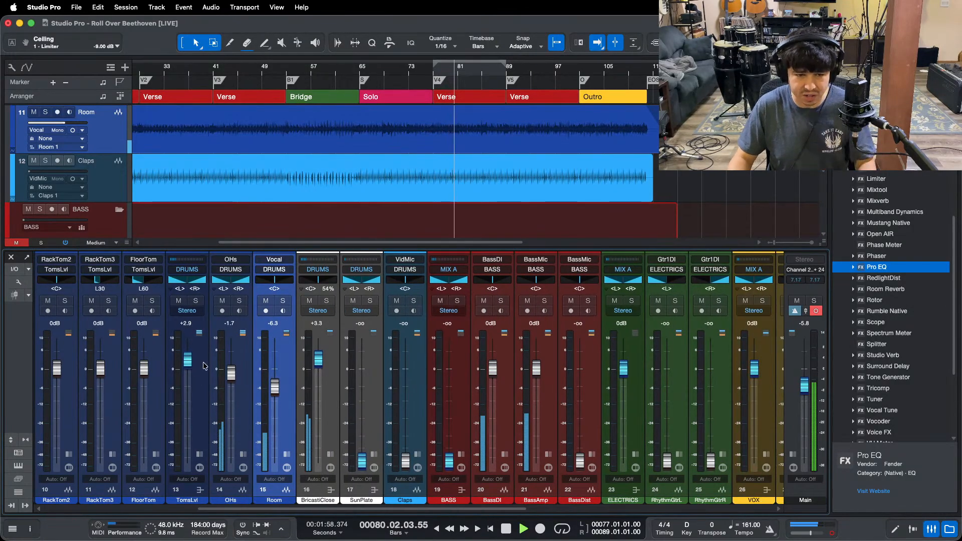
{"action": "left_click_drag", "start_coordinate": [231, 378], "coordinate": [231, 378]}
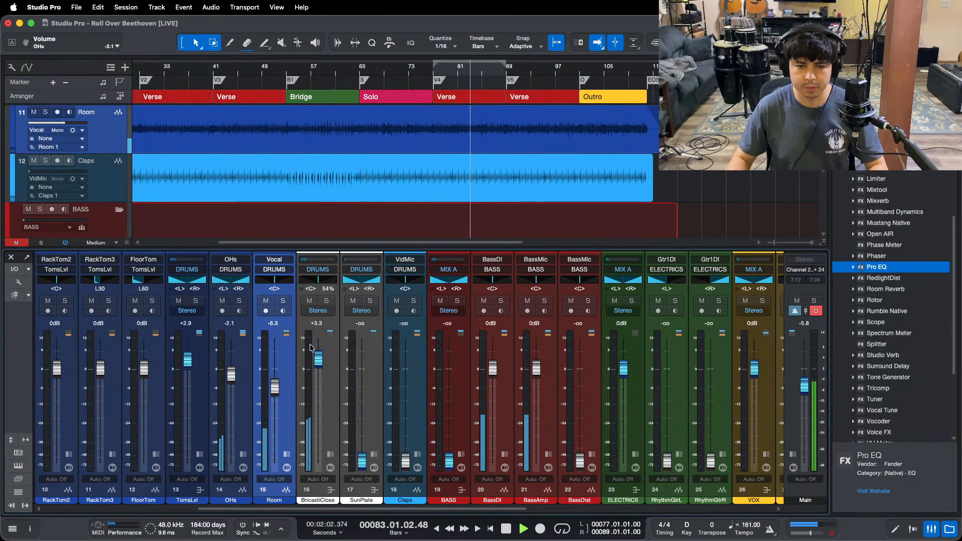
Step: Show the BricastiClose channel's inserts again and solo the channel
{"action": "left_click", "coordinate": [333, 285]}
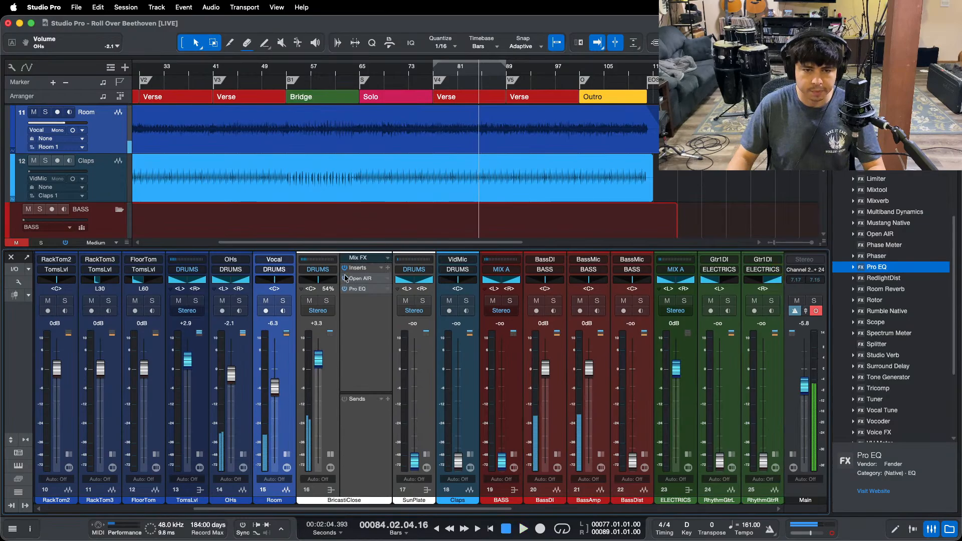
{"action": "left_click", "coordinate": [327, 301]}
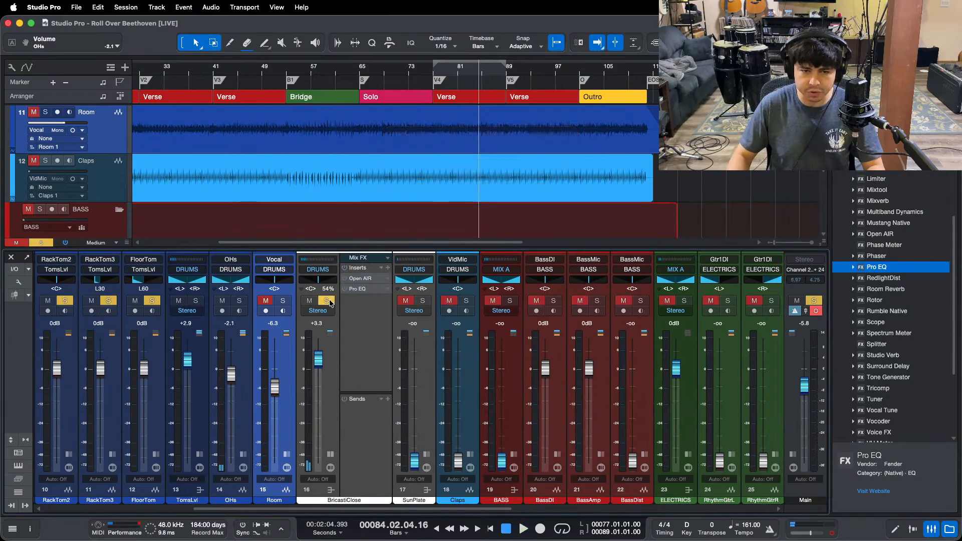
{"action": "key", "text": "space"}
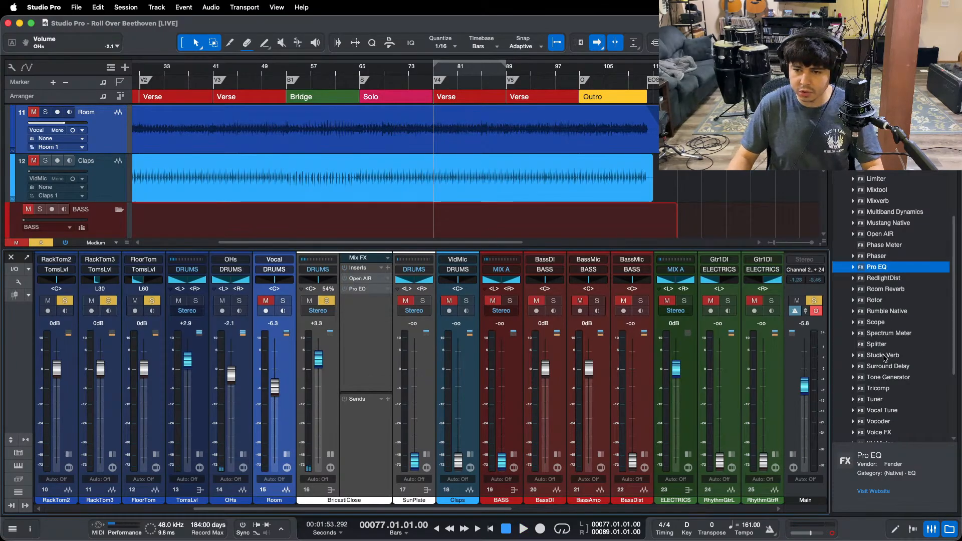
Step: Add Studio Verb to the BricastiClose inserts and load its Drum Room A preset from the Instruments drums category
{"action": "left_click_drag", "start_coordinate": [884, 357], "coordinate": [374, 325]}
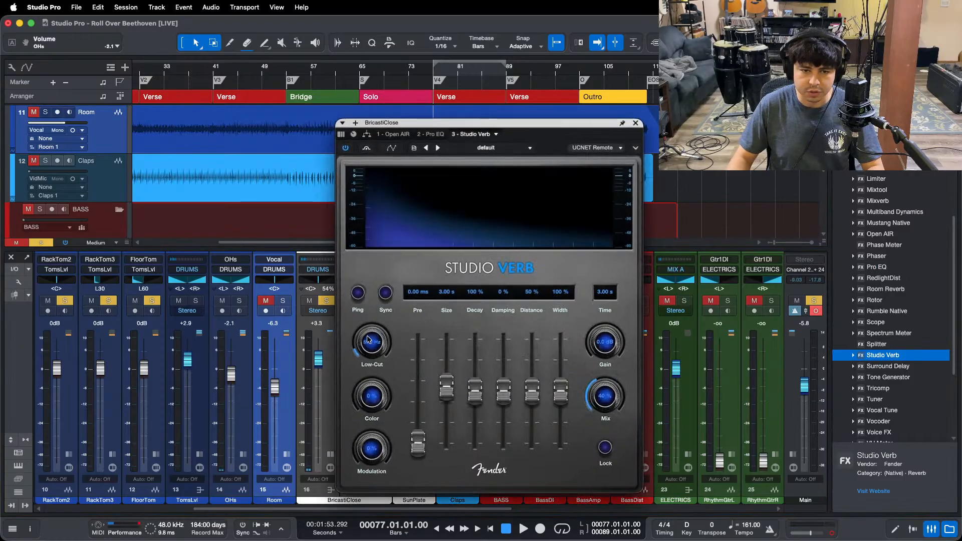
{"action": "left_click", "coordinate": [498, 148]}
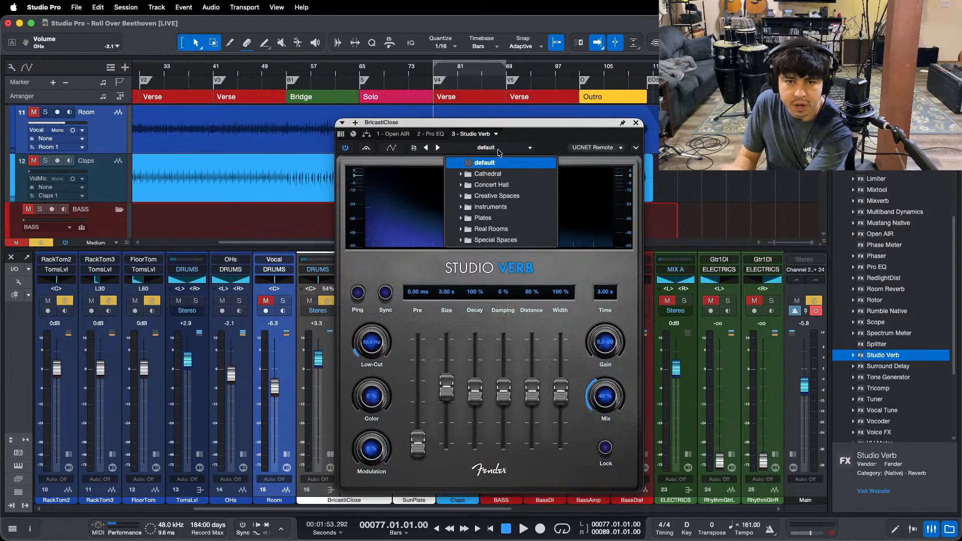
{"action": "left_click", "coordinate": [491, 197]}
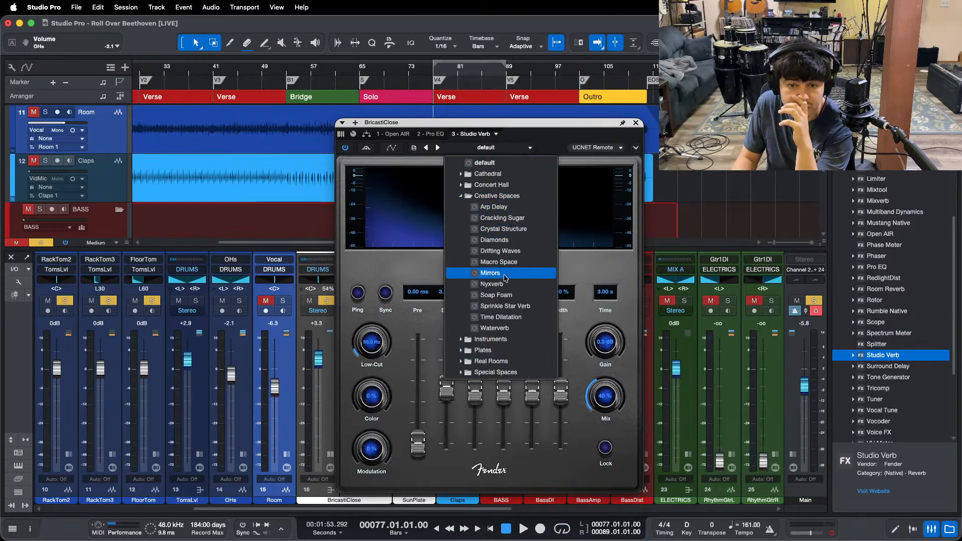
{"action": "left_click", "coordinate": [499, 196]}
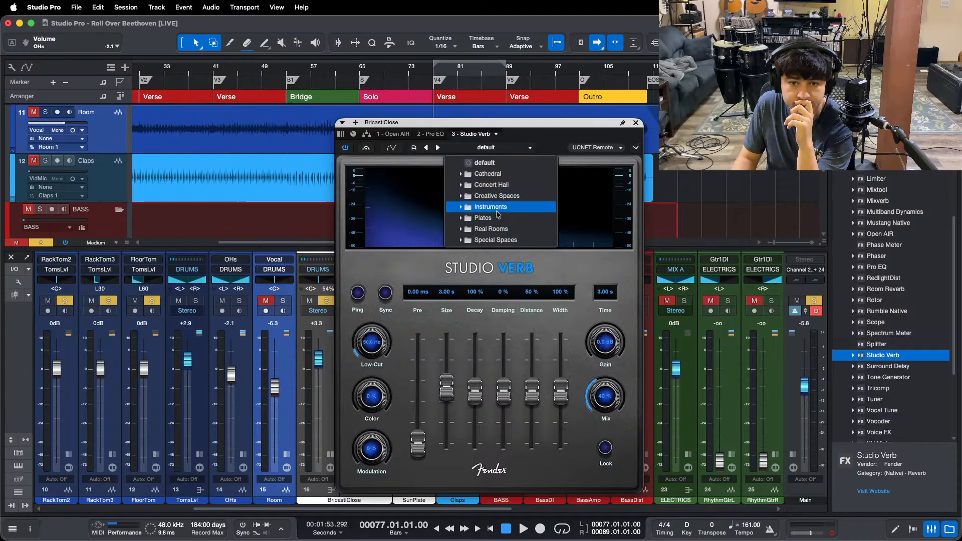
{"action": "left_click", "coordinate": [498, 209]}
{"action": "left_click", "coordinate": [498, 218]}
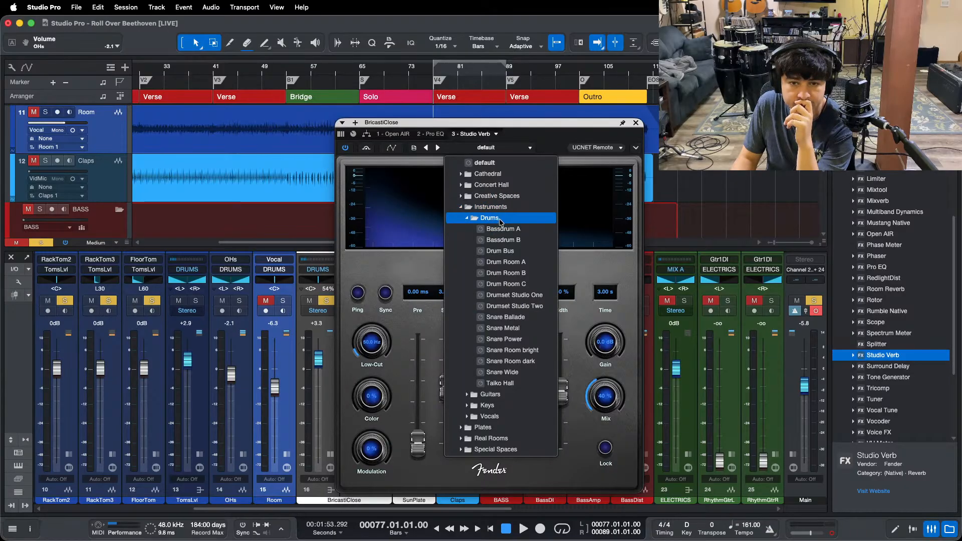
{"action": "left_click", "coordinate": [526, 263]}
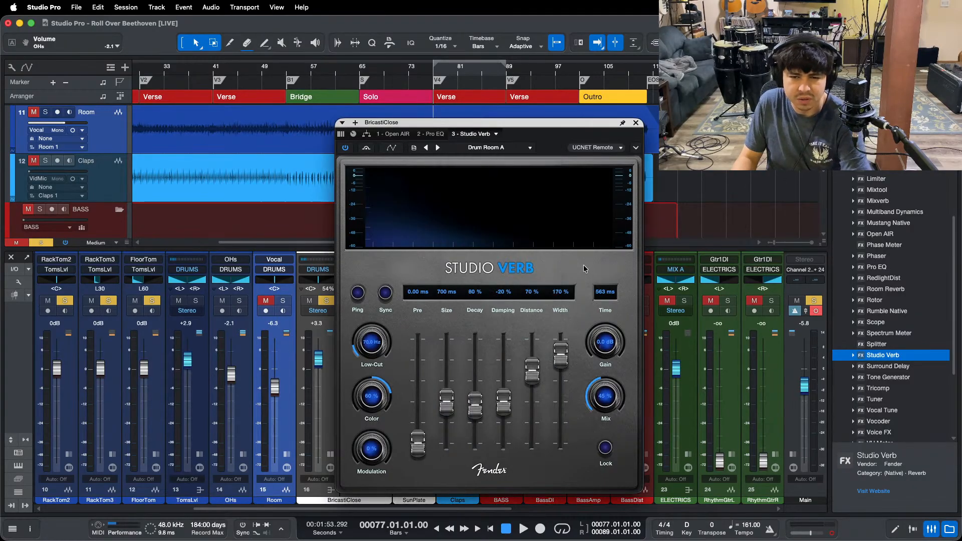
Step: Play the soloed BricastiClose channel and compare its sound with Studio Verb switched on and off
{"action": "key", "text": "space"}
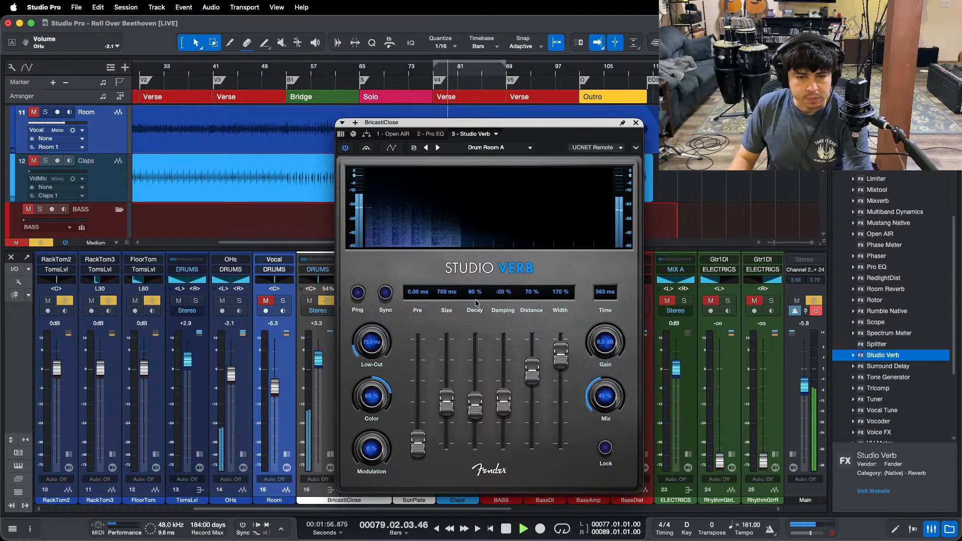
{"action": "left_click_drag", "start_coordinate": [563, 147], "coordinate": [730, 159]}
{"action": "key", "text": "space"}
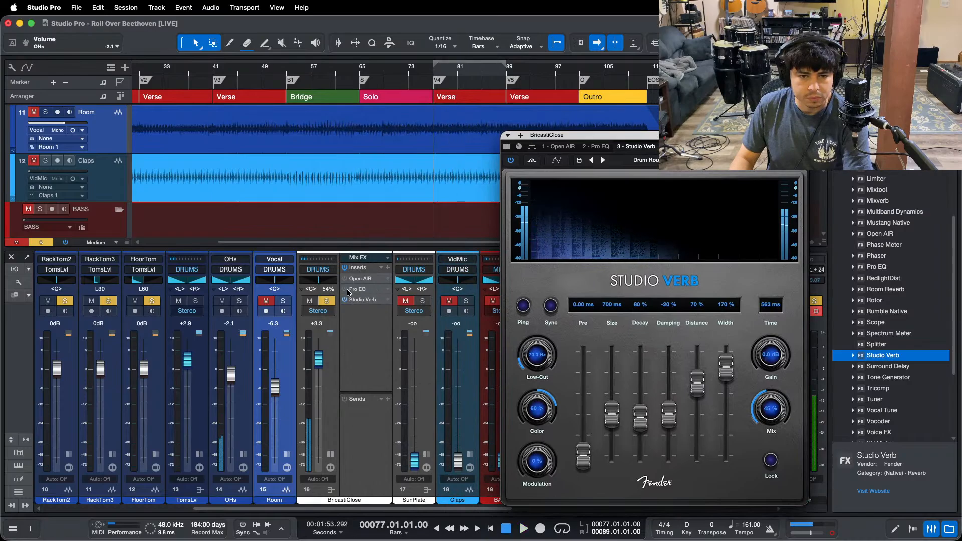
{"action": "left_click", "coordinate": [345, 299]}
{"action": "key", "text": "space"}
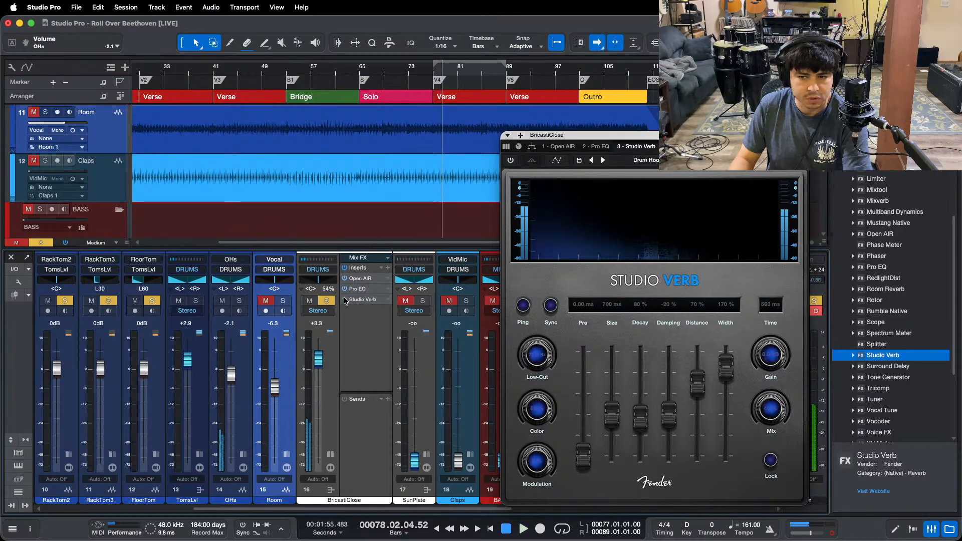
{"action": "left_click", "coordinate": [344, 299]}
{"action": "key", "text": "space"}
{"action": "key", "text": "space"}
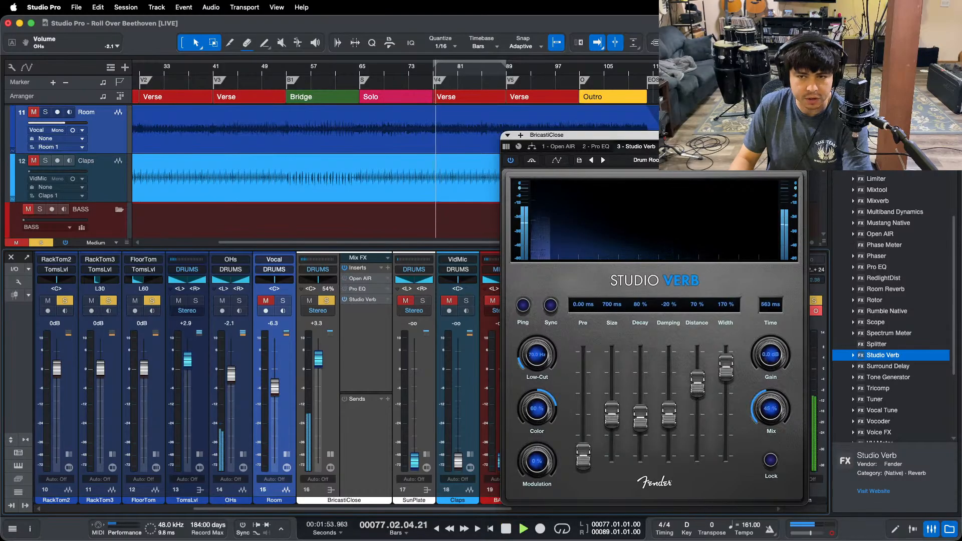
{"action": "left_click_drag", "start_coordinate": [576, 136], "coordinate": [471, 122]}
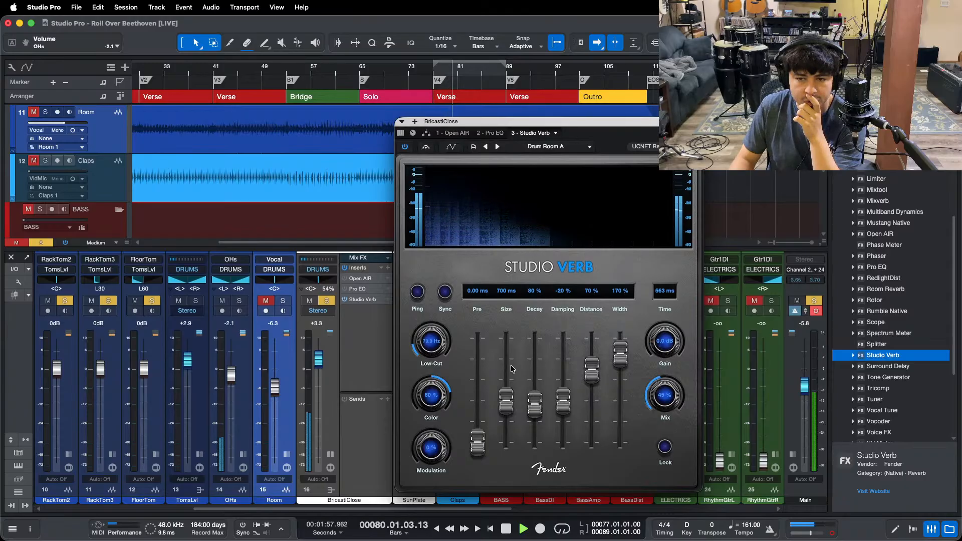
Step: Set Studio Verb's mix to 100% and its size to about 585 ms, checking the sound against bypass
{"action": "left_click_drag", "start_coordinate": [664, 395], "coordinate": [685, 232]}
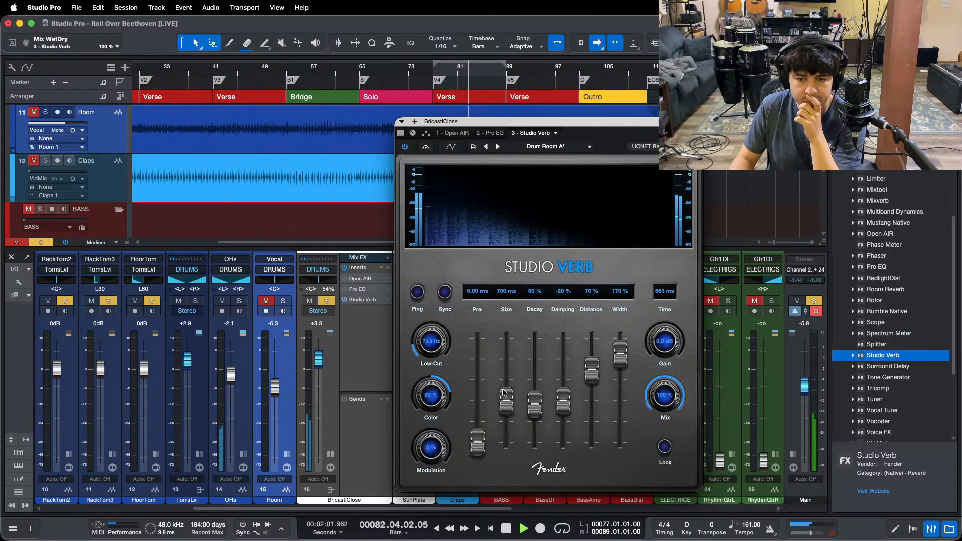
{"action": "scroll", "coordinate": [507, 396], "scroll_direction": "down", "scroll_amount": 2}
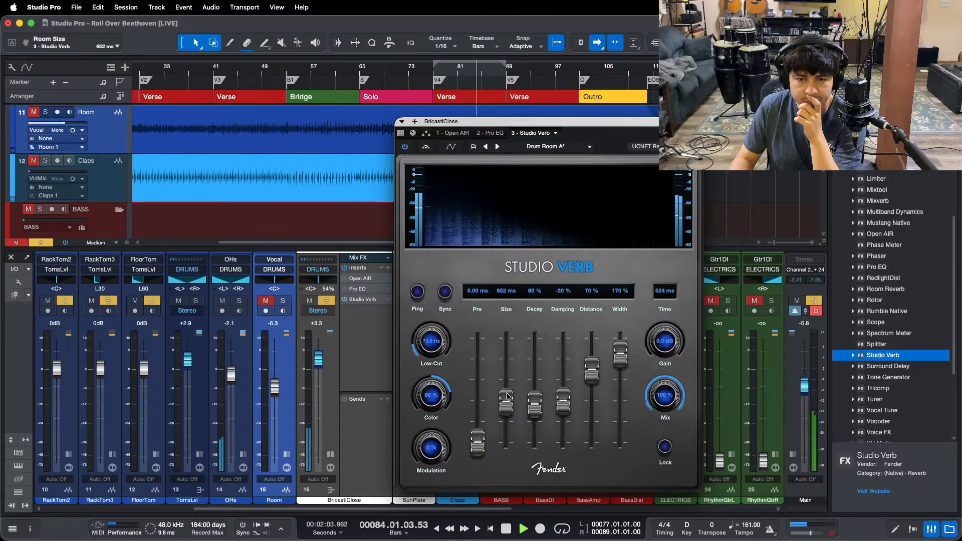
{"action": "scroll", "coordinate": [507, 396], "scroll_direction": "down", "scroll_amount": 3}
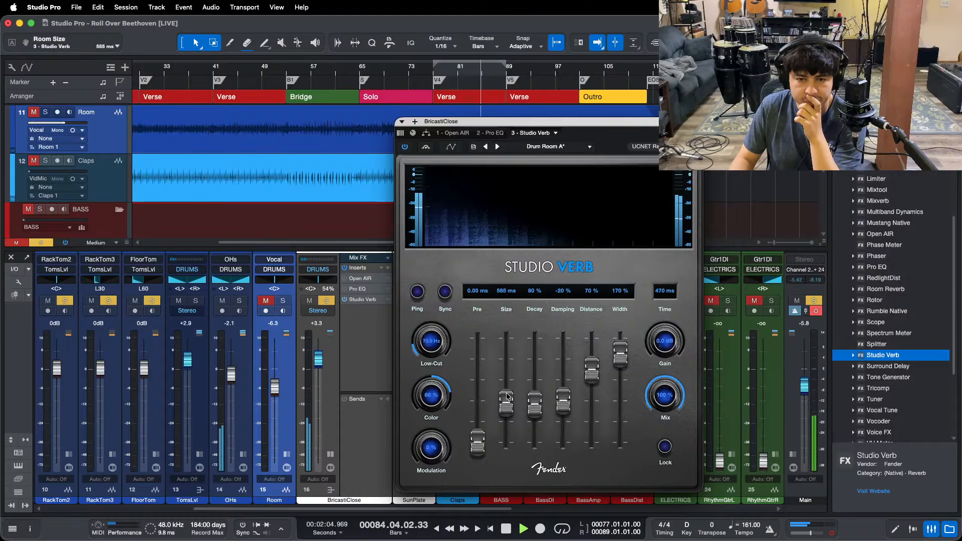
{"action": "left_click", "coordinate": [345, 300]}
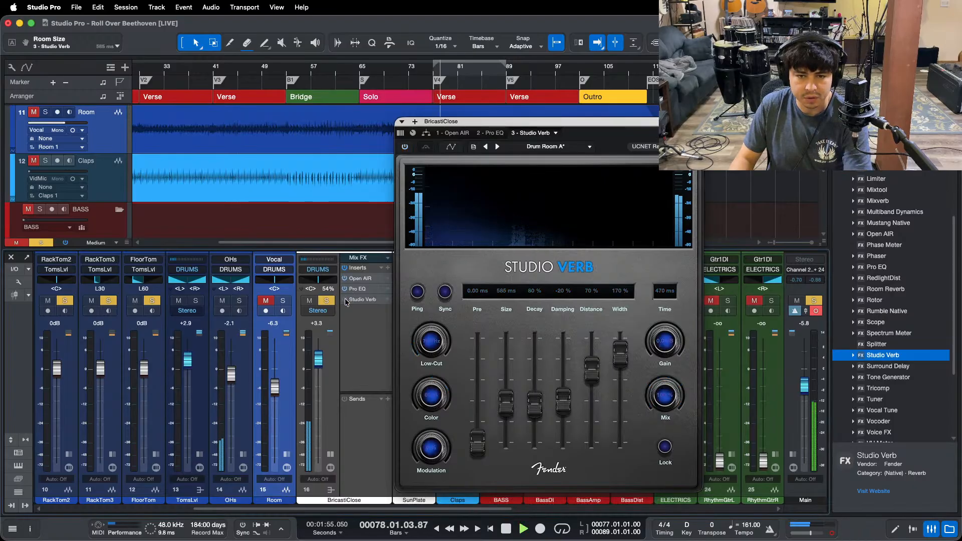
{"action": "left_click", "coordinate": [345, 300]}
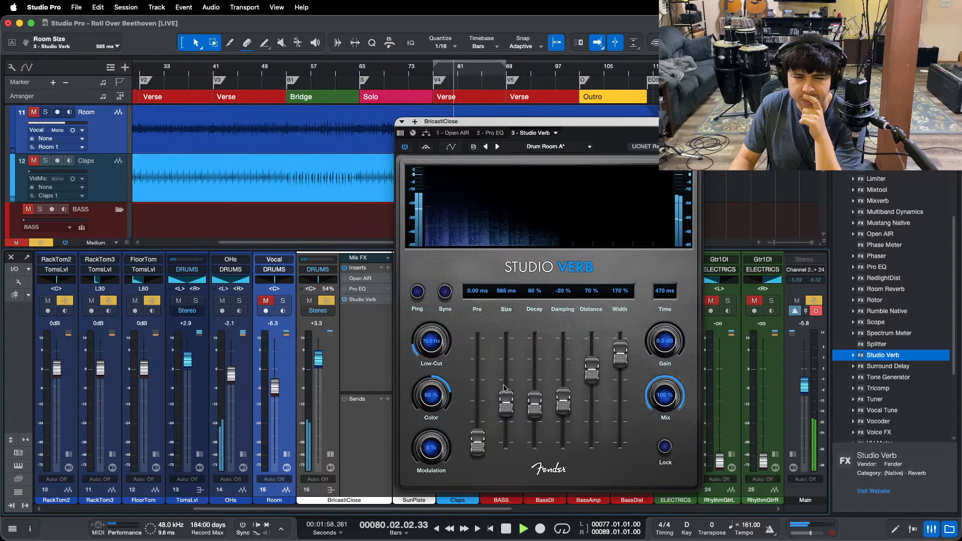
Step: Raise Studio Verb's size to 726 ms and reduce its width to 101%
{"action": "scroll", "coordinate": [505, 400], "scroll_direction": "up", "scroll_amount": 3}
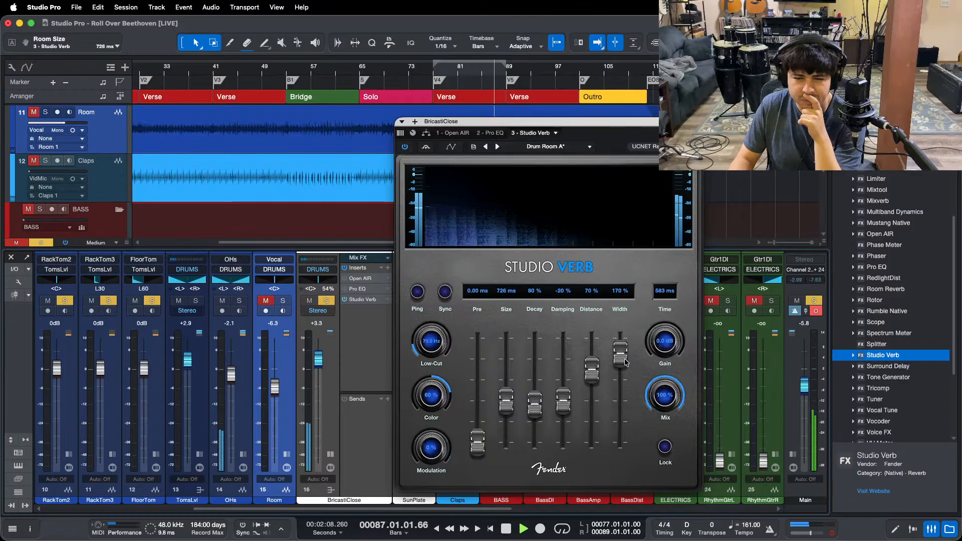
{"action": "left_click_drag", "start_coordinate": [625, 362], "coordinate": [625, 396]}
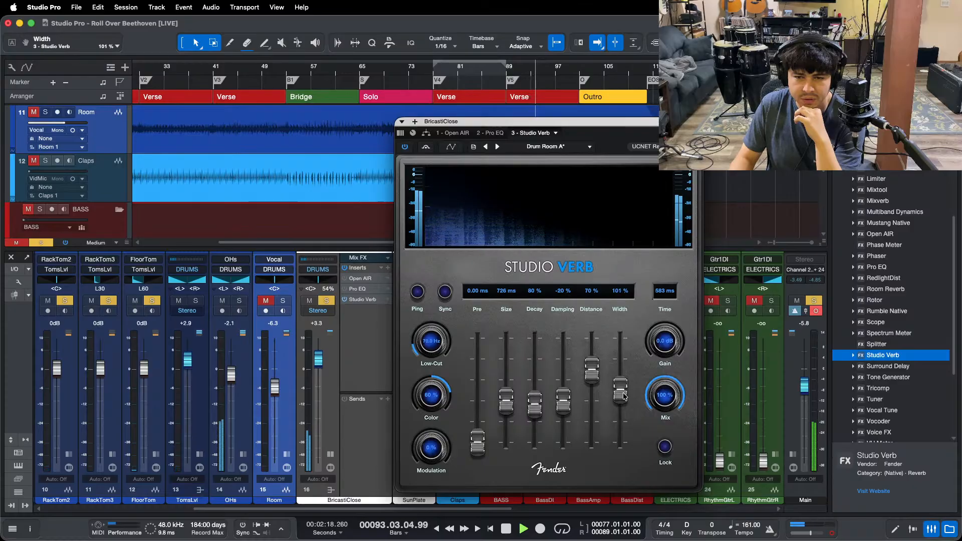
Step: Set Studio Verb's low-cut to about 200 Hz and its color to 1%, checking the sound against bypass
{"action": "left_click_drag", "start_coordinate": [436, 350], "coordinate": [438, 332]}
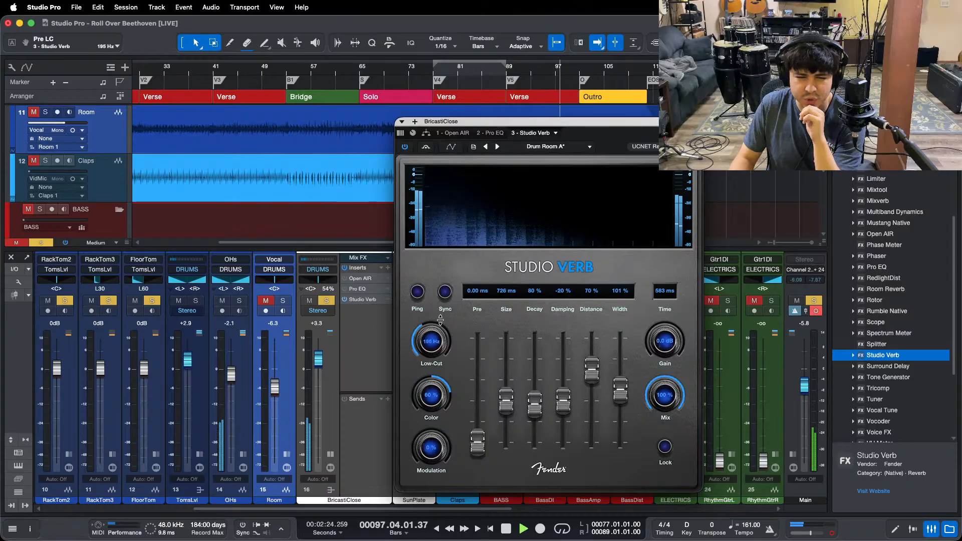
{"action": "left_click_drag", "start_coordinate": [440, 320], "coordinate": [440, 318]}
{"action": "mouse_move", "coordinate": [434, 399]}
{"action": "left_mouse_down"}
{"action": "mouse_move", "coordinate": [438, 369]}
{"action": "mouse_move", "coordinate": [431, 412]}
{"action": "left_mouse_up"}
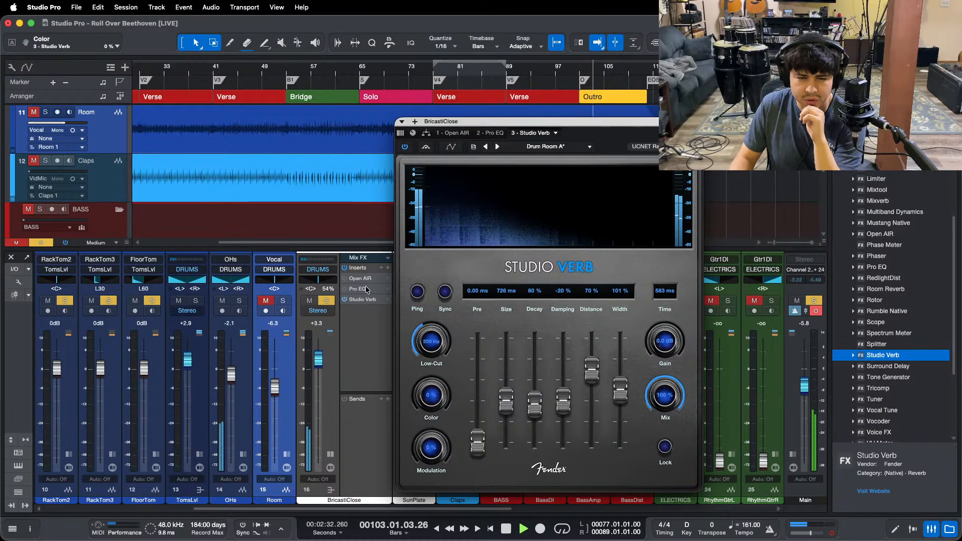
{"action": "key", "text": "space"}
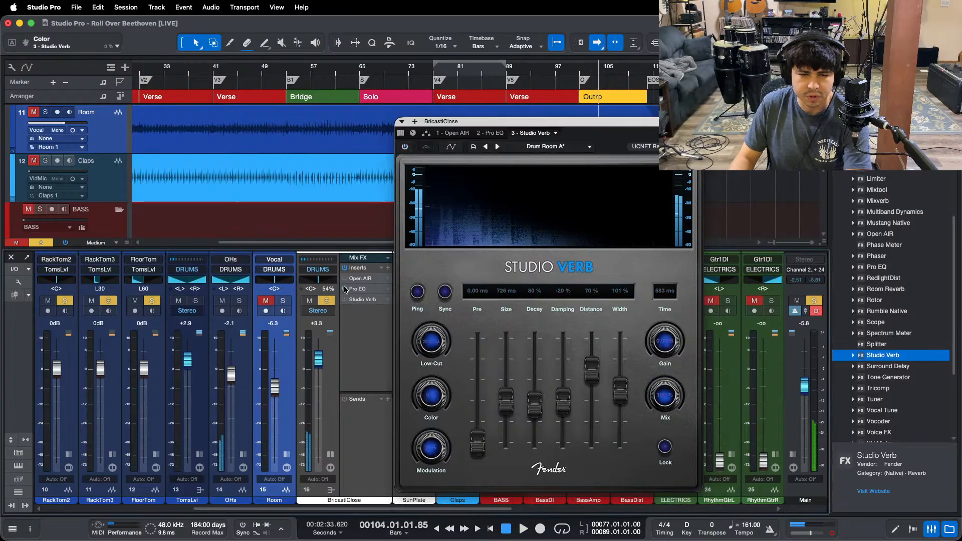
{"action": "key", "text": "space"}
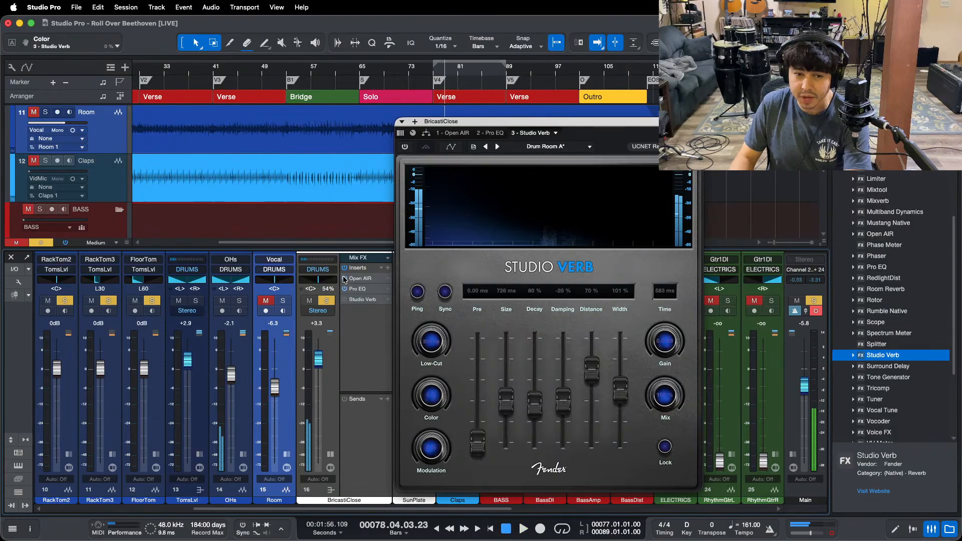
{"action": "left_click", "coordinate": [345, 299]}
{"action": "key", "text": "space"}
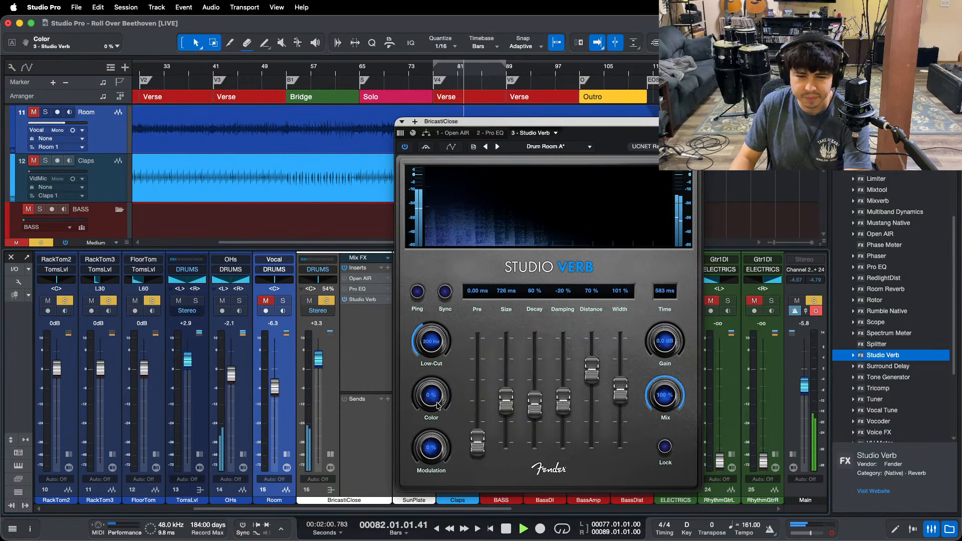
{"action": "left_click_drag", "start_coordinate": [437, 405], "coordinate": [403, 373]}
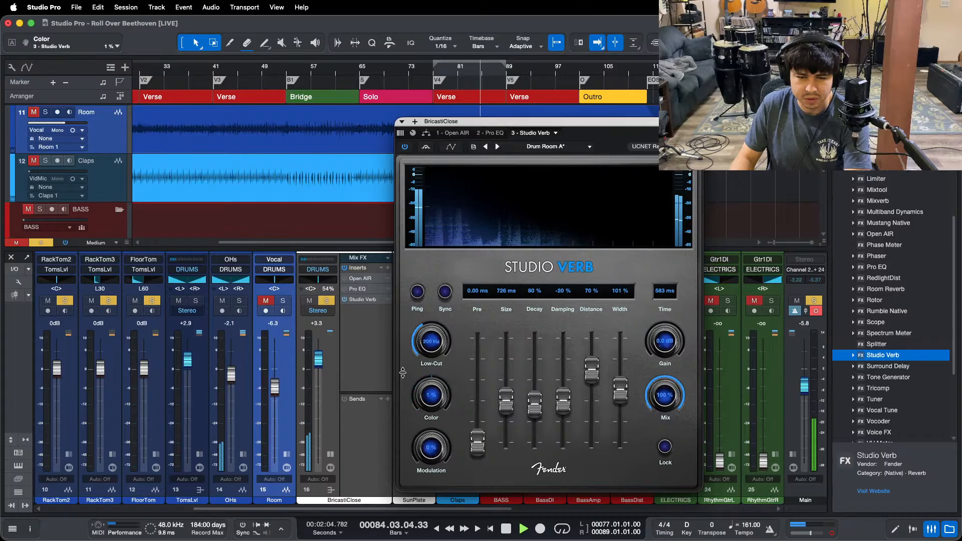
{"action": "mouse_move", "coordinate": [431, 448]}
{"action": "left_mouse_down"}
{"action": "mouse_move", "coordinate": [437, 312]}
{"action": "mouse_move", "coordinate": [436, 446]}
{"action": "left_mouse_up"}
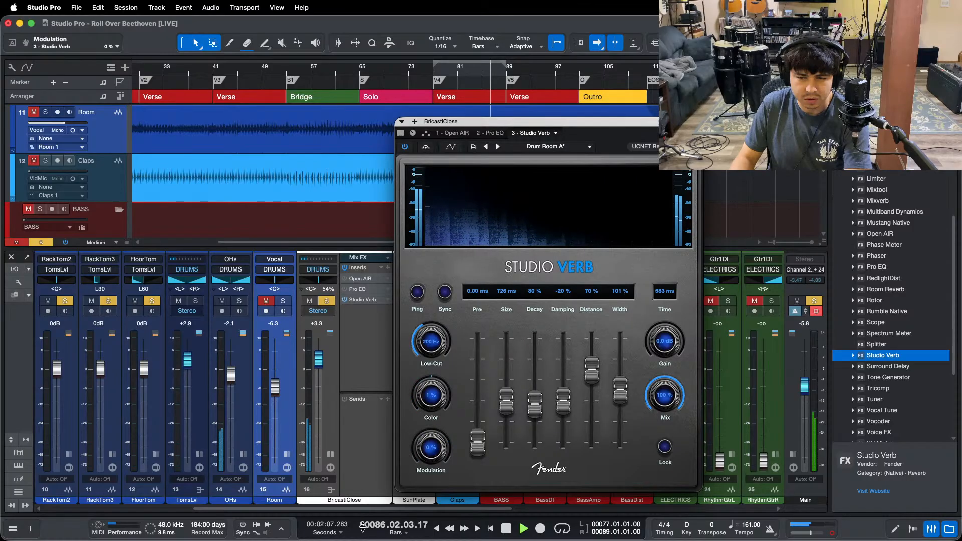
Step: Load Studio Verb's Drum Room B preset and set its mix to 100%
{"action": "left_click", "coordinate": [545, 146]}
{"action": "key", "text": "Down"}
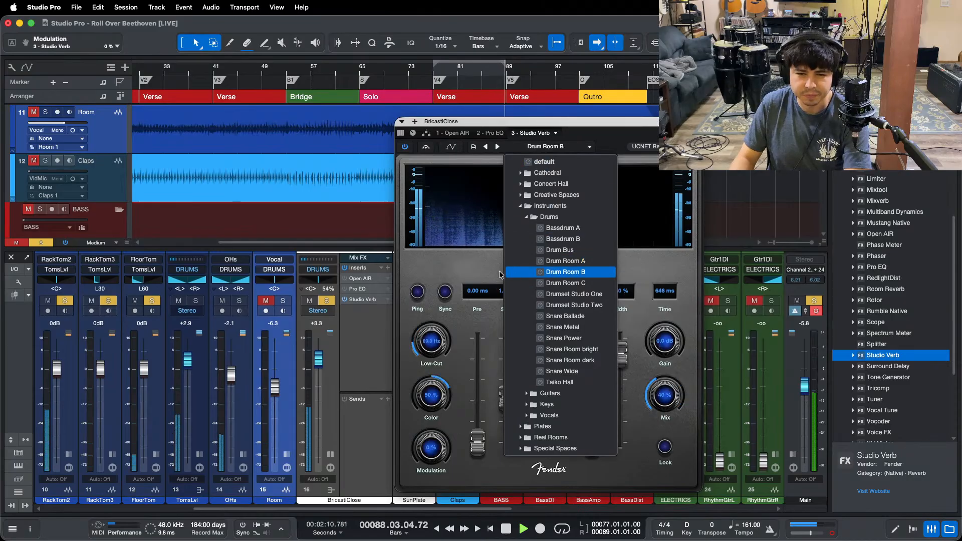
{"action": "left_click", "coordinate": [480, 278]}
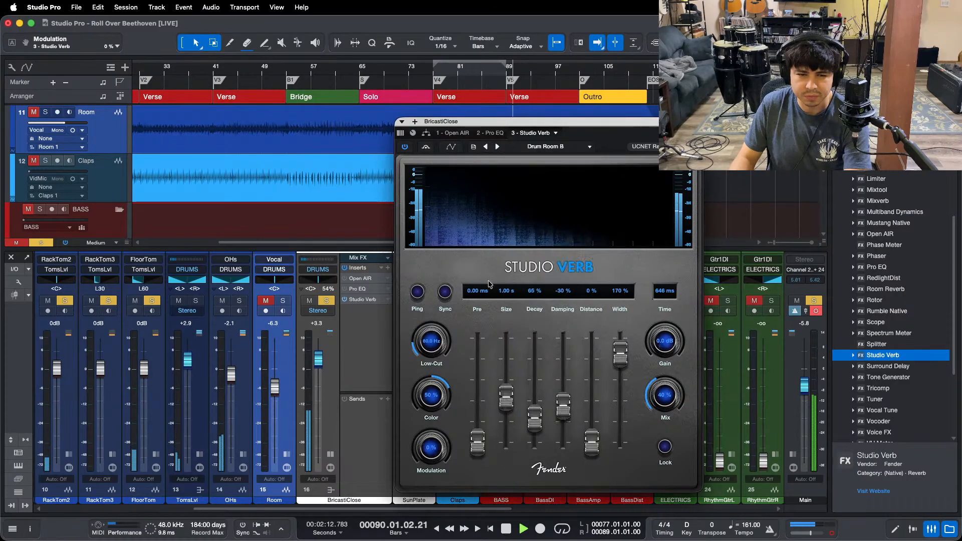
{"action": "left_click_drag", "start_coordinate": [665, 395], "coordinate": [680, 234]}
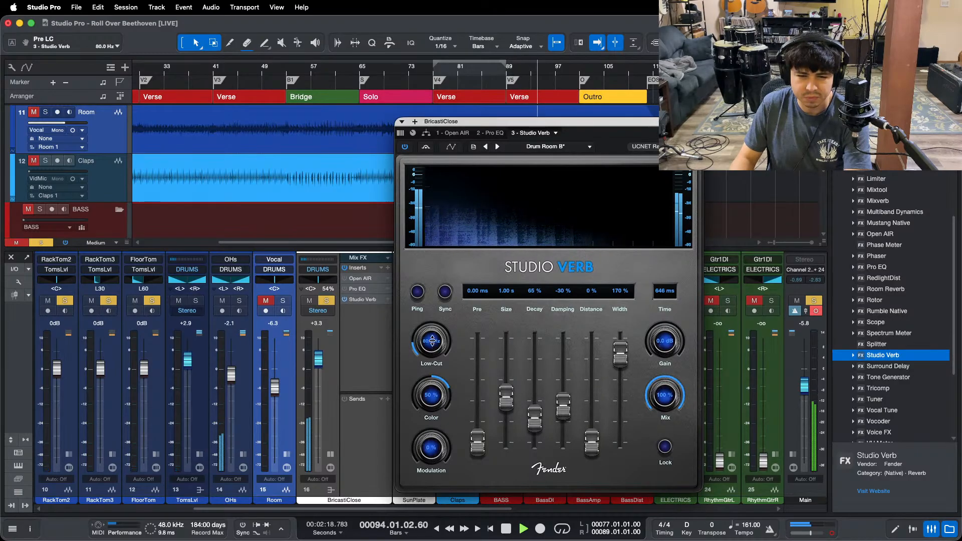
Step: Adjust the Drum Room B reverb to a low-cut of about 205 Hz, color 0% and size 682 ms
{"action": "left_click_drag", "start_coordinate": [432, 343], "coordinate": [434, 336]}
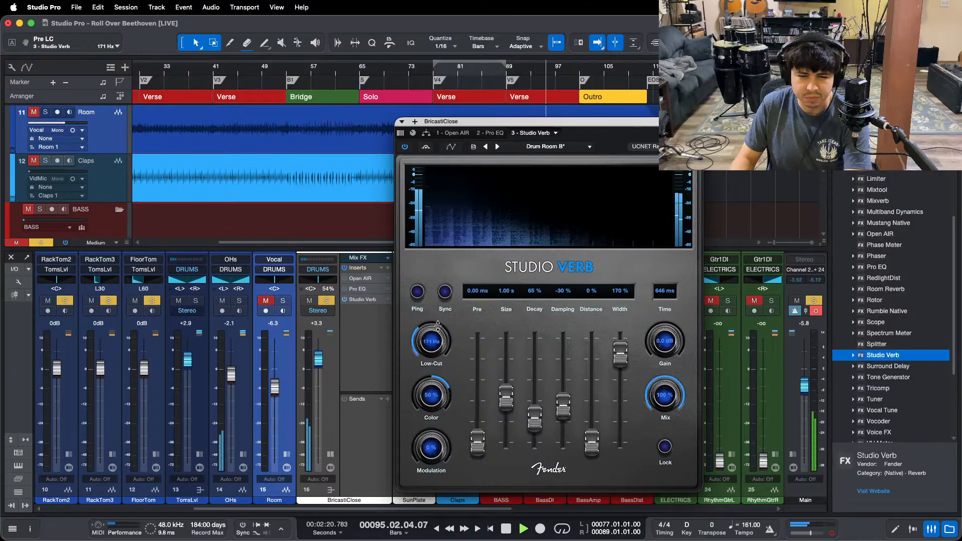
{"action": "left_click_drag", "start_coordinate": [441, 320], "coordinate": [441, 318]}
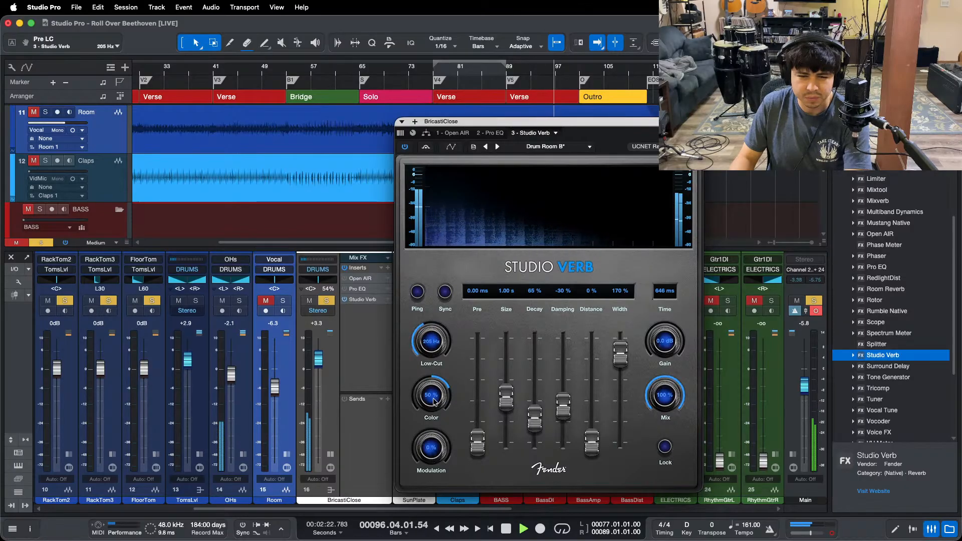
{"action": "left_click_drag", "start_coordinate": [434, 403], "coordinate": [426, 422]}
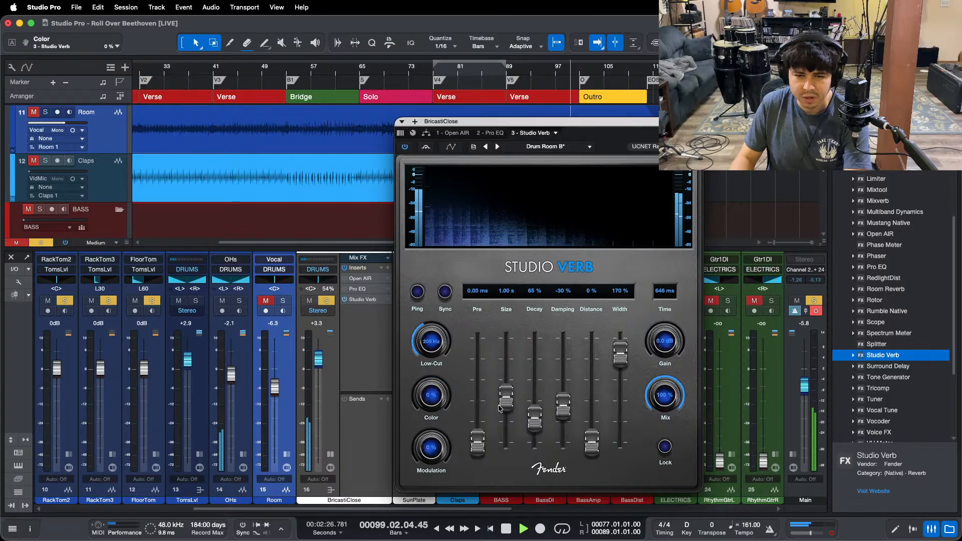
{"action": "left_click_drag", "start_coordinate": [505, 405], "coordinate": [505, 412]}
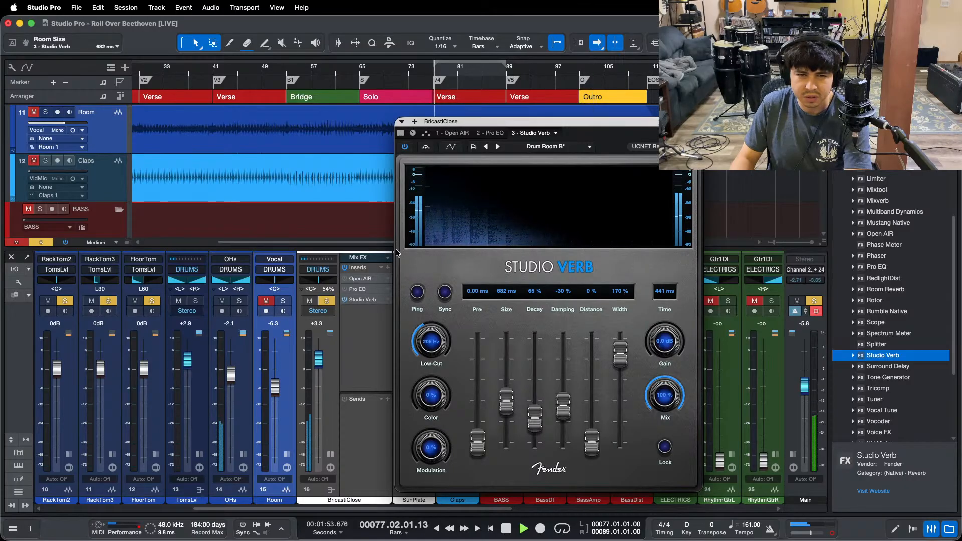
Step: Compare the playing BricastiClose channel with the adjusted Drum Room B reverb bypassed and active
{"action": "left_click", "coordinate": [344, 299]}
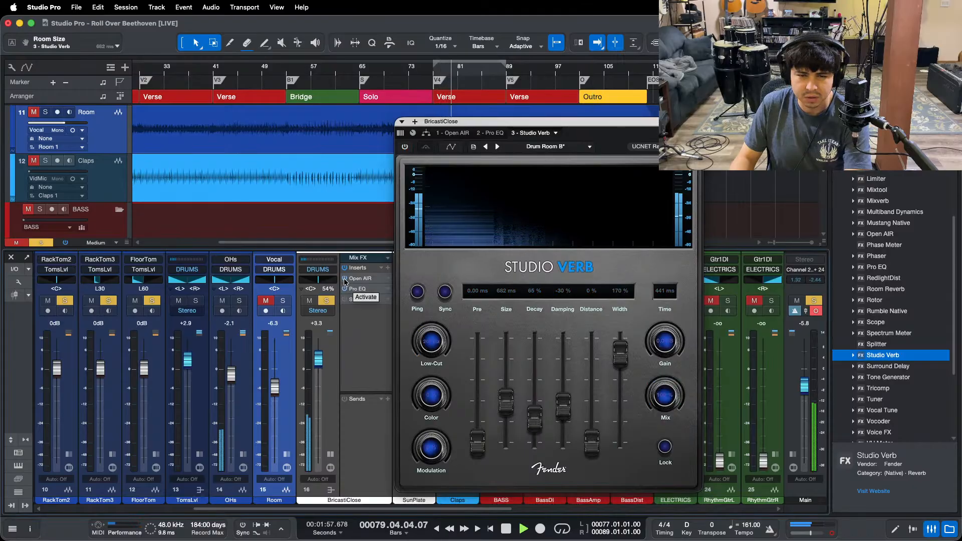
{"action": "key", "text": "space"}
{"action": "left_click", "coordinate": [344, 300]}
{"action": "key", "text": "space"}
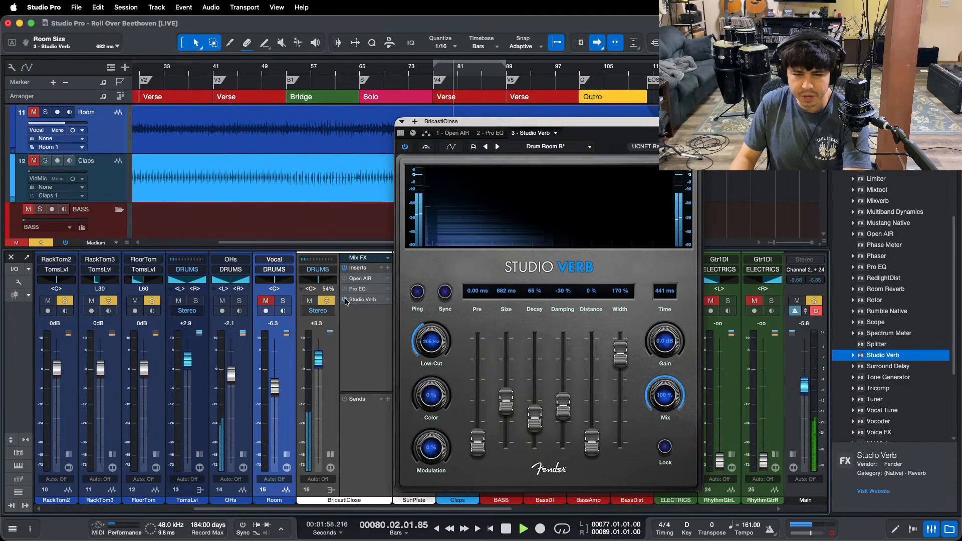
Step: Try the Drum Room C preset in Studio Verb with its mix set to 100%
{"action": "left_click", "coordinate": [531, 149]}
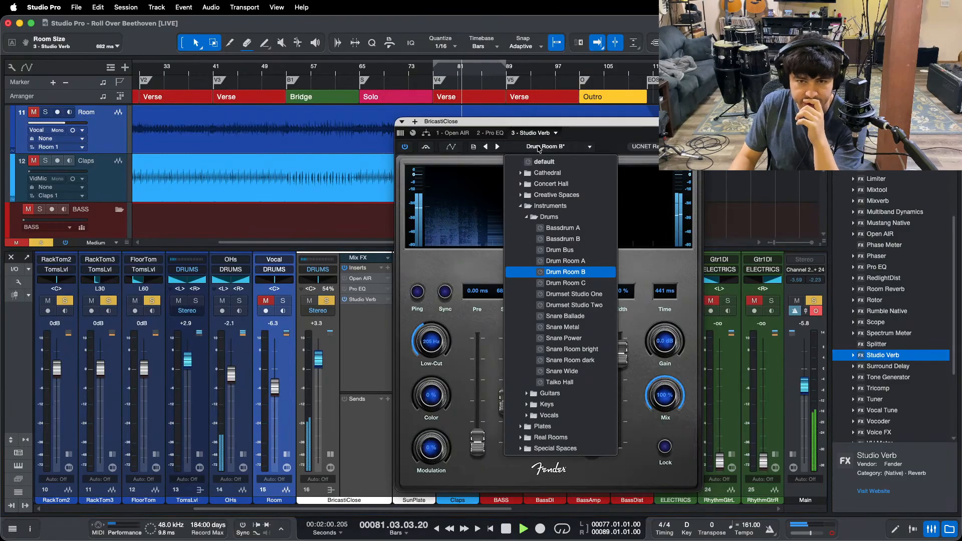
{"action": "left_click", "coordinate": [577, 284]}
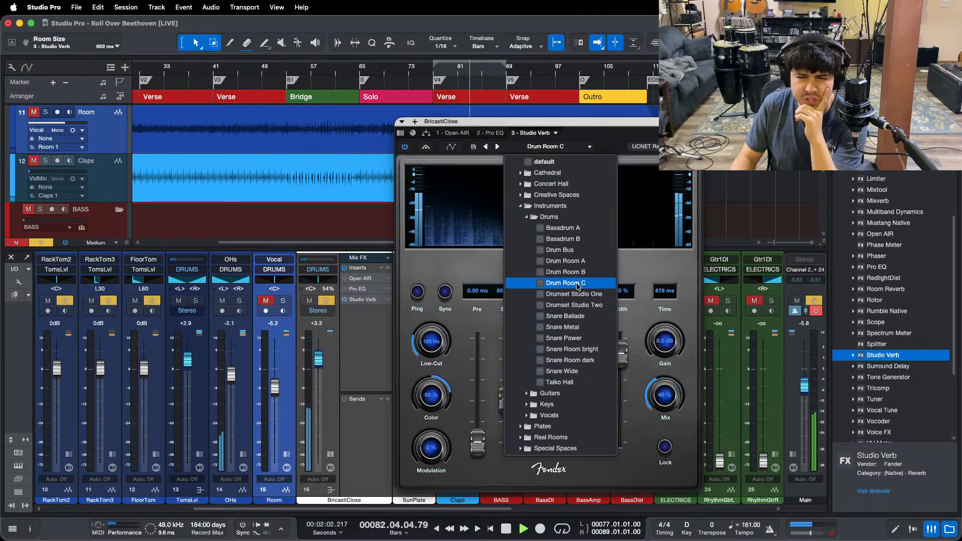
{"action": "left_click", "coordinate": [570, 284]}
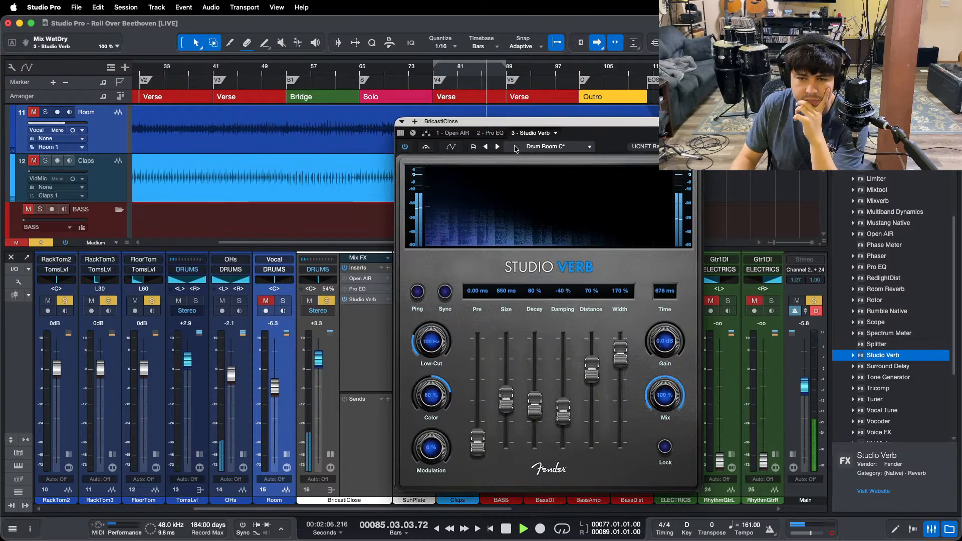
Step: Audition Studio Verb's Snare Room dark preset at 100% mix
{"action": "left_click", "coordinate": [533, 146]}
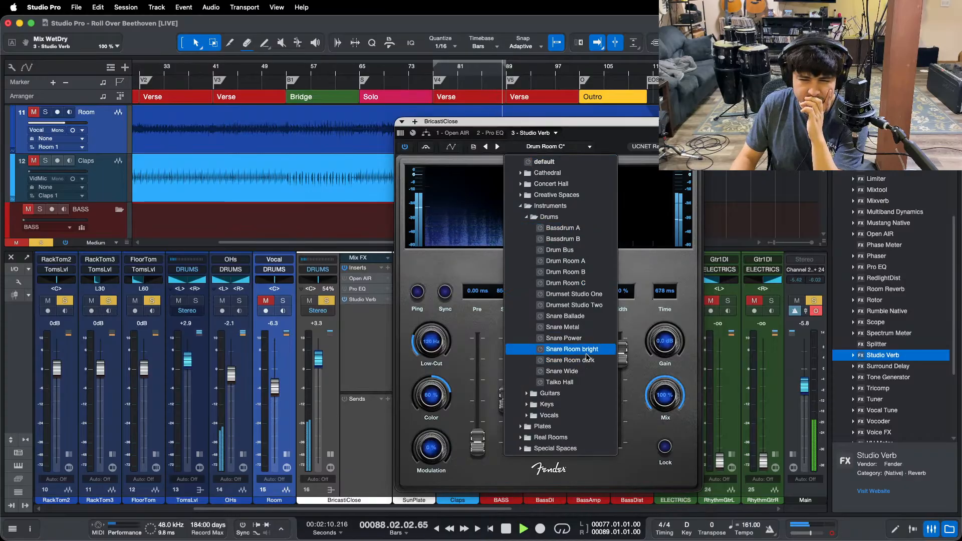
{"action": "mouse_move", "coordinate": [589, 360]}
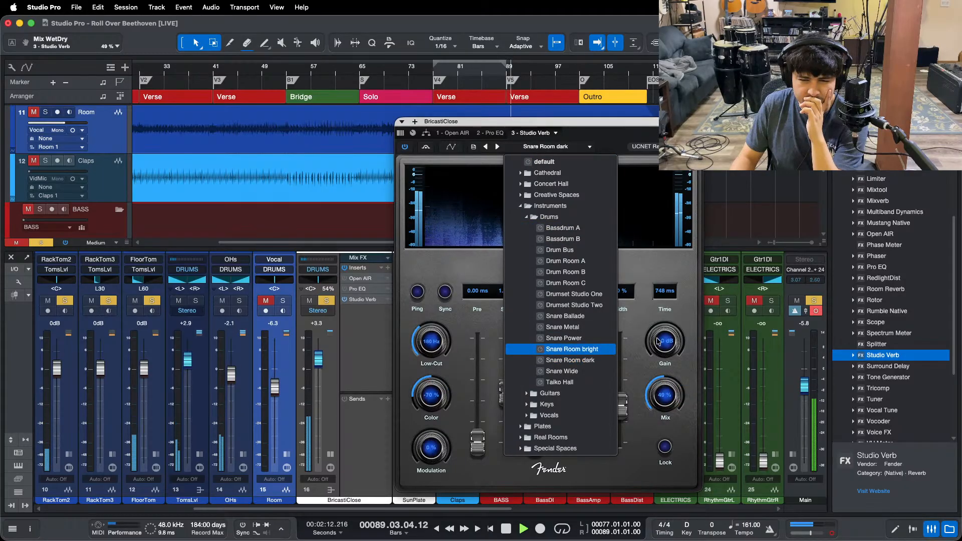
{"action": "left_click", "coordinate": [588, 360]}
{"action": "left_click_drag", "start_coordinate": [664, 395], "coordinate": [665, 366]}
Step: Load the Snare Room bright preset and set its mix to 100%, color to 0% and low-cut to 200 Hz
{"action": "left_click", "coordinate": [557, 147]}
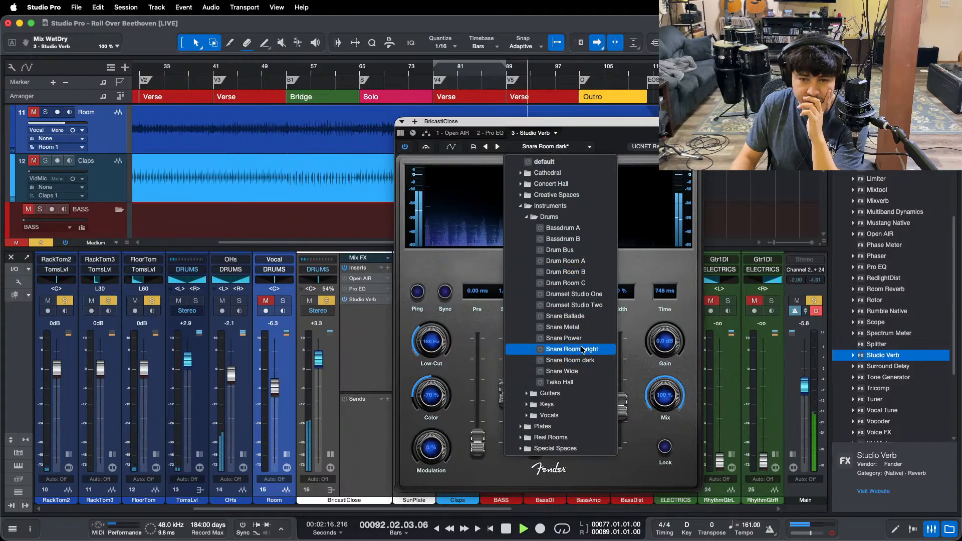
{"action": "left_click", "coordinate": [644, 371]}
{"action": "left_click_drag", "start_coordinate": [664, 395], "coordinate": [664, 366]}
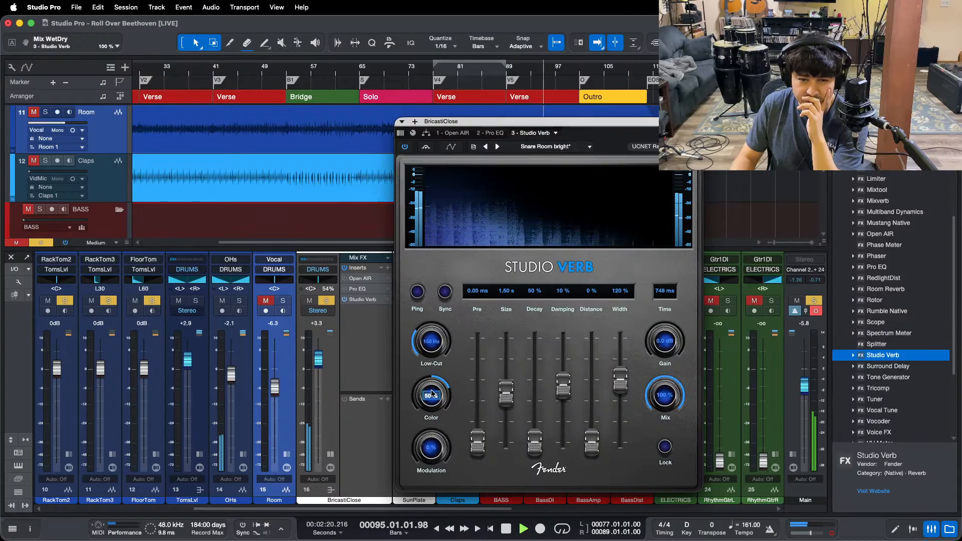
{"action": "left_click_drag", "start_coordinate": [427, 394], "coordinate": [427, 408]}
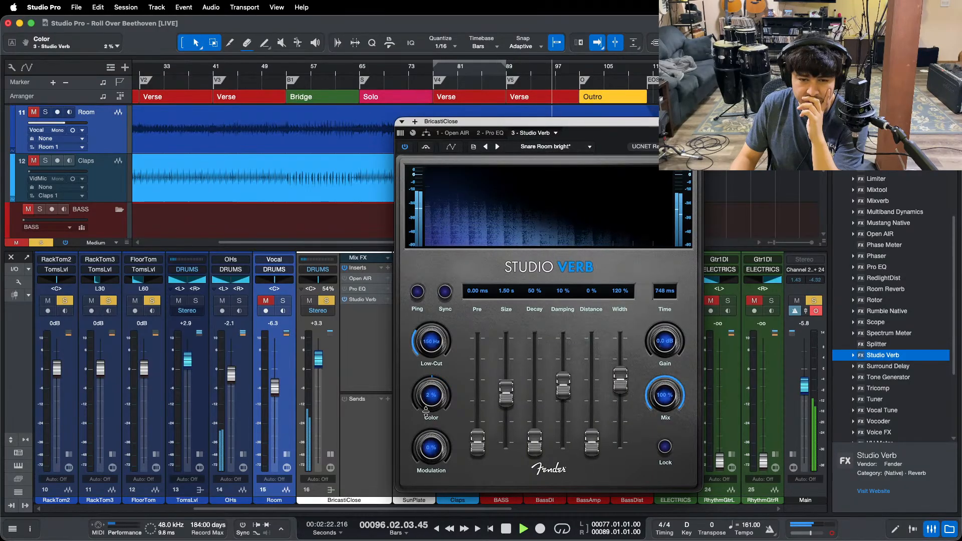
{"action": "left_click_drag", "start_coordinate": [432, 347], "coordinate": [441, 337]}
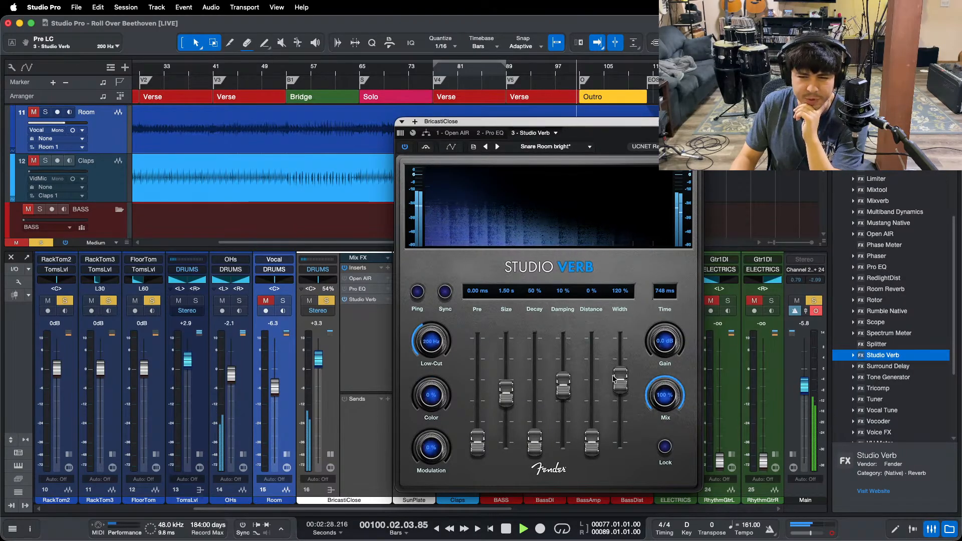
Step: Compare the BricastiClose sound during playback with the Snare Room bright reverb switched off and on
{"action": "key", "text": "space"}
{"action": "left_click", "coordinate": [345, 289]}
{"action": "key", "text": "space"}
{"action": "left_click", "coordinate": [345, 279]}
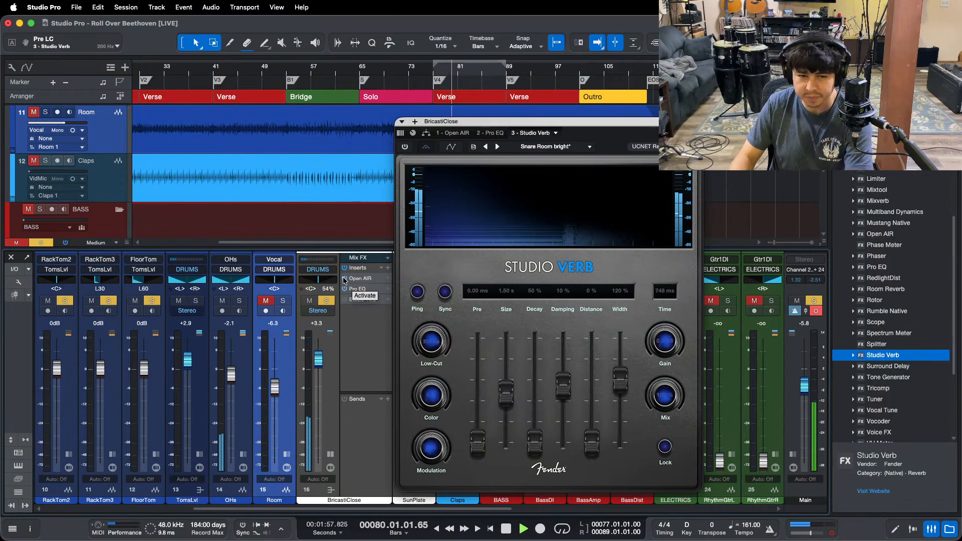
{"action": "key", "text": "space"}
{"action": "left_click", "coordinate": [344, 279]}
{"action": "left_click", "coordinate": [345, 299]}
{"action": "key", "text": "space"}
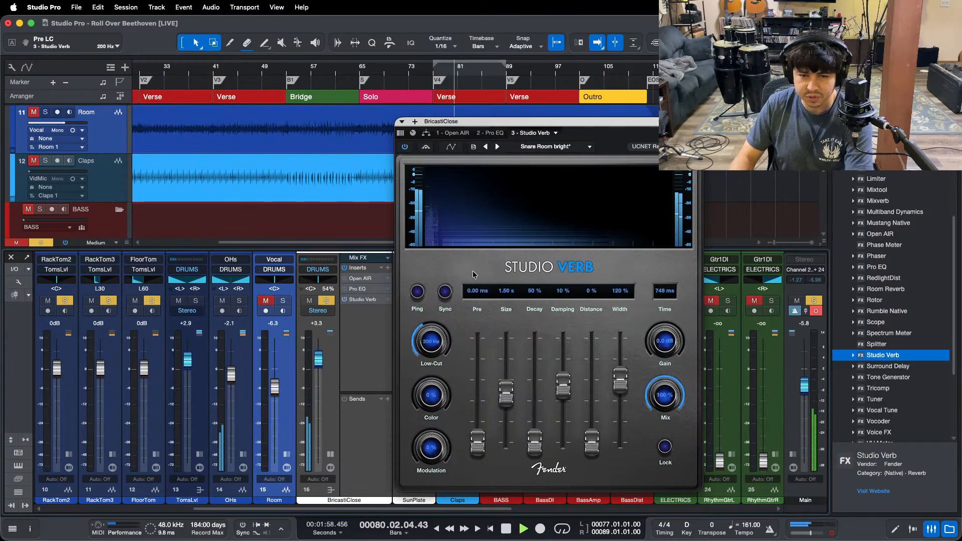
Step: Audition the Snare Power preset in Studio Verb with its mix raised to 100%
{"action": "left_click", "coordinate": [537, 147]}
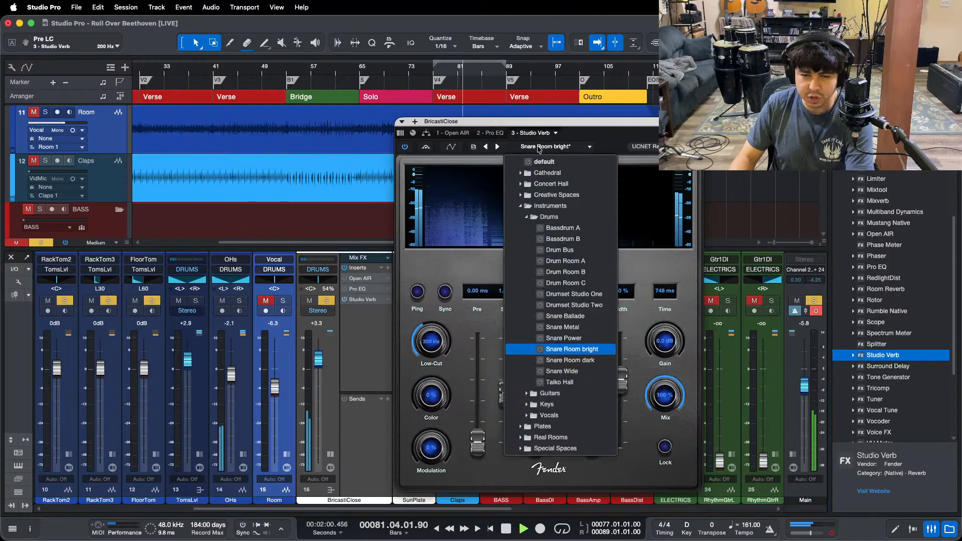
{"action": "left_click", "coordinate": [564, 338]}
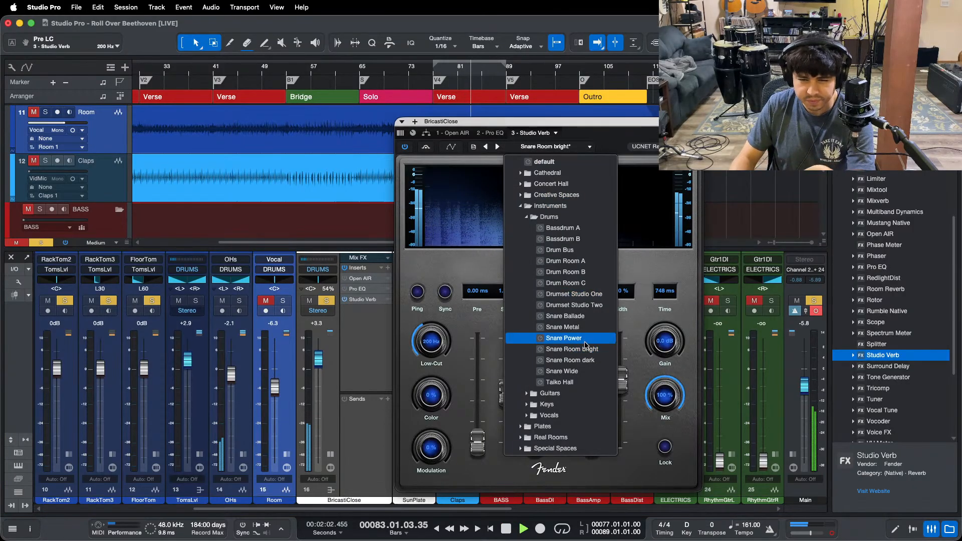
{"action": "left_click", "coordinate": [653, 363]}
{"action": "left_click_drag", "start_coordinate": [664, 396], "coordinate": [665, 369]}
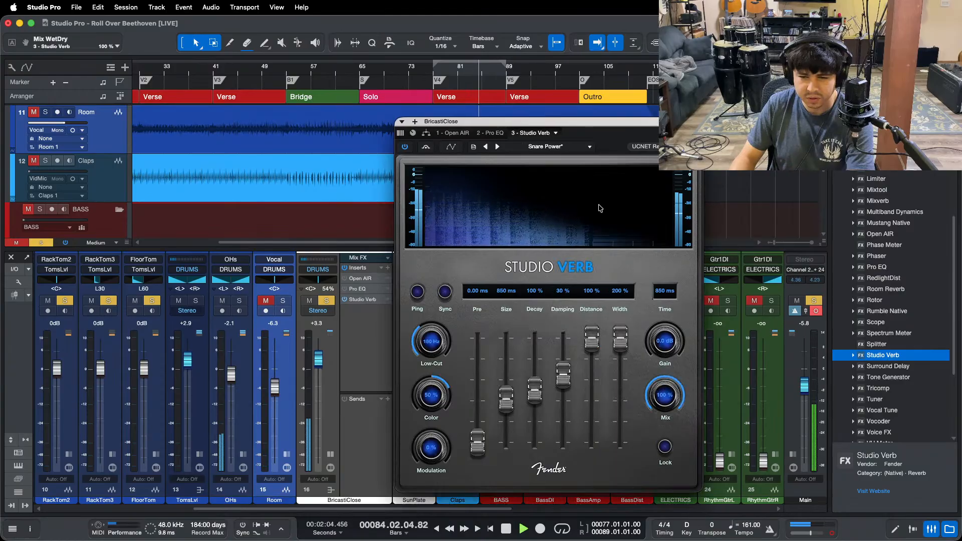
Step: Load the Snare Metal preset in Studio Verb, then set its mix to 100% and damping to 11%
{"action": "left_click", "coordinate": [553, 148]}
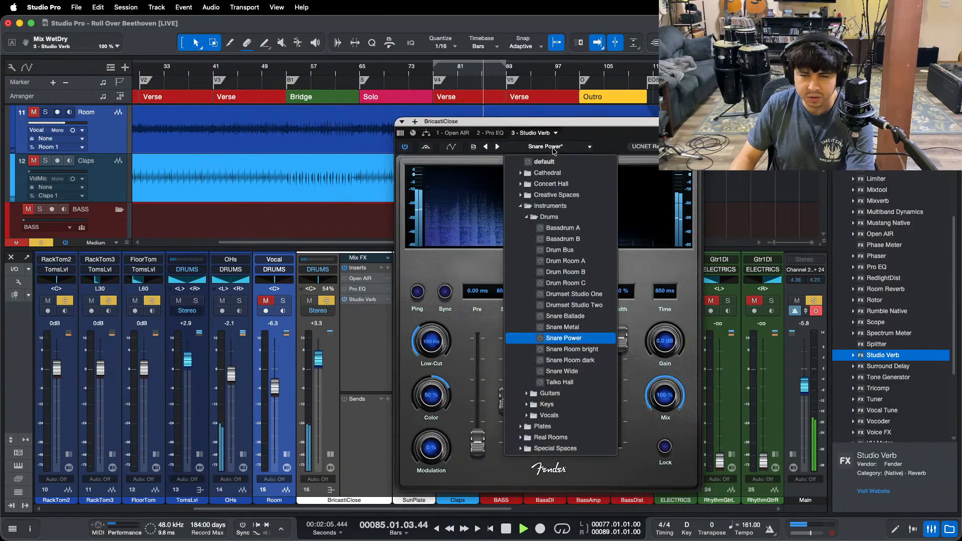
{"action": "left_click", "coordinate": [563, 327]}
{"action": "left_click", "coordinate": [637, 376]}
{"action": "left_click_drag", "start_coordinate": [661, 396], "coordinate": [660, 371]}
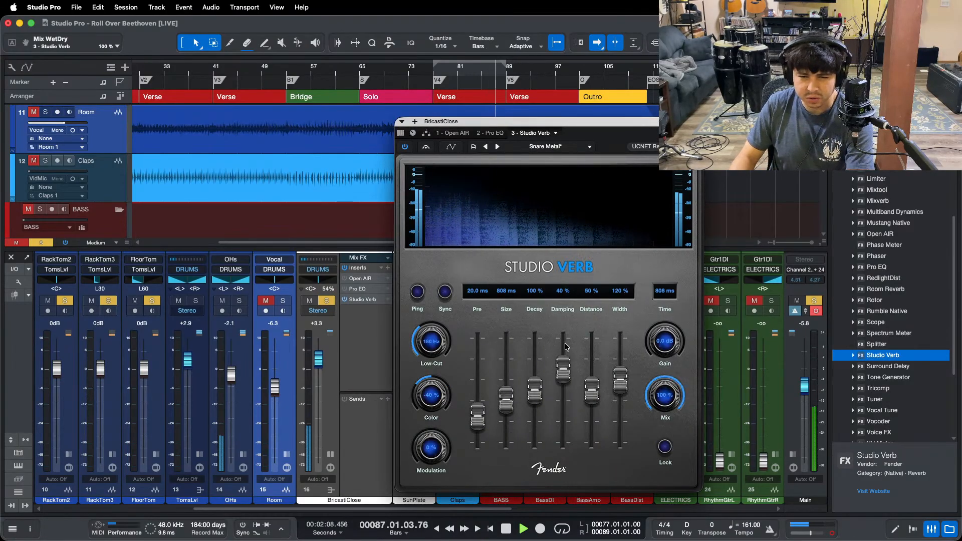
{"action": "left_click_drag", "start_coordinate": [564, 370], "coordinate": [555, 473]}
{"action": "left_click_drag", "start_coordinate": [563, 441], "coordinate": [563, 395]}
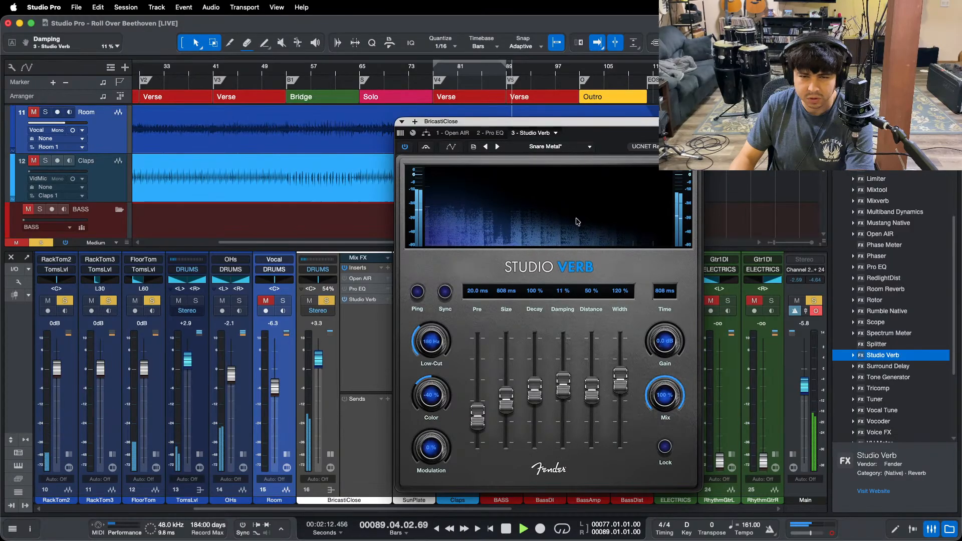
Step: Audition the Barock Chamber and Living Room presets from Studio Verb's Real Rooms, with the Living Room mix raised to 100%
{"action": "left_click", "coordinate": [545, 147]}
{"action": "left_click", "coordinate": [541, 217]}
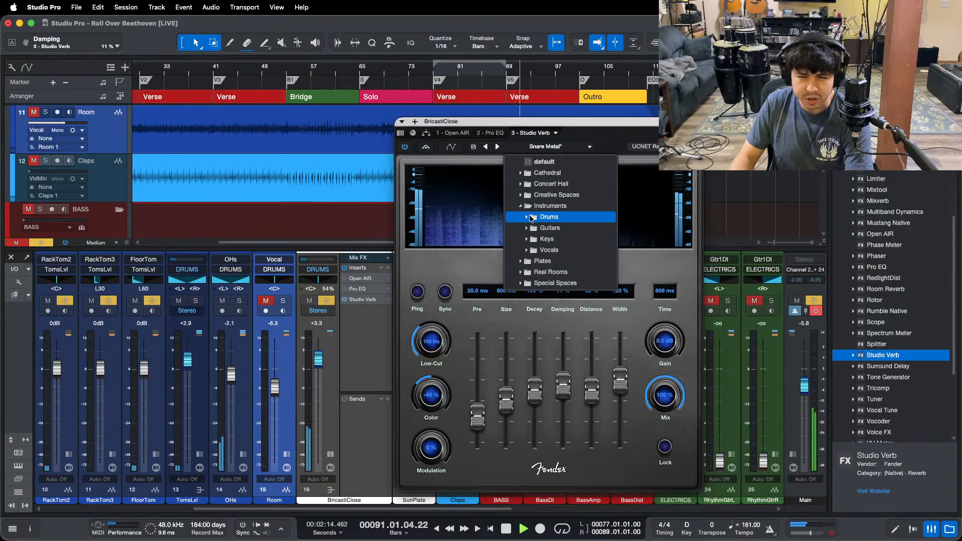
{"action": "left_click", "coordinate": [542, 206]}
{"action": "left_click", "coordinate": [539, 230]}
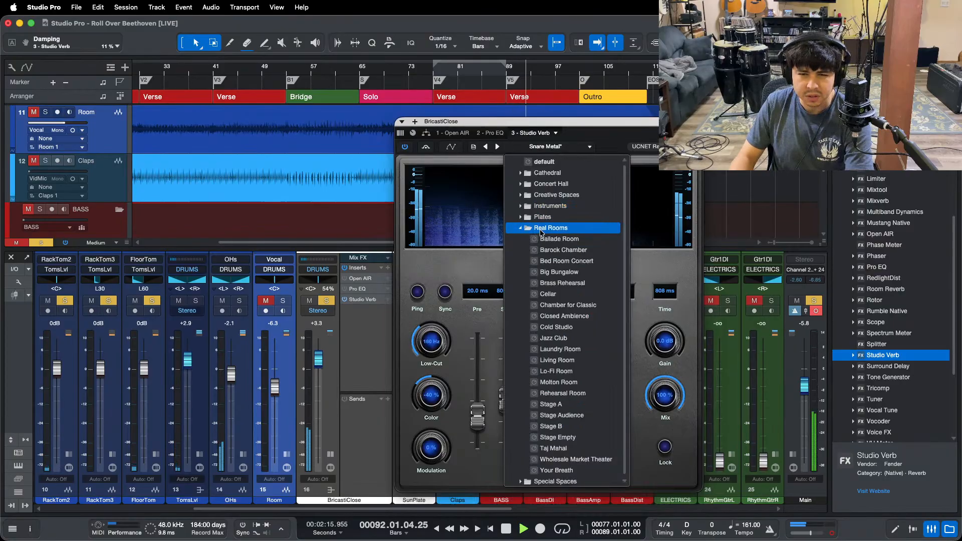
{"action": "left_click", "coordinate": [577, 251]}
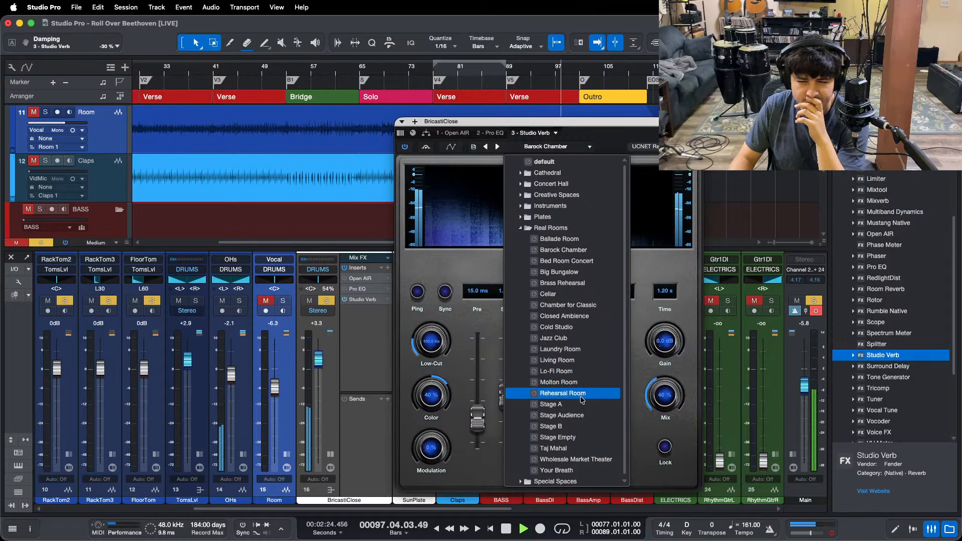
{"action": "left_click", "coordinate": [576, 360]}
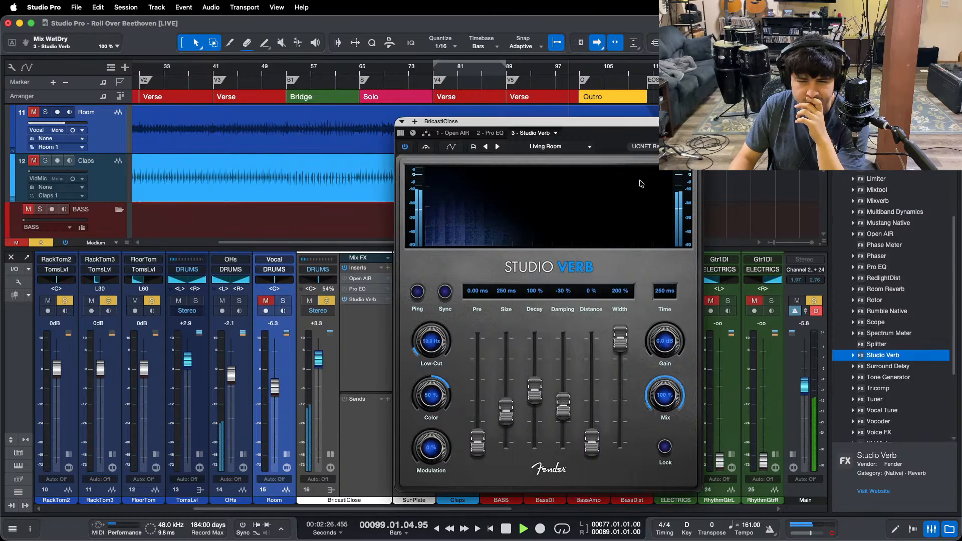
Step: Remove the Studio Verb insert from the BricastiClose channel
{"action": "left_click", "coordinate": [363, 299]}
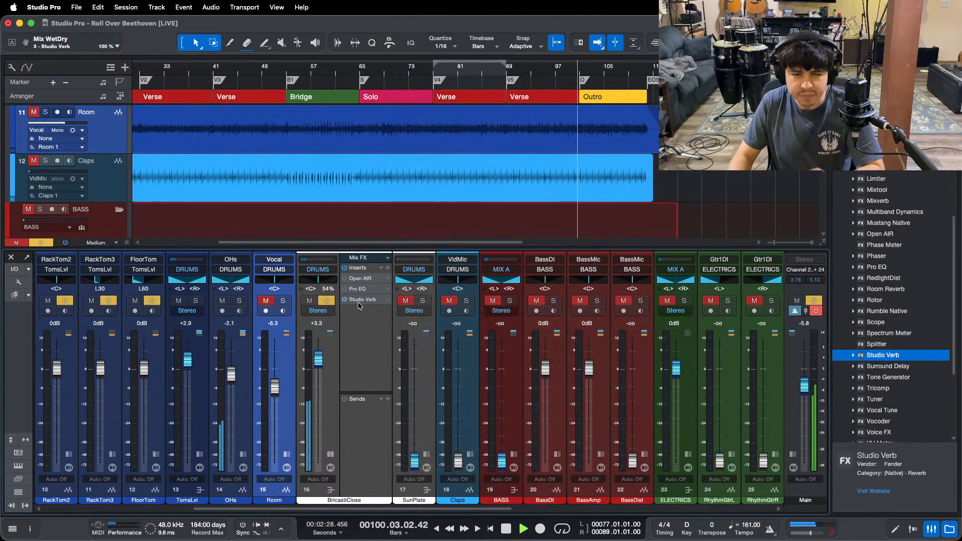
{"action": "right_click", "coordinate": [360, 299]}
{"action": "left_click", "coordinate": [363, 394]}
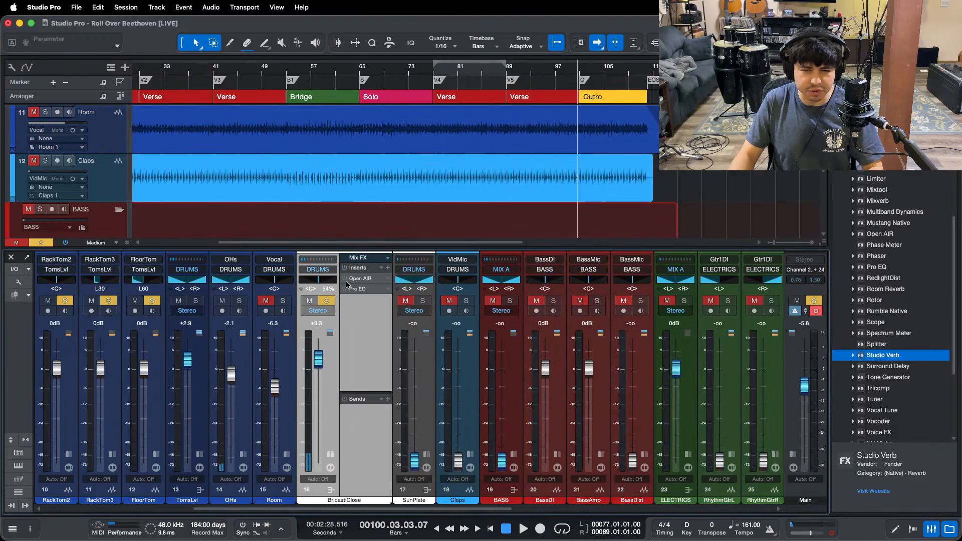
Step: Play the mix from the V4 verse and check the Open AIR reverb settings on the BricastiClose channel
{"action": "key", "text": "space"}
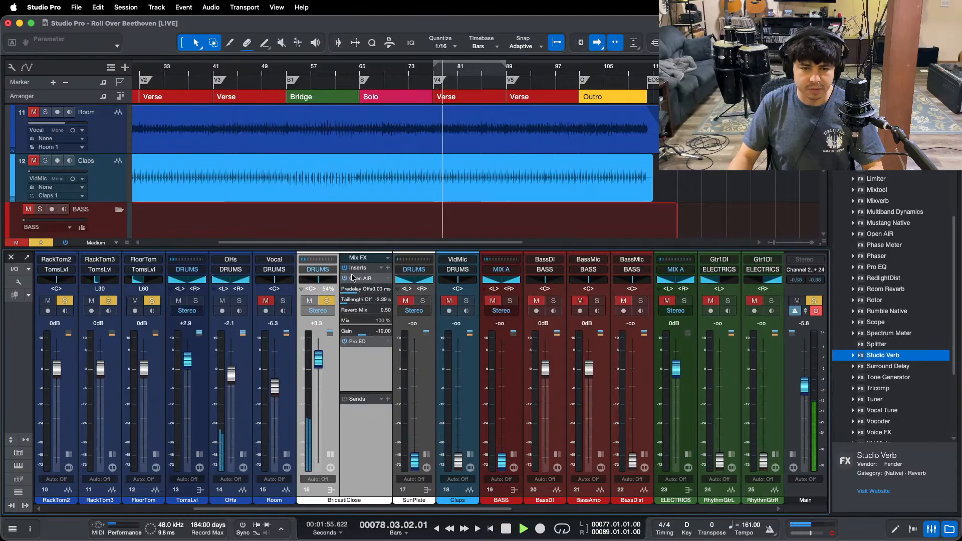
{"action": "left_click", "coordinate": [353, 279]}
{"action": "left_click_drag", "start_coordinate": [350, 195], "coordinate": [592, 194]}
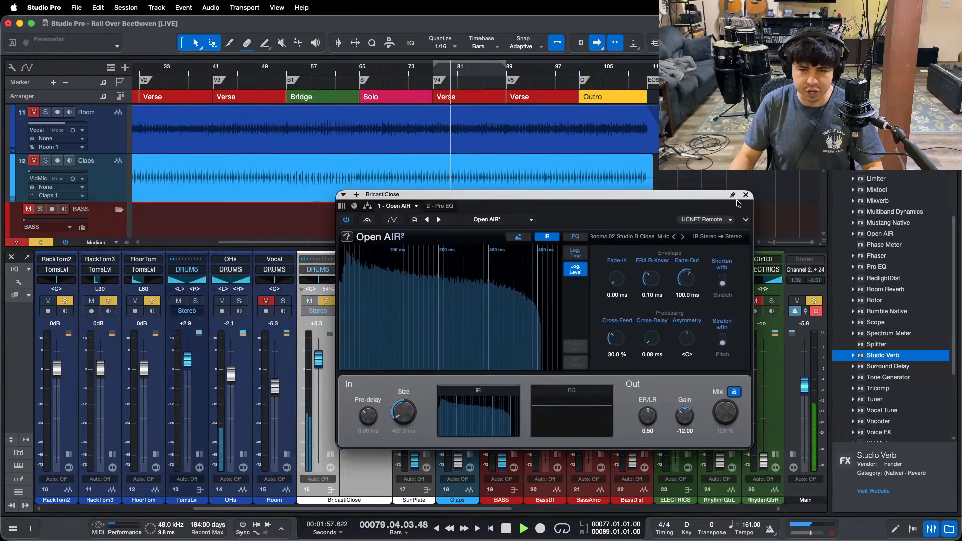
{"action": "left_click", "coordinate": [746, 196]}
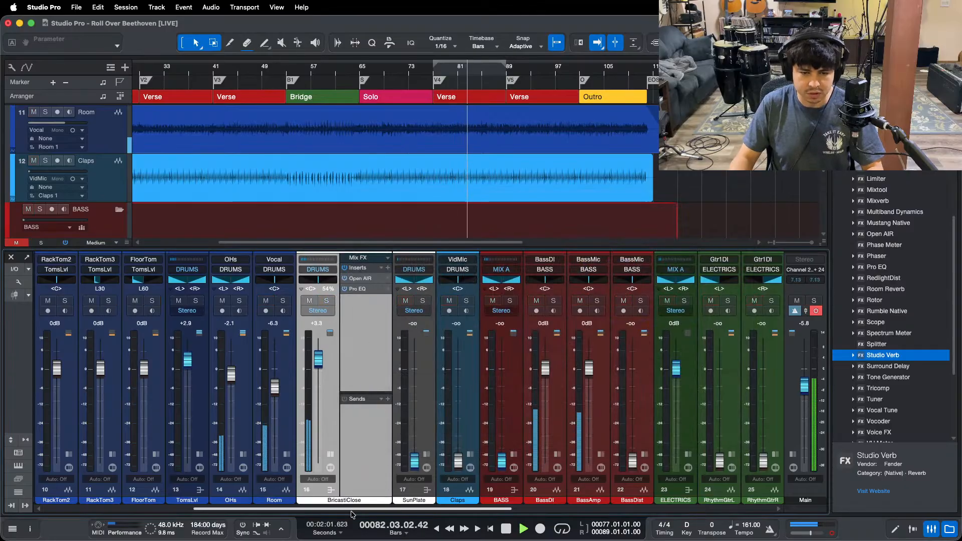
Step: Raise the BASS bus fader to 0 dB and solo the bus
{"action": "left_click_drag", "start_coordinate": [216, 508], "coordinate": [68, 500]}
{"action": "scroll", "coordinate": [280, 454], "scroll_direction": "right", "scroll_amount": 10}
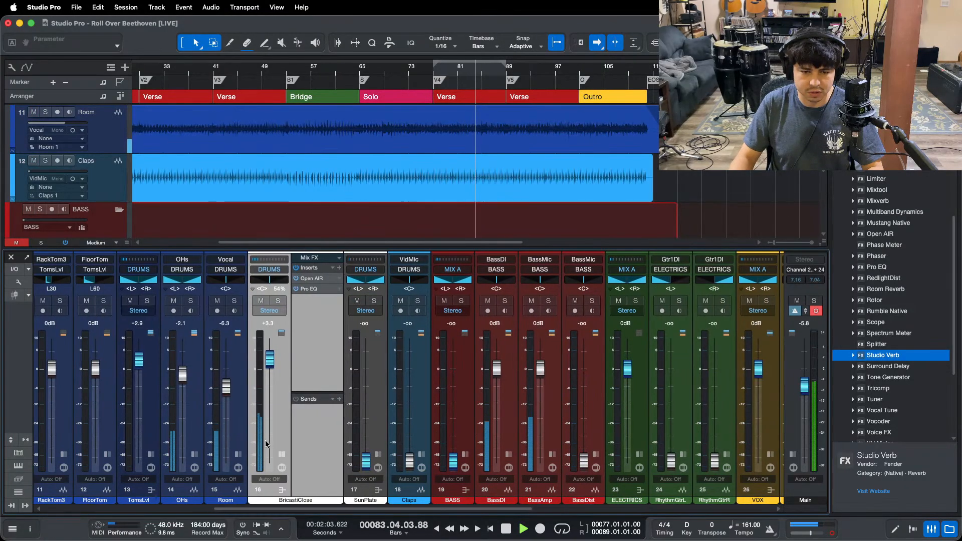
{"action": "left_click_drag", "start_coordinate": [401, 457], "coordinate": [400, 369]}
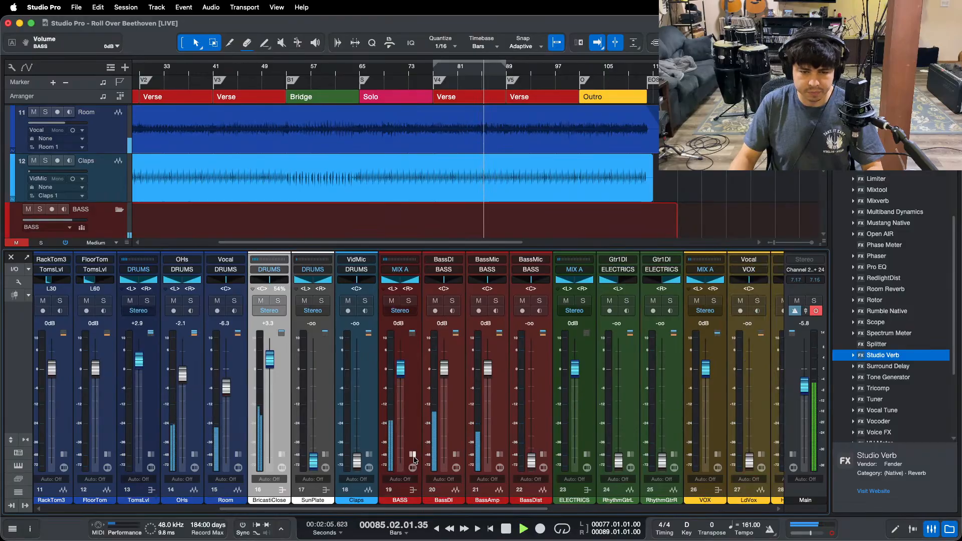
{"action": "scroll", "coordinate": [593, 136], "scroll_direction": "down", "scroll_amount": 5}
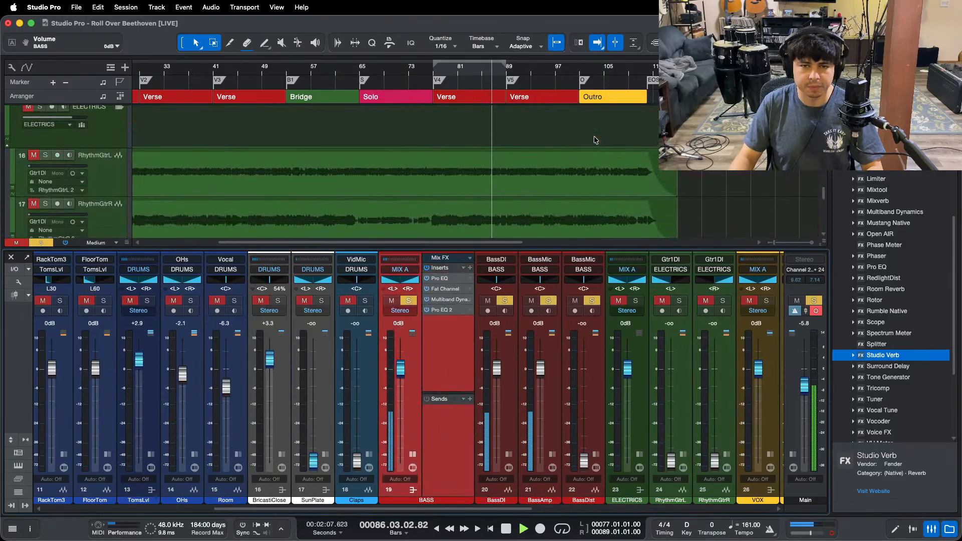
{"action": "key", "text": "s"}
Step: Listen to the soloed bass from its entry at bar 9, with the intro waveforms magnified in the timeline
{"action": "key", "text": "w"}
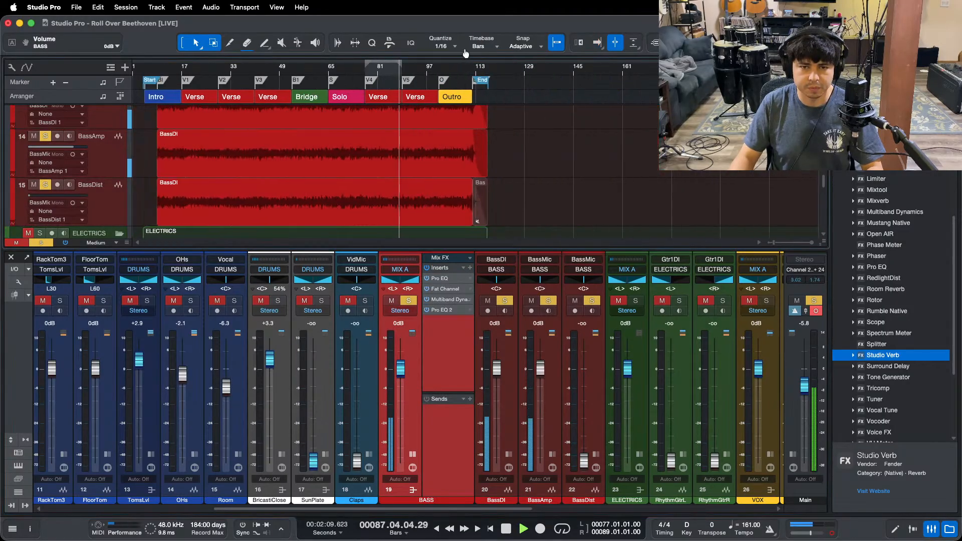
{"action": "key", "text": "e"}
{"action": "key", "text": "e"}
{"action": "key", "text": "e"}
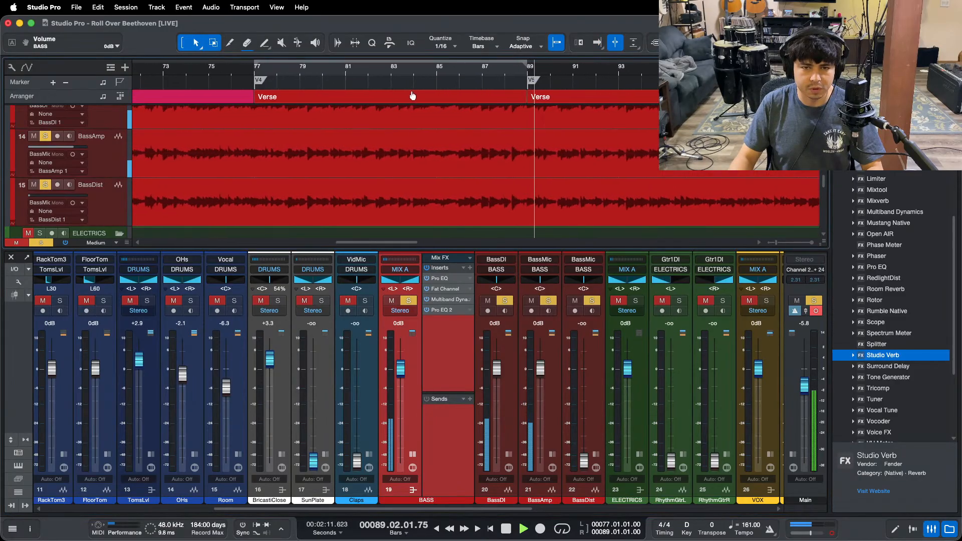
{"action": "key", "text": "w"}
{"action": "key", "text": "w"}
{"action": "key", "text": "w"}
{"action": "key", "text": "f"}
{"action": "left_click", "coordinate": [160, 71]}
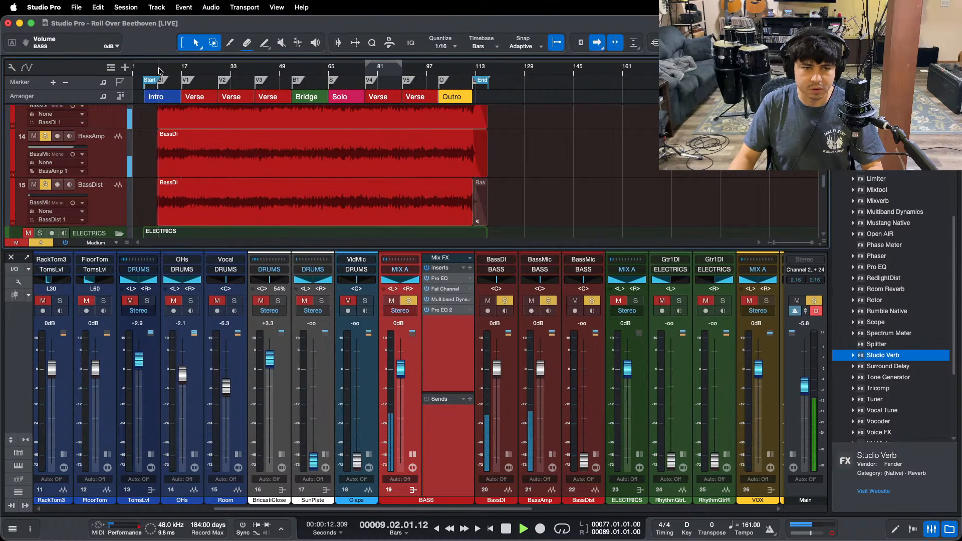
{"action": "key", "text": "f"}
{"action": "key", "text": "e"}
{"action": "key", "text": "e"}
{"action": "key", "text": "e"}
{"action": "key", "text": "e"}
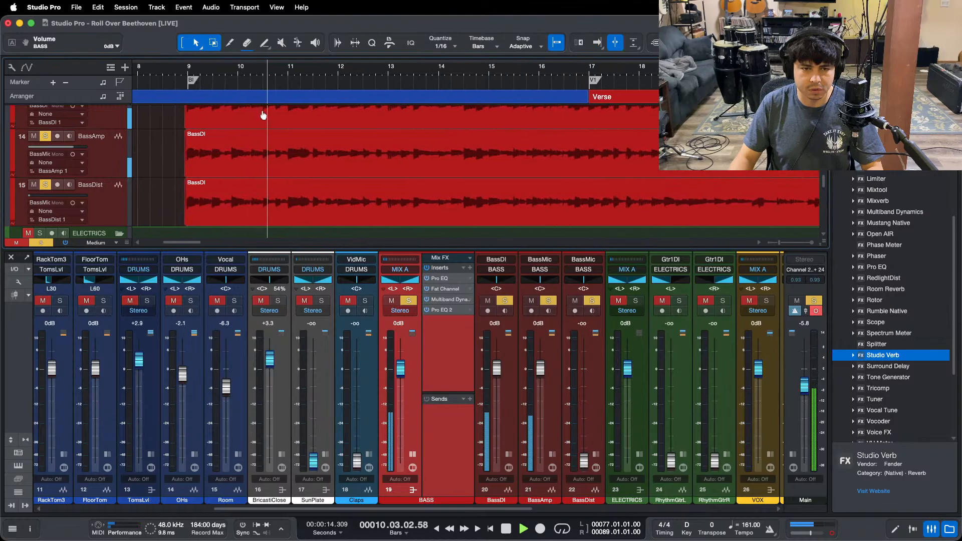
{"action": "key", "text": "f"}
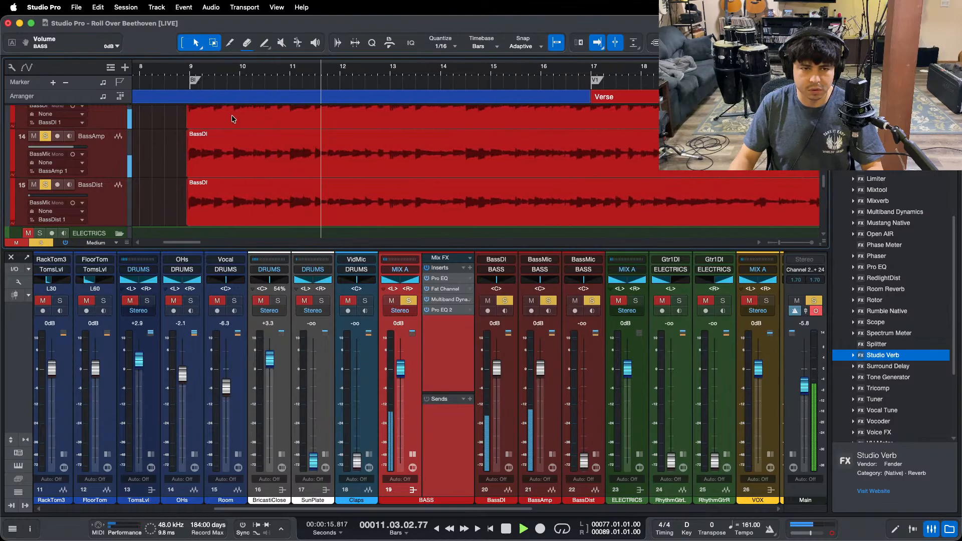
Step: Cut the low-mid band at 200 Hz to -5.76 dB in the BASS bus Pro EQ, checking it with the band soloed
{"action": "left_click", "coordinate": [450, 278]}
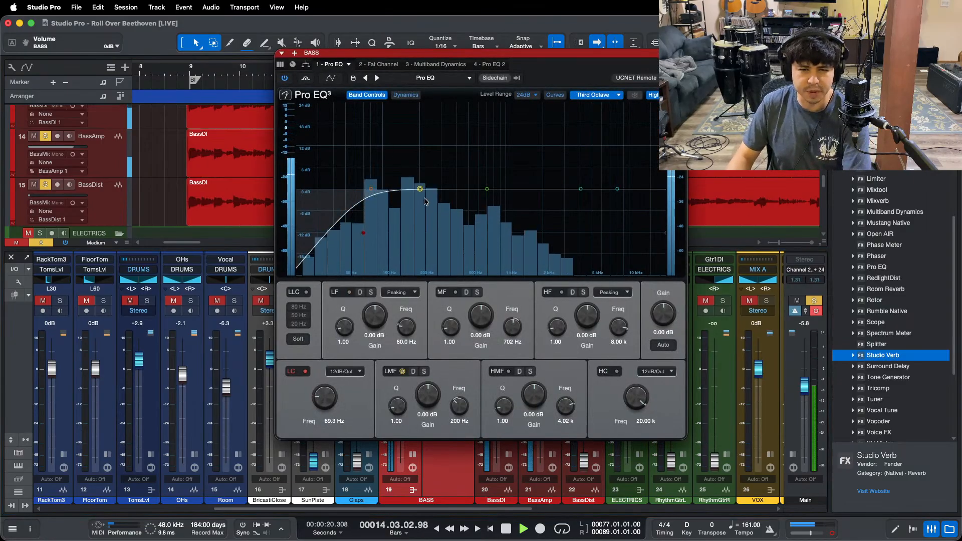
{"action": "left_click_drag", "start_coordinate": [420, 189], "coordinate": [420, 133]}
{"action": "left_click_drag", "start_coordinate": [419, 409], "coordinate": [429, 394]}
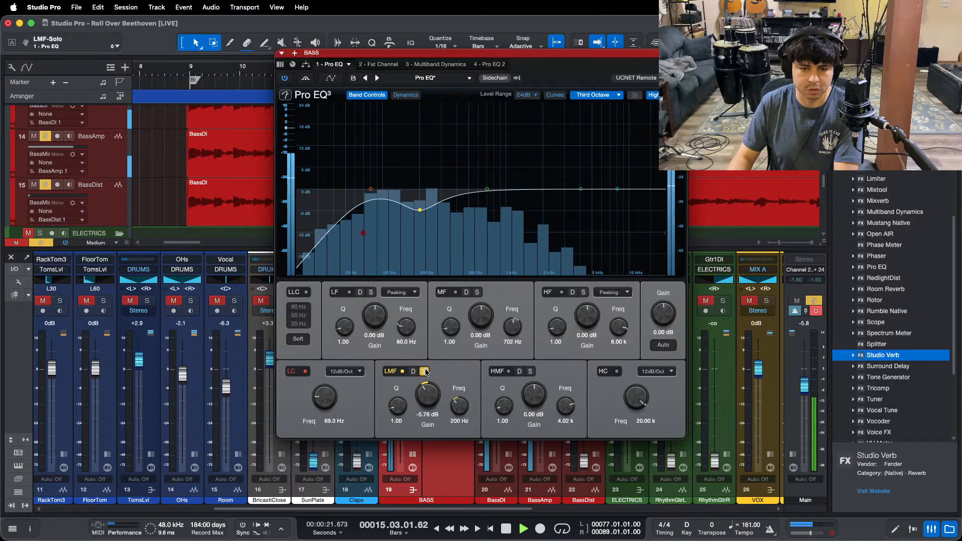
{"action": "left_click", "coordinate": [425, 371]}
{"action": "left_click", "coordinate": [425, 372]}
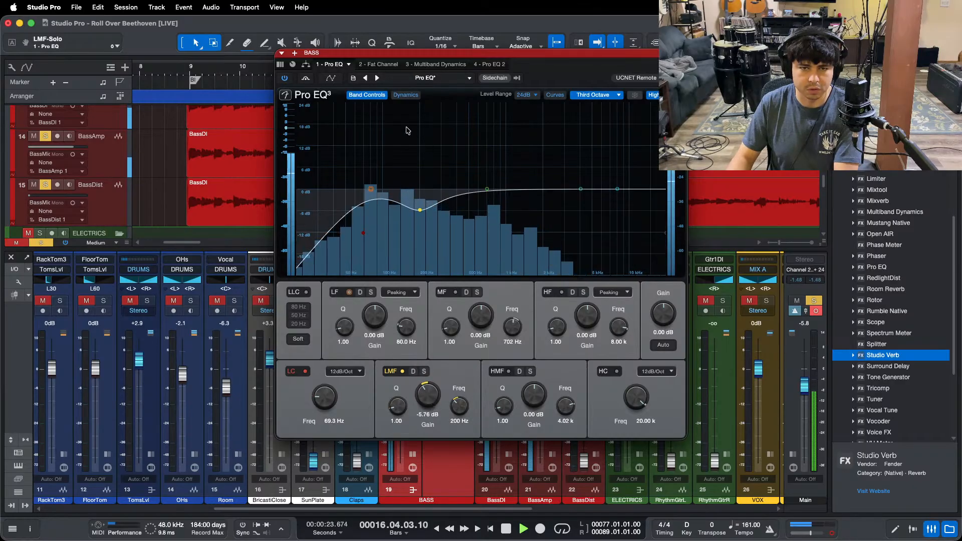
Step: Enable the Fat Channel's FET compressor on the BASS bus and set input to -17.92 dB and output to -24.64 dB
{"action": "left_click", "coordinate": [377, 65]}
{"action": "left_click", "coordinate": [544, 97]}
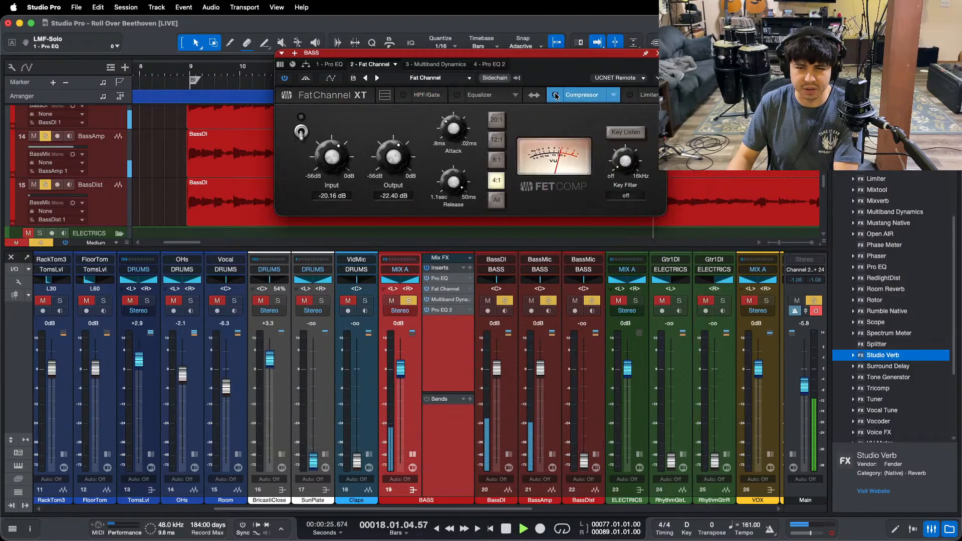
{"action": "left_click_drag", "start_coordinate": [509, 124], "coordinate": [435, 239]}
{"action": "left_click", "coordinate": [178, 70]}
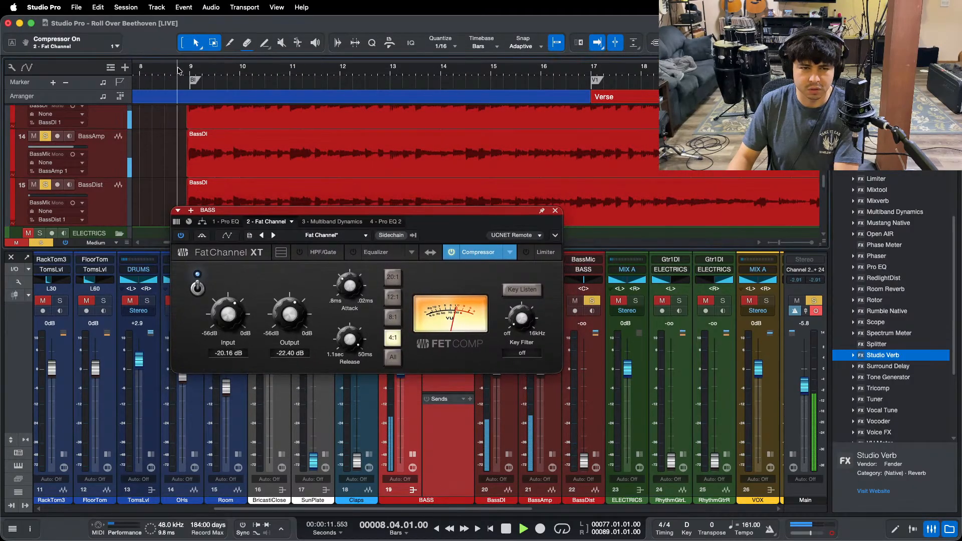
{"action": "left_click_drag", "start_coordinate": [231, 321], "coordinate": [232, 319]}
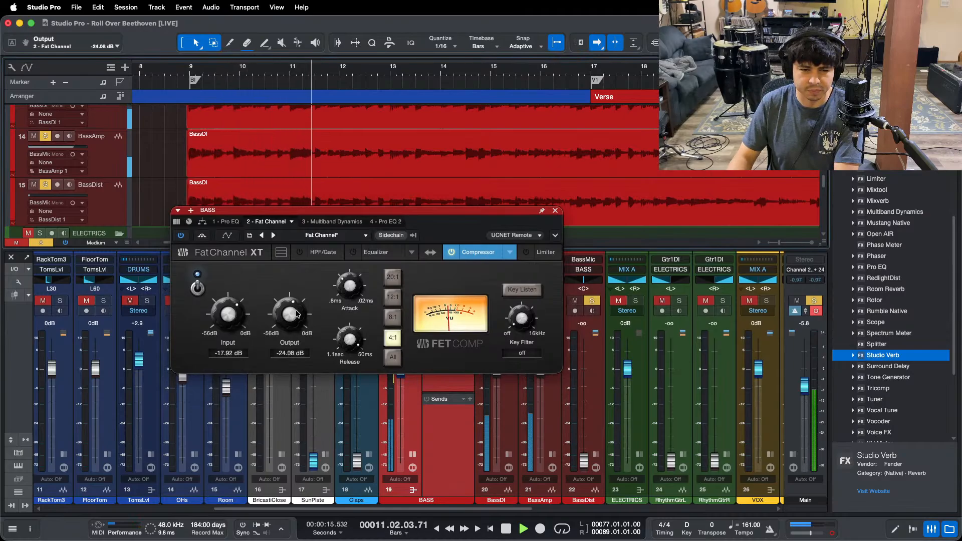
{"action": "key", "text": "space"}
{"action": "key", "text": "space"}
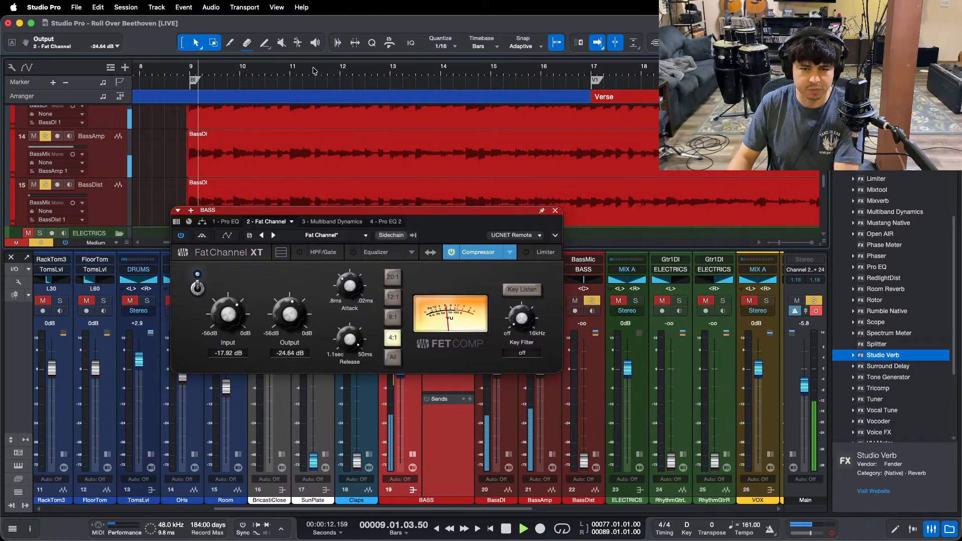
Step: Play the bass from the end of the bridge and set the compressor input to -16.80 dB and output to -25.76 dB
{"action": "key", "text": "z"}
{"action": "key", "text": "f"}
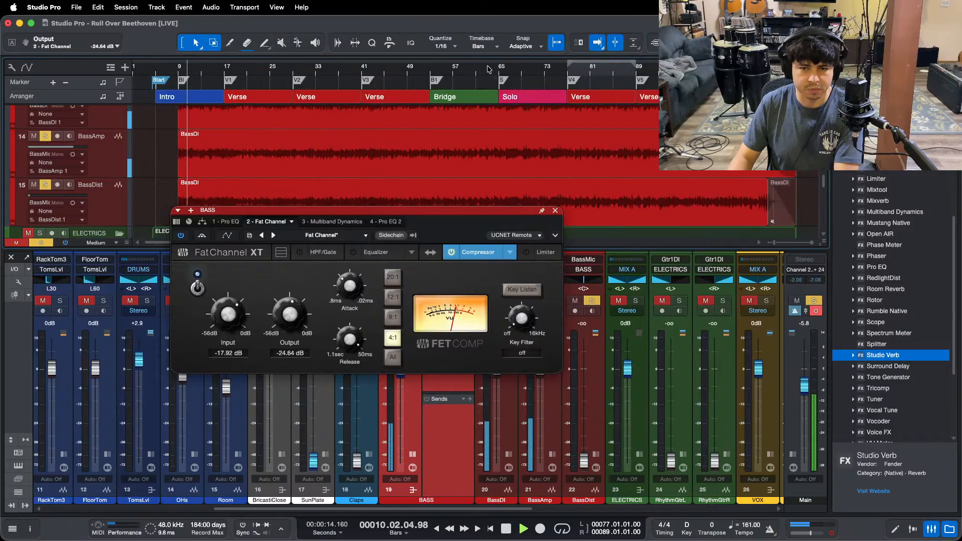
{"action": "scroll", "coordinate": [489, 69], "scroll_direction": "up", "scroll_amount": 10}
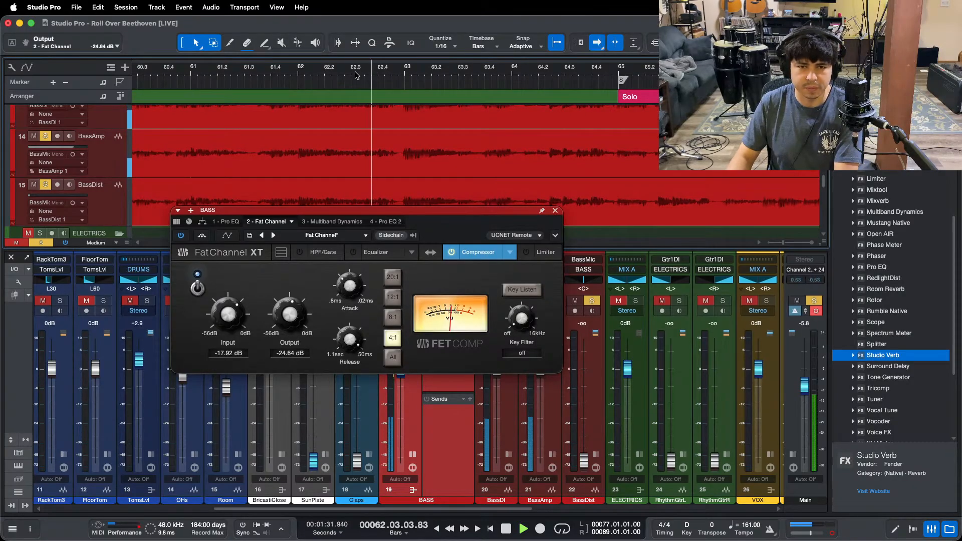
{"action": "left_click_drag", "start_coordinate": [232, 327], "coordinate": [233, 324]}
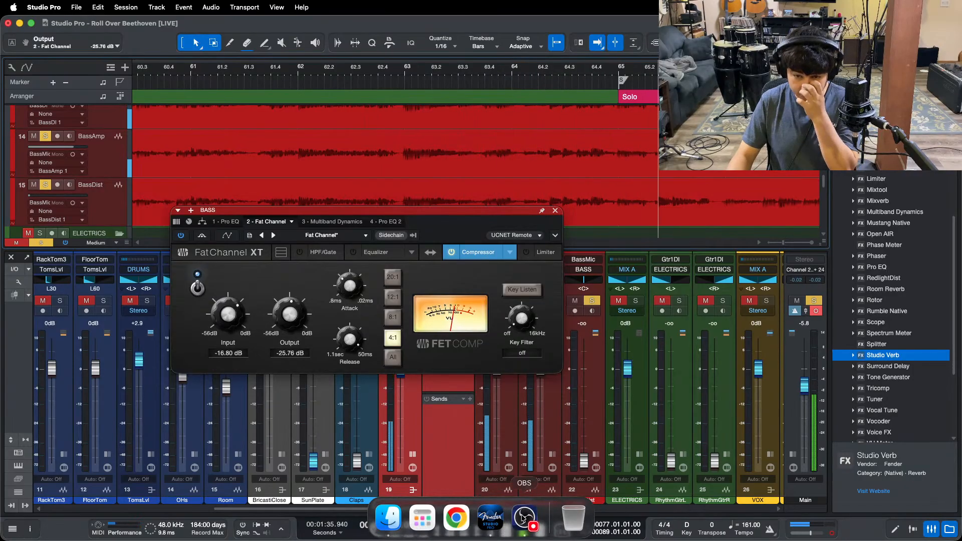
{"action": "left_click", "coordinate": [528, 522]}
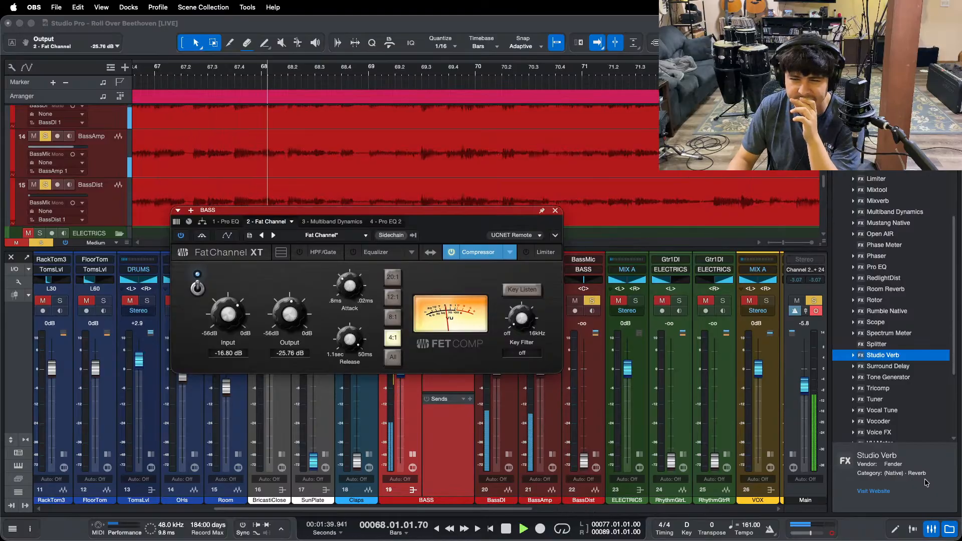
{"action": "left_click", "coordinate": [584, 414]}
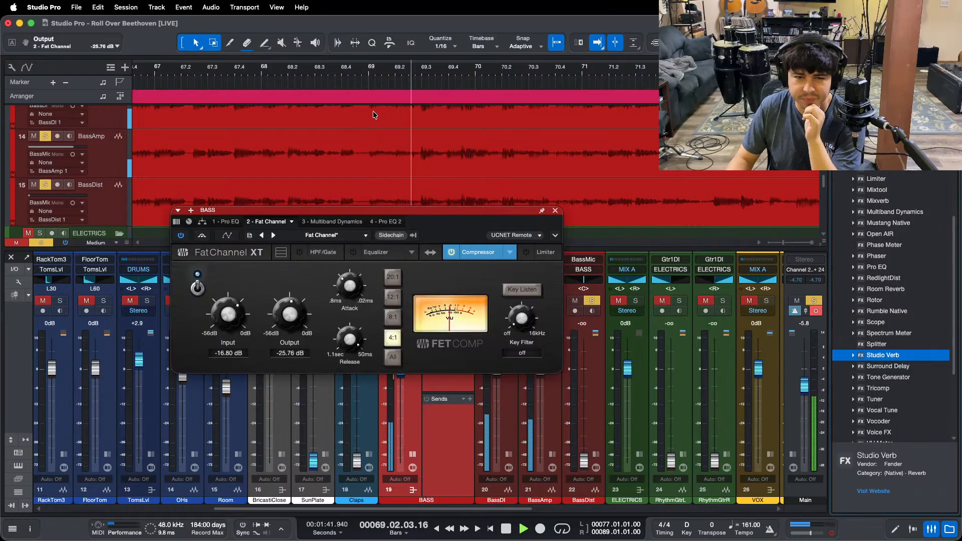
Step: Replay the bass around the solo and set the compressor input to -15.12 dB and output to -27.44 dB
{"action": "left_click", "coordinate": [377, 78]}
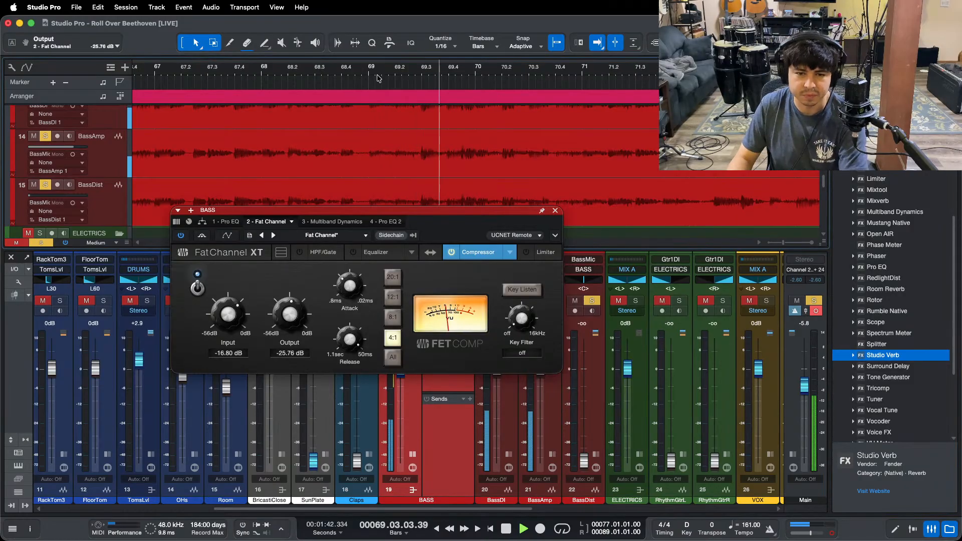
{"action": "left_click_drag", "start_coordinate": [228, 320], "coordinate": [284, 318]}
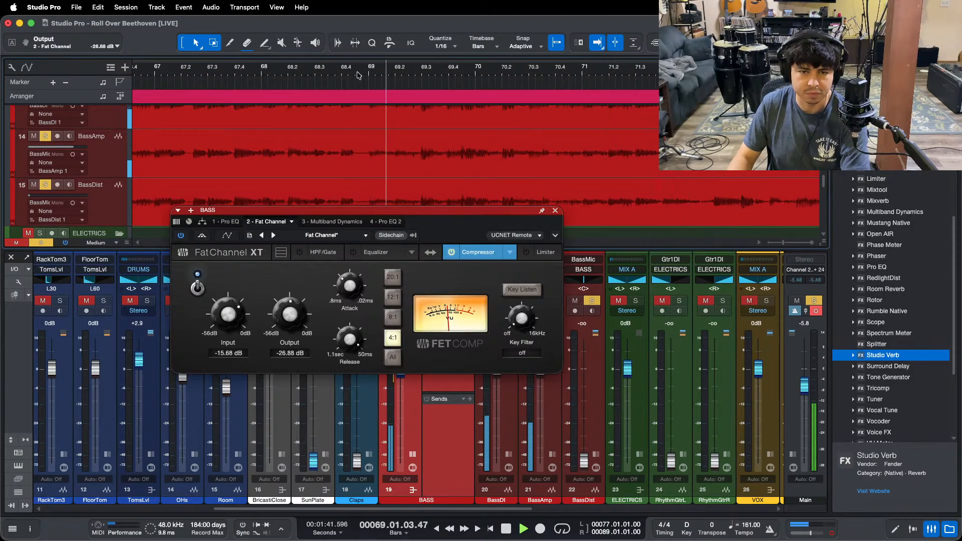
{"action": "scroll", "coordinate": [358, 75], "scroll_direction": "down", "scroll_amount": 5}
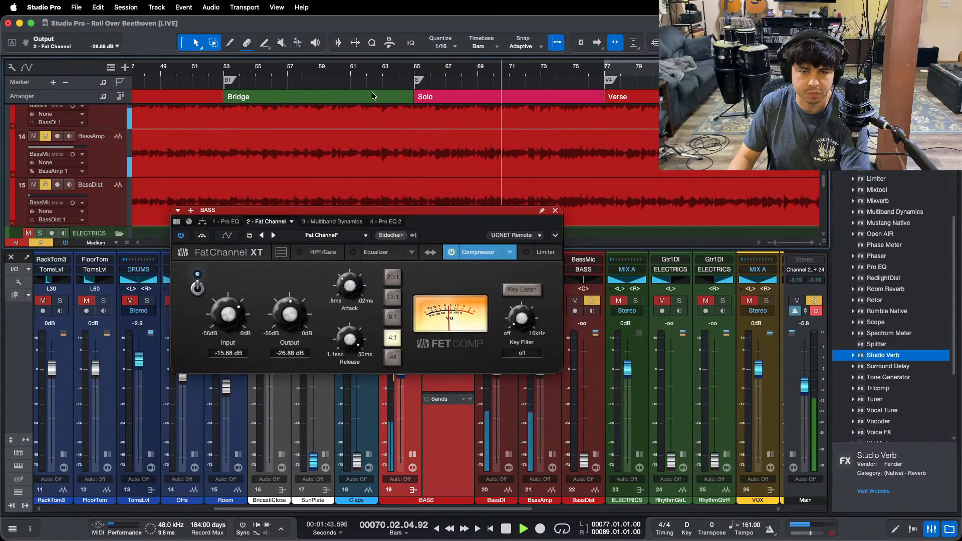
{"action": "left_click", "coordinate": [371, 75]}
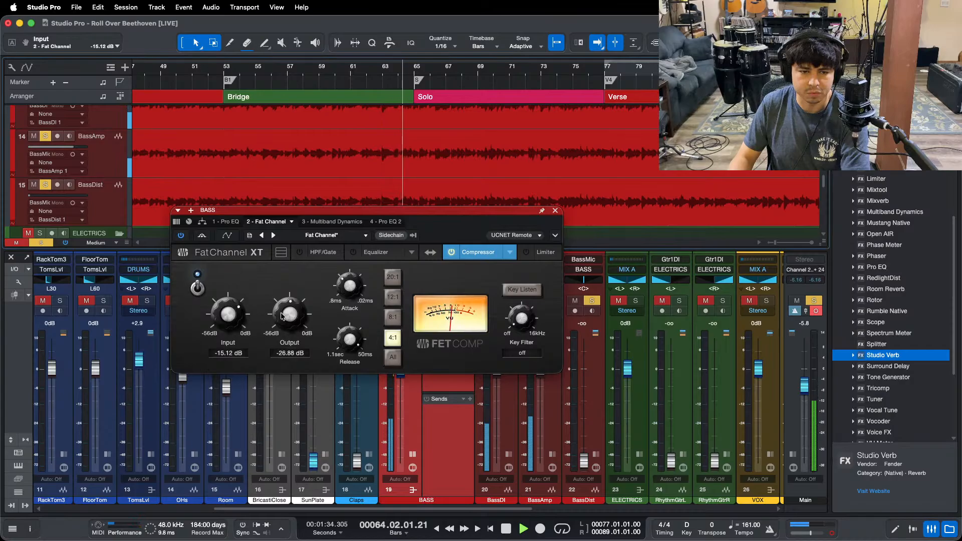
{"action": "left_click_drag", "start_coordinate": [282, 315], "coordinate": [282, 318]}
Step: Open the BASS bus Multiband Dynamics, turn on Edit All Relative with the L band selected, and replay from the solo
{"action": "left_click", "coordinate": [328, 222]}
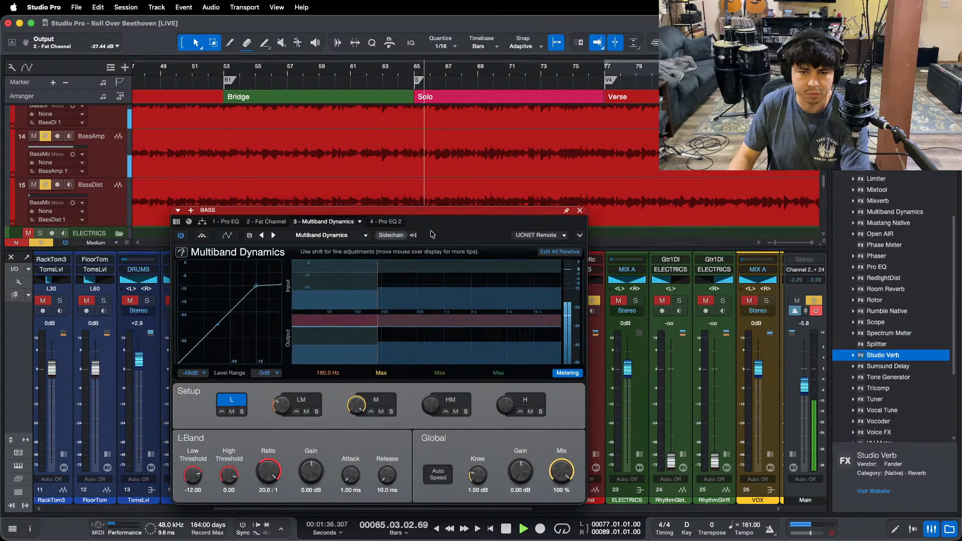
{"action": "left_click_drag", "start_coordinate": [432, 211], "coordinate": [634, 169]}
{"action": "left_click", "coordinate": [503, 359]}
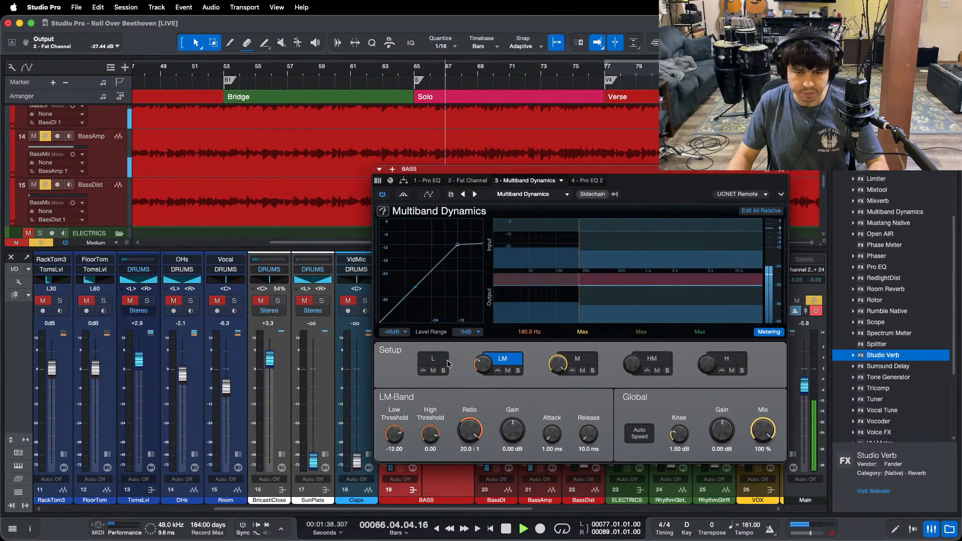
{"action": "left_click", "coordinate": [433, 358]}
{"action": "left_click", "coordinate": [756, 211]}
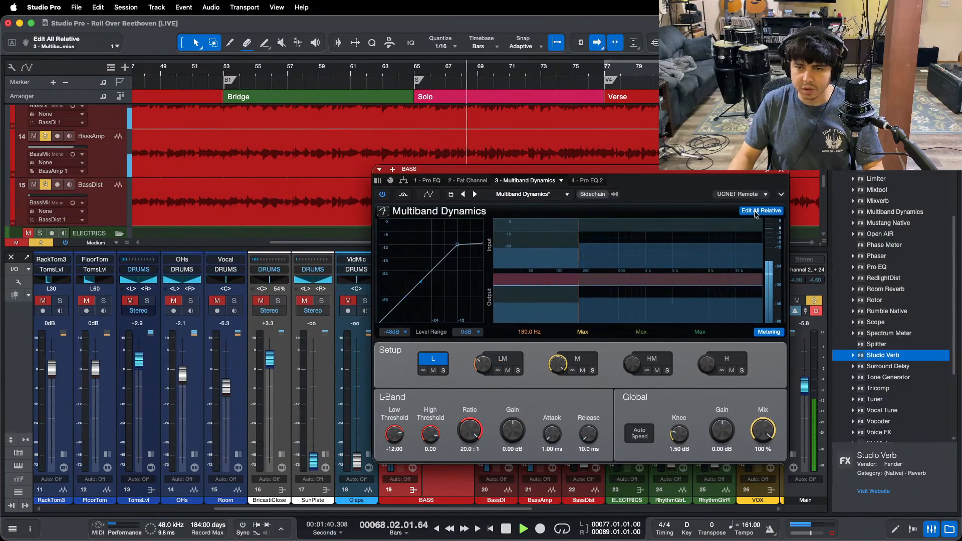
{"action": "key", "text": "z"}
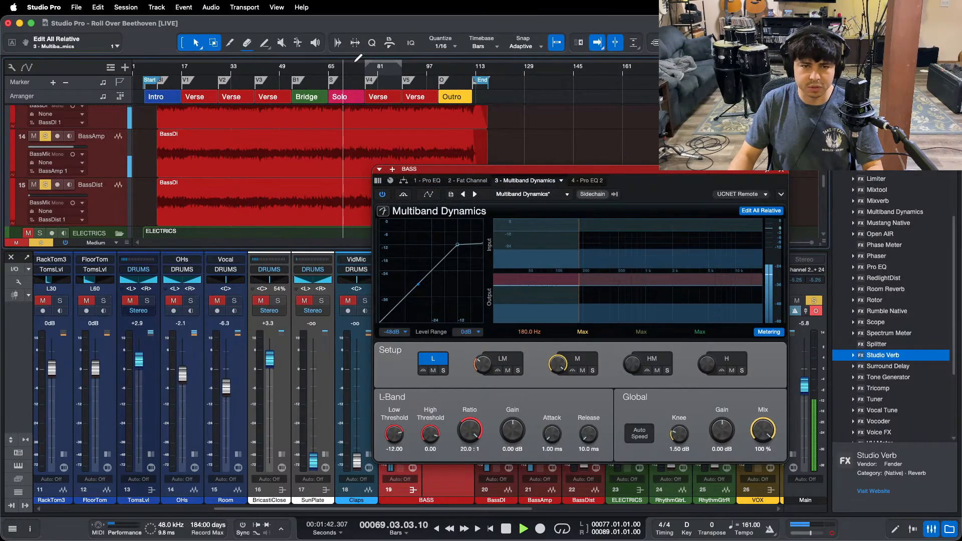
{"action": "key", "text": "z"}
{"action": "key", "text": "shift+b"}
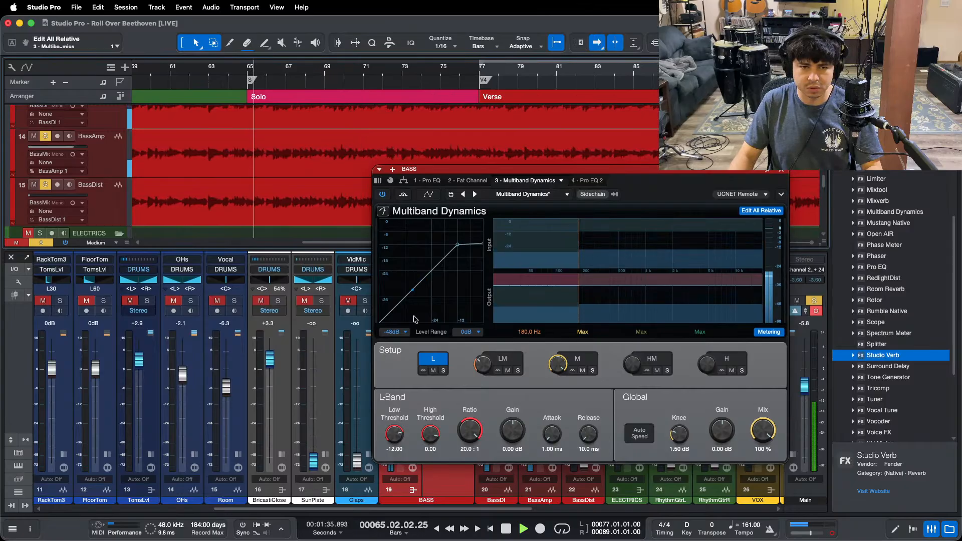
Step: Set the Multiband Dynamics low threshold to -30.12 while auditioning the L band soloed with the LM band muted
{"action": "left_click", "coordinate": [443, 370]}
{"action": "left_click", "coordinate": [508, 370]}
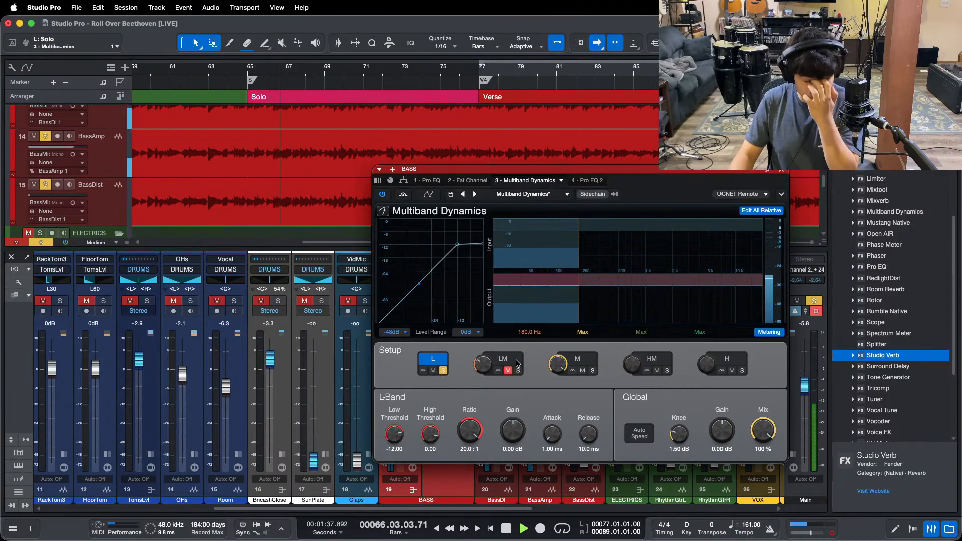
{"action": "left_click_drag", "start_coordinate": [394, 434], "coordinate": [393, 439]}
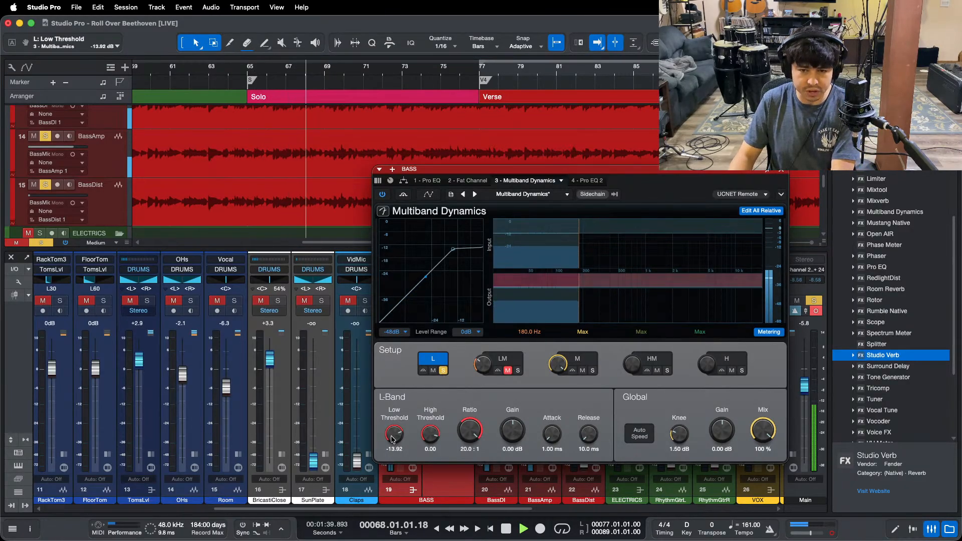
{"action": "scroll", "coordinate": [393, 439], "scroll_direction": "down", "scroll_amount": 10}
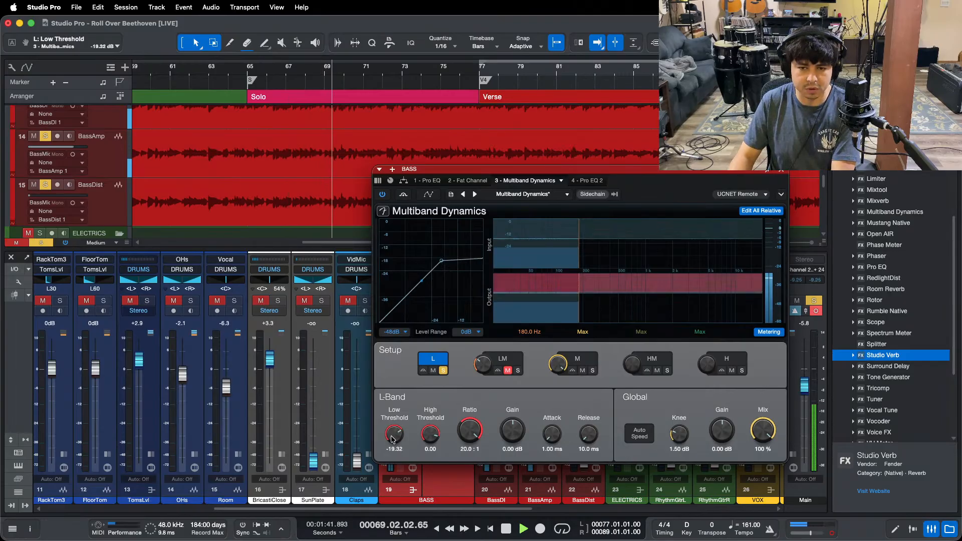
{"action": "scroll", "coordinate": [393, 439], "scroll_direction": "down", "scroll_amount": 8}
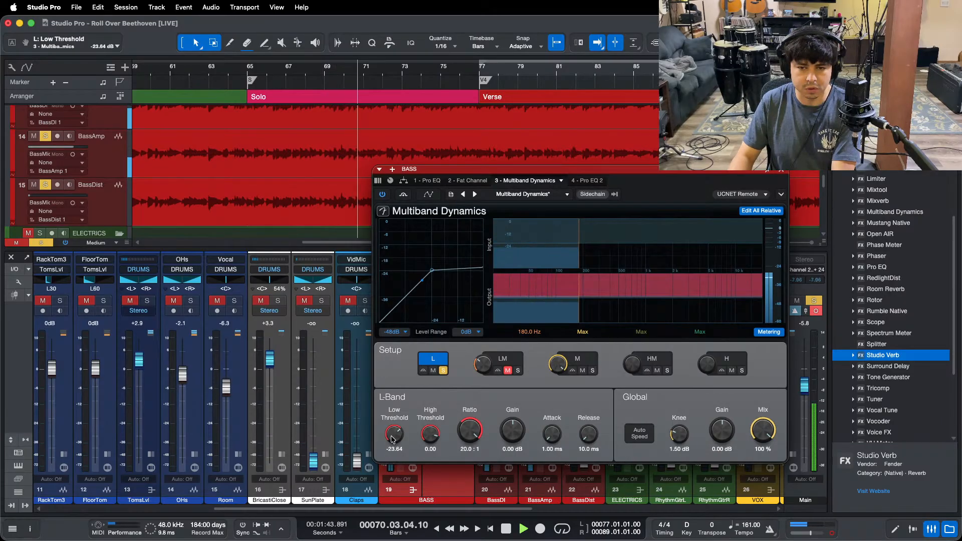
{"action": "scroll", "coordinate": [393, 439], "scroll_direction": "down", "scroll_amount": 2}
{"action": "scroll", "coordinate": [392, 439], "scroll_direction": "down", "scroll_amount": 2}
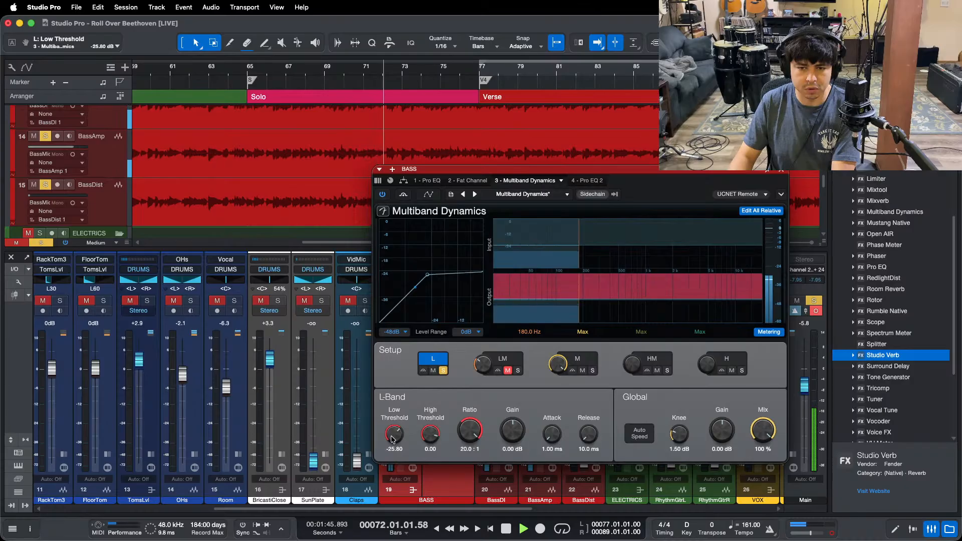
{"action": "scroll", "coordinate": [392, 439], "scroll_direction": "down", "scroll_amount": 2}
{"action": "scroll", "coordinate": [392, 439], "scroll_direction": "down", "scroll_amount": 2}
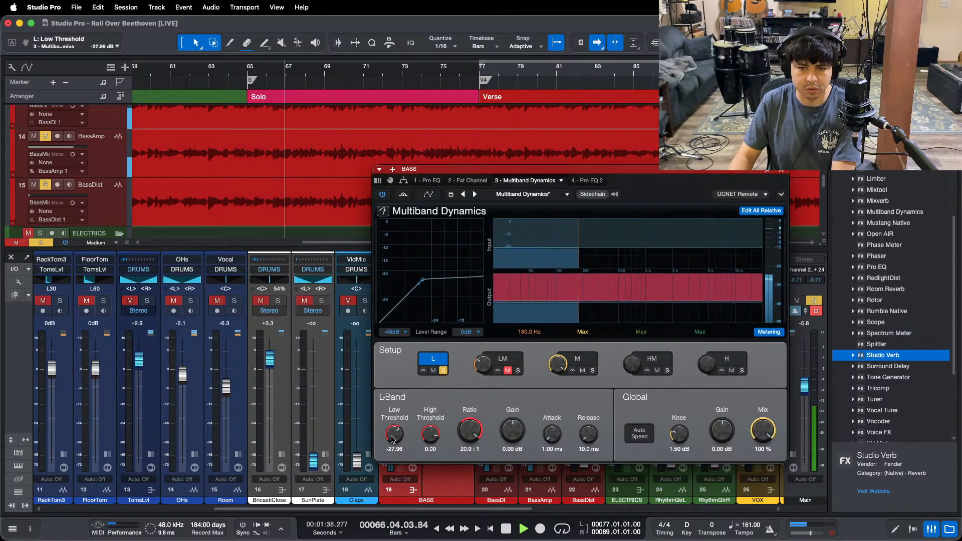
{"action": "scroll", "coordinate": [392, 439], "scroll_direction": "down", "scroll_amount": 2}
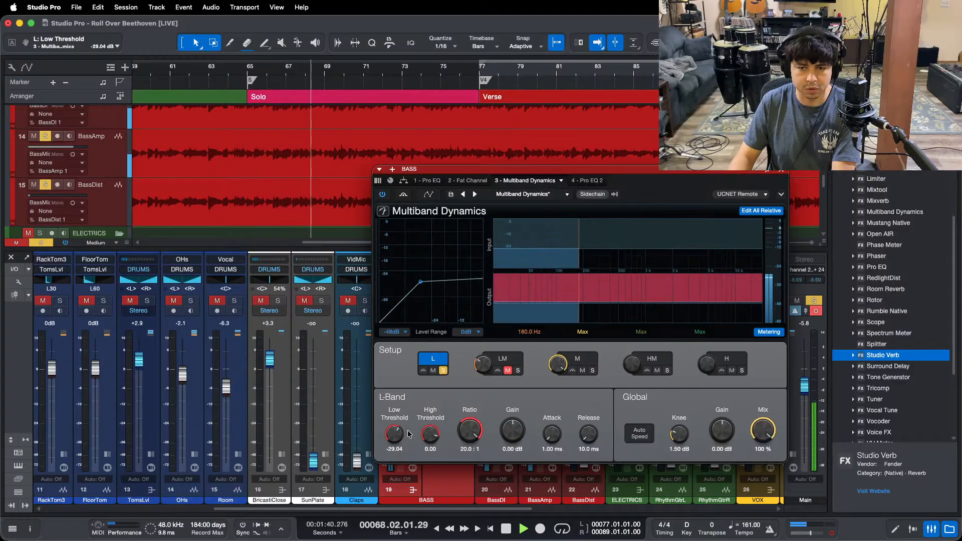
{"action": "left_click", "coordinate": [444, 371]}
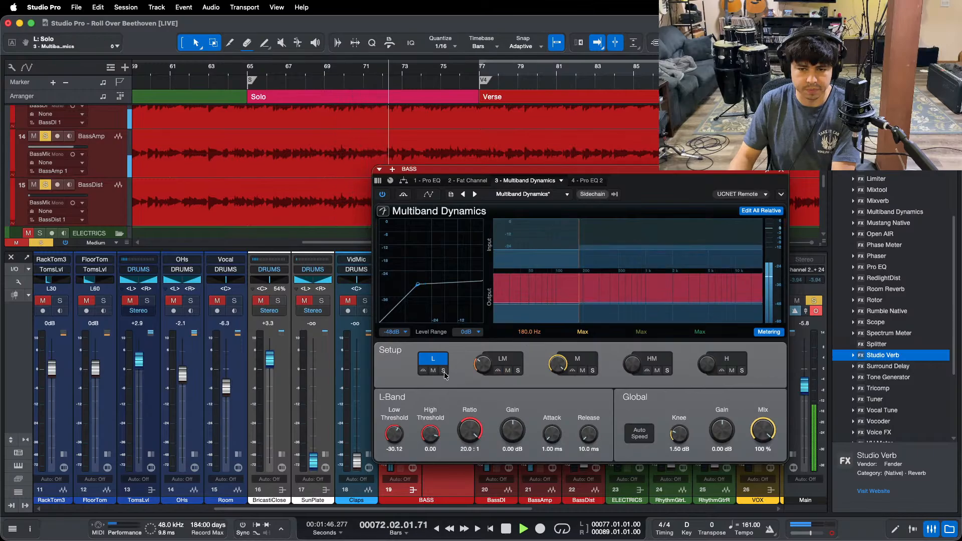
Step: Raise the BASS bus fader to +2.5 dB
{"action": "left_click_drag", "start_coordinate": [676, 196], "coordinate": [768, 189]}
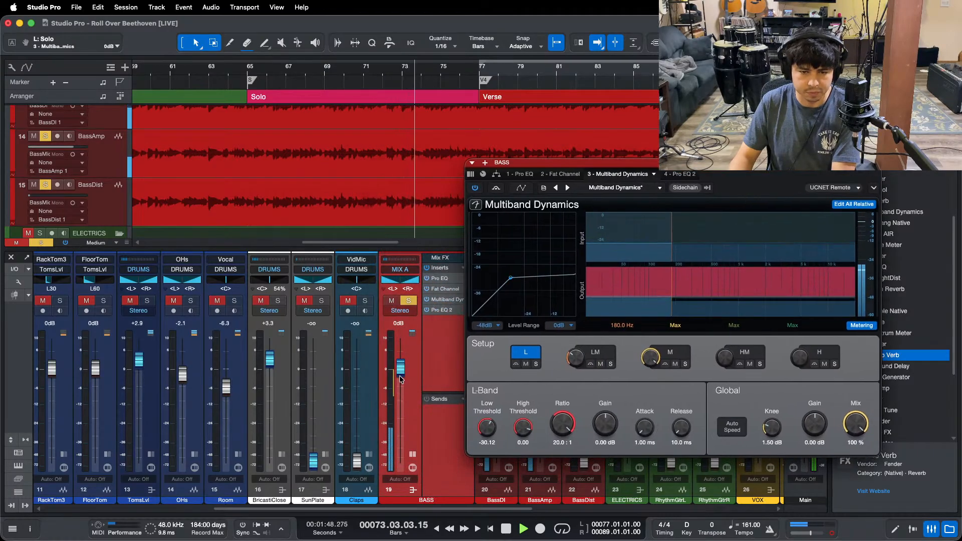
{"action": "scroll", "coordinate": [401, 379], "scroll_direction": "up", "scroll_amount": 3}
{"action": "scroll", "coordinate": [401, 380], "scroll_direction": "up", "scroll_amount": 2}
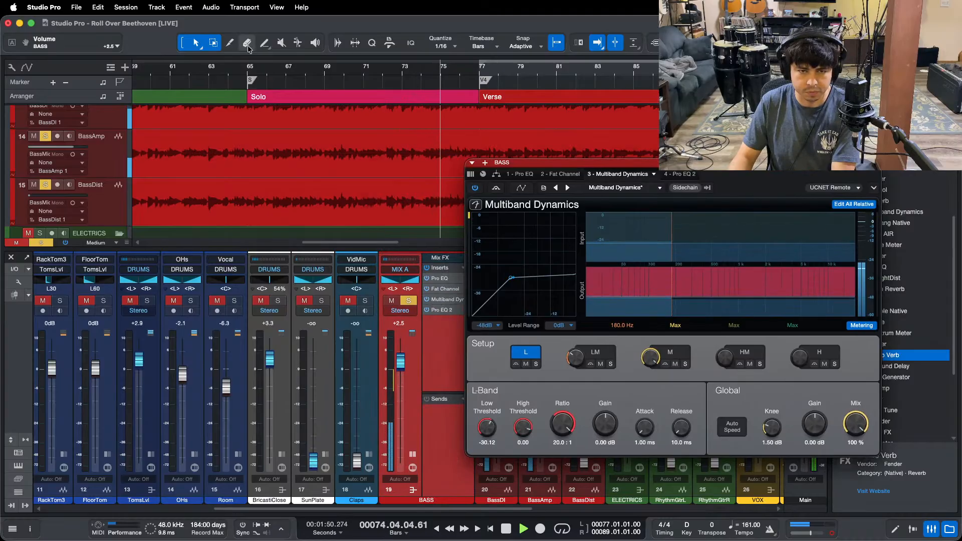
Step: Boost the 80 Hz LF band of the BASS bus Pro EQ 2 to 13.44 dB and lower the bus fader to -3.8 dB
{"action": "key", "text": "b"}
{"action": "left_click", "coordinate": [681, 174]}
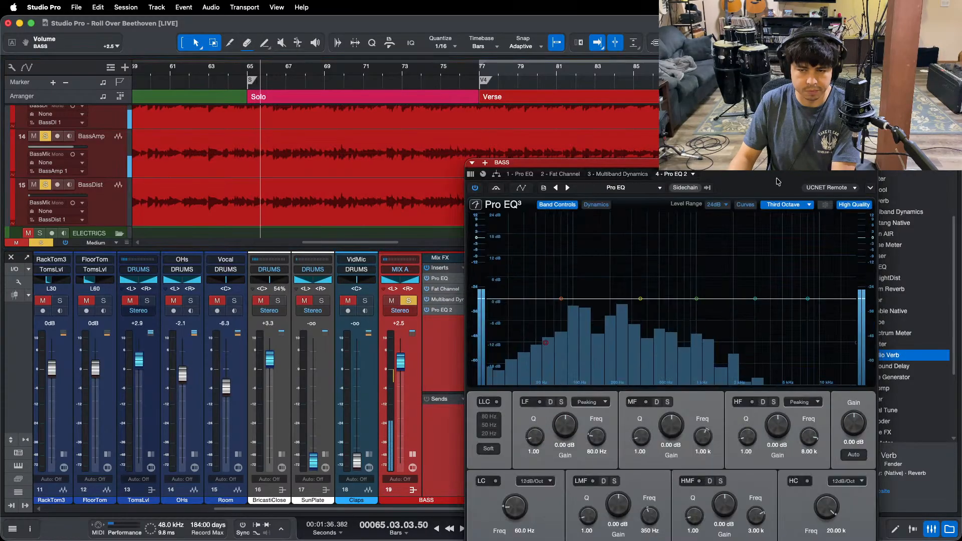
{"action": "left_click_drag", "start_coordinate": [622, 163], "coordinate": [422, 110]}
{"action": "key", "text": "n"}
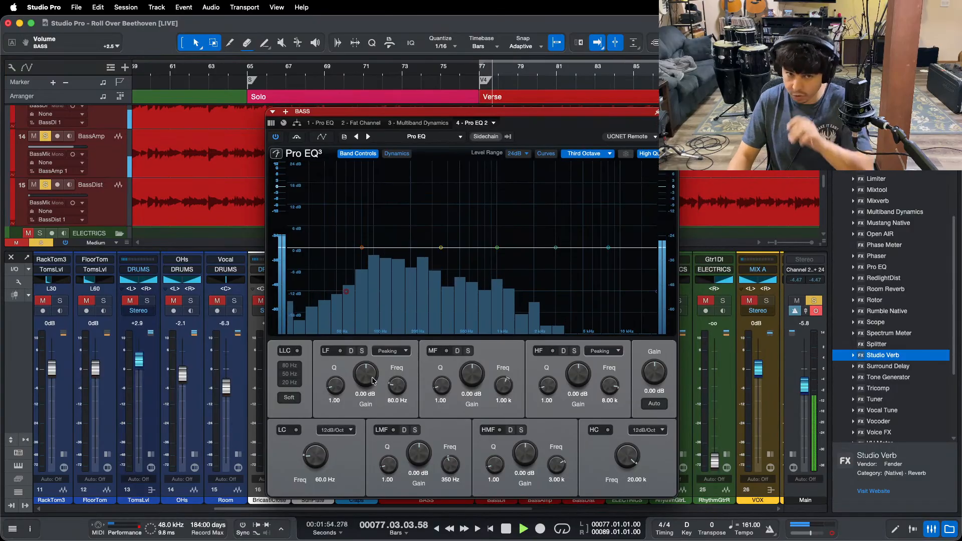
{"action": "scroll", "coordinate": [363, 371], "scroll_direction": "up", "scroll_amount": 3}
{"action": "scroll", "coordinate": [364, 371], "scroll_direction": "up", "scroll_amount": 10}
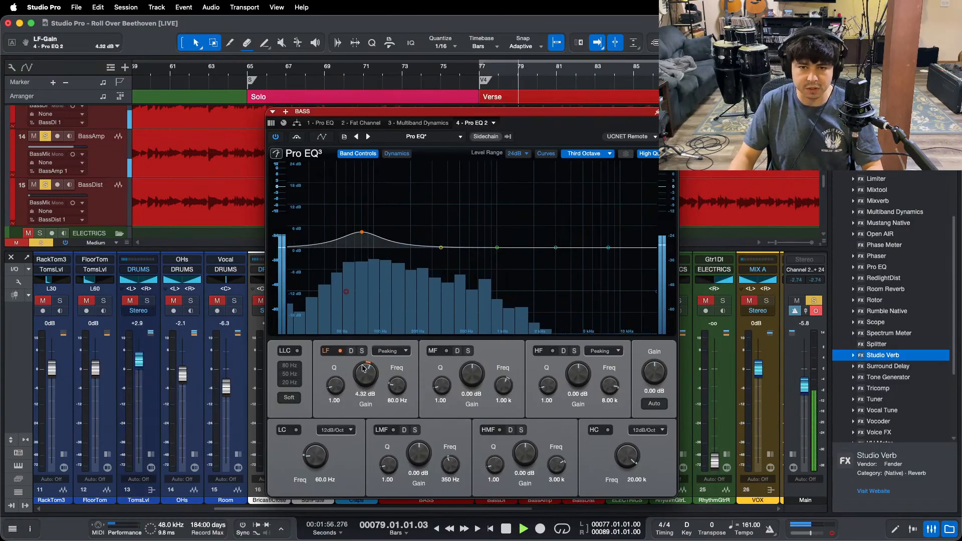
{"action": "scroll", "coordinate": [364, 371], "scroll_direction": "up", "scroll_amount": 6}
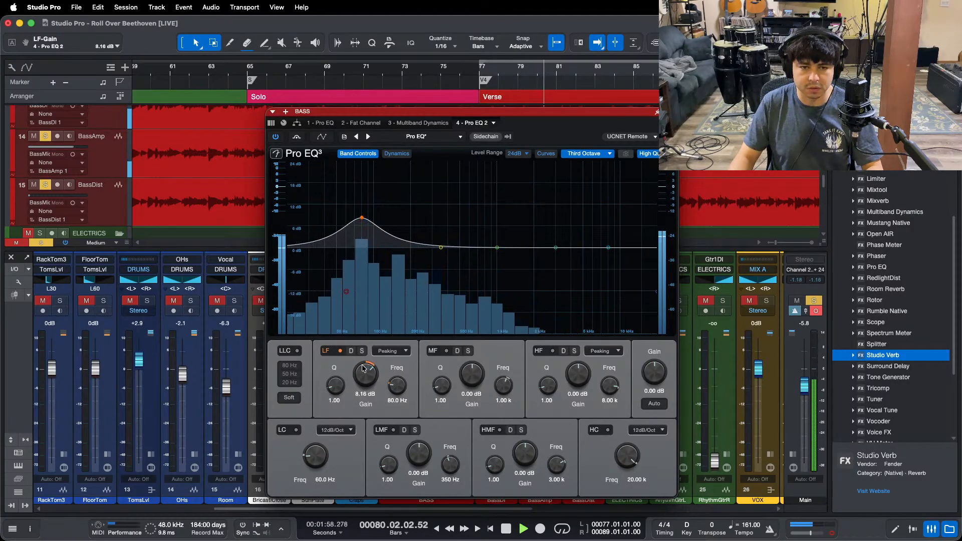
{"action": "scroll", "coordinate": [364, 371], "scroll_direction": "up", "scroll_amount": 1}
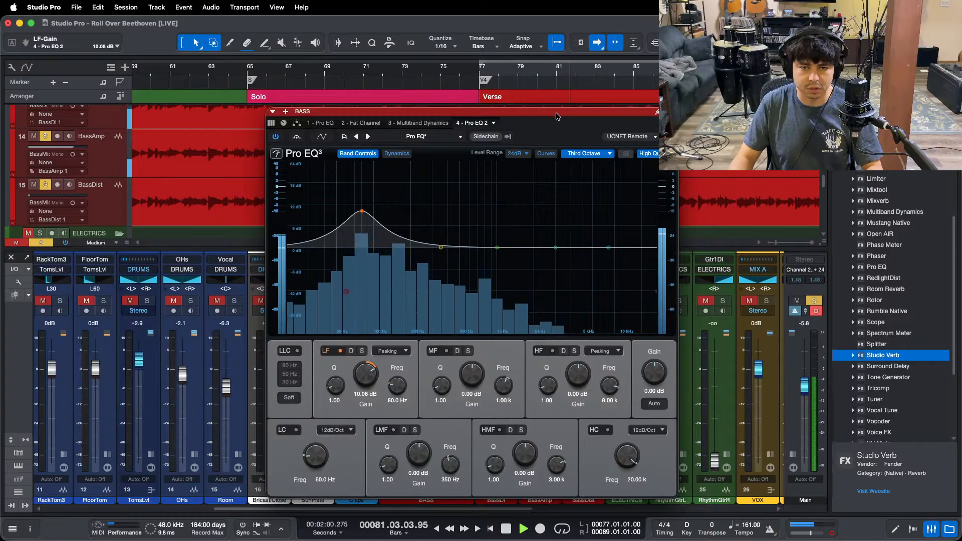
{"action": "left_click_drag", "start_coordinate": [401, 112], "coordinate": [595, 104]}
{"action": "scroll", "coordinate": [392, 369], "scroll_direction": "down", "scroll_amount": 5}
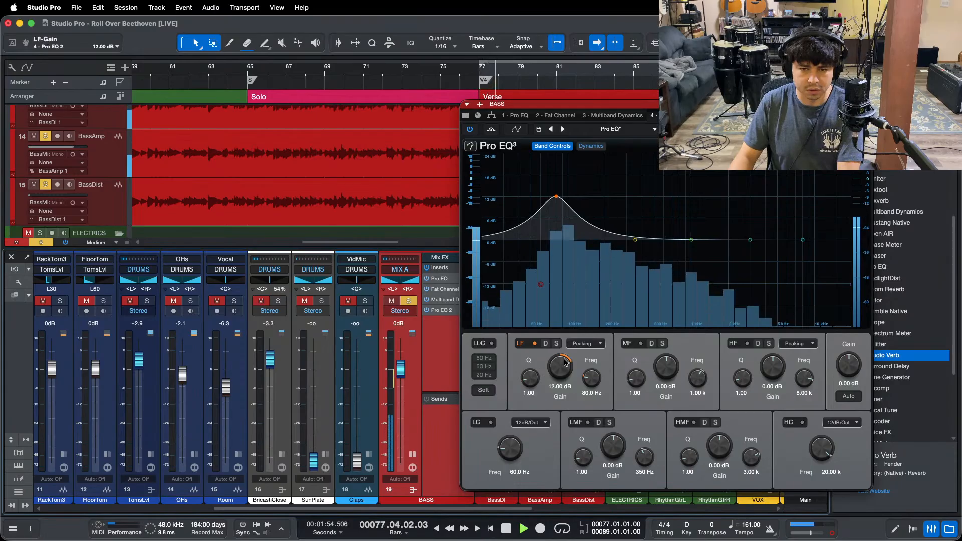
{"action": "scroll", "coordinate": [402, 377], "scroll_direction": "down", "scroll_amount": 3}
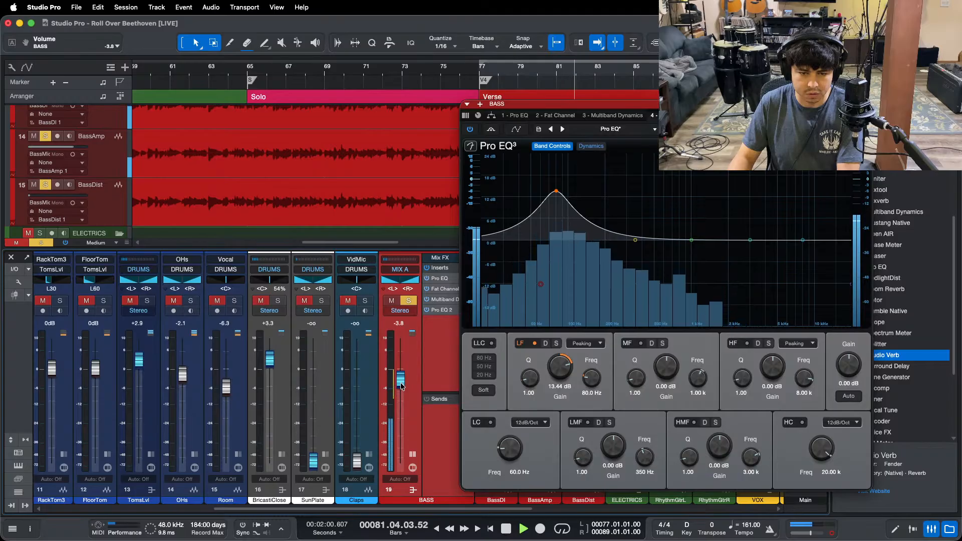
Step: In the first BASS bus Pro EQ, boost the MF band at 702 Hz to 5.28 dB and HMF at 4.02 kHz to 14.88 dB
{"action": "left_click", "coordinate": [516, 127]}
{"action": "left_click_drag", "start_coordinate": [512, 122], "coordinate": [336, 123]}
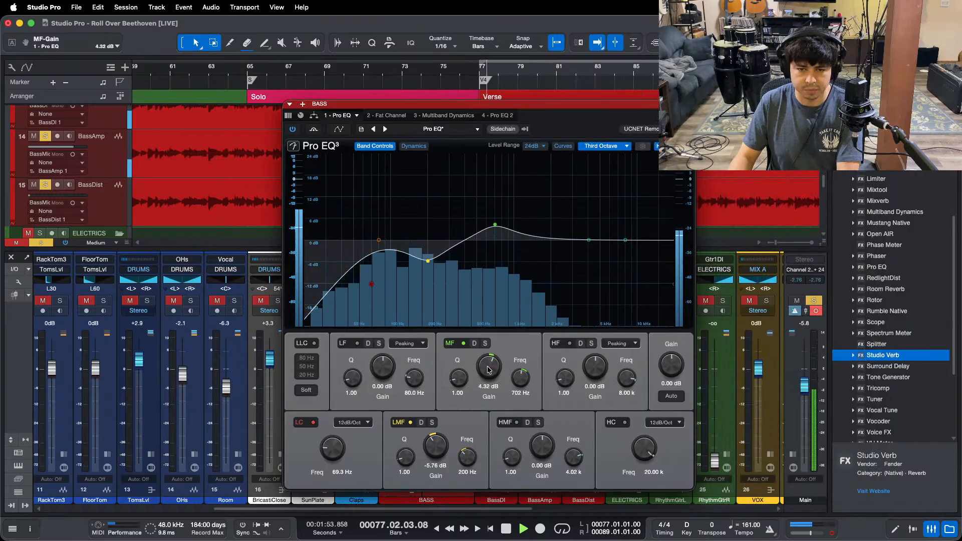
{"action": "scroll", "coordinate": [489, 370], "scroll_direction": "up", "scroll_amount": 2}
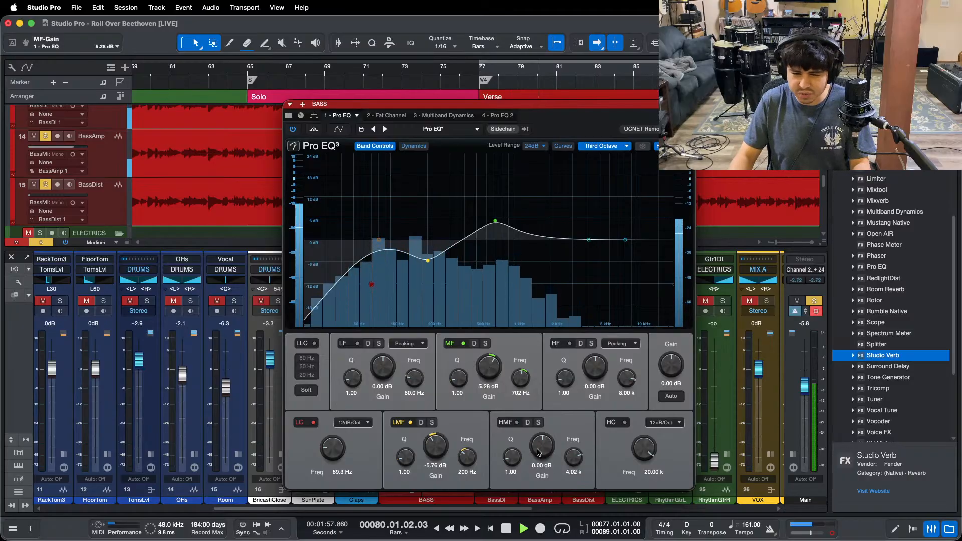
{"action": "scroll", "coordinate": [539, 452], "scroll_direction": "up", "scroll_amount": 5}
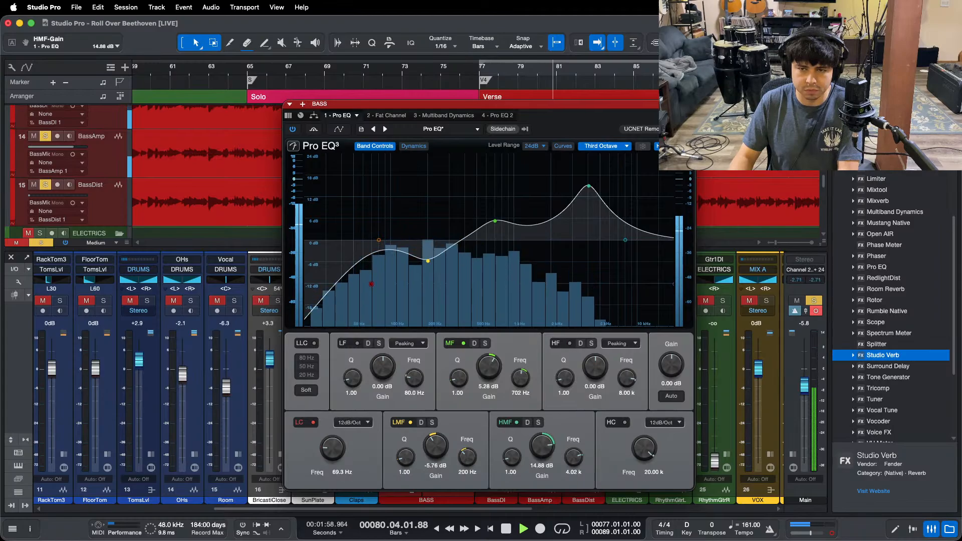
Step: Close the Pro EQ window and set the BASS bus fader to -4.2 dB against the unsoloed mix
{"action": "key", "text": "super+w"}
{"action": "left_click_drag", "start_coordinate": [400, 380], "coordinate": [400, 381]}
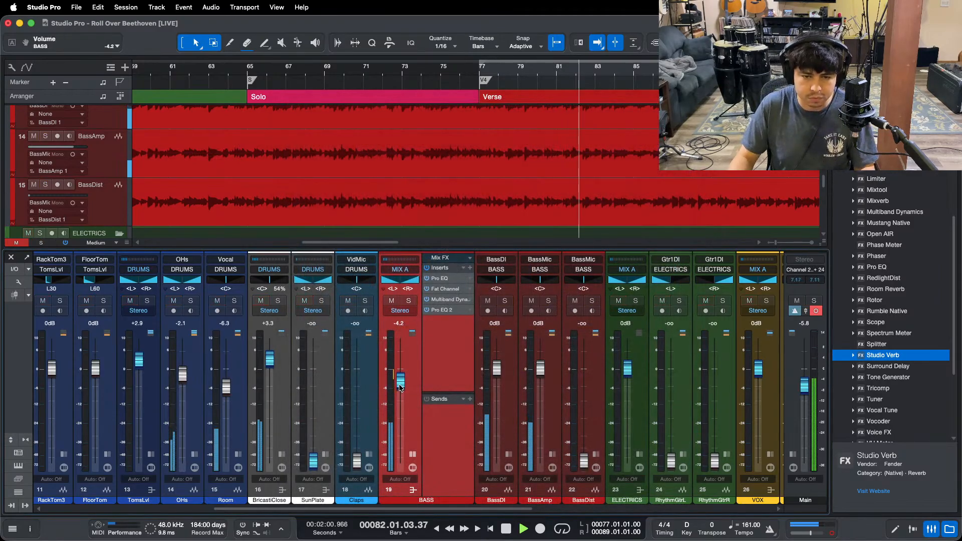
Step: Expand the Main channel in the mixer and try to enable its disabled Pro EQ insert
{"action": "left_click_drag", "start_coordinate": [373, 509], "coordinate": [810, 496]}
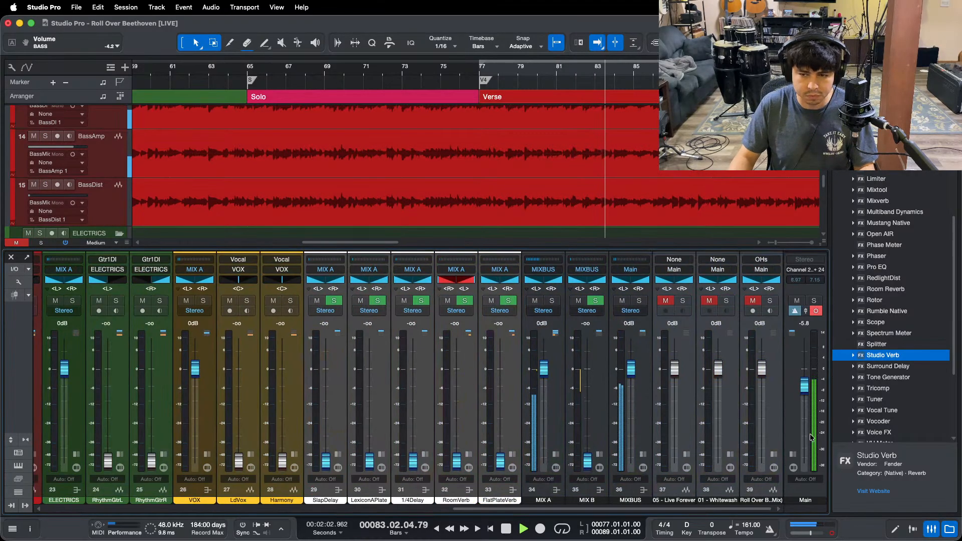
{"action": "left_click", "coordinate": [811, 496]}
{"action": "right_click", "coordinate": [791, 279]}
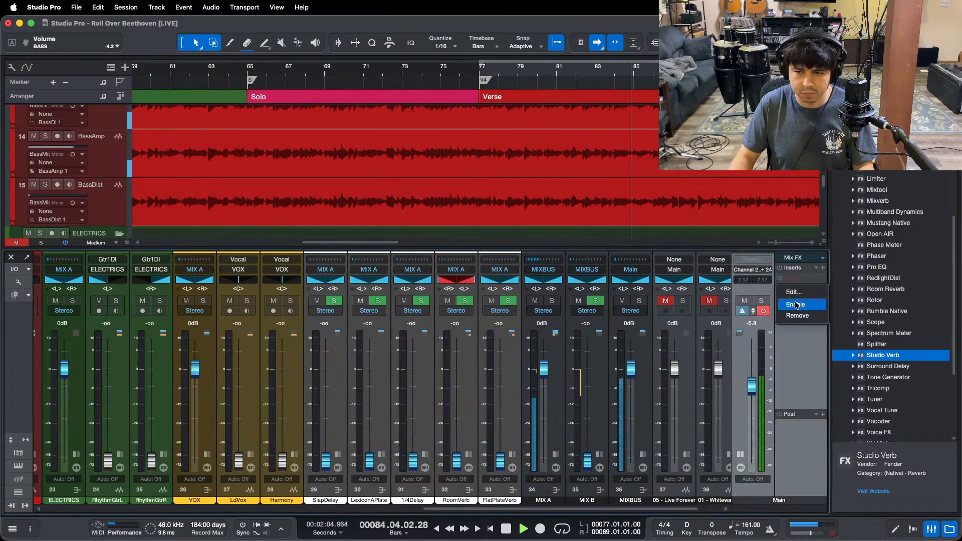
{"action": "left_click", "coordinate": [796, 290]}
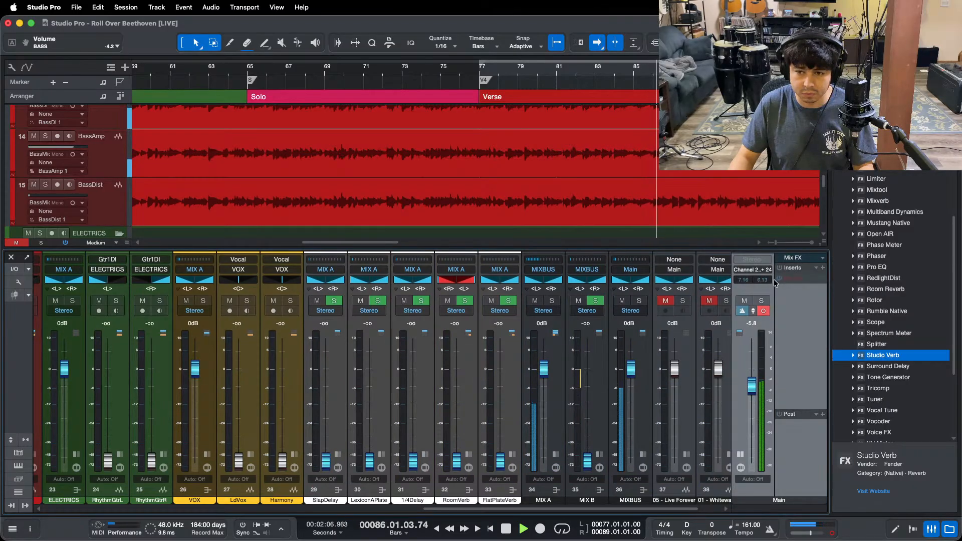
{"action": "double_click", "coordinate": [796, 279]}
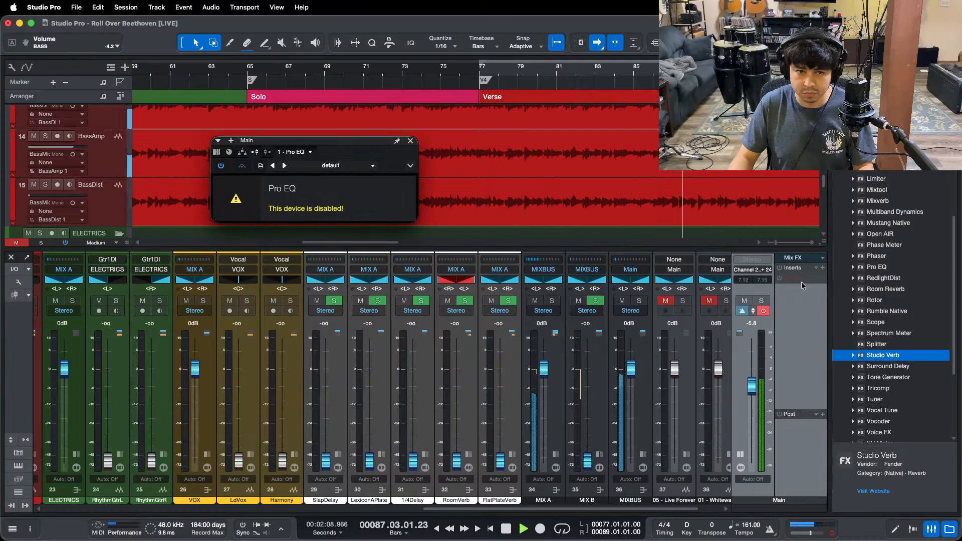
{"action": "right_click", "coordinate": [801, 282]}
{"action": "left_click", "coordinate": [796, 283]}
{"action": "right_click", "coordinate": [797, 283]}
{"action": "left_click", "coordinate": [803, 307]}
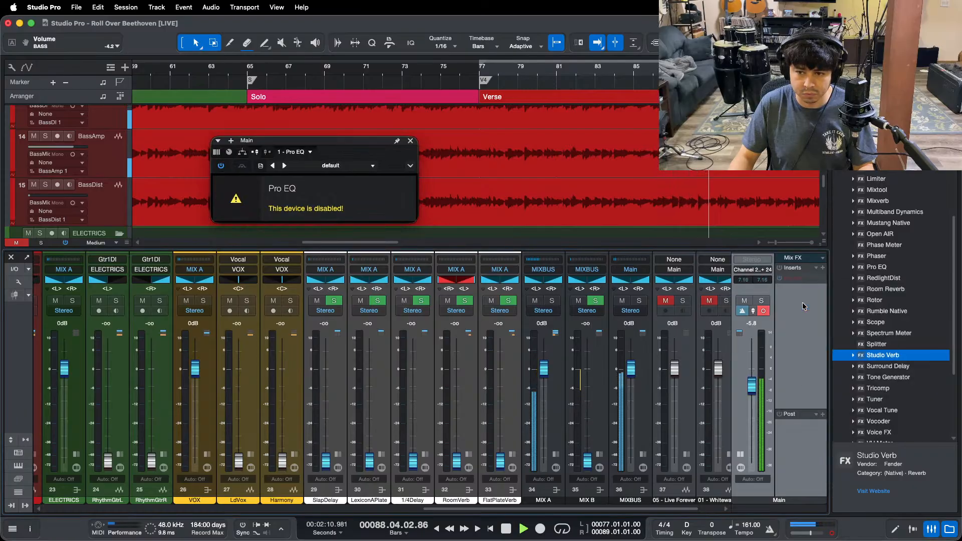
Step: Stop playback, close the disabled Pro EQ window and save the song
{"action": "left_click_drag", "start_coordinate": [401, 161], "coordinate": [487, 267]}
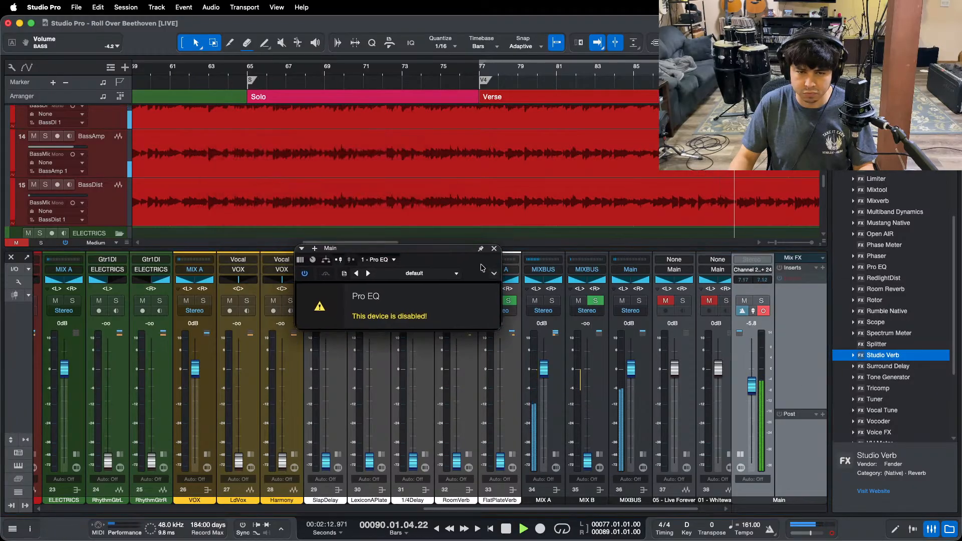
{"action": "key", "text": "space"}
{"action": "key", "text": "super+s"}
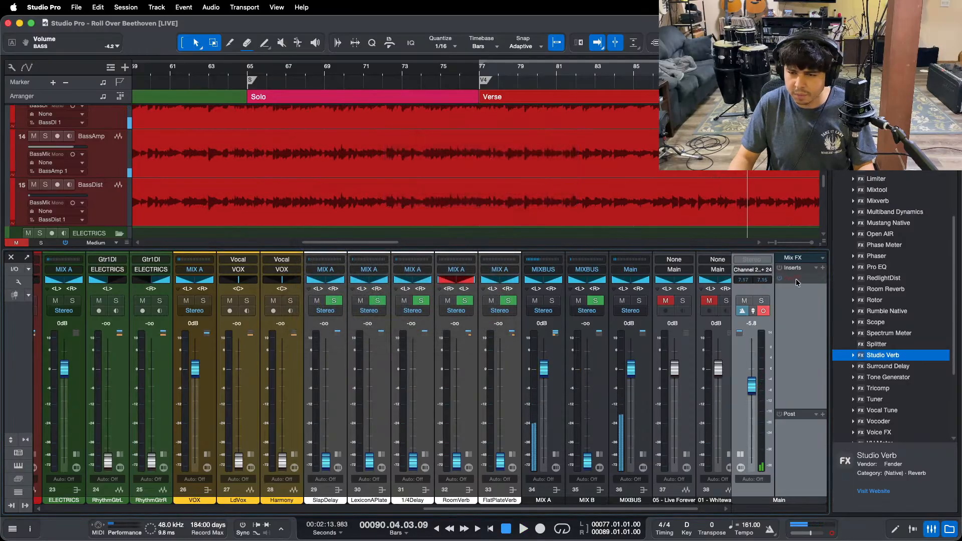
Step: Replace the disabled insert on the Main channel with a fresh Pro EQ from the effects browser
{"action": "right_click", "coordinate": [797, 282]}
{"action": "left_click", "coordinate": [798, 303]}
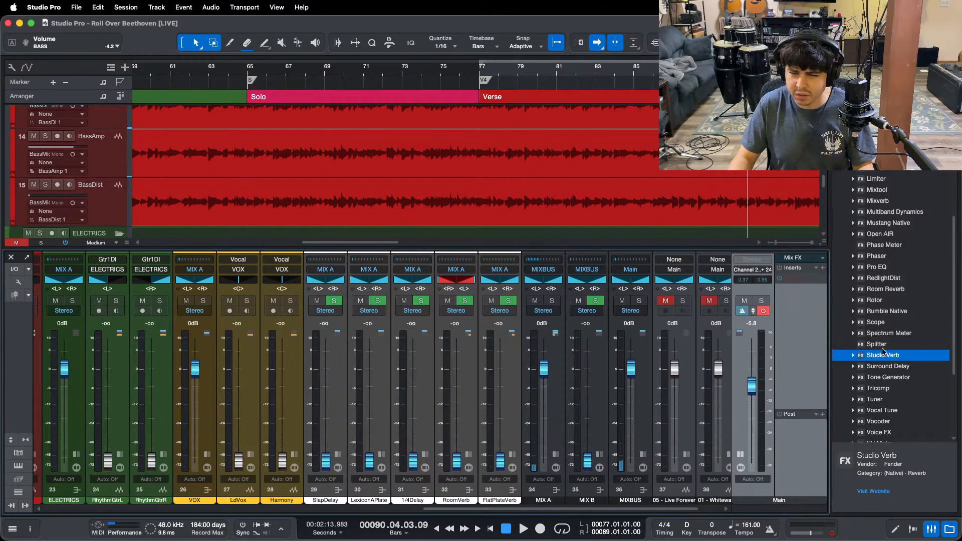
{"action": "left_click_drag", "start_coordinate": [878, 269], "coordinate": [794, 279]}
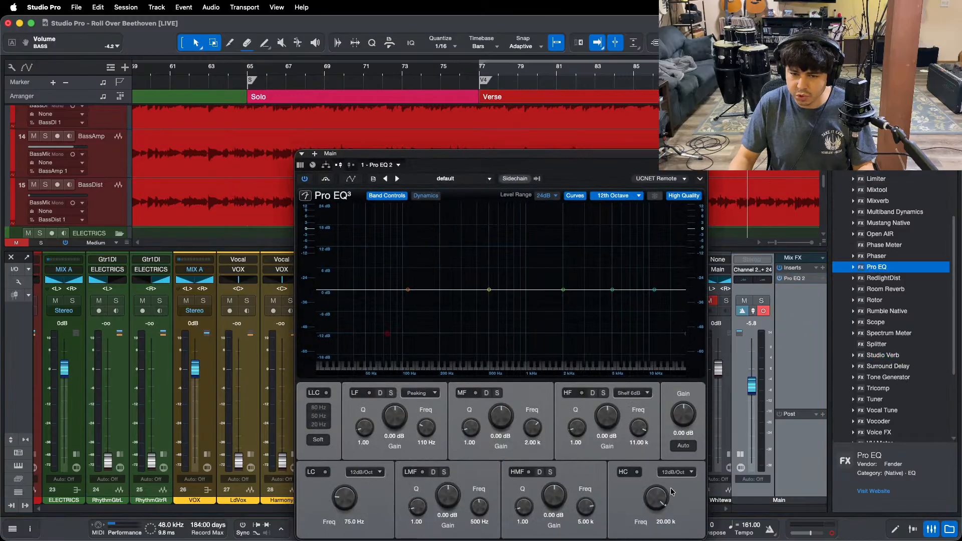
Step: Enable a 24 dB/Oct high cut at 103 Hz in the Main channel's Pro EQ and play the song through it
{"action": "left_click", "coordinate": [677, 472]}
{"action": "left_click", "coordinate": [683, 513]}
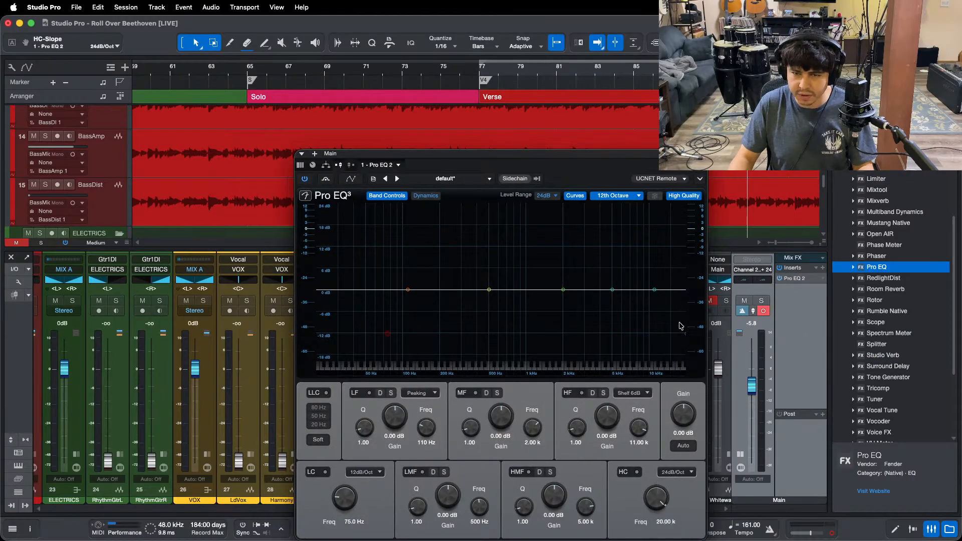
{"action": "left_click", "coordinate": [619, 334]}
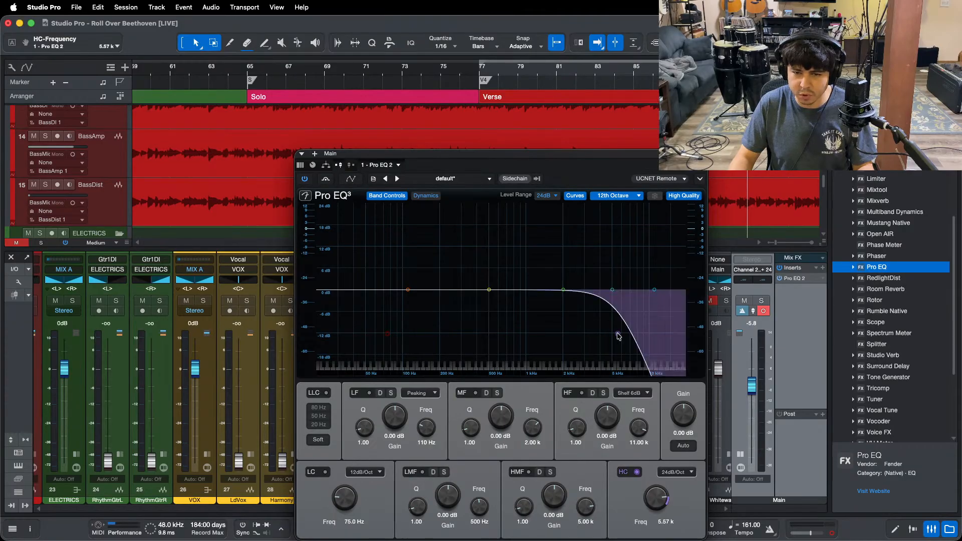
{"action": "left_click_drag", "start_coordinate": [617, 335], "coordinate": [406, 348]}
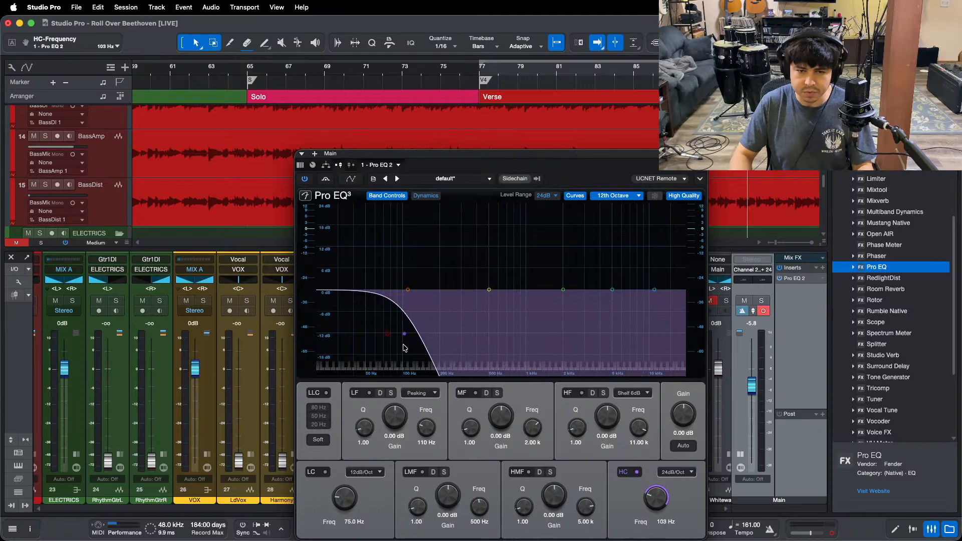
{"action": "key", "text": "space"}
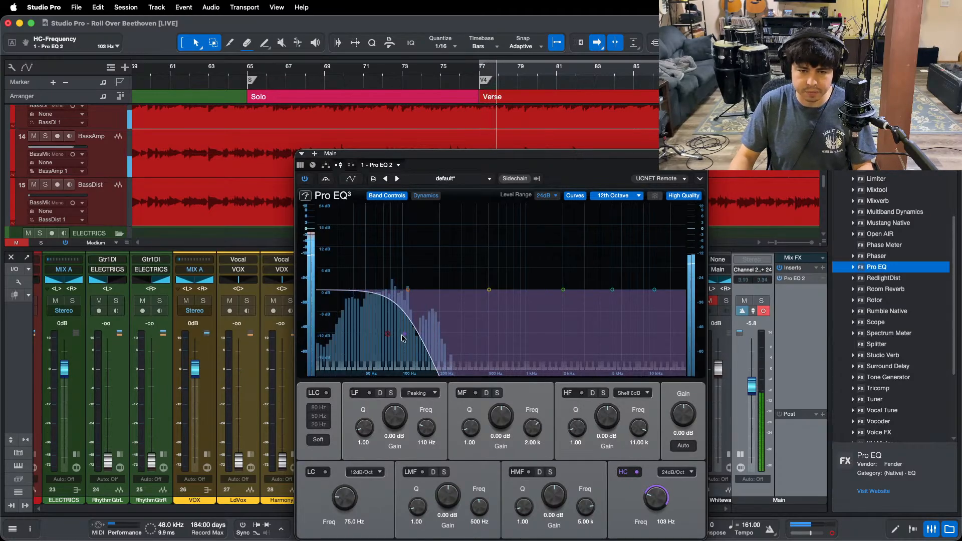
Step: Set the Main Pro EQ's low cut to 24 dB/Oct and 49.1 Hz, leaving that filter disabled, and close the plug-in window
{"action": "left_click", "coordinate": [365, 472]}
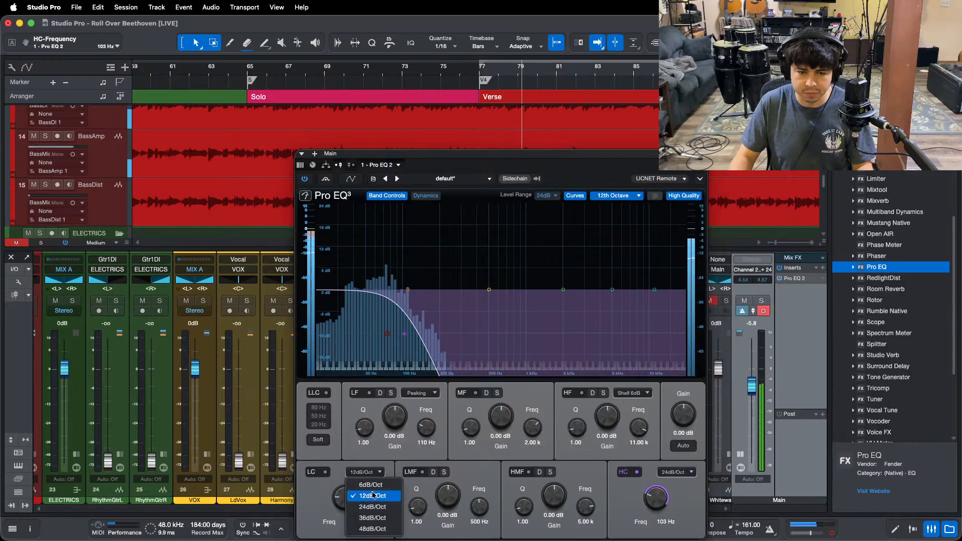
{"action": "left_click", "coordinate": [366, 503]}
{"action": "left_click_drag", "start_coordinate": [343, 490], "coordinate": [340, 505]}
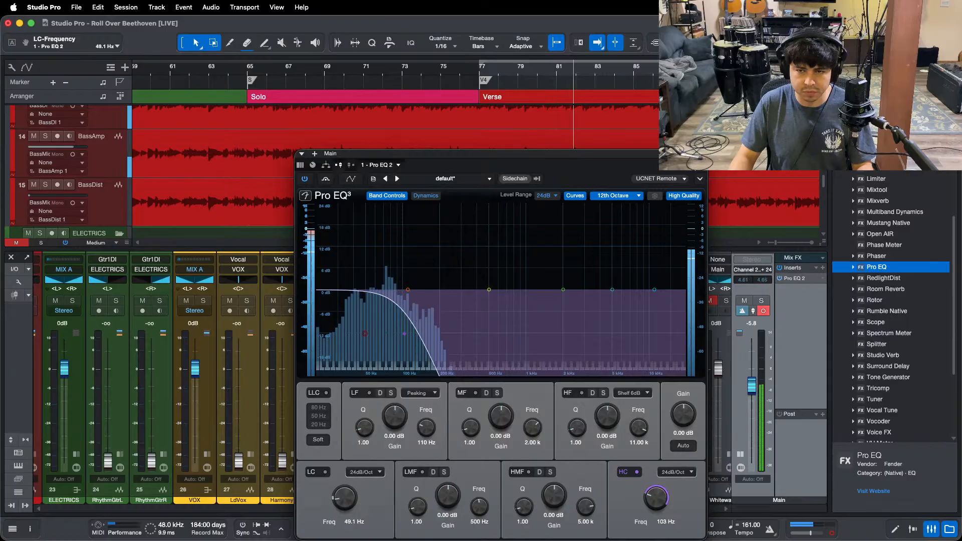
{"action": "left_click", "coordinate": [700, 154]}
Step: Find the guitar channels in the mixer and set the RhythmGtrL fader to 0 dB
{"action": "left_click_drag", "start_coordinate": [689, 508], "coordinate": [709, 509]}
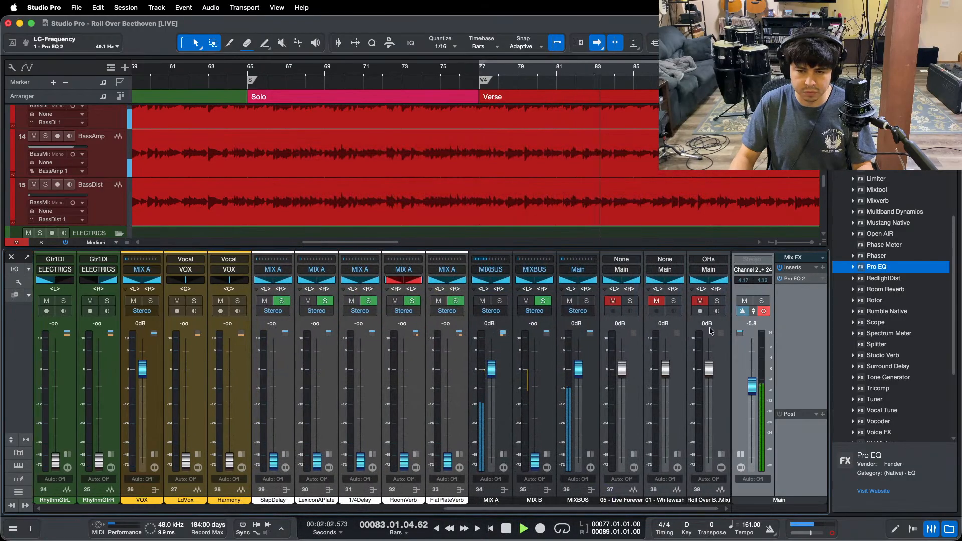
{"action": "key", "text": "KP_1"}
{"action": "left_click_drag", "start_coordinate": [523, 509], "coordinate": [287, 509]}
{"action": "left_click", "coordinate": [401, 453]}
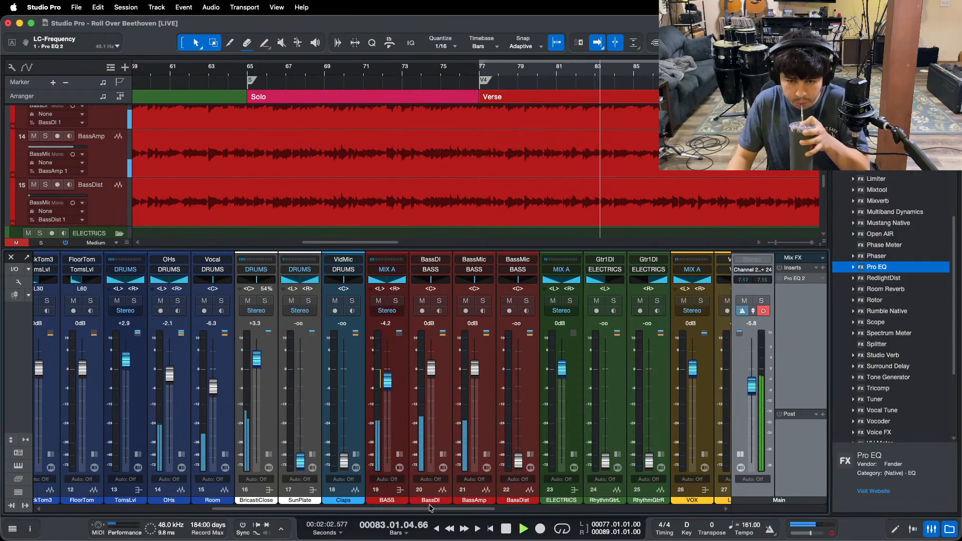
{"action": "left_click_drag", "start_coordinate": [420, 508], "coordinate": [568, 506]}
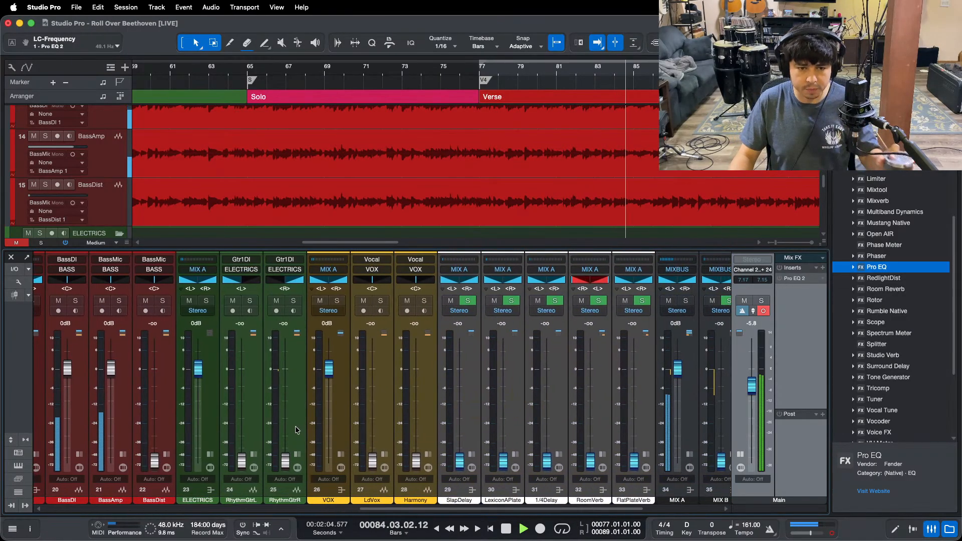
{"action": "left_click", "coordinate": [242, 461], "text": "alt"}
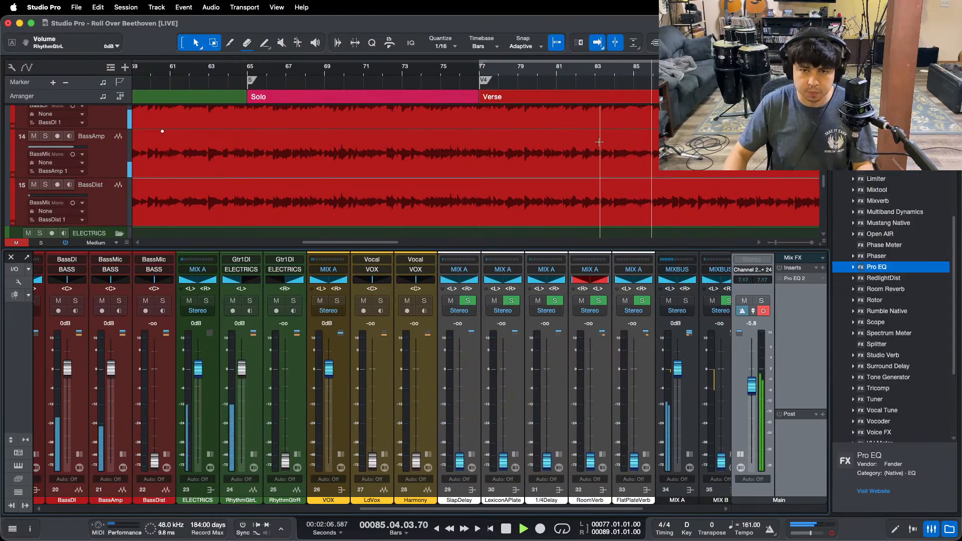
Step: Show the rhythm guitar tracks in the arrangement, expand and solo the RhythmGtrL channel, and open its Pro EQ
{"action": "scroll", "coordinate": [552, 173], "scroll_direction": "down", "scroll_amount": 5}
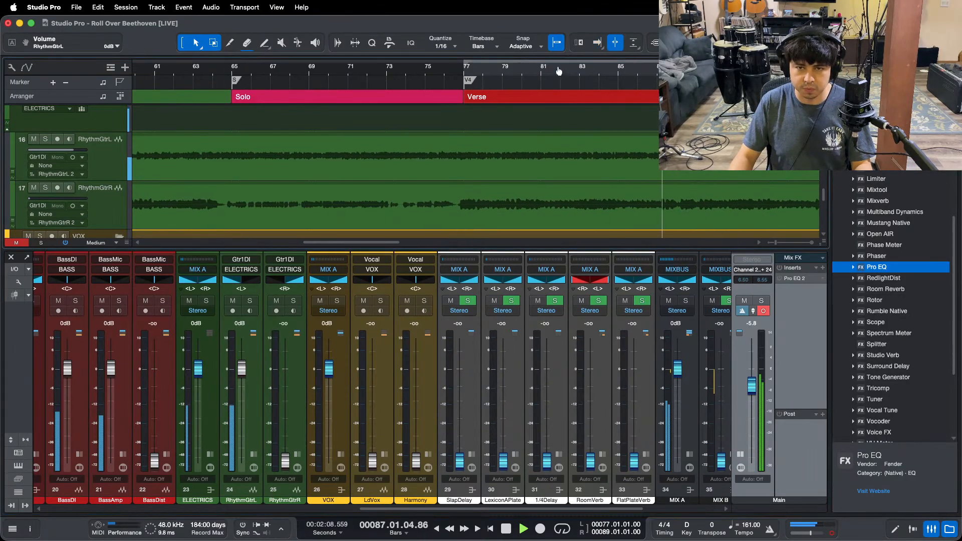
{"action": "left_click_drag", "start_coordinate": [466, 70], "coordinate": [465, 66]}
{"action": "left_click", "coordinate": [597, 42]}
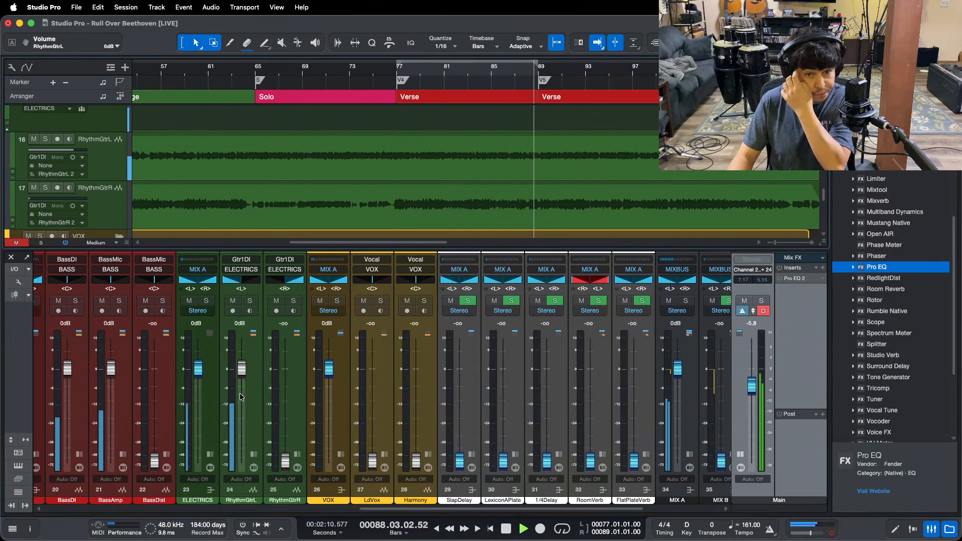
{"action": "left_click", "coordinate": [255, 346]}
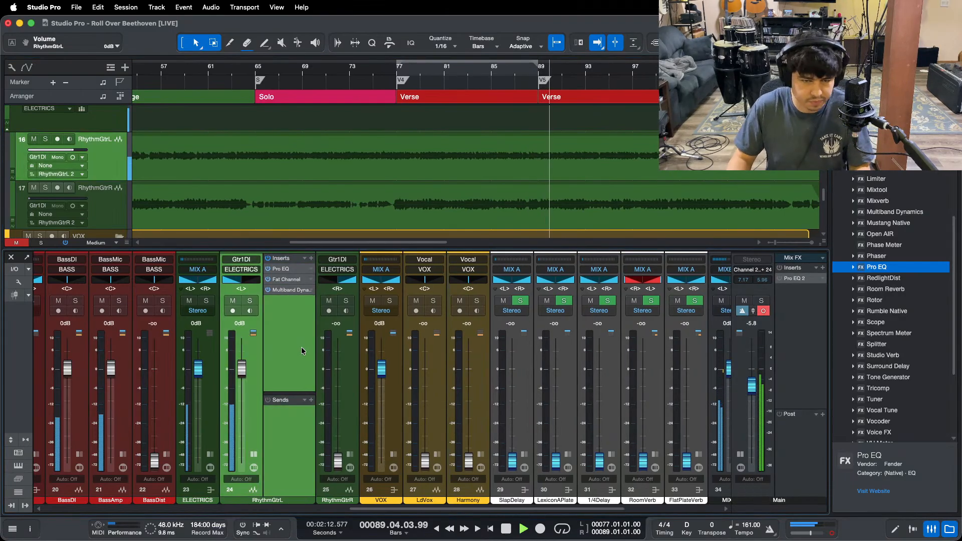
{"action": "key", "text": "s"}
{"action": "left_click", "coordinate": [298, 269]}
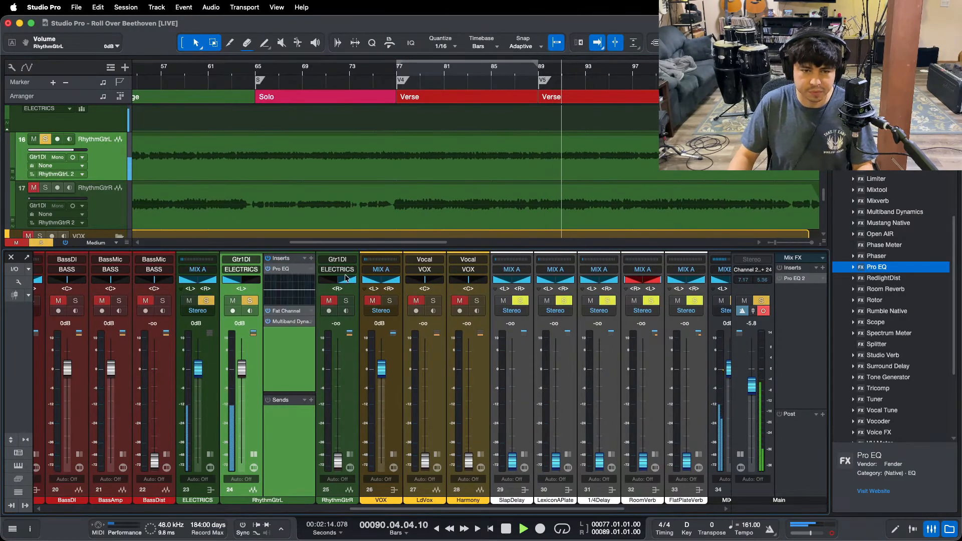
{"action": "double_click", "coordinate": [295, 275]}
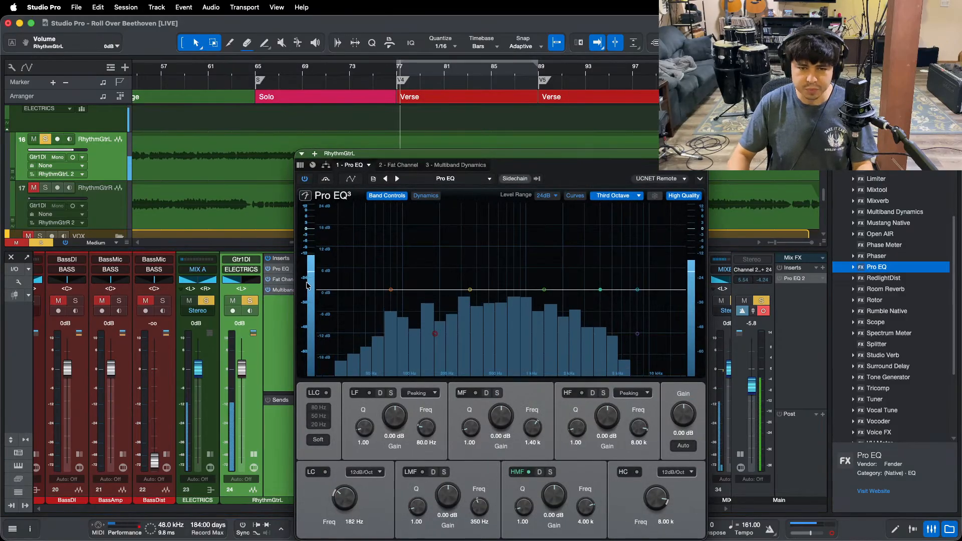
Step: Enable the low cut and high cut in RhythmGtrL's Pro EQ, with the high cut at 8.15 kHz
{"action": "left_click", "coordinate": [312, 473]}
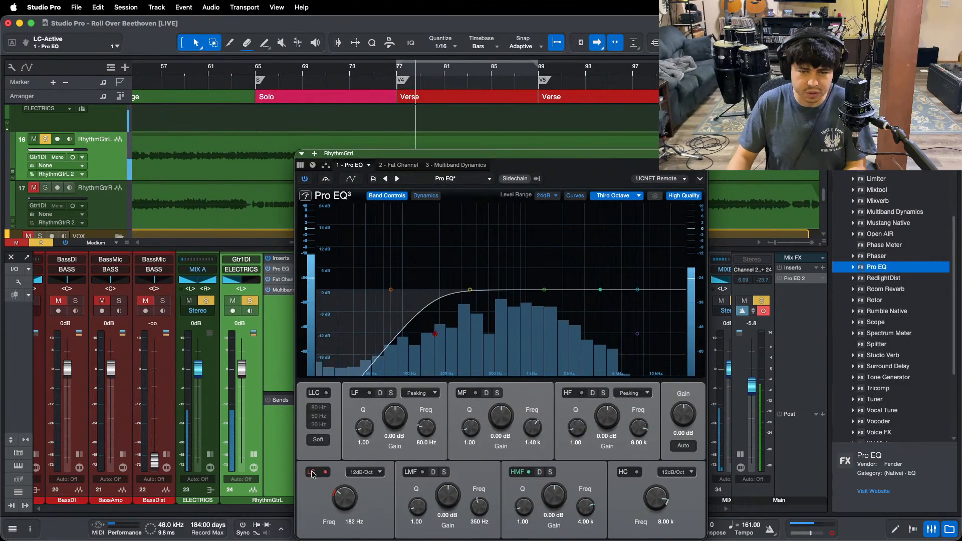
{"action": "left_click", "coordinate": [631, 473]}
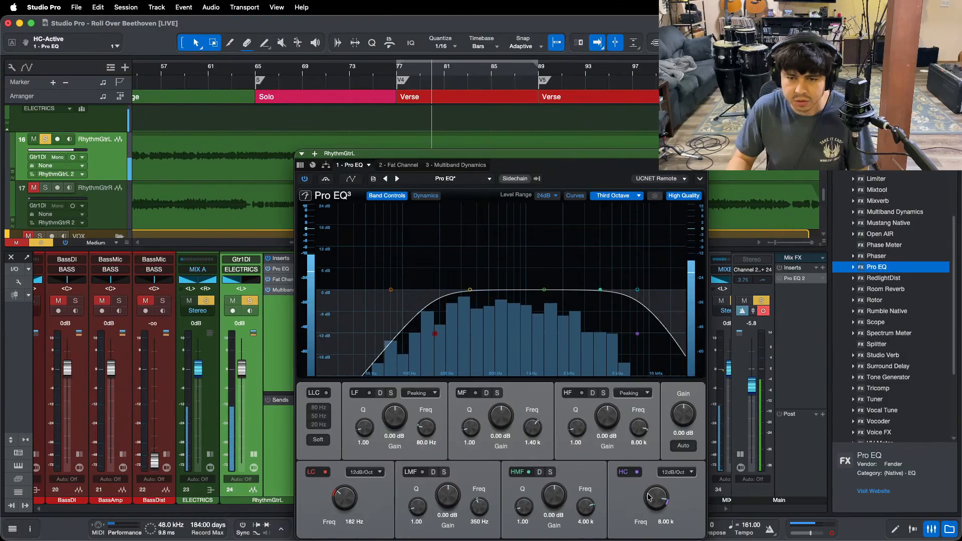
{"action": "left_click_drag", "start_coordinate": [657, 502], "coordinate": [658, 504]}
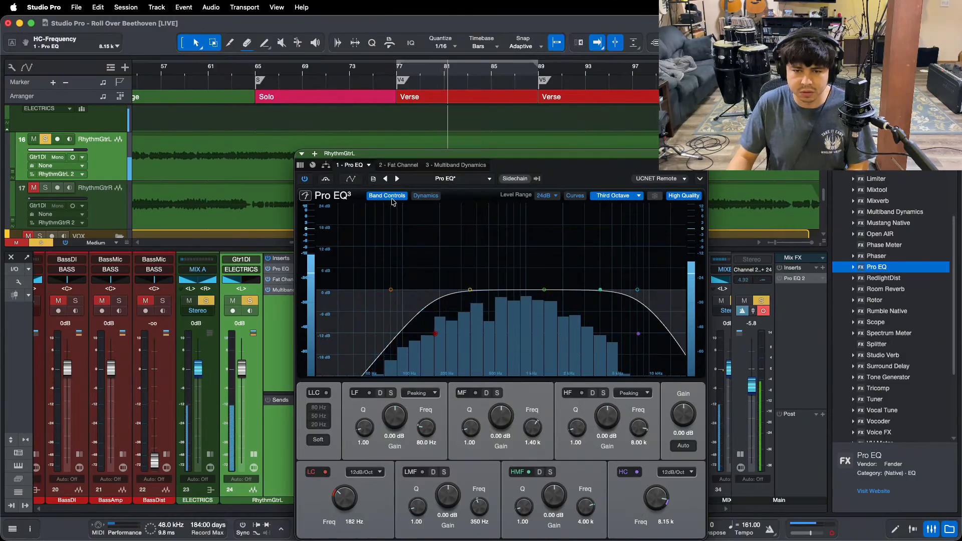
{"action": "left_click", "coordinate": [397, 179]}
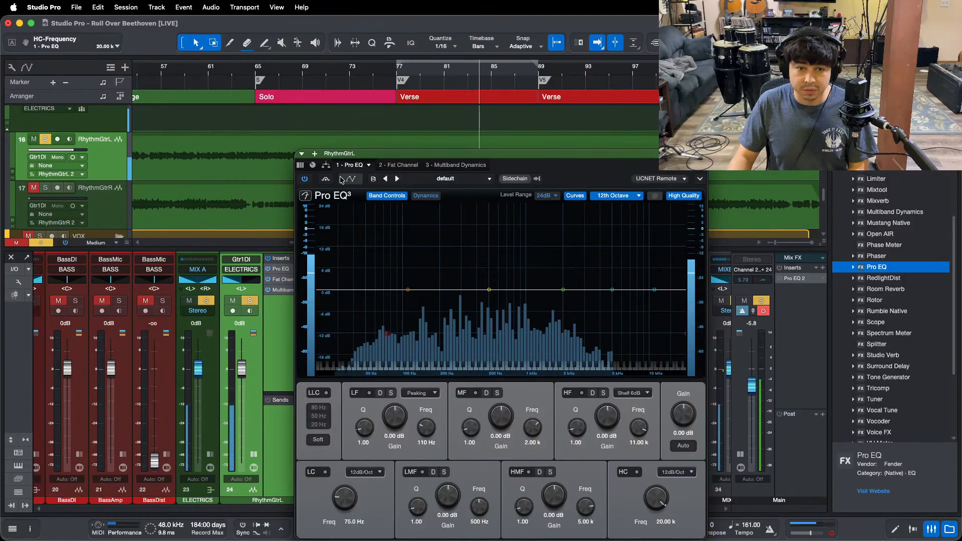
{"action": "key", "text": "super+z"}
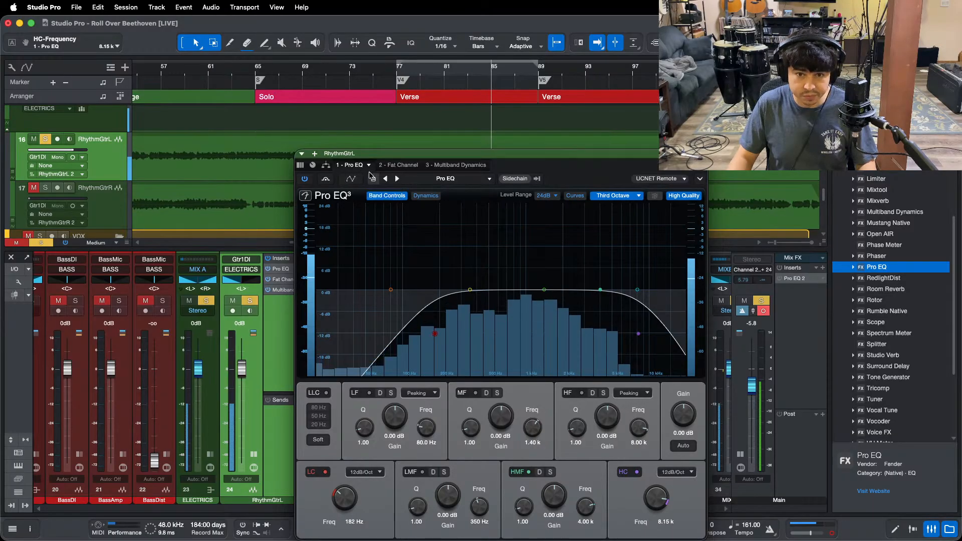
Step: Set RhythmGtrL's Fat Channel compressor gain reduction to 5.00 and boost the Pro EQ's HMF gain to 7.20 dB
{"action": "left_click", "coordinate": [393, 165]}
{"action": "left_click", "coordinate": [611, 195]}
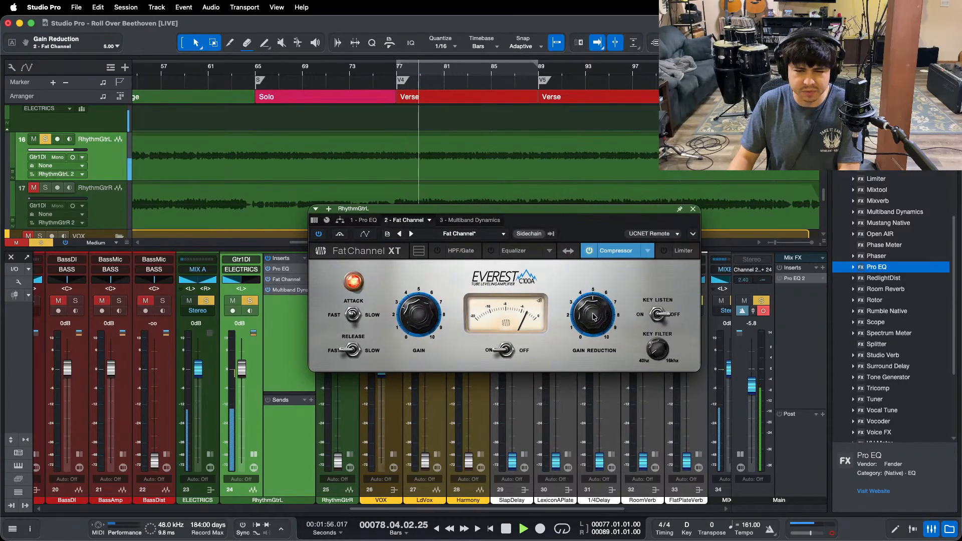
{"action": "left_click", "coordinate": [367, 220]}
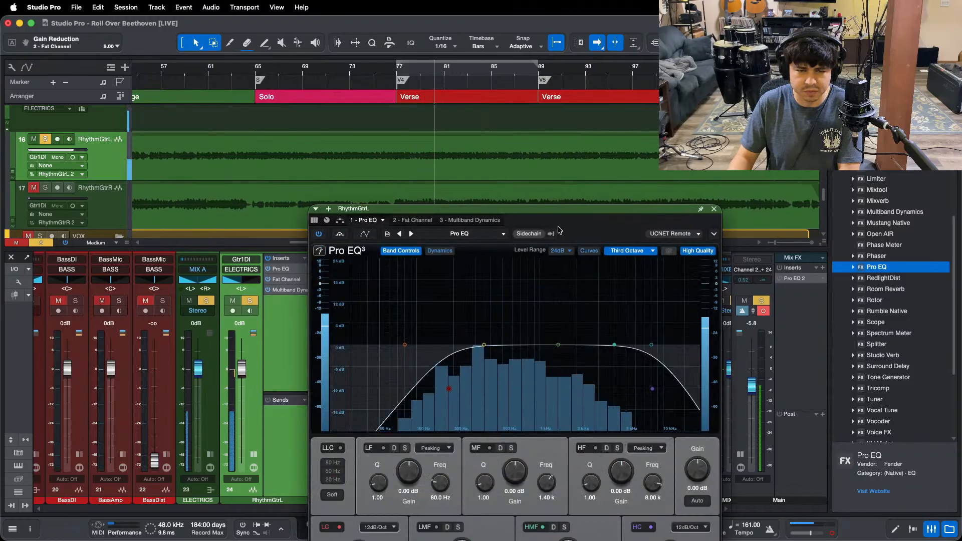
{"action": "scroll", "coordinate": [566, 482], "scroll_direction": "up", "scroll_amount": 3}
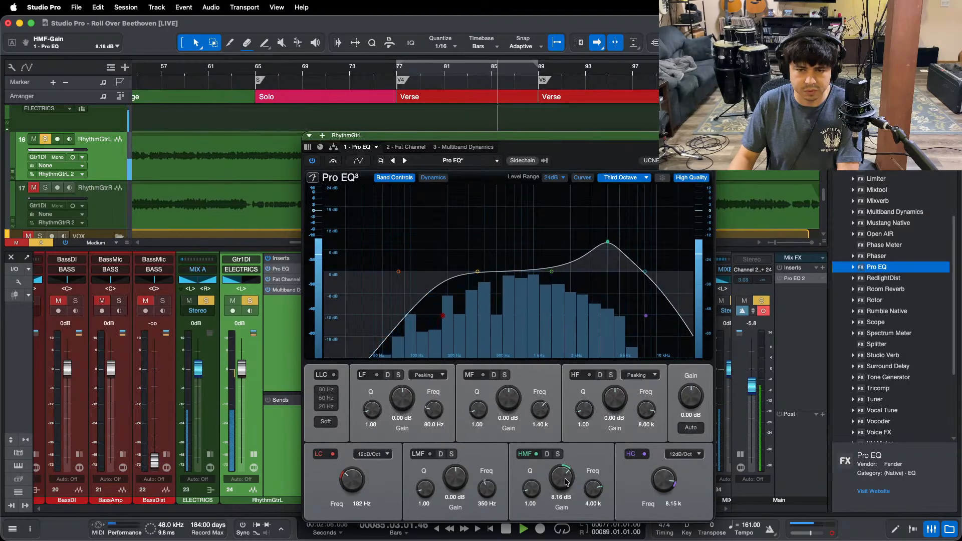
{"action": "scroll", "coordinate": [566, 482], "scroll_direction": "down", "scroll_amount": 1}
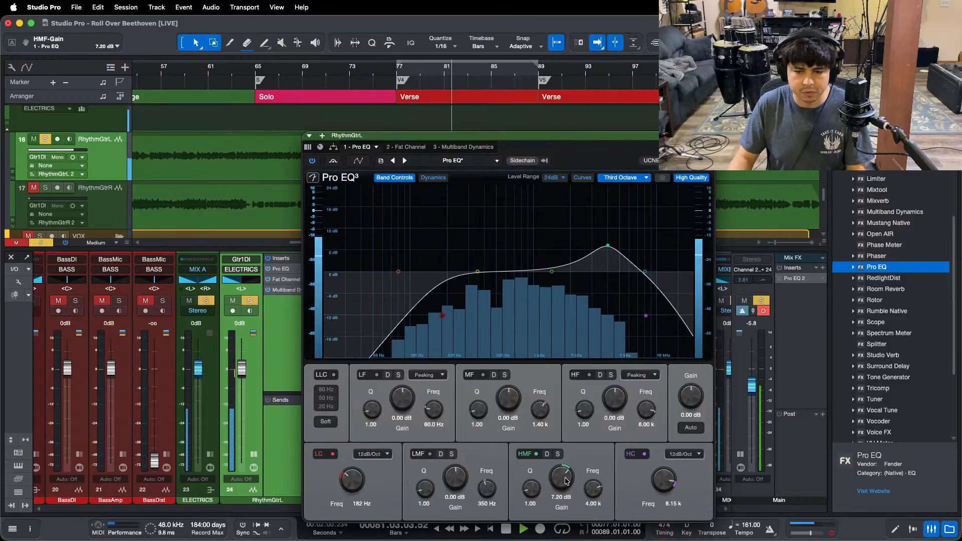
Step: In RhythmGtrL's Multiband Dynamics, enable Edit All Relative, lower the HM low threshold to -20.40 dB while checking the band in solo, and close the window
{"action": "left_click", "coordinate": [457, 146]}
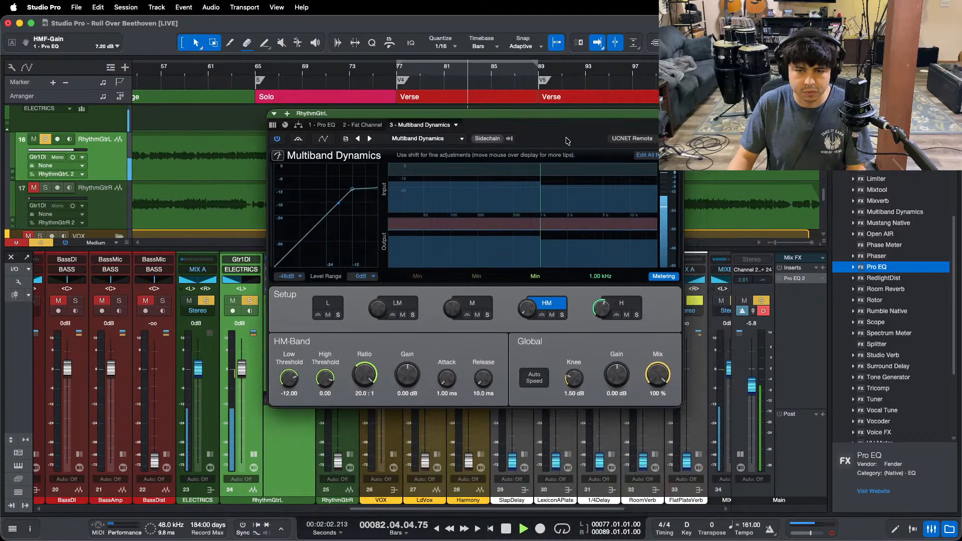
{"action": "left_click", "coordinate": [646, 155]}
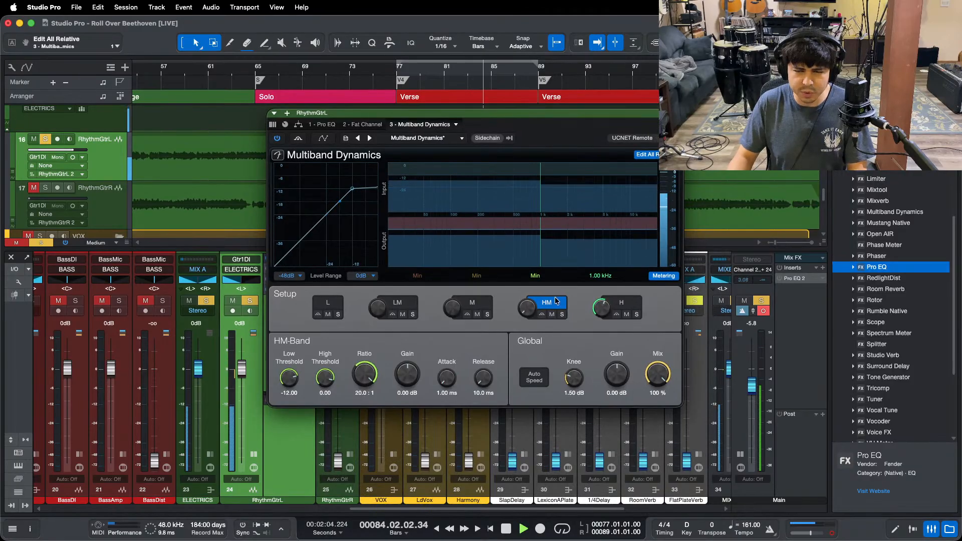
{"action": "left_click", "coordinate": [563, 315]}
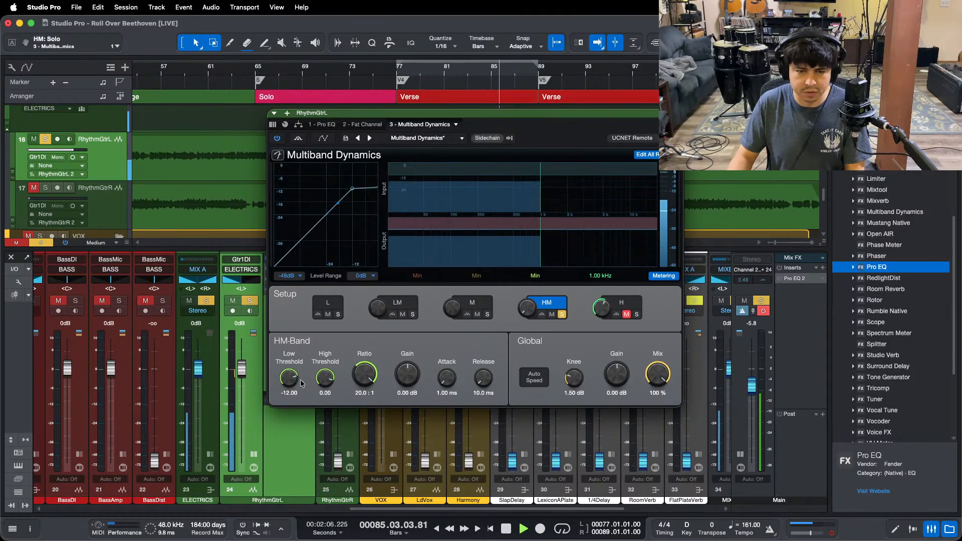
{"action": "left_click_drag", "start_coordinate": [291, 373], "coordinate": [295, 385]}
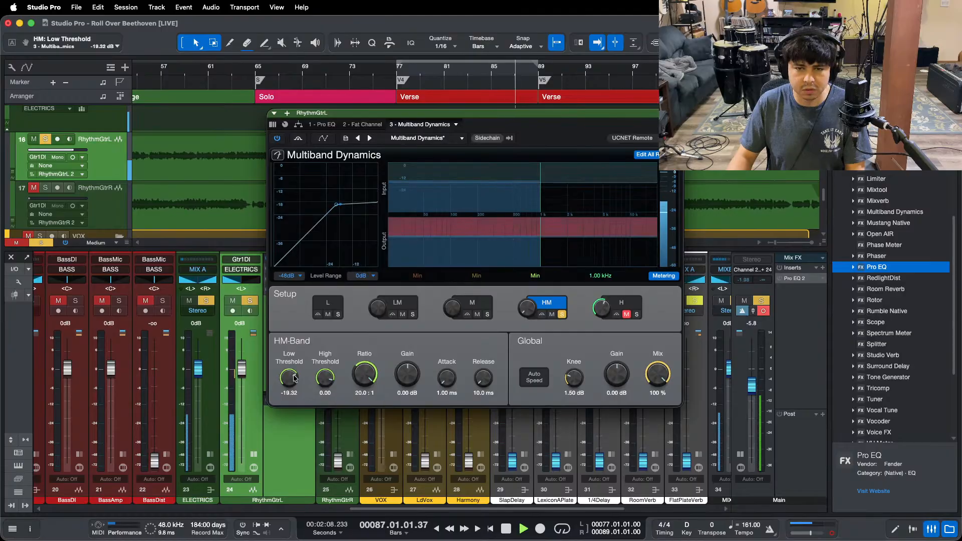
{"action": "left_click", "coordinate": [561, 316]}
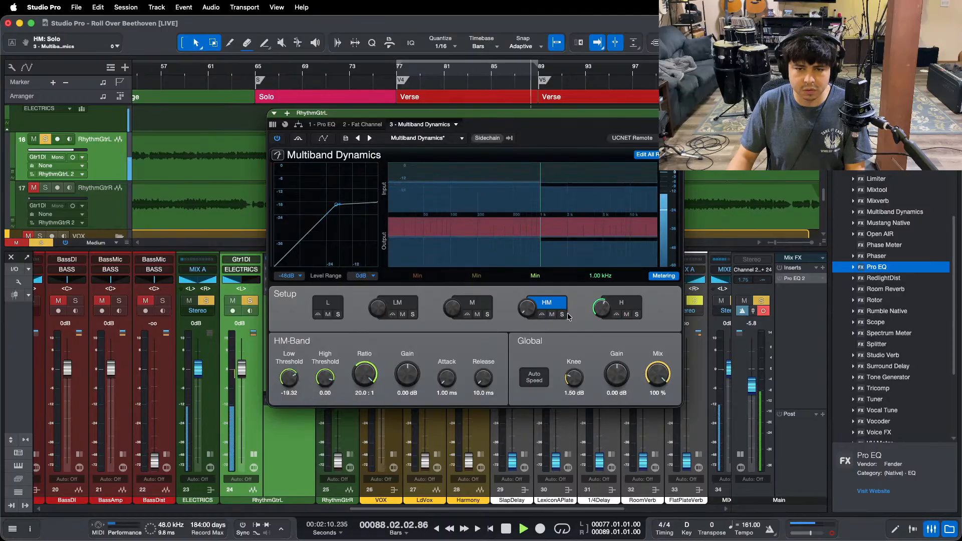
{"action": "left_click_drag", "start_coordinate": [290, 376], "coordinate": [289, 379]}
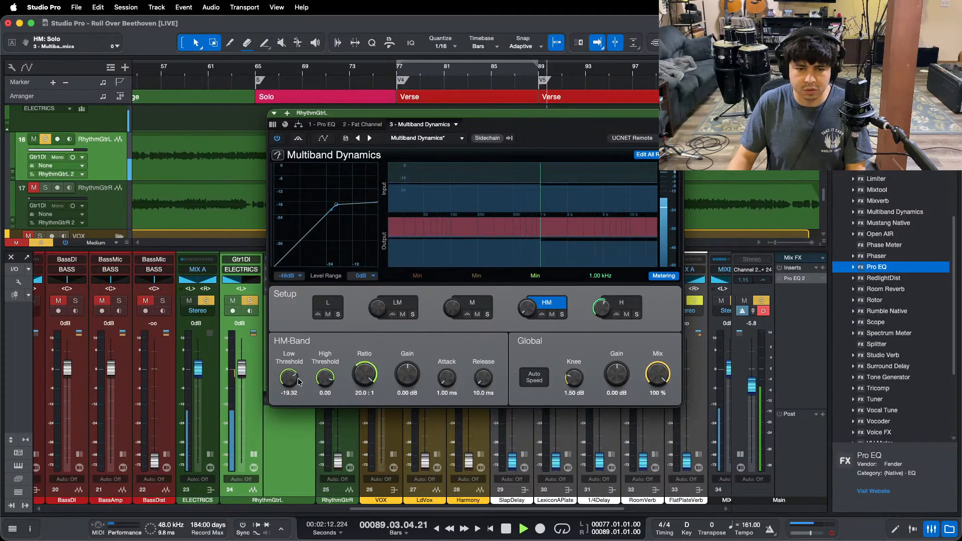
{"action": "left_click", "coordinate": [676, 113]}
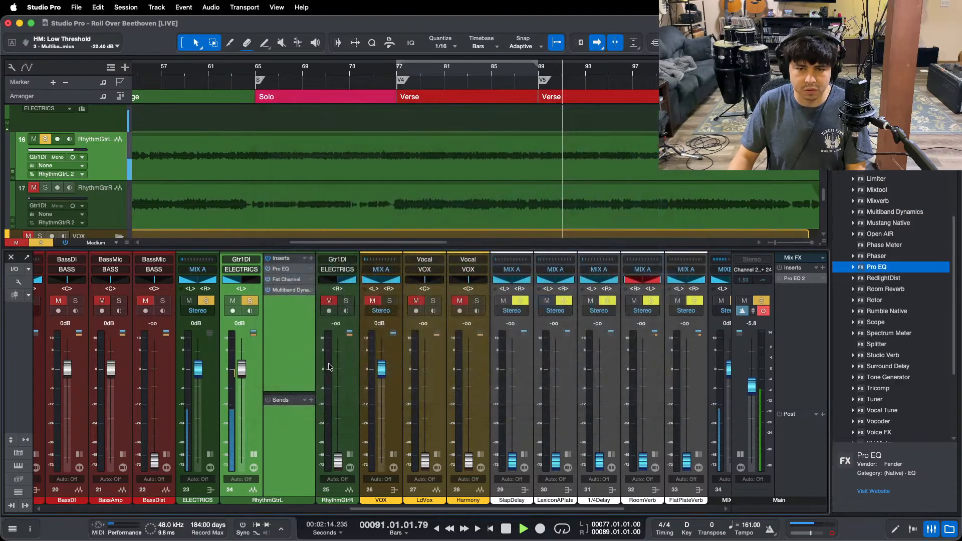
Step: Lower the RhythmGtrL fader to -5.8 dB, unsolo the channel and collapse its inserts and sends
{"action": "left_click_drag", "start_coordinate": [241, 370], "coordinate": [239, 380]}
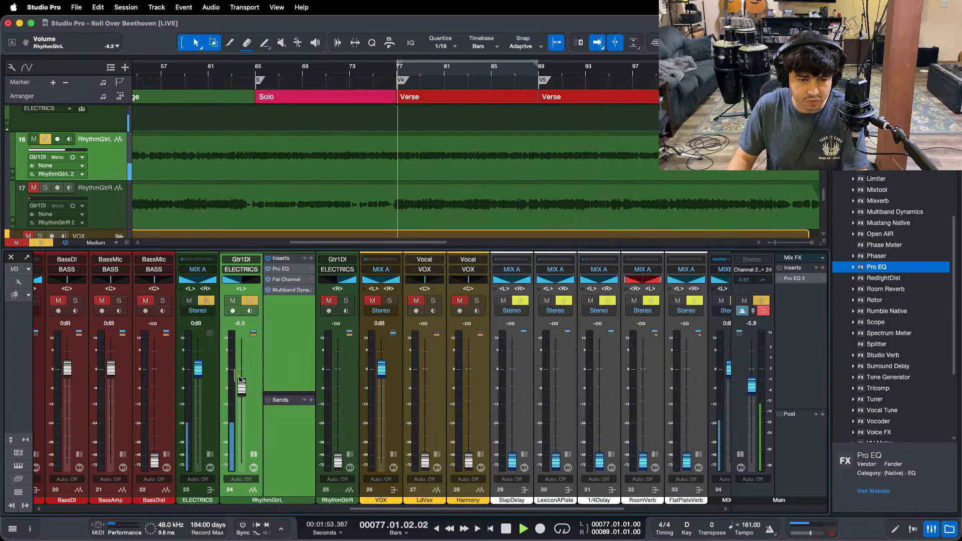
{"action": "left_click", "coordinate": [249, 300]}
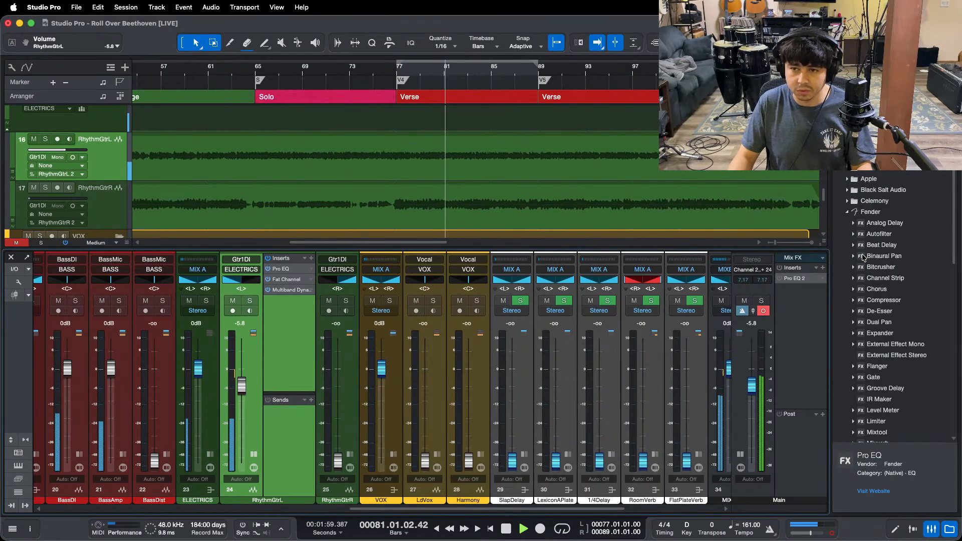
{"action": "scroll", "coordinate": [863, 258], "scroll_direction": "up", "scroll_amount": 10}
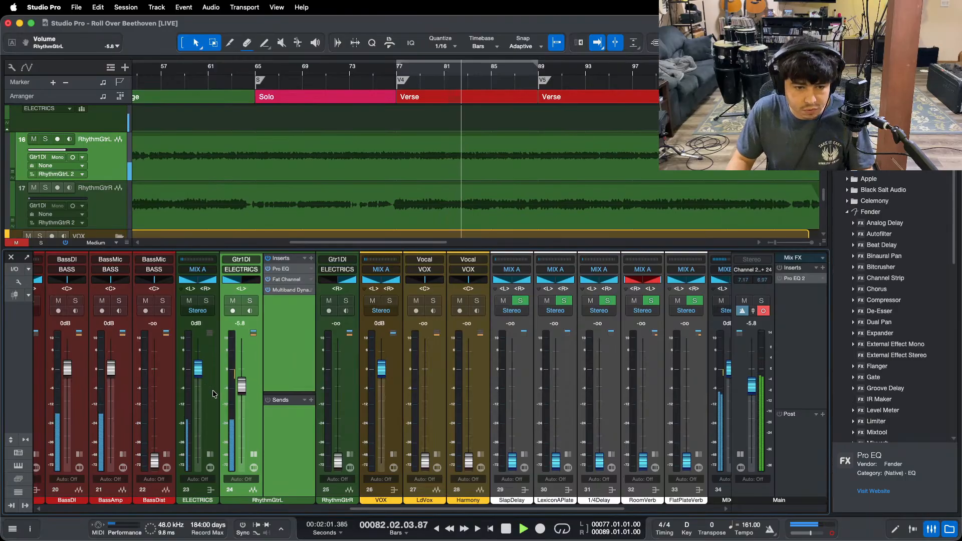
{"action": "left_click", "coordinate": [253, 454]}
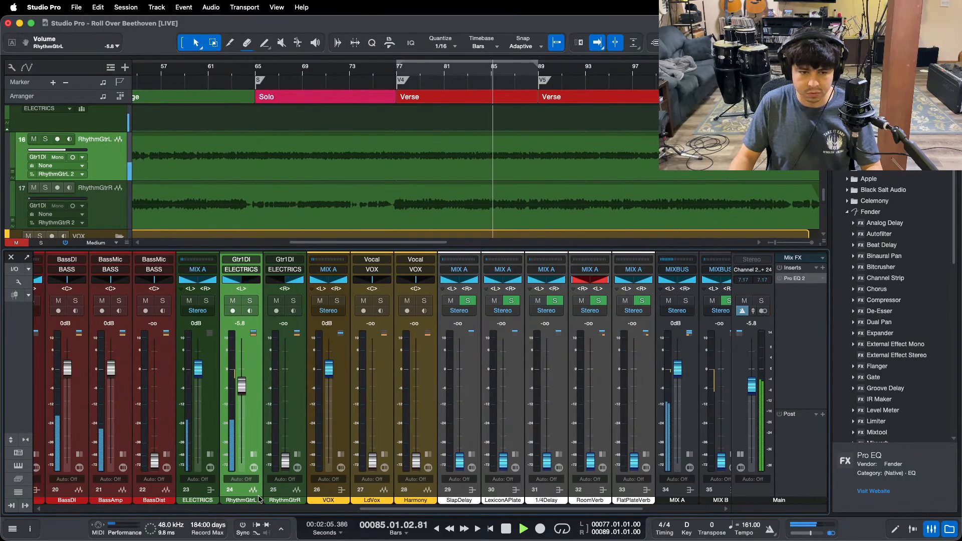
Step: Lower the OHs fader in the drum channels to -2.5 dB
{"action": "left_click_drag", "start_coordinate": [501, 509], "coordinate": [1, 482]}
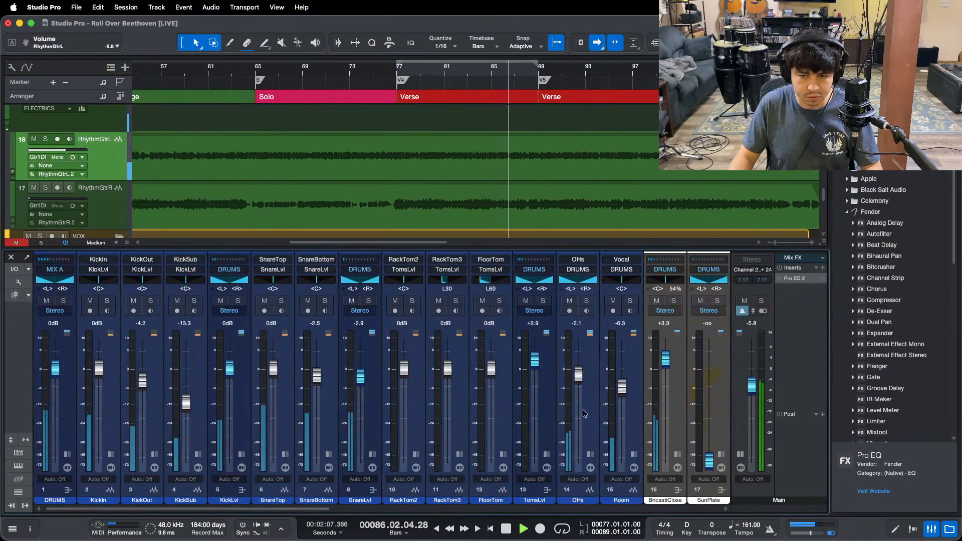
{"action": "left_click_drag", "start_coordinate": [578, 376], "coordinate": [579, 380]}
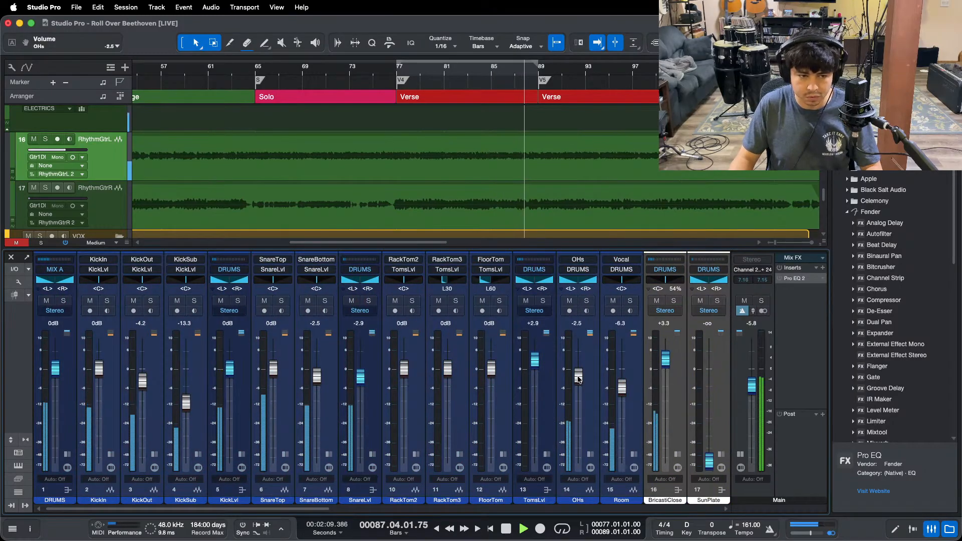
Step: Expand RhythmGtrR's inserts, bring its fader up to 0 dB and solo it, replaying from the verse at bar 77
{"action": "left_click_drag", "start_coordinate": [140, 510], "coordinate": [369, 509]}
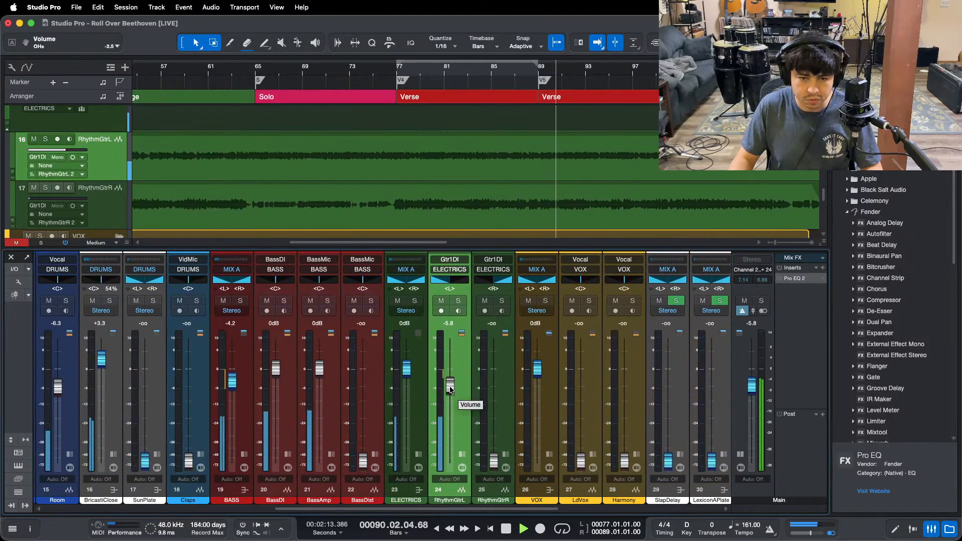
{"action": "left_click", "coordinate": [506, 454]}
{"action": "left_click", "coordinate": [494, 460], "text": "alt"}
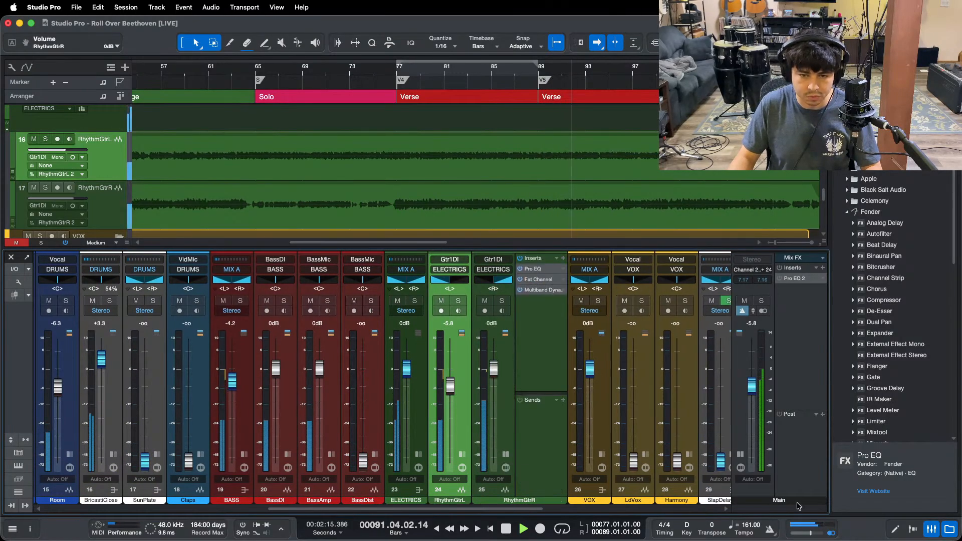
{"action": "left_click", "coordinate": [501, 300]}
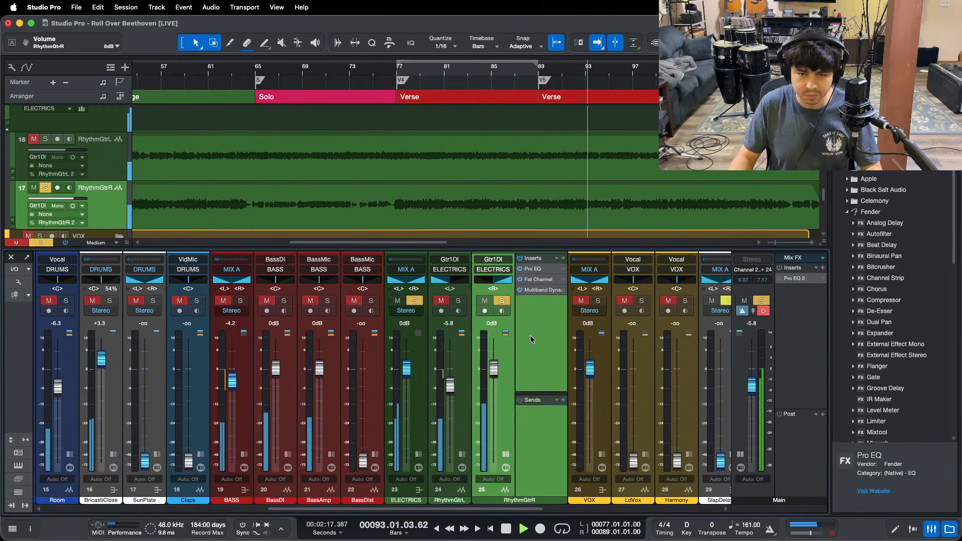
{"action": "key", "text": "KP_1"}
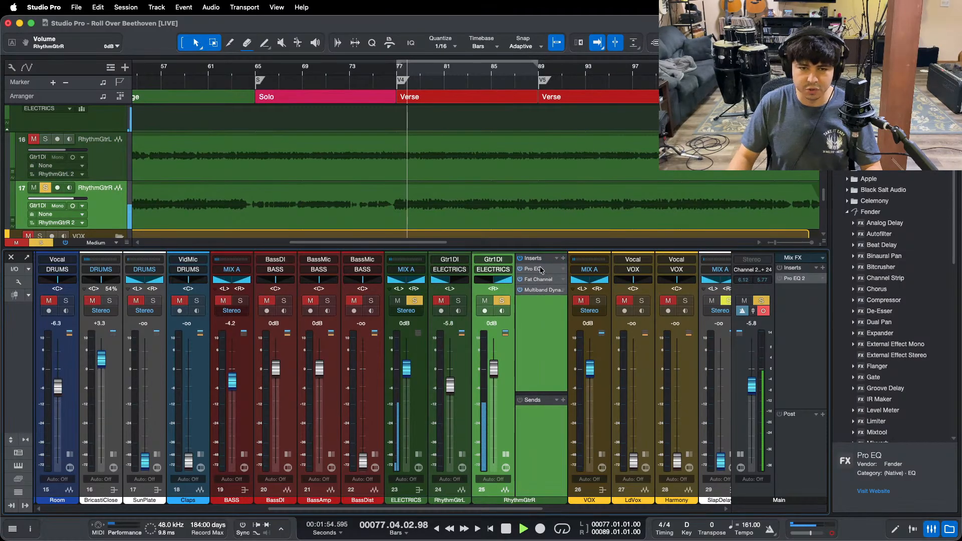
Step: Open RhythmGtrR's Pro EQ, enable the low cut at 224 Hz and enable the high cut
{"action": "left_click", "coordinate": [537, 268]}
{"action": "left_click", "coordinate": [255, 72]}
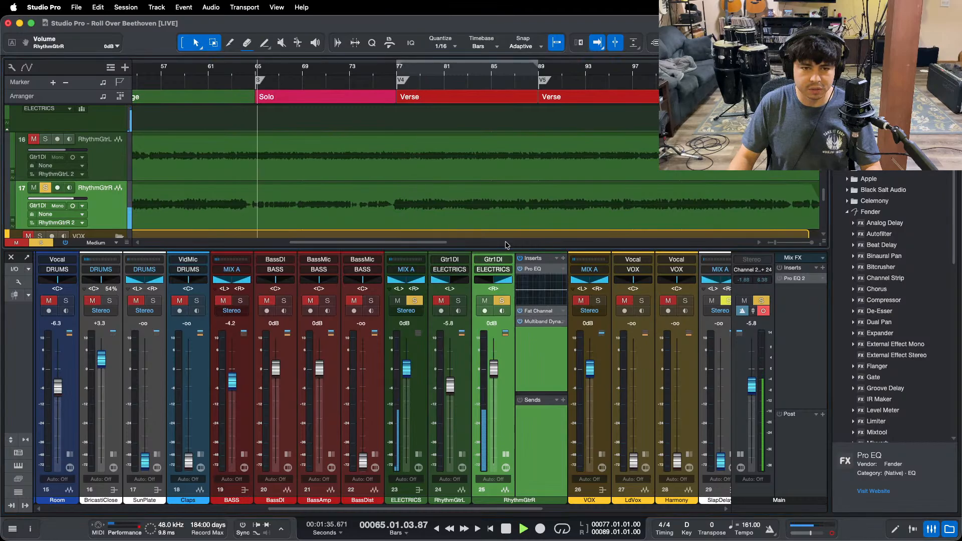
{"action": "left_click", "coordinate": [537, 275]}
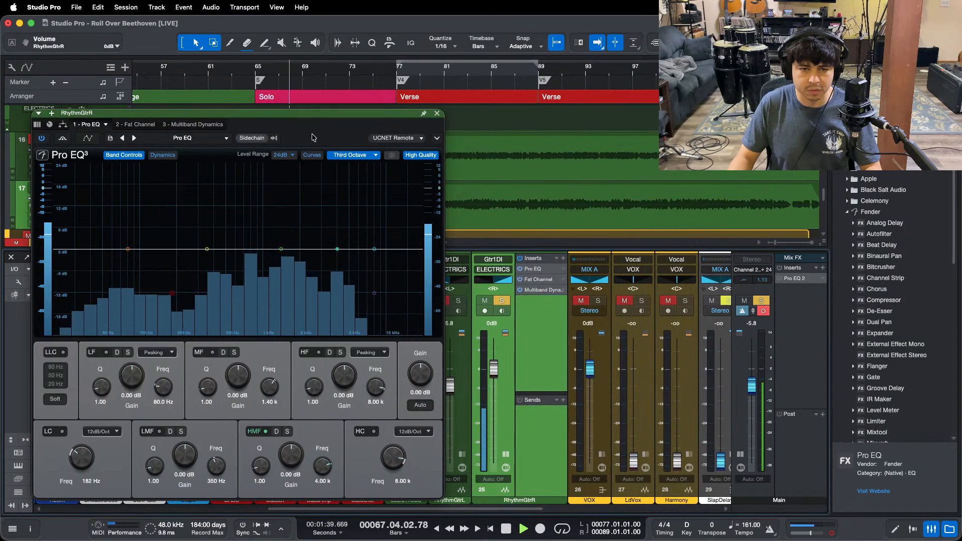
{"action": "left_click_drag", "start_coordinate": [335, 127], "coordinate": [505, 150]}
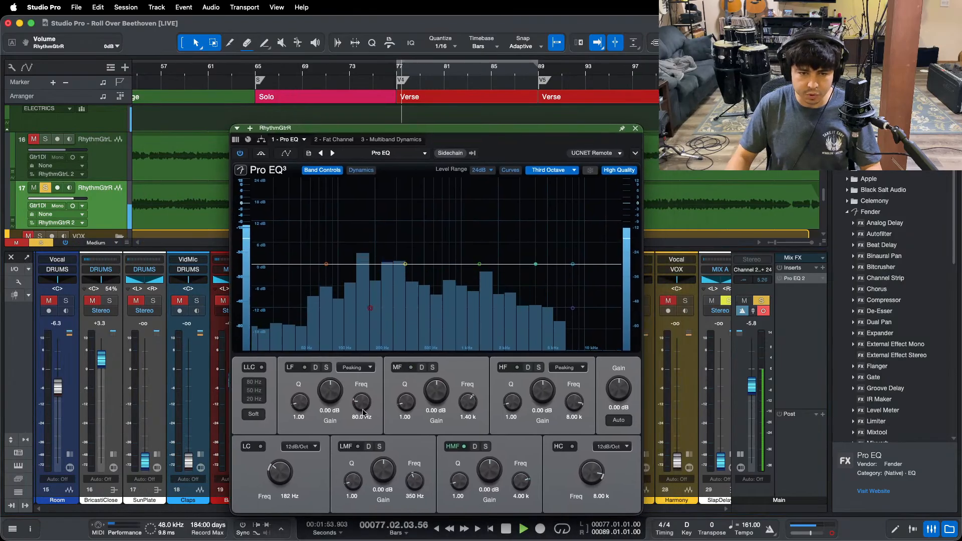
{"action": "left_click", "coordinate": [259, 447]}
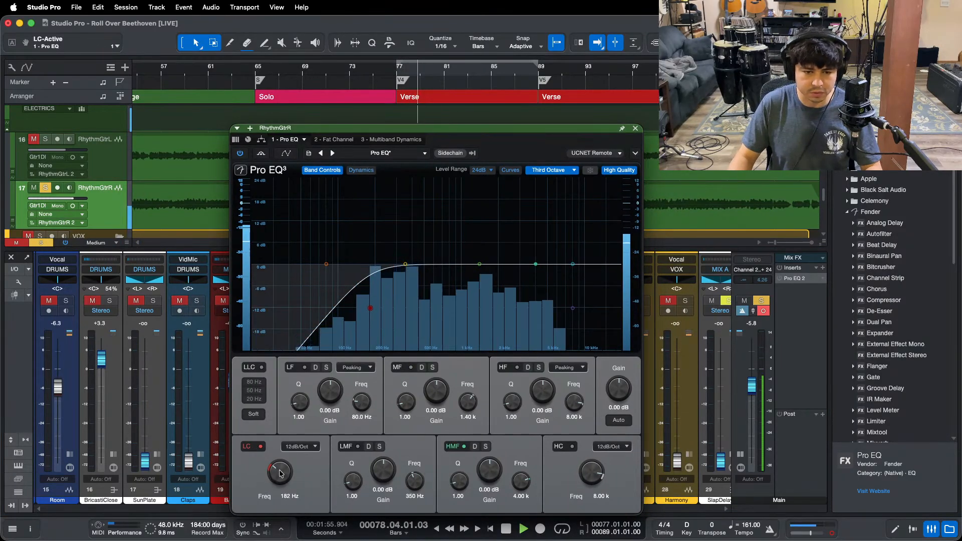
{"action": "scroll", "coordinate": [280, 472], "scroll_direction": "up", "scroll_amount": 3}
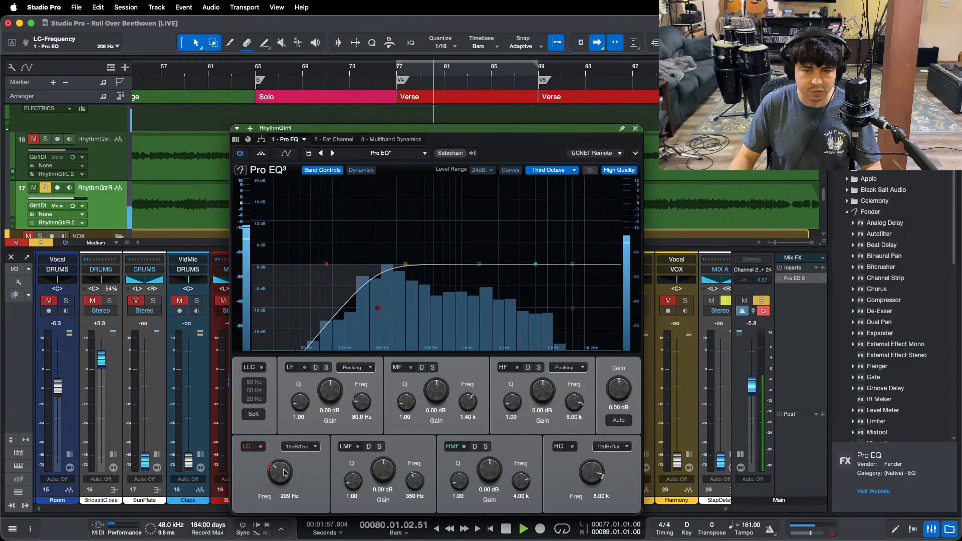
{"action": "left_click", "coordinate": [570, 449]}
Step: Set RhythmGtrR's Fat Channel compressor gain reduction to 4.40 and boost the Pro EQ's HMF gain to 8.16 dB
{"action": "left_click", "coordinate": [329, 139]}
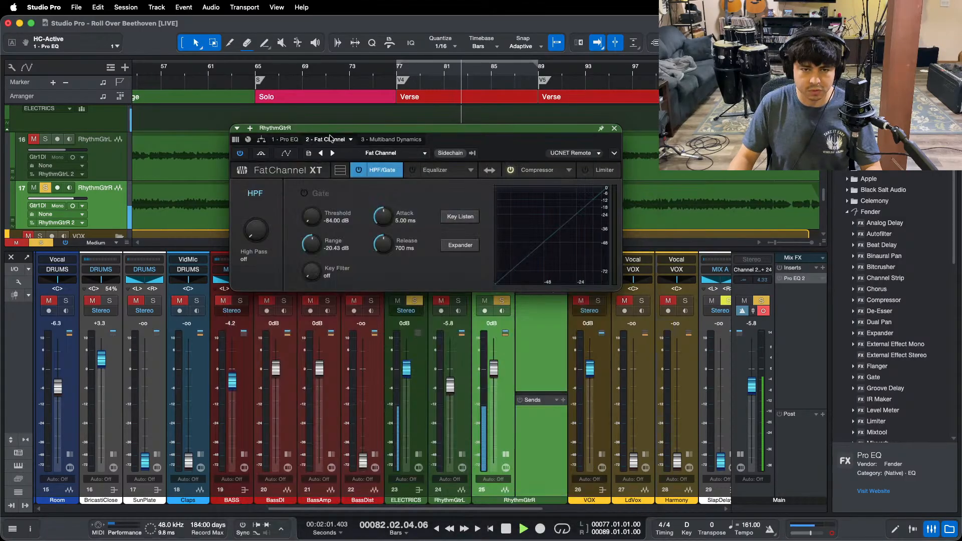
{"action": "left_click", "coordinate": [540, 170]}
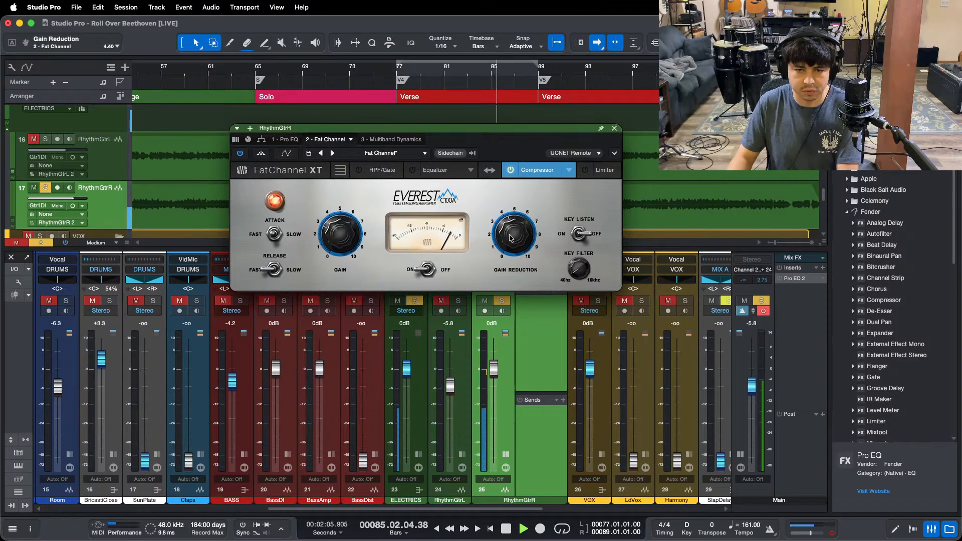
{"action": "left_click", "coordinate": [283, 139]}
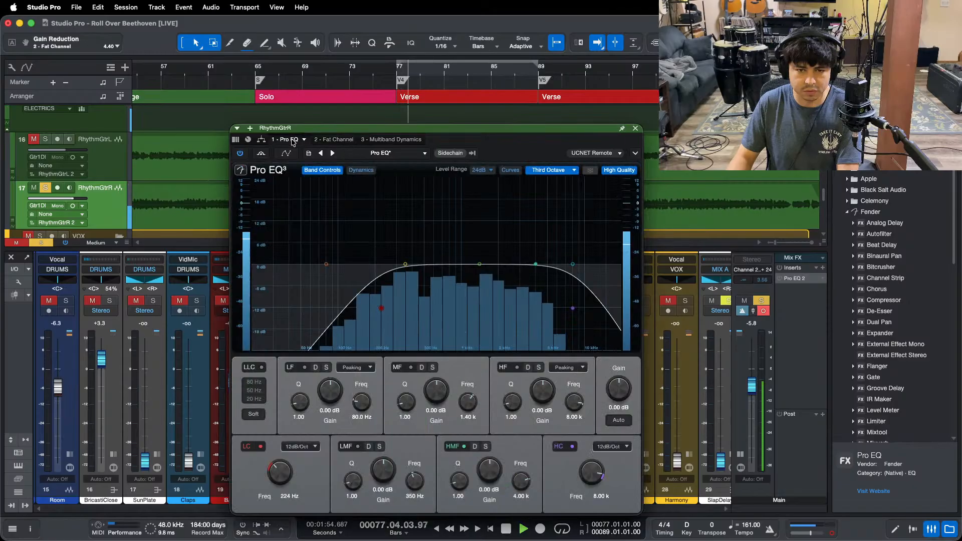
{"action": "left_click_drag", "start_coordinate": [485, 477], "coordinate": [487, 474]}
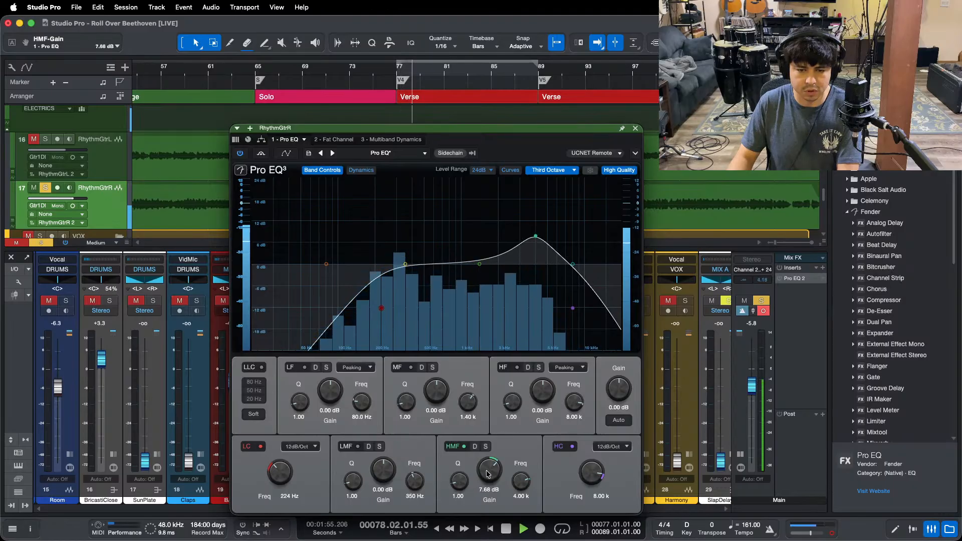
{"action": "scroll", "coordinate": [487, 474], "scroll_direction": "up", "scroll_amount": 2}
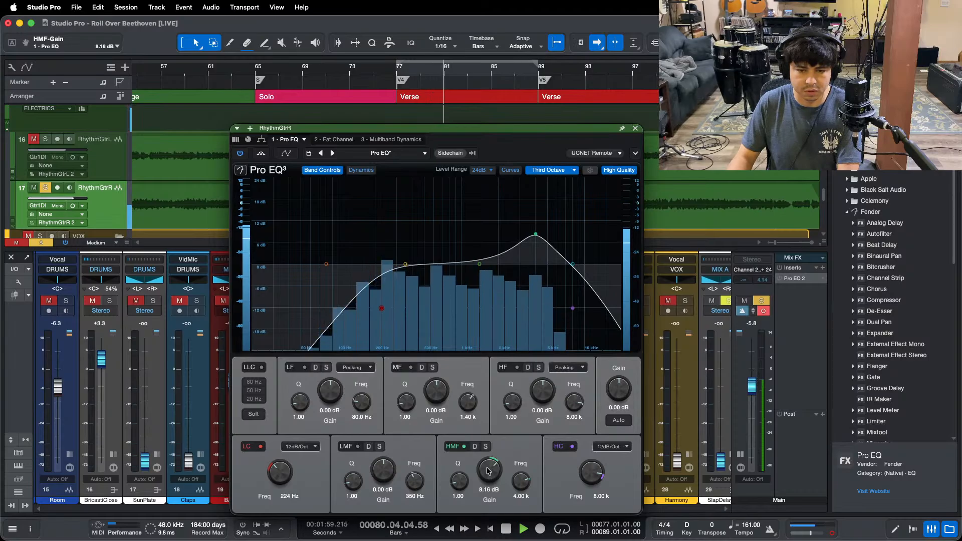
Step: In RhythmGtrR's Multiband Dynamics, enable Edit All Relative, lower the HM low threshold to -20.40 dB while checking the band in solo, and close the window
{"action": "left_click", "coordinate": [396, 139]}
{"action": "left_click", "coordinate": [620, 170]}
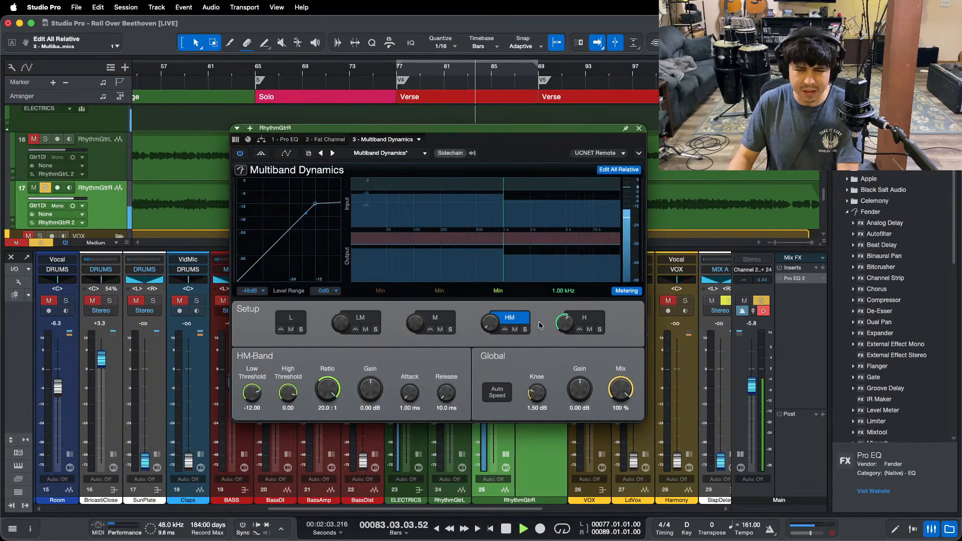
{"action": "left_click", "coordinate": [590, 329]}
{"action": "left_click", "coordinate": [525, 330]}
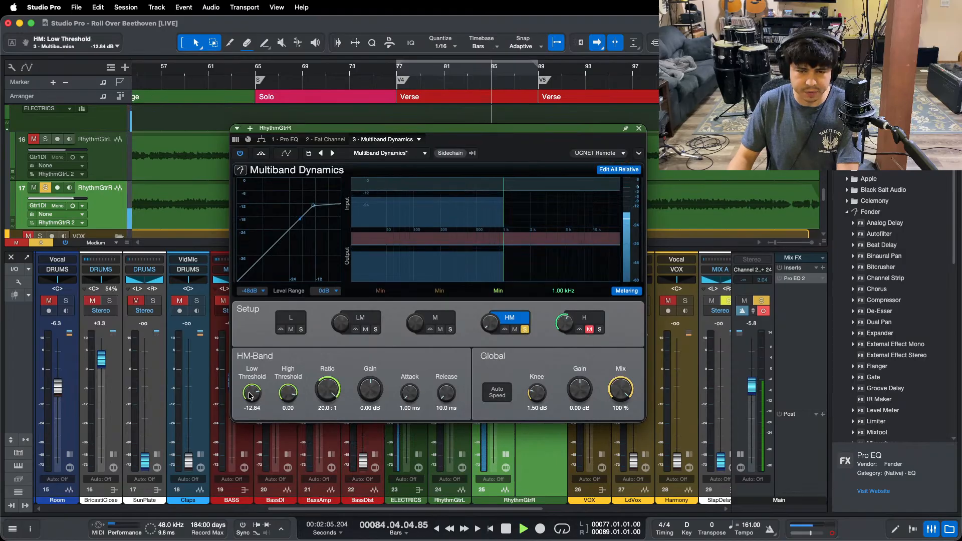
{"action": "left_click_drag", "start_coordinate": [245, 399], "coordinate": [252, 399]}
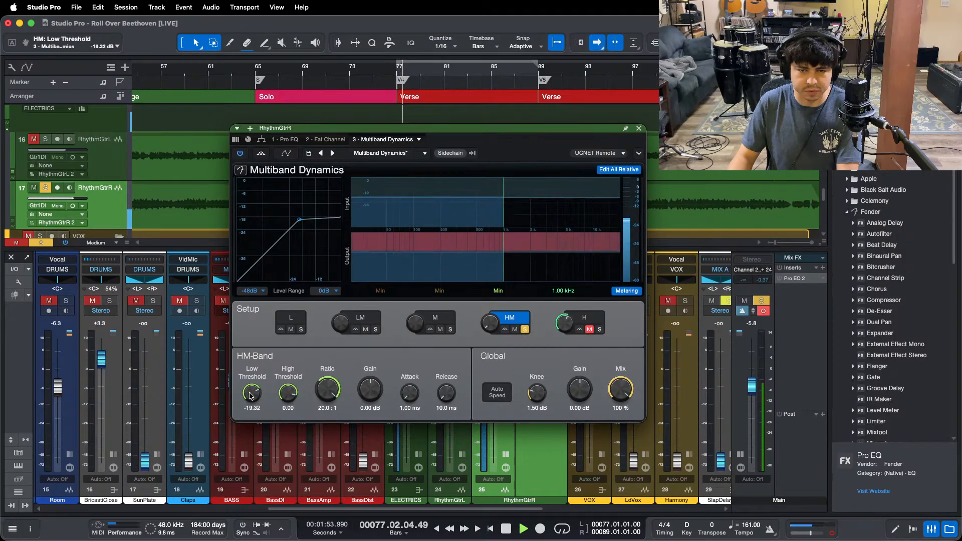
{"action": "left_click", "coordinate": [524, 329]}
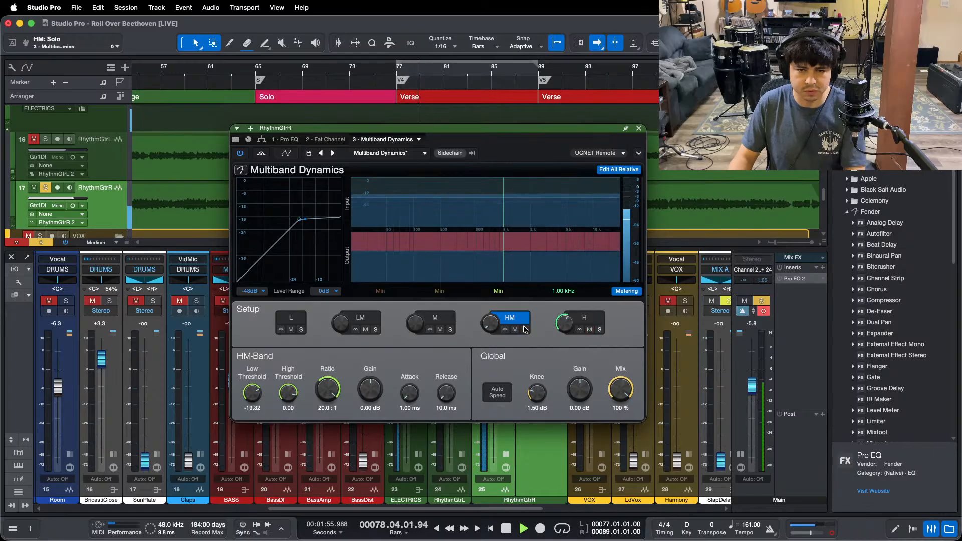
{"action": "left_click", "coordinate": [258, 76]}
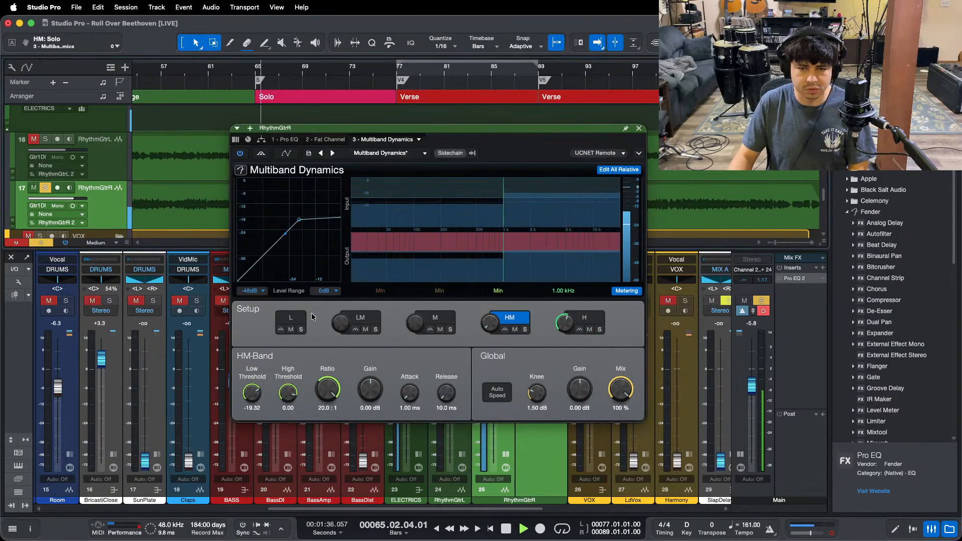
{"action": "left_click_drag", "start_coordinate": [252, 393], "coordinate": [257, 390]}
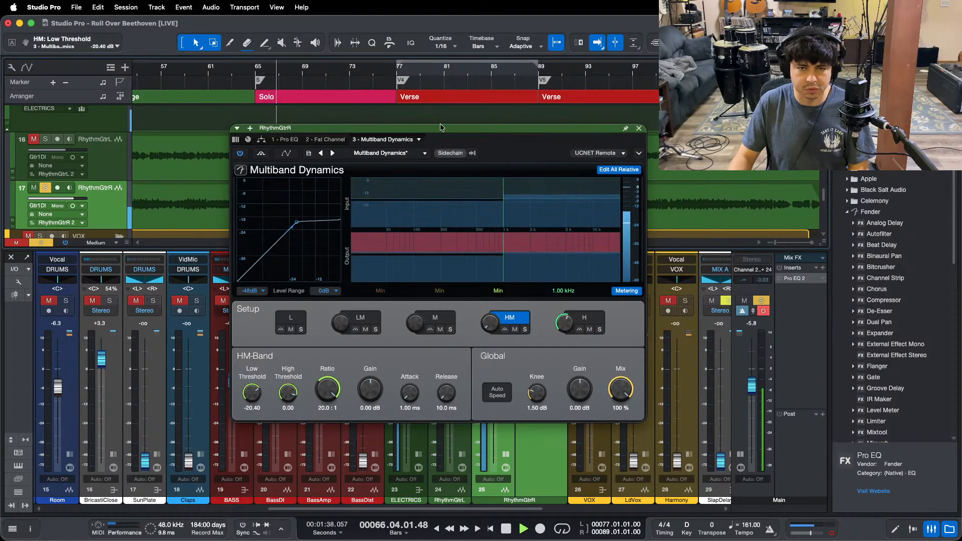
{"action": "left_click", "coordinate": [399, 76]}
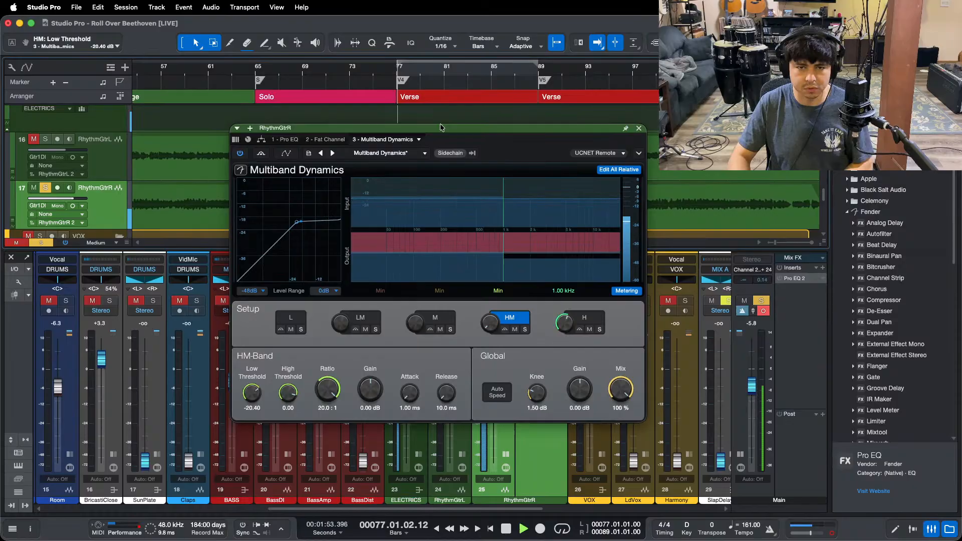
{"action": "left_click", "coordinate": [639, 128]}
Step: Lower the RhythmGtrR fader to -5.8 dB and solo RhythmGtrL alongside it
{"action": "left_click_drag", "start_coordinate": [494, 382], "coordinate": [491, 372]}
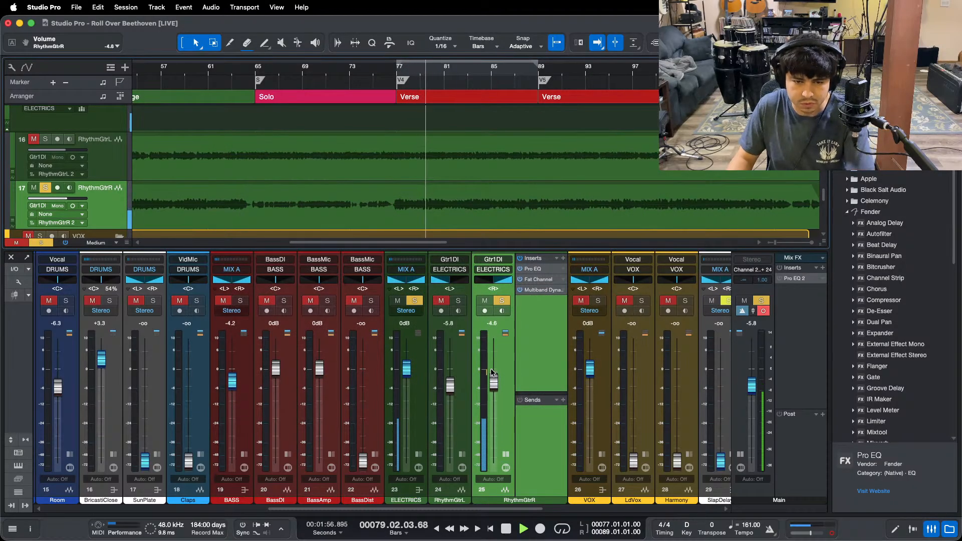
{"action": "scroll", "coordinate": [491, 372], "scroll_direction": "down", "scroll_amount": 3}
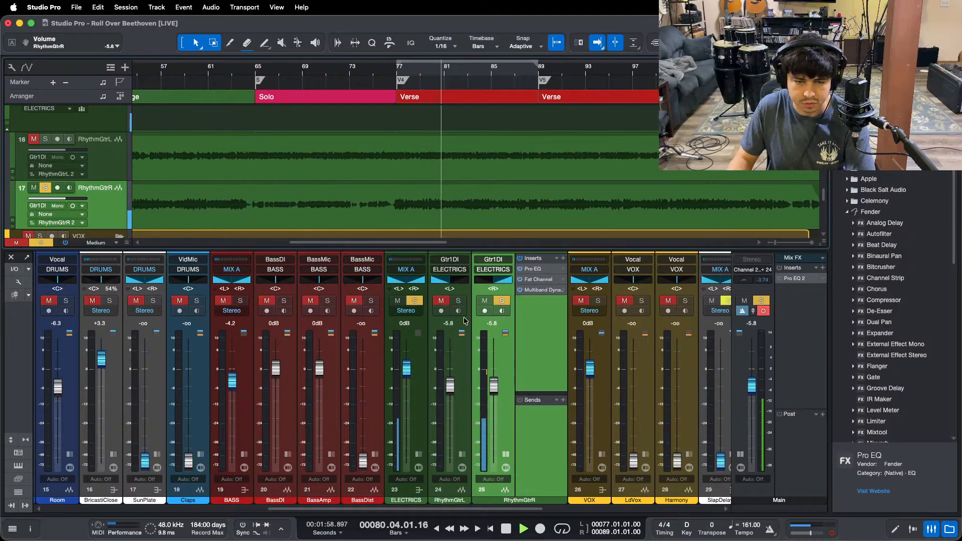
{"action": "left_click", "coordinate": [458, 301]}
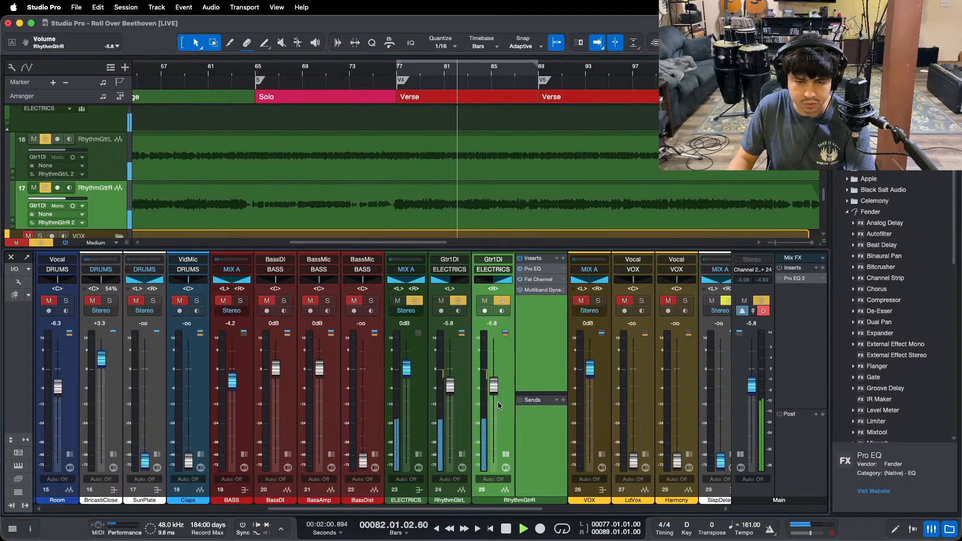
Step: Collapse RhythmGtrR's inserts and sends, clear the guitar solos and lower its fader to -6.3 dB against the full mix
{"action": "left_click", "coordinate": [505, 453]}
{"action": "key", "text": "shift+s"}
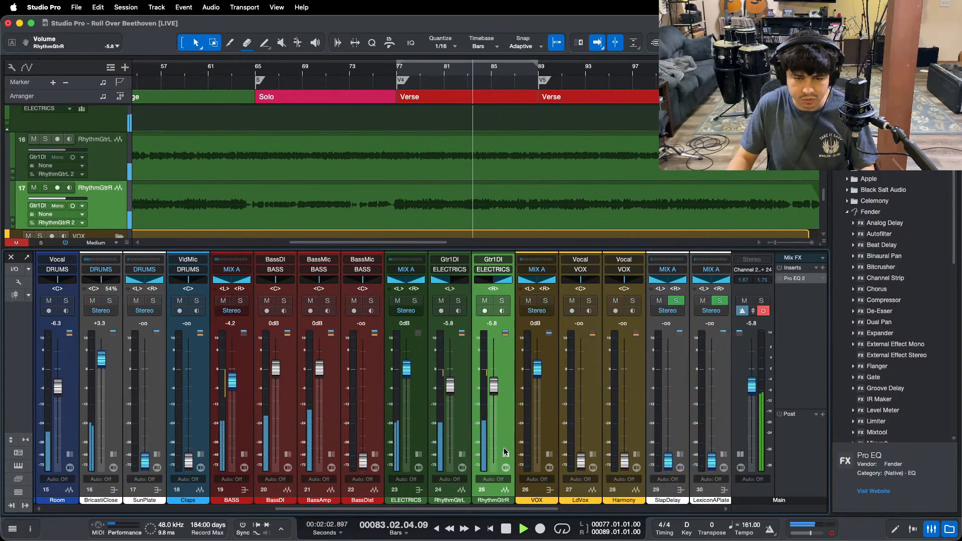
{"action": "scroll", "coordinate": [494, 389], "scroll_direction": "down", "scroll_amount": 2}
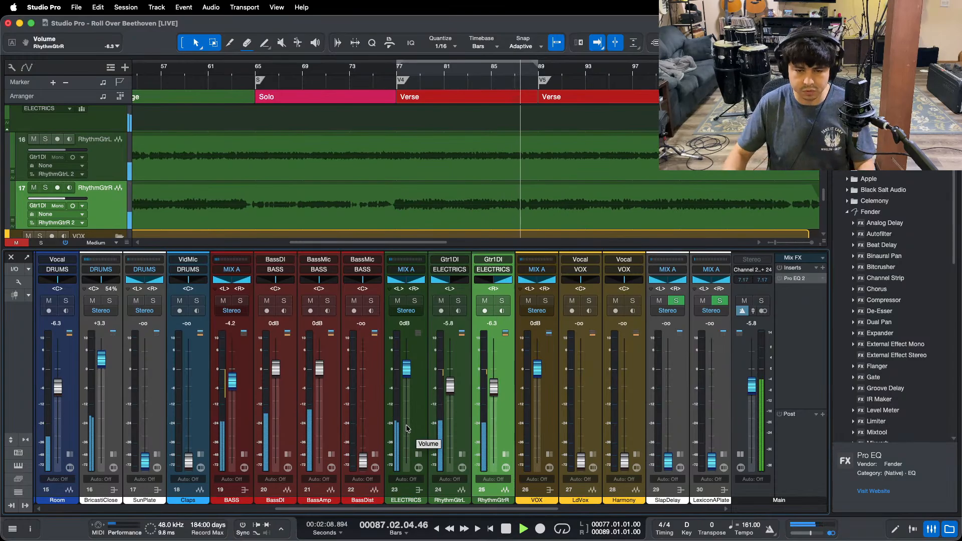
Step: Fit the whole song in the timeline, play the mix from the solo section and save the session
{"action": "left_click", "coordinate": [597, 42]}
{"action": "key", "text": "shift+f"}
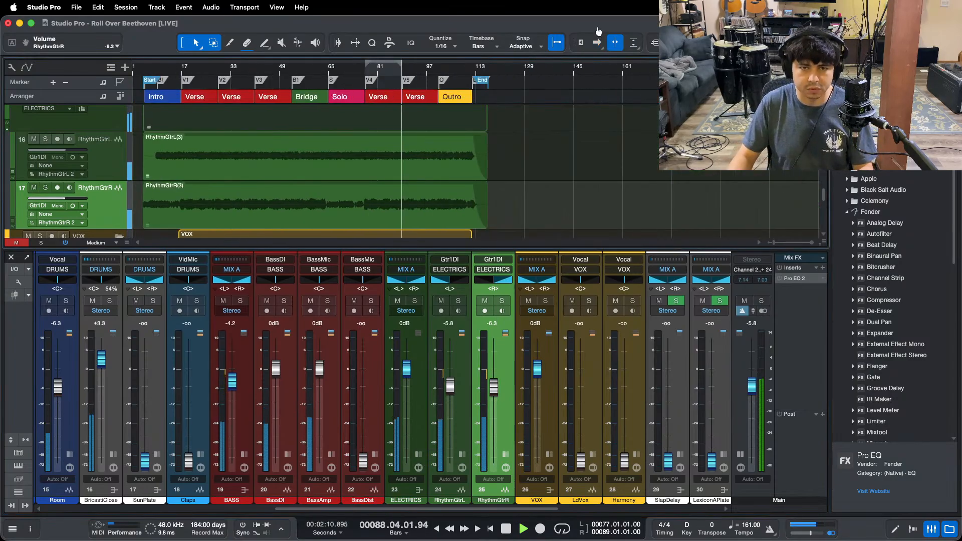
{"action": "key", "text": "f"}
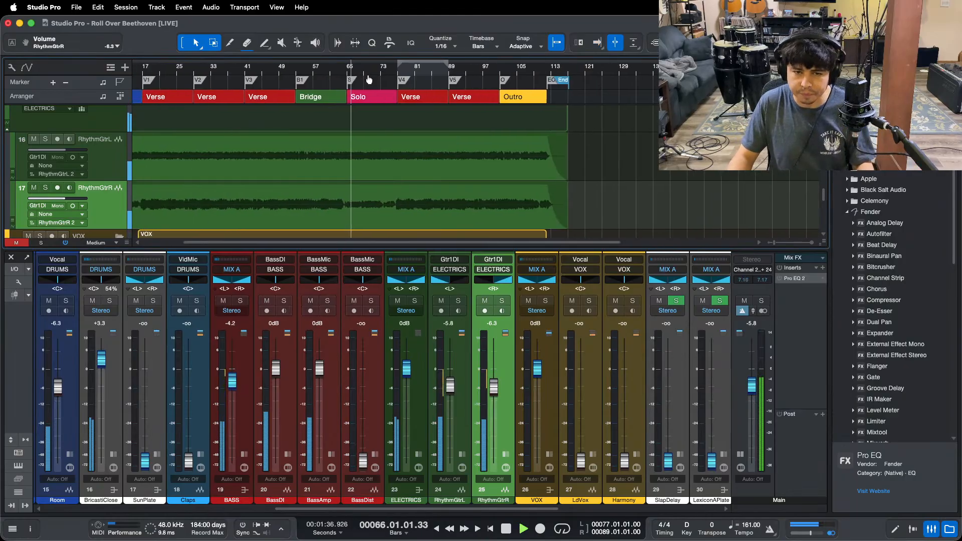
{"action": "key", "text": "super+s"}
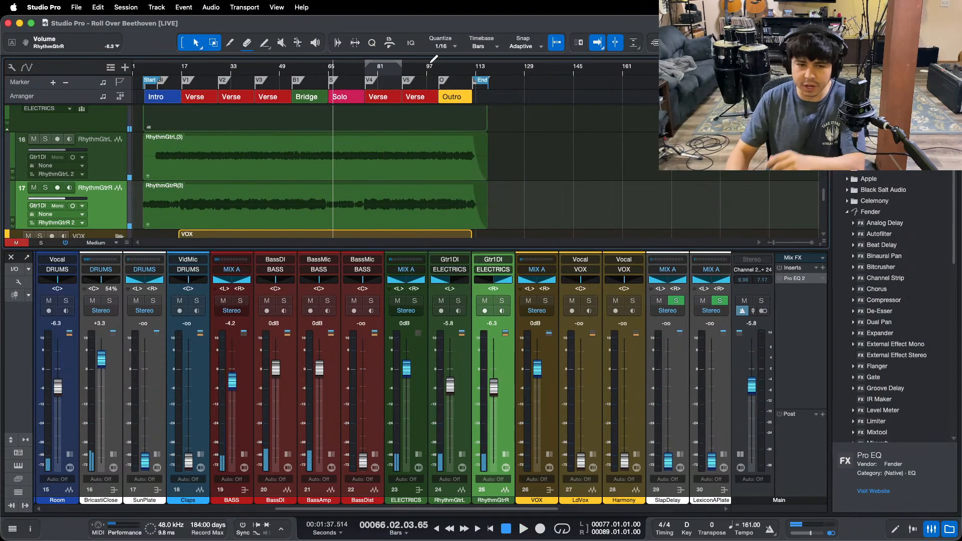
{"action": "left_click", "coordinate": [539, 528]}
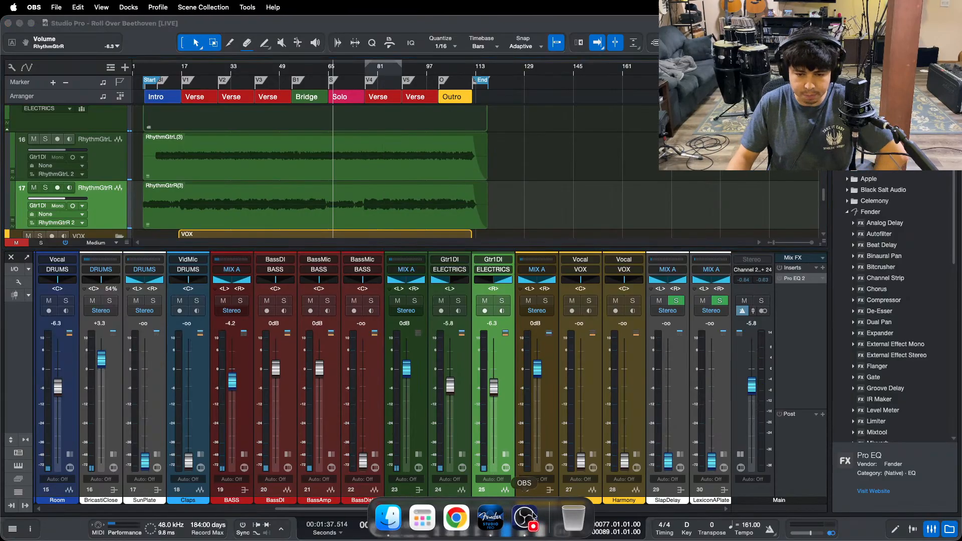
{"action": "left_click", "coordinate": [920, 498]}
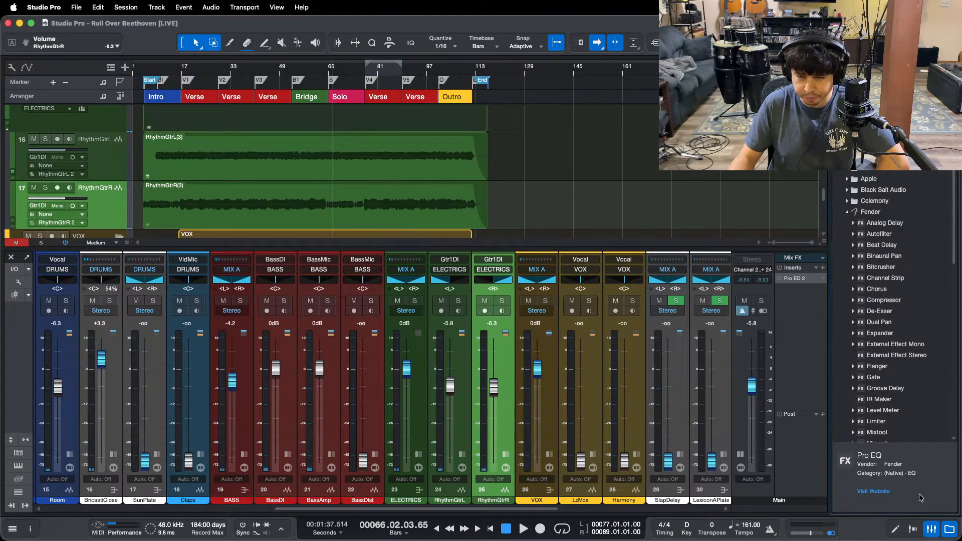
Step: Resume playback and raise the RhythmGtrL fader to -5.4 dB
{"action": "key", "text": "space"}
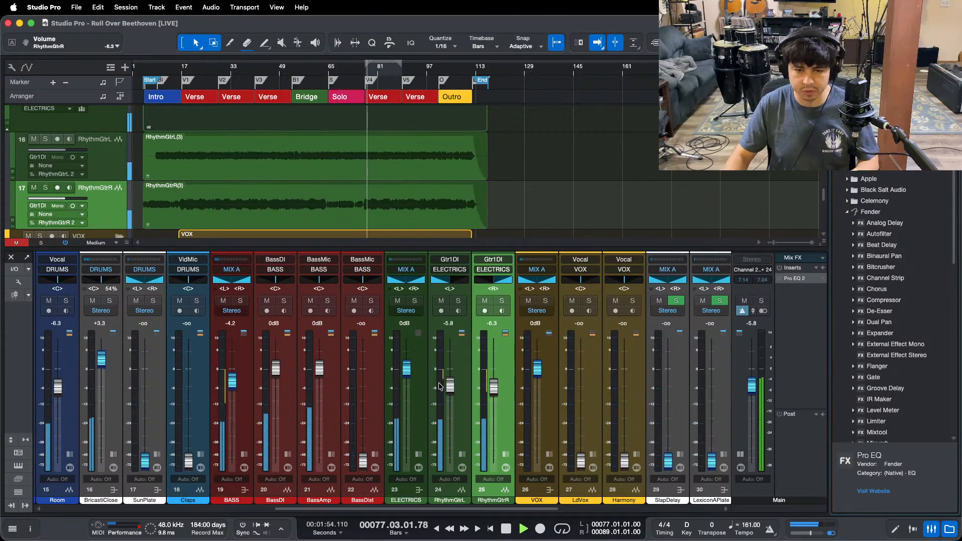
{"action": "left_click_drag", "start_coordinate": [431, 510], "coordinate": [425, 511]}
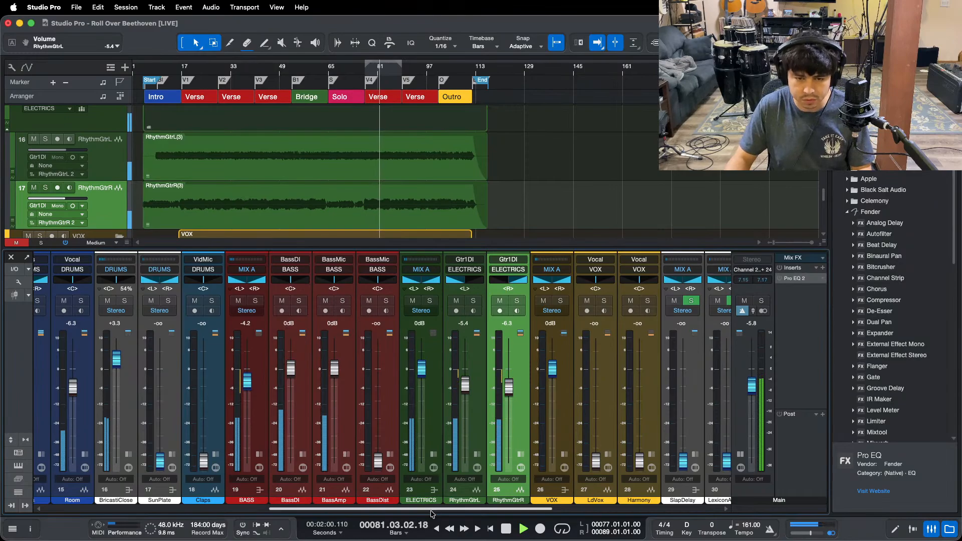
Step: Insert a Pro EQ on the ELECTRICS bus and zoom the timeline to the verse starting at bar 77
{"action": "left_click", "coordinate": [434, 454]}
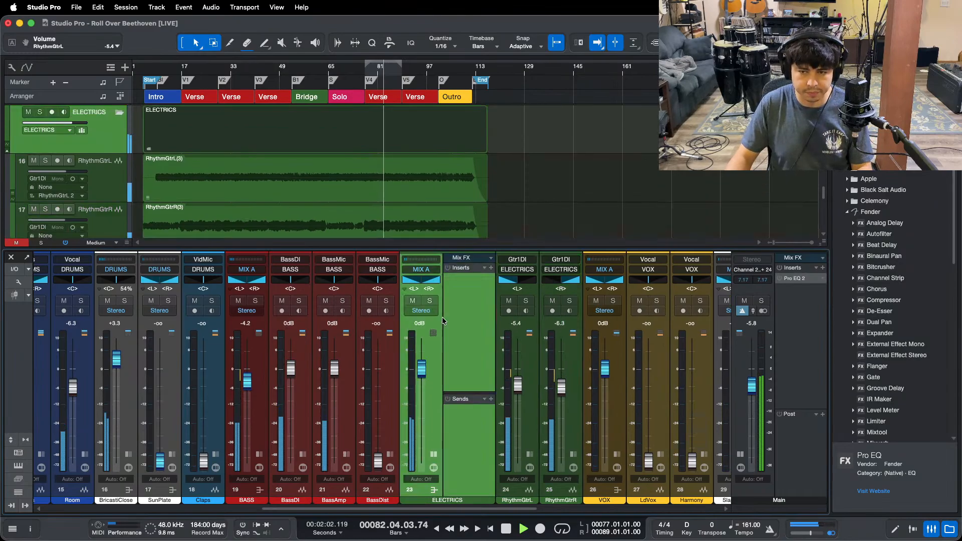
{"action": "scroll", "coordinate": [873, 387], "scroll_direction": "down", "scroll_amount": 5}
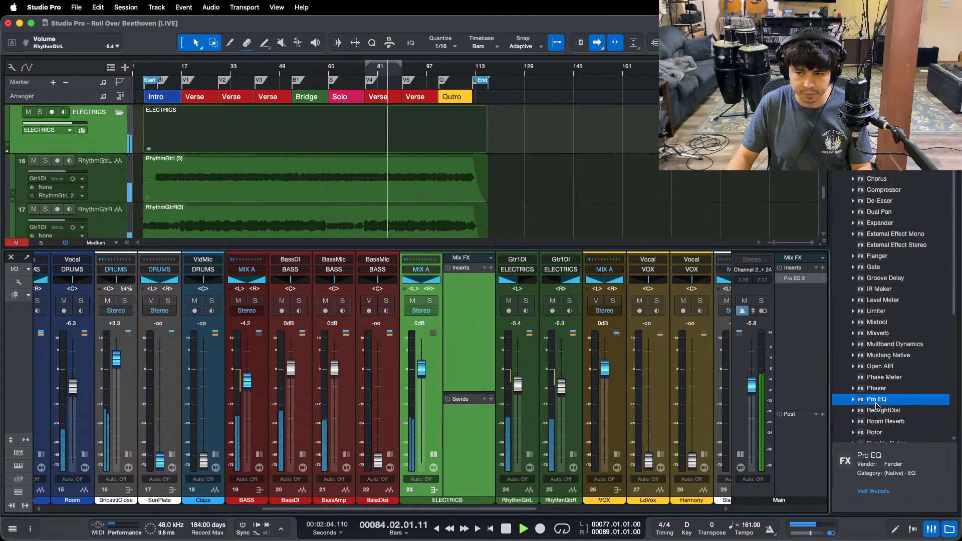
{"action": "left_click_drag", "start_coordinate": [876, 405], "coordinate": [469, 320]}
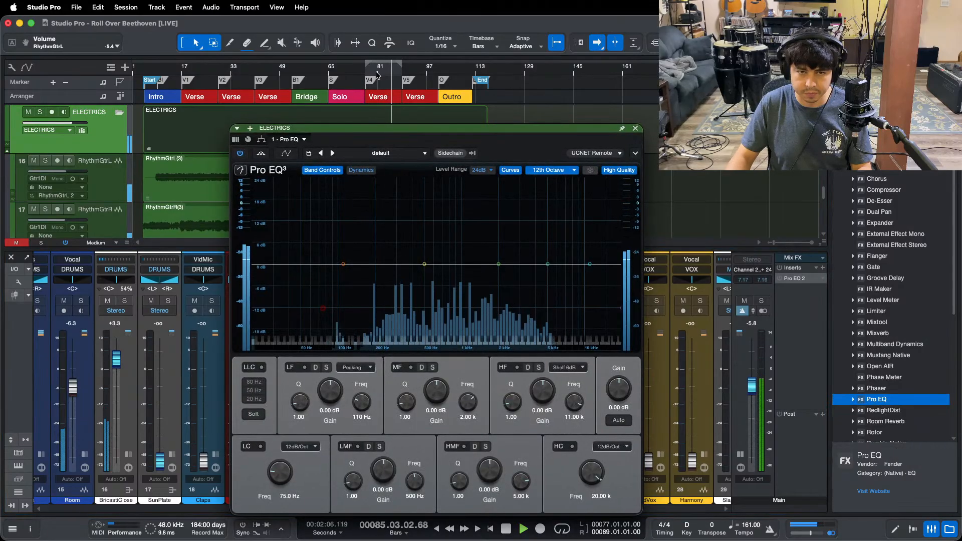
{"action": "left_click_drag", "start_coordinate": [376, 75], "coordinate": [307, 85]}
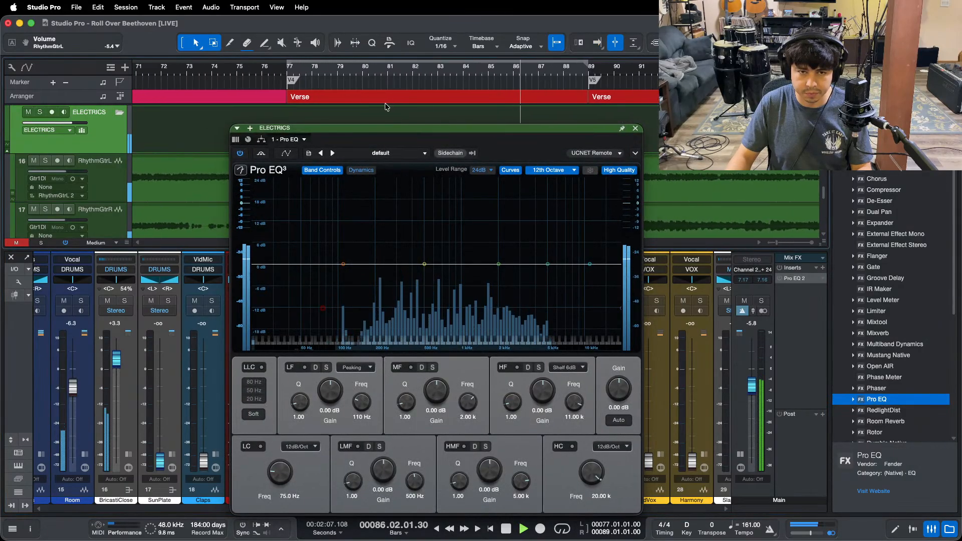
{"action": "left_click", "coordinate": [307, 84]}
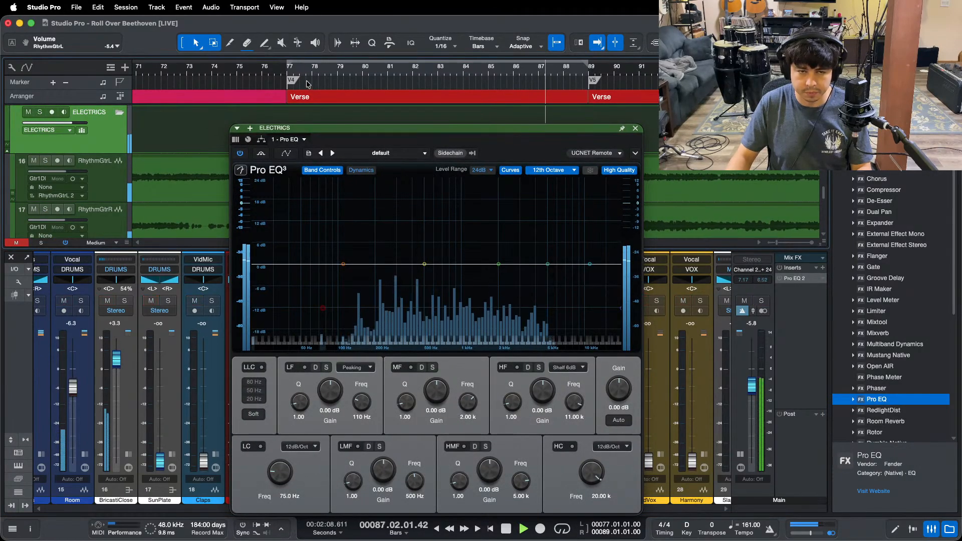
Step: Stop playback, hide the Pro EQ curves, set its spectrum display to Third Octave and the HF band type to Peaking
{"action": "left_click", "coordinate": [551, 170]}
{"action": "left_click", "coordinate": [513, 178]}
{"action": "key", "text": "space"}
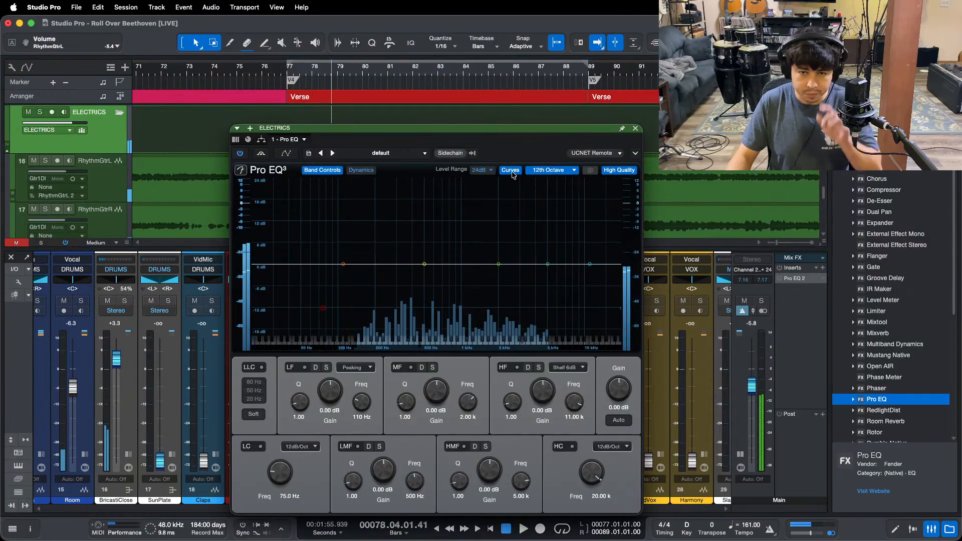
{"action": "left_click", "coordinate": [510, 170]}
{"action": "left_click", "coordinate": [551, 170]}
{"action": "left_click", "coordinate": [555, 195]}
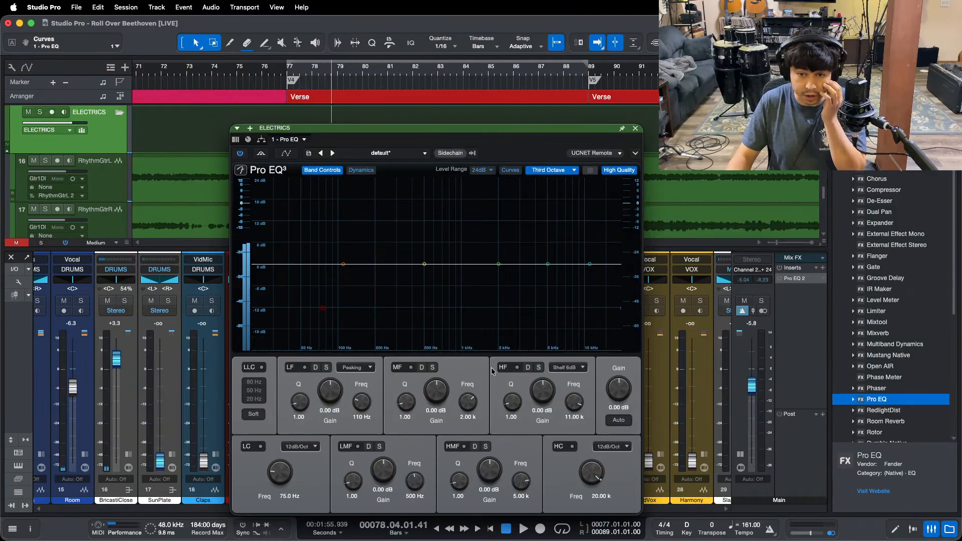
{"action": "left_click", "coordinate": [574, 368]}
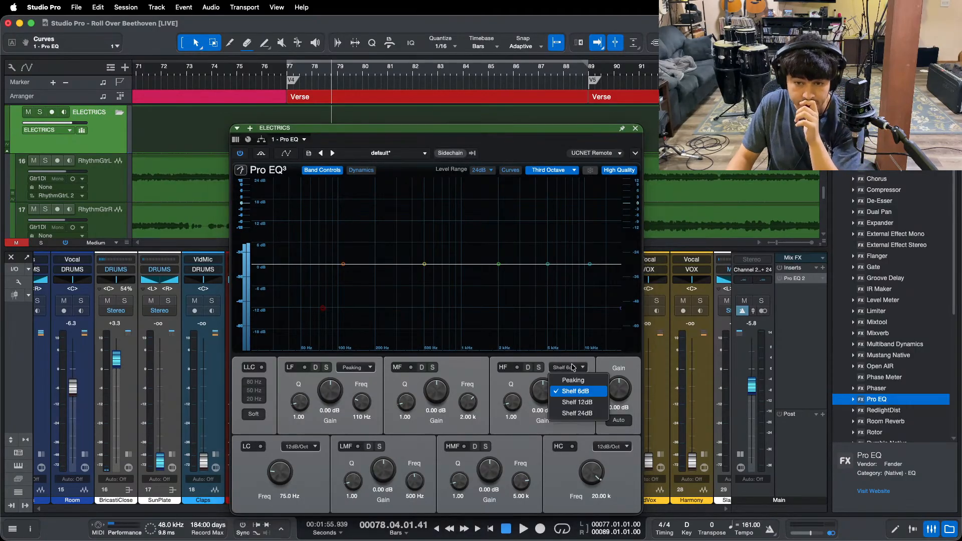
{"action": "left_click", "coordinate": [580, 380]}
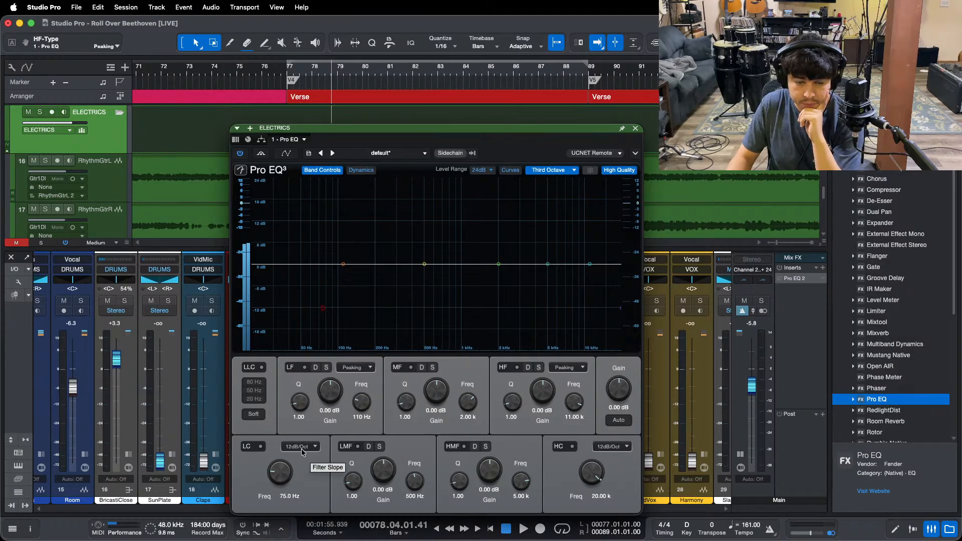
Step: Store the current Pro EQ settings as the default preset and confirm
{"action": "left_click", "coordinate": [309, 154]}
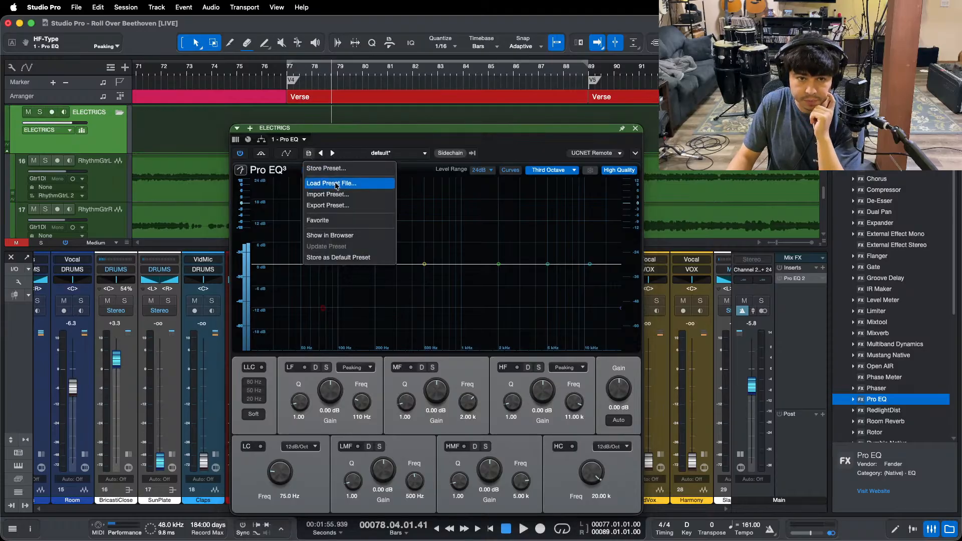
{"action": "left_click", "coordinate": [339, 258]}
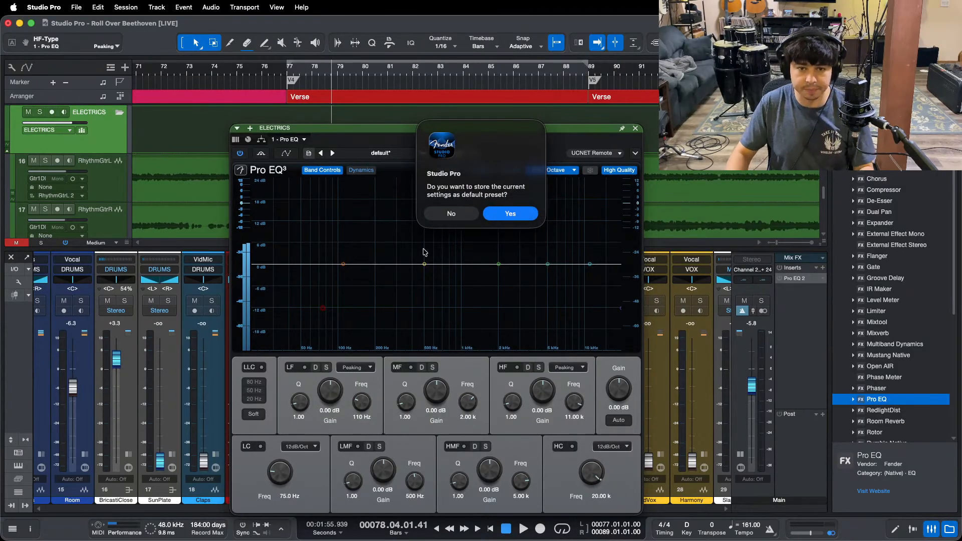
{"action": "left_click", "coordinate": [510, 213]}
Step: During playback, show the spectrum as FFT Curve and sweep an MF boost of 24 dB at Q 24 to about 1.17 kHz
{"action": "key", "text": "space"}
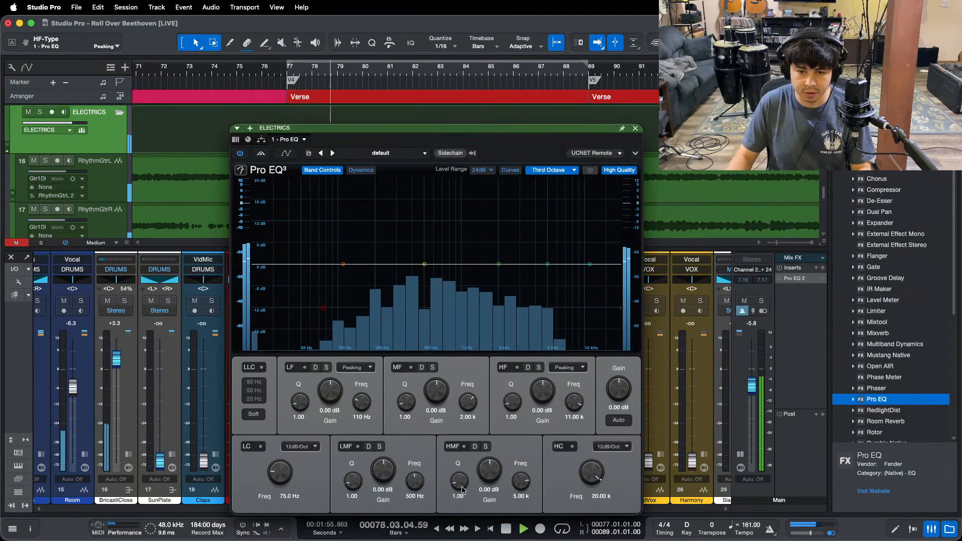
{"action": "left_click", "coordinate": [550, 170]}
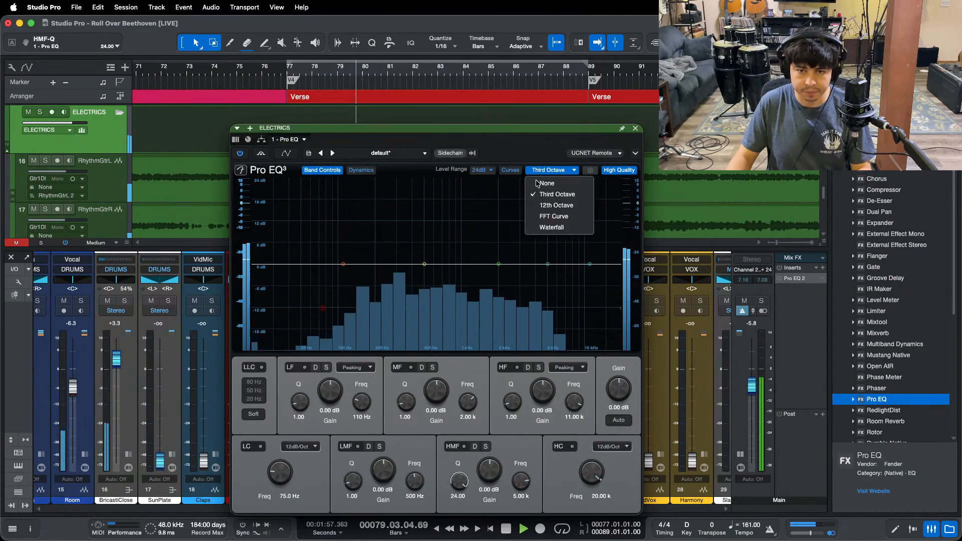
{"action": "left_click", "coordinate": [543, 216]}
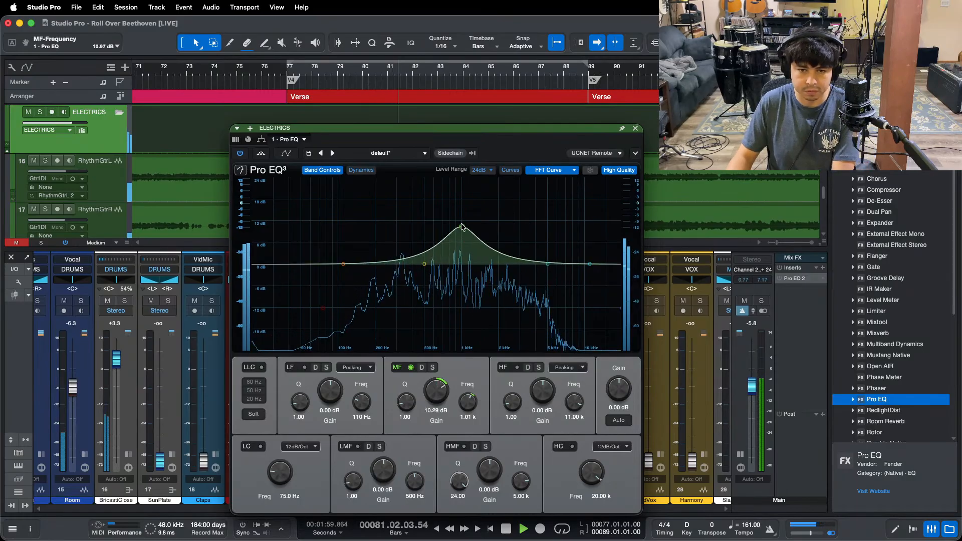
{"action": "left_click_drag", "start_coordinate": [406, 402], "coordinate": [472, 205]}
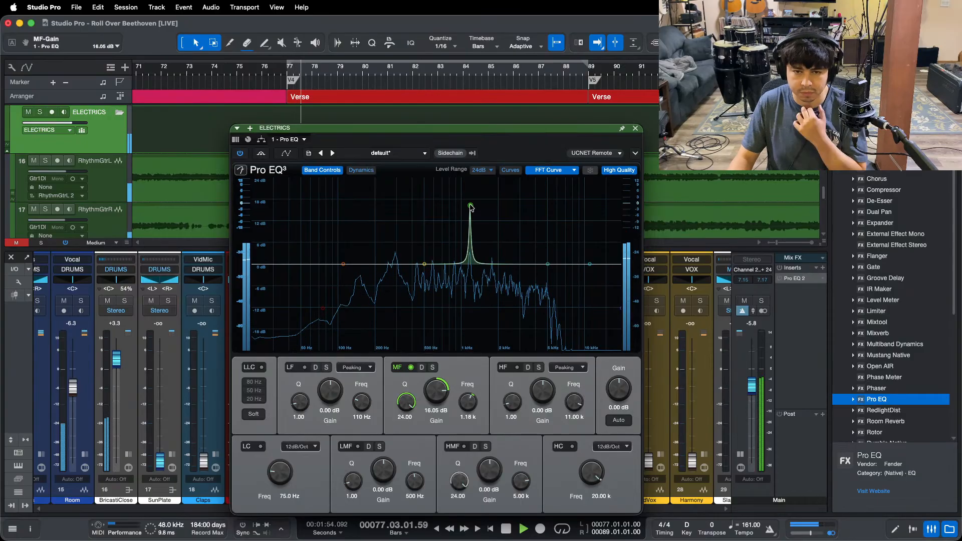
{"action": "left_click_drag", "start_coordinate": [471, 182], "coordinate": [471, 179]}
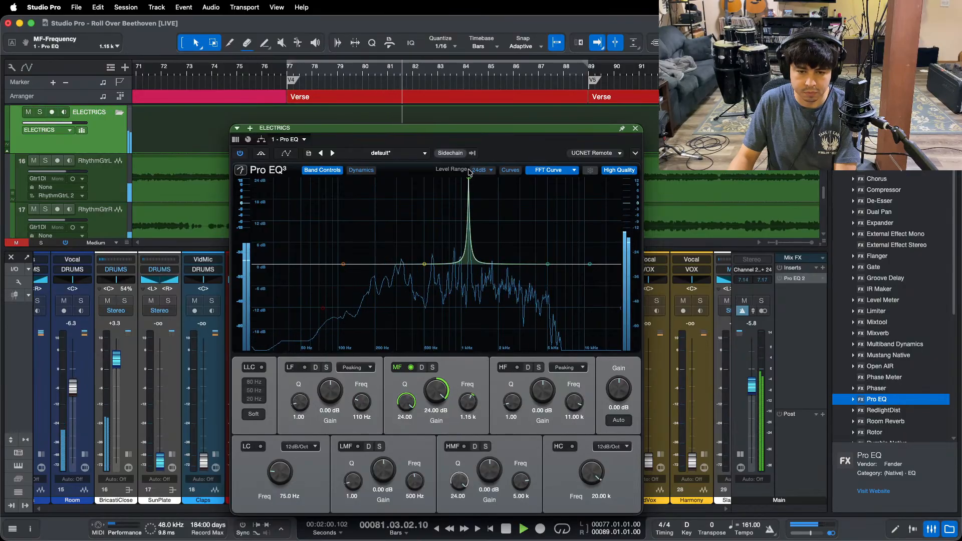
Step: Turn the MF boost into a notch of -12 dB at 1.17 kHz and close the equalizer
{"action": "left_click_drag", "start_coordinate": [444, 381], "coordinate": [434, 427]}
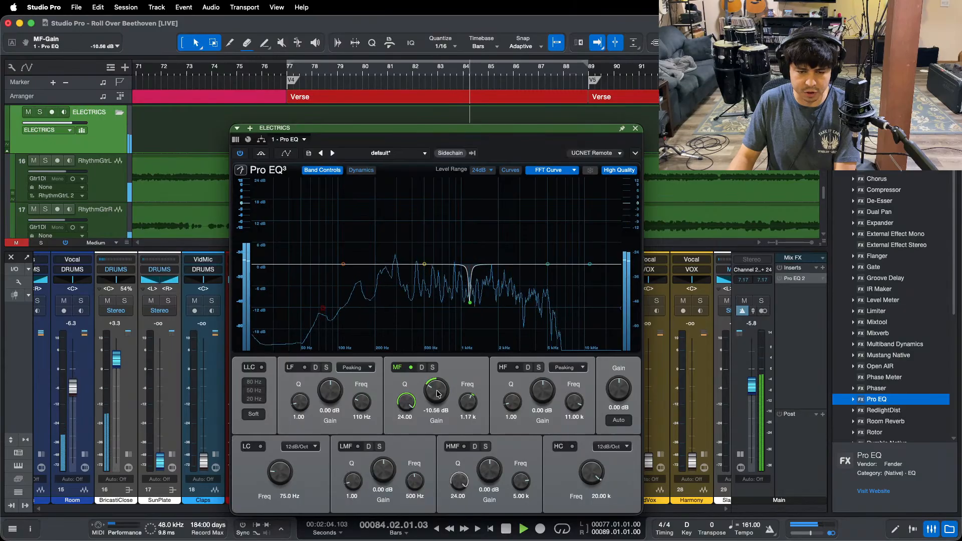
{"action": "left_click_drag", "start_coordinate": [438, 394], "coordinate": [437, 401]}
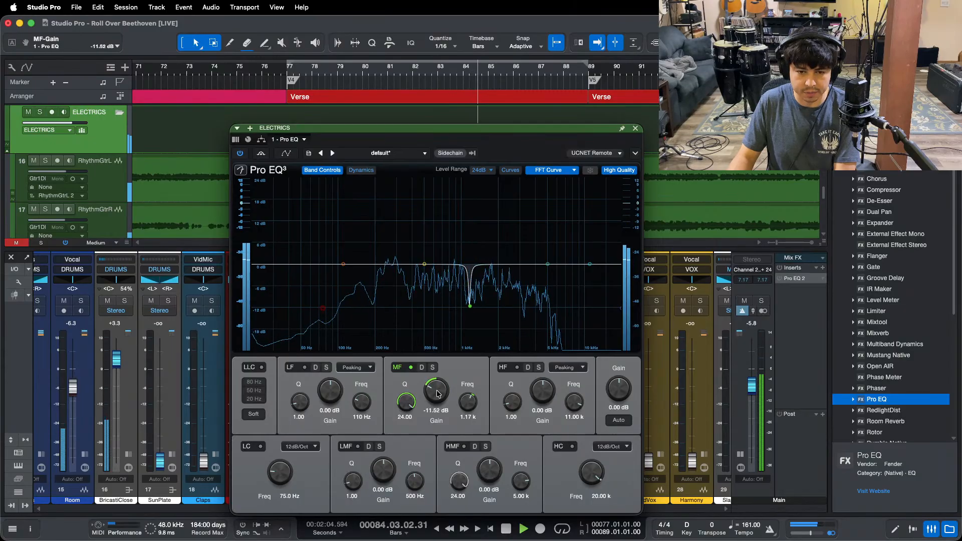
{"action": "left_click", "coordinate": [637, 129]}
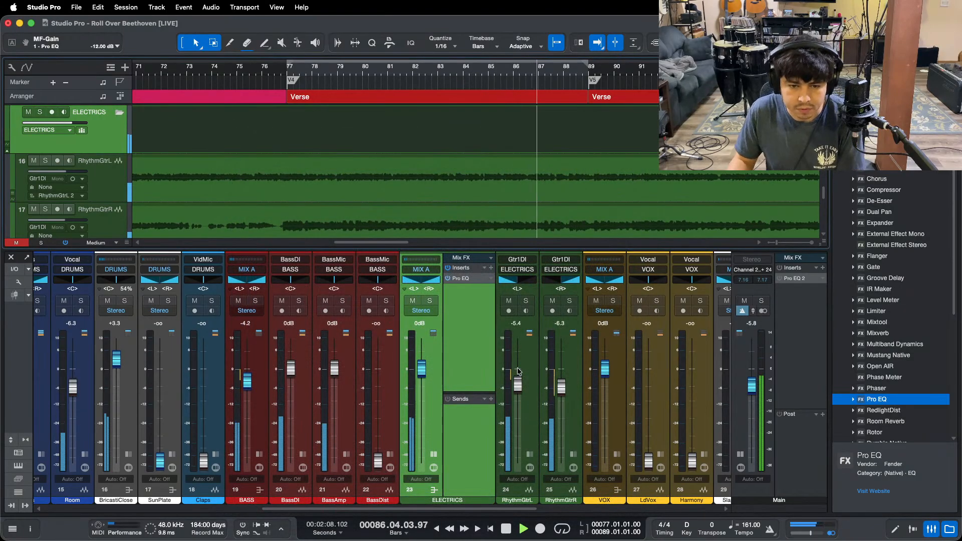
Step: Raise the RhythmGtrL fader to -5.0 dB and RhythmGtrR to -5.8 dB together, and collapse the ELECTRICS inserts
{"action": "left_click_drag", "start_coordinate": [518, 385], "coordinate": [518, 383]}
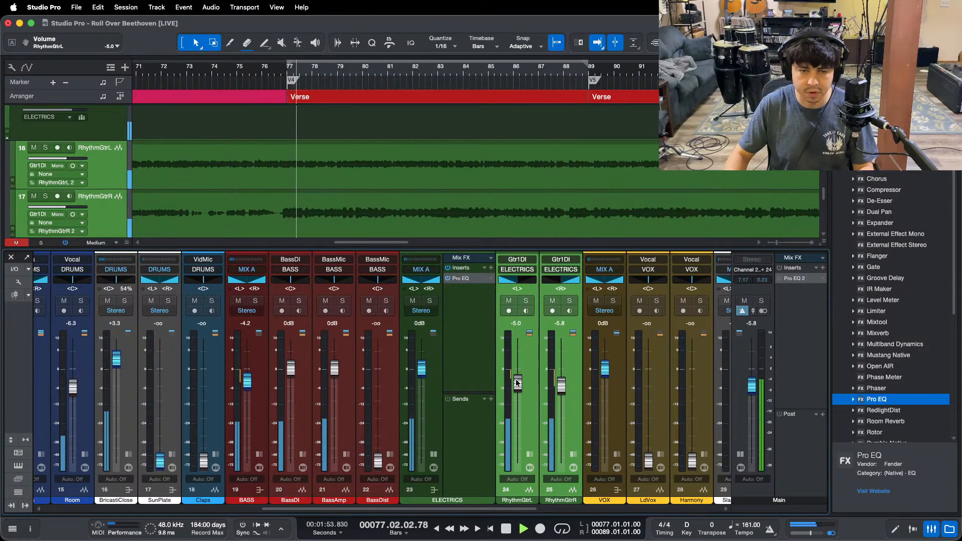
{"action": "left_click", "coordinate": [435, 455]}
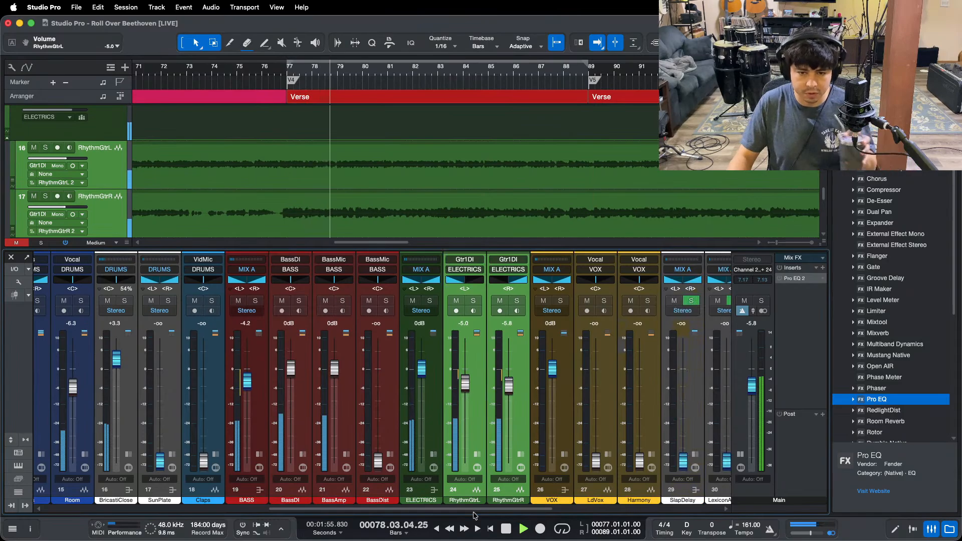
{"action": "mouse_move", "coordinate": [526, 531]}
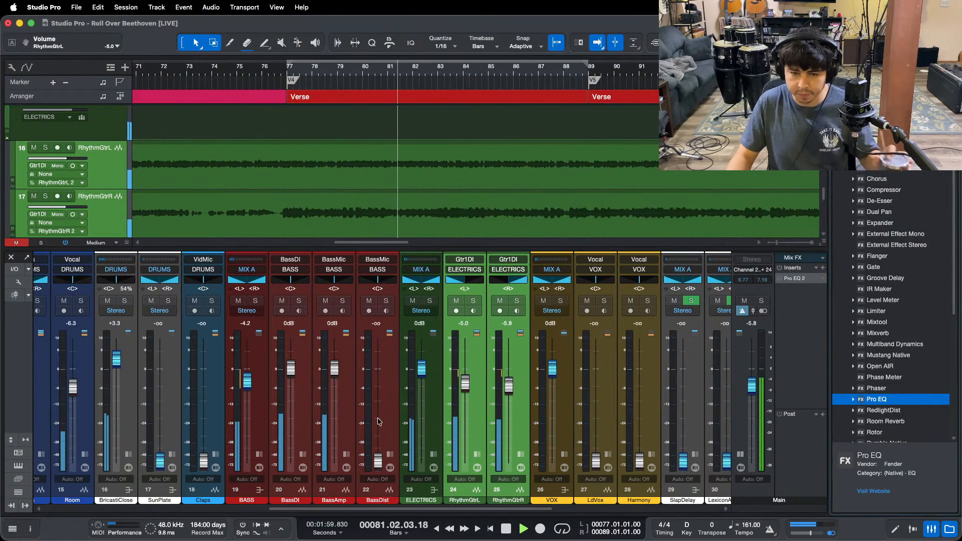
Step: Reopen the ELECTRICS Pro EQ, restart playback and sweep an LMF boost of 24 dB at Q 24 to 878 Hz
{"action": "left_click", "coordinate": [434, 489]}
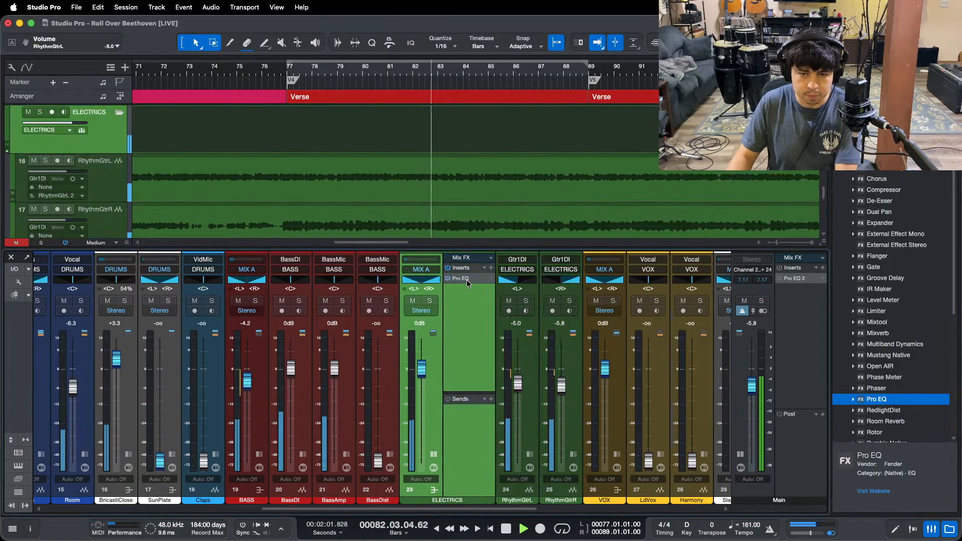
{"action": "left_click", "coordinate": [466, 279]}
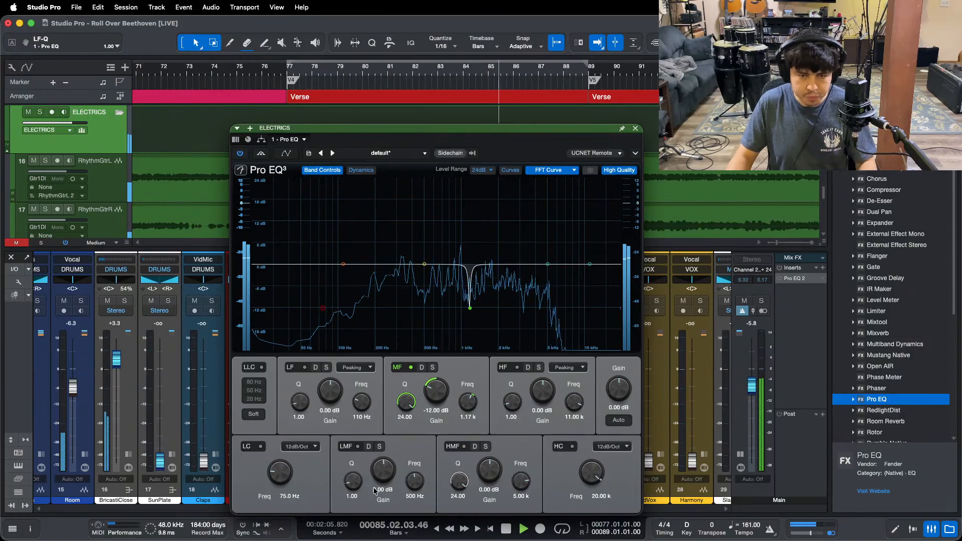
{"action": "key", "text": "space"}
{"action": "key", "text": "space"}
{"action": "left_click", "coordinate": [548, 264]}
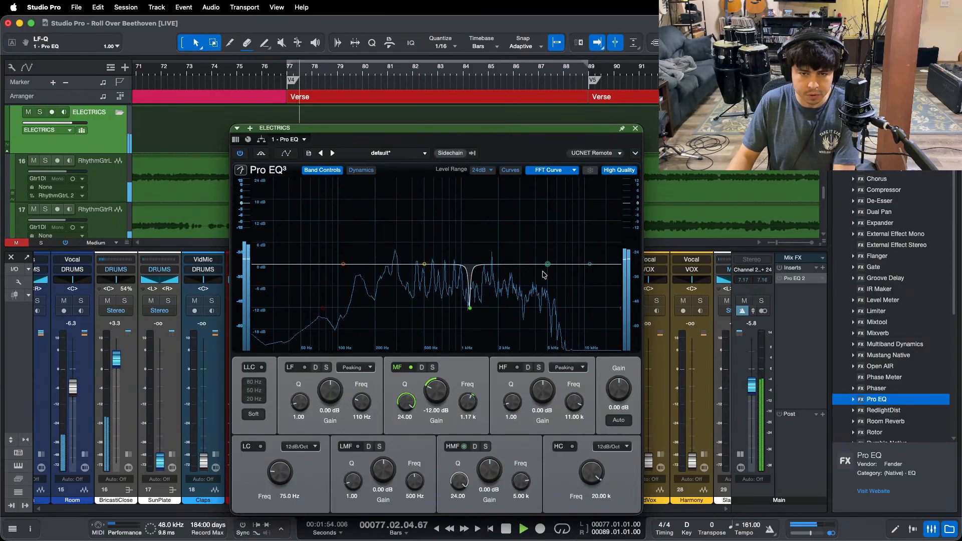
{"action": "left_click", "coordinate": [424, 264]}
{"action": "scroll", "coordinate": [425, 266], "scroll_direction": "up", "scroll_amount": 10}
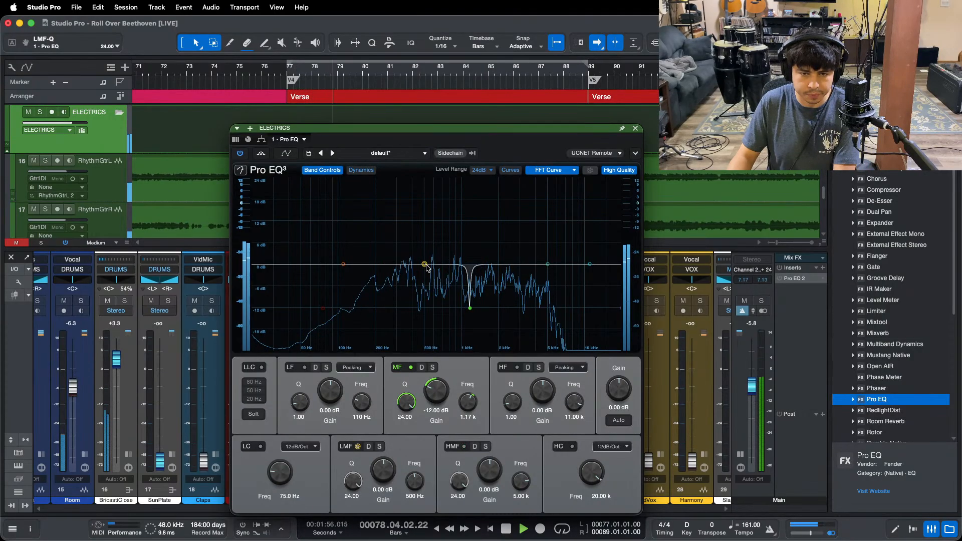
{"action": "left_click_drag", "start_coordinate": [425, 266], "coordinate": [455, 166]}
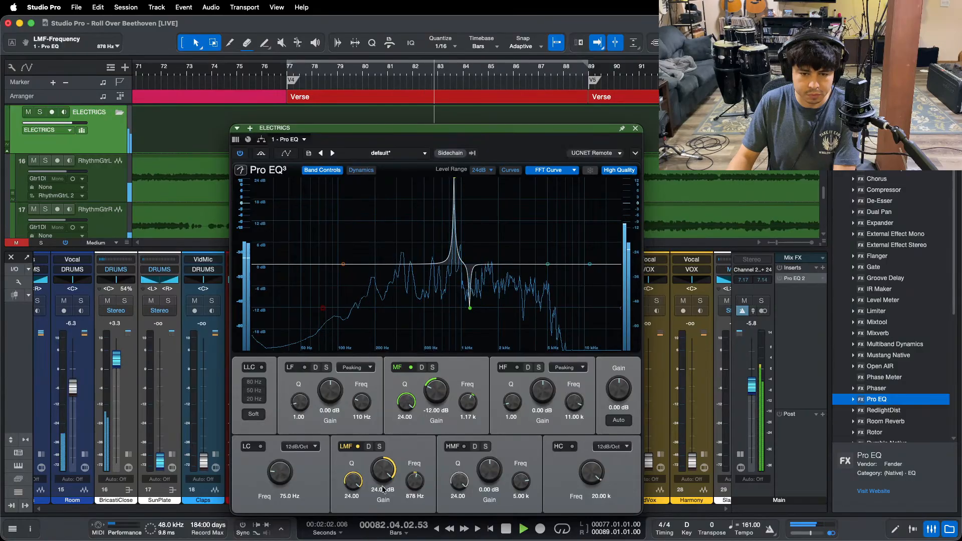
Step: Set the LMF gain to -12 dB at 878 Hz, then close the equalizer and collapse the ELECTRICS inserts
{"action": "scroll", "coordinate": [383, 474], "scroll_direction": "down", "scroll_amount": 10}
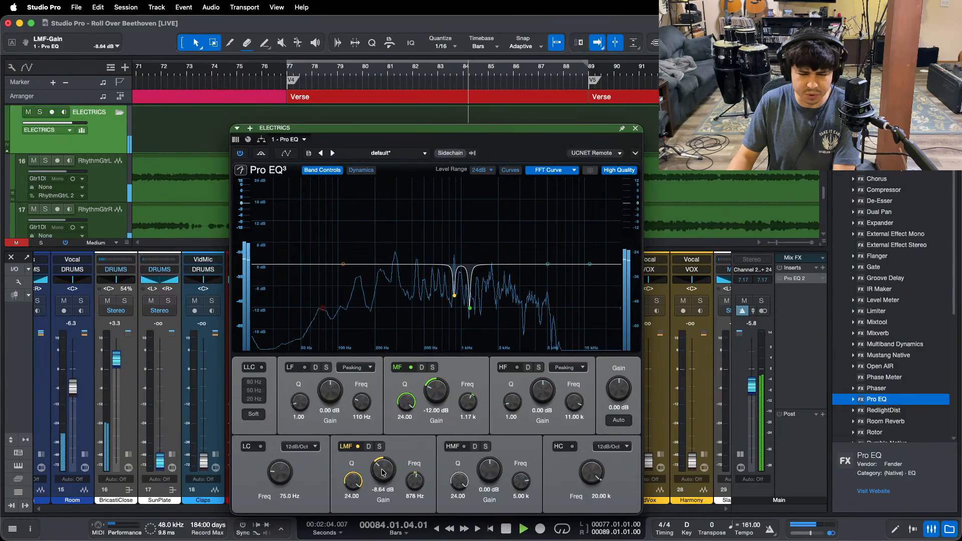
{"action": "scroll", "coordinate": [383, 473], "scroll_direction": "down", "scroll_amount": 2}
{"action": "scroll", "coordinate": [382, 470], "scroll_direction": "down", "scroll_amount": 2}
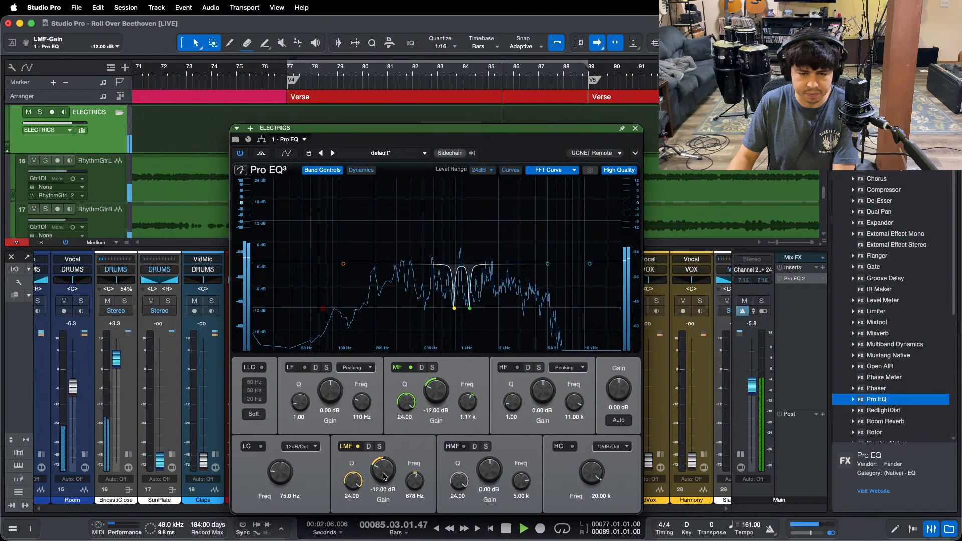
{"action": "left_click", "coordinate": [636, 129]}
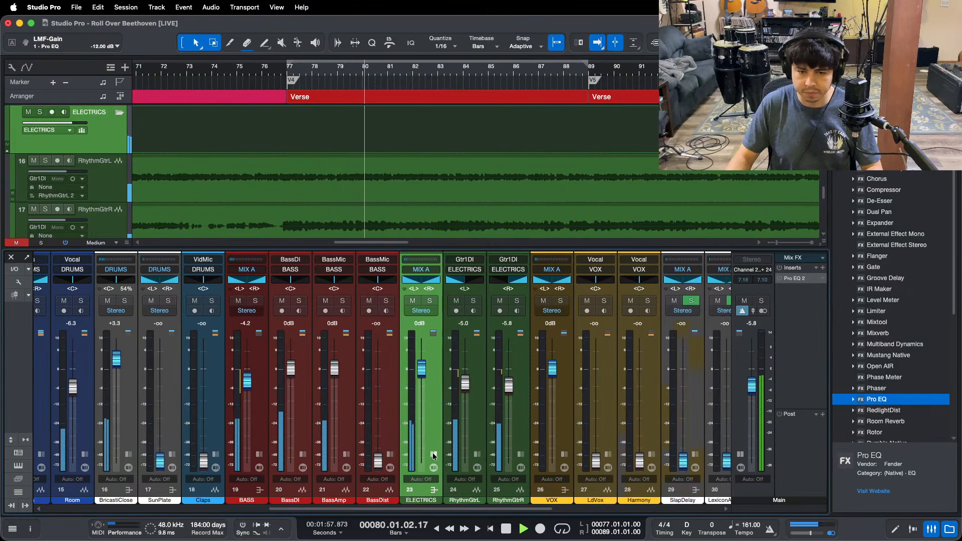
Step: Reopen the Pro EQ on the ELECTRICS bus and sweep an HMF boost of 24 dB at Q 24 to 982 Hz
{"action": "left_click_drag", "start_coordinate": [451, 509], "coordinate": [619, 510]}
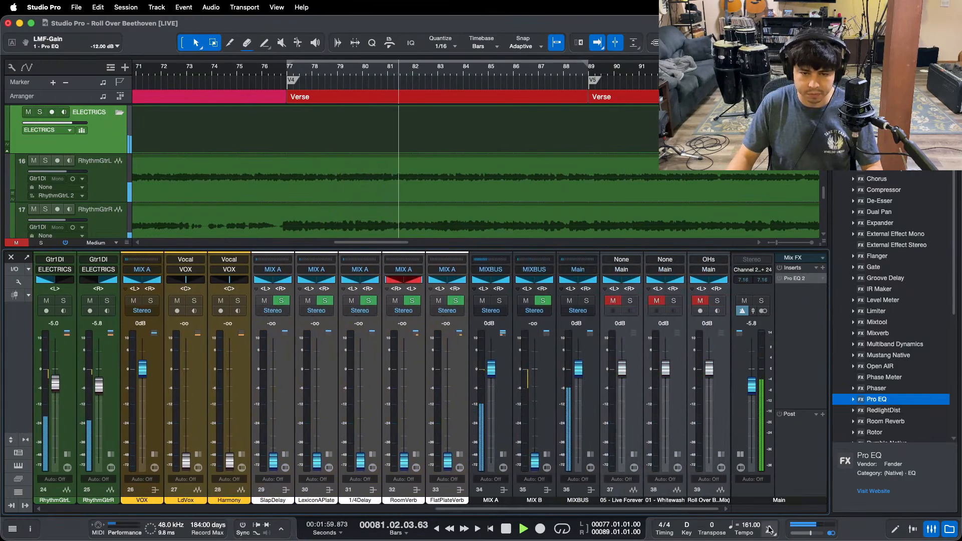
{"action": "left_click", "coordinate": [387, 73]}
{"action": "left_click_drag", "start_coordinate": [532, 510], "coordinate": [396, 510]}
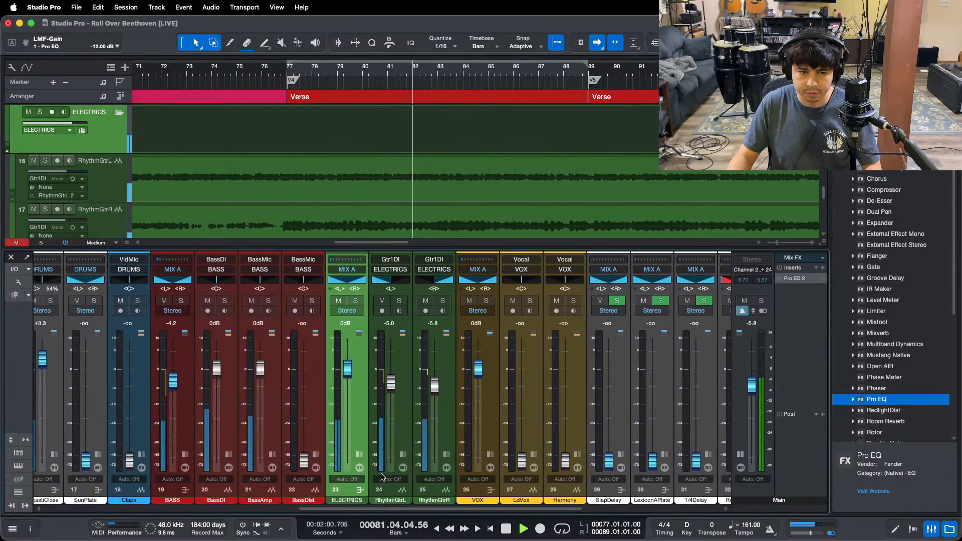
{"action": "left_click", "coordinate": [360, 454]}
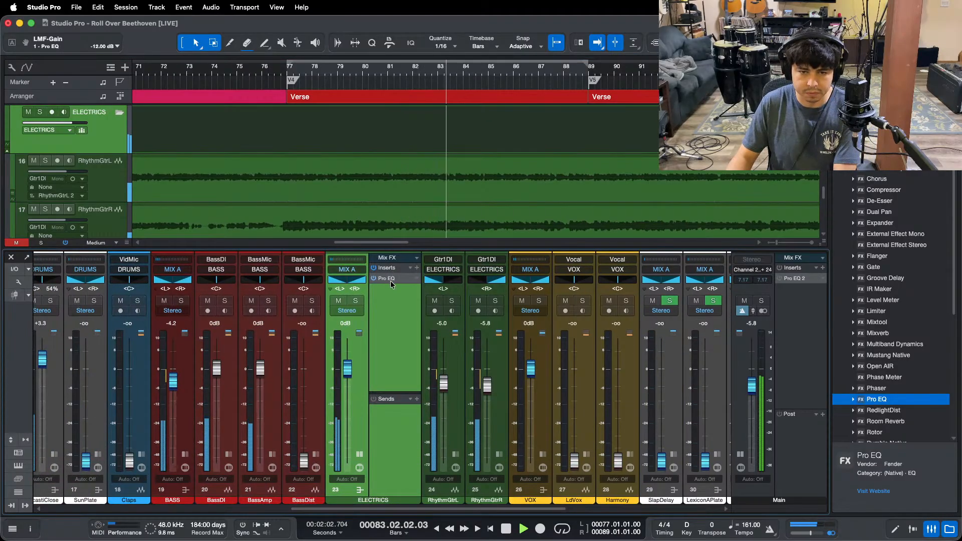
{"action": "left_click", "coordinate": [389, 279]}
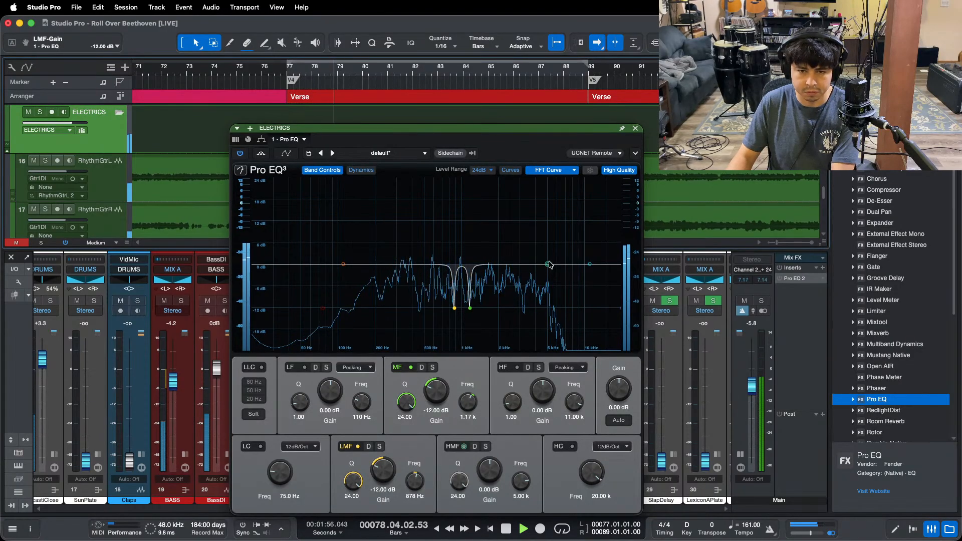
{"action": "left_click_drag", "start_coordinate": [550, 265], "coordinate": [464, 216]}
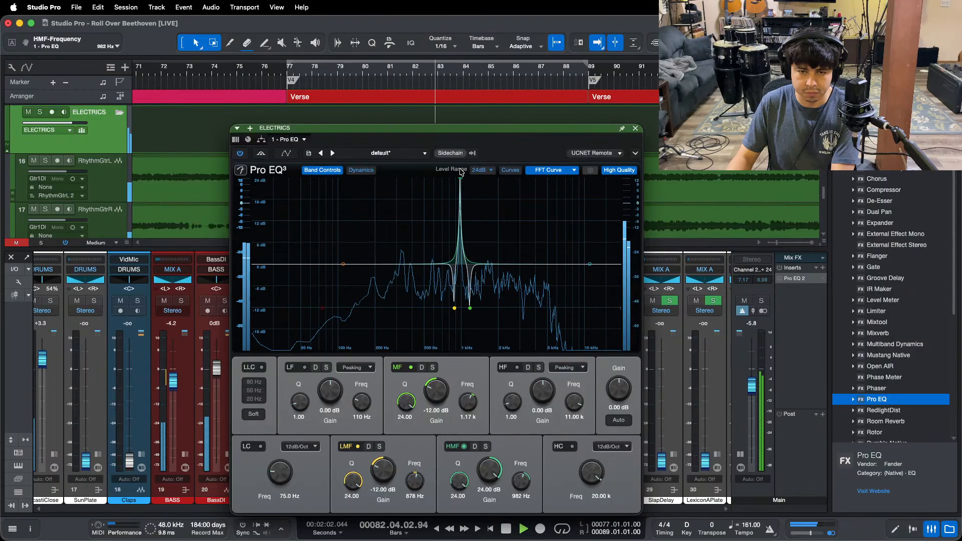
Step: Fine-tune the HMF boost by ear between 973 Hz and 982 Hz, replaying the verse around bar 82 and settling on 982 Hz
{"action": "left_click", "coordinate": [411, 70]}
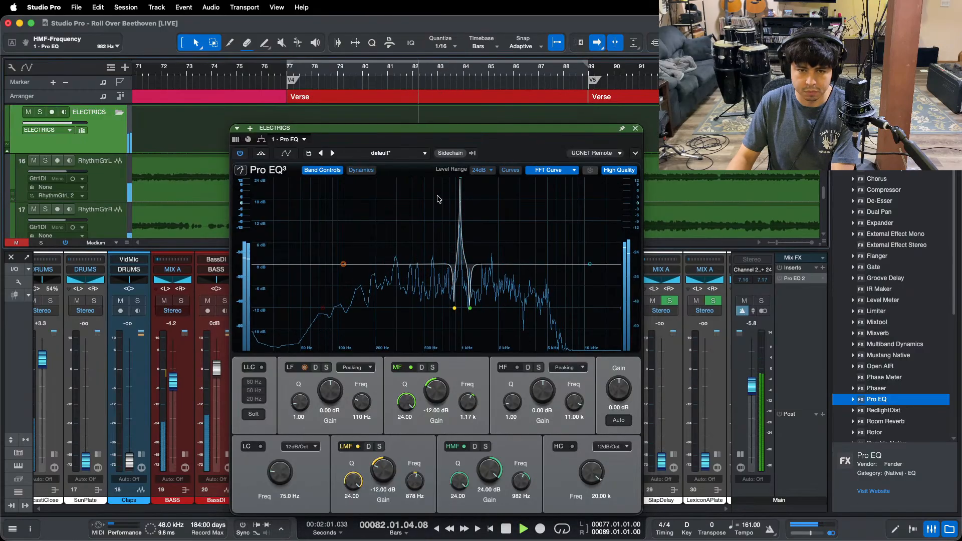
{"action": "left_click_drag", "start_coordinate": [461, 184], "coordinate": [462, 173]}
{"action": "key", "text": "space"}
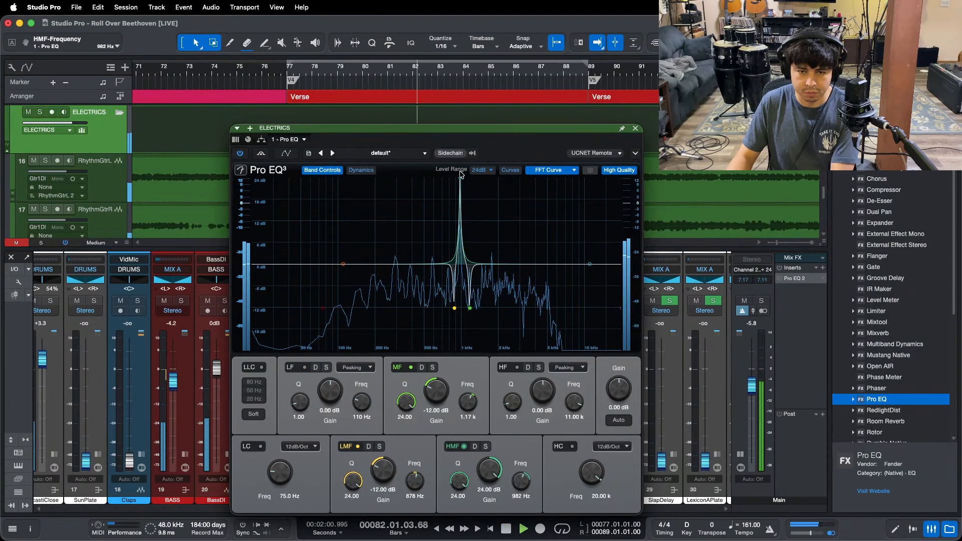
{"action": "left_click", "coordinate": [462, 172]}
{"action": "key", "text": "space"}
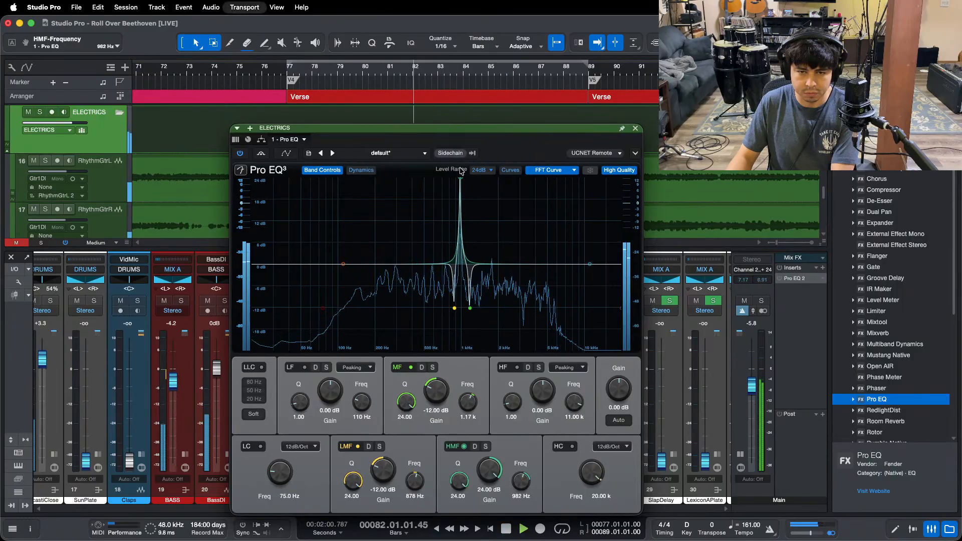
{"action": "key", "text": "space"}
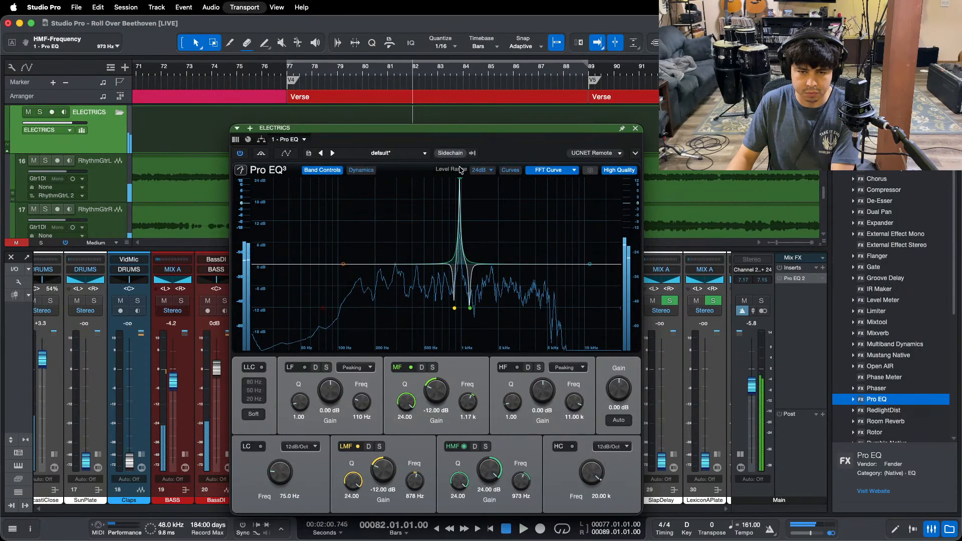
{"action": "left_click_drag", "start_coordinate": [459, 167], "coordinate": [458, 165]}
{"action": "key", "text": "space"}
{"action": "key", "text": "space"}
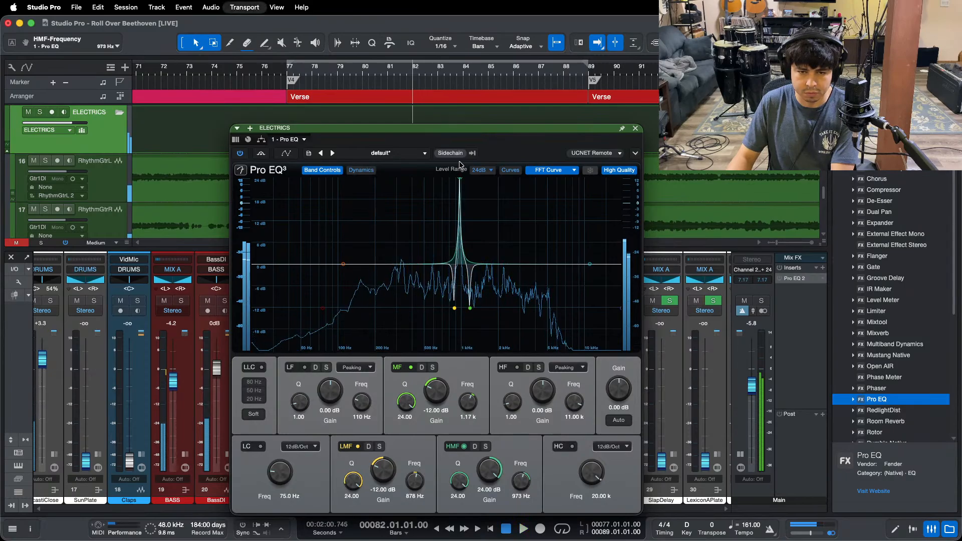
{"action": "key", "text": "space"}
{"action": "key", "text": "space"}
{"action": "key", "text": "space"}
{"action": "key", "text": "space"}
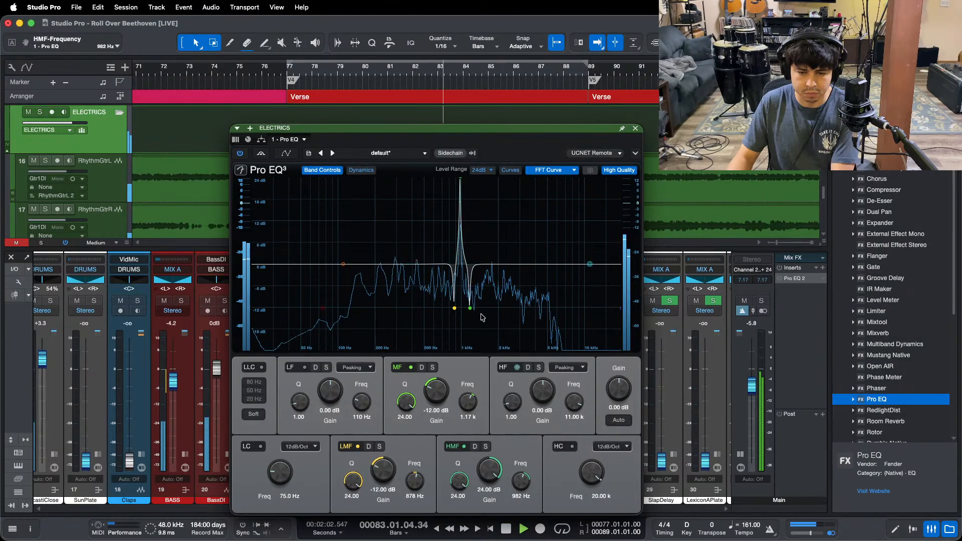
Step: Turn the HMF boost into a notch of -12 dB at 982 Hz and close the equalizer
{"action": "key", "text": "space"}
{"action": "key", "text": "space"}
{"action": "left_click_drag", "start_coordinate": [491, 474], "coordinate": [483, 518]}
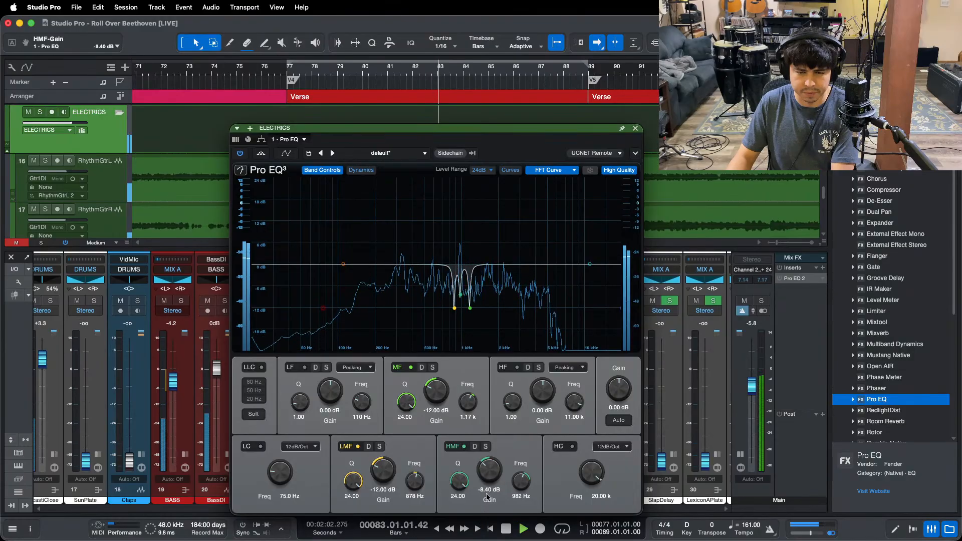
{"action": "left_click", "coordinate": [635, 128]}
Step: Raise the RhythmGtrL fader to -4.6 dB and RhythmGtrR to -5.4 dB together, replay the verse and collapse the ELECTRICS inserts
{"action": "left_click", "coordinate": [452, 351]}
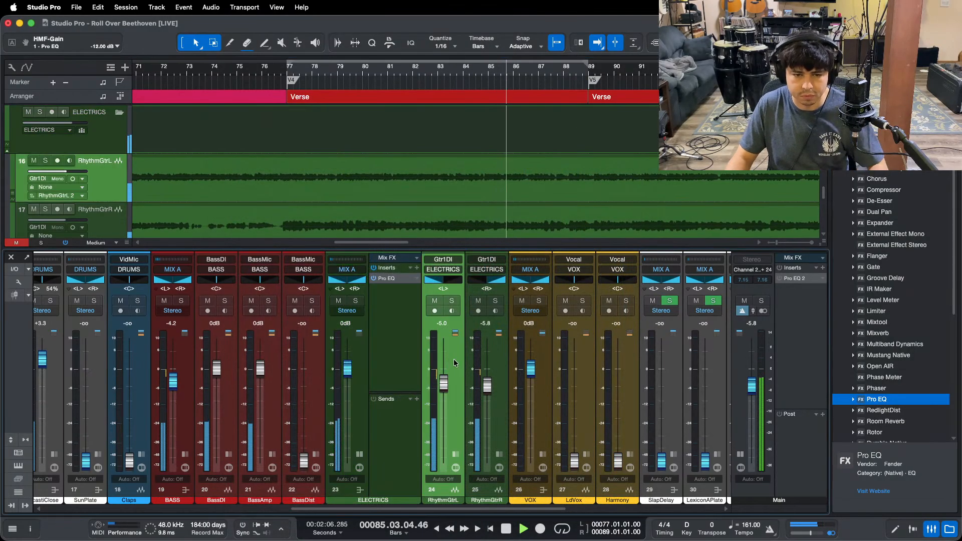
{"action": "left_click", "coordinate": [499, 361], "text": "shift"}
{"action": "left_click_drag", "start_coordinate": [444, 385], "coordinate": [446, 384]}
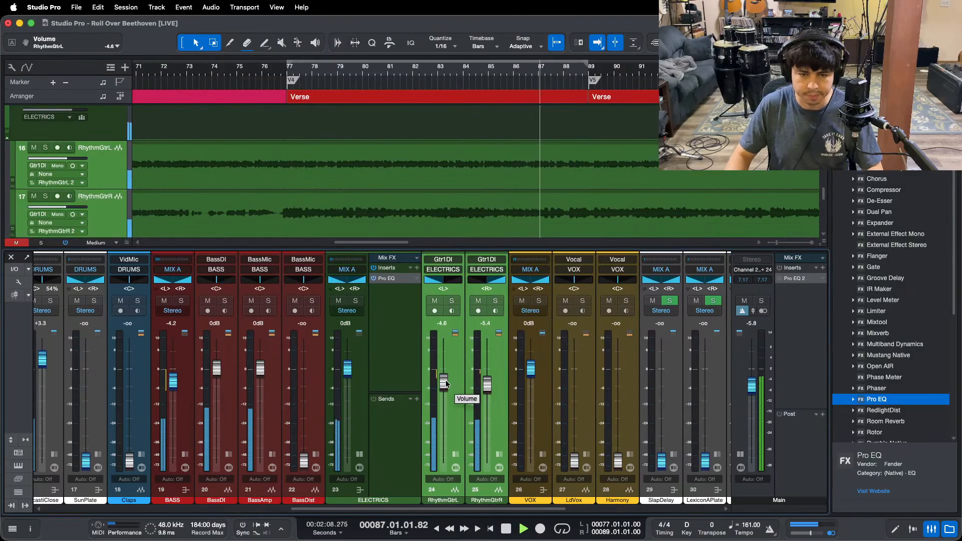
{"action": "key", "text": "space"}
{"action": "key", "text": "space"}
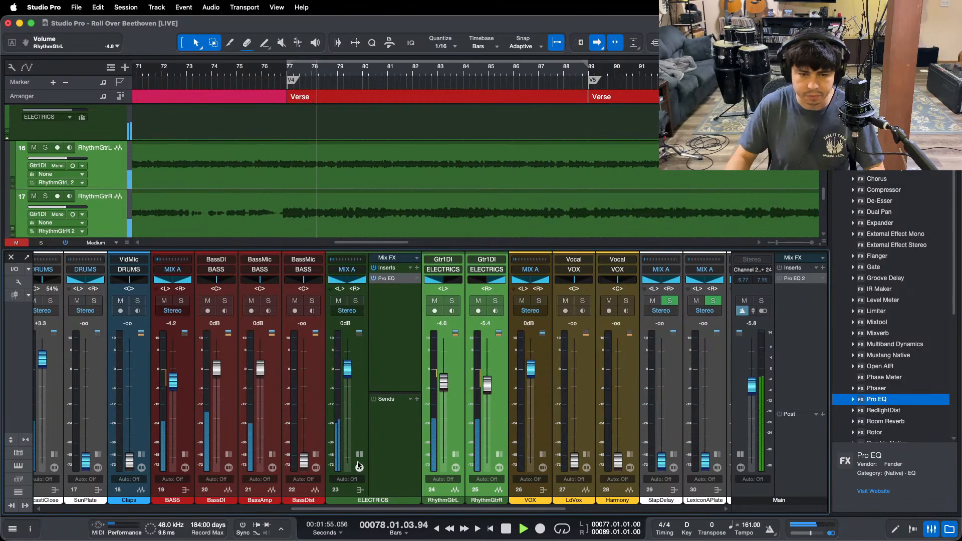
{"action": "left_click", "coordinate": [360, 489]}
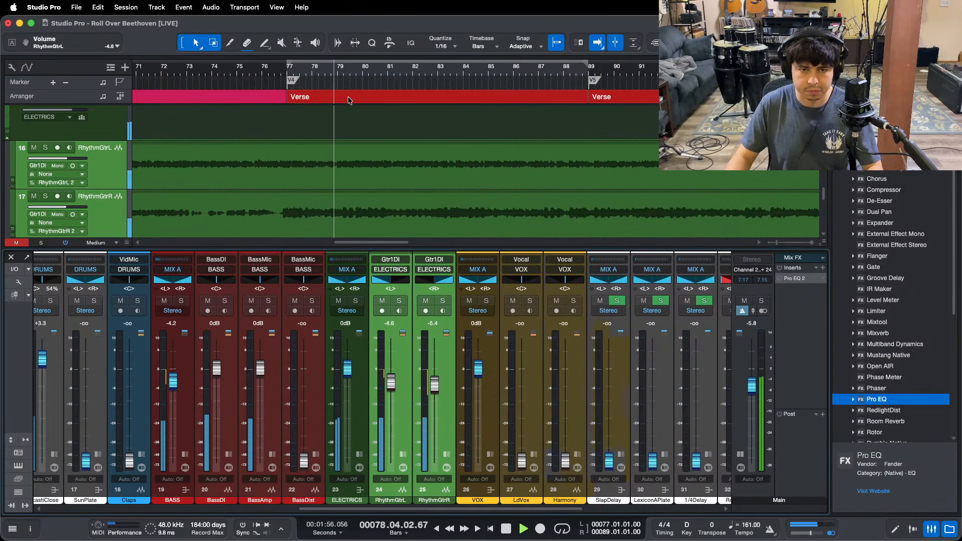
Step: Save the session with RhythmGtrL selected, and hide the mixer to view the arrangement around the Verse at bar 77
{"action": "left_click", "coordinate": [407, 426]}
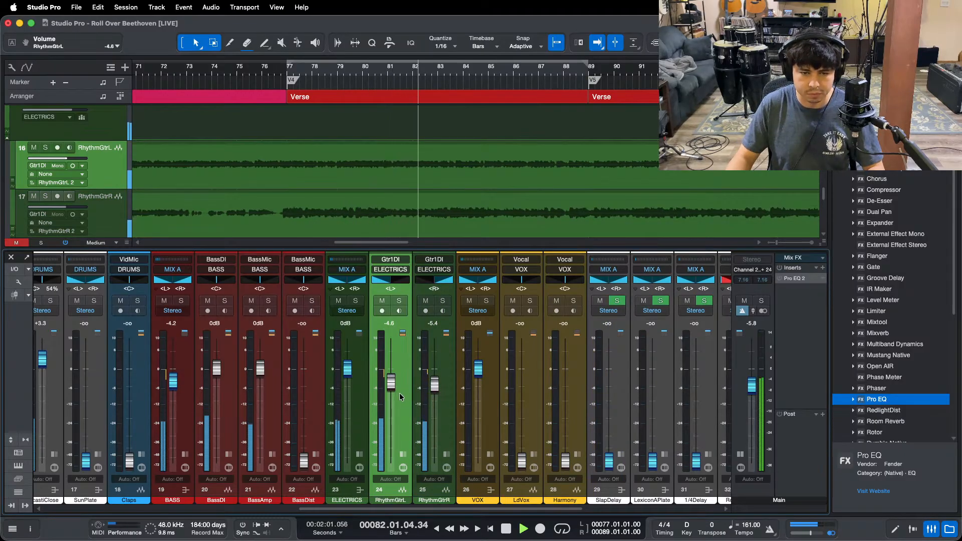
{"action": "key", "text": "super+s"}
{"action": "key", "text": "F3"}
{"action": "scroll", "coordinate": [438, 83], "scroll_direction": "down", "scroll_amount": 5}
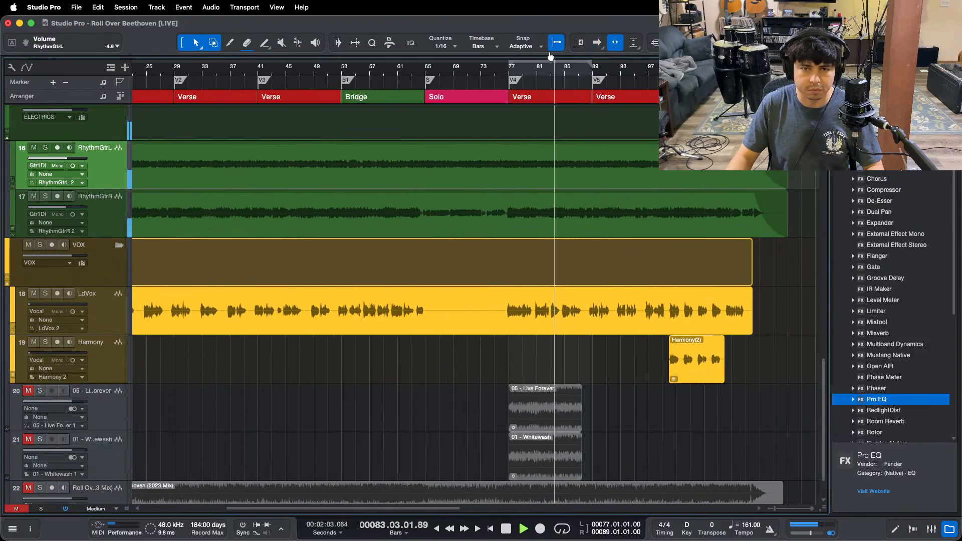
{"action": "scroll", "coordinate": [437, 80], "scroll_direction": "up", "scroll_amount": 5}
Step: Switch briefly to OBS, return to Studio Pro, restart playback at the verse and show the mixer again
{"action": "mouse_move", "coordinate": [486, 540]}
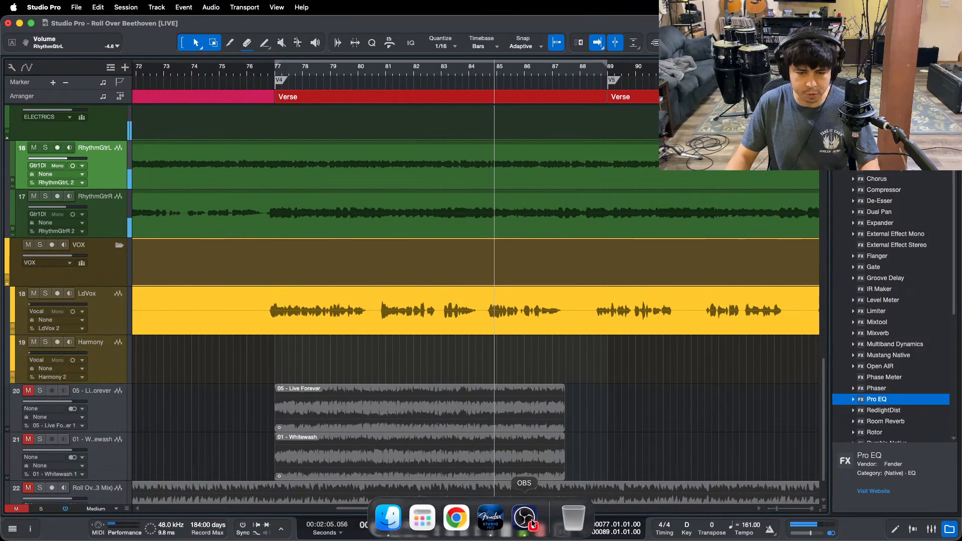
{"action": "left_click", "coordinate": [525, 518]}
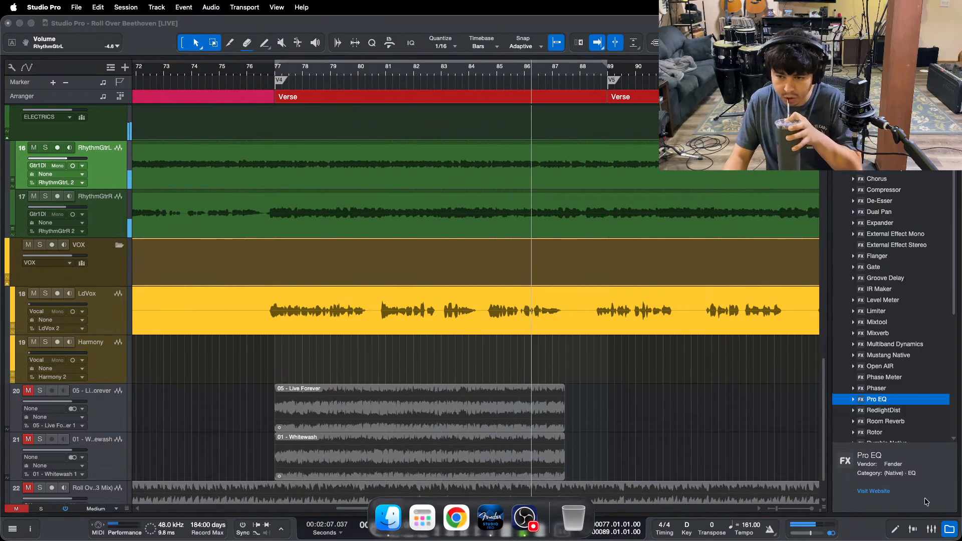
{"action": "left_click", "coordinate": [813, 514]}
{"action": "key", "text": "KP_1"}
{"action": "left_click", "coordinate": [931, 530]}
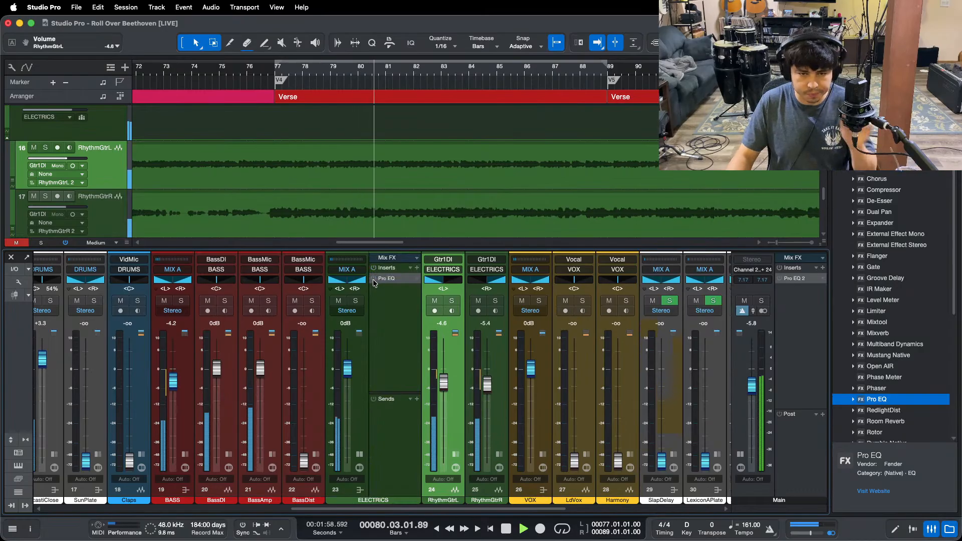
Step: Disable the MF, LMF and HMF notches in the ELECTRICS Pro EQ, audition the verse without them and close the equalizer
{"action": "left_click", "coordinate": [404, 280]}
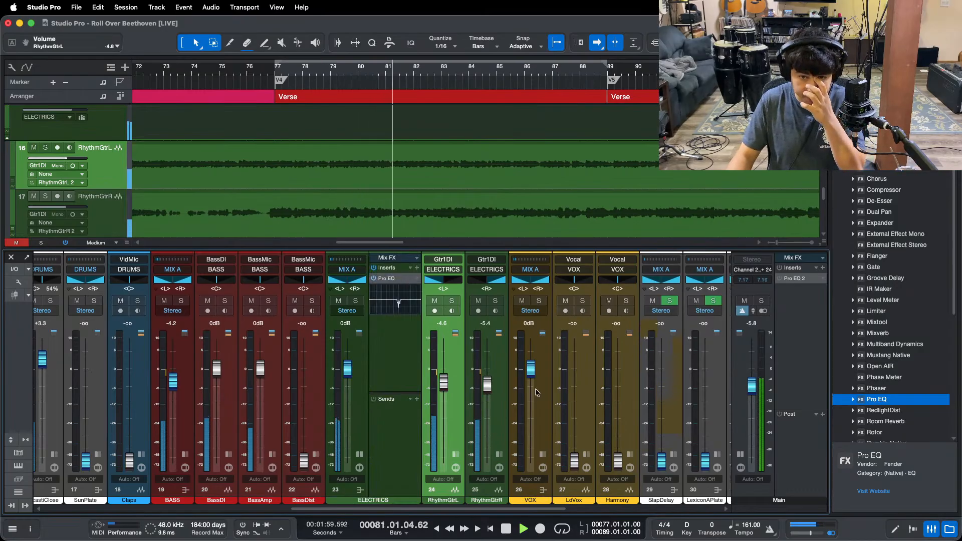
{"action": "left_click", "coordinate": [390, 280]}
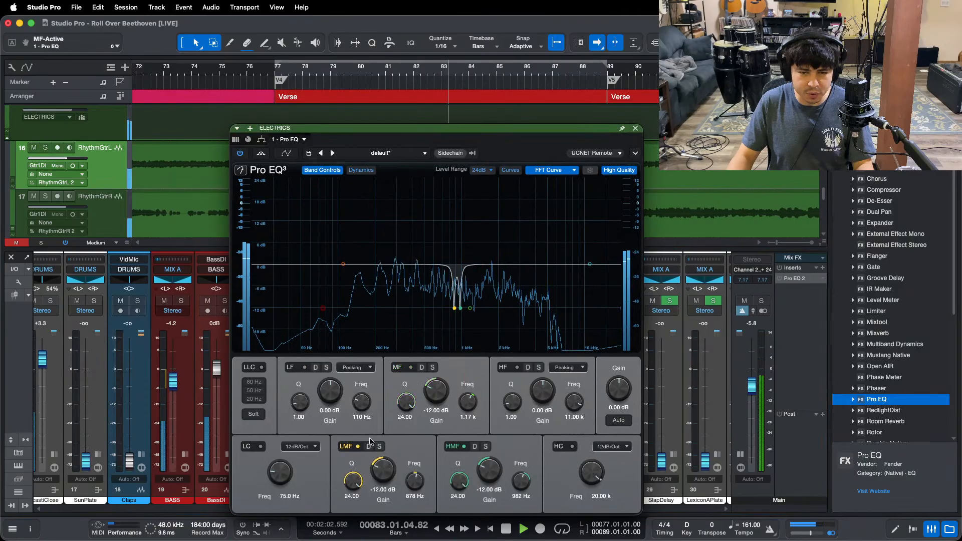
{"action": "left_click", "coordinate": [463, 447]}
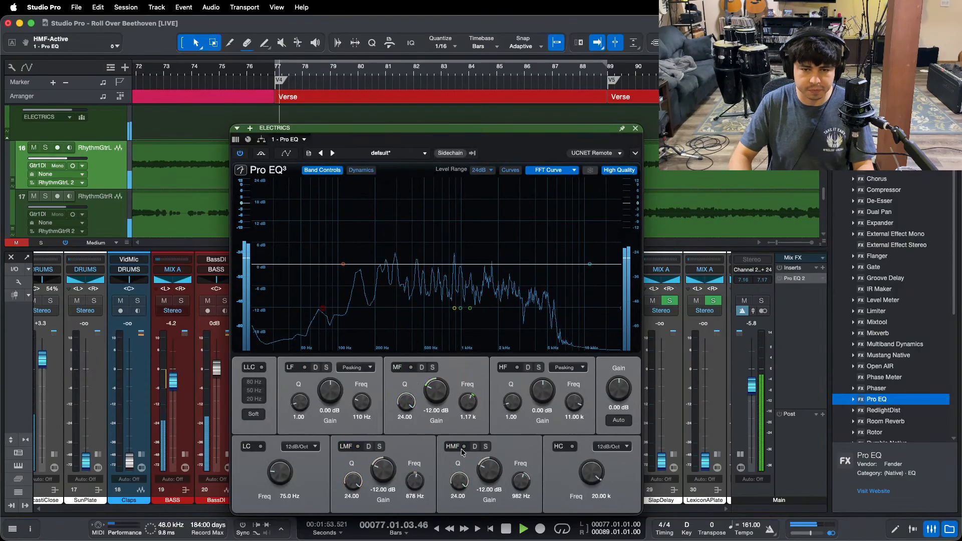
{"action": "key", "text": "KP_1"}
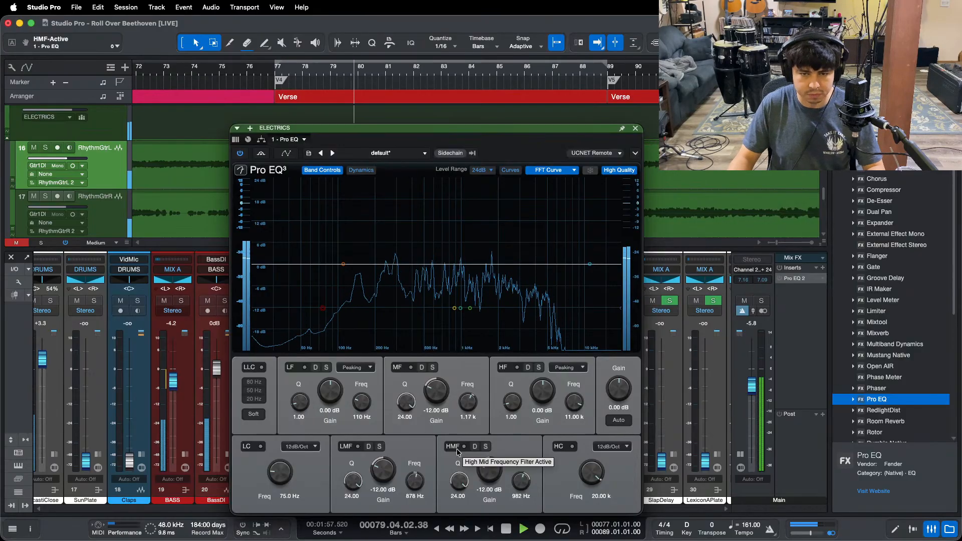
{"action": "left_click", "coordinate": [635, 129]}
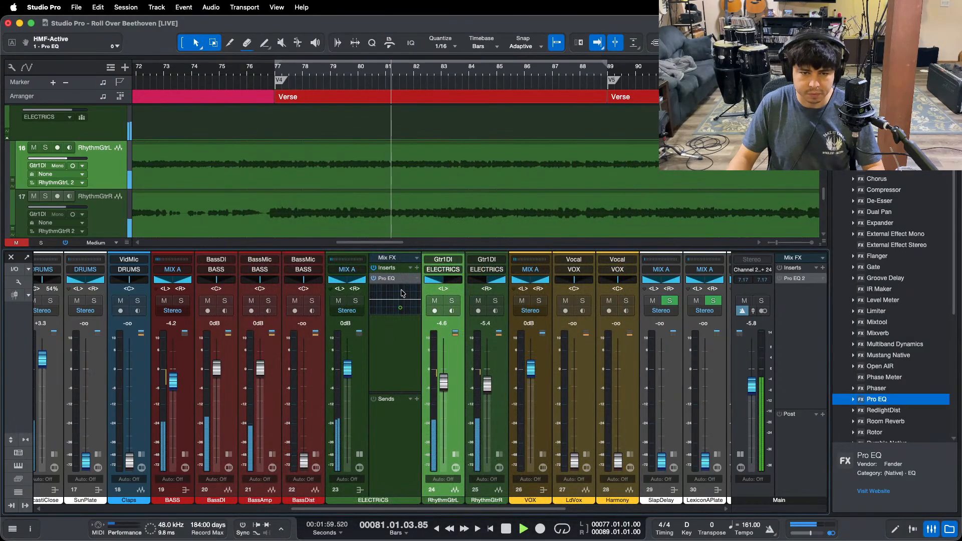
Step: Reopen the ELECTRICS Pro EQ and re-enable the MF and LMF notches, leaving the HMF band off after auditioning it
{"action": "left_click", "coordinate": [394, 279]}
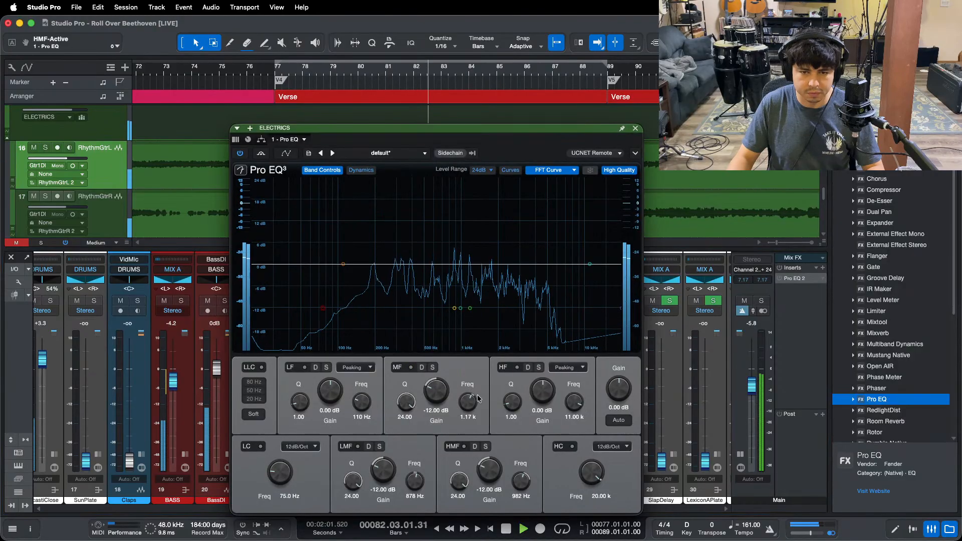
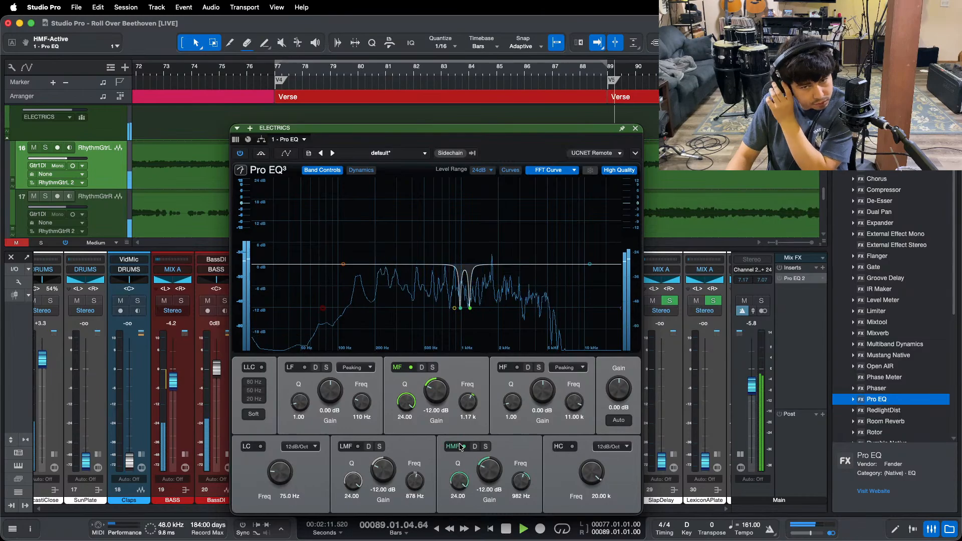
{"action": "left_click", "coordinate": [304, 367]}
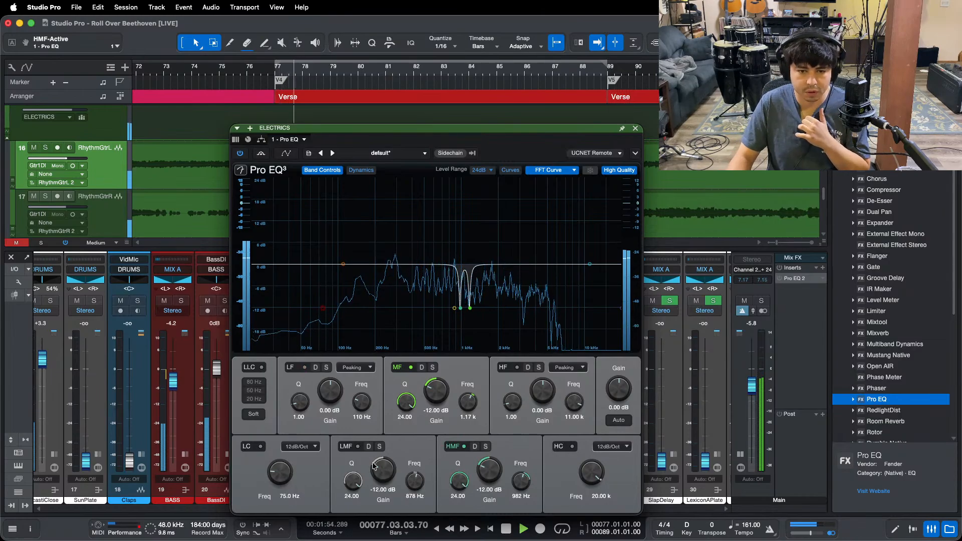
{"action": "left_click", "coordinate": [358, 447]}
{"action": "left_click", "coordinate": [464, 447]}
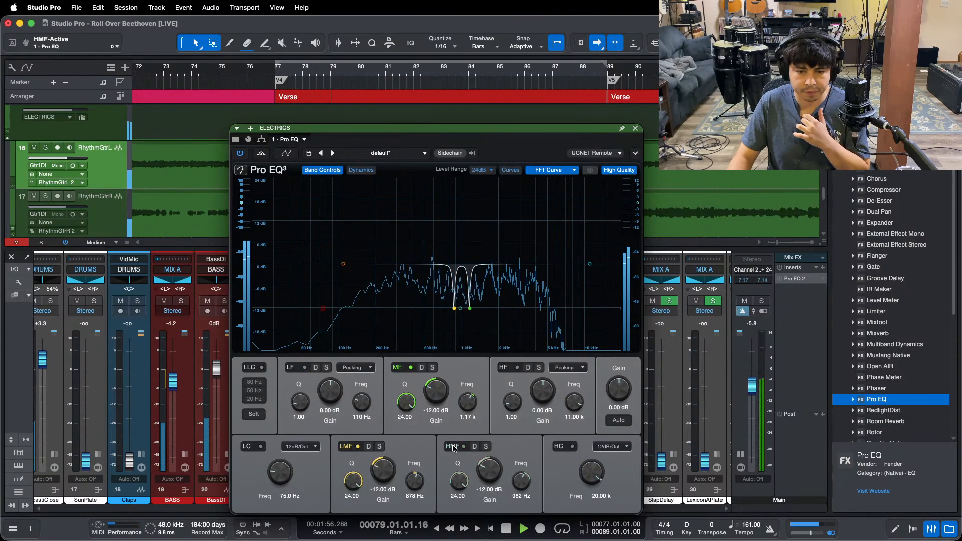
Step: Re-enable the HMF notch, comparing the equalizer bypassed and active before and after, and close the ELECTRICS Pro EQ
{"action": "left_click", "coordinate": [259, 154]}
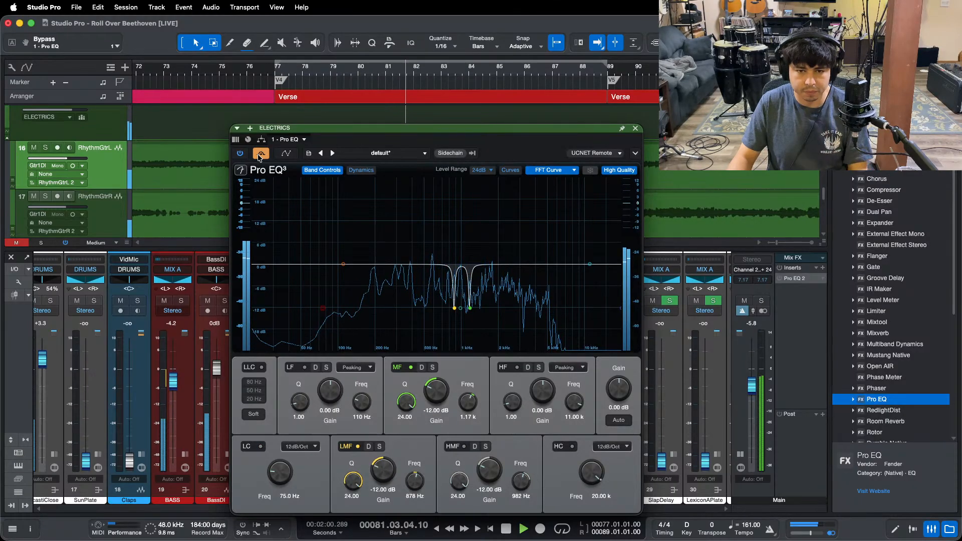
{"action": "left_click", "coordinate": [259, 154]}
{"action": "left_click", "coordinate": [463, 447]}
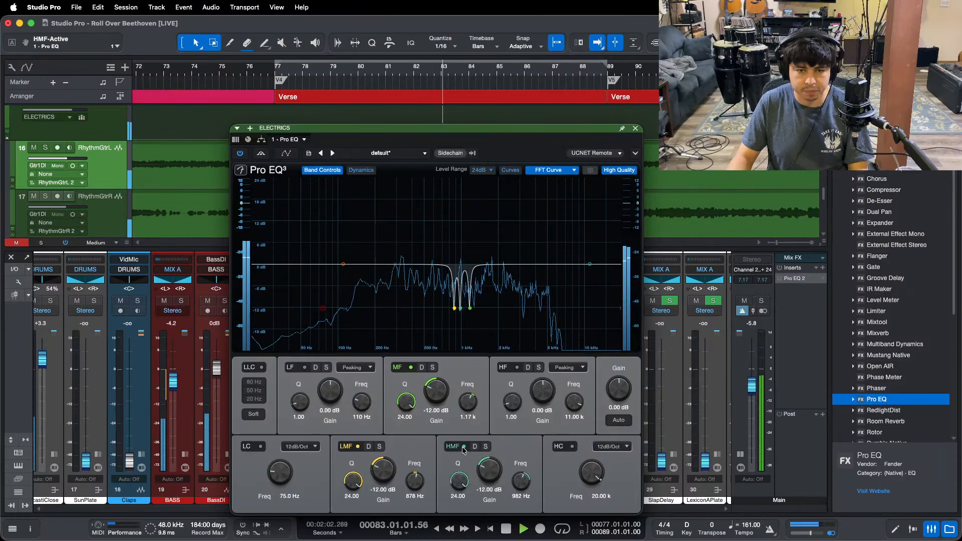
{"action": "left_click", "coordinate": [261, 154]}
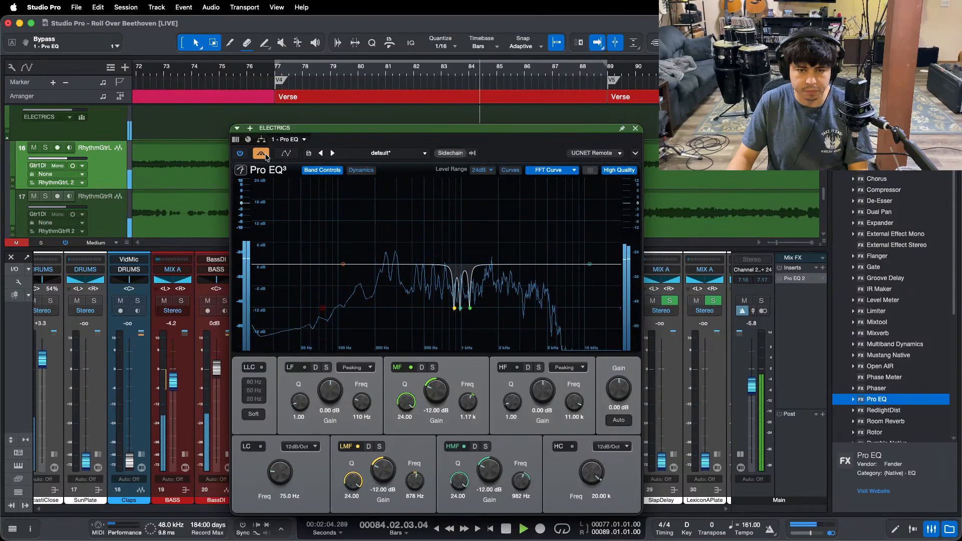
{"action": "left_click", "coordinate": [261, 154]}
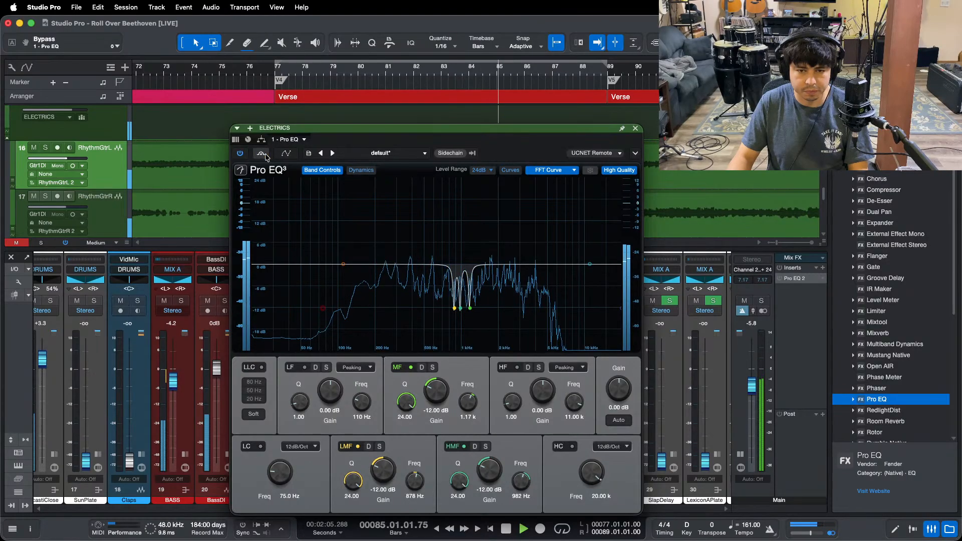
{"action": "left_click", "coordinate": [636, 129]}
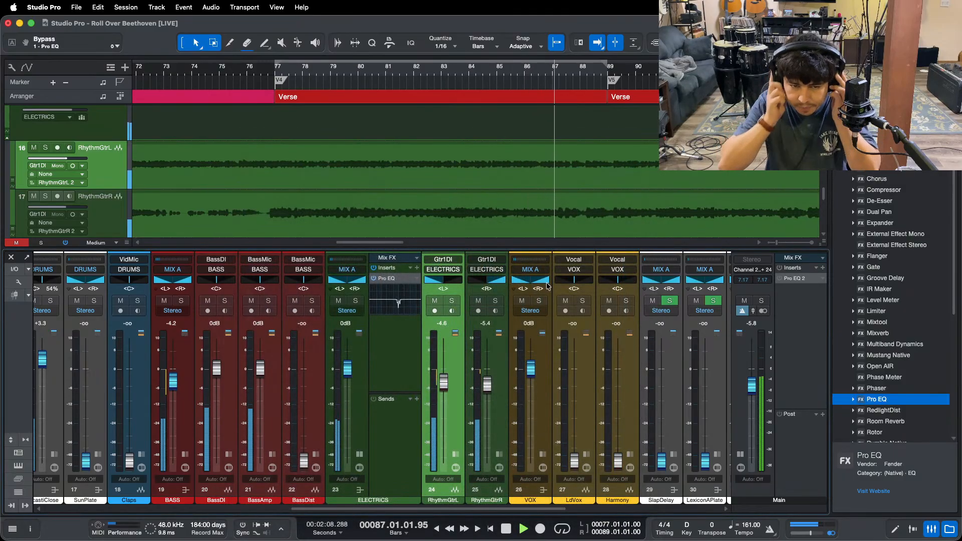
Step: Check the notches in the ELECTRICS Pro EQ once more, close the equalizer and collapse the bus's inserts and sends
{"action": "left_click", "coordinate": [401, 282]}
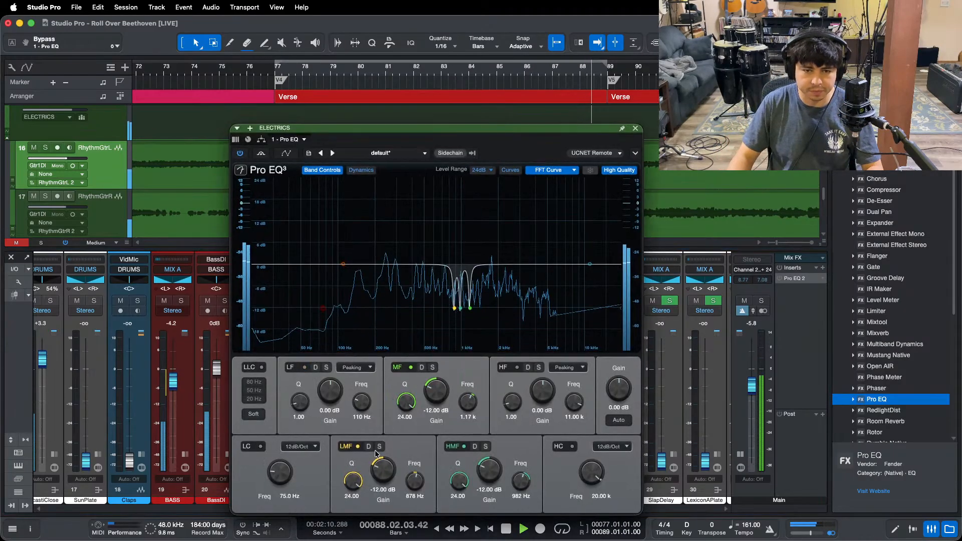
{"action": "left_click", "coordinate": [636, 128]}
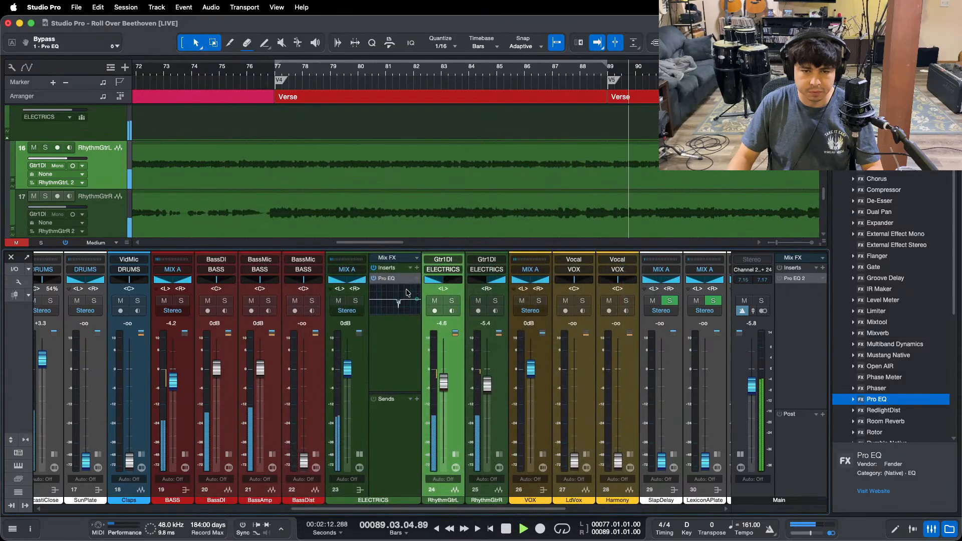
{"action": "left_click", "coordinate": [359, 455]}
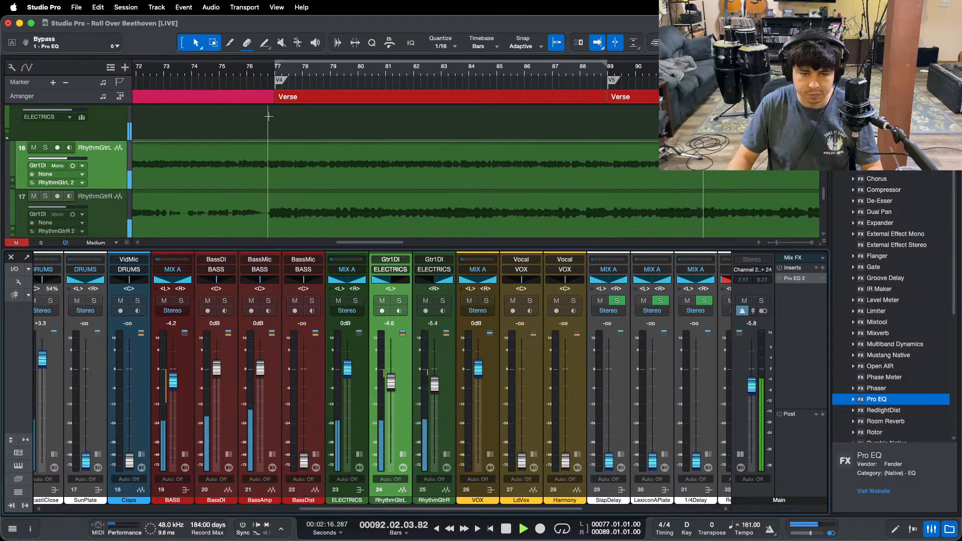
Step: Restart playback at the V4 verse and raise the BassDist fader to -19.2 dB
{"action": "left_click", "coordinate": [372, 44]}
{"action": "key", "text": "KP_1"}
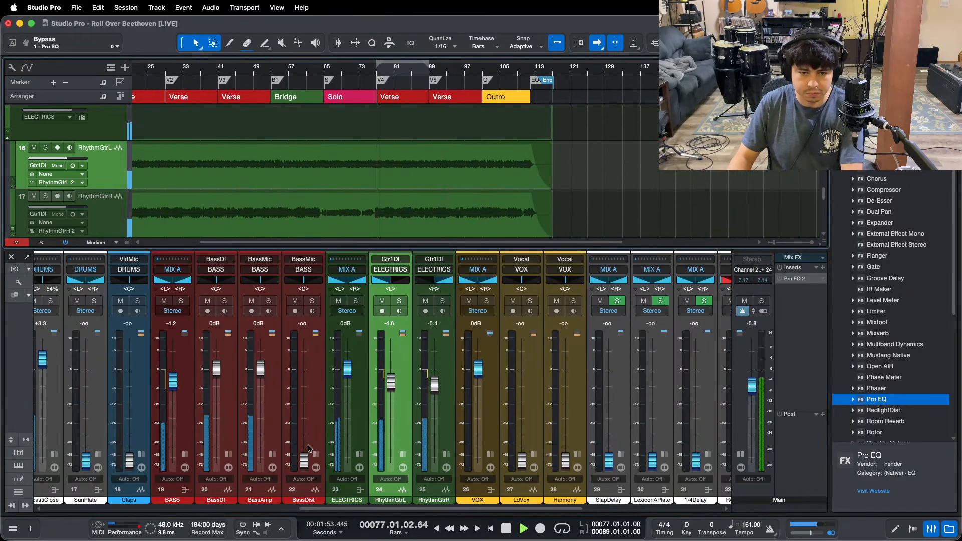
{"action": "left_click_drag", "start_coordinate": [307, 457], "coordinate": [307, 422]}
{"action": "scroll", "coordinate": [305, 419], "scroll_direction": "up", "scroll_amount": 5}
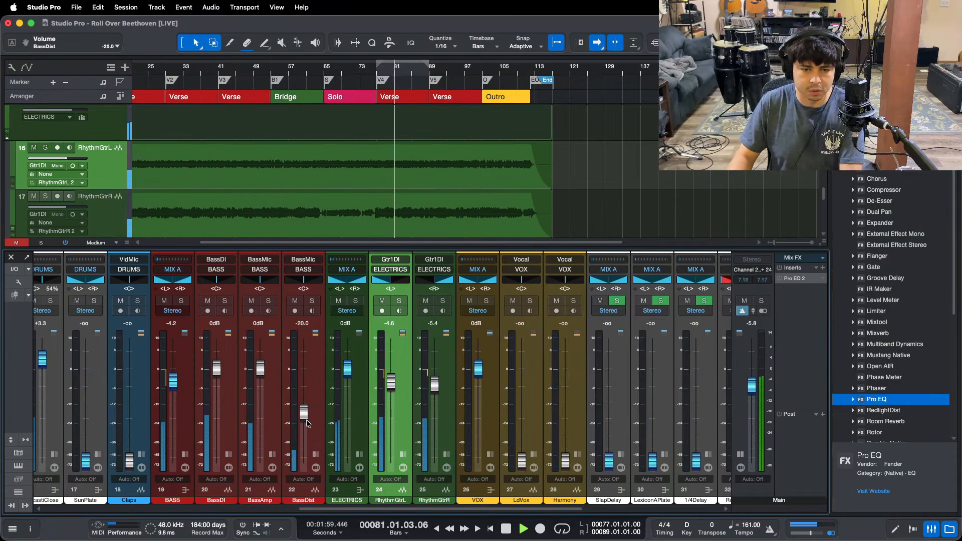
{"action": "scroll", "coordinate": [307, 423], "scroll_direction": "up", "scroll_amount": 2}
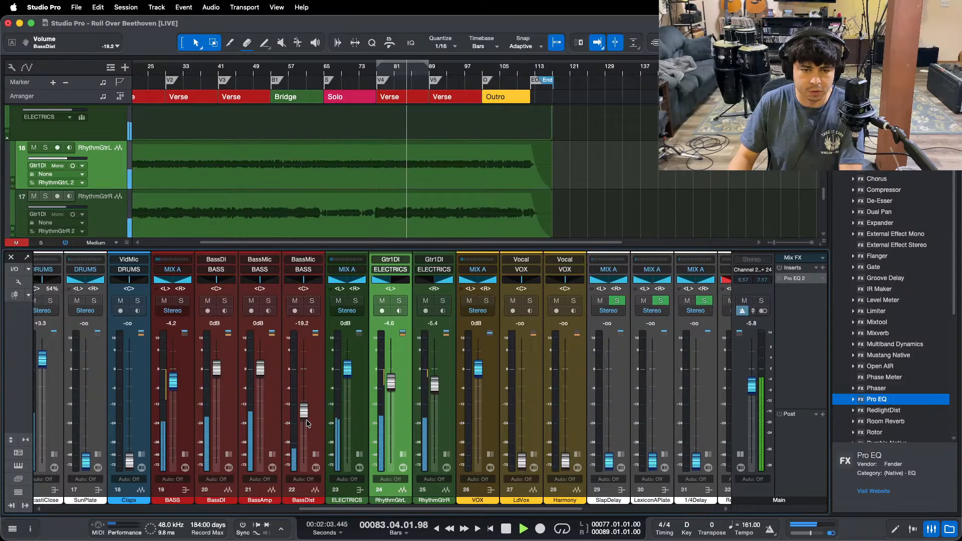
{"action": "scroll", "coordinate": [306, 419], "scroll_direction": "down", "scroll_amount": 1}
Step: Set the LdVox fader to 0 dB and expand the inserts and sends of the LdVox channel and VOX bus
{"action": "left_click_drag", "start_coordinate": [328, 510], "coordinate": [385, 510]}
{"action": "left_click", "coordinate": [382, 463], "text": "alt"}
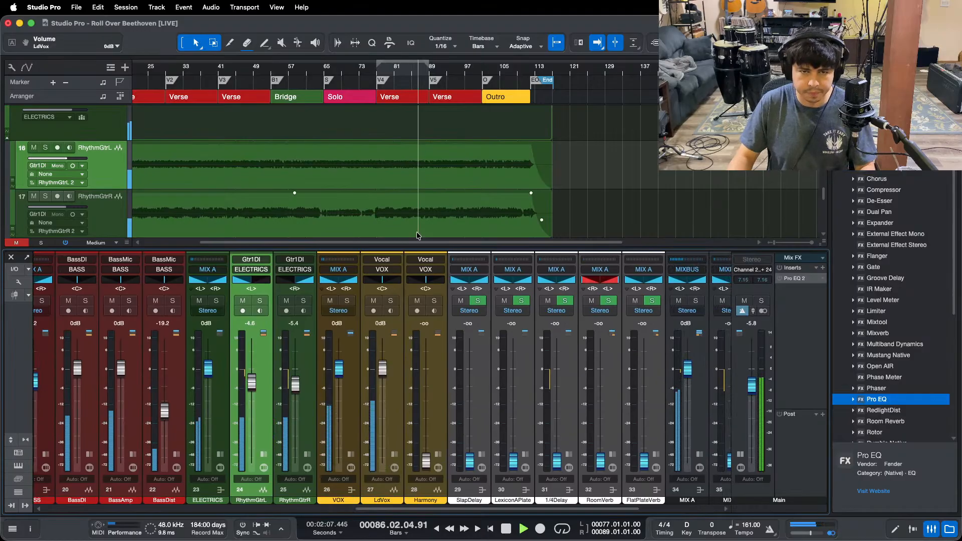
{"action": "left_click", "coordinate": [395, 455]}
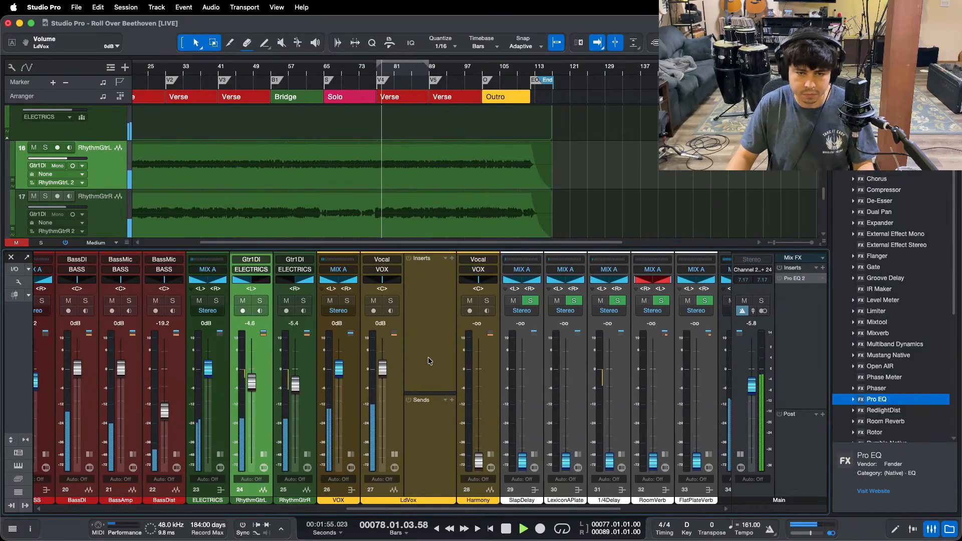
{"action": "left_click", "coordinate": [351, 455]}
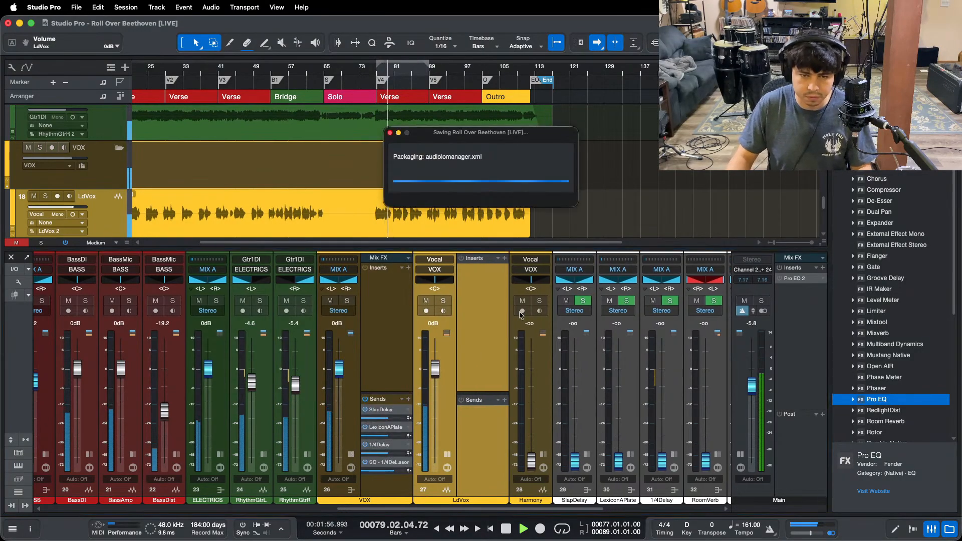
Step: Find oeksound's soothe2 in the effects browser, insert it on the VOX bus and close its window
{"action": "scroll", "coordinate": [910, 231], "scroll_direction": "up", "scroll_amount": 5}
{"action": "scroll", "coordinate": [910, 231], "scroll_direction": "down", "scroll_amount": 10}
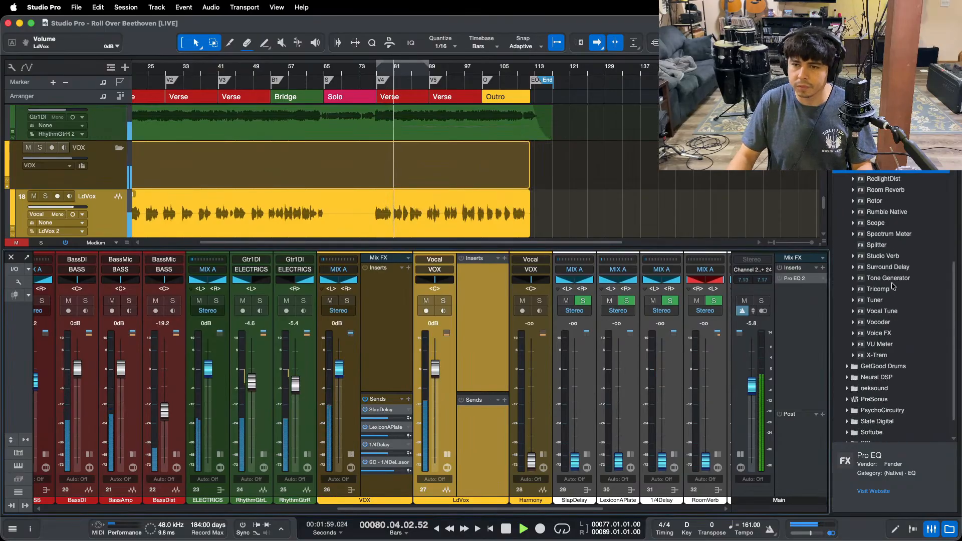
{"action": "scroll", "coordinate": [863, 382], "scroll_direction": "down", "scroll_amount": 1}
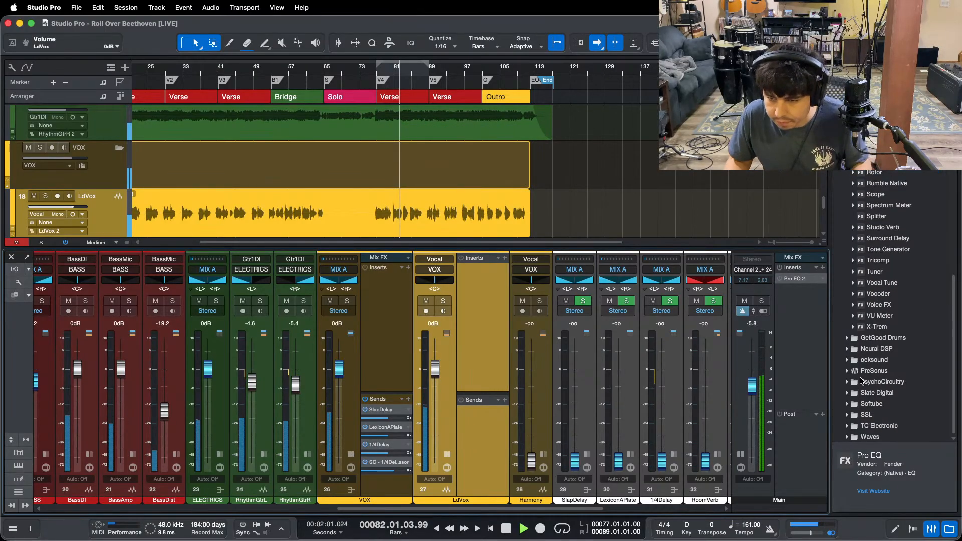
{"action": "left_click", "coordinate": [847, 338]}
{"action": "left_click", "coordinate": [847, 339]}
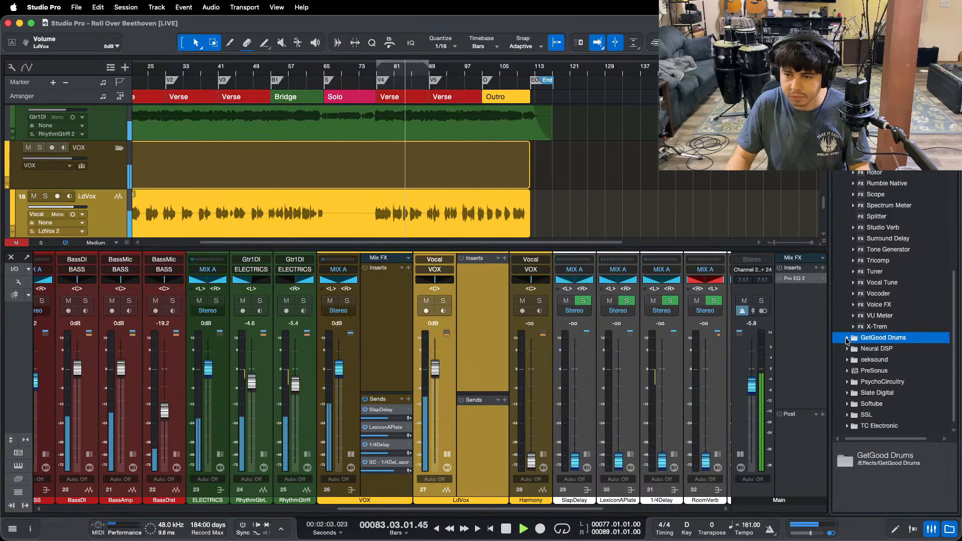
{"action": "left_click", "coordinate": [848, 361]}
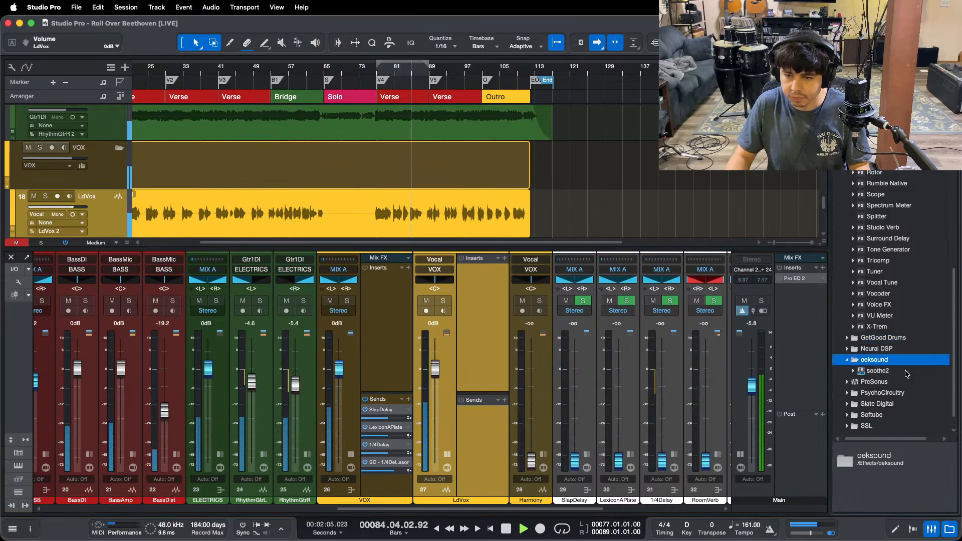
{"action": "left_click_drag", "start_coordinate": [878, 370], "coordinate": [385, 288]}
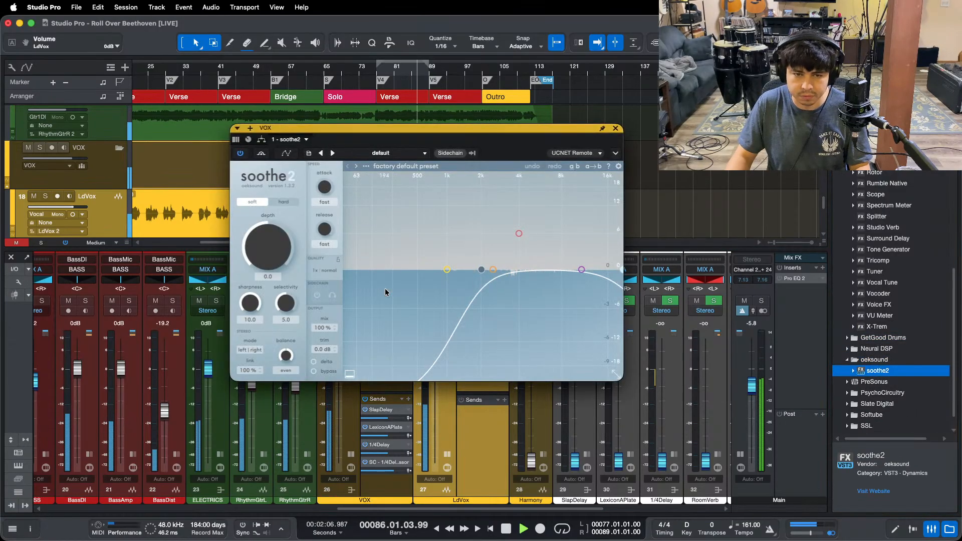
{"action": "left_click", "coordinate": [616, 129]}
Step: Load the LdVox FX chain from the VOX presets onto the LdVox channel
{"action": "left_click", "coordinate": [499, 259]}
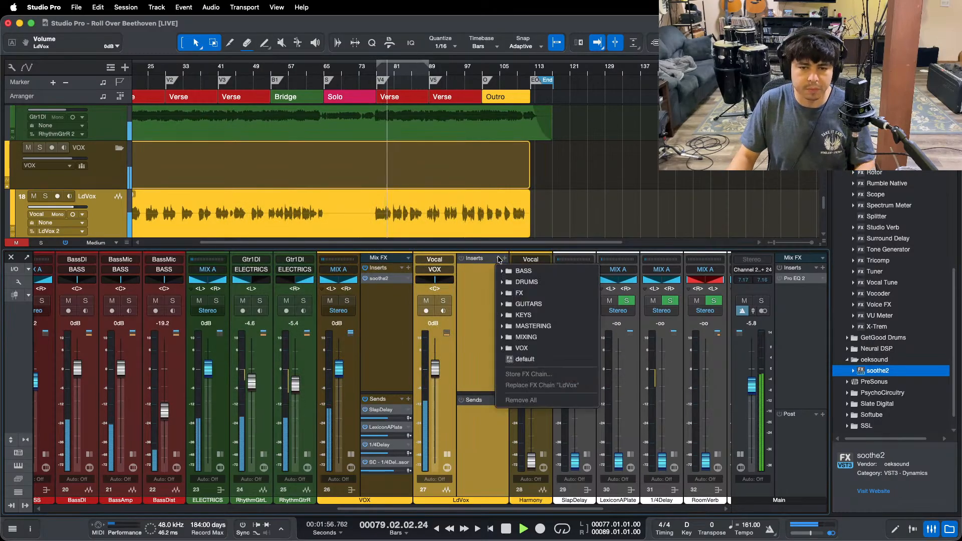
{"action": "left_click", "coordinate": [525, 350]}
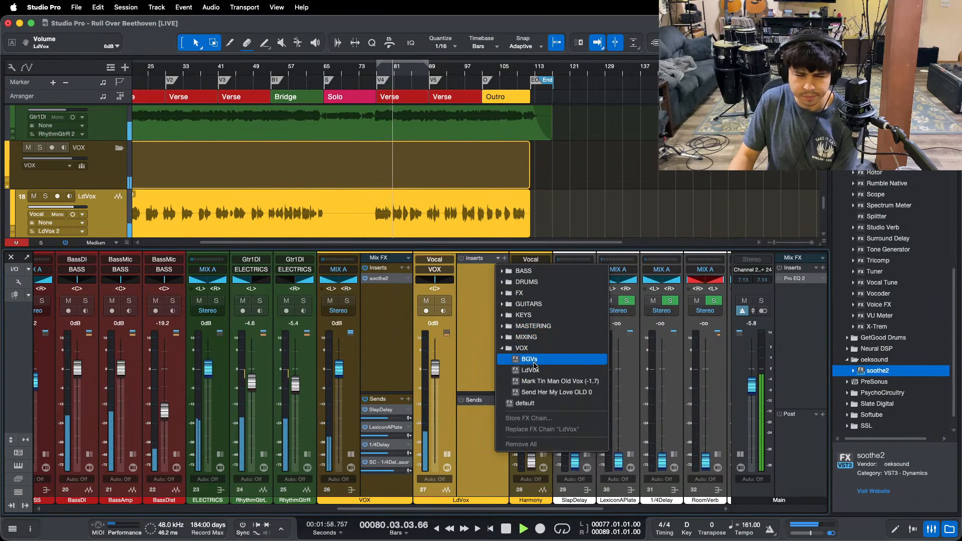
{"action": "left_click", "coordinate": [530, 370]}
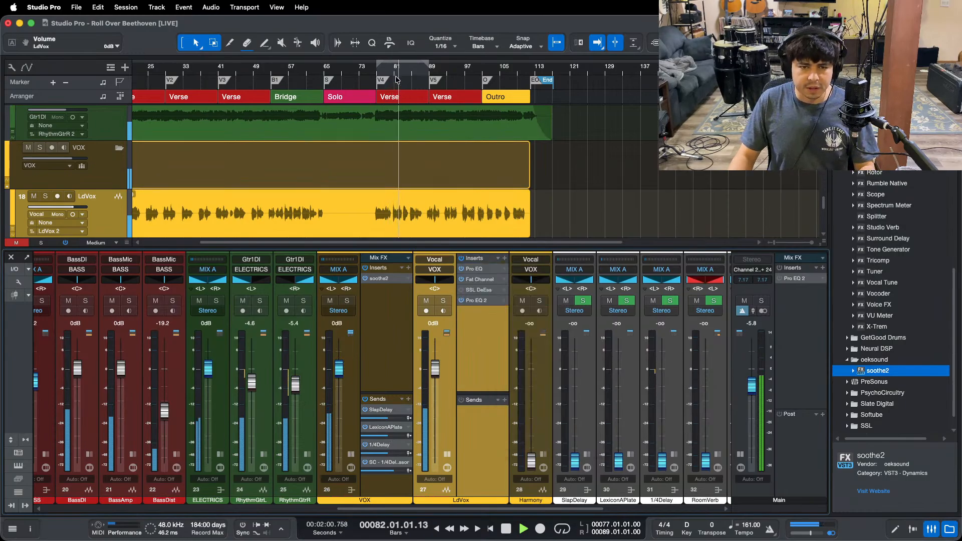
Step: Enable the low-cut filter in the first Pro EQ on the LdVox channel
{"action": "key", "text": "w"}
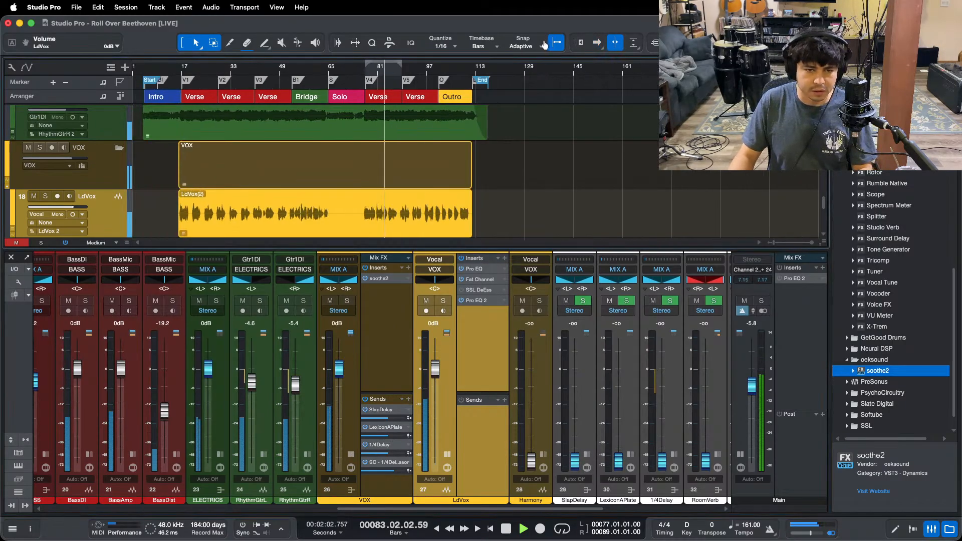
{"action": "key", "text": "shift+l"}
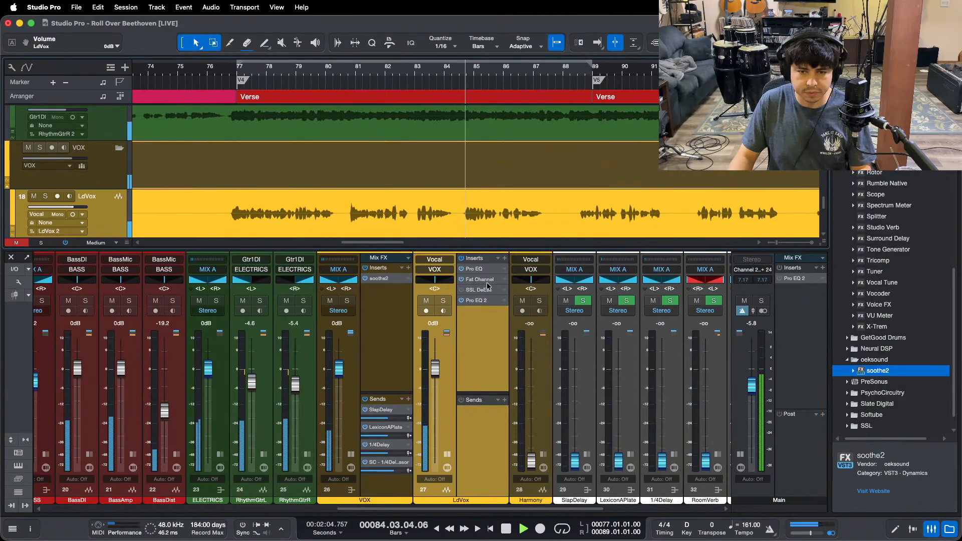
{"action": "key", "text": "f"}
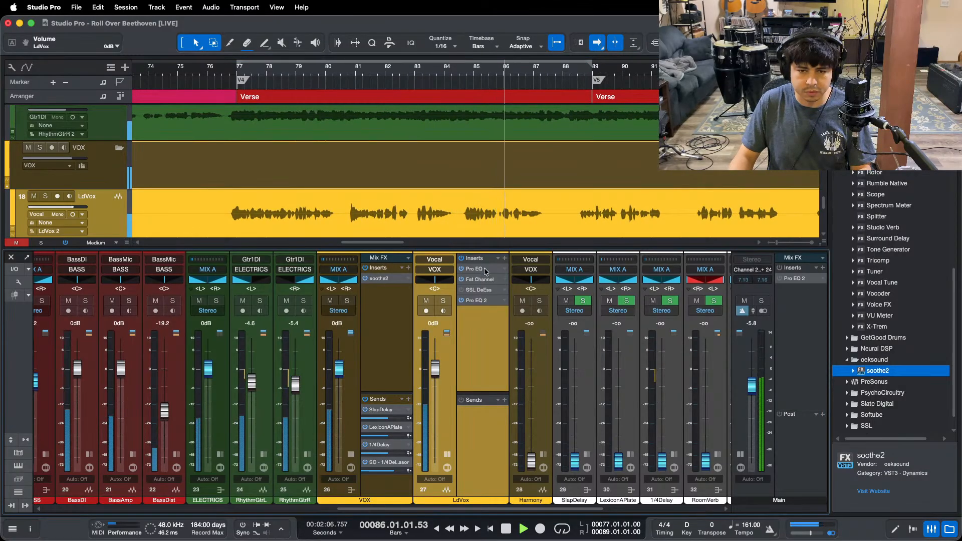
{"action": "left_click", "coordinate": [484, 270]}
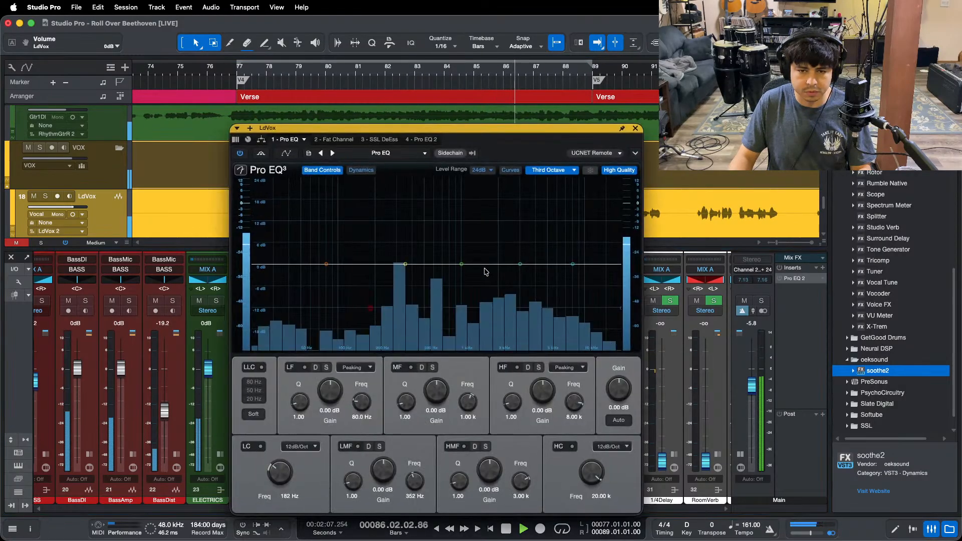
{"action": "left_click", "coordinate": [246, 447]}
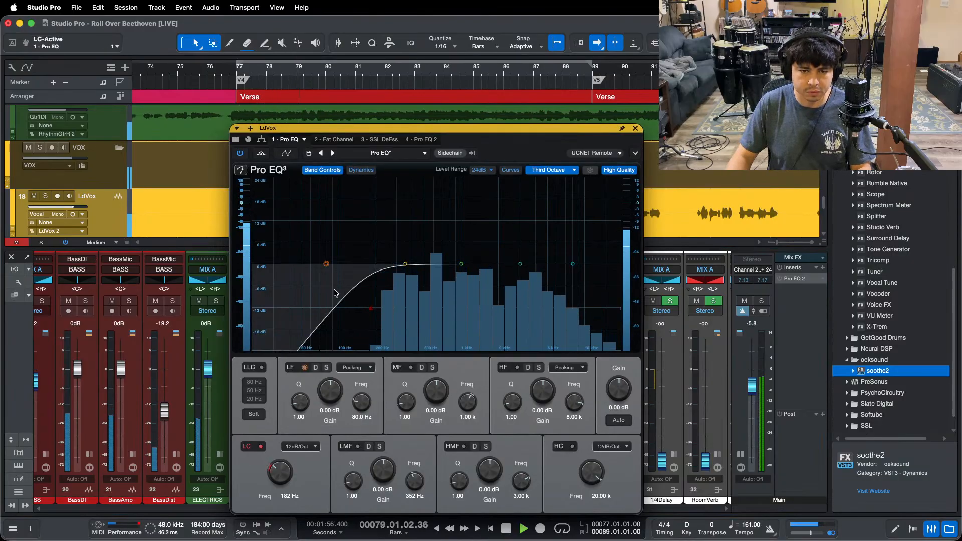
Step: Enable the LdVox Fat Channel compressor, set its input to -18.48 dB and output to -22.96 dB, and close the plug-in
{"action": "left_click", "coordinate": [328, 139]}
{"action": "left_click", "coordinate": [522, 171]}
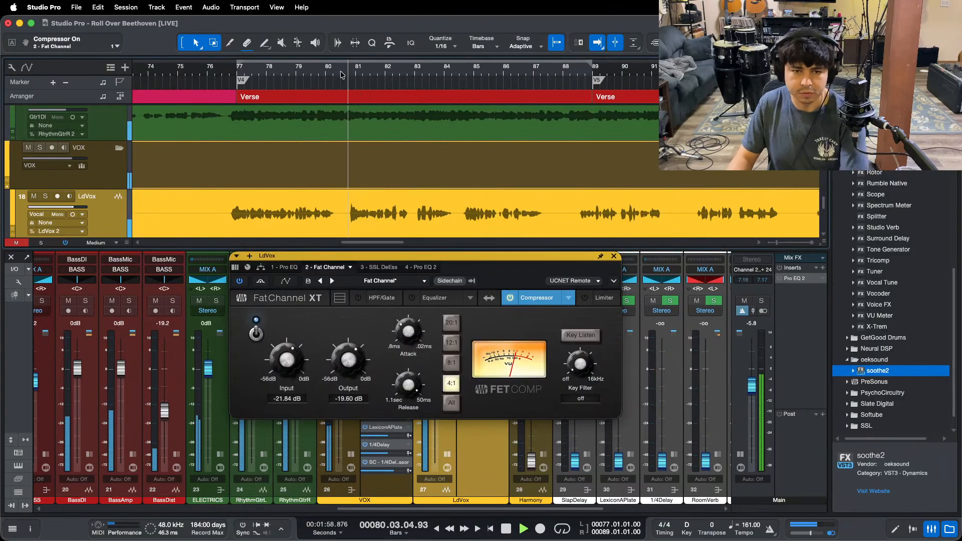
{"action": "scroll", "coordinate": [295, 358], "scroll_direction": "up", "scroll_amount": 1}
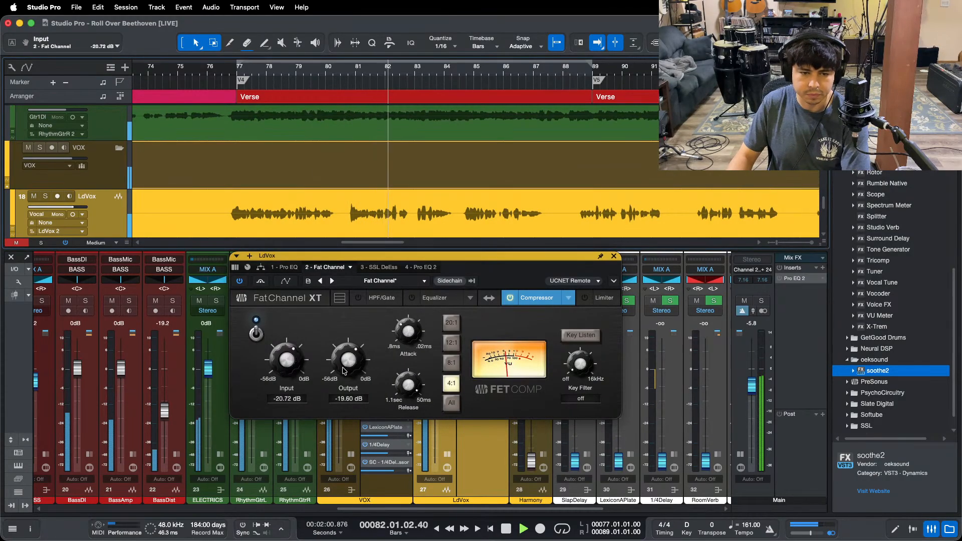
{"action": "scroll", "coordinate": [346, 369], "scroll_direction": "down", "scroll_amount": 2}
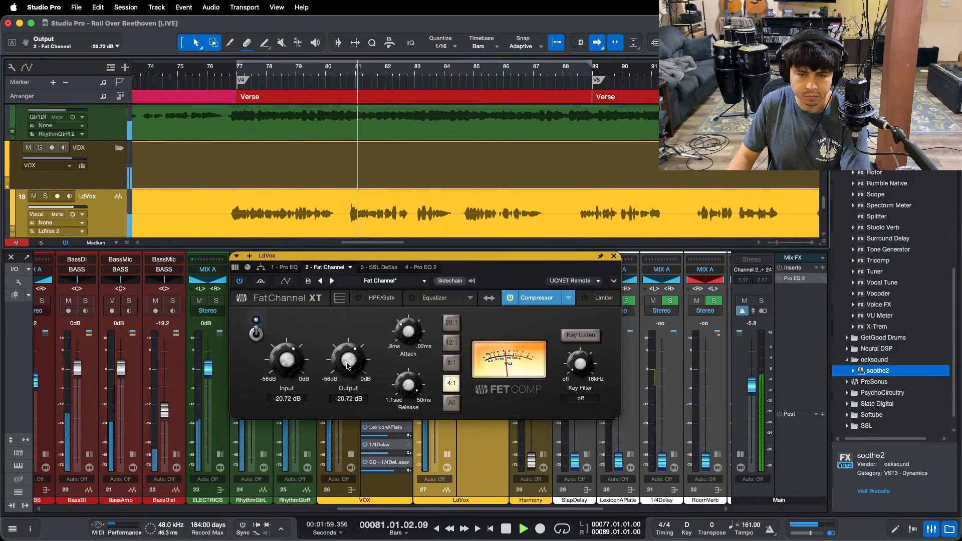
{"action": "scroll", "coordinate": [286, 366], "scroll_direction": "up", "scroll_amount": 2}
{"action": "scroll", "coordinate": [357, 360], "scroll_direction": "down", "scroll_amount": 1}
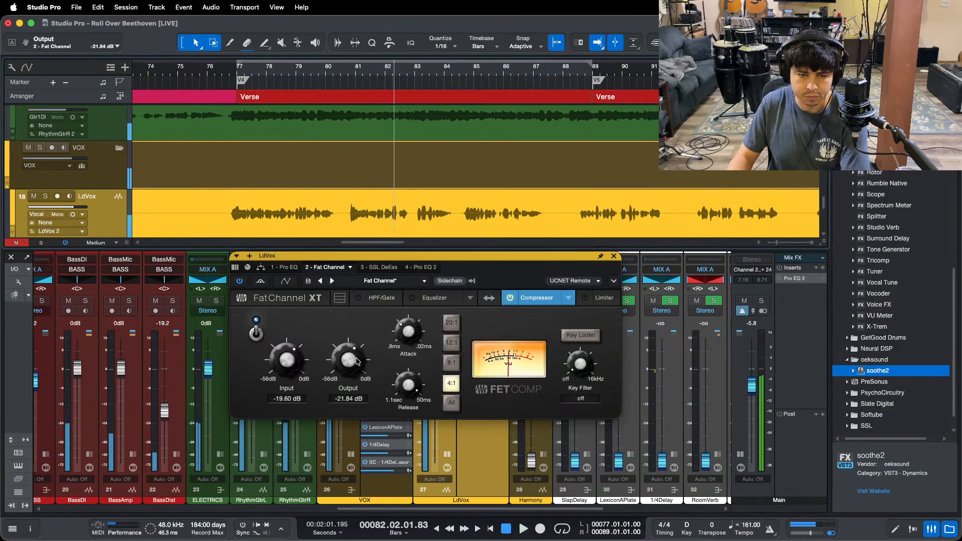
{"action": "scroll", "coordinate": [283, 361], "scroll_direction": "up", "scroll_amount": 2}
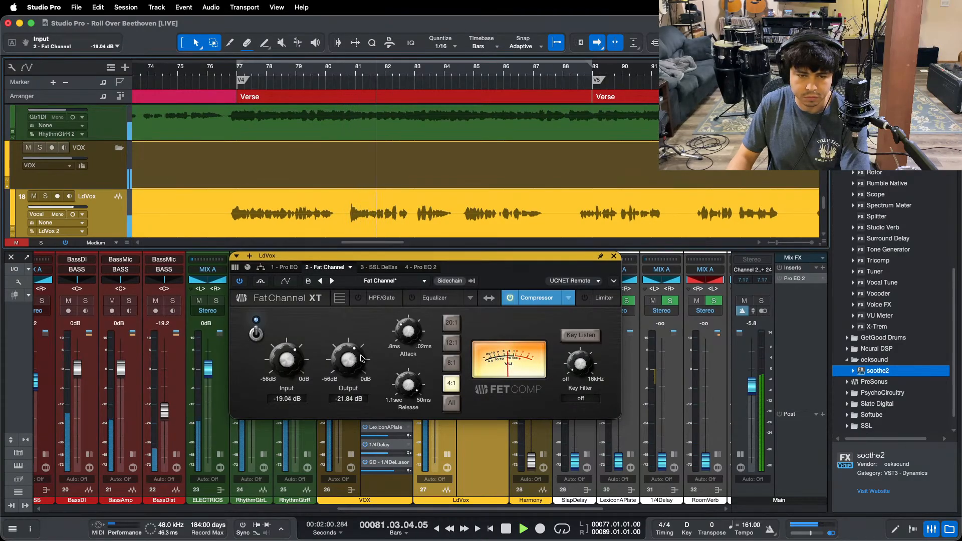
{"action": "scroll", "coordinate": [349, 361], "scroll_direction": "down", "scroll_amount": 2}
{"action": "key", "text": "space"}
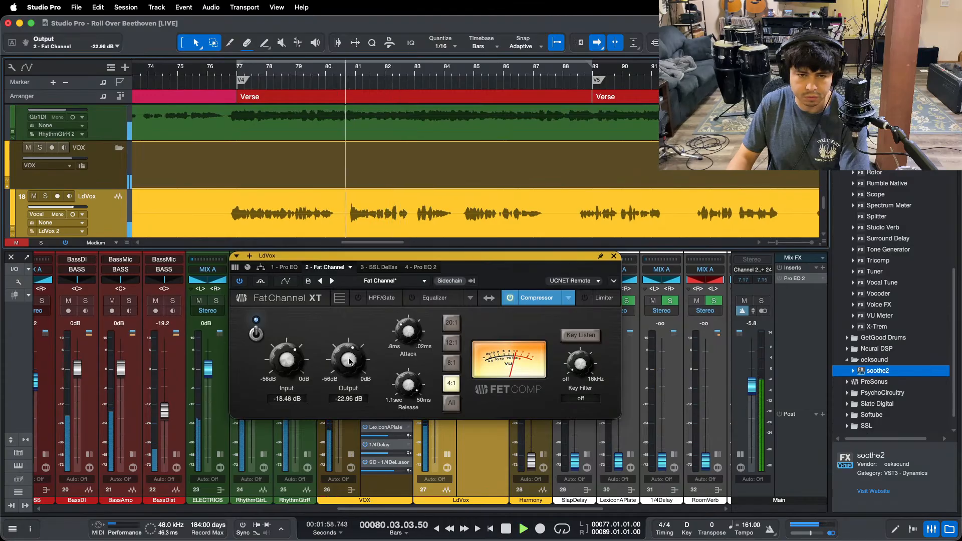
{"action": "key", "text": "KP_1"}
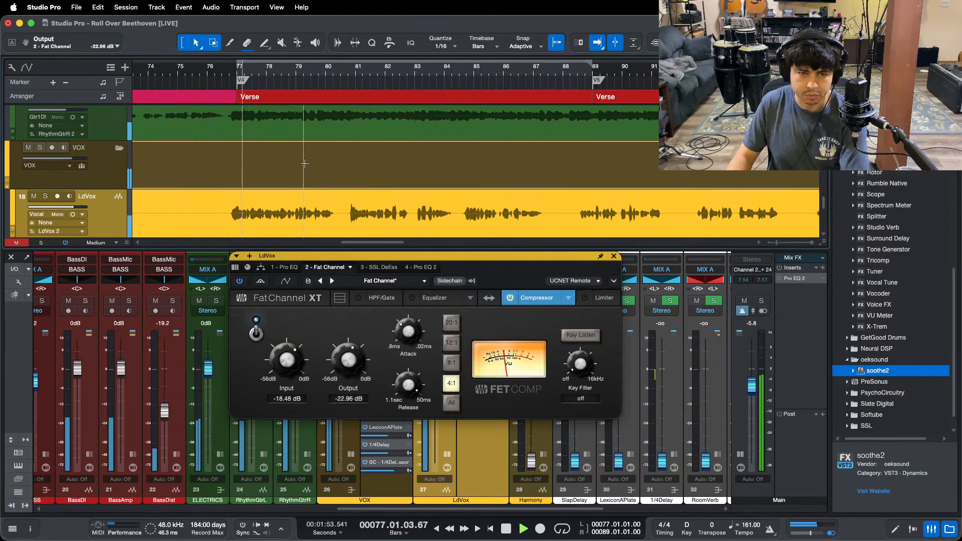
{"action": "left_click", "coordinate": [614, 256]}
Step: Raise the LdVox fader to +4.2 dB and collapse the channel's inserts and sends
{"action": "scroll", "coordinate": [437, 364], "scroll_direction": "up", "scroll_amount": 5}
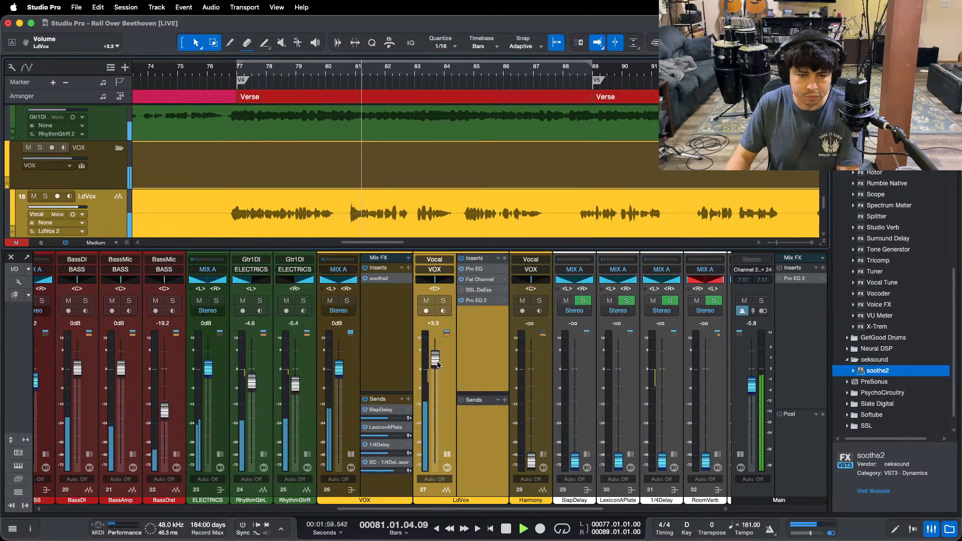
{"action": "scroll", "coordinate": [435, 360], "scroll_direction": "up", "scroll_amount": 1}
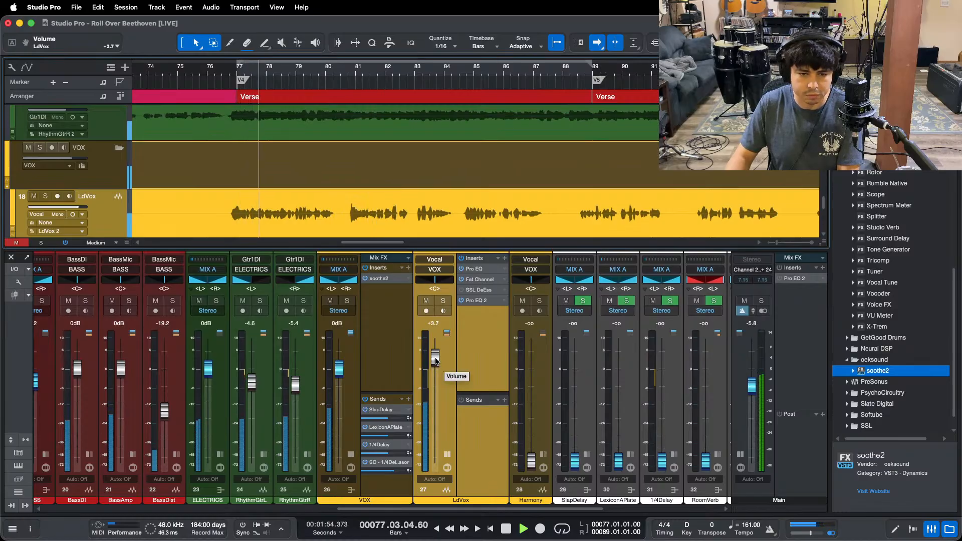
{"action": "left_click", "coordinate": [447, 454]}
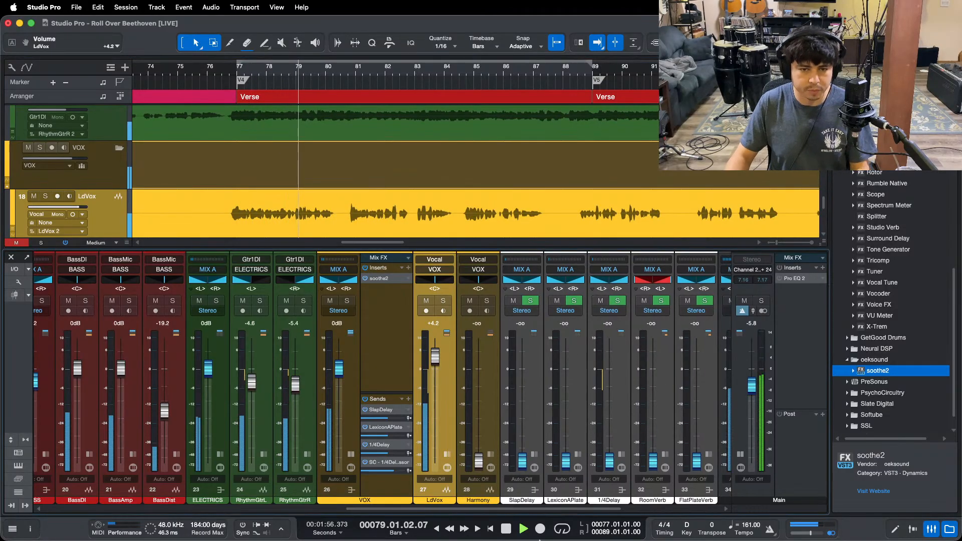
Step: Play the verse from bar 77 and listen to the lead vocal in the mix while following it on the timeline
{"action": "left_click", "coordinate": [525, 526]}
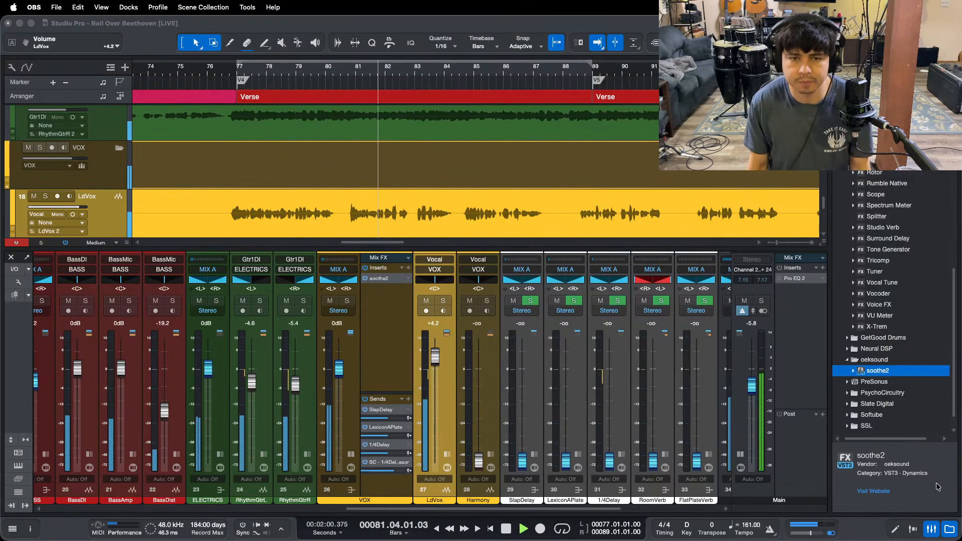
{"action": "left_click", "coordinate": [939, 487]}
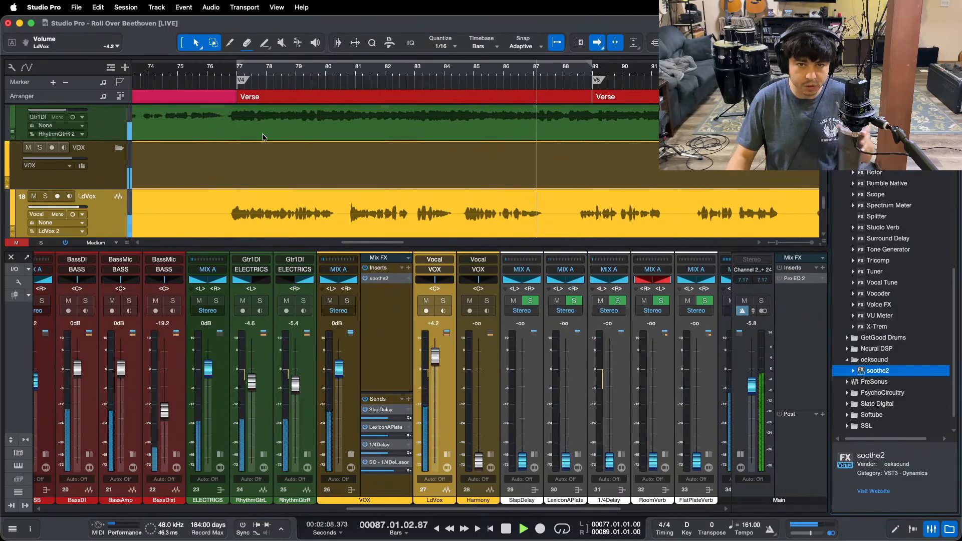
{"action": "left_click", "coordinate": [579, 44]}
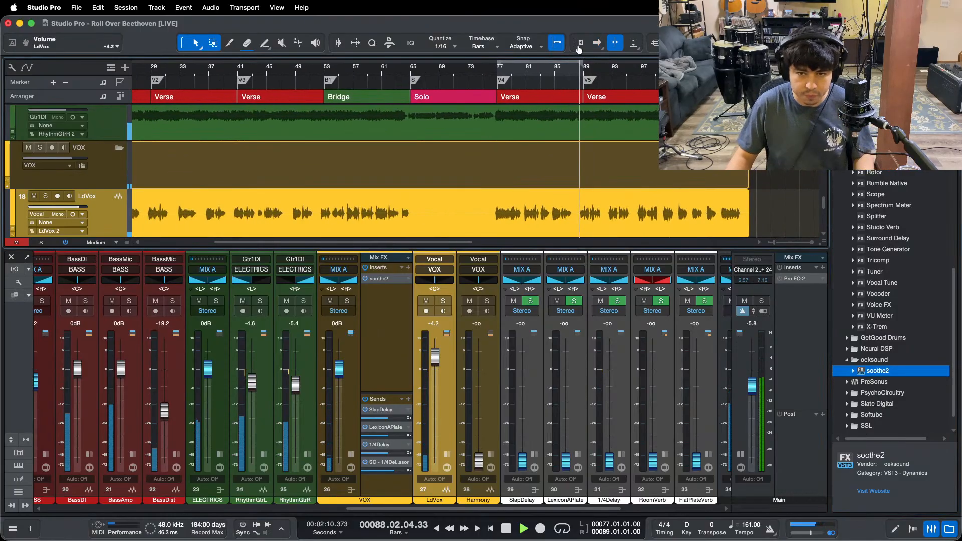
{"action": "left_click", "coordinate": [578, 44]}
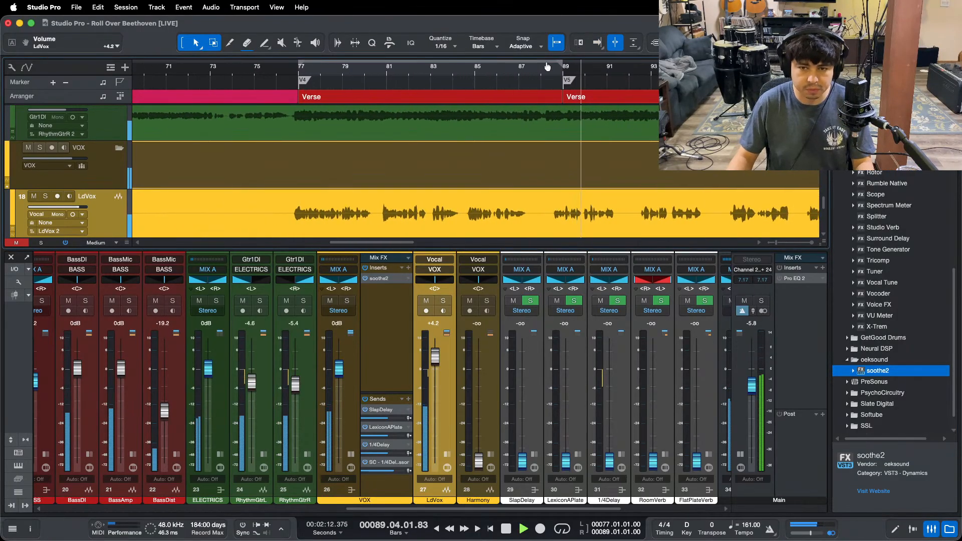
{"action": "key", "text": "f"}
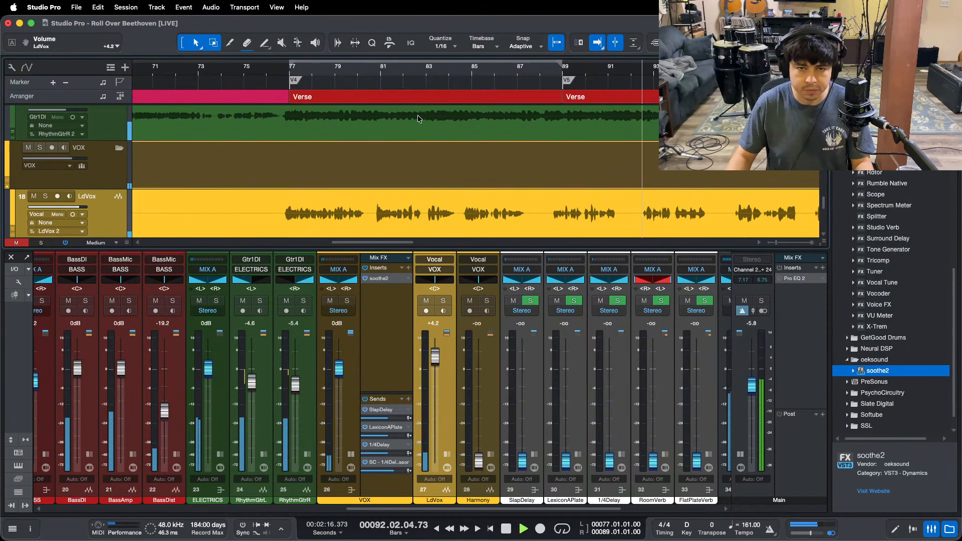
{"action": "key", "text": "f"}
{"action": "key", "text": "z"}
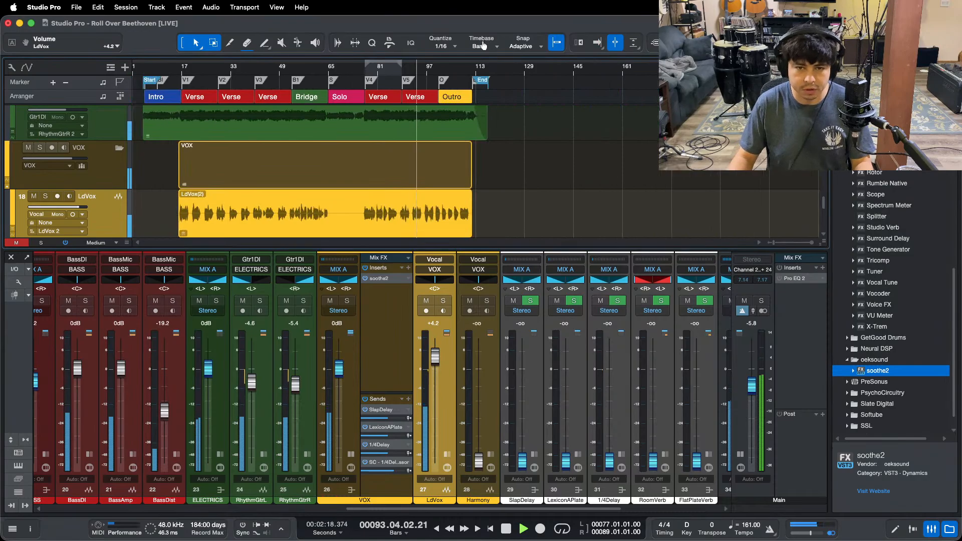
{"action": "key", "text": "z"}
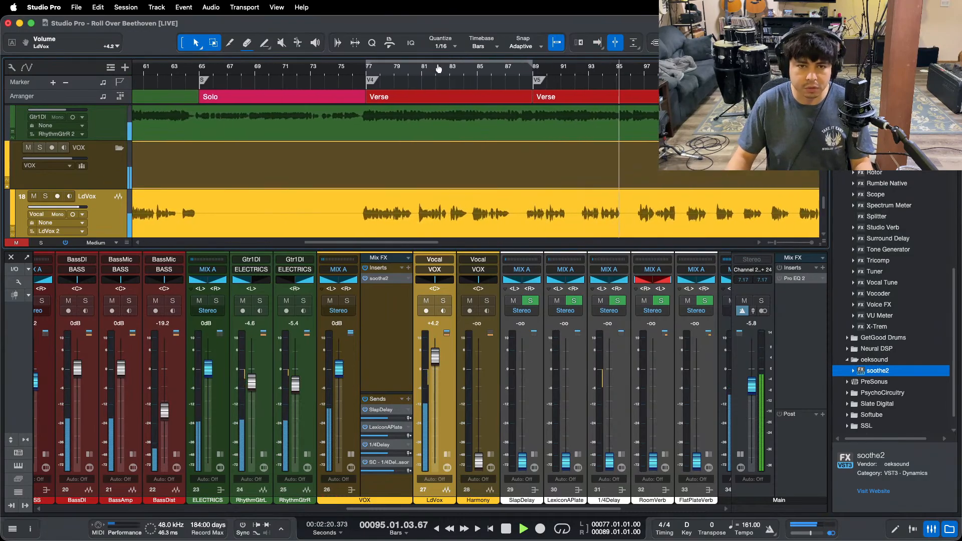
{"action": "key", "text": "f"}
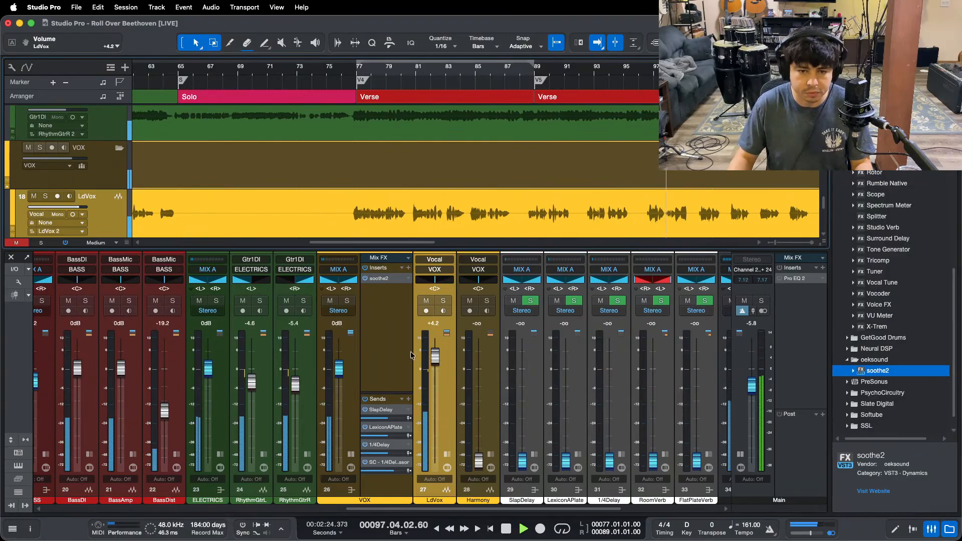
Step: Solo the LdVox track and raise the 8 kHz HF band gain in its Pro EQ insert to 7.68 dB
{"action": "left_click", "coordinate": [446, 456]}
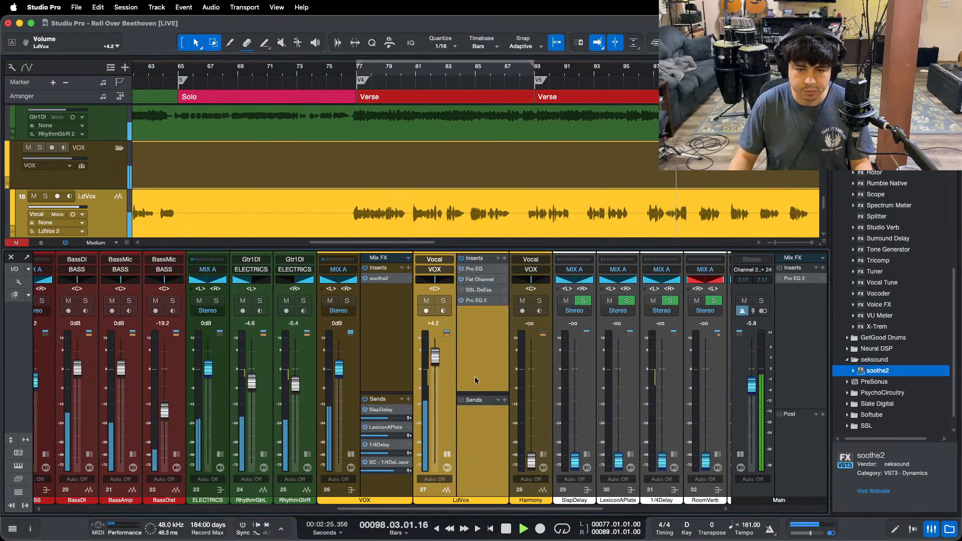
{"action": "left_click", "coordinate": [481, 271]}
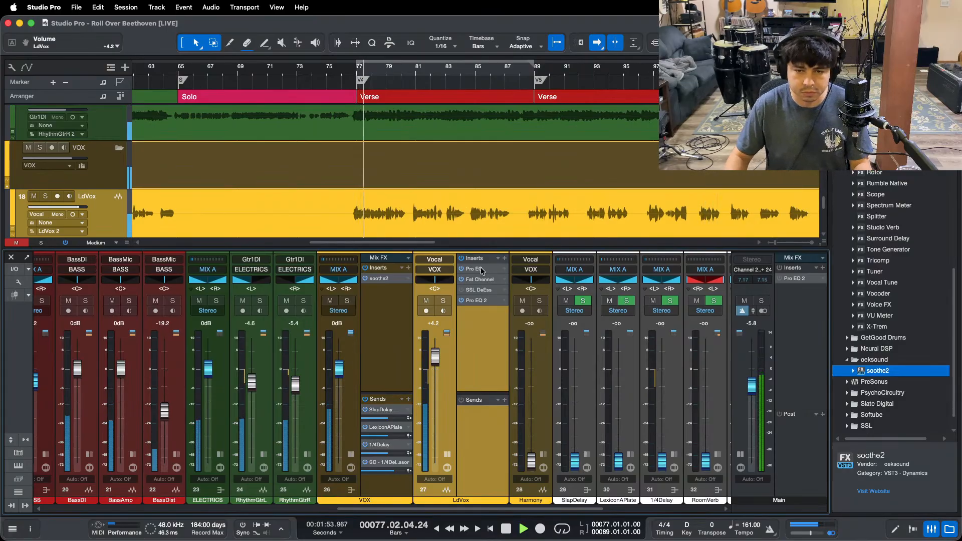
{"action": "double_click", "coordinate": [480, 268]}
{"action": "key", "text": "s"}
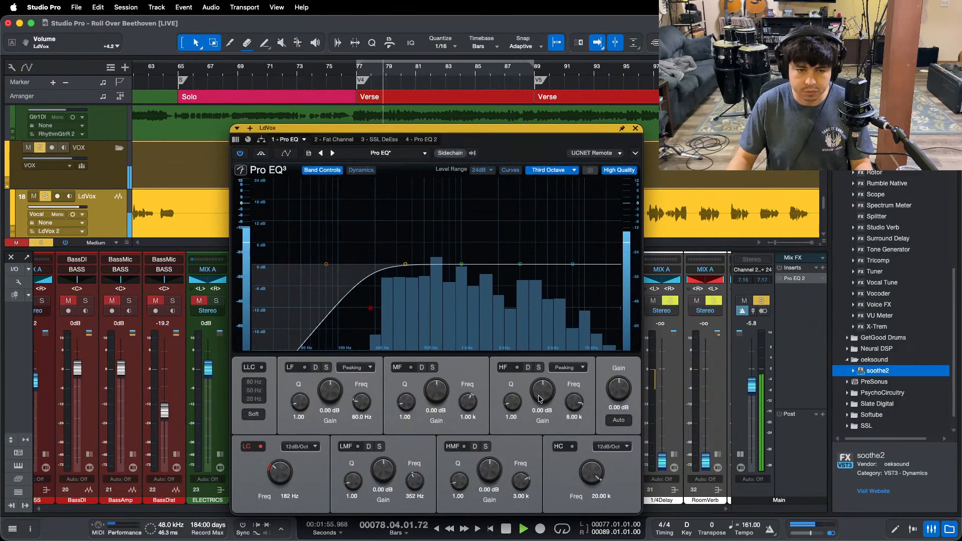
{"action": "scroll", "coordinate": [542, 394], "scroll_direction": "up", "scroll_amount": 5}
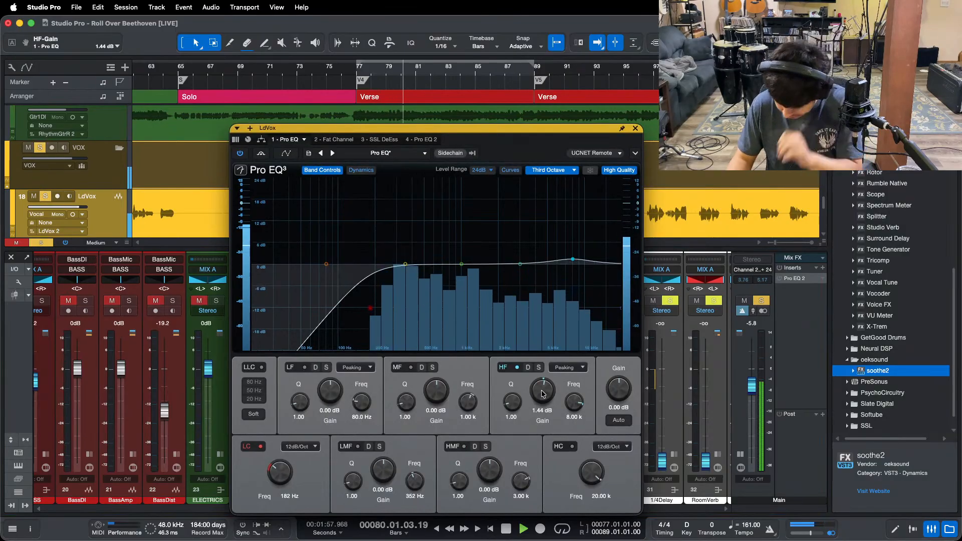
{"action": "scroll", "coordinate": [542, 394], "scroll_direction": "up", "scroll_amount": 6}
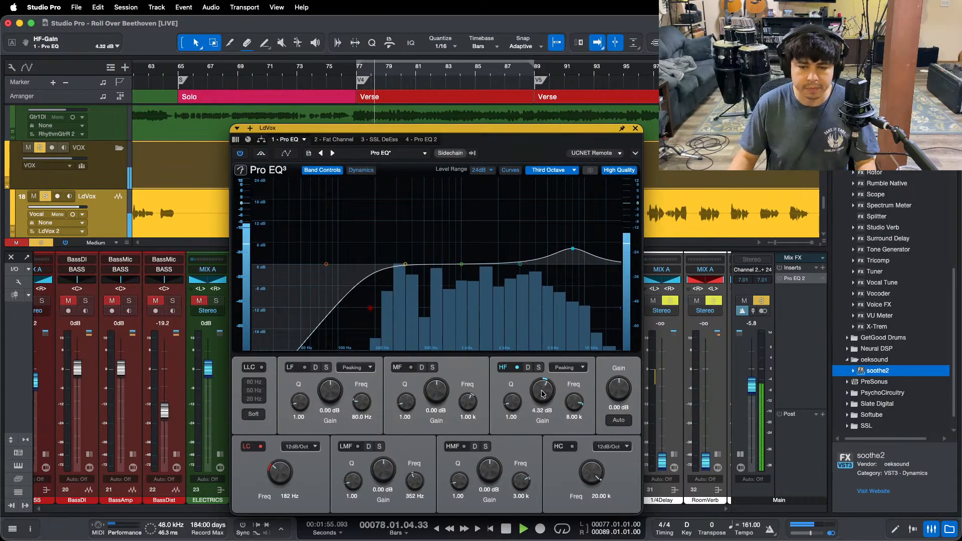
{"action": "scroll", "coordinate": [542, 394], "scroll_direction": "up", "scroll_amount": 2}
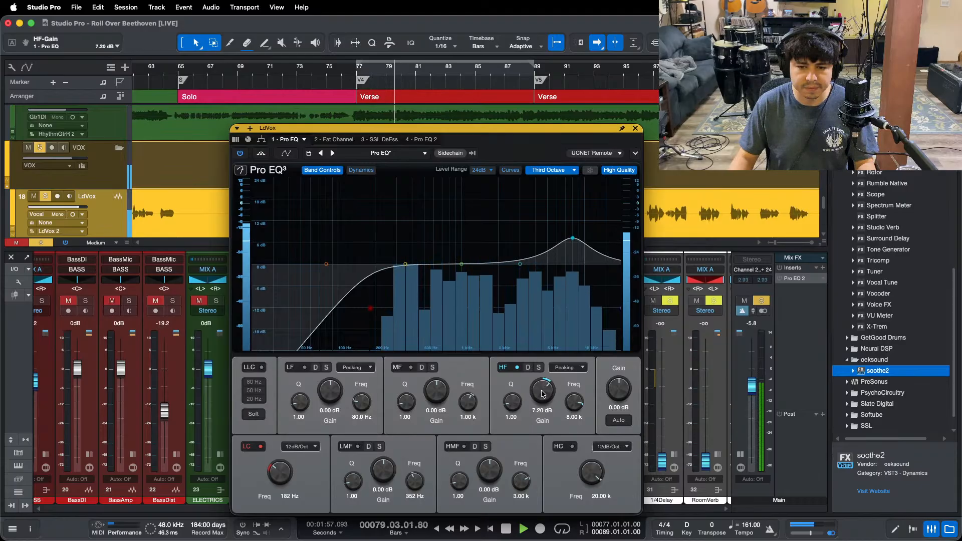
{"action": "scroll", "coordinate": [541, 394], "scroll_direction": "up", "scroll_amount": 1}
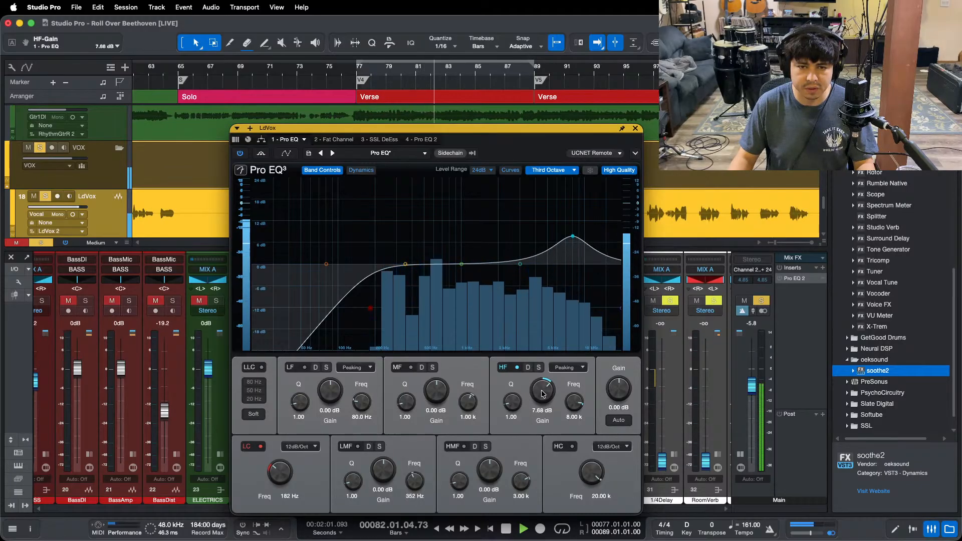
Step: Lower the threshold of the SSL DeEss insert on LdVox to -9.0 dB while looping the verse
{"action": "left_click", "coordinate": [380, 139]}
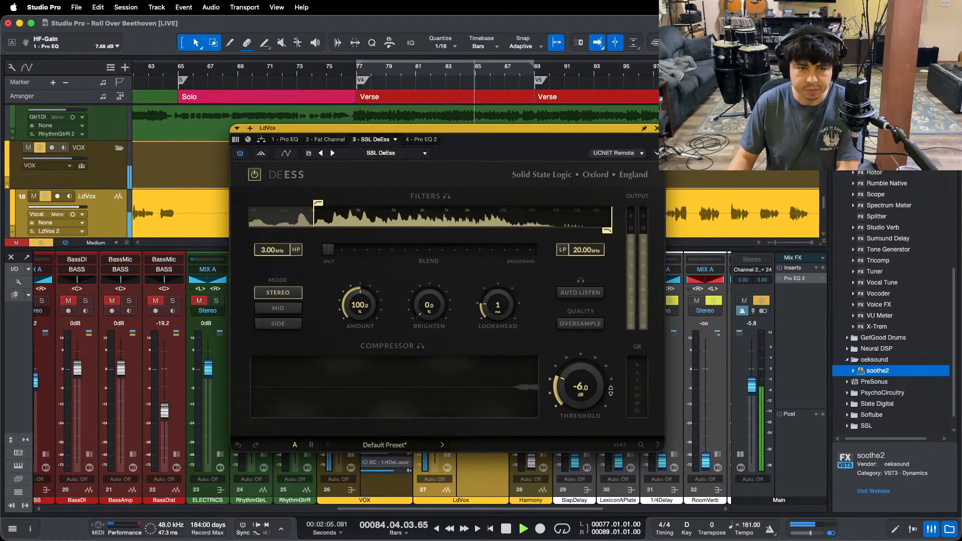
{"action": "key", "text": "KP_1"}
{"action": "scroll", "coordinate": [581, 386], "scroll_direction": "down", "scroll_amount": 2}
{"action": "scroll", "coordinate": [590, 375], "scroll_direction": "down", "scroll_amount": 3}
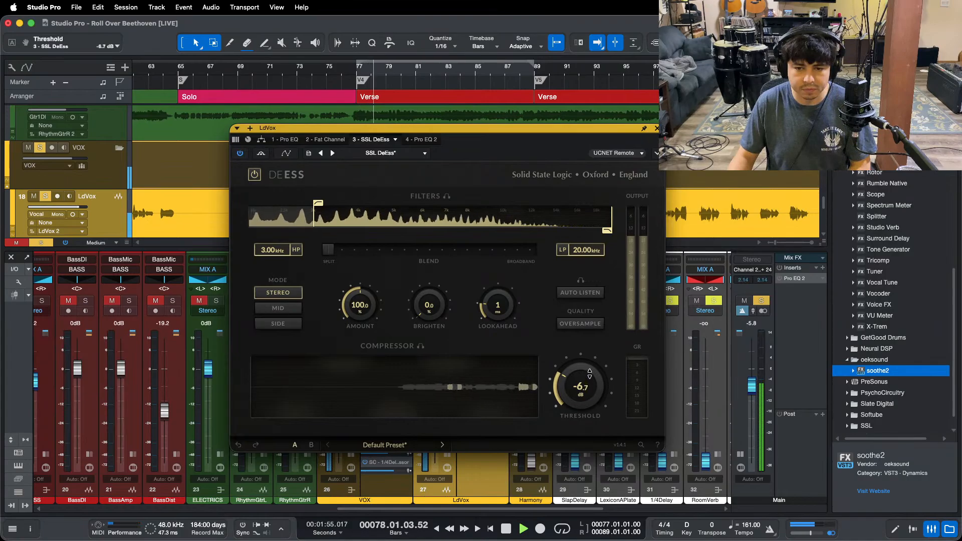
{"action": "scroll", "coordinate": [590, 373], "scroll_direction": "down", "scroll_amount": 4}
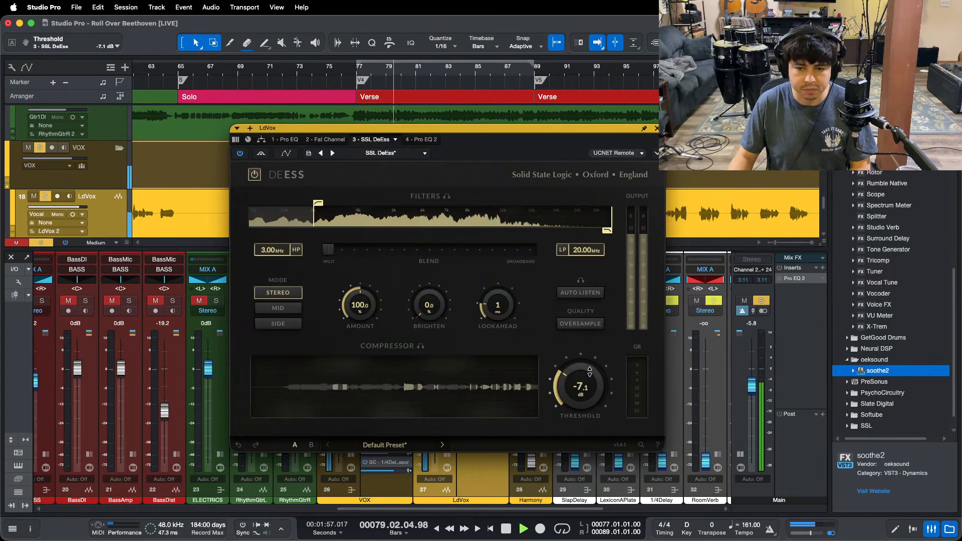
{"action": "scroll", "coordinate": [591, 369], "scroll_direction": "down", "scroll_amount": 5}
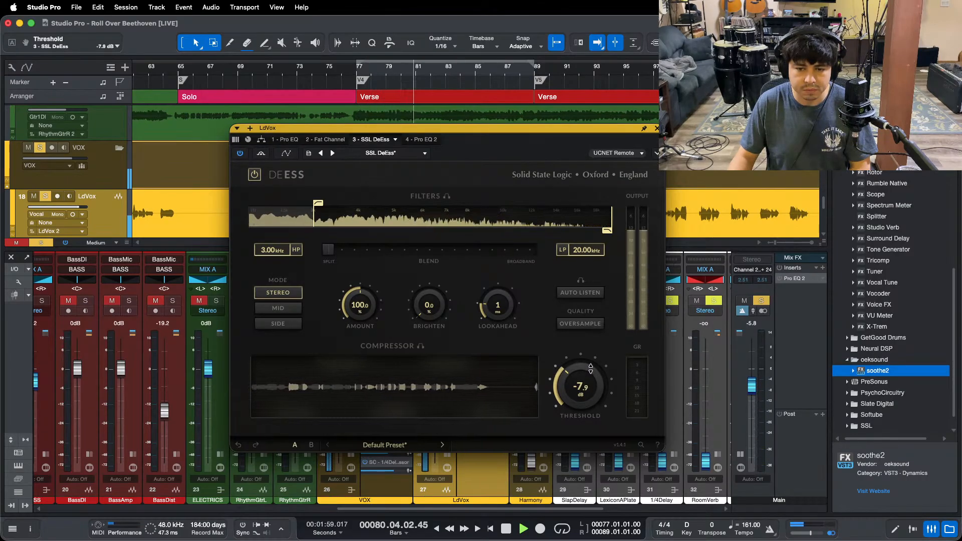
{"action": "scroll", "coordinate": [592, 365], "scroll_direction": "down", "scroll_amount": 2}
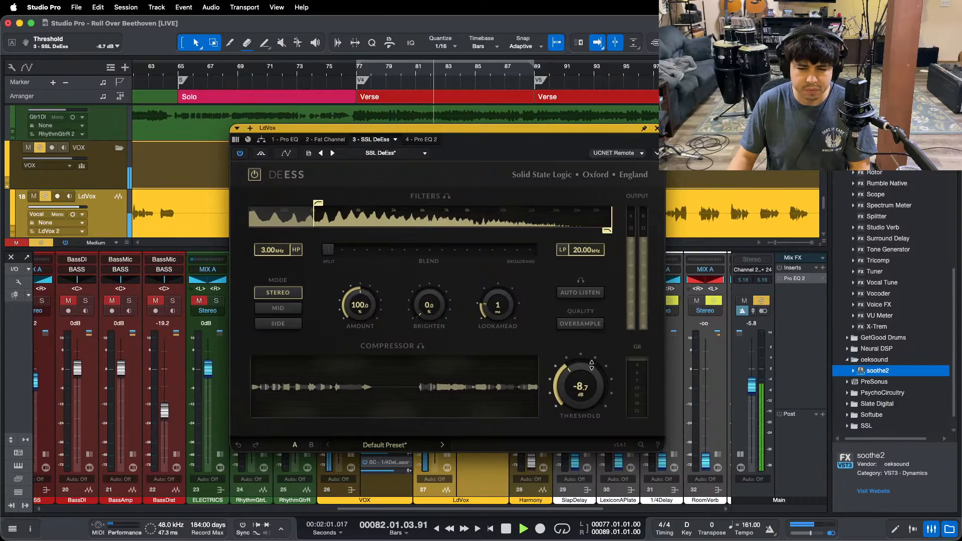
{"action": "scroll", "coordinate": [592, 365], "scroll_direction": "down", "scroll_amount": 1}
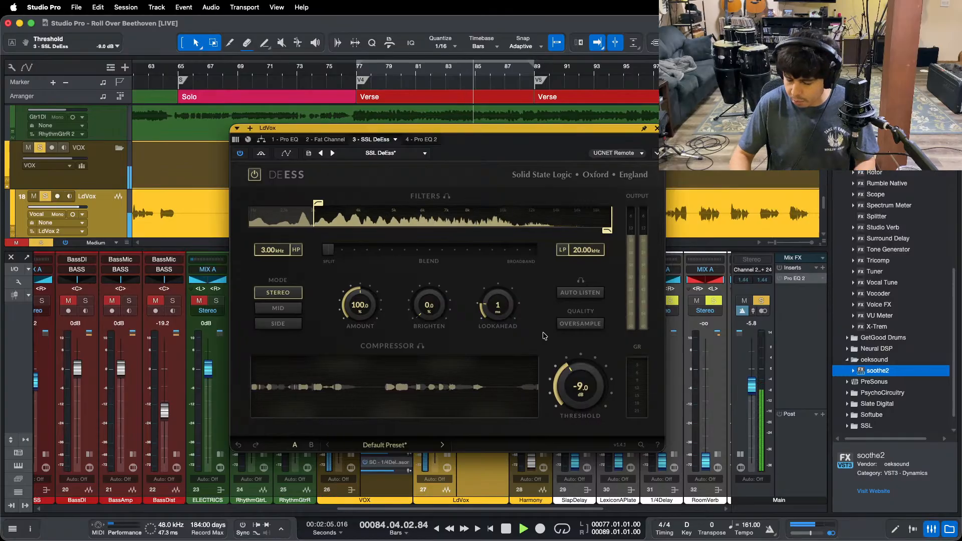
Step: Audition the de-essed lead vocal from bar 77, take LdVox out of solo, and close the plug-in window
{"action": "key", "text": "space"}
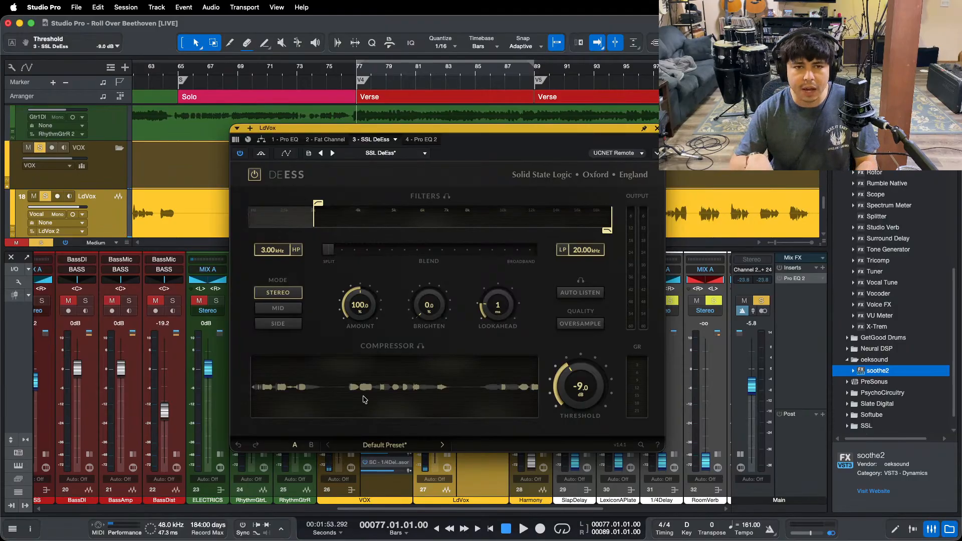
{"action": "key", "text": "space"}
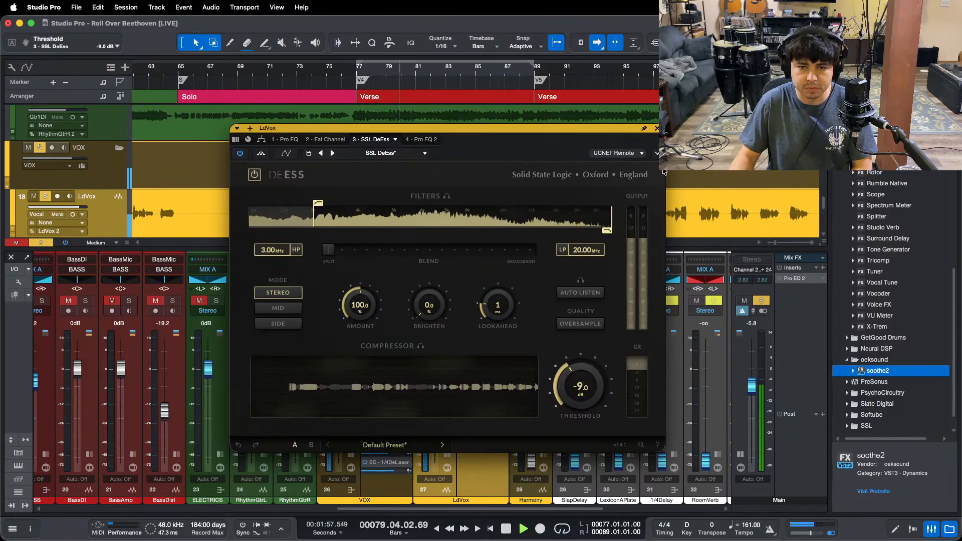
{"action": "key", "text": "space"}
{"action": "key", "text": "space"}
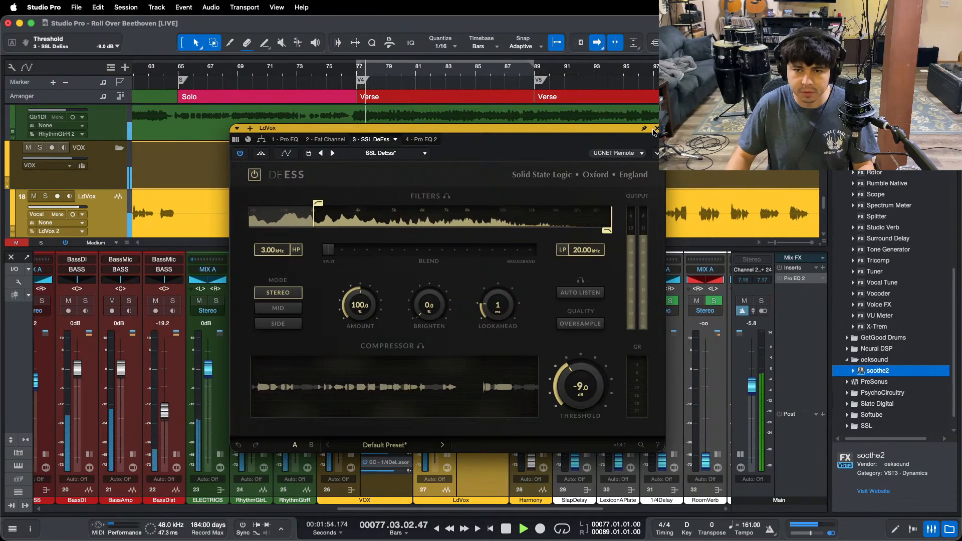
{"action": "key", "text": "s"}
{"action": "key", "text": "Escape"}
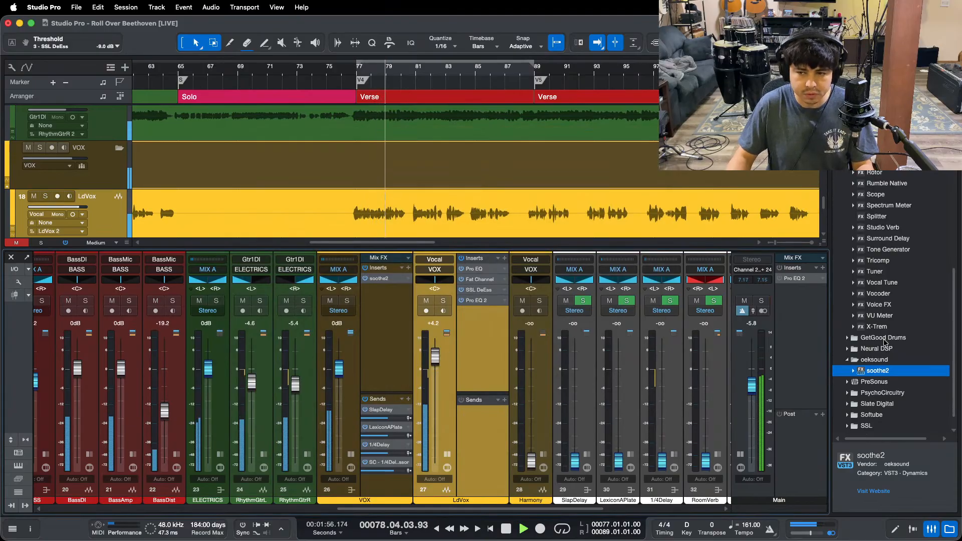
Step: Insert a Limiter with a -12.00 dB ceiling between SSL DeEss and Pro EQ 2 on LdVox, and raise the channel volume to +4.6 dB
{"action": "scroll", "coordinate": [901, 332], "scroll_direction": "up", "scroll_amount": 3}
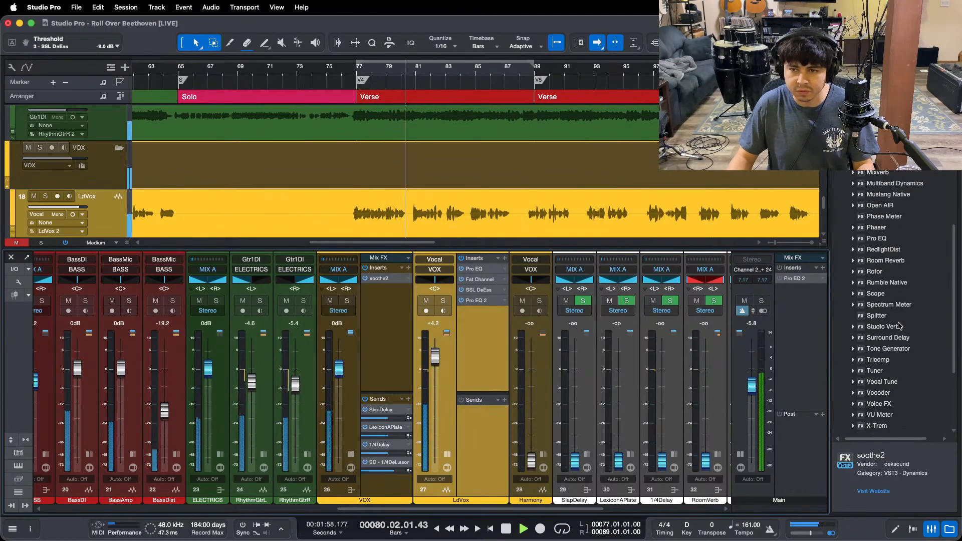
{"action": "left_click_drag", "start_coordinate": [882, 150], "coordinate": [476, 308]}
{"action": "left_click_drag", "start_coordinate": [295, 283], "coordinate": [247, 538]}
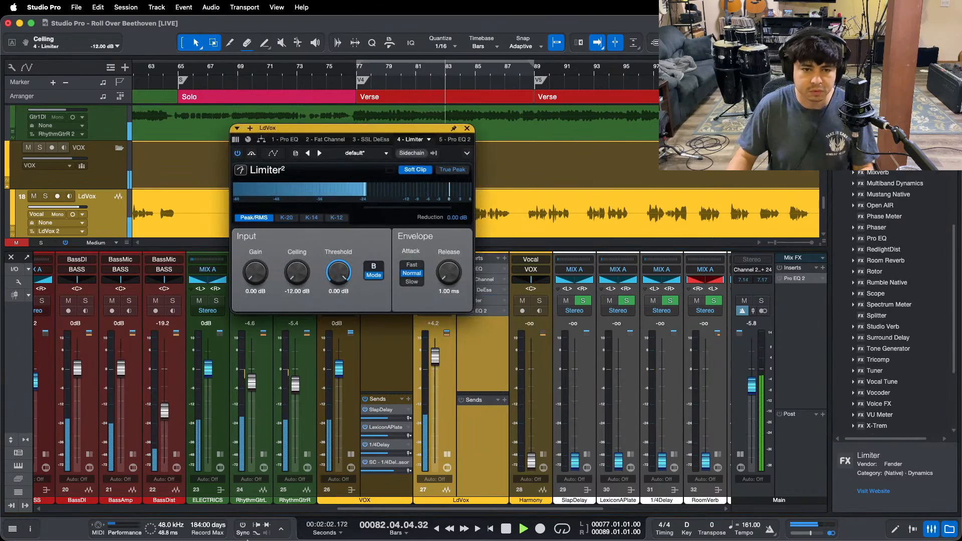
{"action": "left_click", "coordinate": [467, 129]}
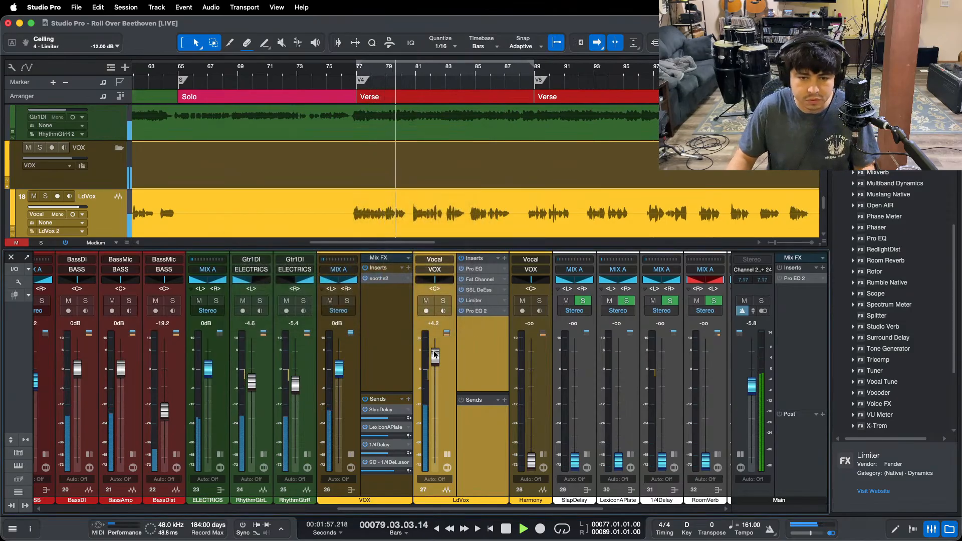
{"action": "scroll", "coordinate": [434, 354], "scroll_direction": "up", "scroll_amount": 2}
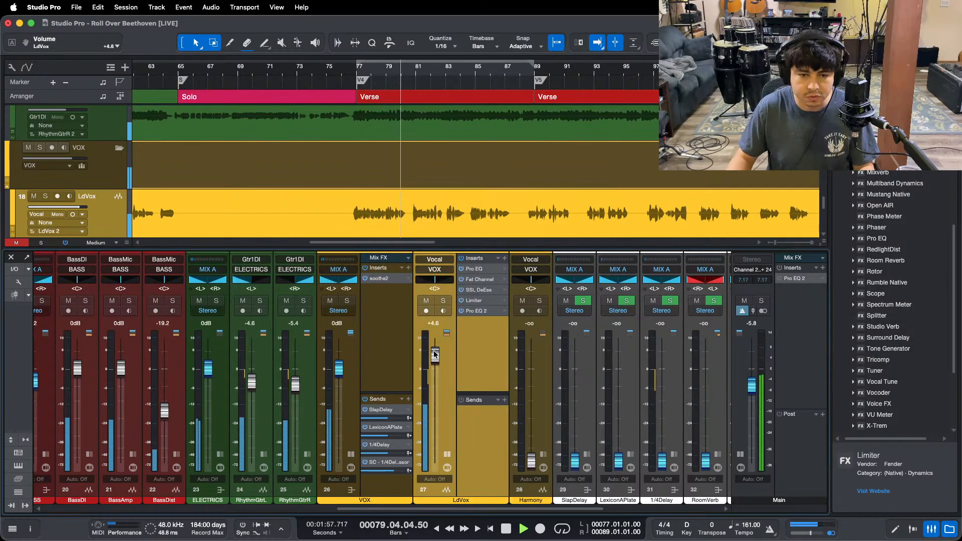
{"action": "left_click", "coordinate": [349, 76]}
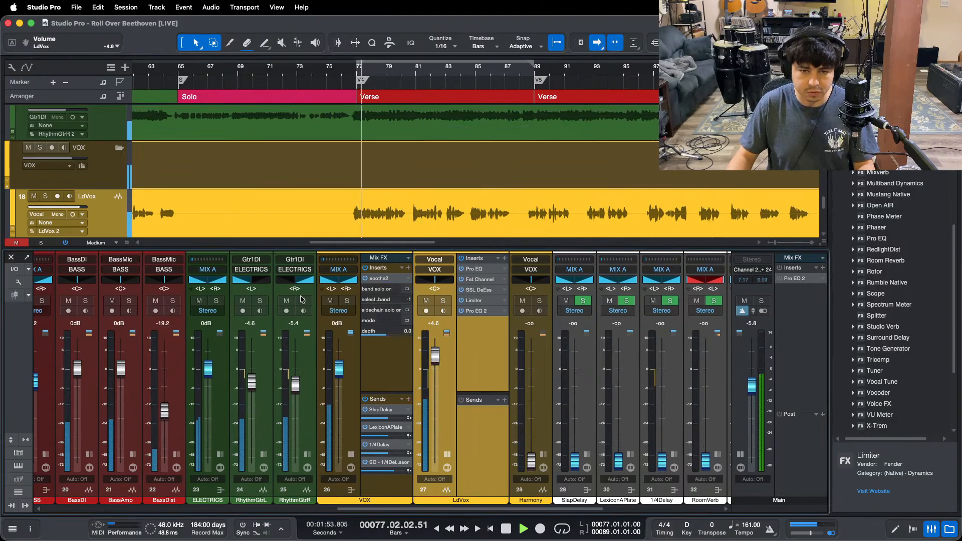
Step: Raise the depth of the soothe2 insert on the VOX bus to 1.9 while the verse plays
{"action": "left_click", "coordinate": [375, 278]}
{"action": "double_click", "coordinate": [379, 279]}
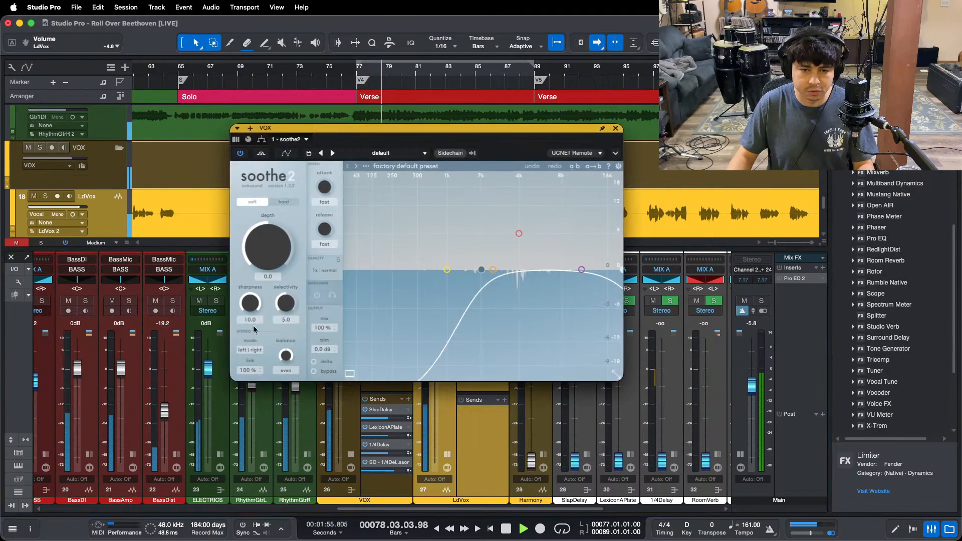
{"action": "left_click_drag", "start_coordinate": [276, 259], "coordinate": [272, 249]}
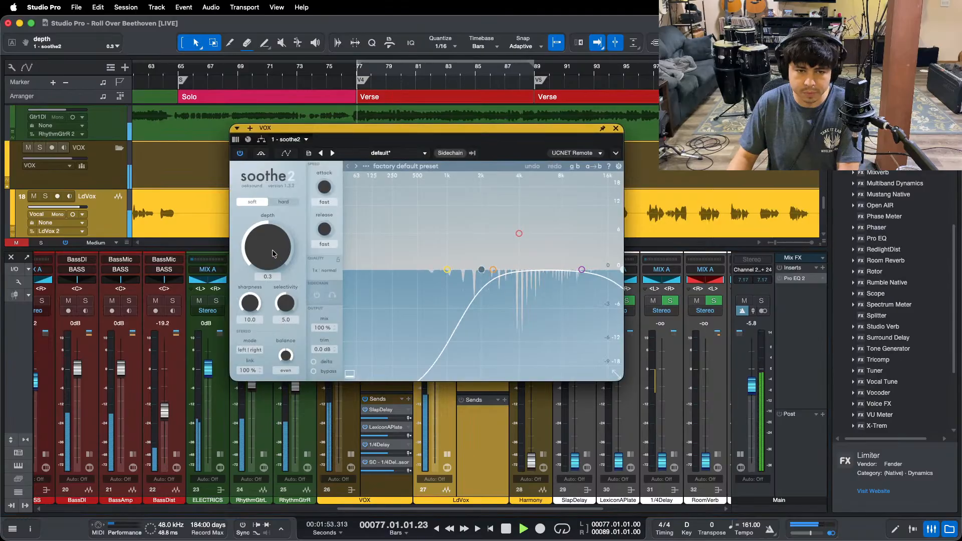
{"action": "scroll", "coordinate": [272, 250], "scroll_direction": "up", "scroll_amount": 1}
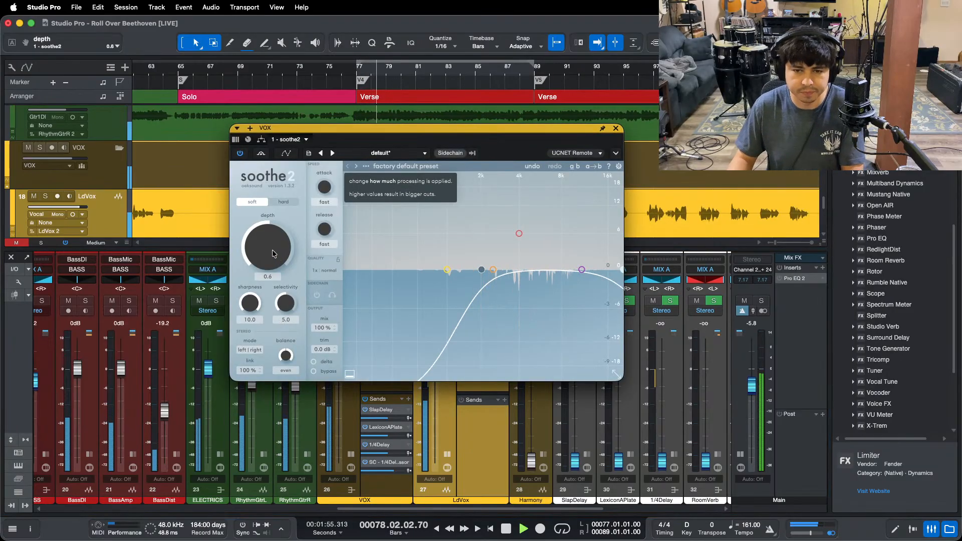
{"action": "scroll", "coordinate": [272, 250], "scroll_direction": "up", "scroll_amount": 1}
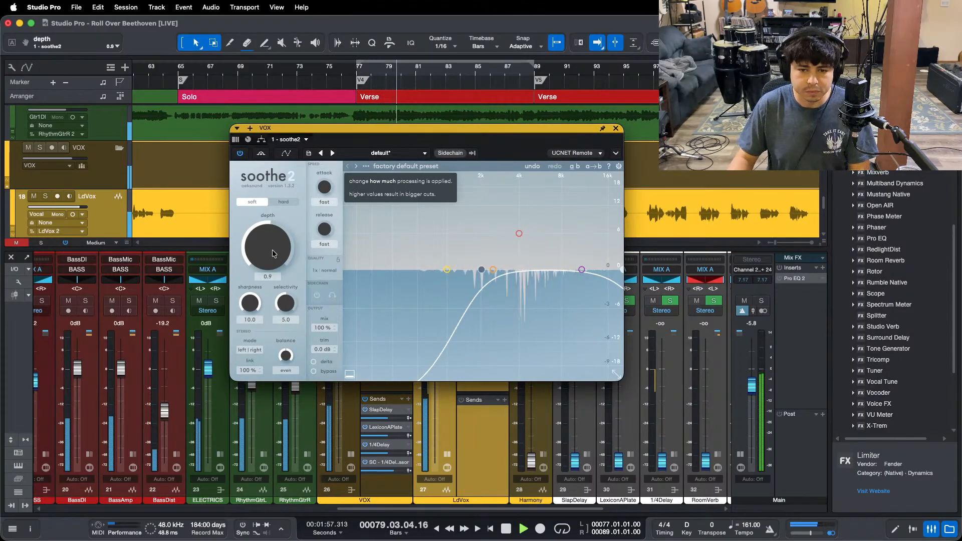
{"action": "scroll", "coordinate": [272, 249], "scroll_direction": "up", "scroll_amount": 1}
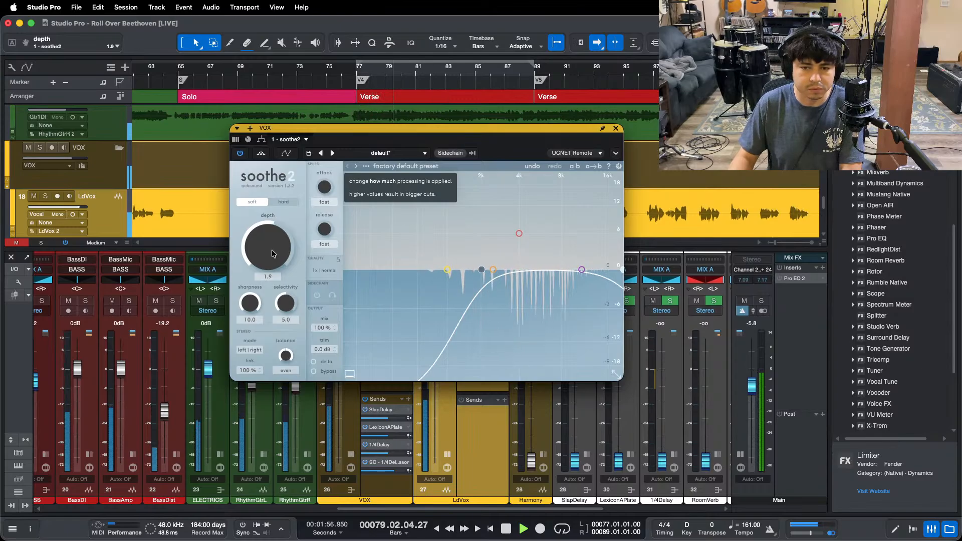
Step: Close the soothe2 window on the VOX bus and fine-tune the LdVox channel volume at +4.6 dB
{"action": "left_click", "coordinate": [615, 129]}
{"action": "left_click_drag", "start_coordinate": [433, 360], "coordinate": [435, 355]}
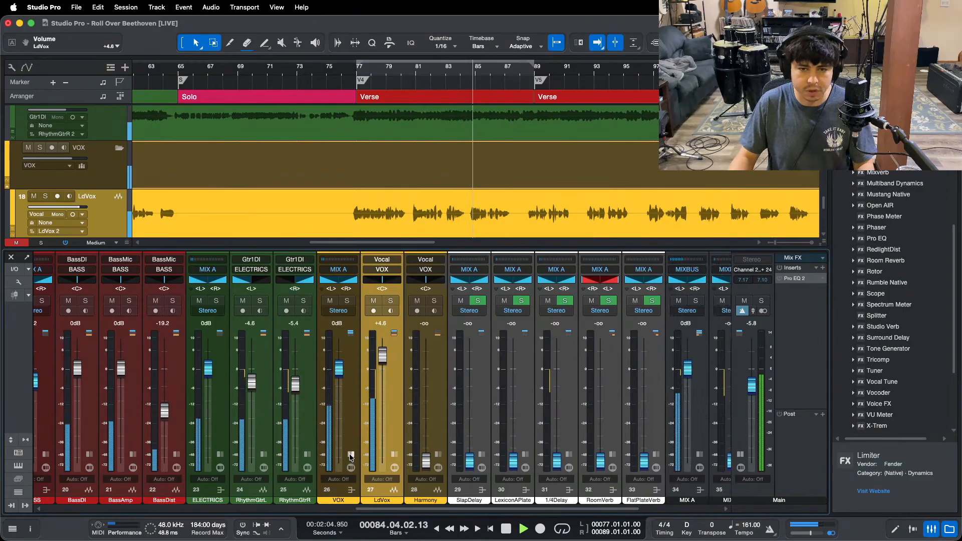
Step: Hide the mixer and play the whole mix back from the start of the intro, around bar 5
{"action": "key", "text": "F3"}
{"action": "key", "text": "z"}
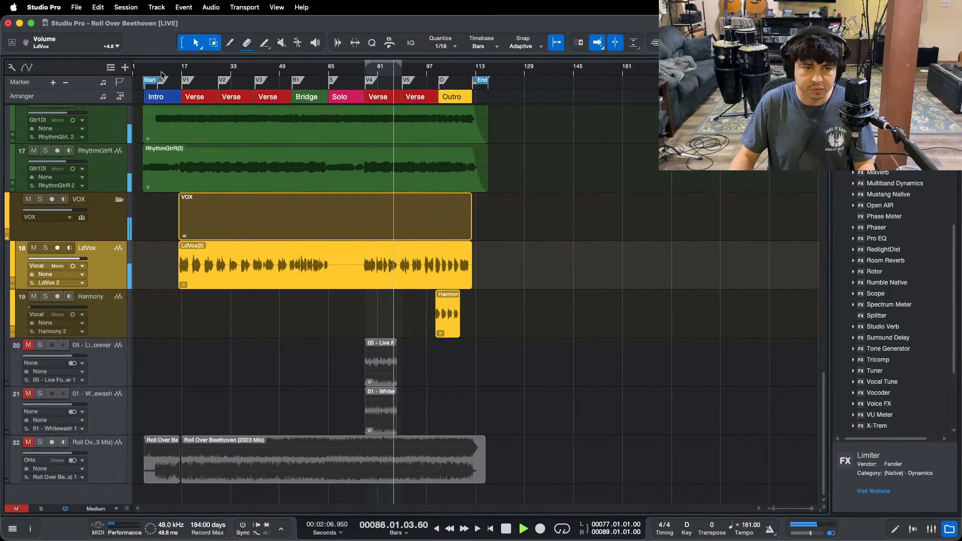
{"action": "left_click", "coordinate": [157, 73]}
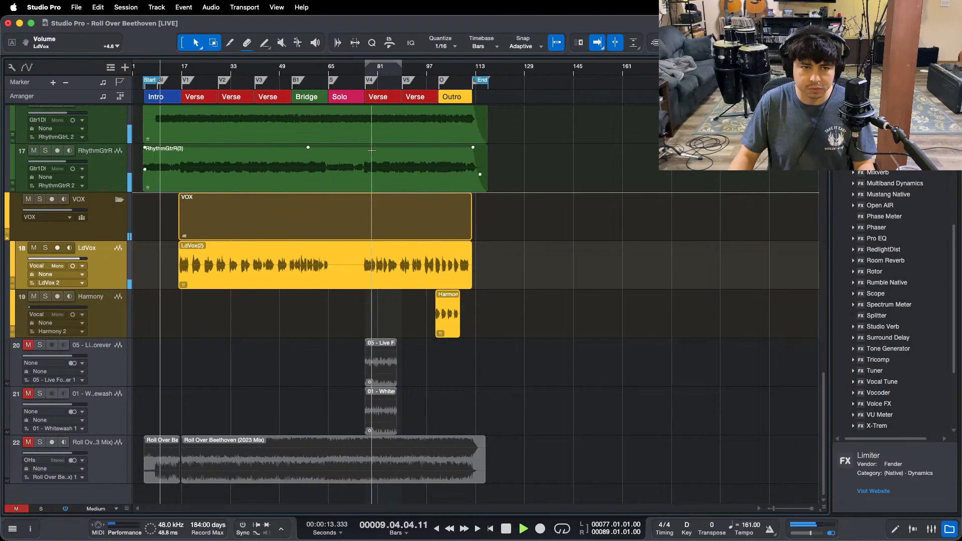
{"action": "scroll", "coordinate": [351, 130], "scroll_direction": "up", "scroll_amount": 4}
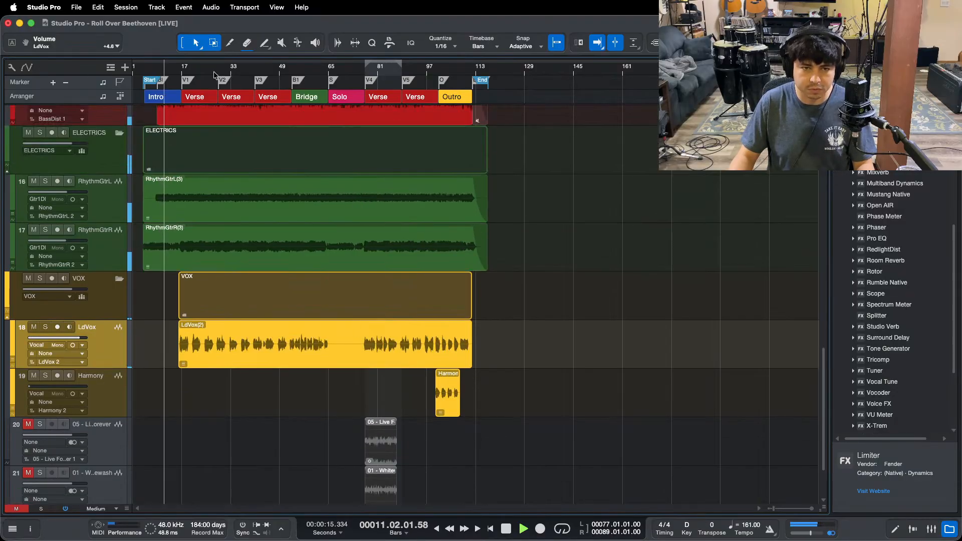
{"action": "left_click", "coordinate": [145, 70]}
{"action": "key", "text": "f"}
{"action": "key", "text": "z"}
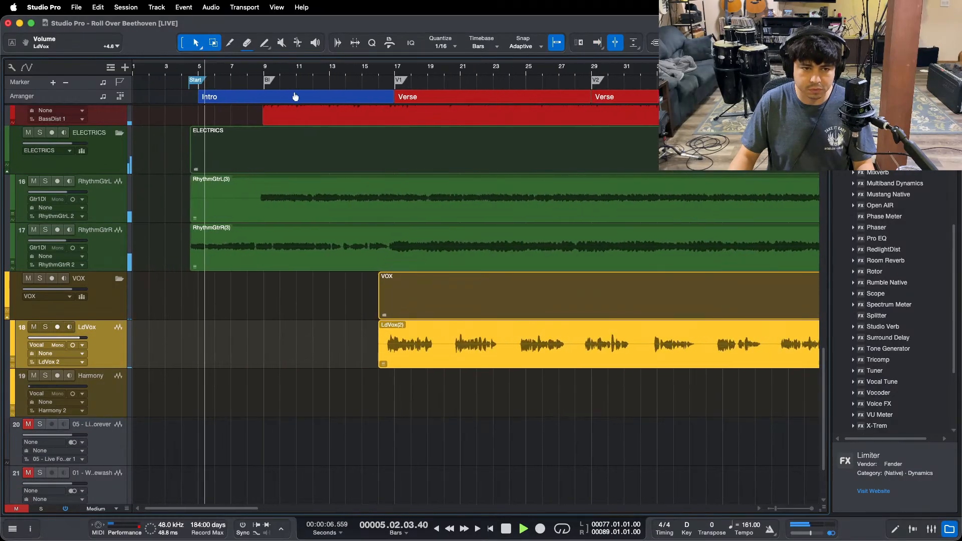
Step: Compare the intro with the Roll Over Beethoven (2023 Mix) reference by soloing its track and unsoloing it again
{"action": "scroll", "coordinate": [300, 295], "scroll_direction": "down", "scroll_amount": 4}
{"action": "key", "text": "f"}
{"action": "left_click", "coordinate": [39, 443]}
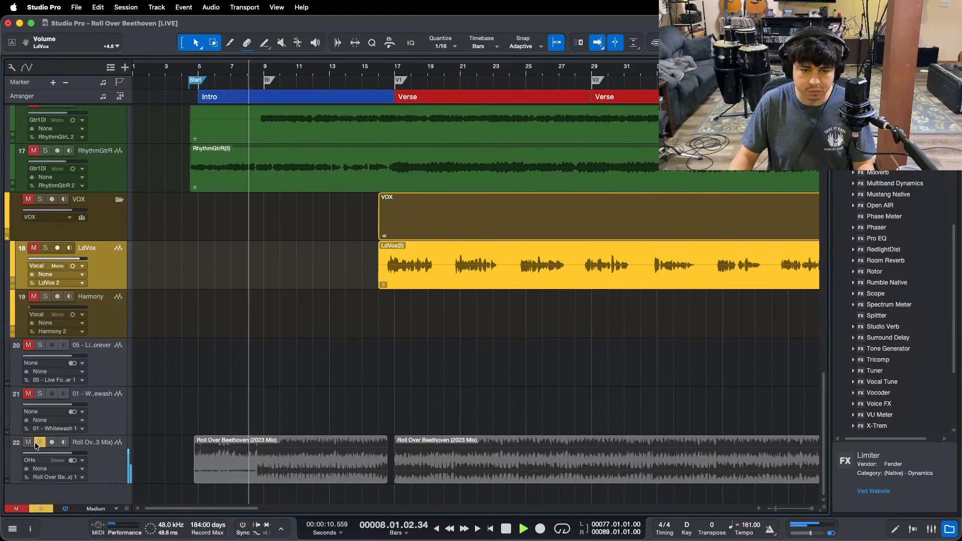
{"action": "left_click", "coordinate": [36, 443]}
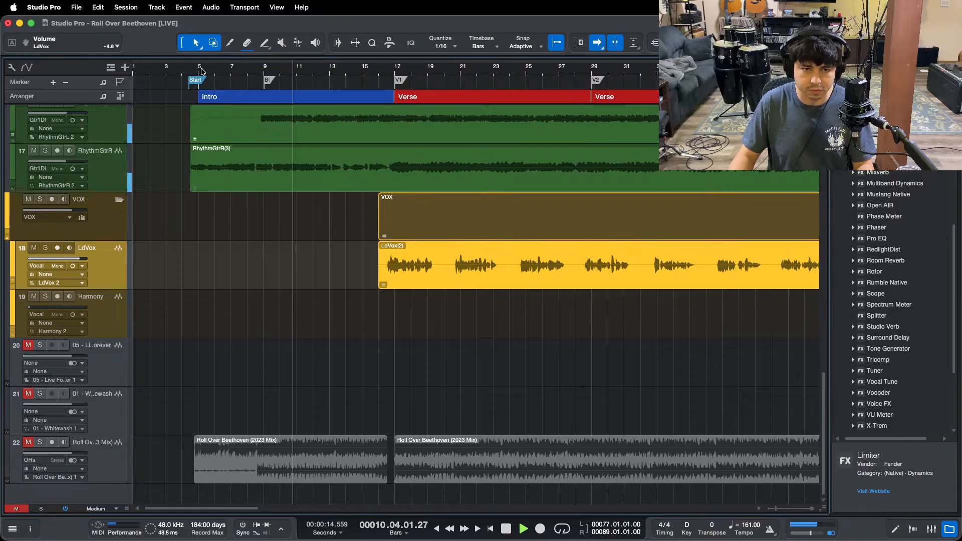
Step: Solo the 2023 Mix reference again, play it in the Solo section, and switch back to the live mix there
{"action": "scroll", "coordinate": [196, 72], "scroll_direction": "down", "scroll_amount": 4}
{"action": "left_click", "coordinate": [40, 442]}
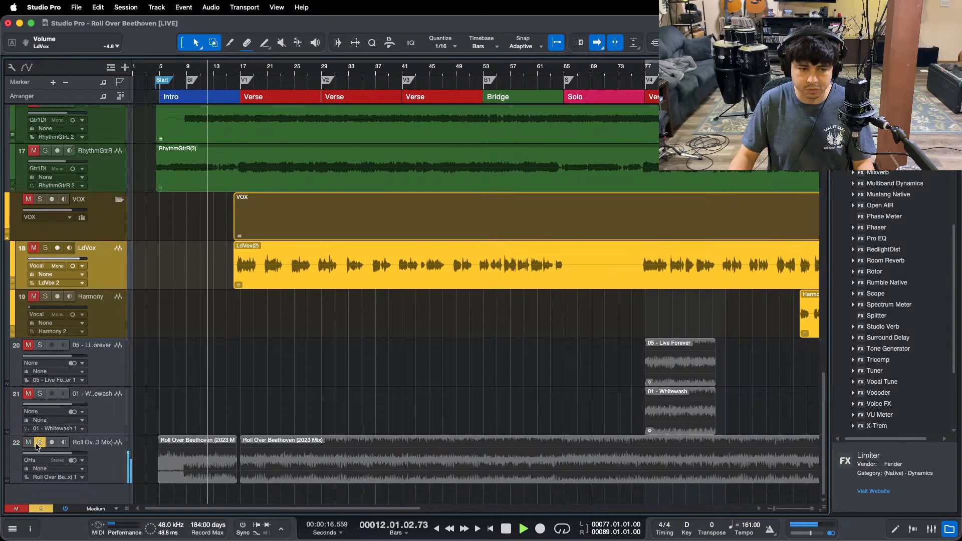
{"action": "left_click", "coordinate": [585, 66]}
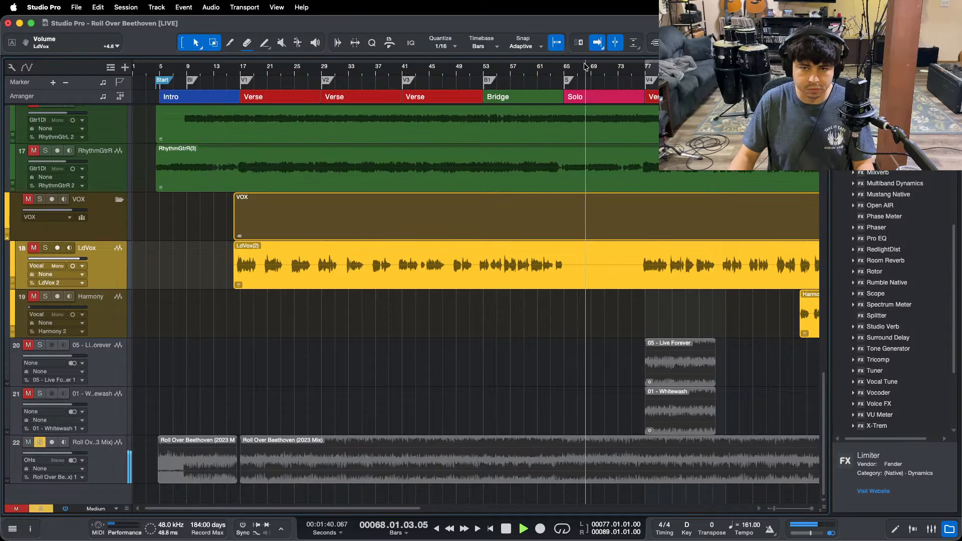
{"action": "scroll", "coordinate": [441, 76], "scroll_direction": "up", "scroll_amount": 2}
{"action": "left_click_drag", "start_coordinate": [441, 76], "coordinate": [277, 80]}
{"action": "left_click", "coordinate": [39, 442]}
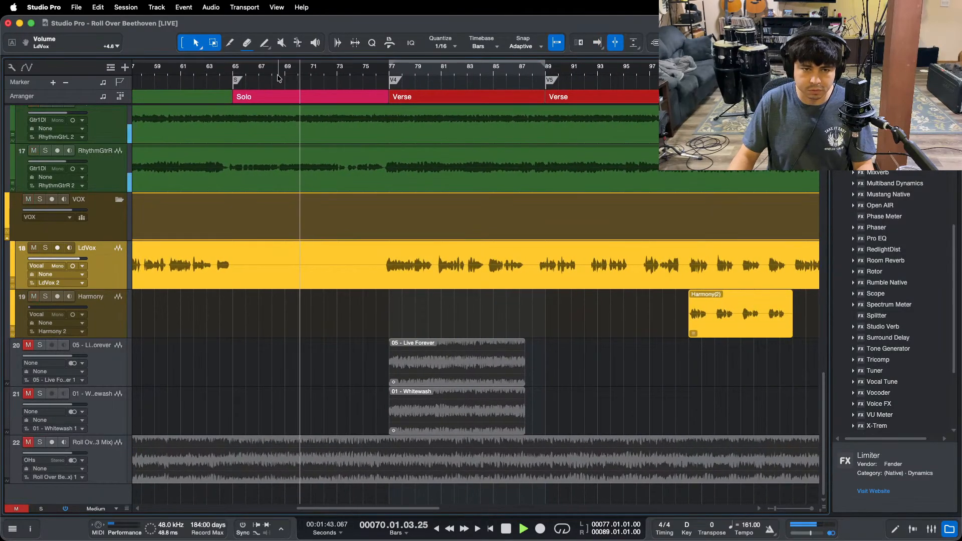
Step: Play from the verse at bar 77, solo the ELECTRICS bus in the mixer, and save the song
{"action": "left_click", "coordinate": [390, 67]}
{"action": "key", "text": "F3"}
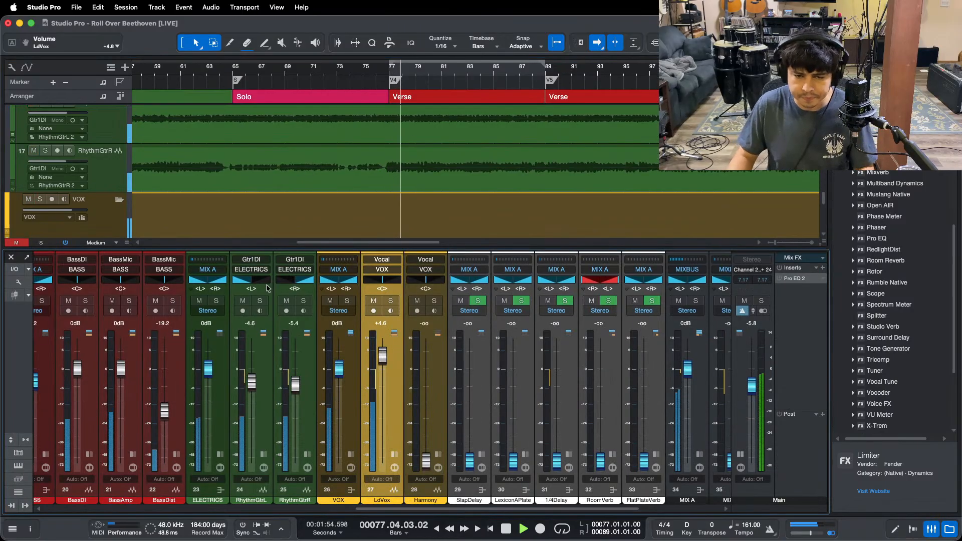
{"action": "key", "text": "s"}
{"action": "key", "text": "super+s"}
{"action": "mouse_move", "coordinate": [405, 540]}
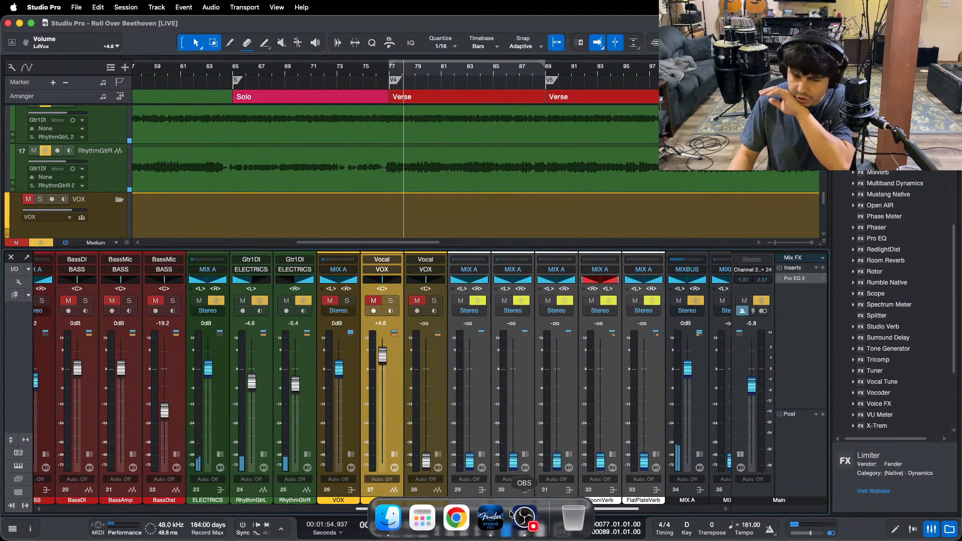
{"action": "left_click", "coordinate": [525, 523]}
{"action": "left_click", "coordinate": [900, 485]}
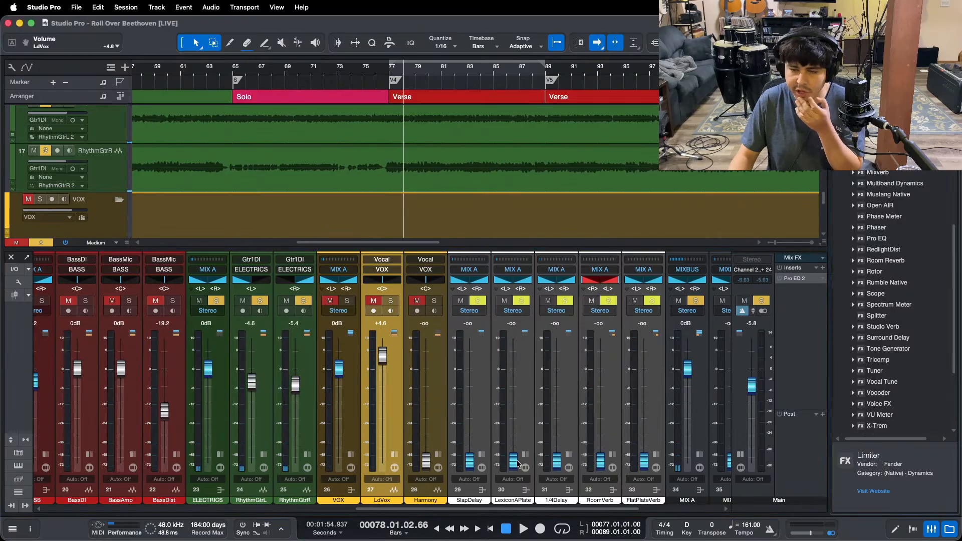
Step: Add a send to RoomVerb on the ELECTRICS bus, leaving its pan locked to the channel
{"action": "left_click", "coordinate": [220, 455]}
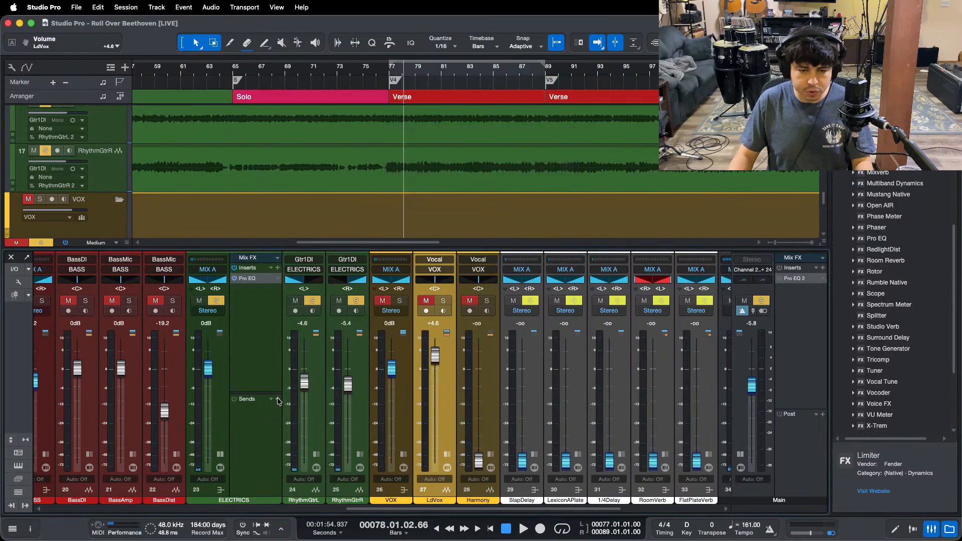
{"action": "left_click", "coordinate": [278, 399]}
{"action": "left_click", "coordinate": [299, 416]}
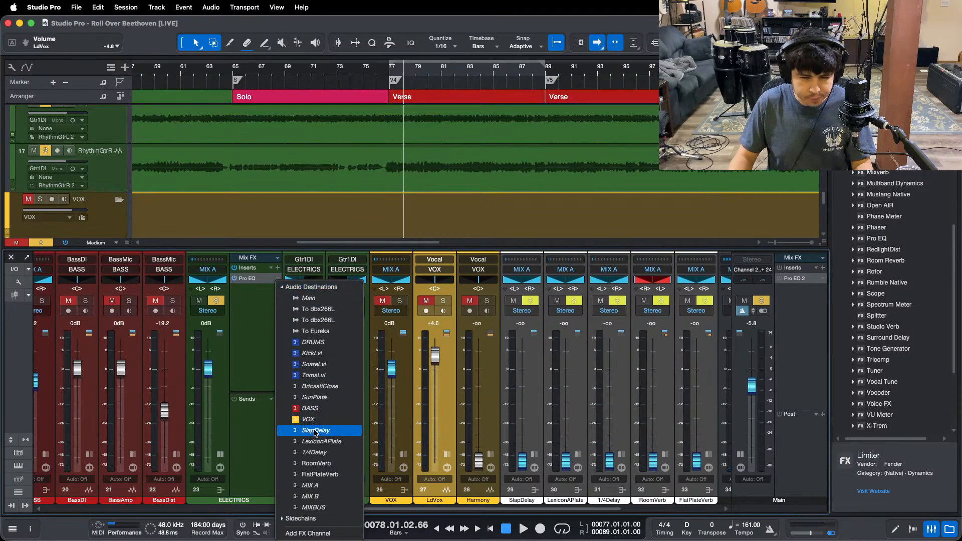
{"action": "left_click", "coordinate": [301, 461]}
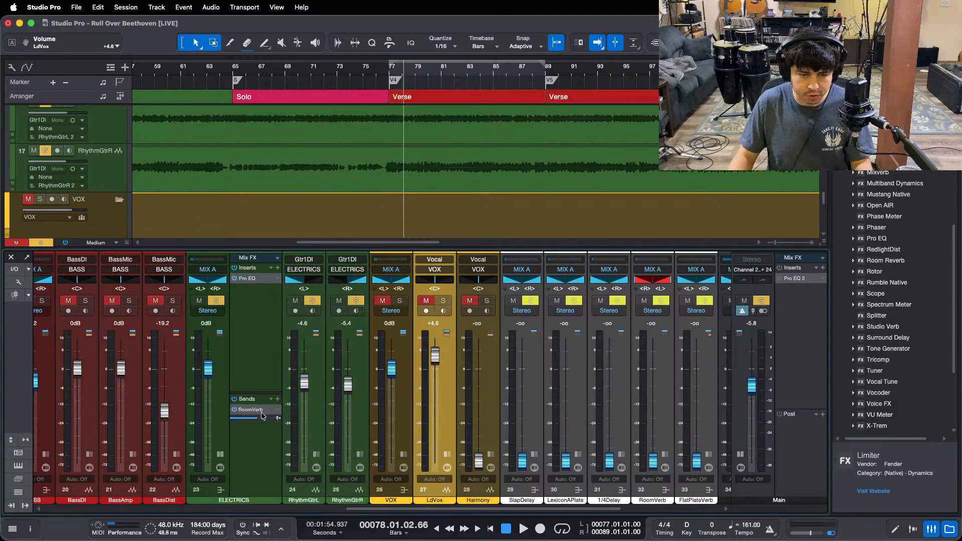
{"action": "right_click", "coordinate": [262, 413]}
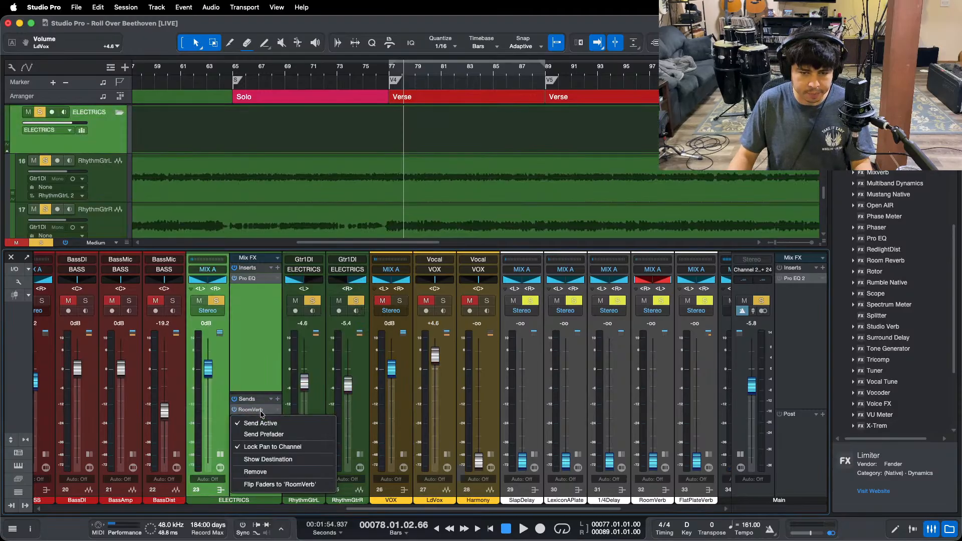
{"action": "left_click", "coordinate": [279, 447]}
{"action": "right_click", "coordinate": [255, 410]}
{"action": "left_click", "coordinate": [276, 446]}
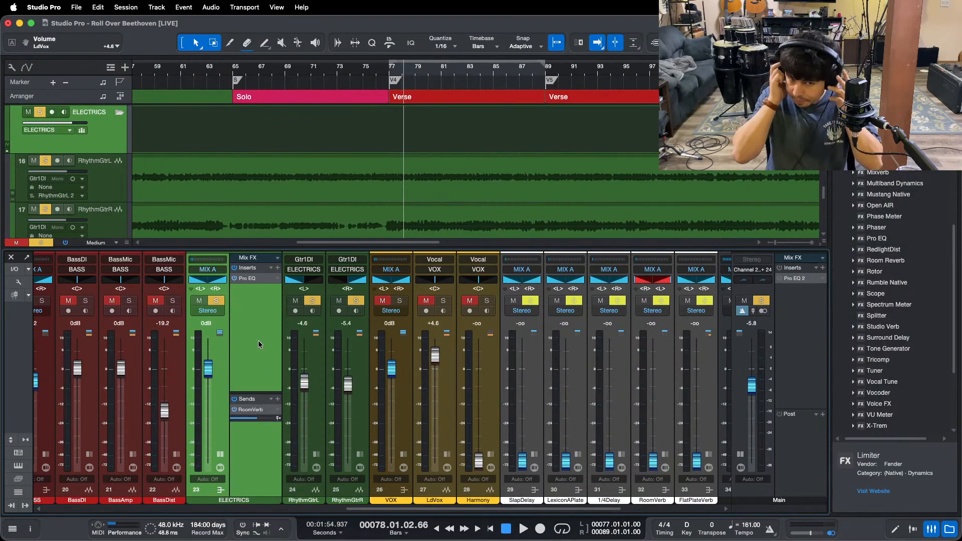
Step: Examine the RoomVerb channel's Room Reverb settings and the channel-split routing of Splitter 1
{"action": "left_click", "coordinate": [666, 455]}
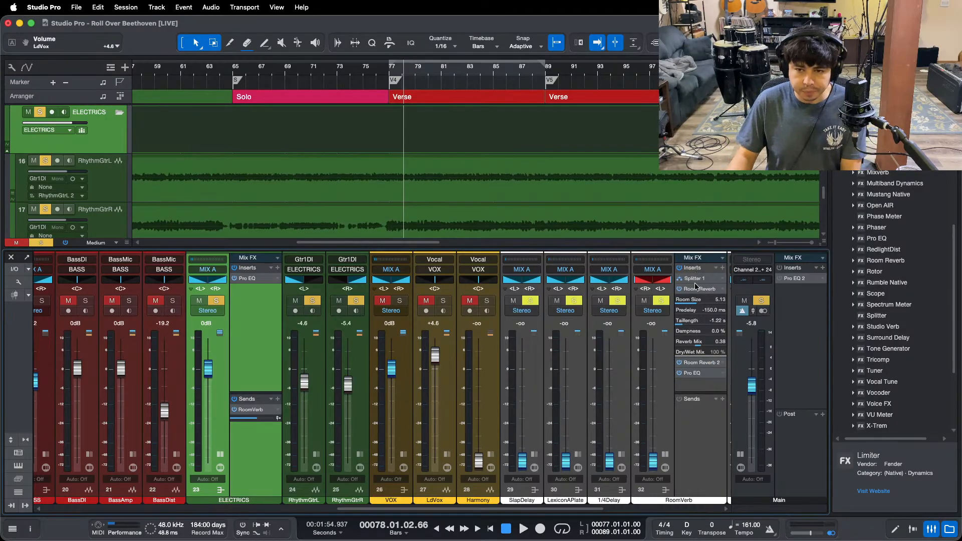
{"action": "double_click", "coordinate": [697, 289]}
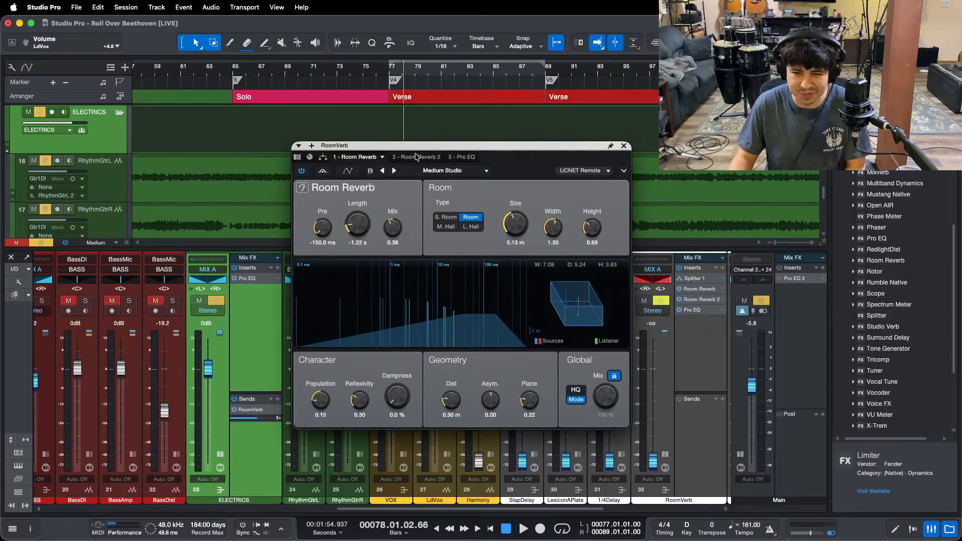
{"action": "left_click", "coordinate": [323, 160]}
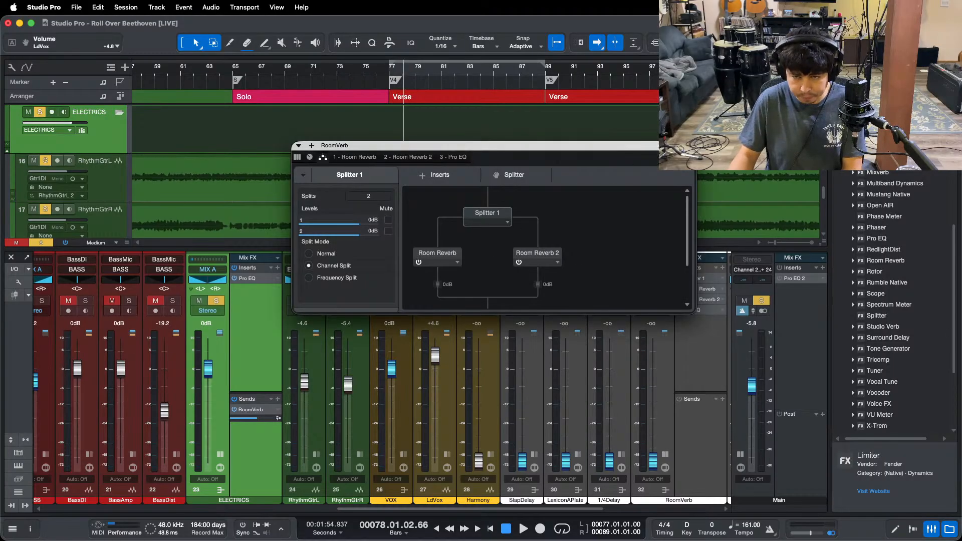
{"action": "left_click", "coordinate": [689, 325]}
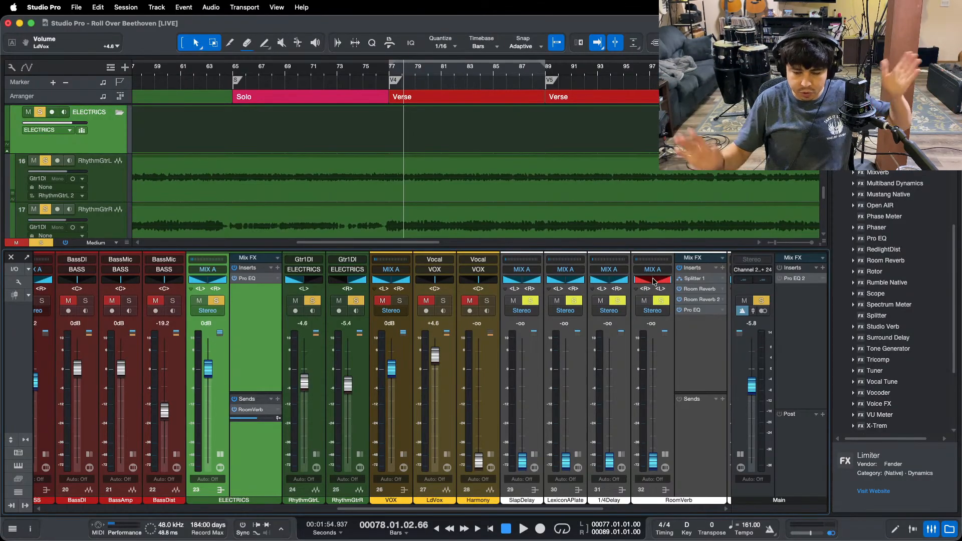
Step: Raise the RoomVerb channel volume to -3.3 dB while playing the soloed electric guitars in the verse and intro
{"action": "key", "text": "KP_1"}
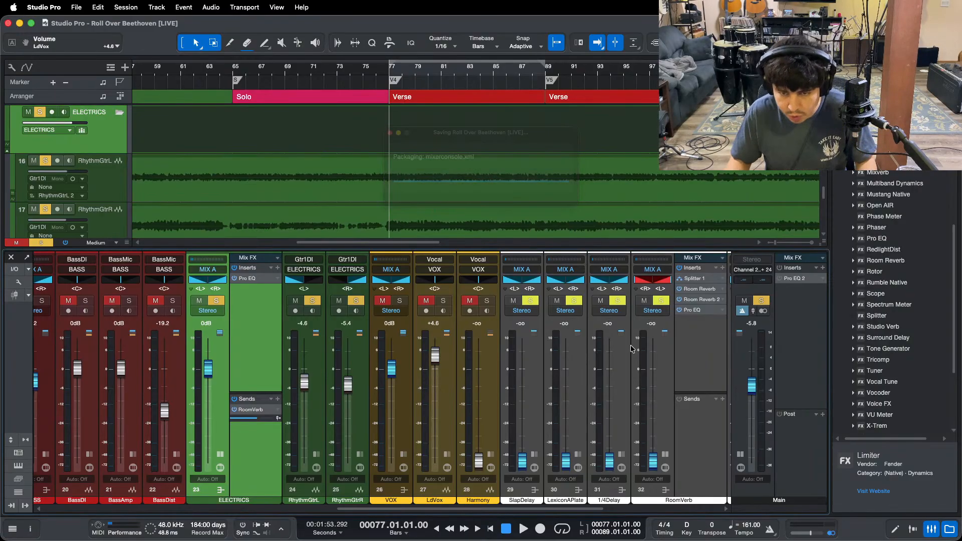
{"action": "key", "text": "space"}
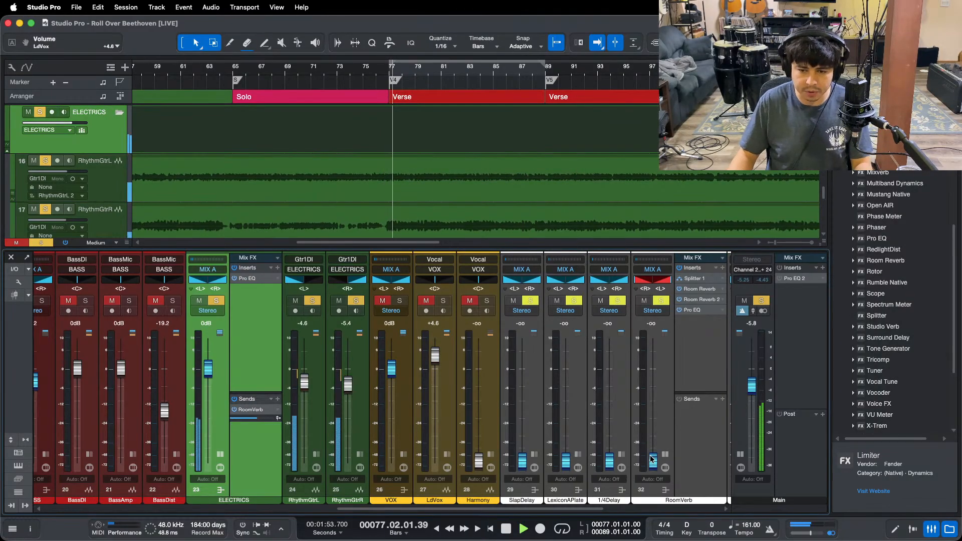
{"action": "left_click_drag", "start_coordinate": [653, 460], "coordinate": [655, 397]}
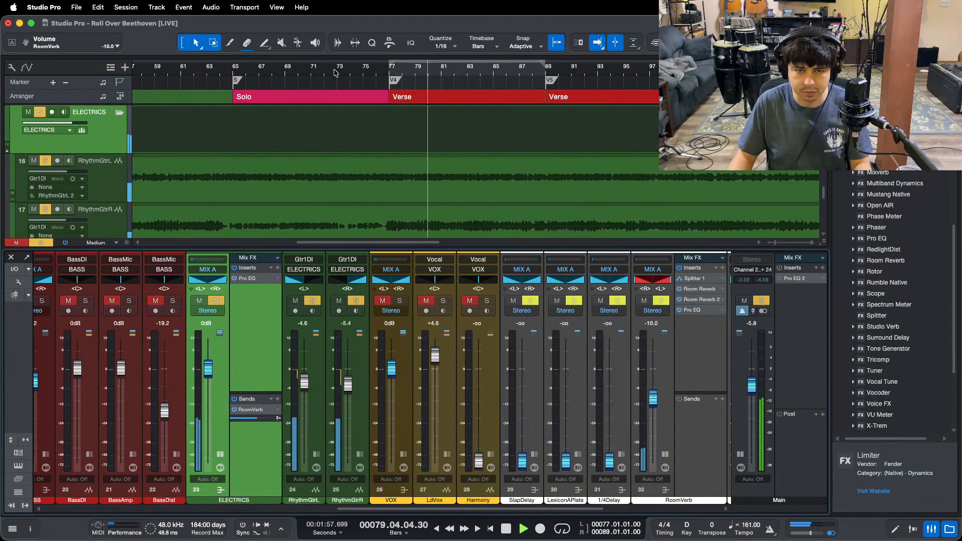
{"action": "key", "text": "z"}
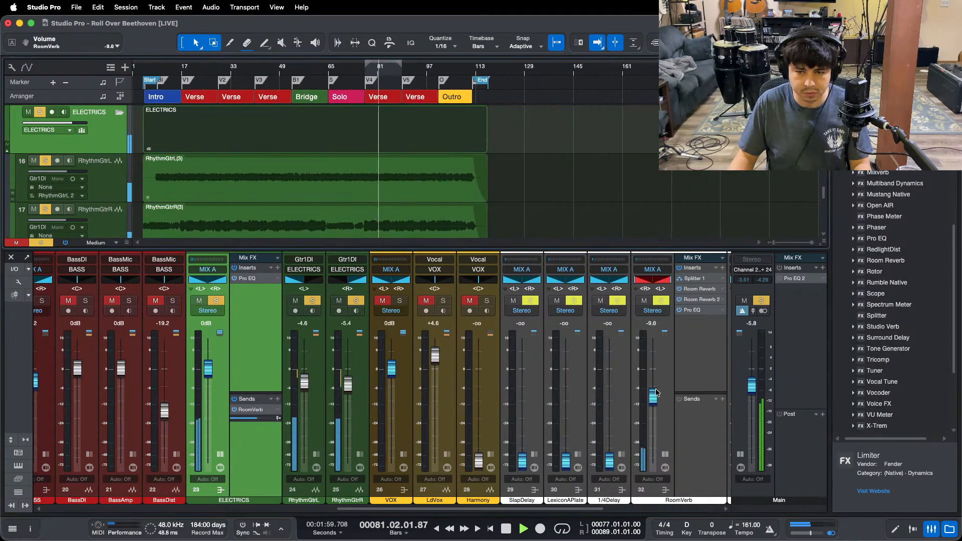
{"action": "left_click_drag", "start_coordinate": [656, 392], "coordinate": [657, 392]}
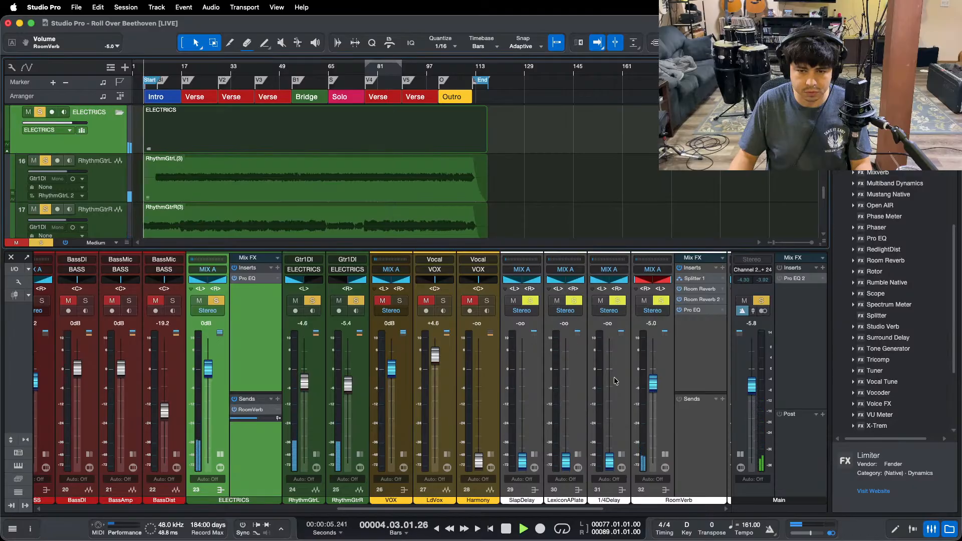
{"action": "scroll", "coordinate": [651, 380], "scroll_direction": "up", "scroll_amount": 2}
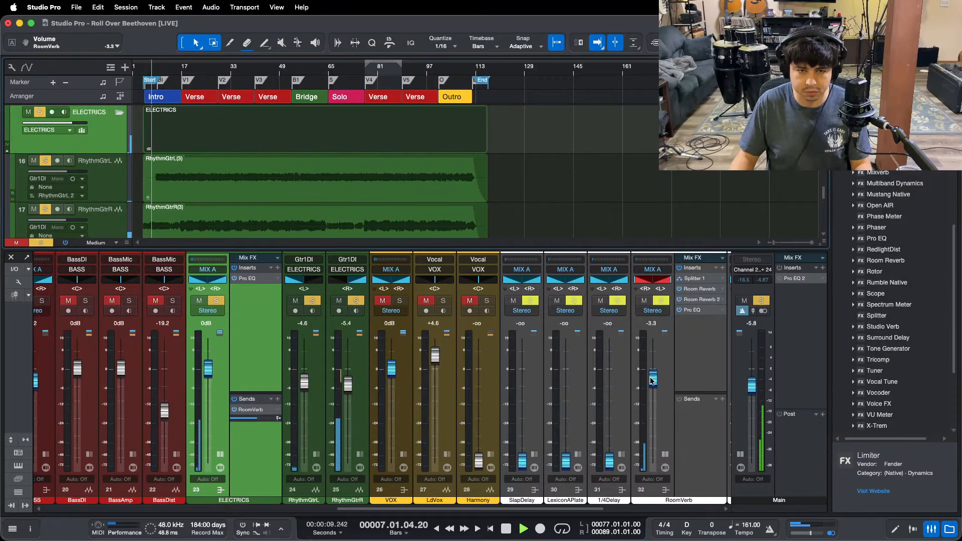
{"action": "scroll", "coordinate": [161, 70], "scroll_direction": "up", "scroll_amount": 2}
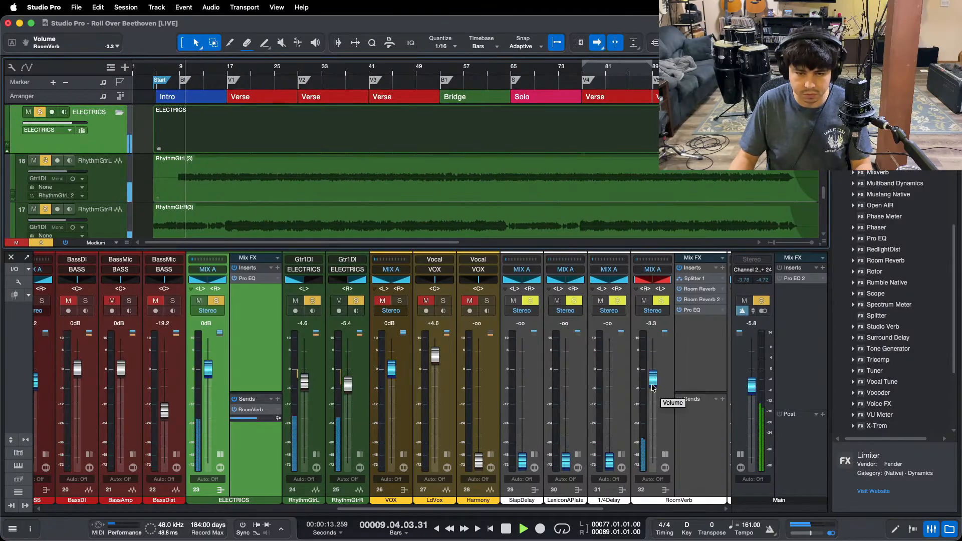
Step: Take ELECTRICS out of solo, play from the first verse at bar 17, and mute VOX, LdVox and Harmony
{"action": "key", "text": "s"}
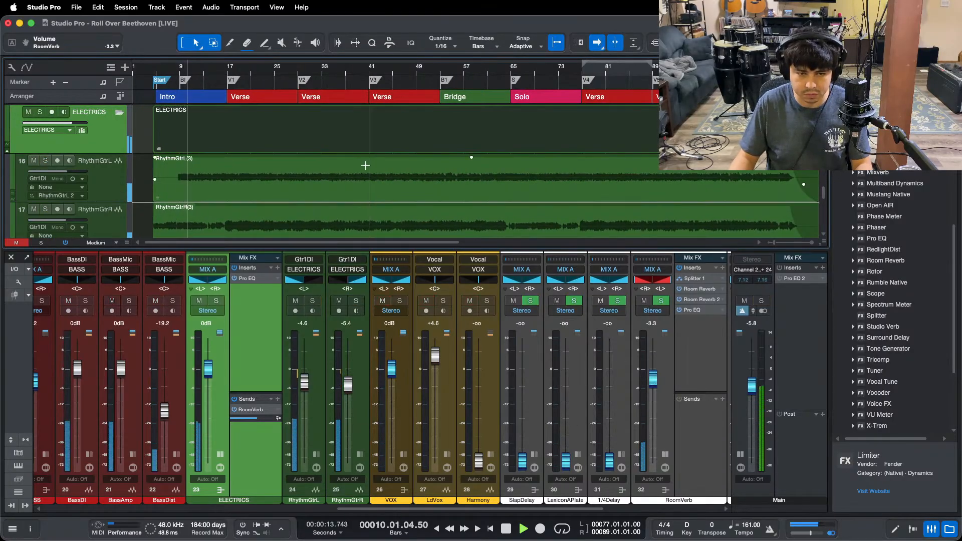
{"action": "left_click", "coordinate": [228, 75]}
{"action": "left_click_drag", "start_coordinate": [389, 301], "coordinate": [469, 301]}
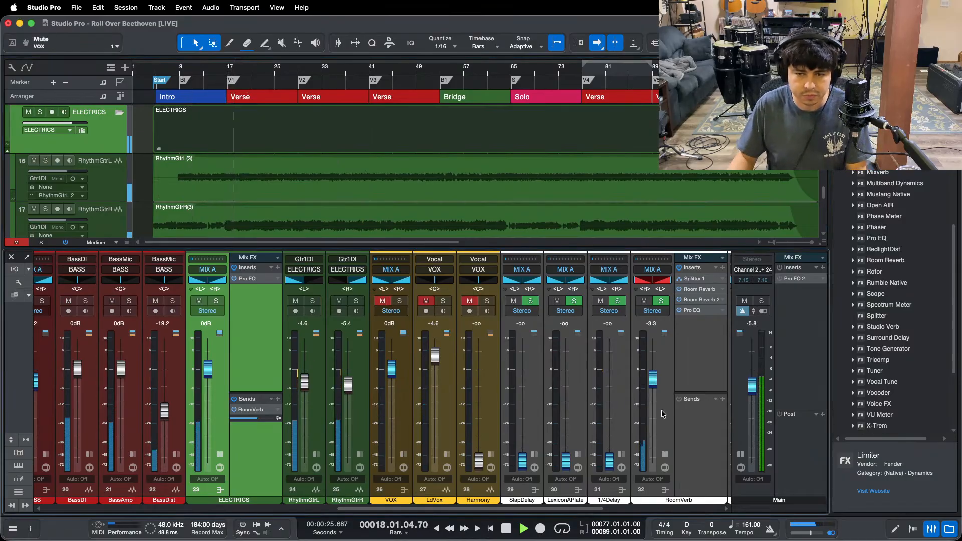
Step: Check the room reverb with its mute, set the RoomVerb volume to -2.5 dB, and replay from the intro
{"action": "left_click", "coordinate": [645, 300]}
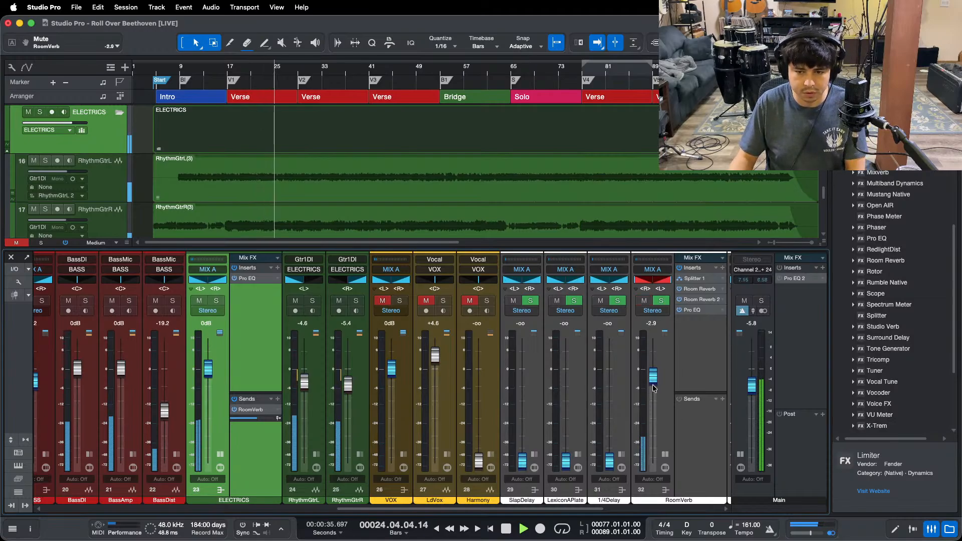
{"action": "left_click_drag", "start_coordinate": [654, 388], "coordinate": [654, 386]}
{"action": "left_click", "coordinate": [156, 72]}
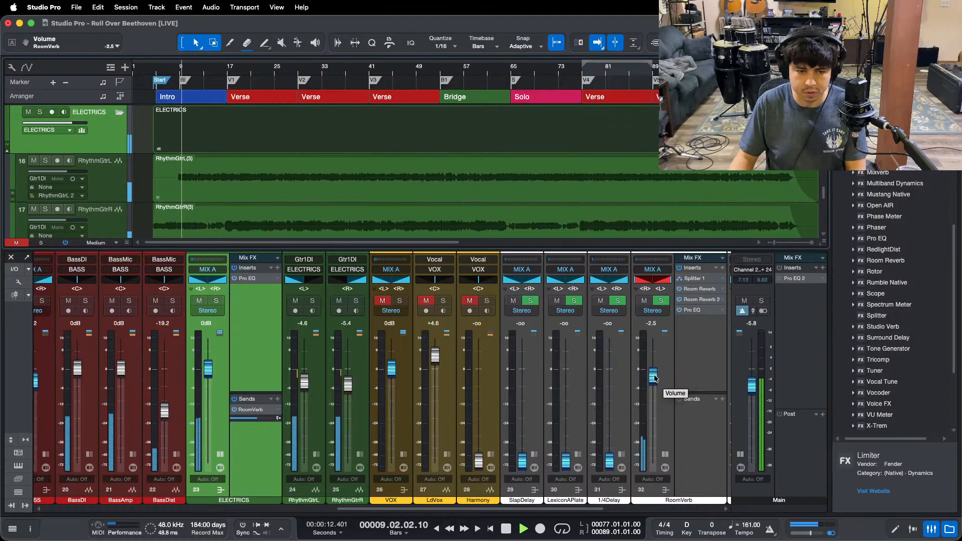
Step: Select RhythmGtrL and RhythmGtrR, raise the RoomVerb channel volume to -2.1 dB during playback, and save the session
{"action": "left_click", "coordinate": [315, 354]}
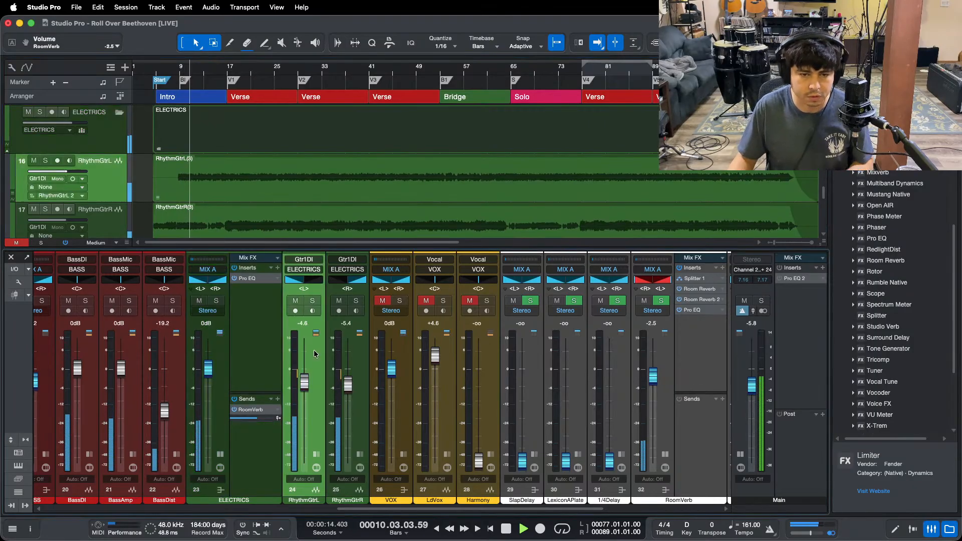
{"action": "left_click", "coordinate": [359, 359], "text": "shift"}
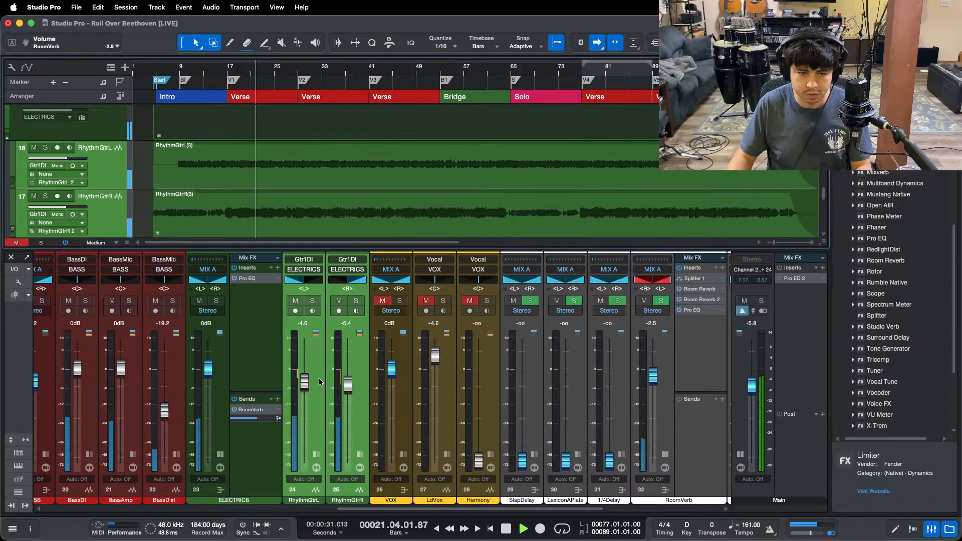
{"action": "left_click_drag", "start_coordinate": [653, 375], "coordinate": [653, 371]}
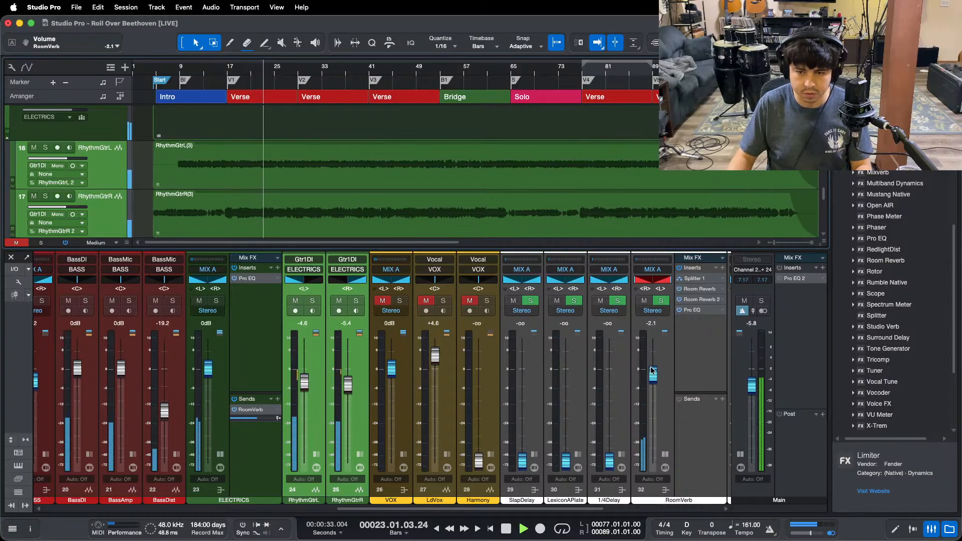
{"action": "key", "text": "super+s"}
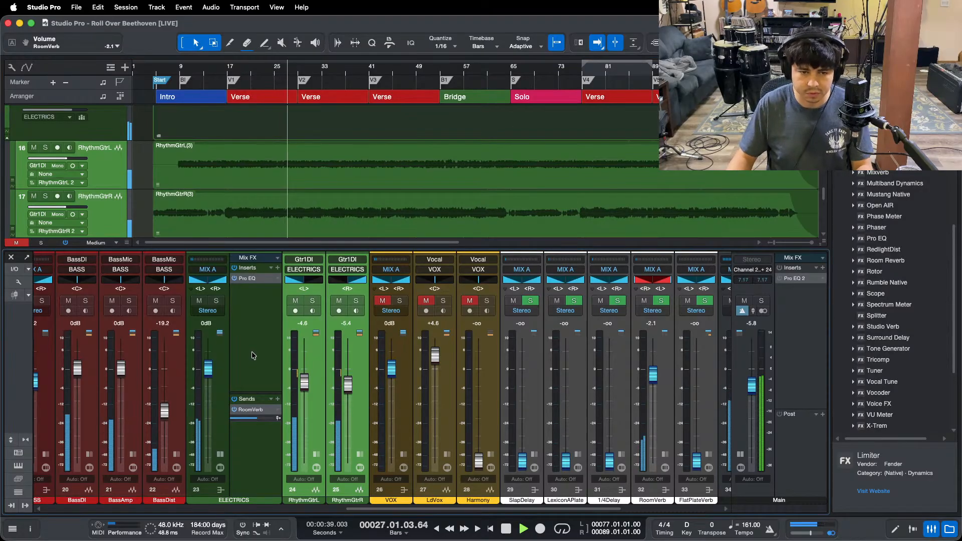
Step: Insert Mixtool after Multiband Dynamics on RhythmGtrR and set its gain to 6.24 dB while playing the Solo section
{"action": "left_click", "coordinate": [511, 80]}
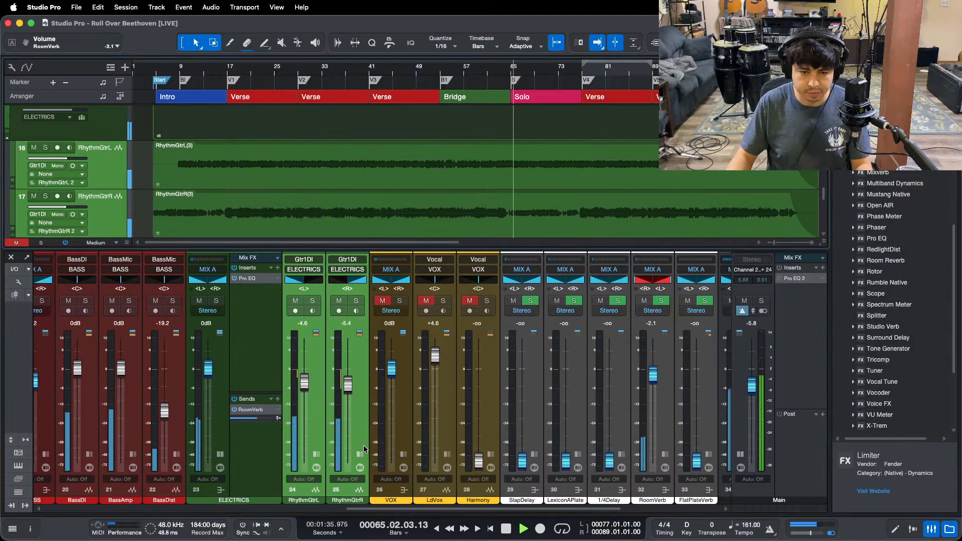
{"action": "left_click", "coordinate": [364, 449]}
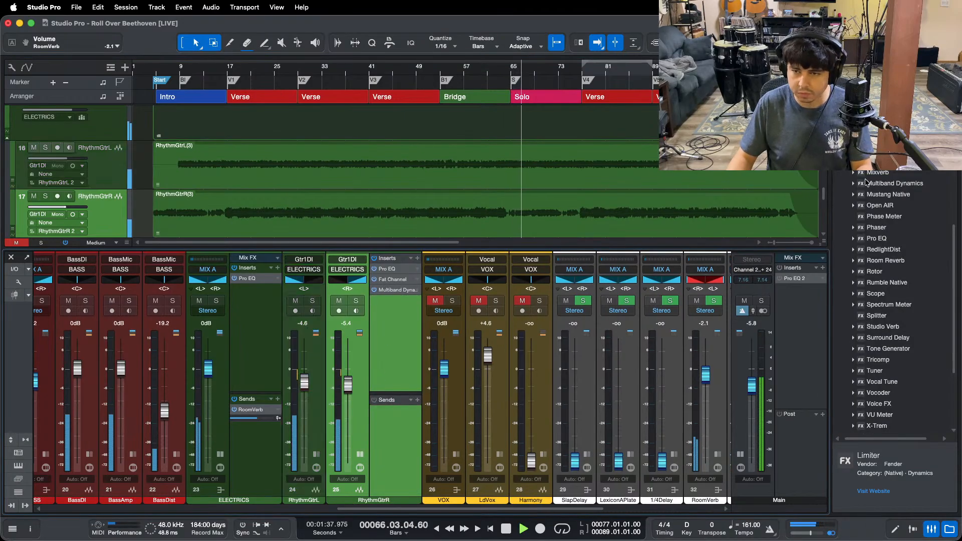
{"action": "left_click_drag", "start_coordinate": [874, 162], "coordinate": [396, 300]}
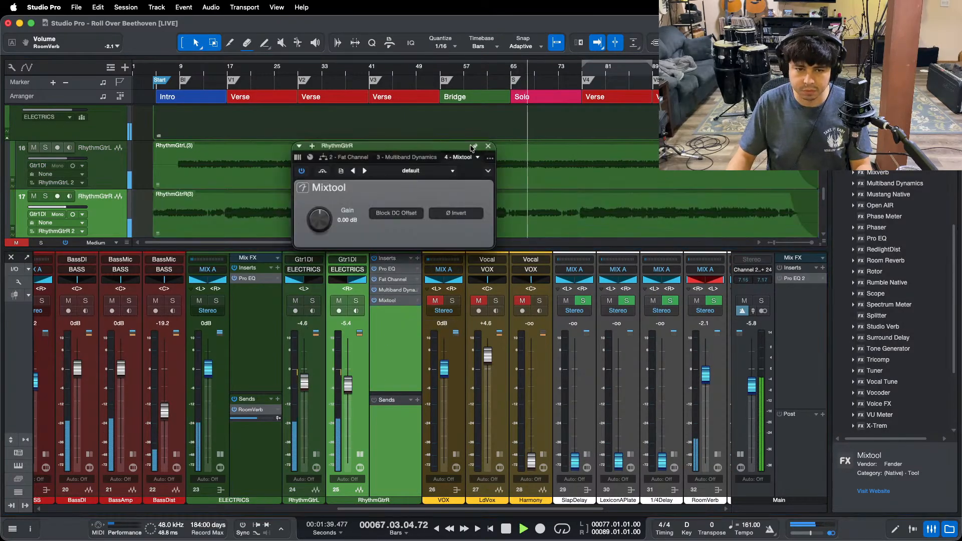
{"action": "left_click", "coordinate": [514, 80]}
{"action": "left_click_drag", "start_coordinate": [319, 227], "coordinate": [319, 223]}
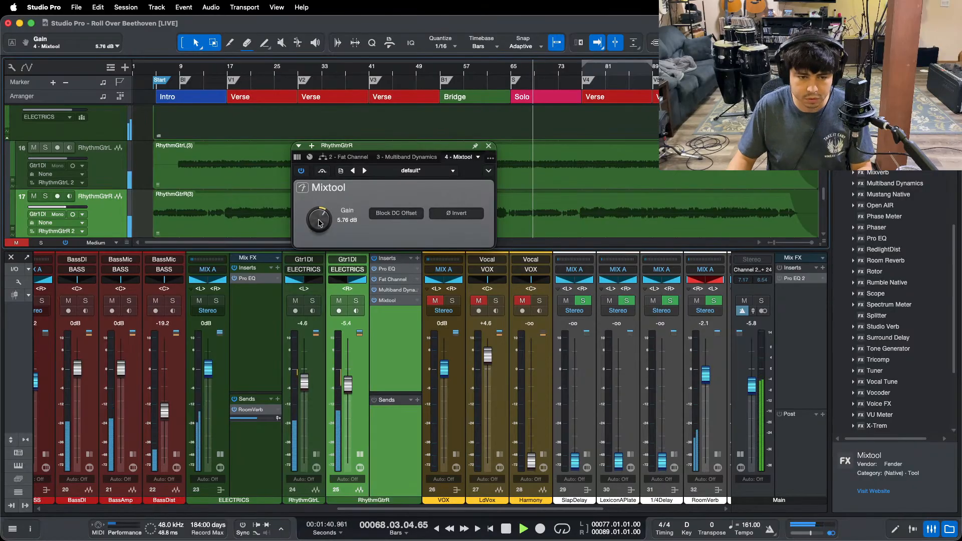
{"action": "left_click_drag", "start_coordinate": [319, 223], "coordinate": [319, 223]}
{"action": "scroll", "coordinate": [319, 223], "scroll_direction": "up", "scroll_amount": 1}
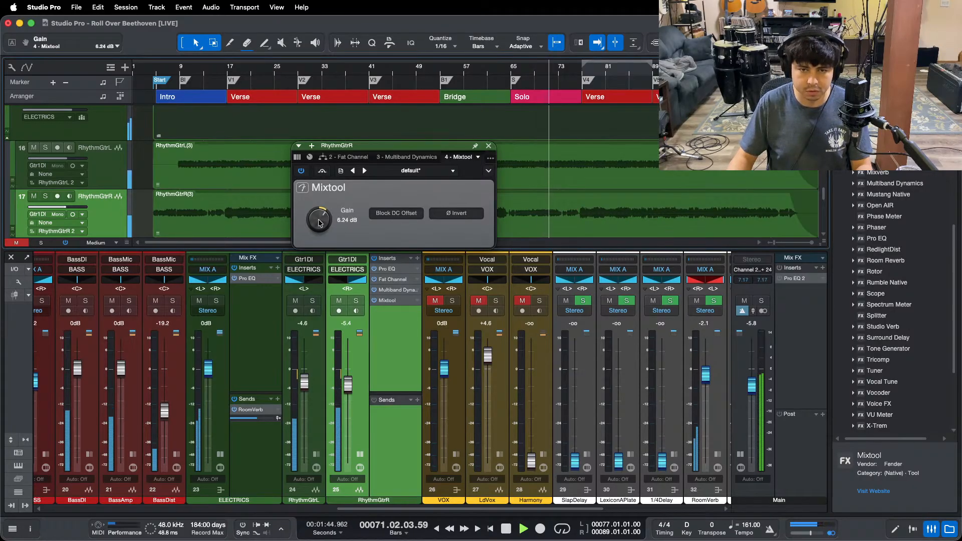
Step: Bypass Mixtool on RhythmGtrR, show its Bypass automation lane on the track, and stop playback
{"action": "left_click", "coordinate": [322, 171]}
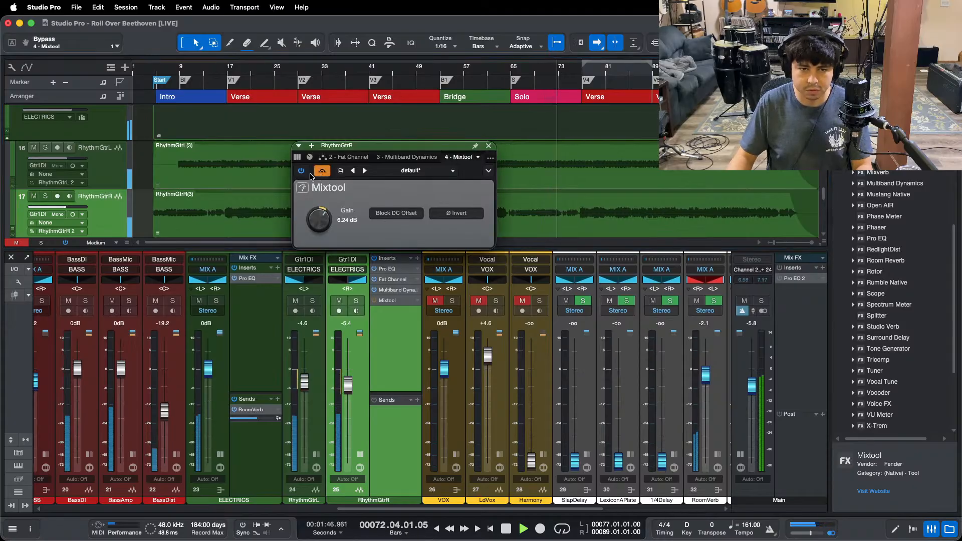
{"action": "key", "text": "a"}
{"action": "key", "text": "space"}
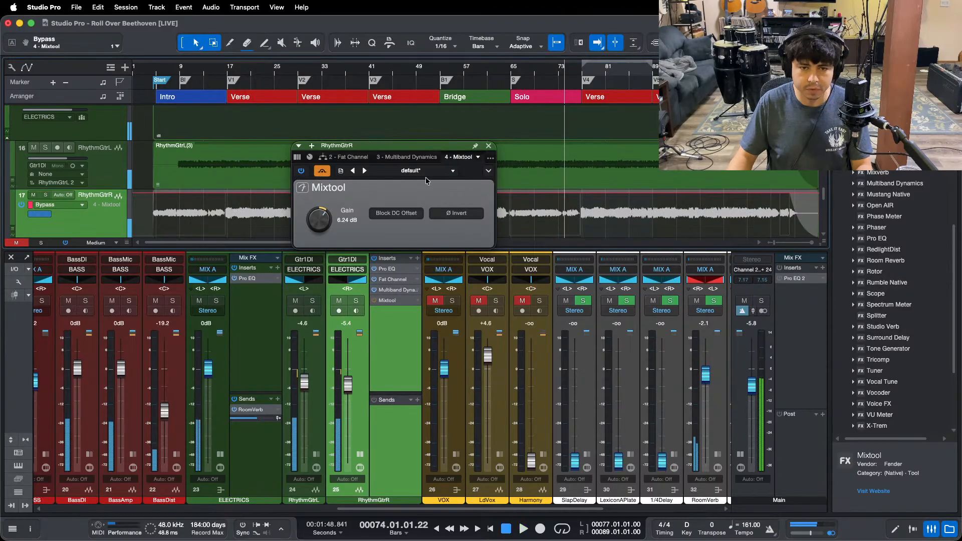
{"action": "left_click_drag", "start_coordinate": [402, 146], "coordinate": [527, 276]}
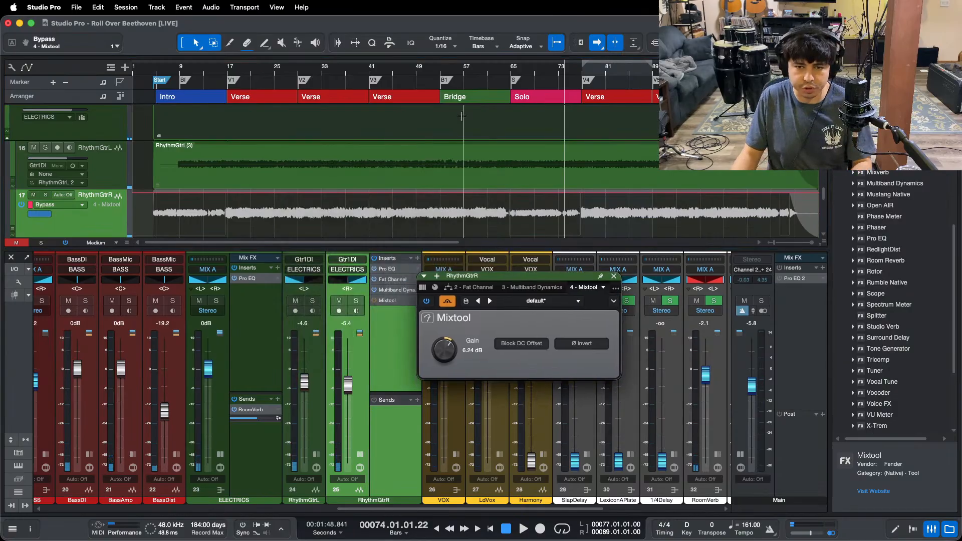
Step: Automate the RhythmGtrR Mixtool bypass to off across the Solo, from bar 64 beat 4 to just before bar 77
{"action": "left_click_drag", "start_coordinate": [510, 71], "coordinate": [517, 71]}
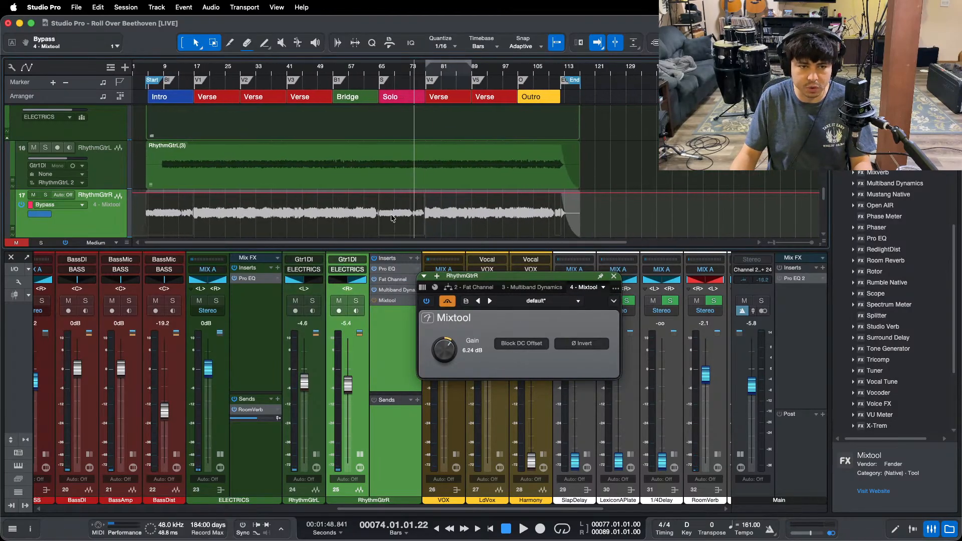
{"action": "left_click_drag", "start_coordinate": [382, 73], "coordinate": [413, 212]}
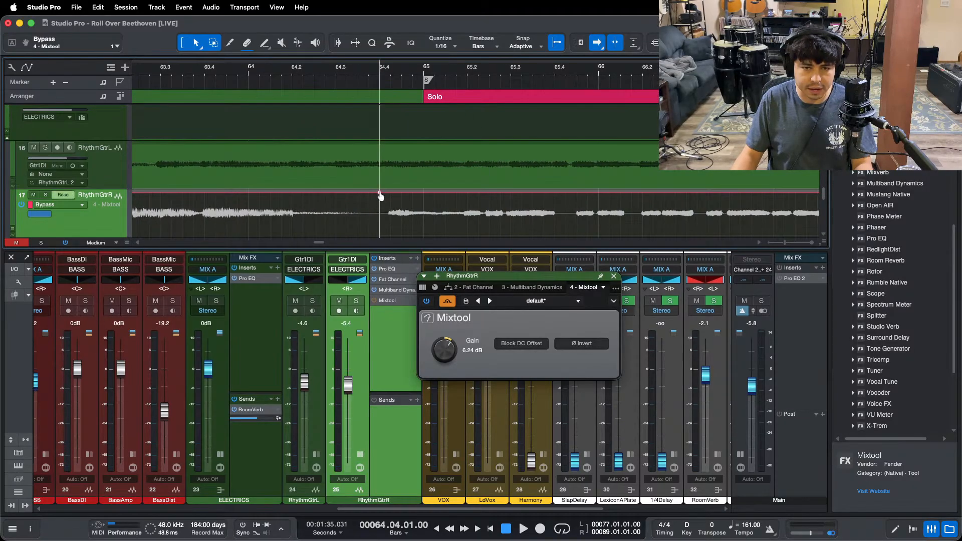
{"action": "key", "text": "space"}
{"action": "left_click_drag", "start_coordinate": [500, 86], "coordinate": [392, 119]}
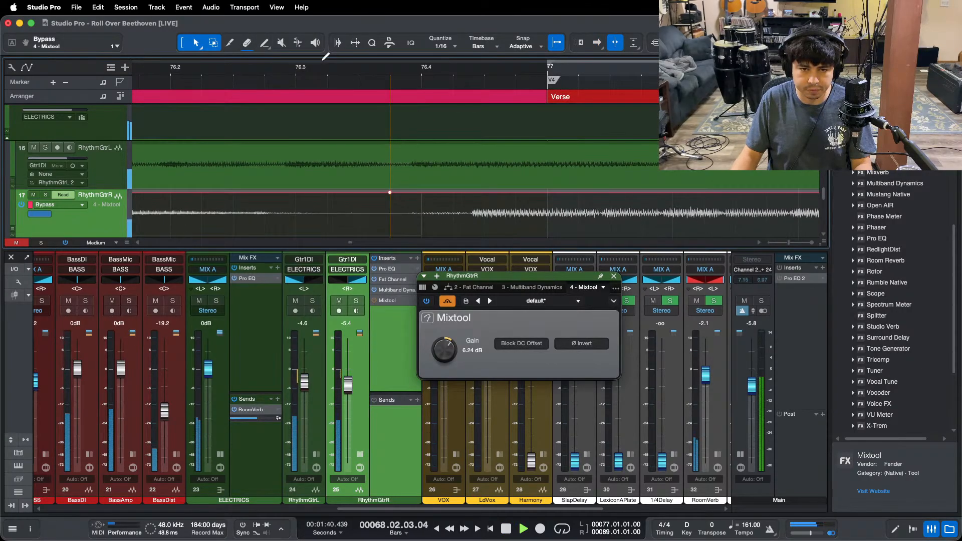
{"action": "left_click_drag", "start_coordinate": [333, 72], "coordinate": [401, 36]}
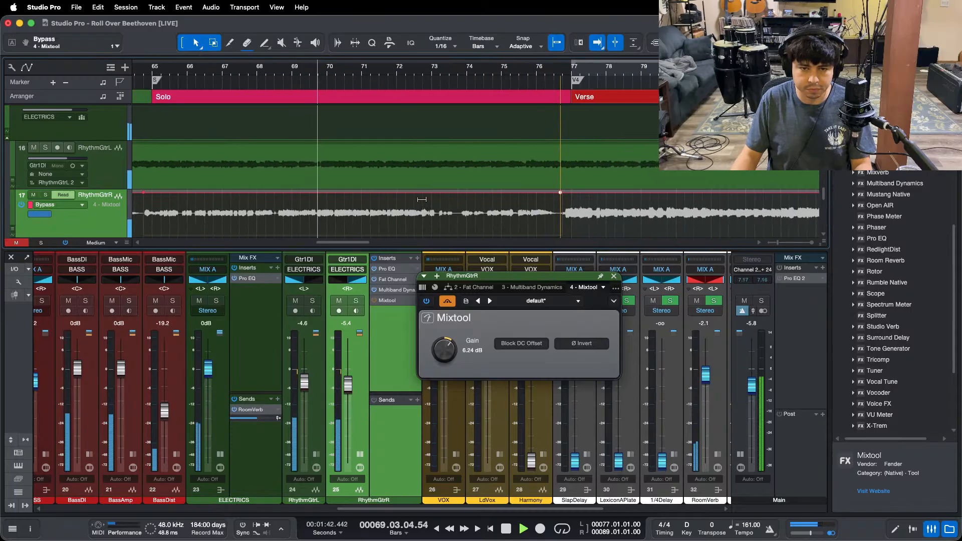
{"action": "left_click_drag", "start_coordinate": [424, 192], "coordinate": [424, 242]}
Step: Play from around bar 63 to audition the RhythmGtrR boost going from the Bridge into the Solo
{"action": "key", "text": "f"}
{"action": "left_click_drag", "start_coordinate": [402, 82], "coordinate": [403, 74]}
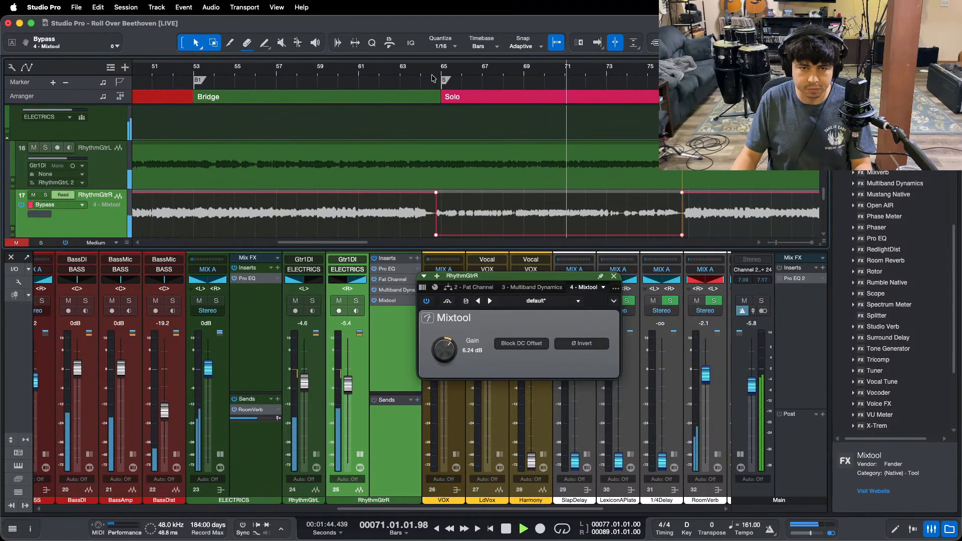
{"action": "left_click", "coordinate": [403, 74]}
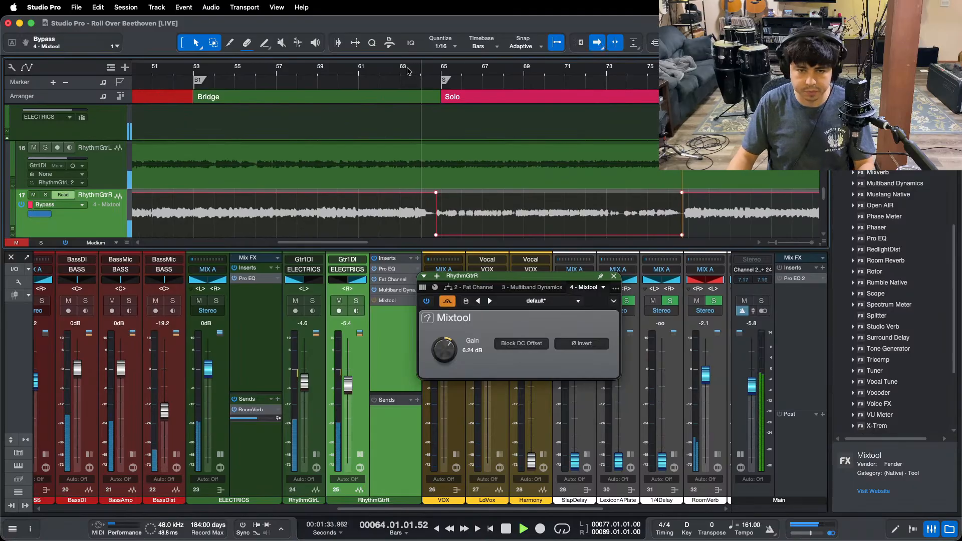
{"action": "key", "text": "f"}
{"action": "key", "text": "z"}
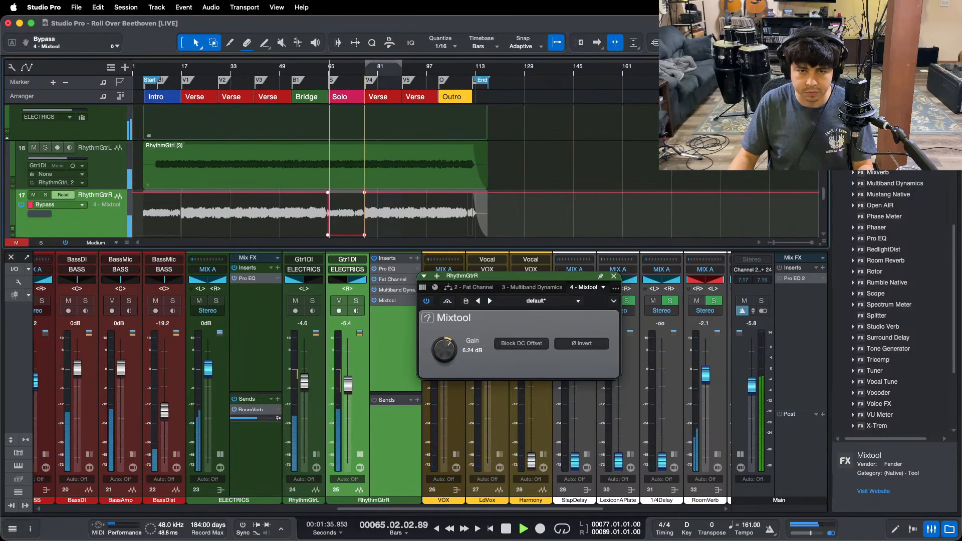
Step: Automate the RhythmGtrR Mixtool bypass to off through the Intro, with the change point just before Verse 1 at bar 17
{"action": "key", "text": "e"}
{"action": "key", "text": "e"}
{"action": "key", "text": "e"}
{"action": "key", "text": "e"}
{"action": "key", "text": "e"}
{"action": "key", "text": "e"}
{"action": "key", "text": "e"}
{"action": "key", "text": "e"}
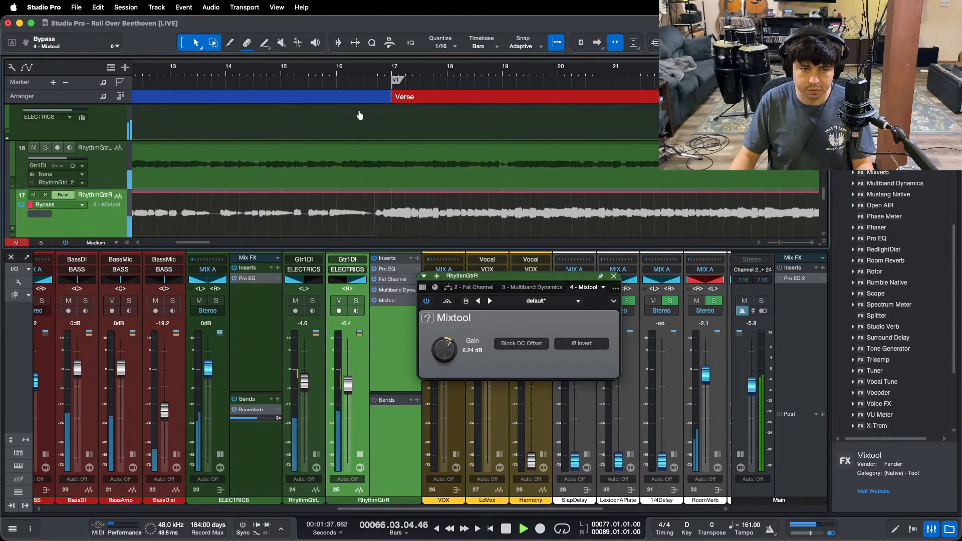
{"action": "key", "text": "e"}
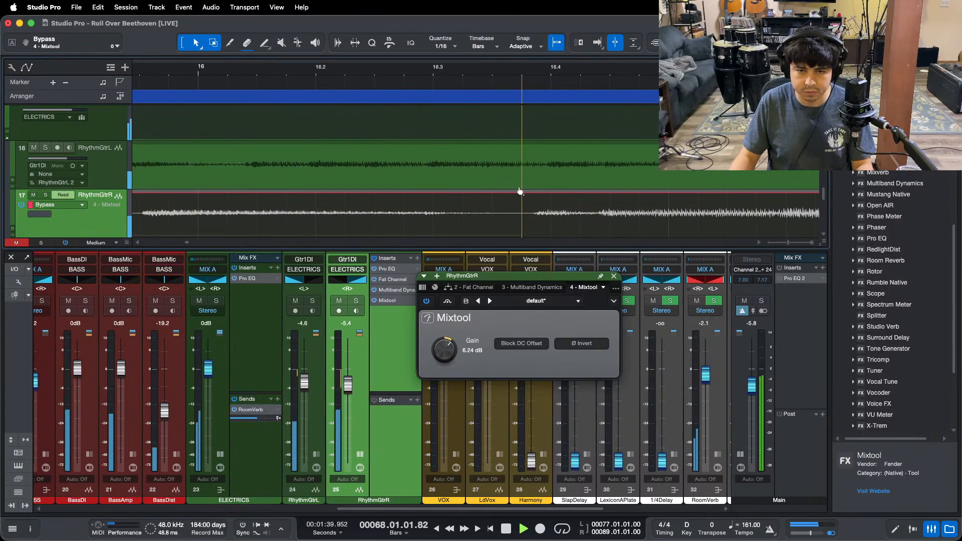
{"action": "key", "text": "w"}
{"action": "key", "text": "w"}
{"action": "key", "text": "w"}
{"action": "key", "text": "w"}
{"action": "key", "text": "w"}
{"action": "key", "text": "w"}
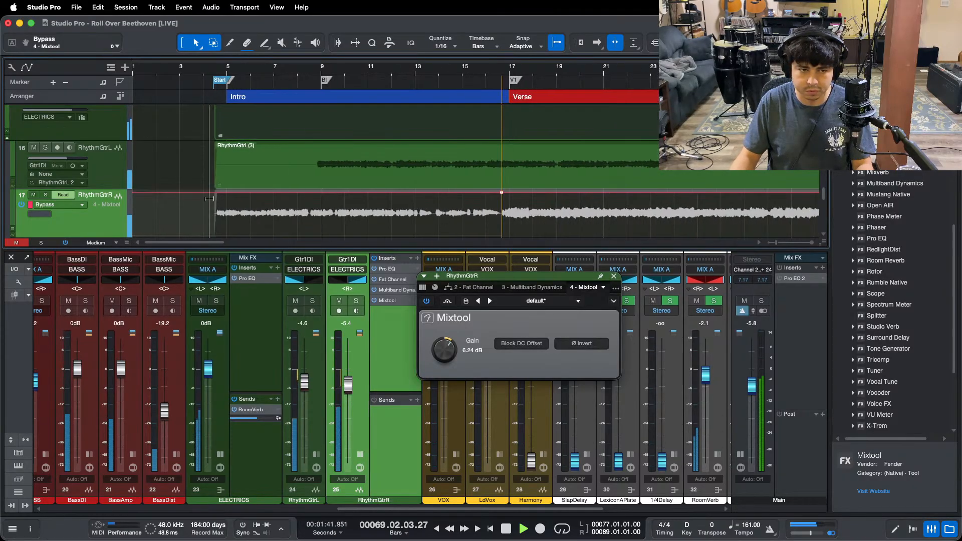
{"action": "left_click", "coordinate": [231, 226]}
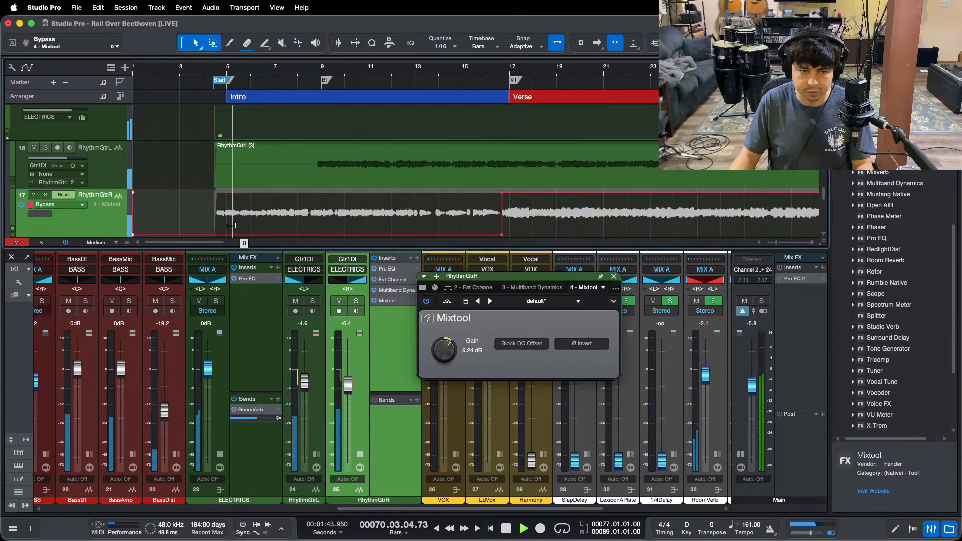
Step: Play the Intro from before its start, close Mixtool, and raise the RoomVerb channel volume to -1.7 dB
{"action": "left_click", "coordinate": [208, 75]}
{"action": "key", "text": "f"}
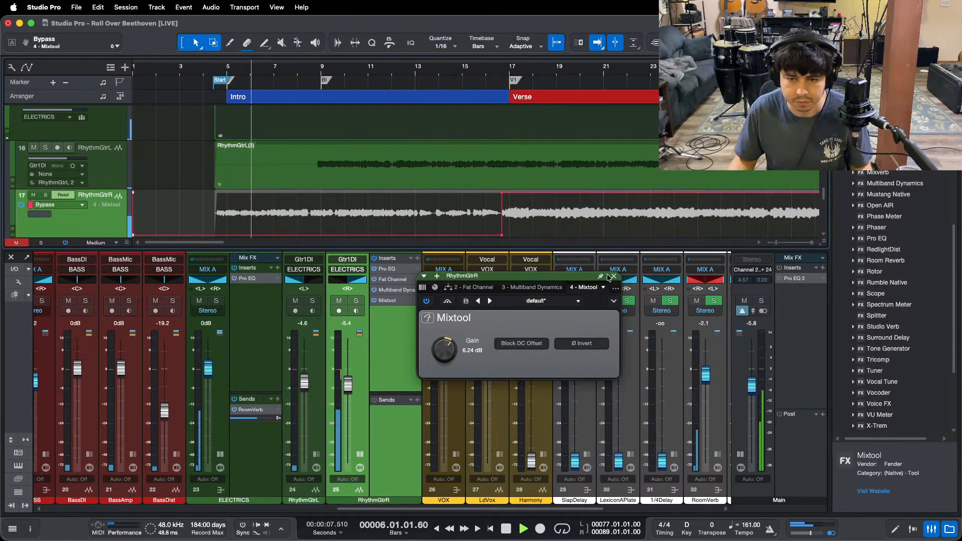
{"action": "key", "text": "super+w"}
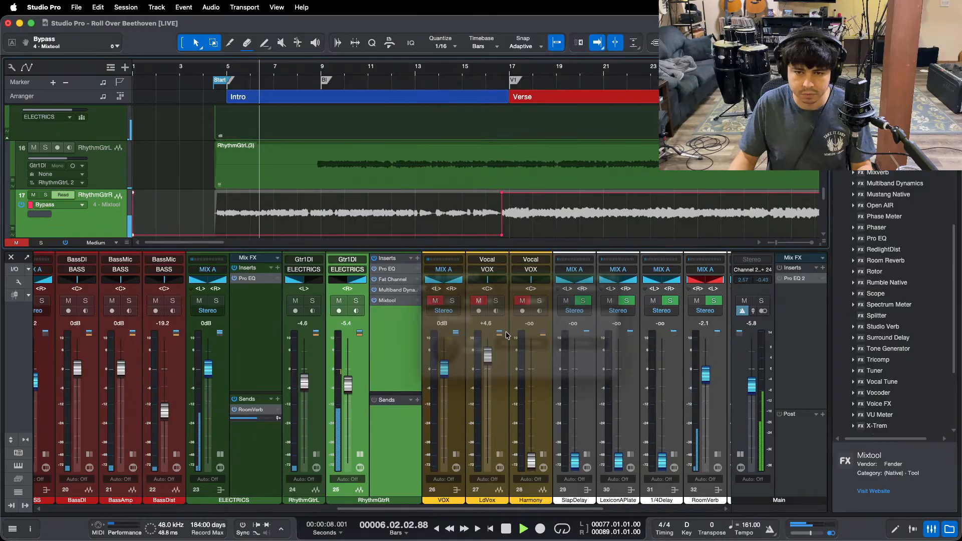
{"action": "left_click", "coordinate": [359, 454]}
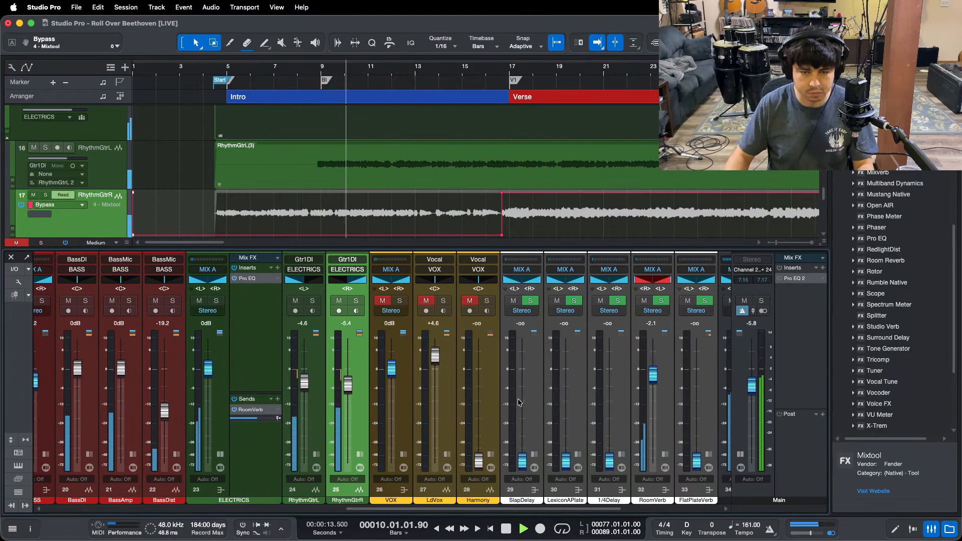
{"action": "left_click_drag", "start_coordinate": [652, 375], "coordinate": [652, 373]}
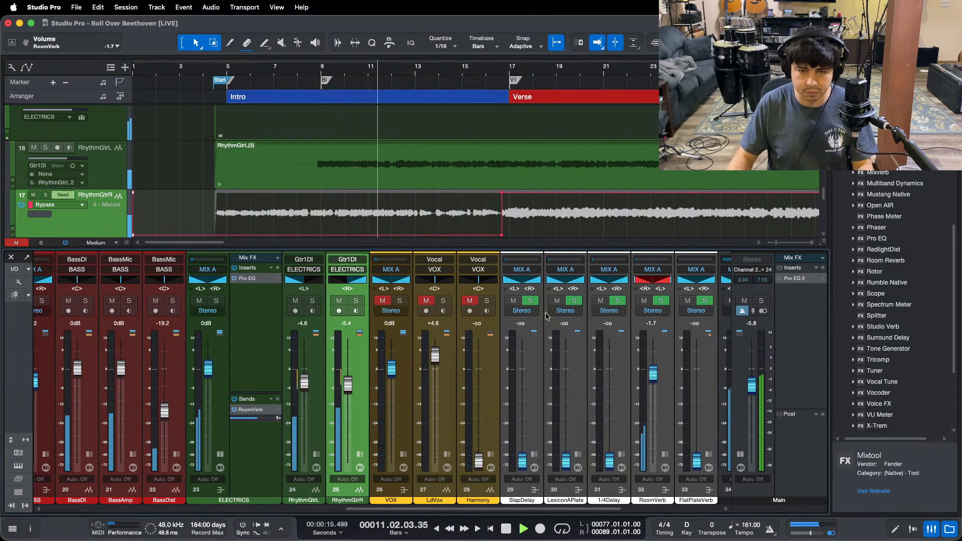
{"action": "key", "text": "shift+f"}
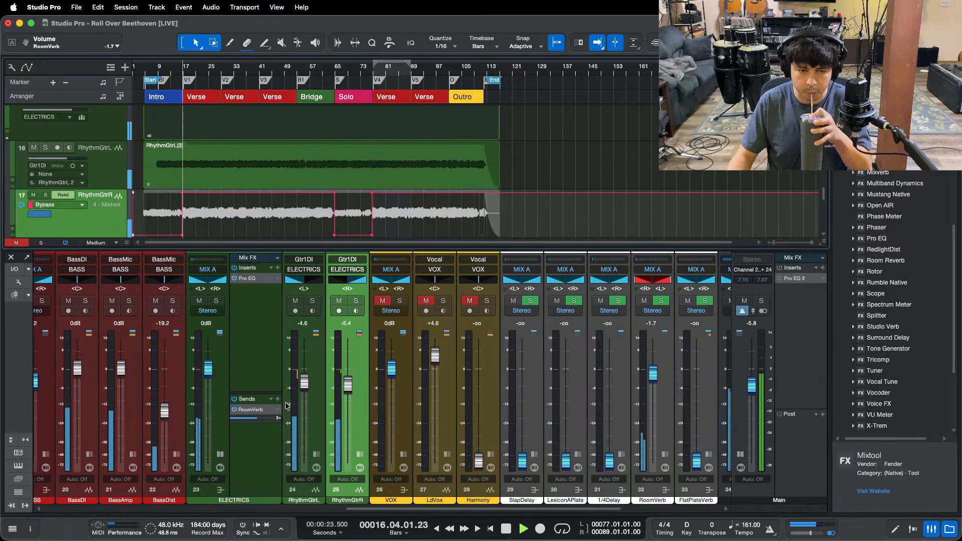
Step: Collapse the ELECTRICS channel, unmute VOX and its vocal tracks, and listen through the verses, briefly switching to OBS
{"action": "left_click", "coordinate": [219, 455]}
{"action": "left_click", "coordinate": [330, 301]}
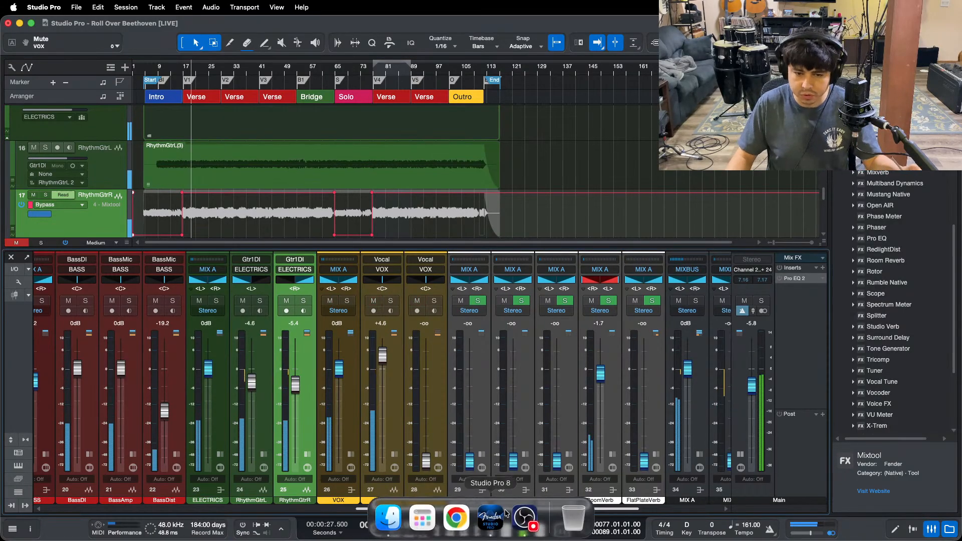
{"action": "left_click", "coordinate": [524, 525]}
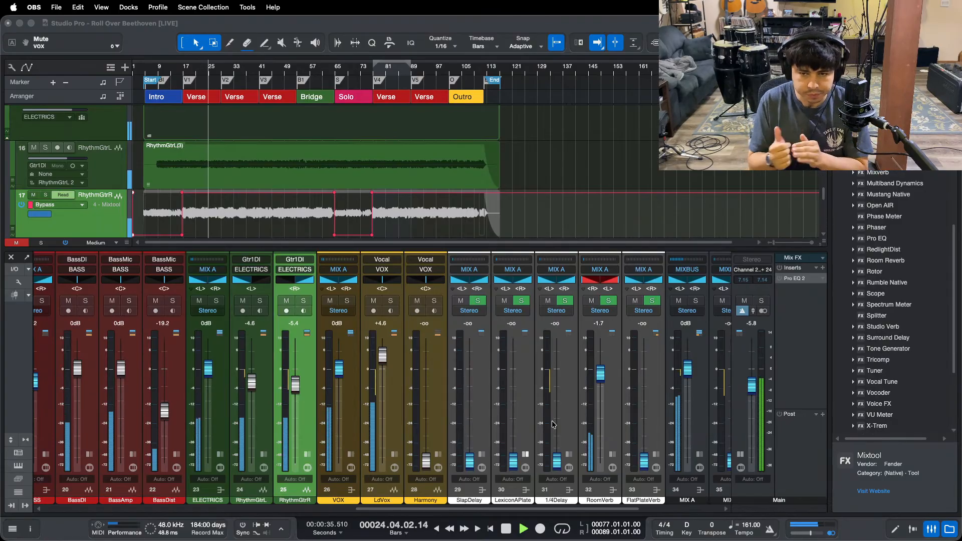
{"action": "left_click", "coordinate": [917, 493]}
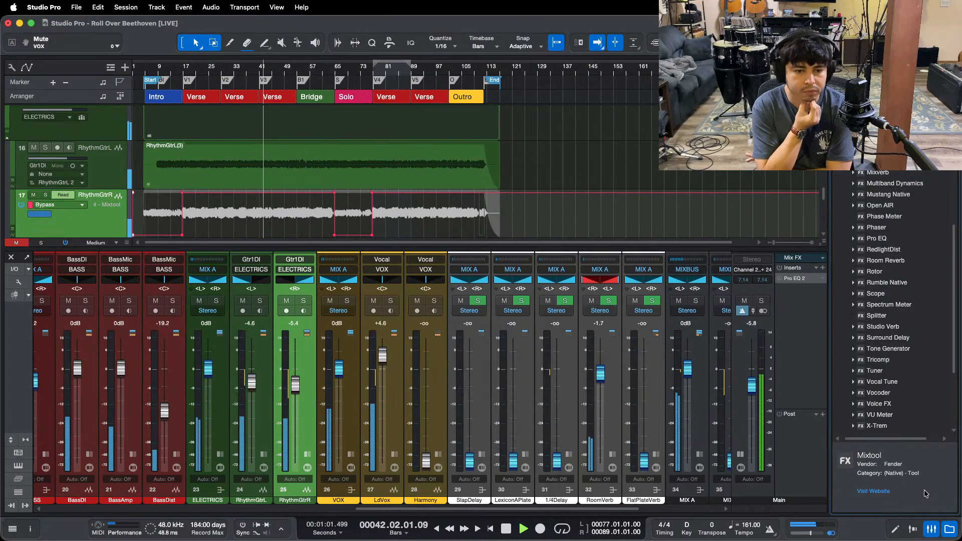
{"action": "key", "text": "space"}
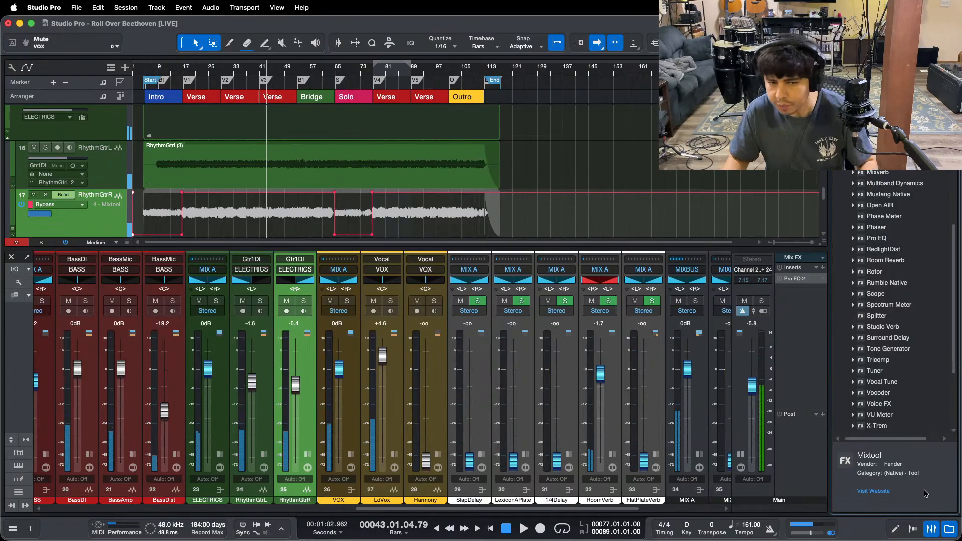
Step: Hide the mixer and look over the electric guitar, vocal and reference tracks in the arrangement
{"action": "key", "text": "F3"}
{"action": "scroll", "coordinate": [509, 195], "scroll_direction": "down", "scroll_amount": 2}
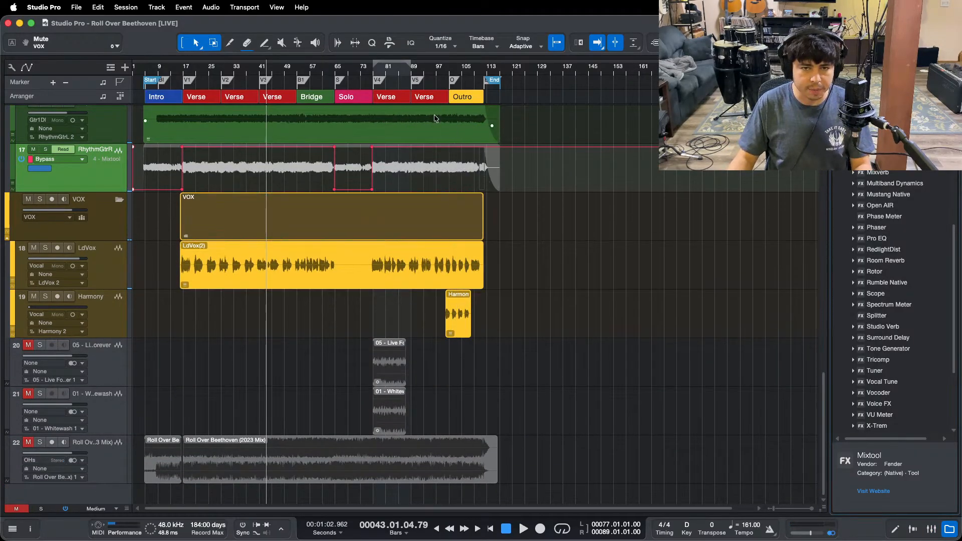
{"action": "key", "text": "e"}
{"action": "key", "text": "w"}
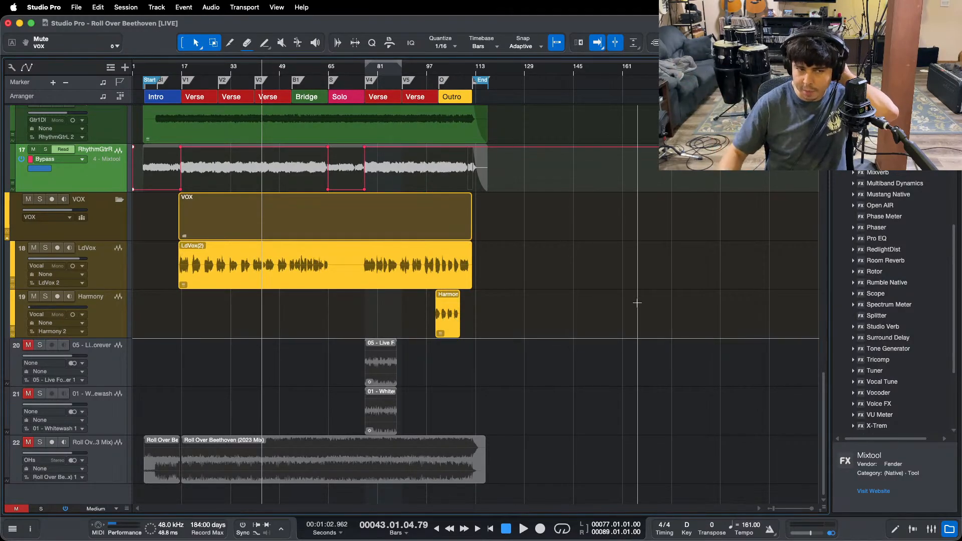
{"action": "scroll", "coordinate": [638, 303], "scroll_direction": "up", "scroll_amount": 1}
{"action": "scroll", "coordinate": [639, 305], "scroll_direction": "up", "scroll_amount": 2}
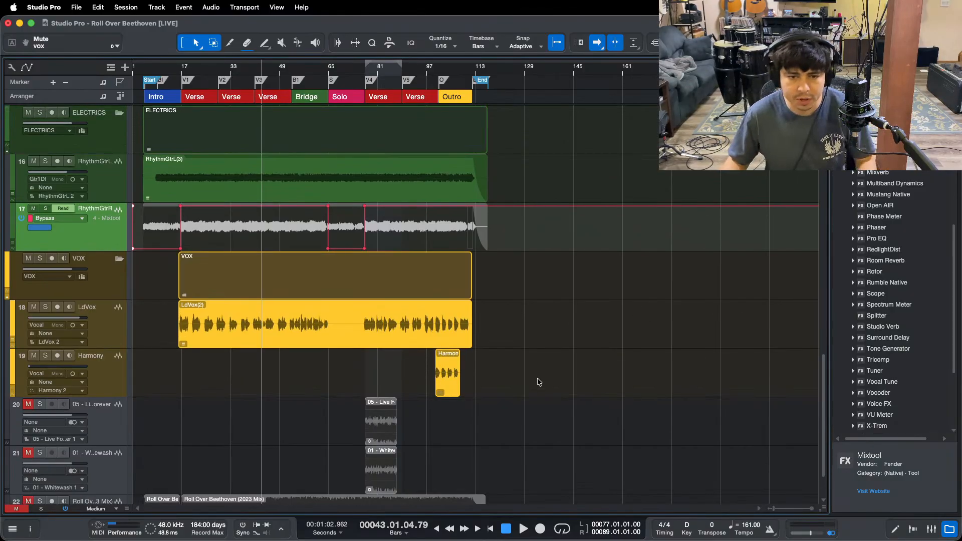
Step: Jump to the loop at the fourth Verse, zoom the arrangement to it, and shorten the loop range to bars 77–87
{"action": "scroll", "coordinate": [538, 382], "scroll_direction": "up", "scroll_amount": 20}
{"action": "scroll", "coordinate": [538, 382], "scroll_direction": "down", "scroll_amount": 6}
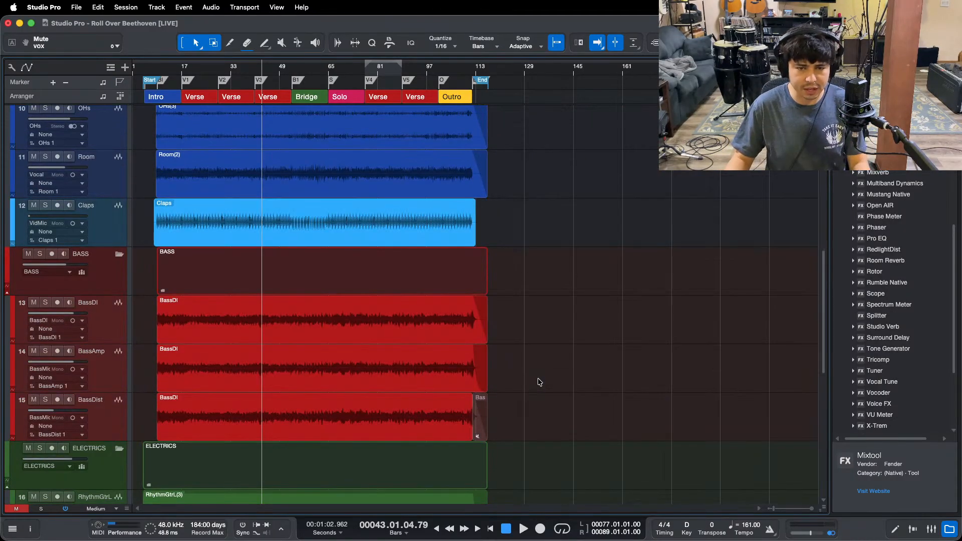
{"action": "key", "text": "KP_1"}
{"action": "key", "text": "KP_Divide"}
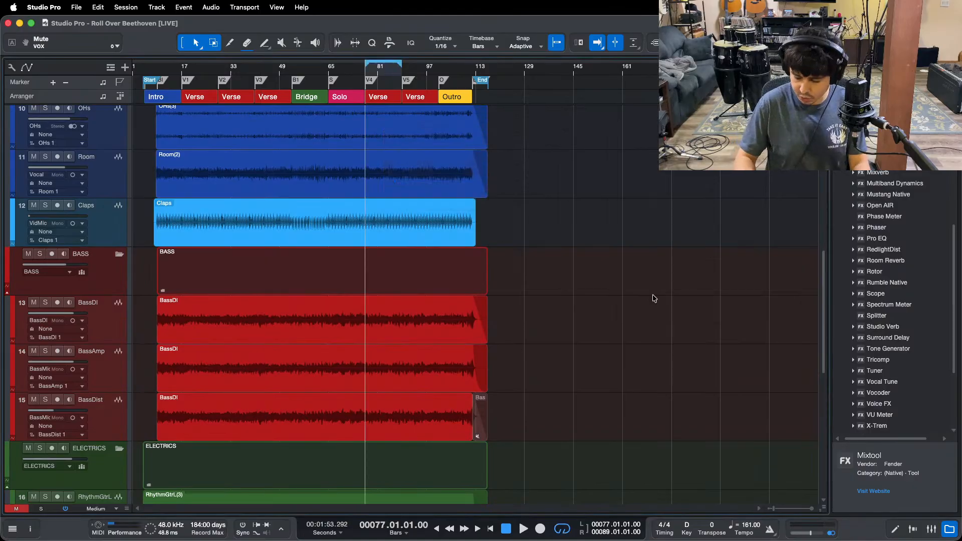
{"action": "scroll", "coordinate": [653, 299], "scroll_direction": "down", "scroll_amount": 20}
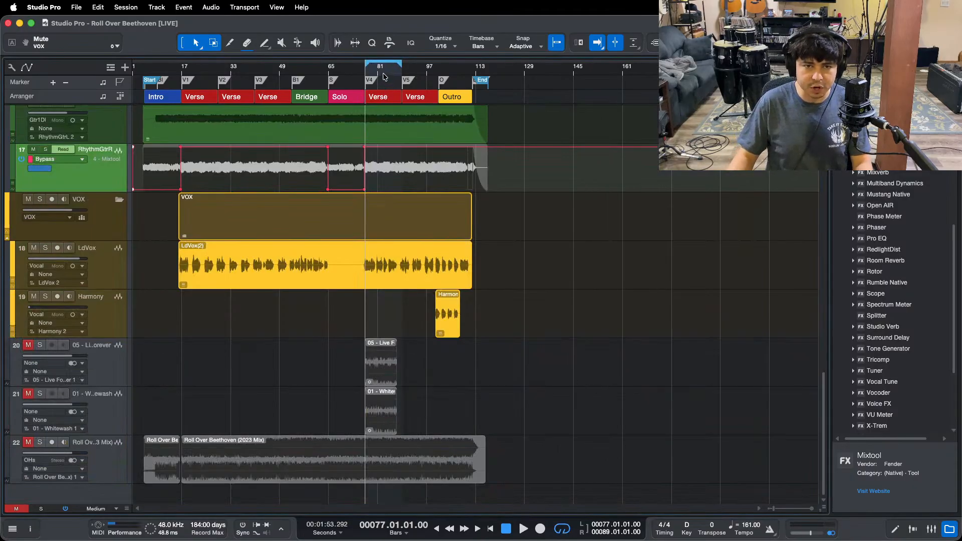
{"action": "key", "text": "shift+l"}
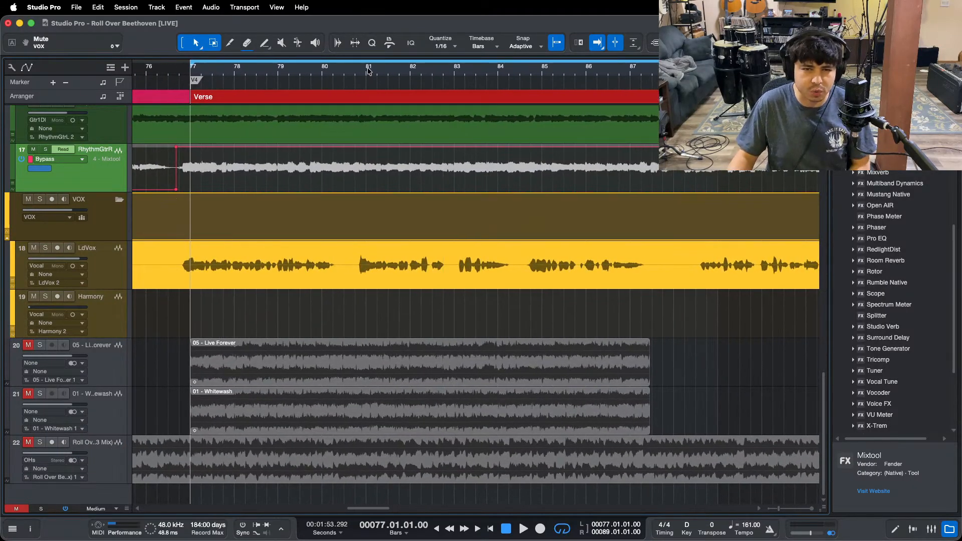
{"action": "left_click", "coordinate": [368, 68]}
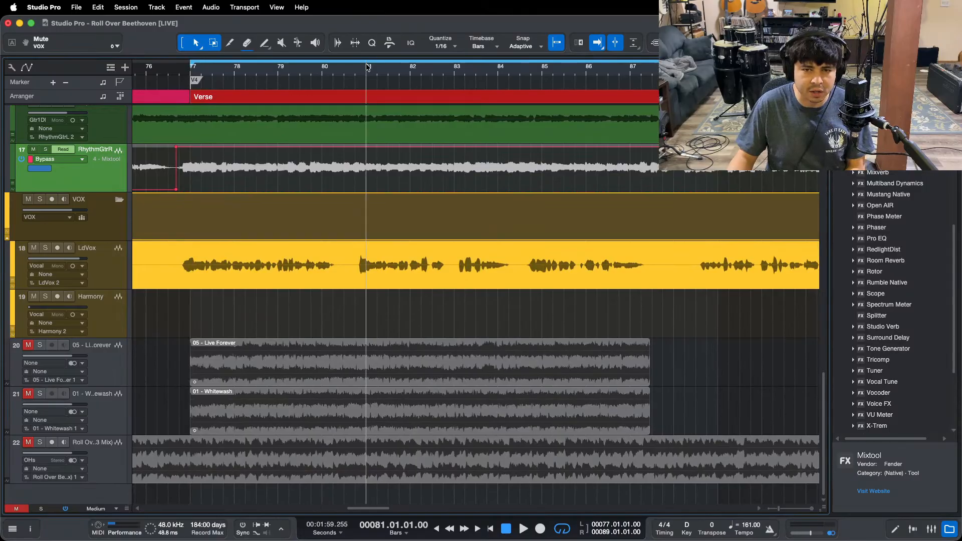
{"action": "left_click", "coordinate": [540, 67]}
{"action": "left_click_drag", "start_coordinate": [635, 57], "coordinate": [193, 149]}
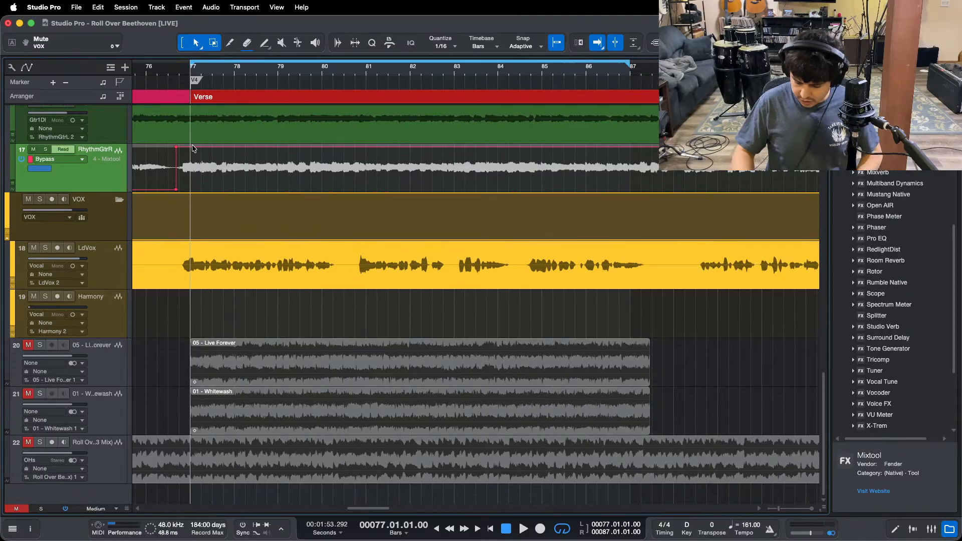
Step: Play the loop with the mixer shown and examine the filter curve of Pro EQ 2 on the Main channel
{"action": "key", "text": "space"}
{"action": "key", "text": "F3"}
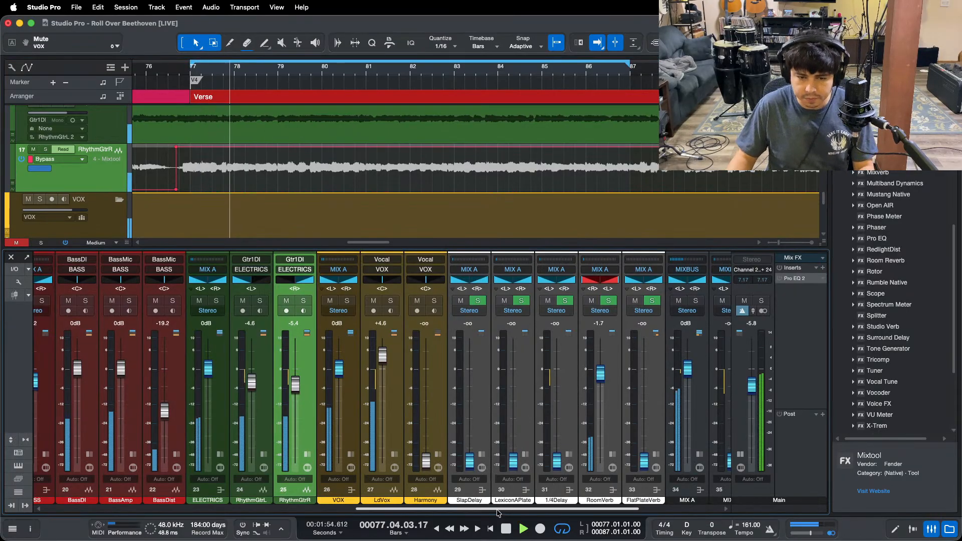
{"action": "left_click_drag", "start_coordinate": [497, 509], "coordinate": [578, 510]}
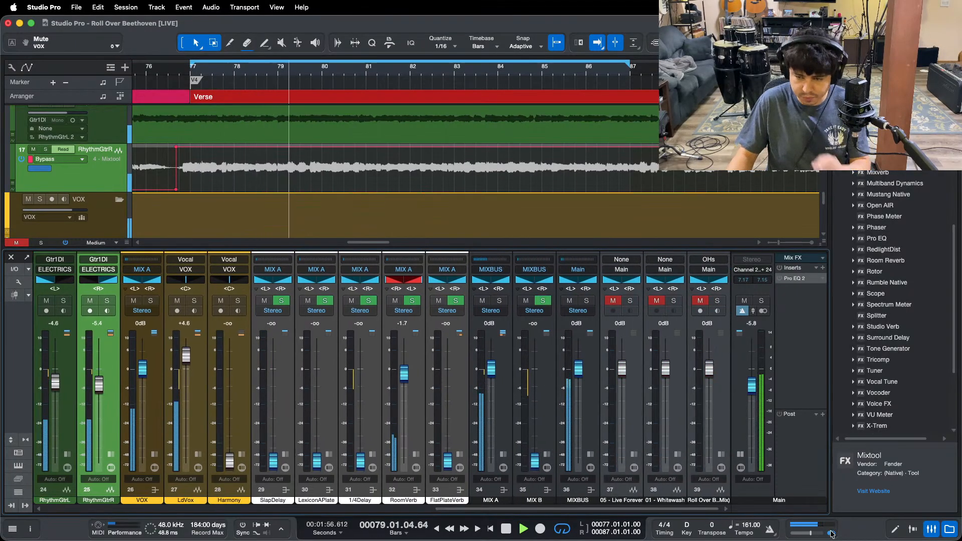
{"action": "left_click", "coordinate": [817, 278]}
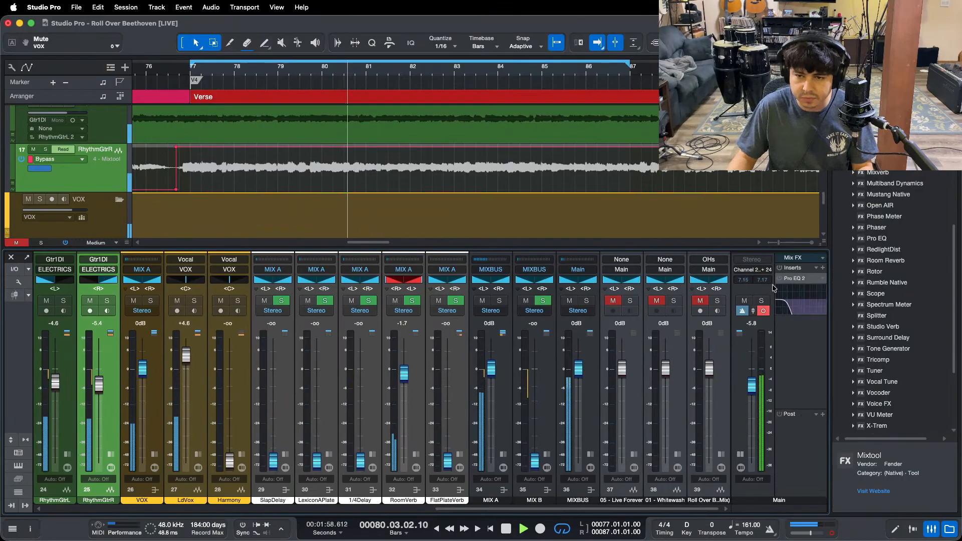
{"action": "left_click", "coordinate": [811, 280]}
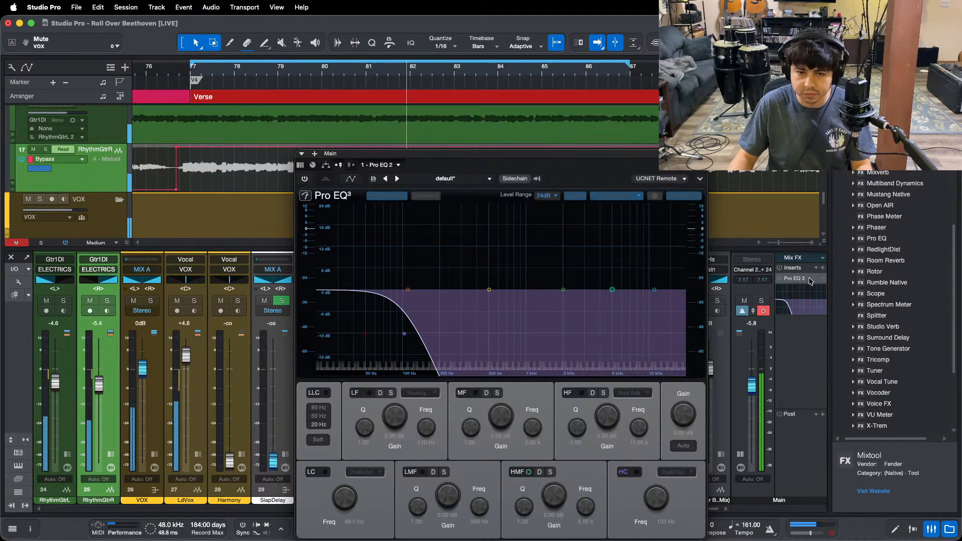
{"action": "left_click_drag", "start_coordinate": [577, 178], "coordinate": [472, 171]}
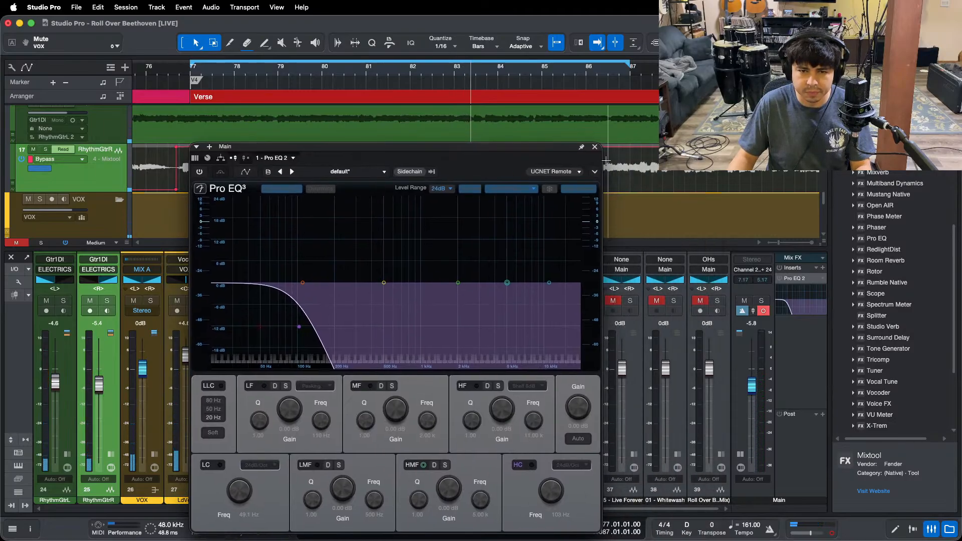
{"action": "left_click", "coordinate": [595, 147]}
Step: Review the Pro EQ 2 insert on the Main channel once more, collapse it in the rack, and remove it
{"action": "right_click", "coordinate": [799, 279]}
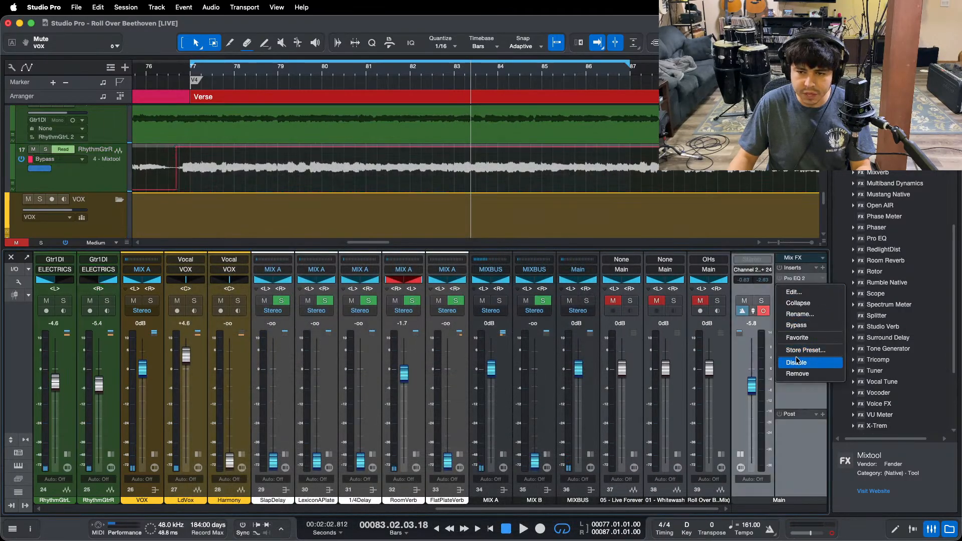
{"action": "left_click", "coordinate": [797, 361]}
{"action": "right_click", "coordinate": [796, 280]}
{"action": "left_click", "coordinate": [800, 309]}
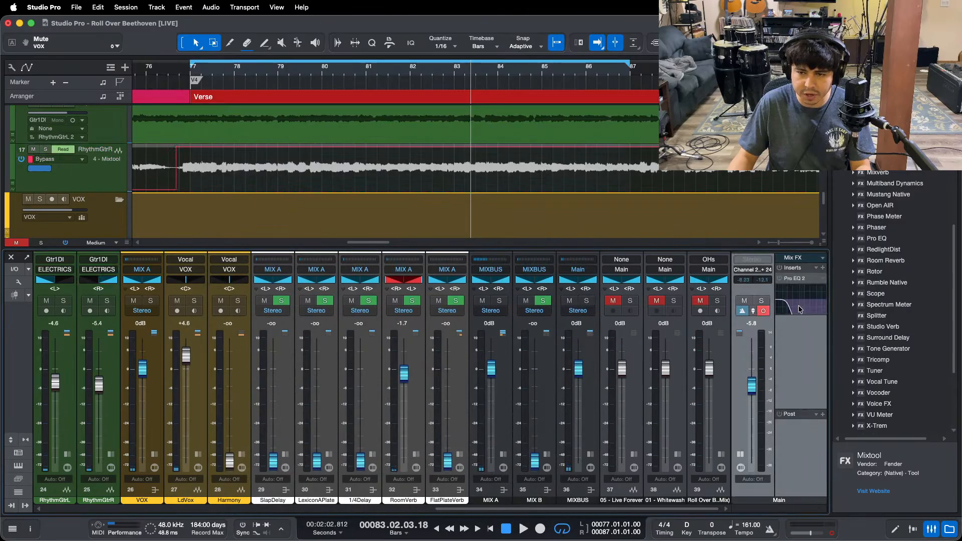
{"action": "left_click", "coordinate": [797, 279]}
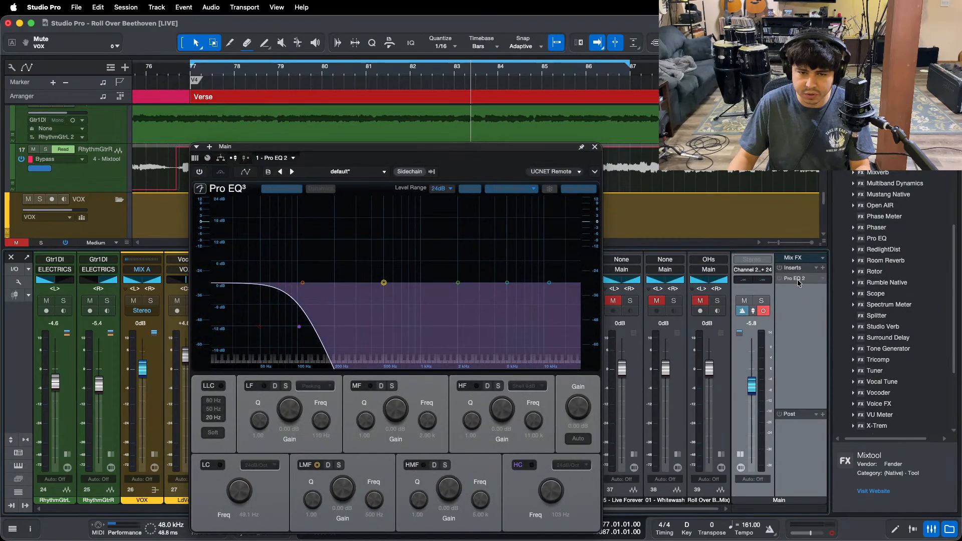
{"action": "left_click", "coordinate": [299, 329]}
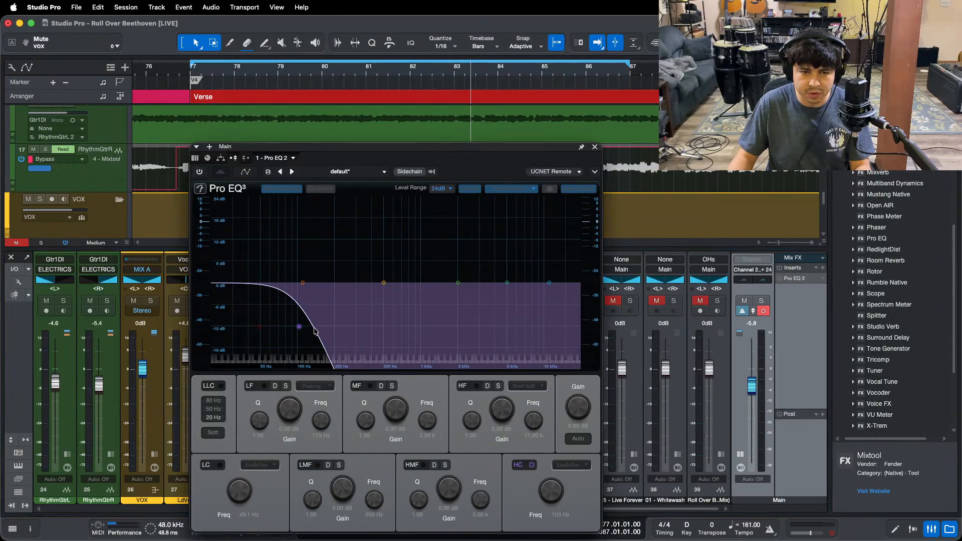
{"action": "left_click", "coordinate": [595, 147]}
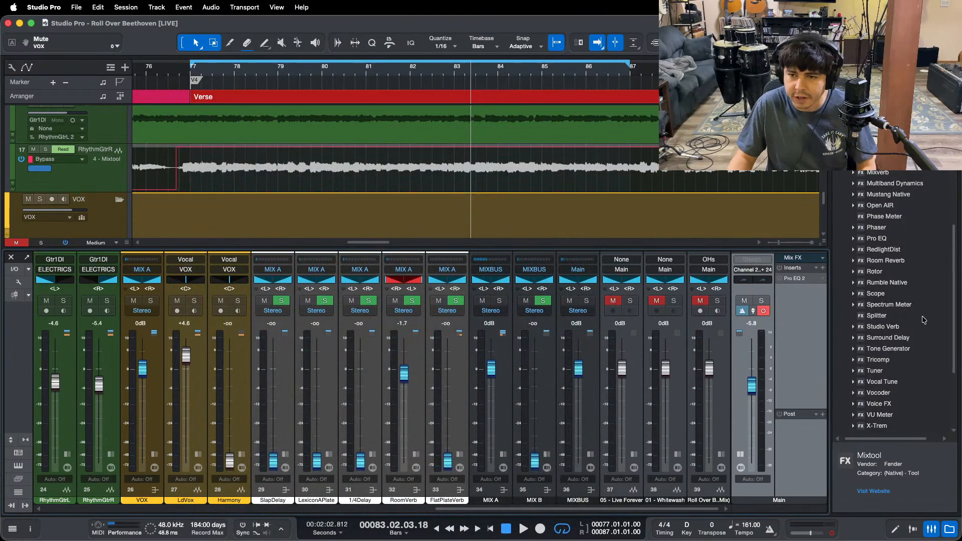
{"action": "right_click", "coordinate": [797, 279]}
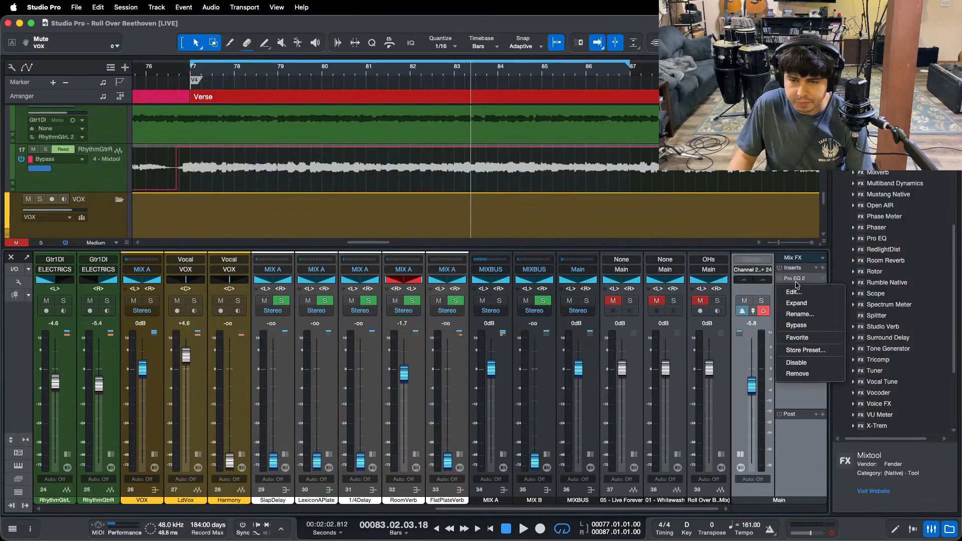
{"action": "left_click", "coordinate": [806, 376]}
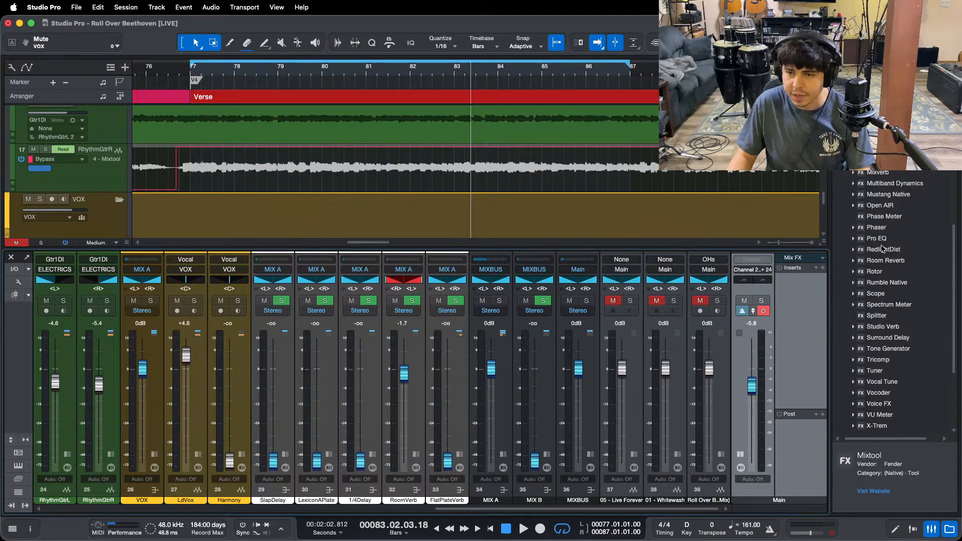
Step: Insert a new Pro EQ on the Main channel and enable its high cut at 24dB/Oct and 97.3 Hz
{"action": "left_click_drag", "start_coordinate": [877, 238], "coordinate": [797, 295]}
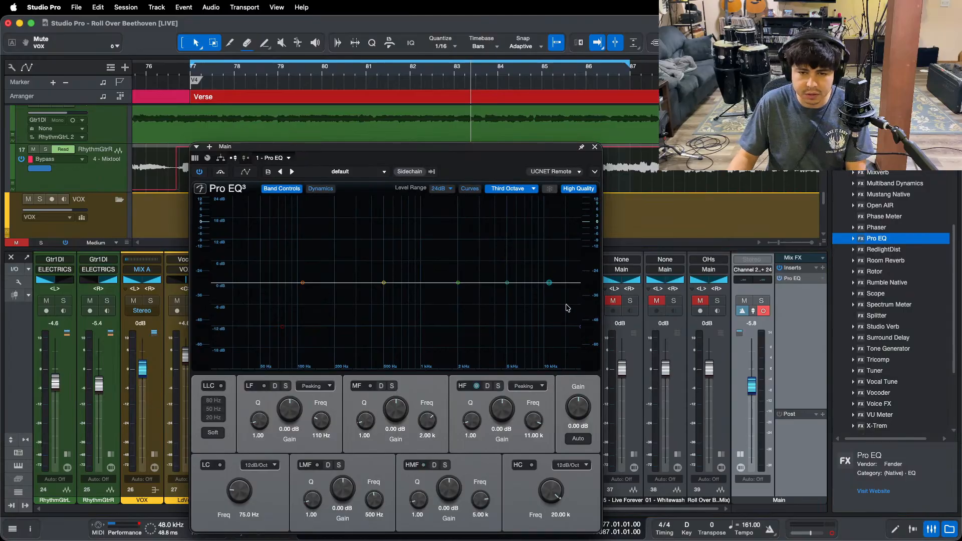
{"action": "left_click", "coordinate": [595, 146]}
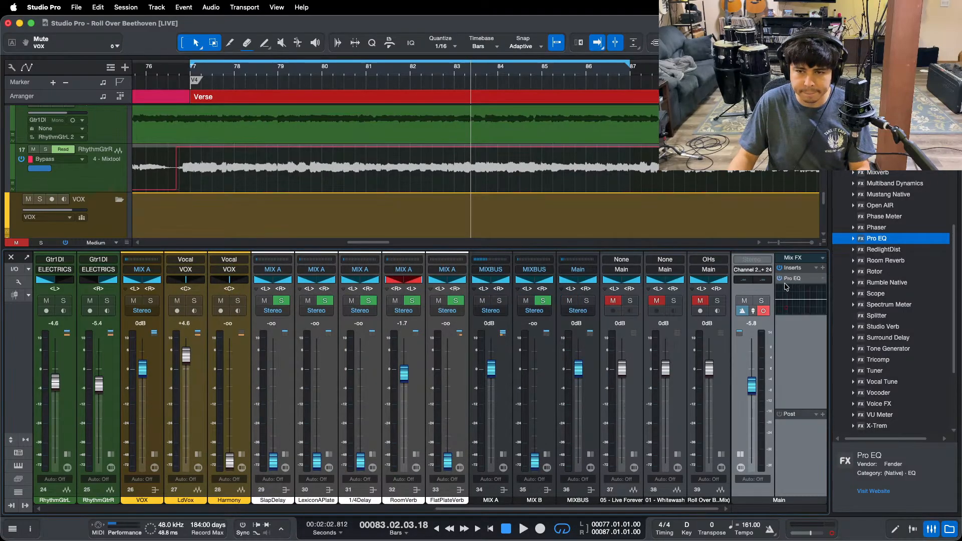
{"action": "left_click", "coordinate": [785, 286]}
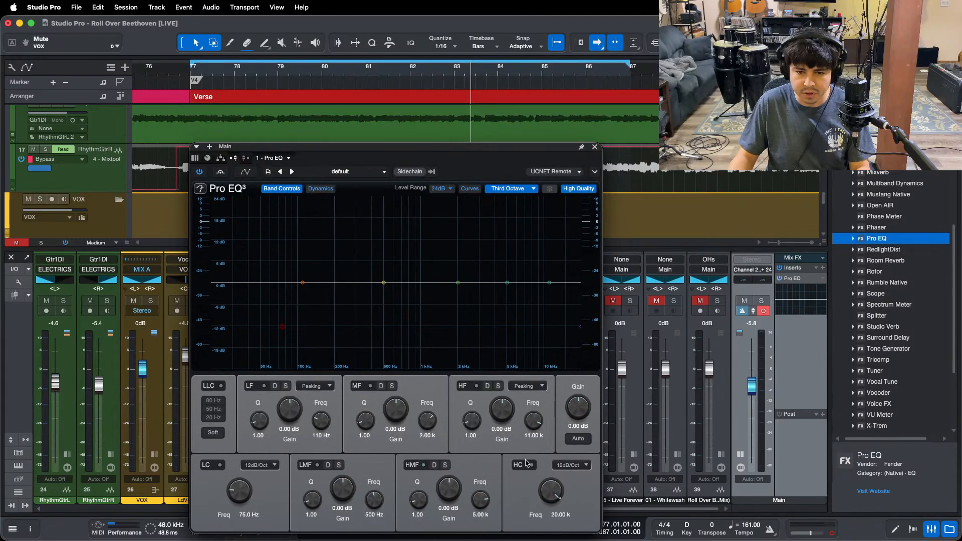
{"action": "left_click", "coordinate": [526, 462]}
{"action": "scroll", "coordinate": [550, 491], "scroll_direction": "down", "scroll_amount": 10}
{"action": "left_click", "coordinate": [567, 465]}
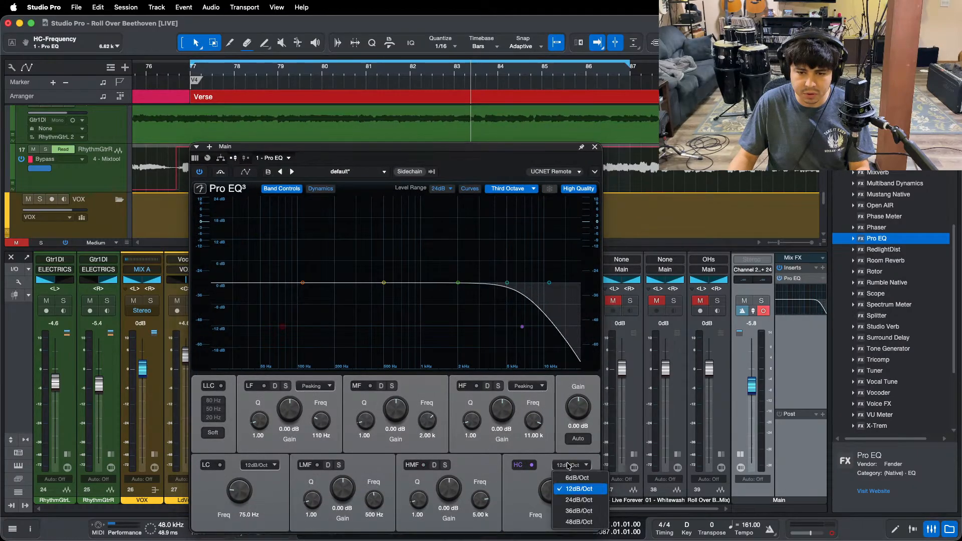
{"action": "left_click", "coordinate": [579, 499]}
{"action": "left_click_drag", "start_coordinate": [523, 327], "coordinate": [296, 327]}
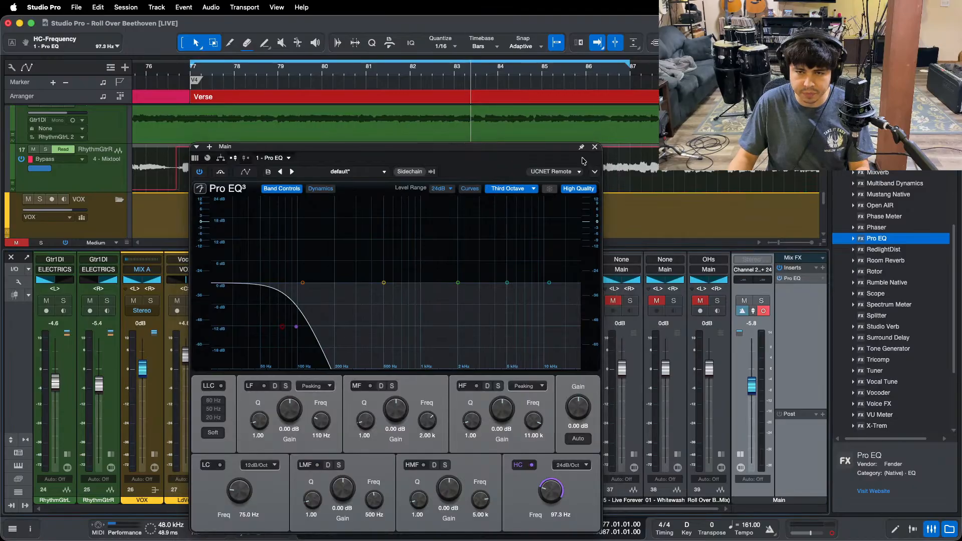
{"action": "left_click", "coordinate": [595, 147]}
{"action": "left_click", "coordinate": [741, 455]}
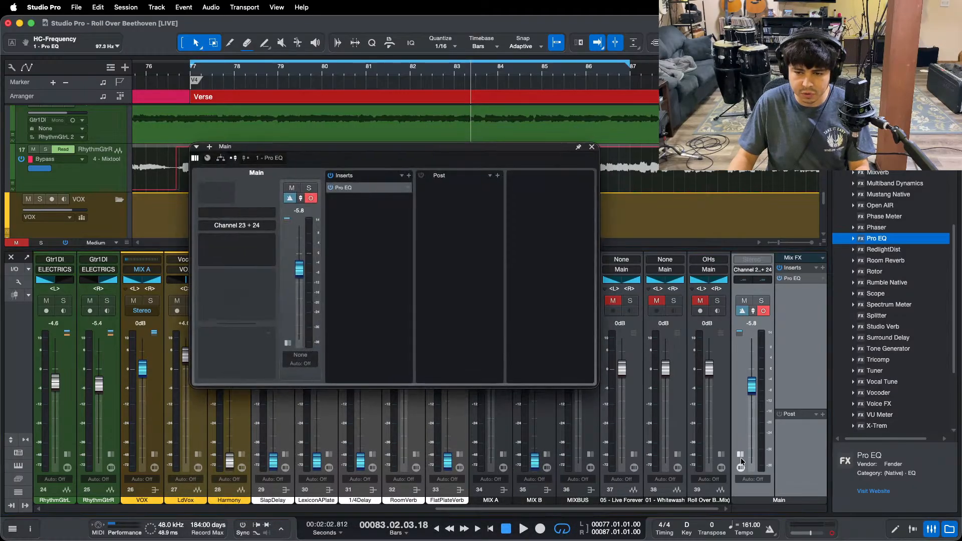
{"action": "left_click", "coordinate": [741, 455]}
{"action": "left_click", "coordinate": [790, 455]}
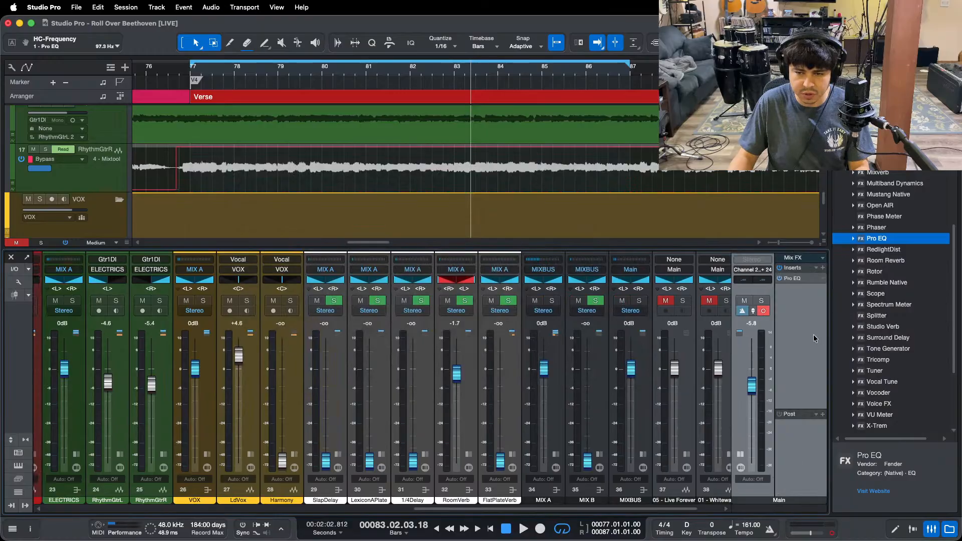
Step: Set the Main Pro EQ's low cut to 24dB/Oct and 49.1 Hz, leaving it inactive, and lower the high cut to 49.1 Hz
{"action": "left_click", "coordinate": [795, 279]}
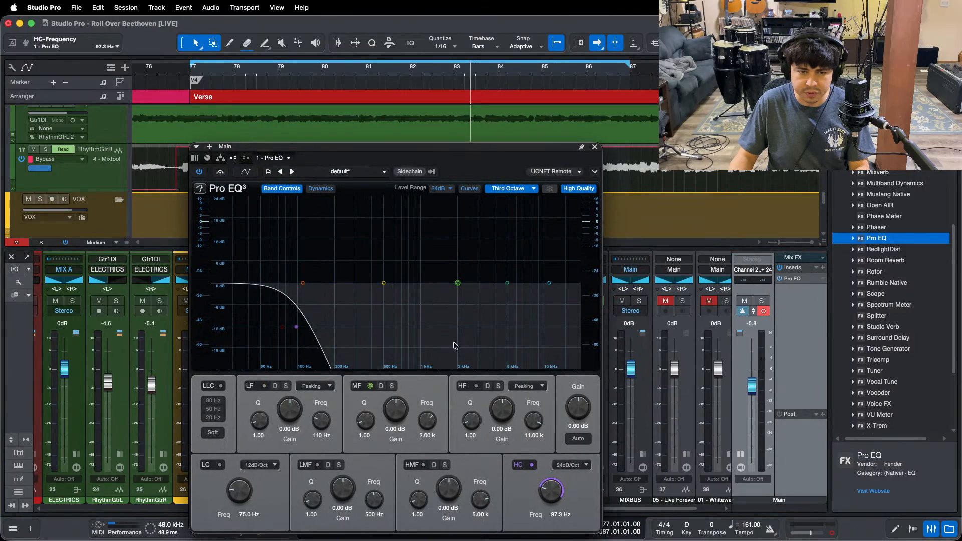
{"action": "left_click", "coordinate": [260, 465]}
{"action": "left_click", "coordinate": [269, 500]}
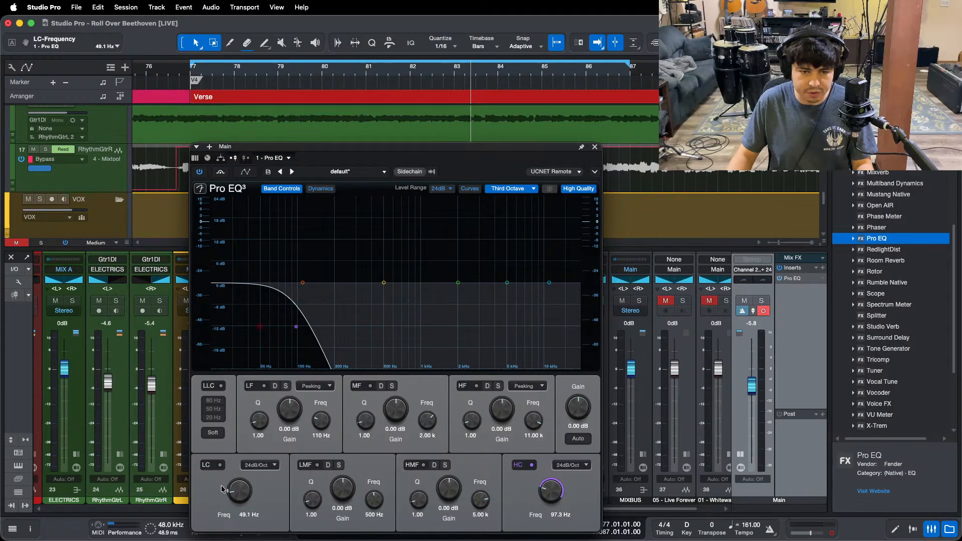
{"action": "left_click", "coordinate": [219, 466]}
{"action": "left_click", "coordinate": [211, 465]}
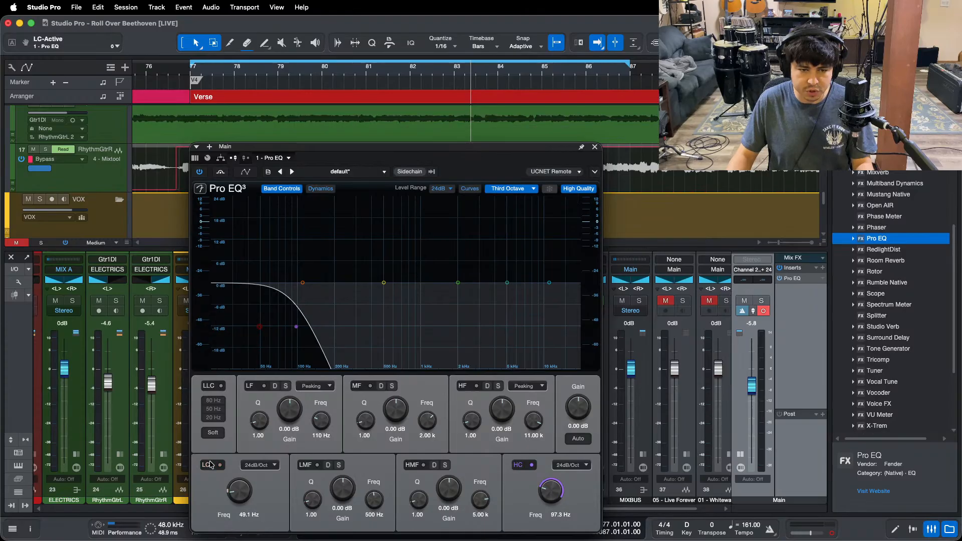
{"action": "left_click_drag", "start_coordinate": [563, 491], "coordinate": [555, 496]}
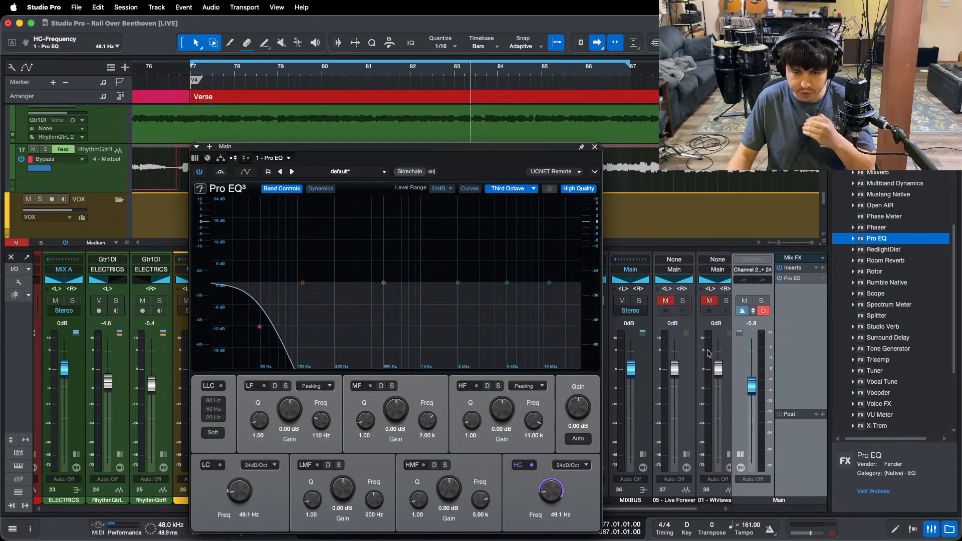
Step: Reset the Main channel volume to 0 dB, switch briefly to OBS, and raise the volume to +5.8 dB
{"action": "left_click", "coordinate": [751, 385], "text": "alt"}
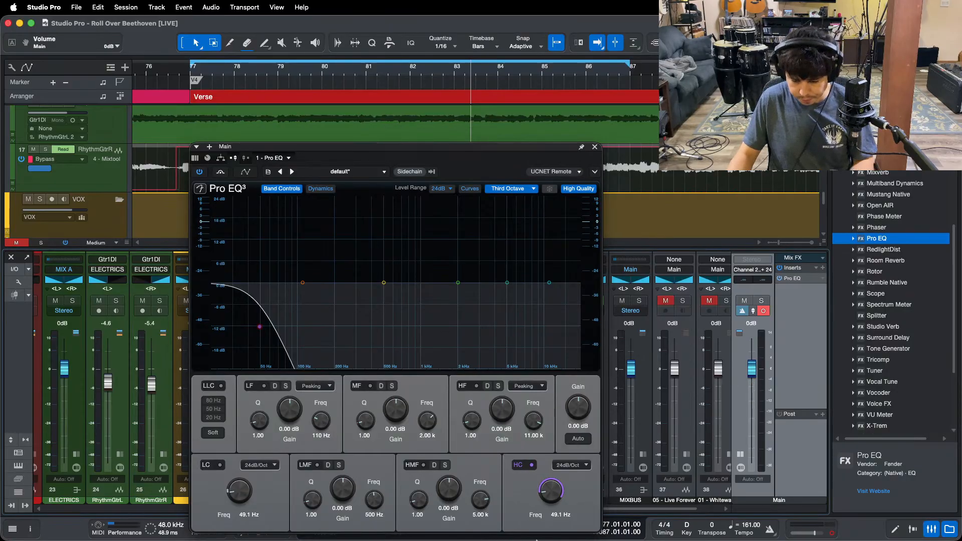
{"action": "left_click", "coordinate": [540, 532]}
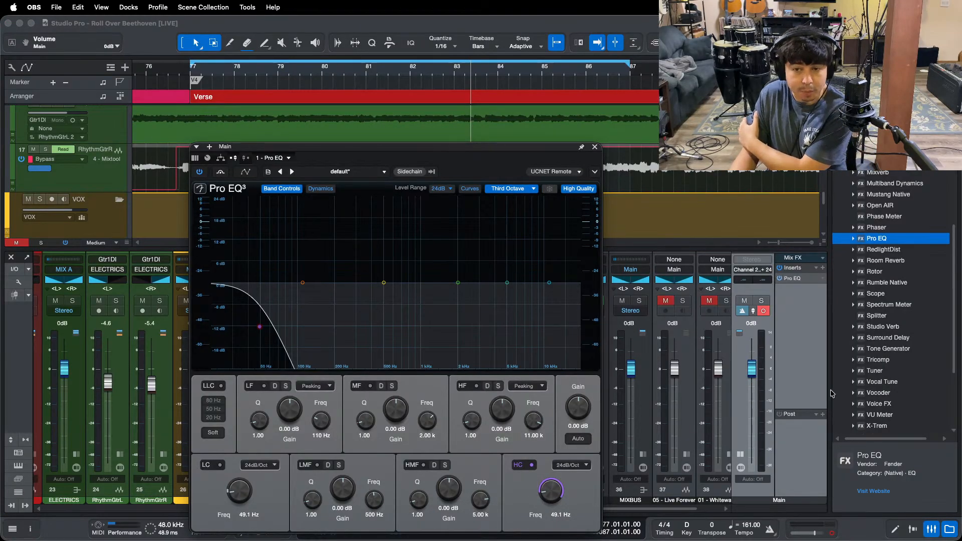
{"action": "left_click", "coordinate": [801, 382]}
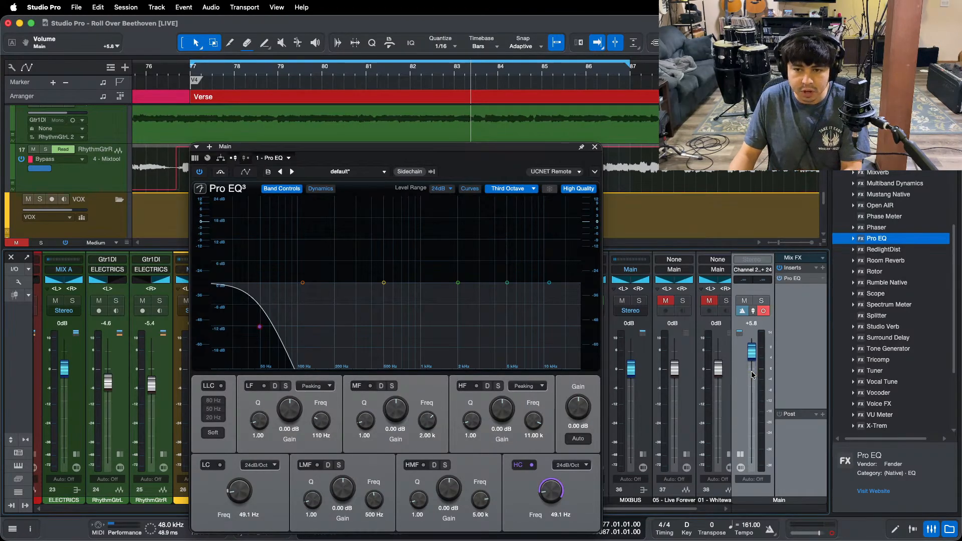
Step: Close the Main Pro EQ and play the Verse loop from bar 77 to listen to the low end
{"action": "left_click", "coordinate": [595, 147]}
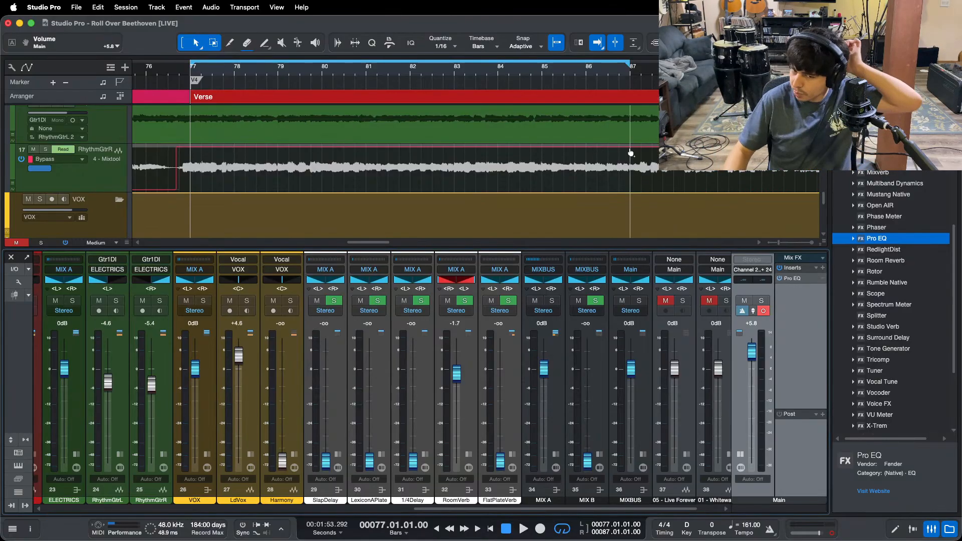
{"action": "left_click_drag", "start_coordinate": [633, 510], "coordinate": [655, 510]}
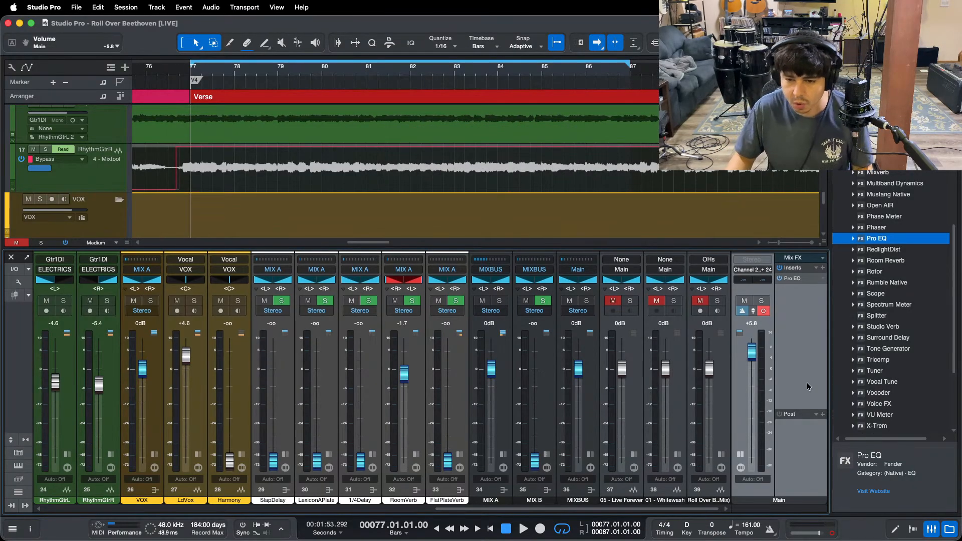
{"action": "key", "text": "space"}
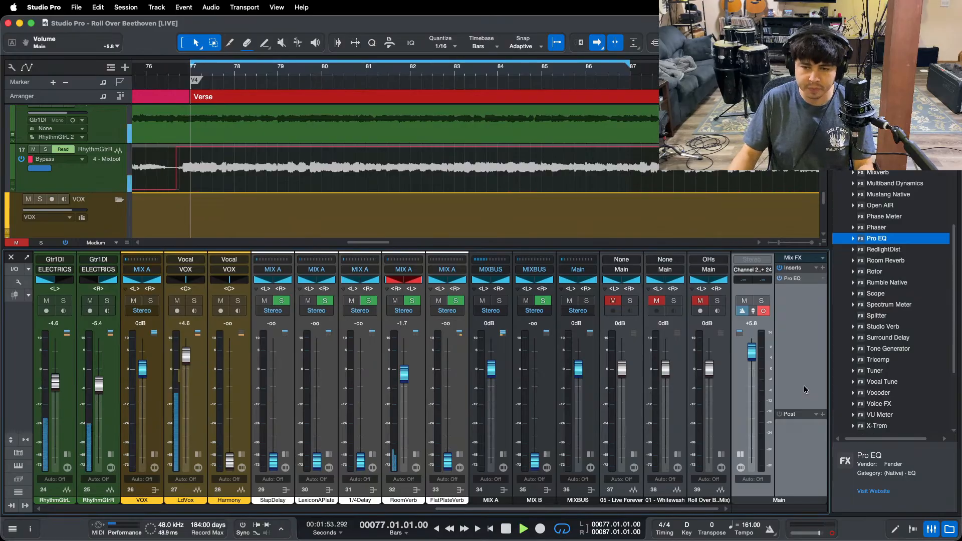
Step: Solo the Roll Over Beethoven reference and repeatedly the 01 - Whitewash reference to compare their low end with the mix
{"action": "left_click", "coordinate": [718, 300]}
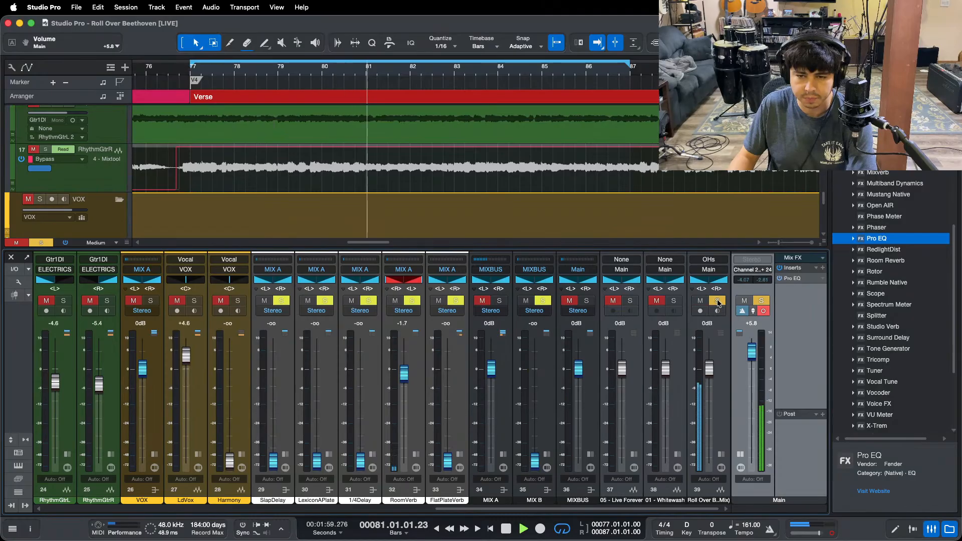
{"action": "left_click", "coordinate": [718, 301]}
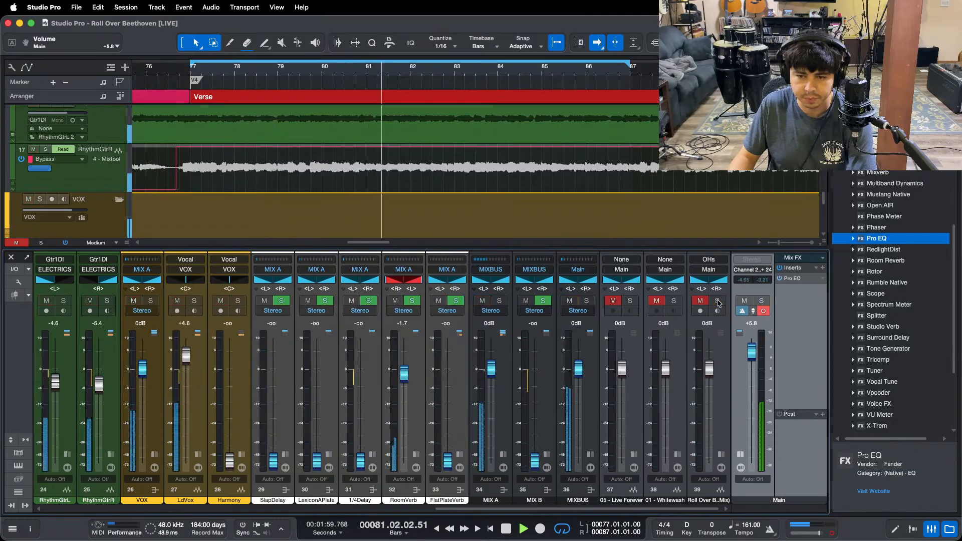
{"action": "left_click", "coordinate": [674, 301]}
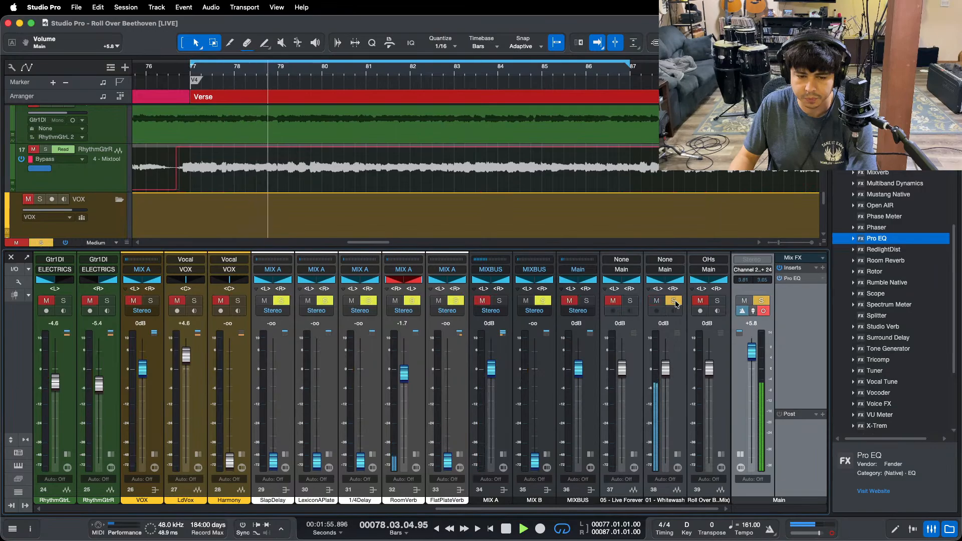
{"action": "left_click", "coordinate": [675, 301]}
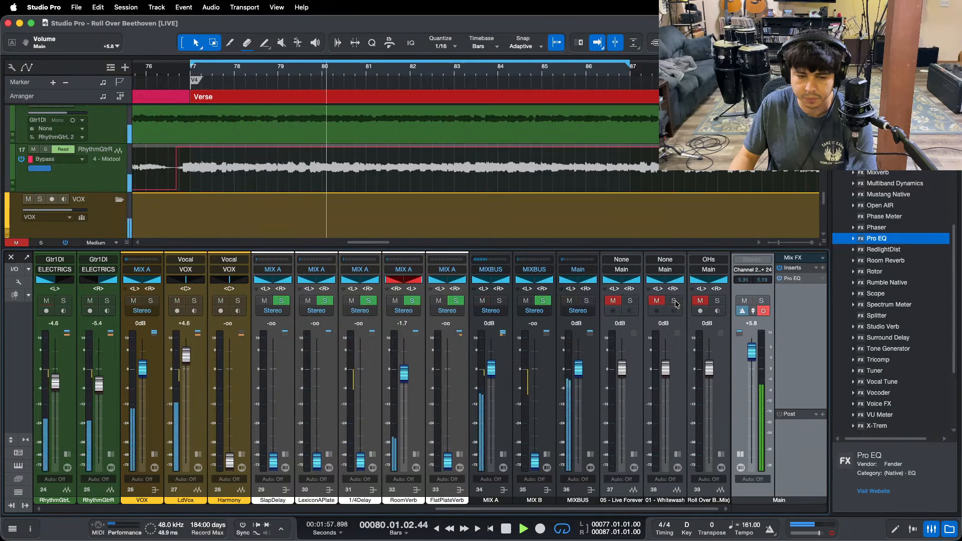
{"action": "left_click", "coordinate": [675, 301]}
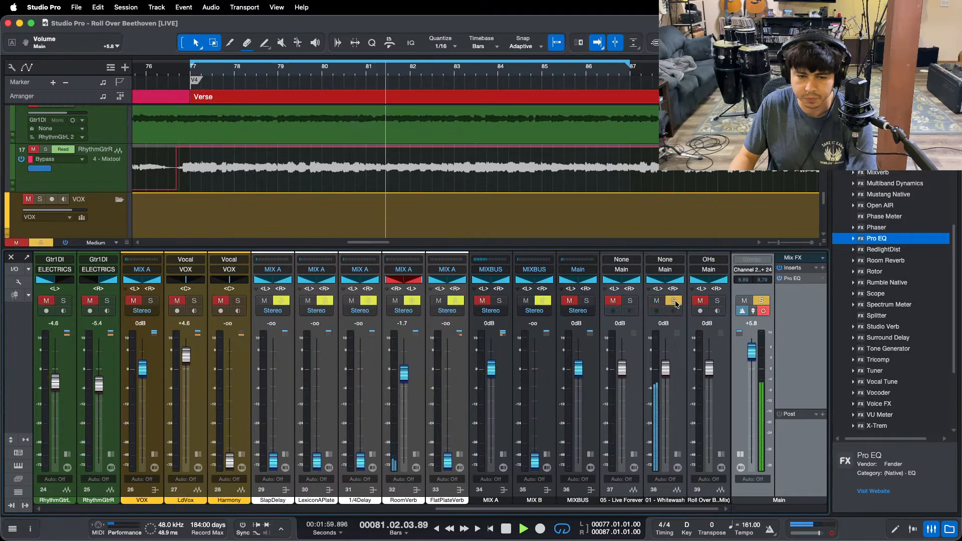
{"action": "key", "text": "space"}
{"action": "key", "text": "space"}
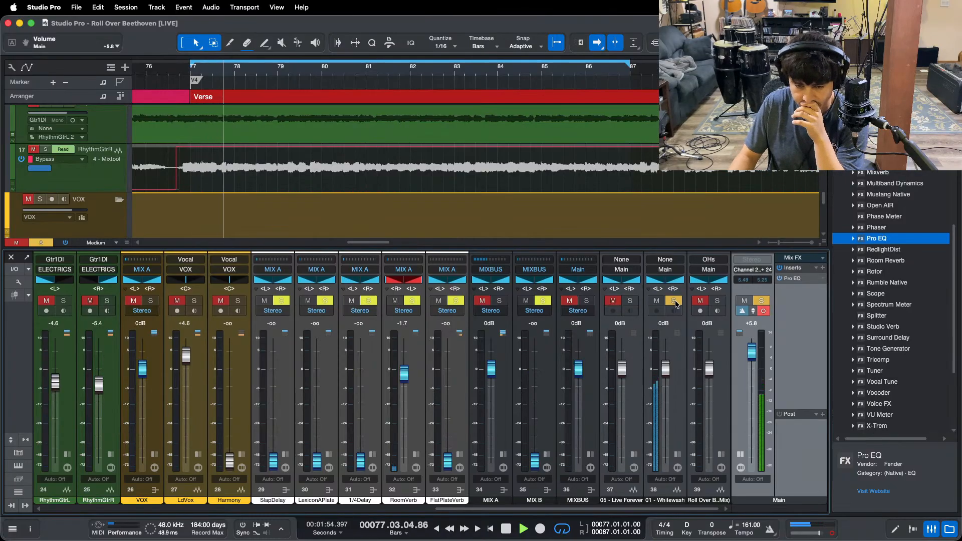
{"action": "left_click", "coordinate": [674, 301]}
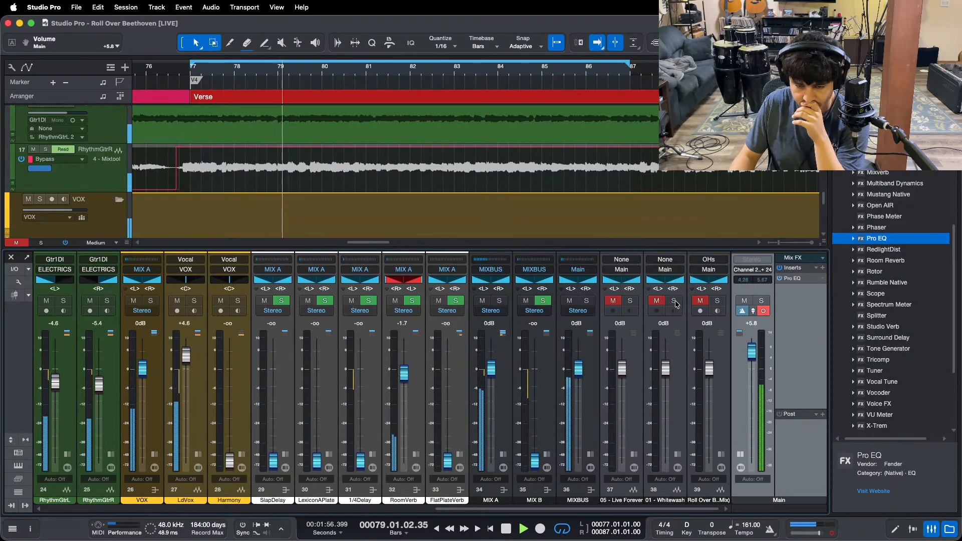
{"action": "left_click", "coordinate": [674, 301]}
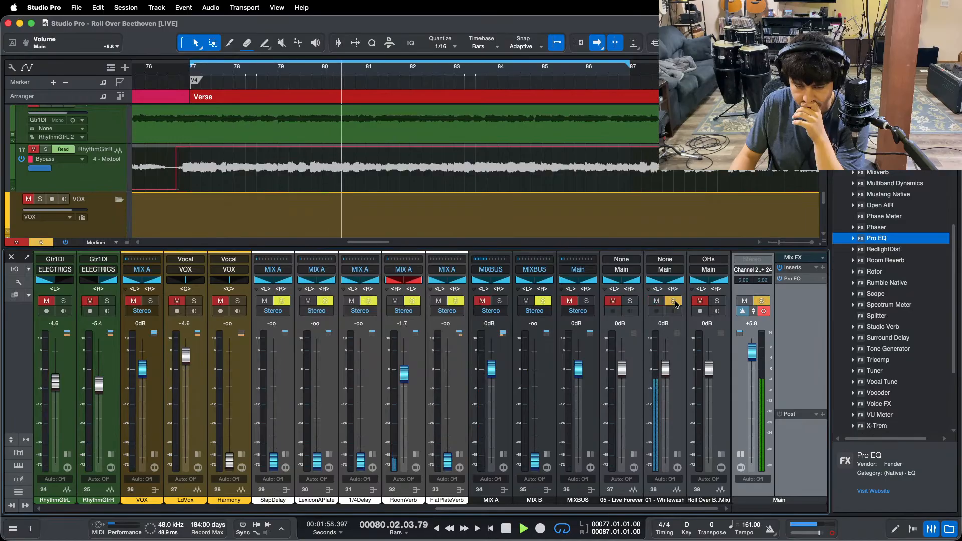
{"action": "left_click", "coordinate": [674, 301]}
{"action": "left_click", "coordinate": [674, 301]}
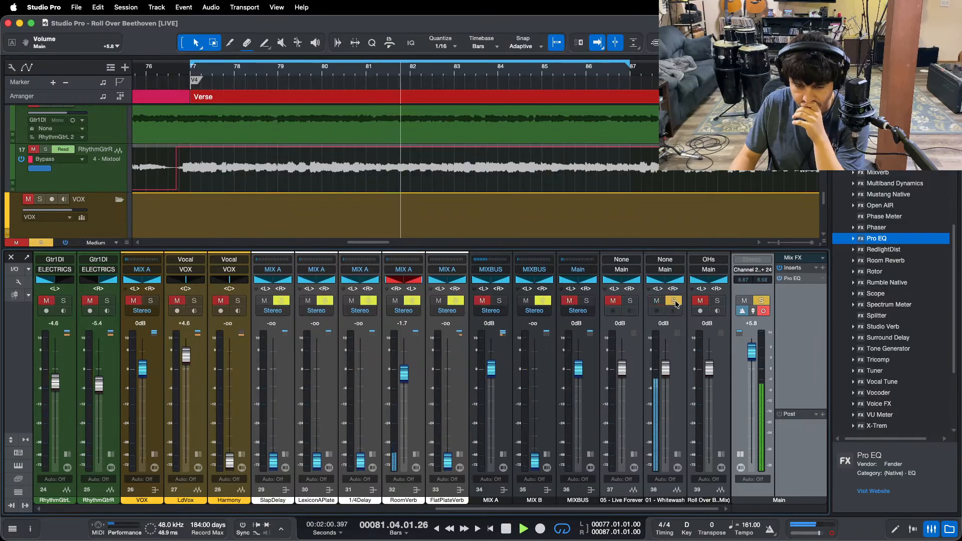
{"action": "left_click", "coordinate": [675, 301]}
{"action": "left_click", "coordinate": [675, 301]}
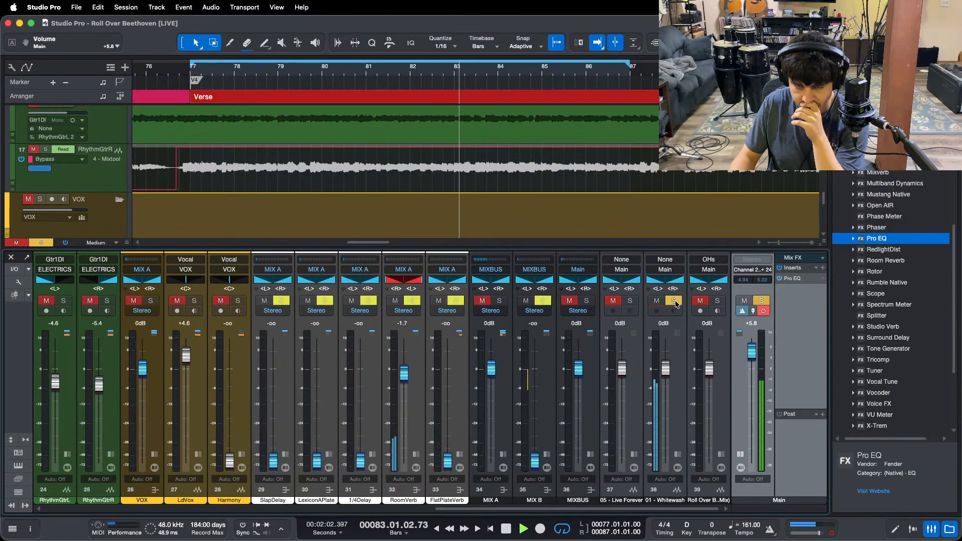
{"action": "left_click", "coordinate": [675, 301]}
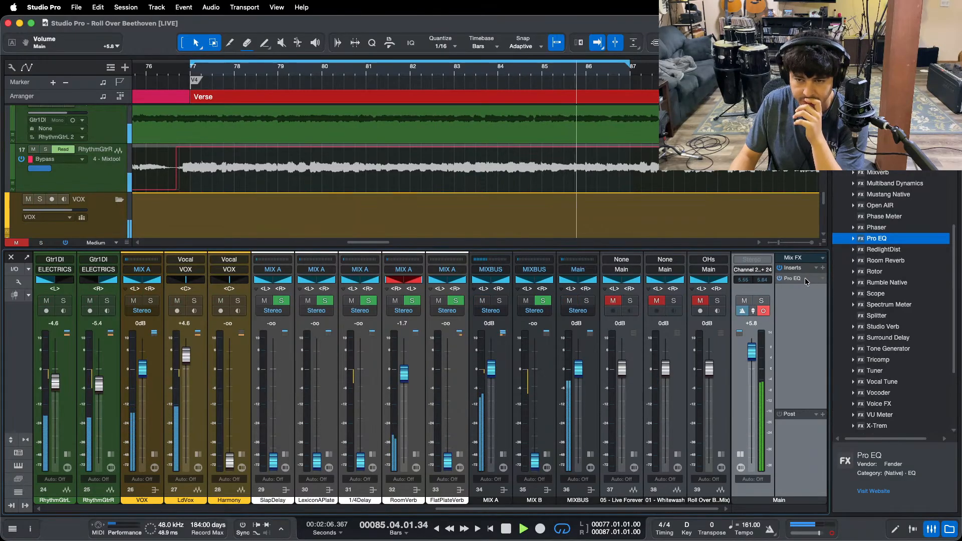
Step: Activate the low cut in the Main channel's Pro EQ and raise its high cut to 112 Hz
{"action": "left_click", "coordinate": [811, 278]}
{"action": "left_click", "coordinate": [206, 465]}
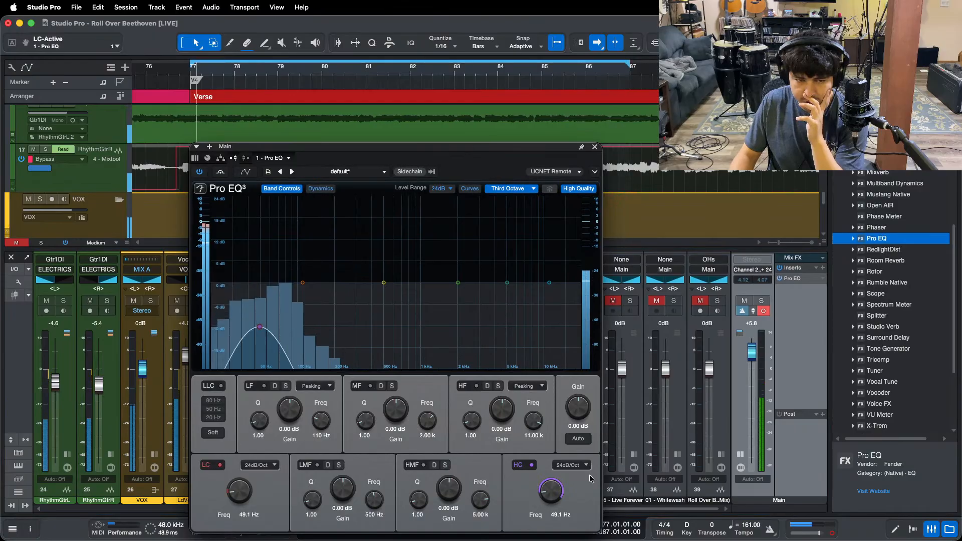
{"action": "left_click_drag", "start_coordinate": [551, 496], "coordinate": [553, 490]}
{"action": "scroll", "coordinate": [553, 490], "scroll_direction": "up", "scroll_amount": 5}
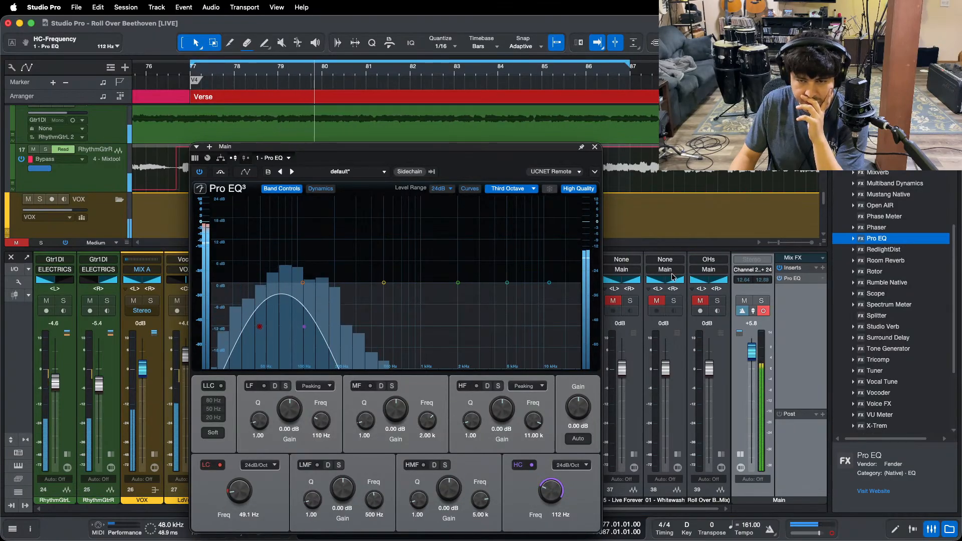
Step: Alternate between the 01 - Whitewash reference and the mix by soloing, comparing the bass range through the Main filter
{"action": "left_click", "coordinate": [675, 302]}
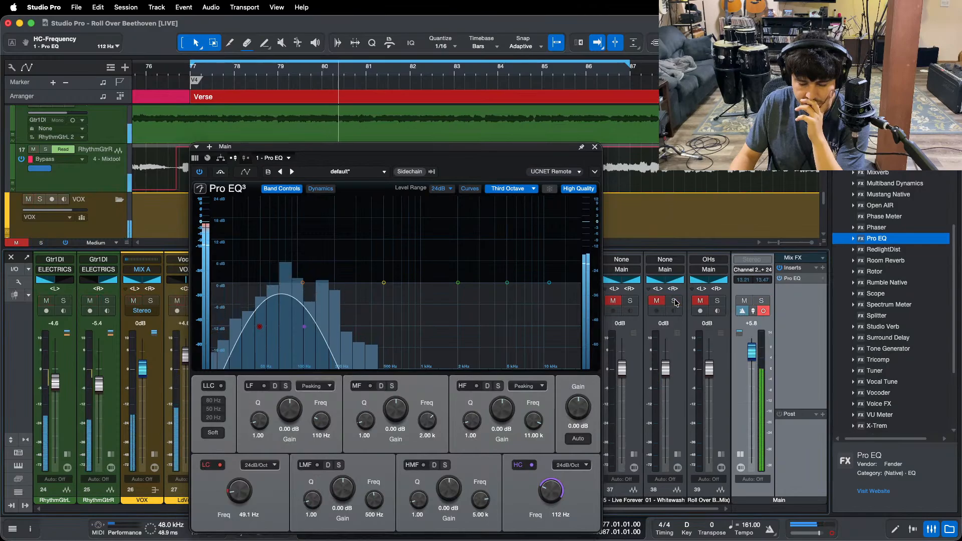
{"action": "left_click", "coordinate": [674, 300]}
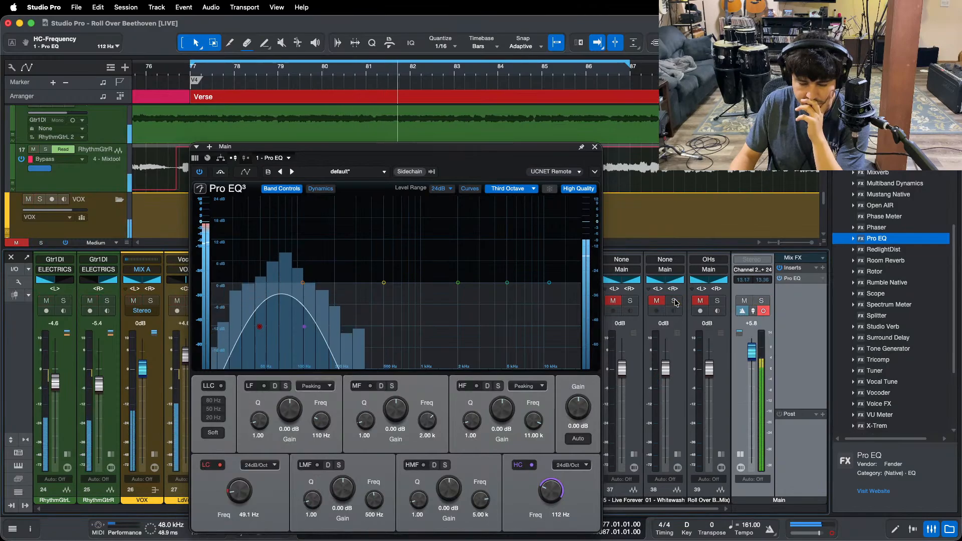
{"action": "left_click", "coordinate": [675, 301]}
{"action": "key", "text": "space"}
{"action": "key", "text": "space"}
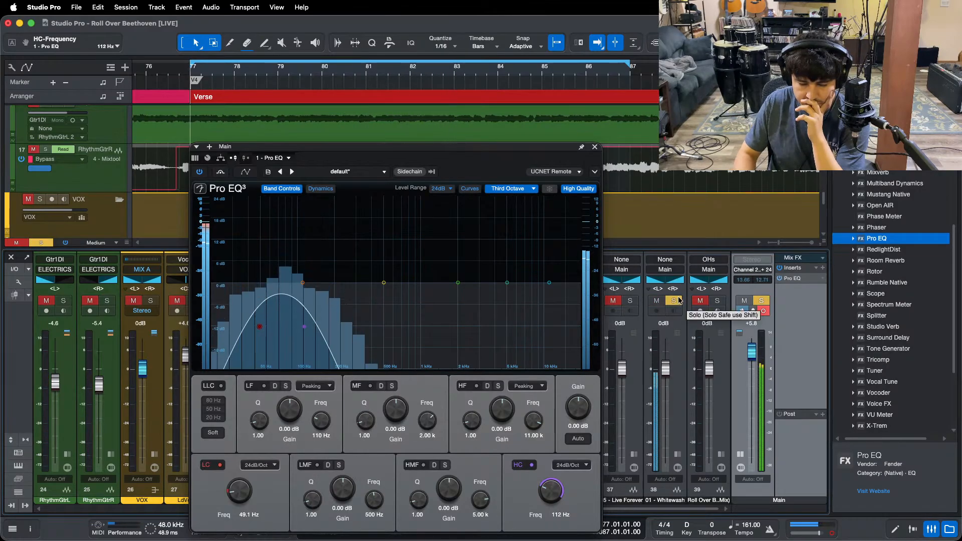
{"action": "left_click", "coordinate": [678, 300]}
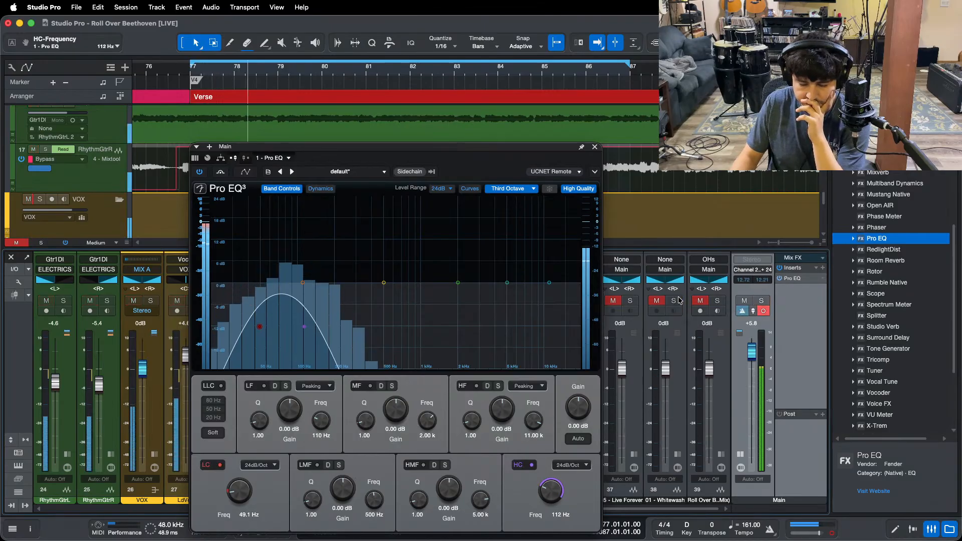
{"action": "left_click", "coordinate": [679, 300]}
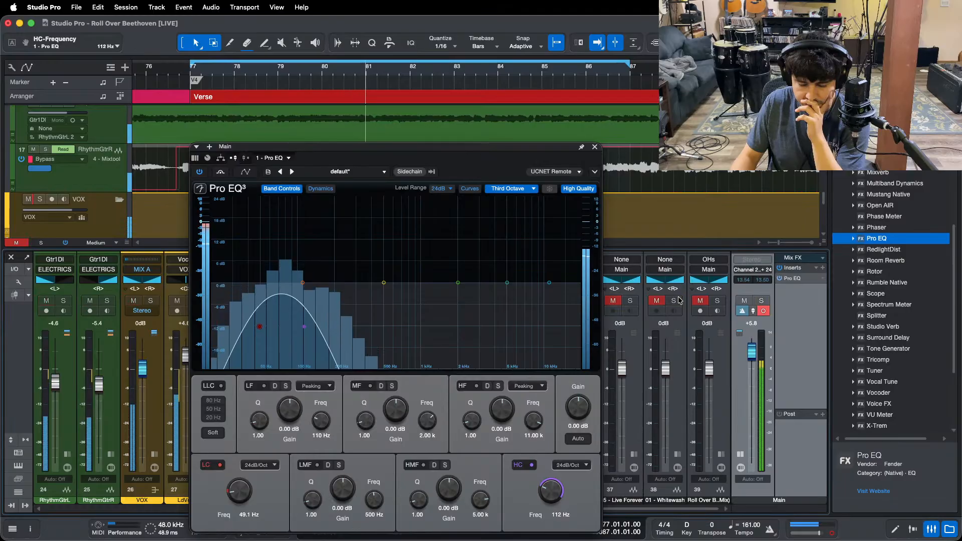
{"action": "left_click", "coordinate": [679, 301]}
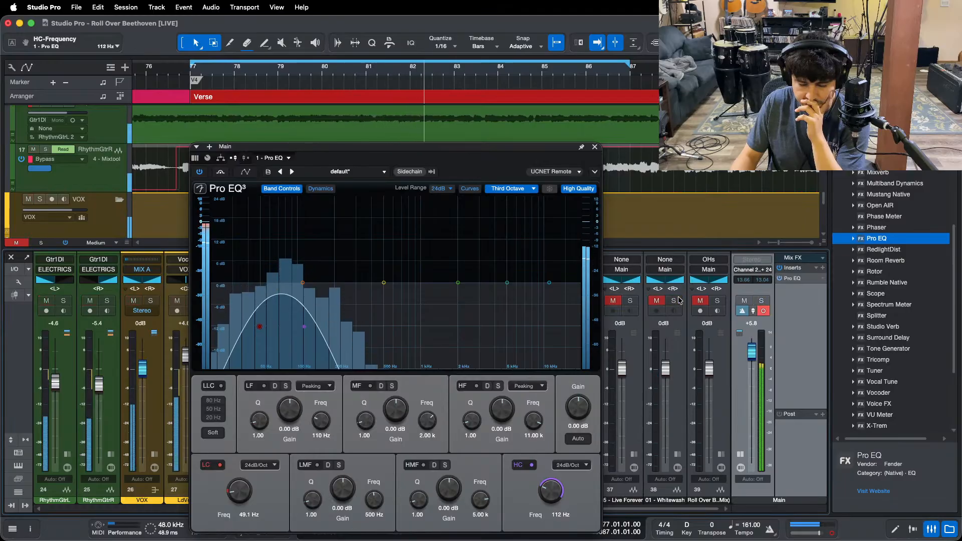
{"action": "left_click", "coordinate": [678, 300]}
{"action": "left_click", "coordinate": [679, 300]}
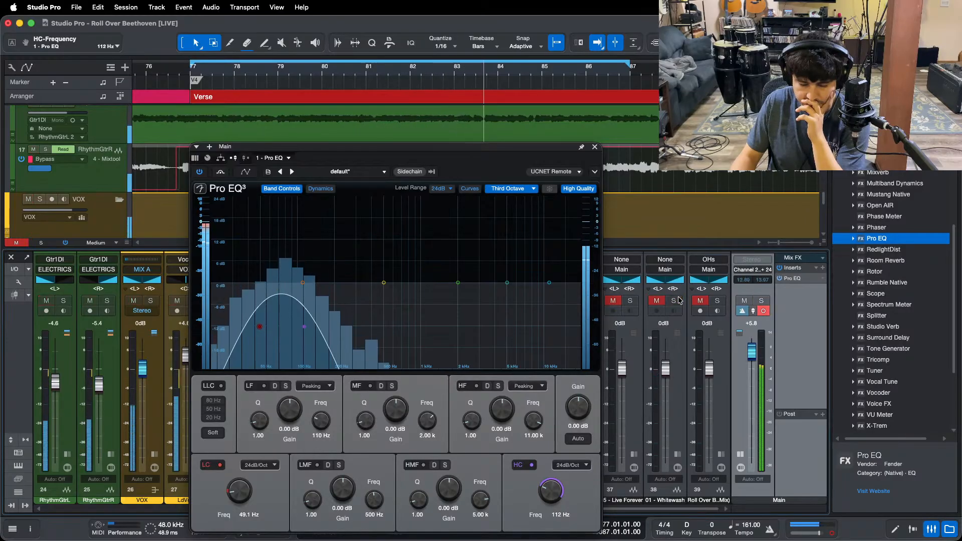
{"action": "left_click", "coordinate": [678, 300]}
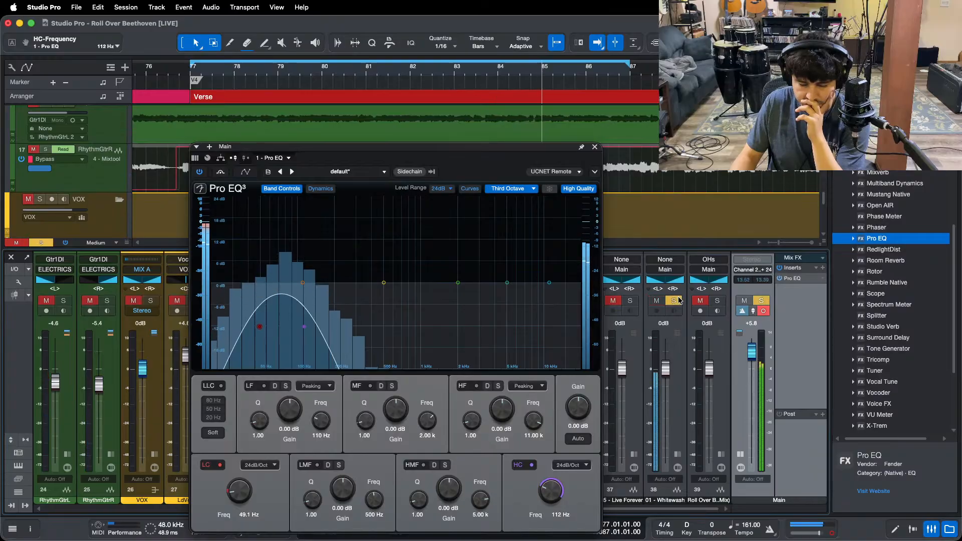
{"action": "left_click", "coordinate": [679, 301]}
{"action": "left_click", "coordinate": [679, 300]}
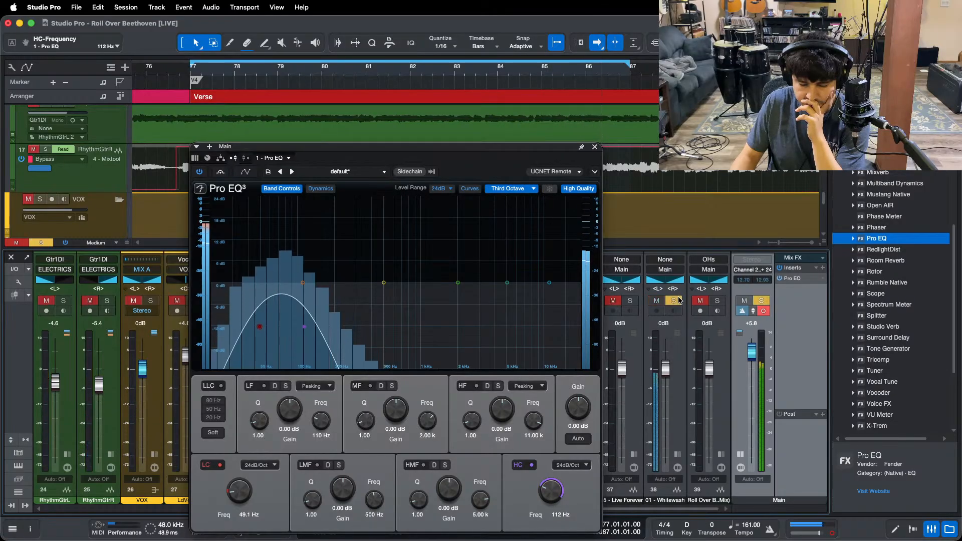
{"action": "left_click", "coordinate": [678, 301]}
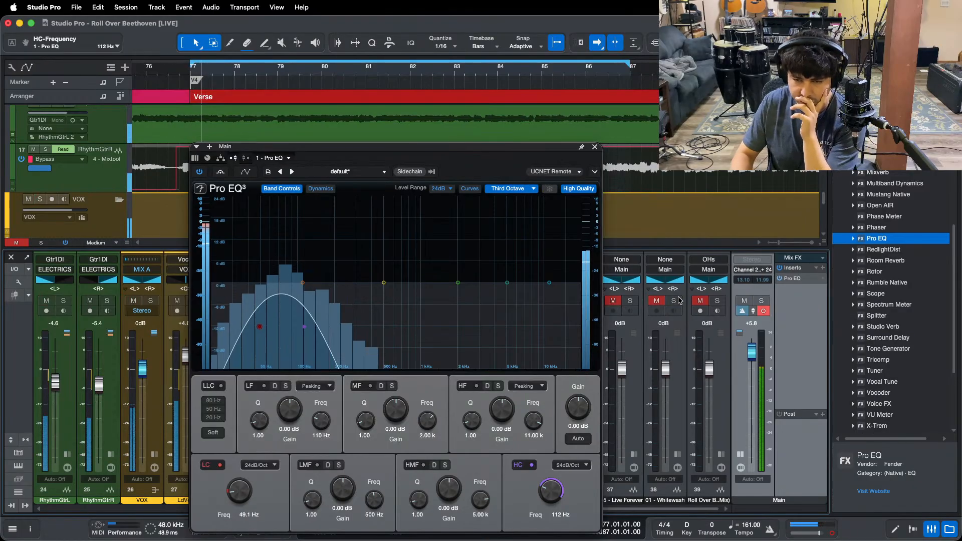
{"action": "left_click", "coordinate": [676, 301]}
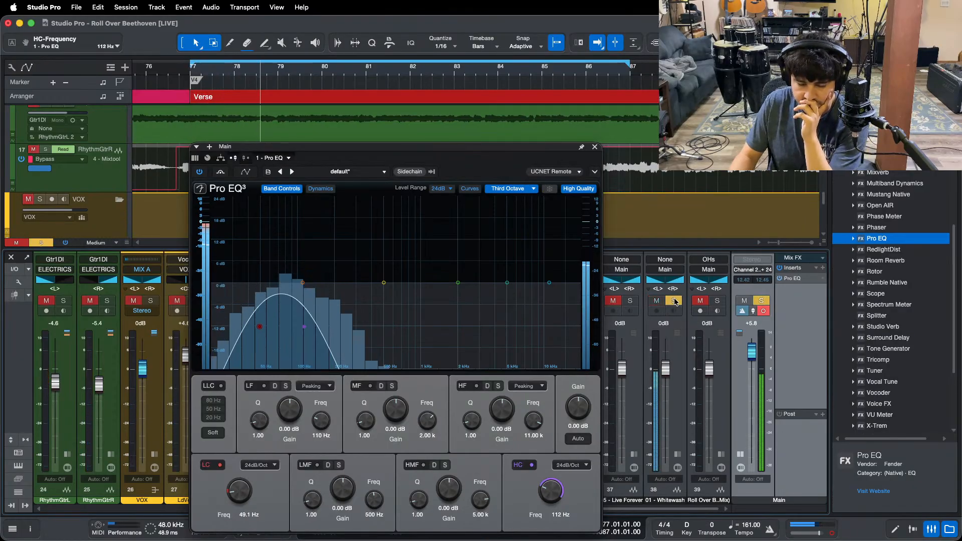
{"action": "left_click", "coordinate": [675, 300]}
{"action": "left_click", "coordinate": [675, 301]}
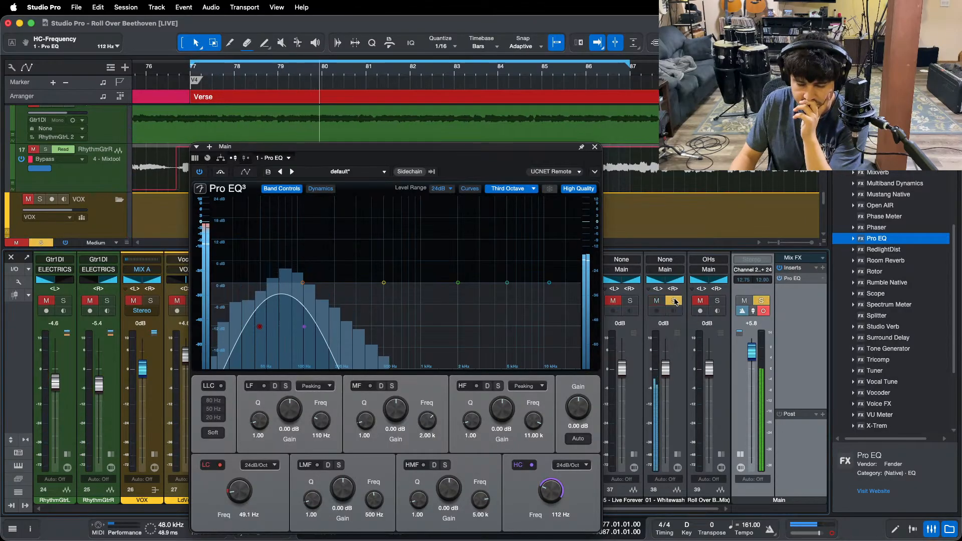
{"action": "left_click", "coordinate": [676, 301]}
{"action": "left_click", "coordinate": [675, 300]}
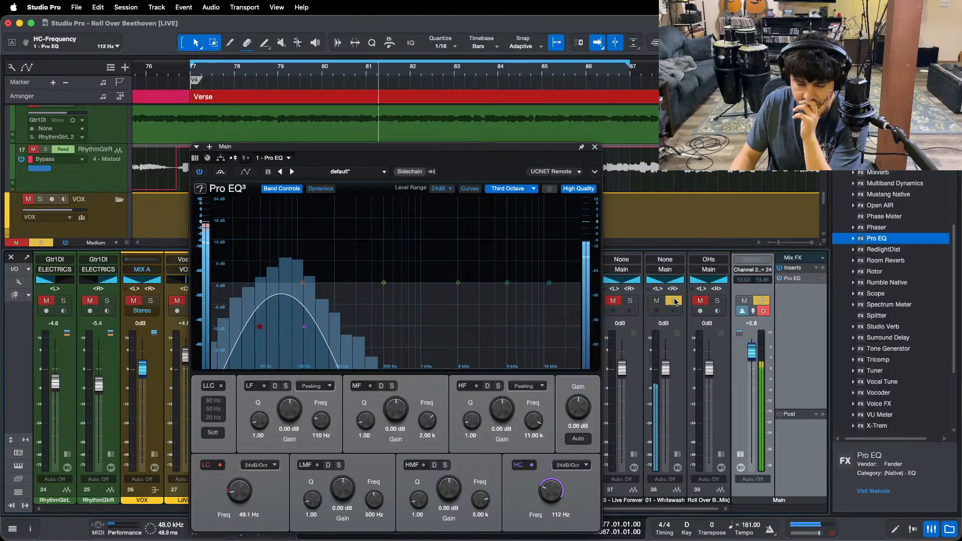
{"action": "left_click", "coordinate": [676, 300]}
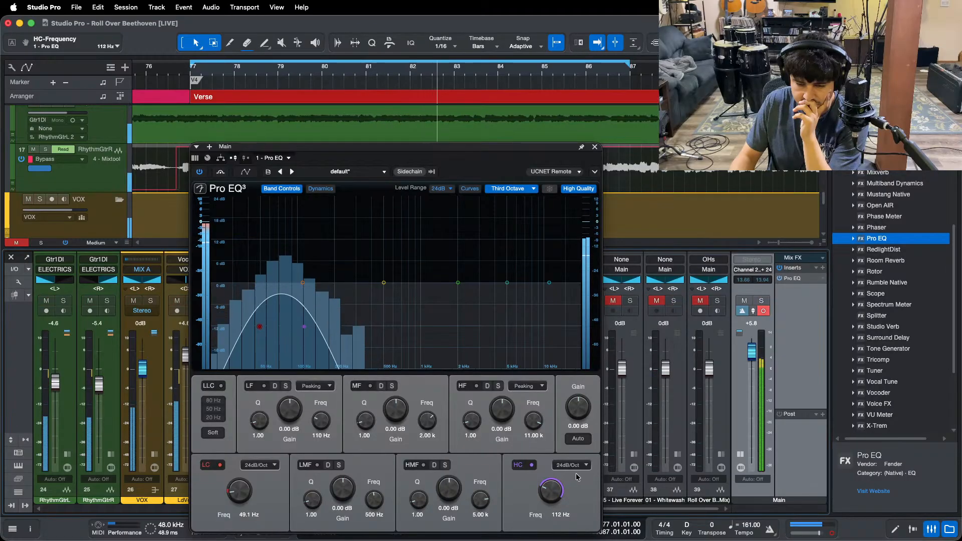
Step: Expand the BASS channel's inserts in the mixer and open its Pro EQ 2 to inspect the low-frequency boost
{"action": "scroll", "coordinate": [578, 477], "scroll_direction": "left", "scroll_amount": 6}
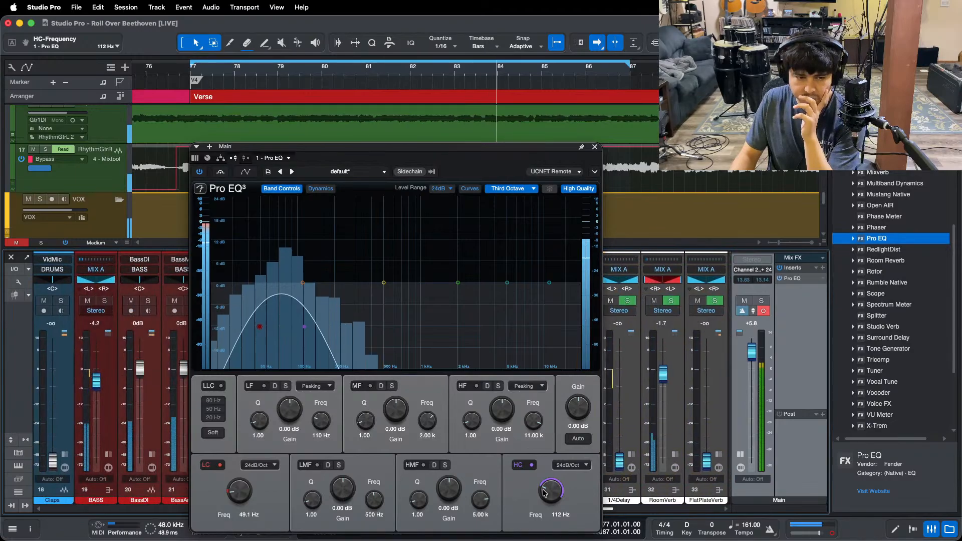
{"action": "left_click", "coordinate": [109, 455]}
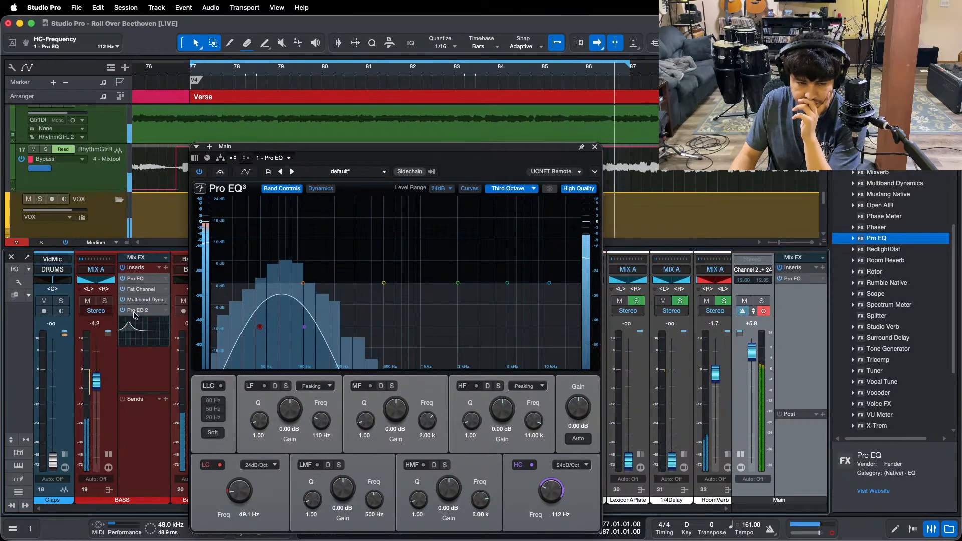
{"action": "left_click", "coordinate": [134, 311]}
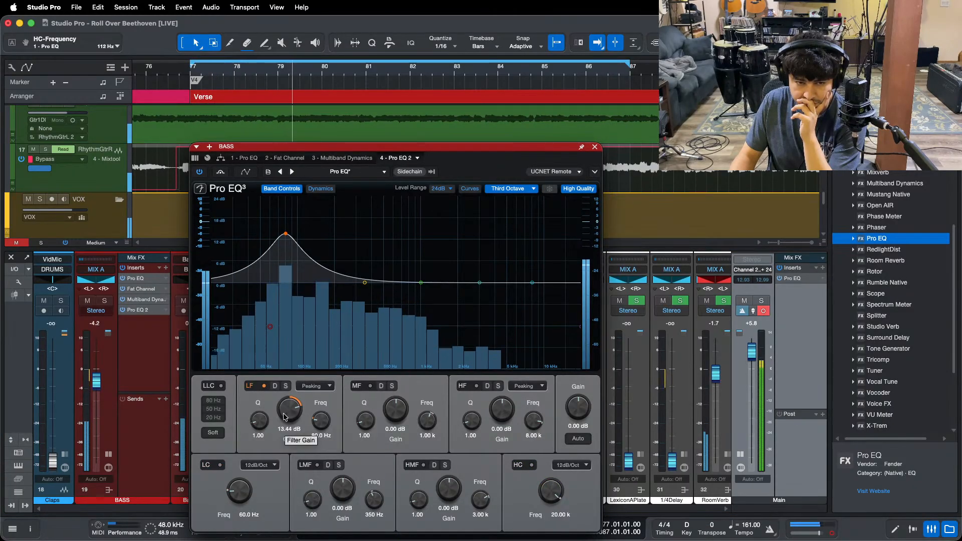
Step: Try an additional Pro EQ on the BASS channel with the LF band at 80 Hz and -0.48 dB, and remove it
{"action": "left_click", "coordinate": [595, 147]}
{"action": "left_click_drag", "start_coordinate": [880, 242], "coordinate": [125, 346]}
{"action": "left_click_drag", "start_coordinate": [321, 421], "coordinate": [323, 434]}
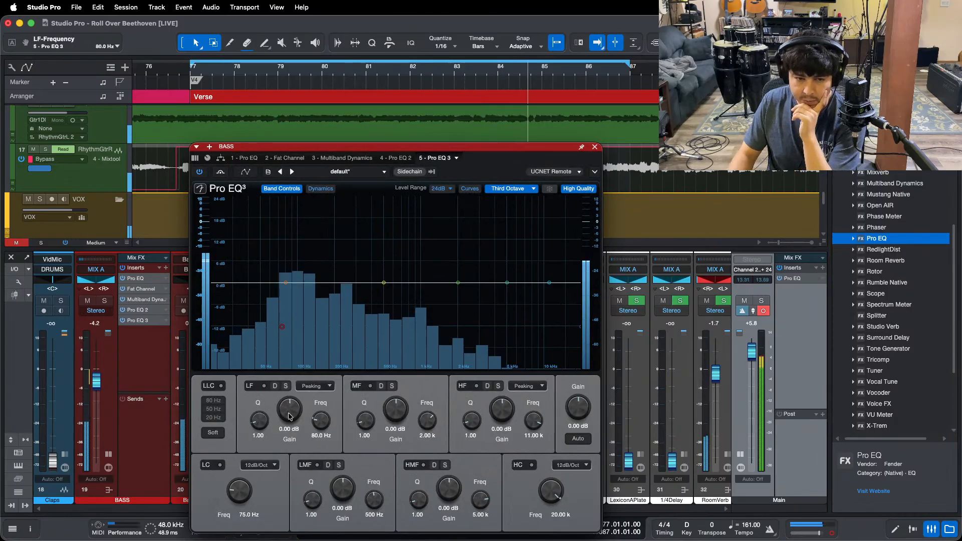
{"action": "left_click_drag", "start_coordinate": [290, 411], "coordinate": [292, 417]}
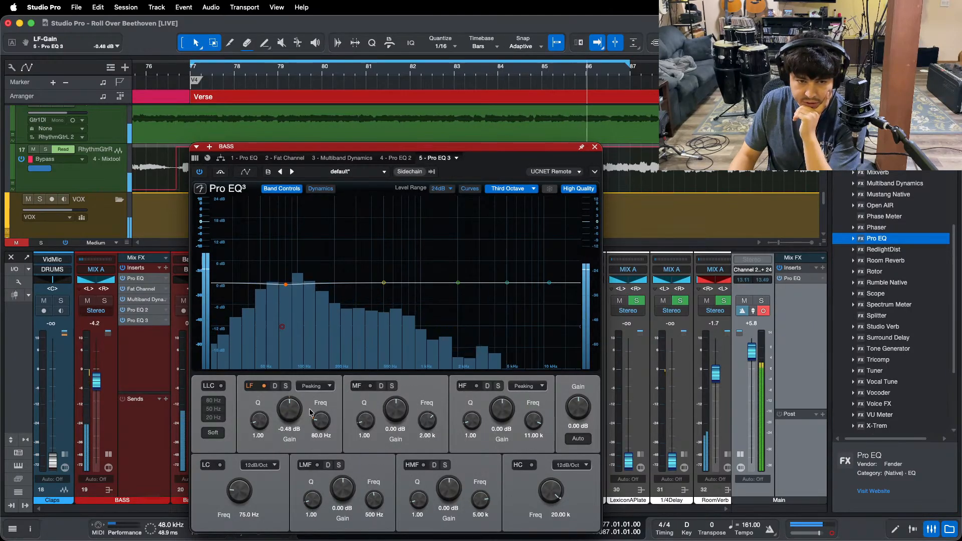
{"action": "right_click", "coordinate": [137, 321]}
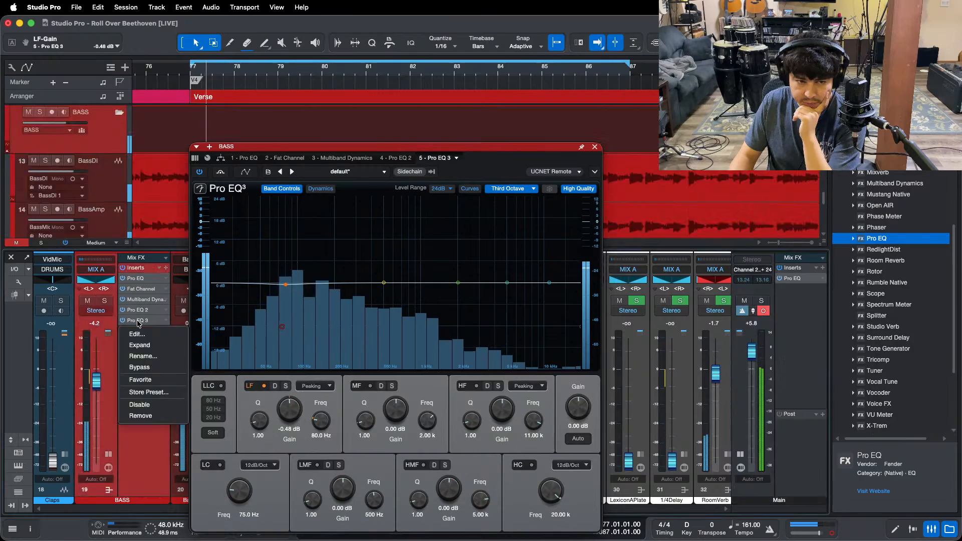
{"action": "left_click", "coordinate": [140, 416]}
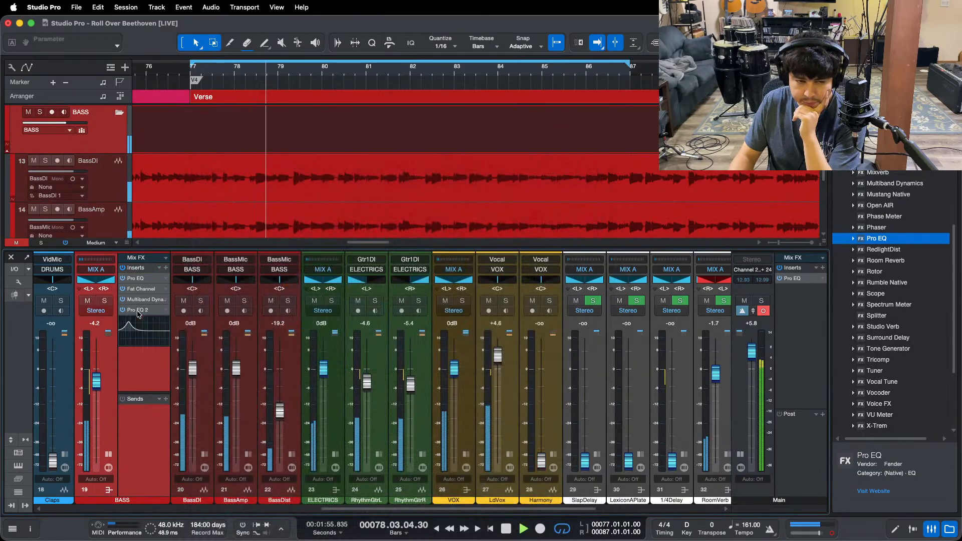
Step: Open the BASS channel's Pro EQ 2 and set its LF gain to 12.96 dB
{"action": "double_click", "coordinate": [137, 311]}
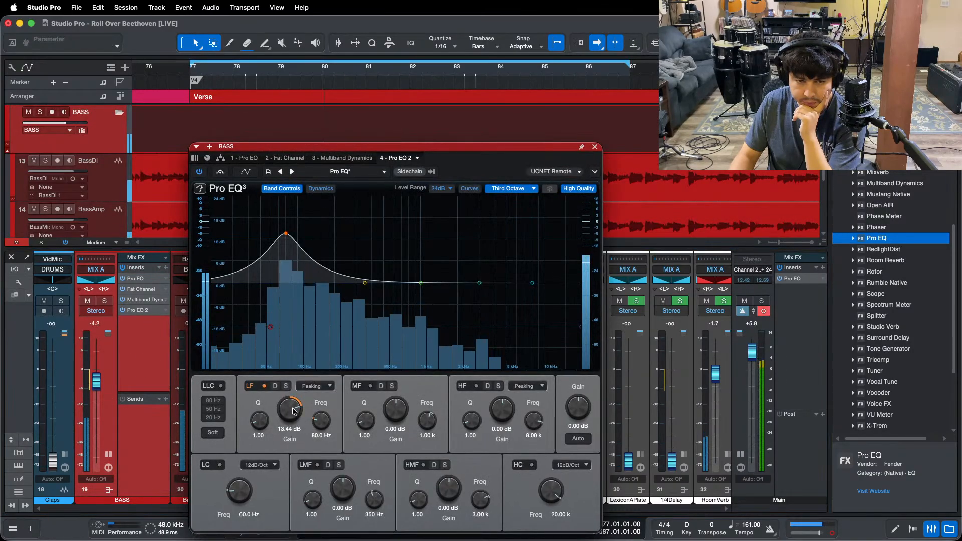
{"action": "left_click", "coordinate": [680, 510]}
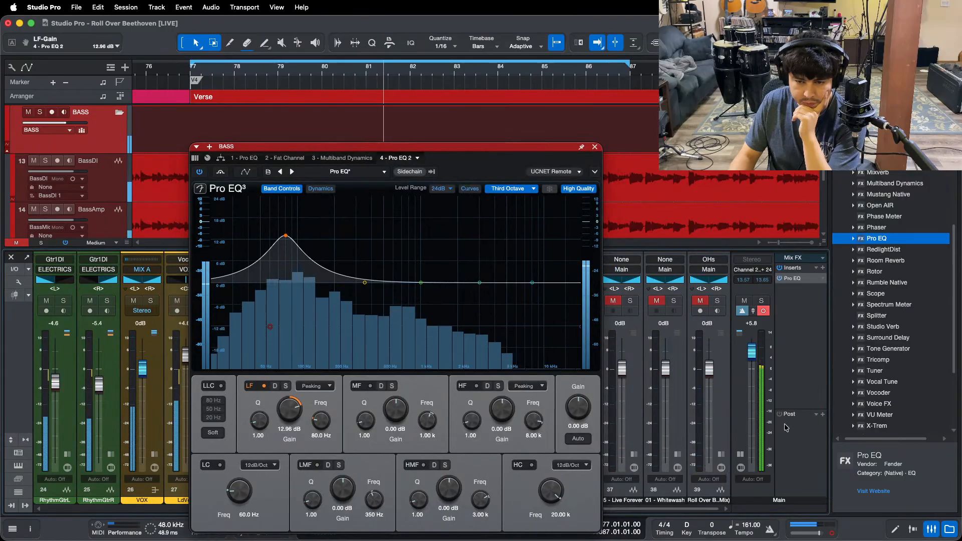
Step: Alternate between the 01 - Whitewash reference and the mix by soloing the reference, comparing the filtered bass range
{"action": "left_click", "coordinate": [673, 300]}
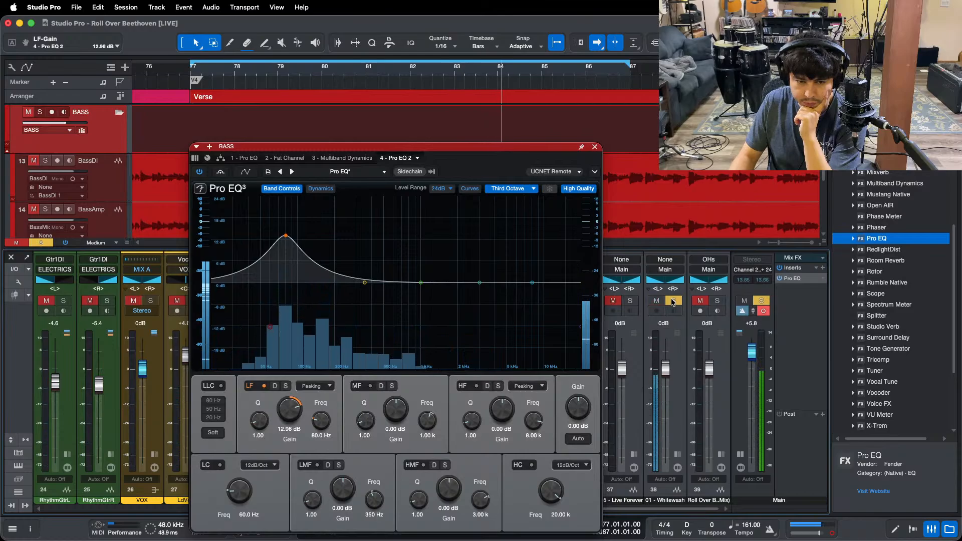
{"action": "left_click", "coordinate": [674, 301]}
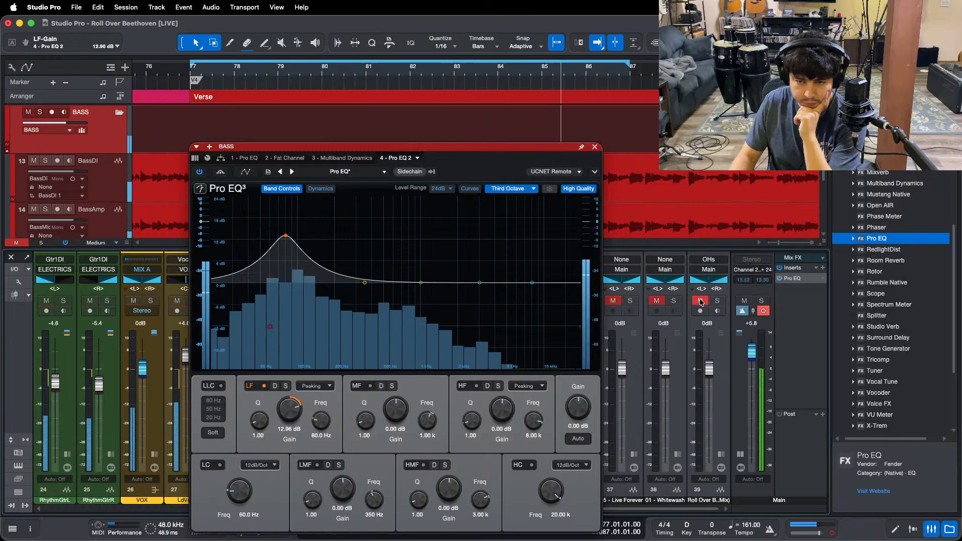
{"action": "left_click", "coordinate": [673, 301]}
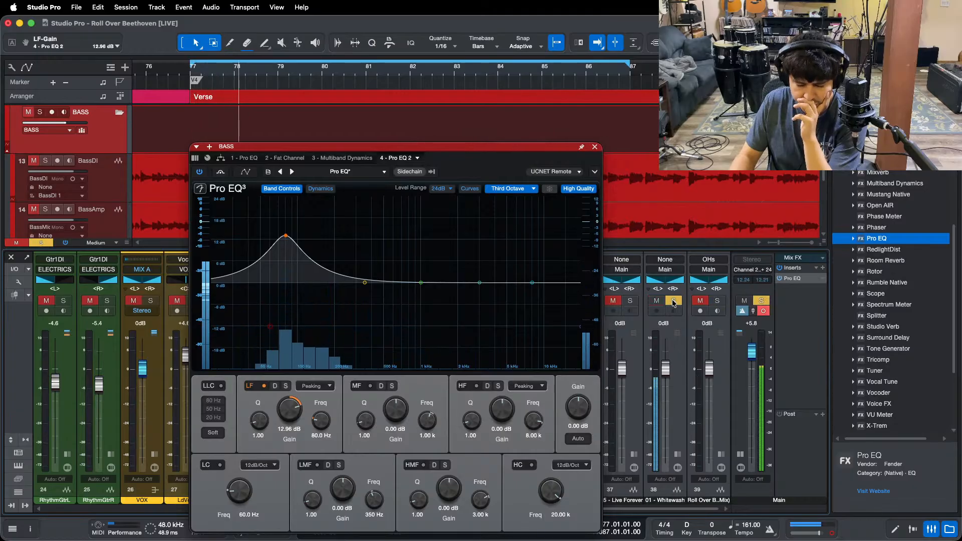
{"action": "left_click", "coordinate": [674, 301]}
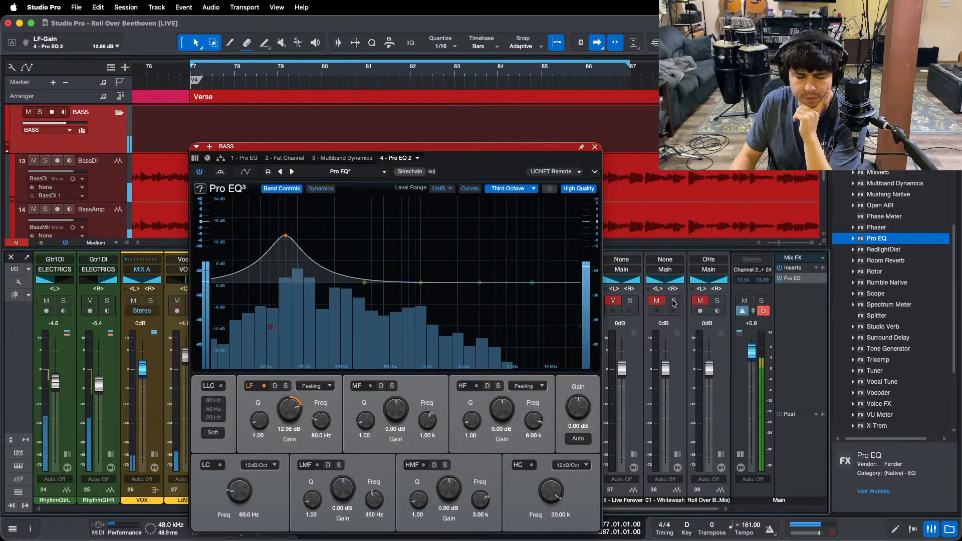
{"action": "left_click", "coordinate": [673, 301]}
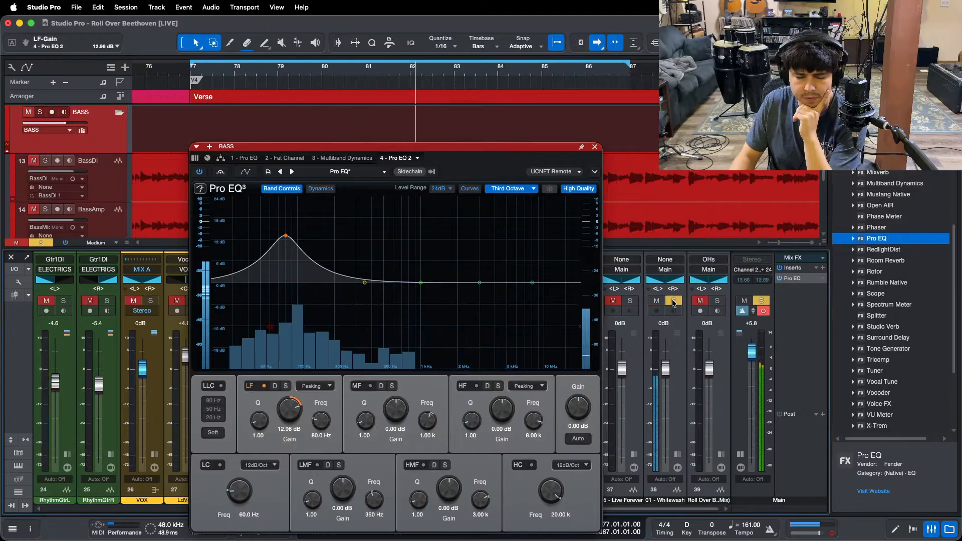
{"action": "left_click", "coordinate": [673, 301]}
{"action": "left_click", "coordinate": [673, 300]}
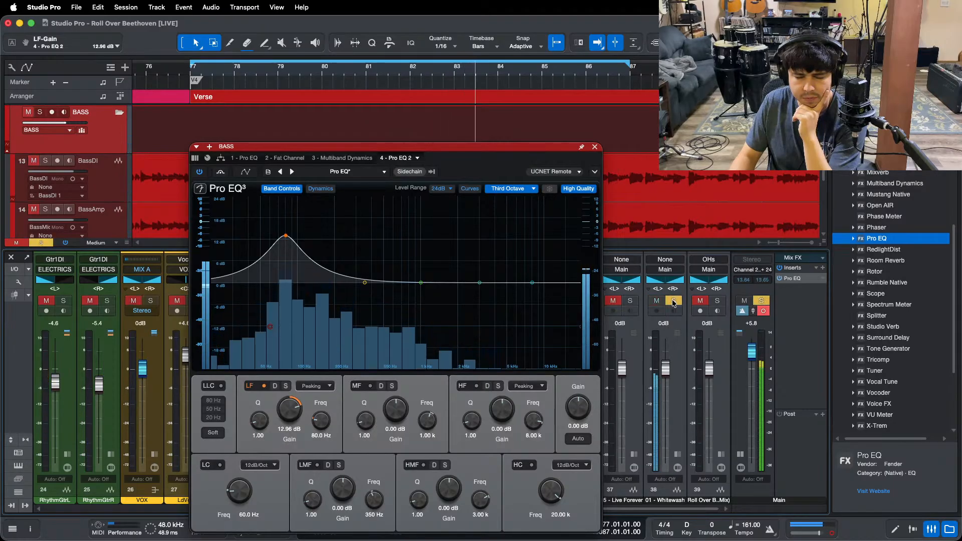
{"action": "left_click", "coordinate": [673, 301]}
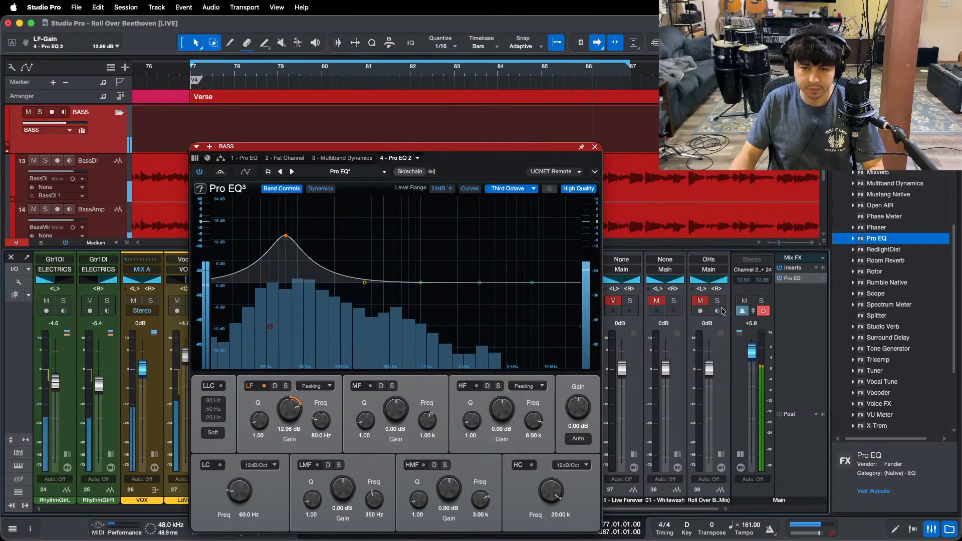
{"action": "left_click", "coordinate": [673, 301]}
{"action": "left_click", "coordinate": [673, 301]}
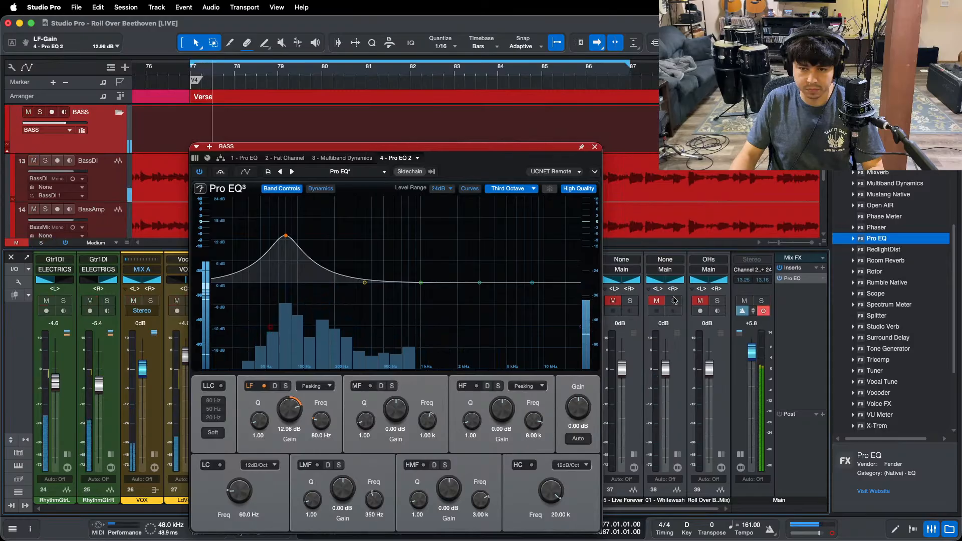
Step: In the Main channel's Pro EQ, lower the high cut to 49.6 Hz and turn off the low cut
{"action": "left_click_drag", "start_coordinate": [792, 273], "coordinate": [793, 277]}
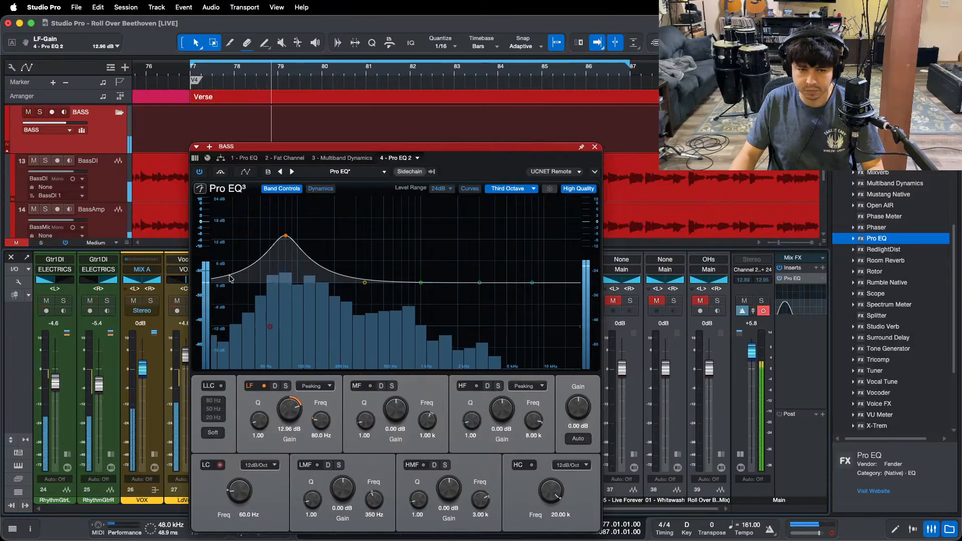
{"action": "left_click", "coordinate": [797, 278]}
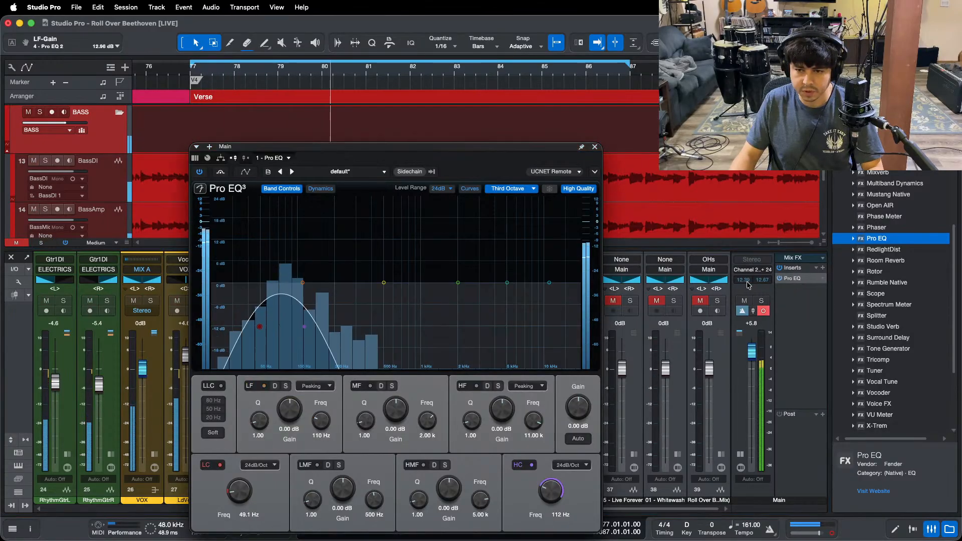
{"action": "left_click_drag", "start_coordinate": [304, 327], "coordinate": [272, 335]}
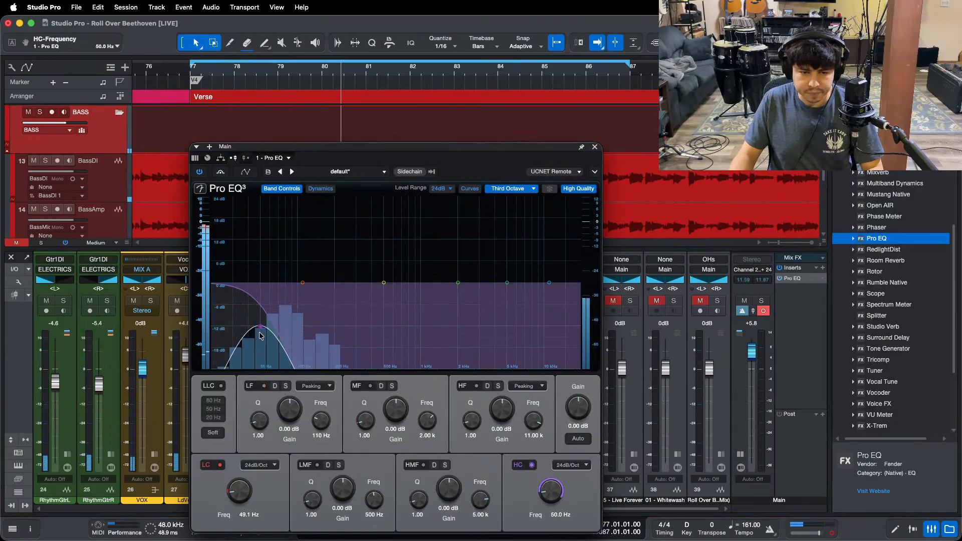
{"action": "left_click", "coordinate": [209, 466]}
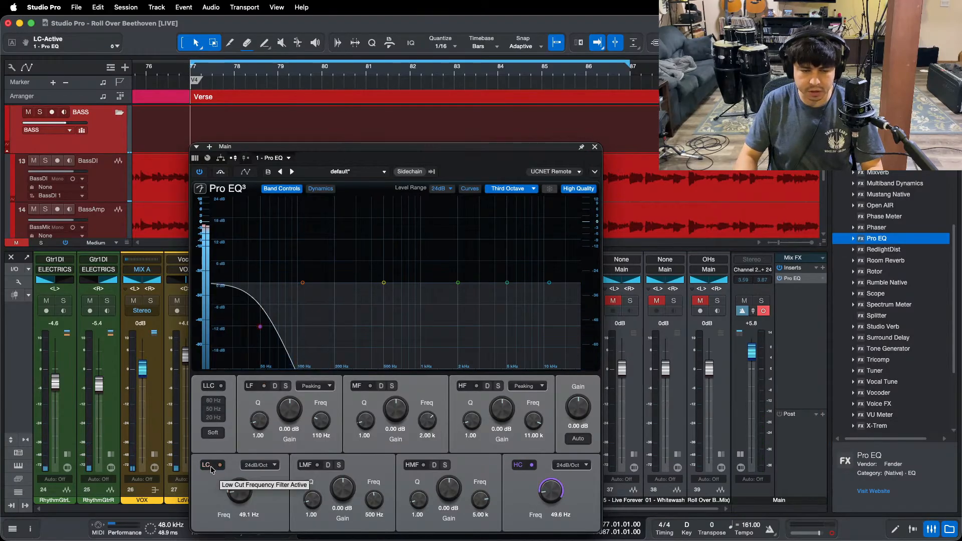
Step: Toggle the solo on 01 - Whitewash to compare its sub-bass below the high cut with the mix
{"action": "left_click", "coordinate": [675, 301]}
{"action": "left_click", "coordinate": [675, 302]}
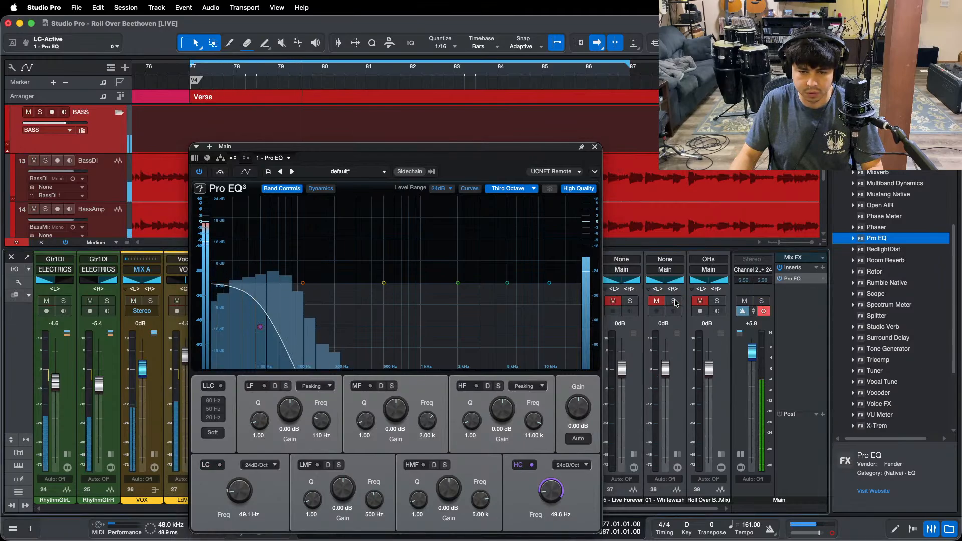
{"action": "left_click", "coordinate": [675, 301]}
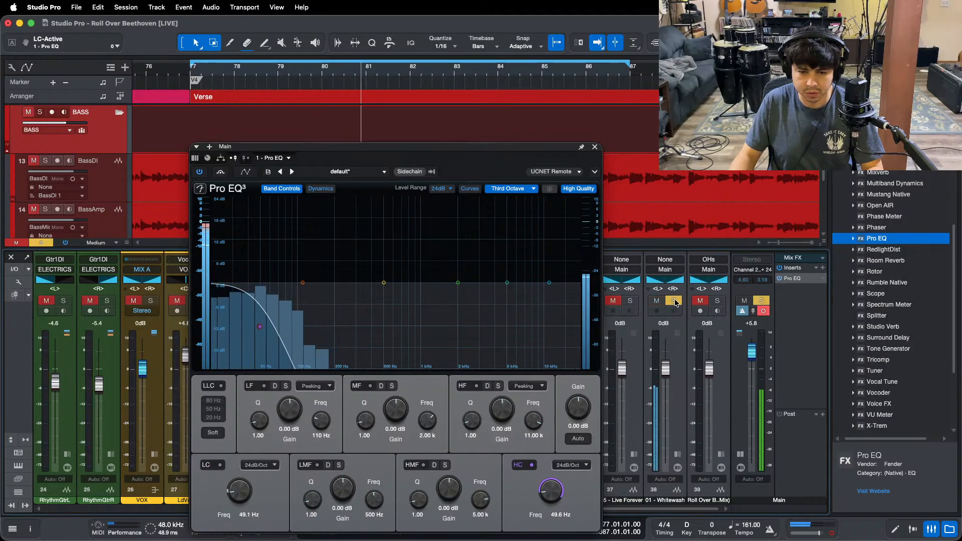
{"action": "left_click", "coordinate": [674, 301]}
Step: Activate the low cut in the KickLvl channel's Pro EQ 2 and set its frequency to 28.3 Hz
{"action": "left_click_drag", "start_coordinate": [637, 510], "coordinate": [75, 510]}
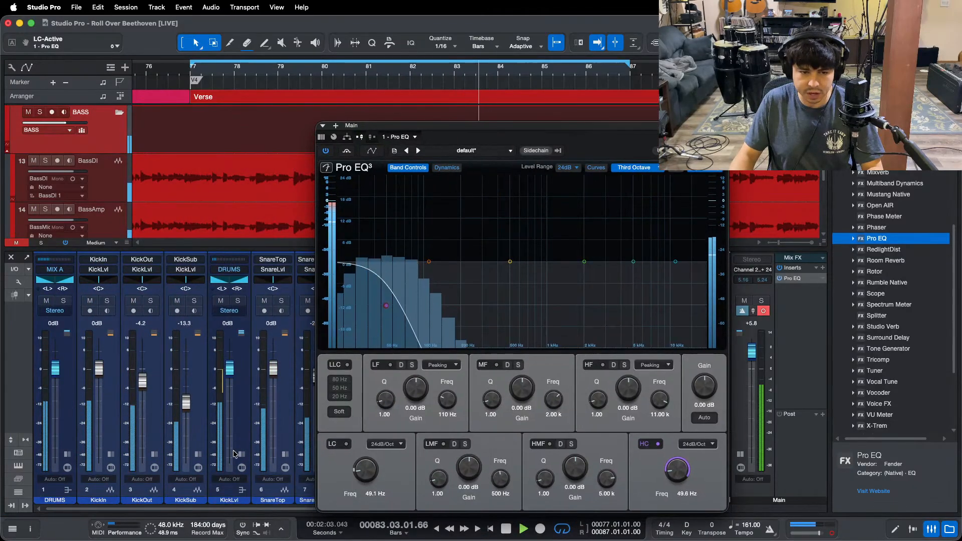
{"action": "double_click", "coordinate": [242, 418]}
{"action": "left_click", "coordinate": [271, 321]}
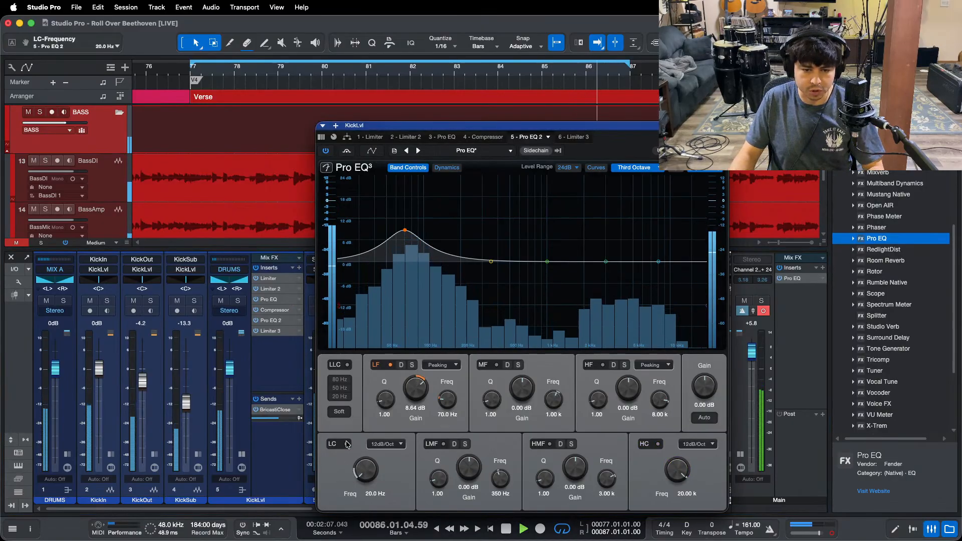
{"action": "left_click", "coordinate": [370, 468]}
{"action": "scroll", "coordinate": [370, 469], "scroll_direction": "up", "scroll_amount": 3}
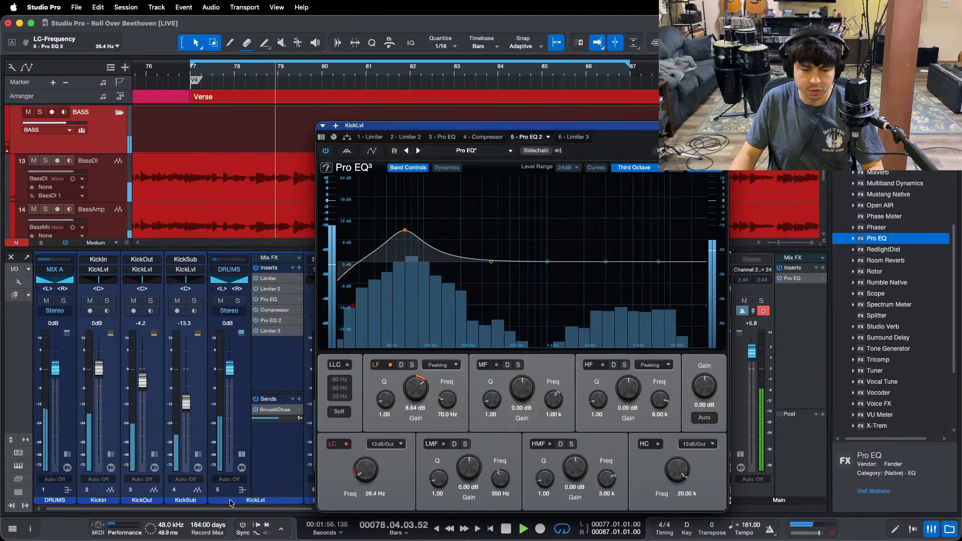
Step: Solo 01 - Whitewash again and compare its sub-bass with the mix after the kick's low cut
{"action": "scroll", "coordinate": [276, 451], "scroll_direction": "right", "scroll_amount": 10}
{"action": "left_click_drag", "start_coordinate": [593, 152], "coordinate": [488, 148]}
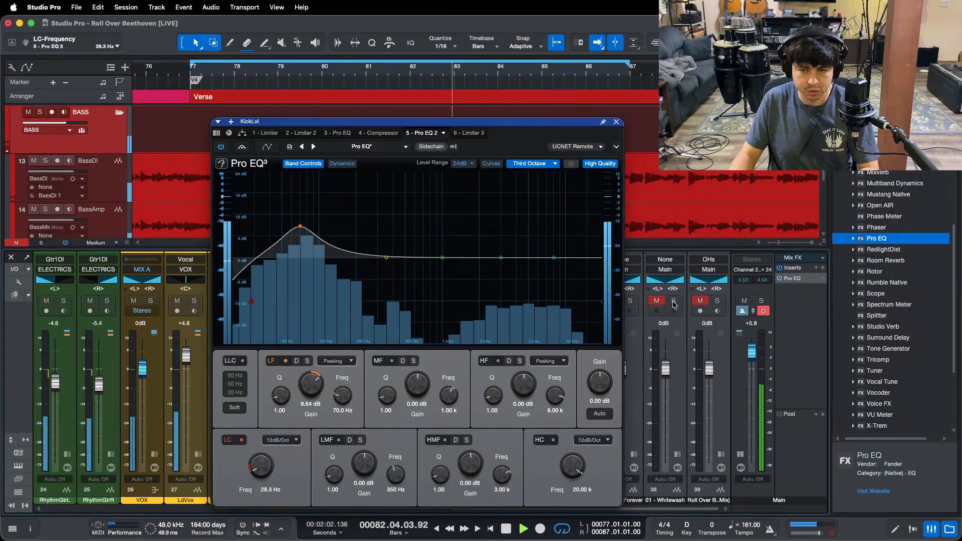
{"action": "key", "text": "KP_1"}
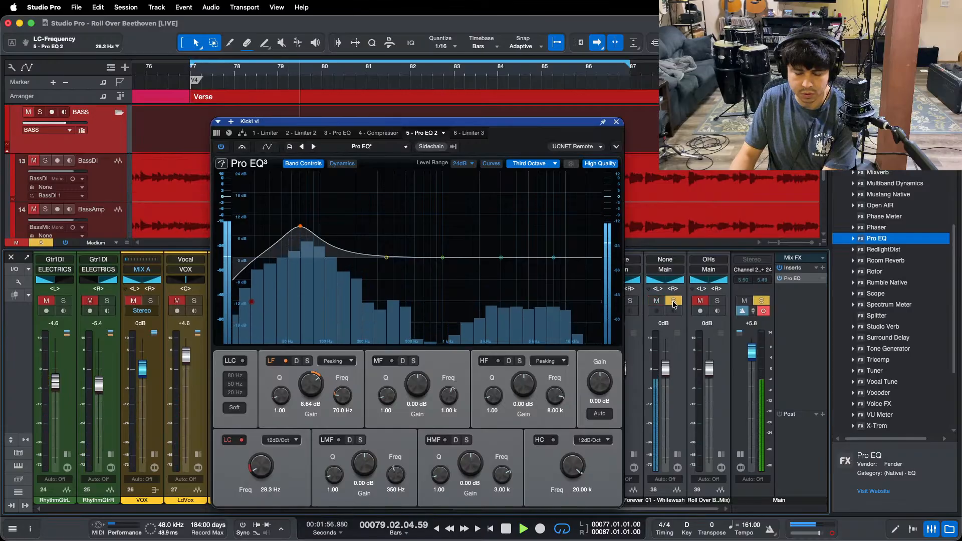
Step: Close the kick EQ, reset the Main channel's volume to 0 dB and stop playback
{"action": "left_click", "coordinate": [616, 122]}
{"action": "left_click", "coordinate": [751, 353], "text": "alt"}
{"action": "key", "text": "space"}
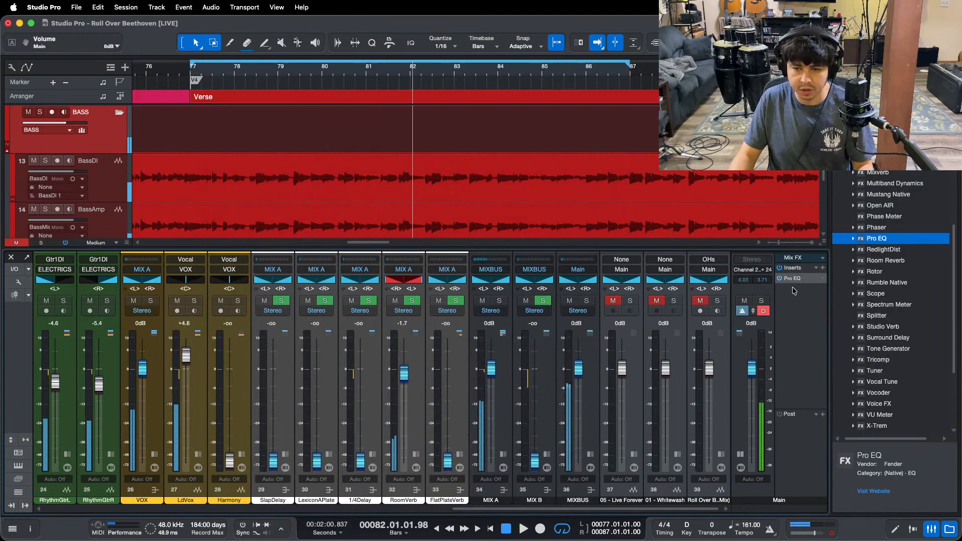
Step: Reopen the Main channel's Pro EQ and save the song
{"action": "double_click", "coordinate": [801, 279]}
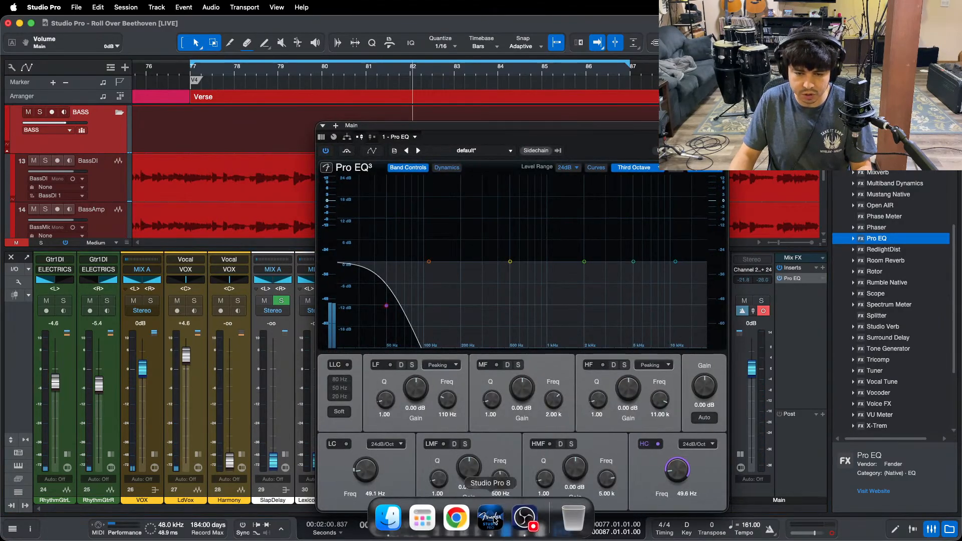
{"action": "left_click", "coordinate": [525, 517]}
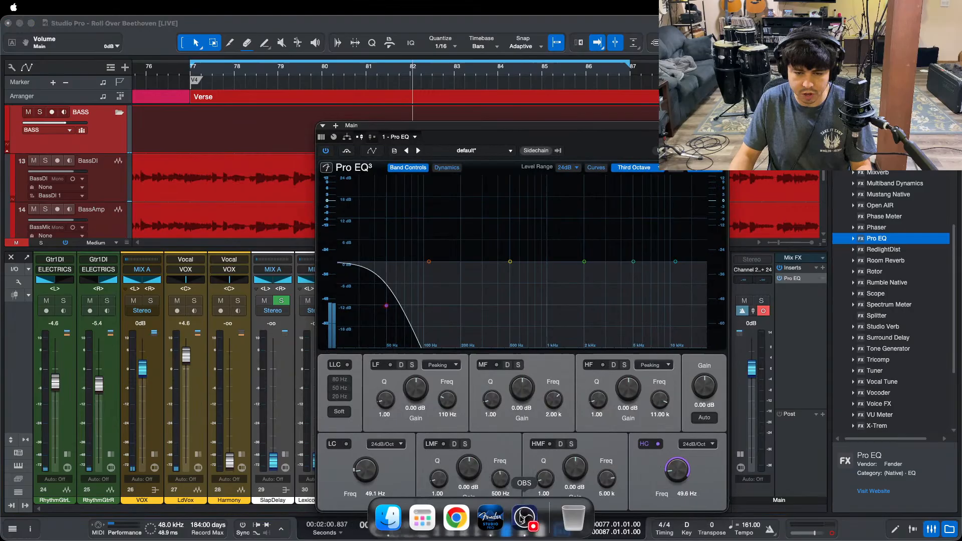
{"action": "left_click", "coordinate": [822, 389]}
{"action": "left_click_drag", "start_coordinate": [609, 150], "coordinate": [498, 125]}
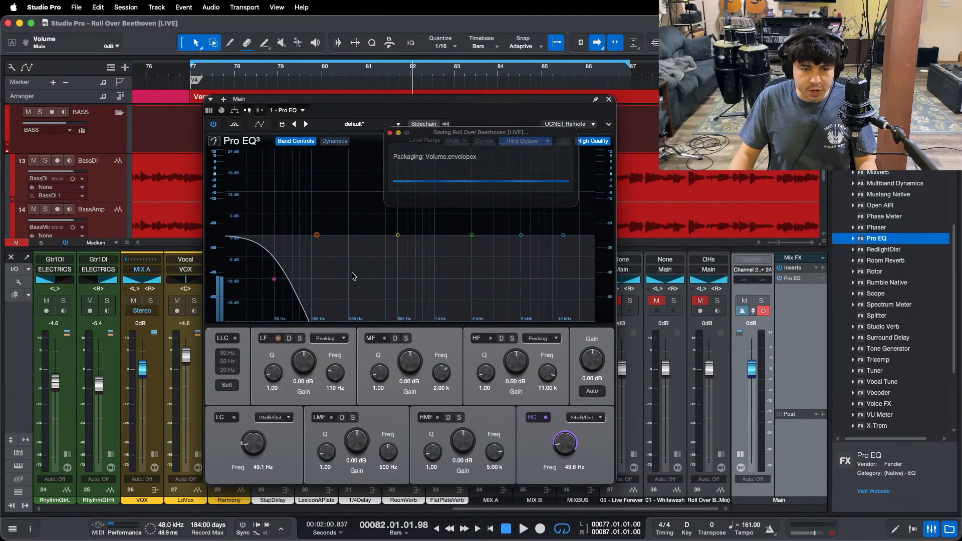
Step: Change the Main Pro EQ to pass only highs, with the low cut active at 7.84 kHz and the high cut off
{"action": "left_click_drag", "start_coordinate": [276, 283], "coordinate": [559, 286]}
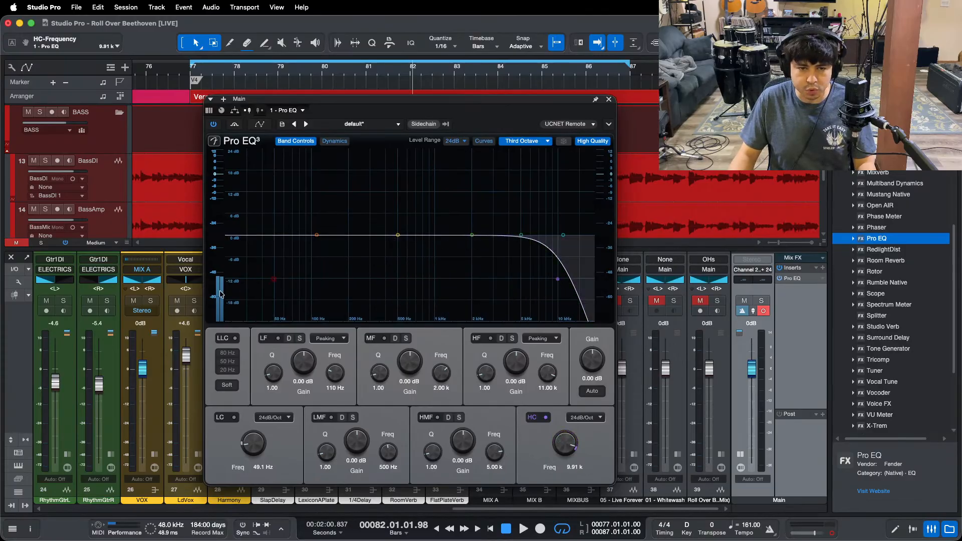
{"action": "left_click_drag", "start_coordinate": [277, 284], "coordinate": [550, 287]}
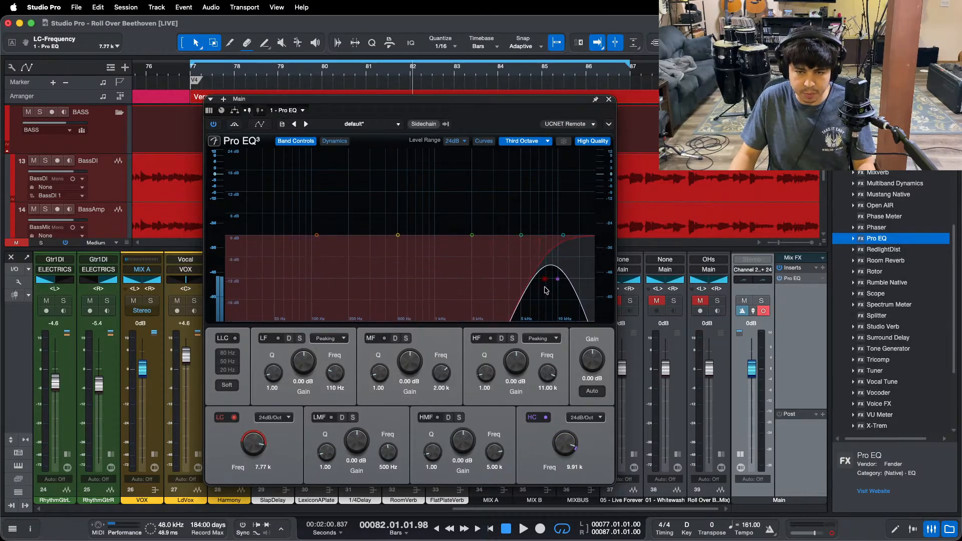
{"action": "left_click", "coordinate": [535, 419]}
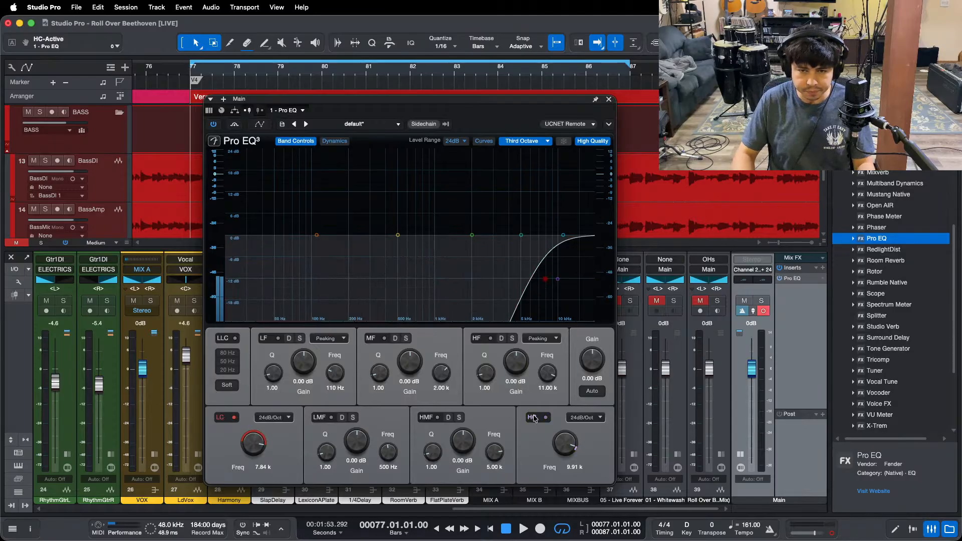
{"action": "left_click", "coordinate": [472, 235]}
Step: Play the verse and alternate between the 05 - Live Forever reference and the mix by soloing, comparing the filtered high end
{"action": "key", "text": "space"}
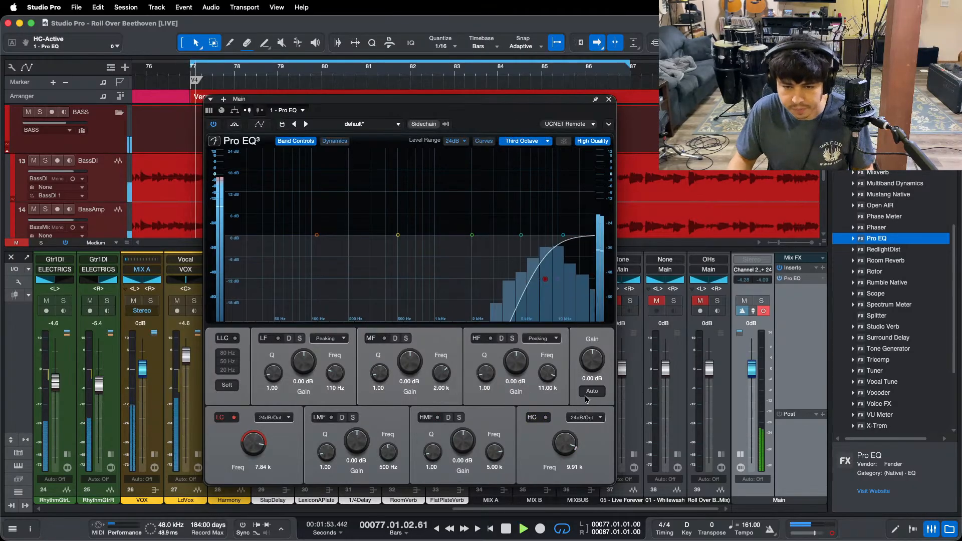
{"action": "key", "text": "space"}
{"action": "key", "text": "space"}
{"action": "left_click", "coordinate": [631, 303]}
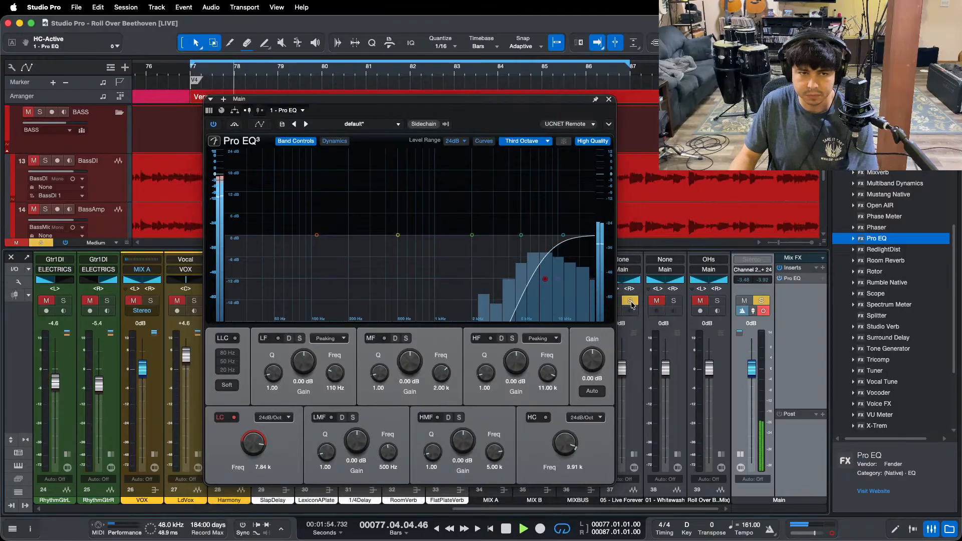
{"action": "key", "text": "space"}
{"action": "key", "text": "space"}
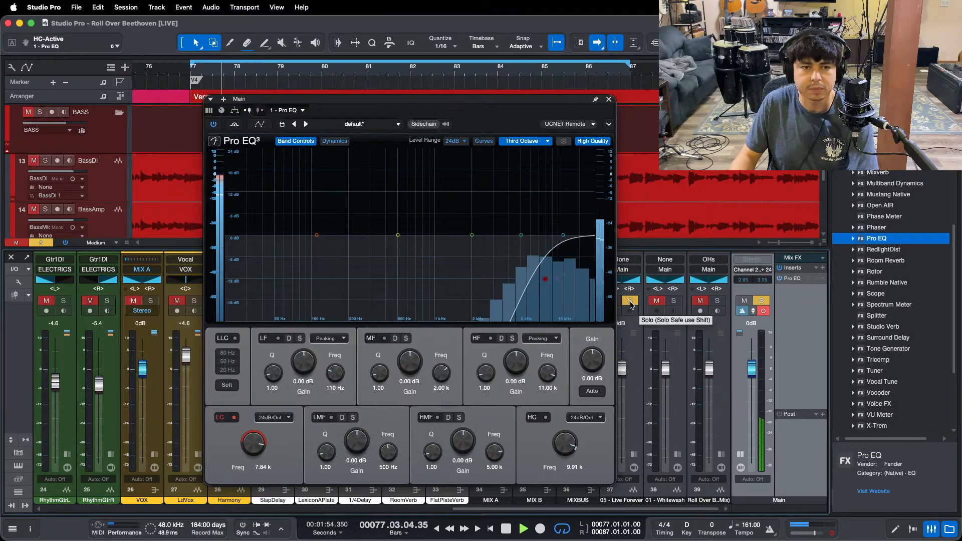
{"action": "left_click", "coordinate": [631, 302]}
{"action": "key", "text": "space"}
{"action": "key", "text": "space"}
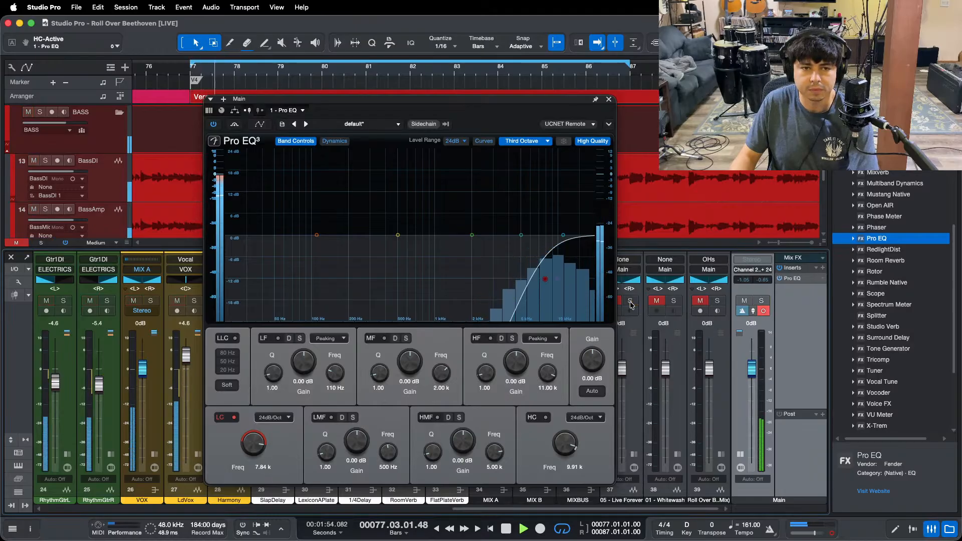
{"action": "left_click", "coordinate": [631, 302]}
{"action": "left_click", "coordinate": [631, 303]}
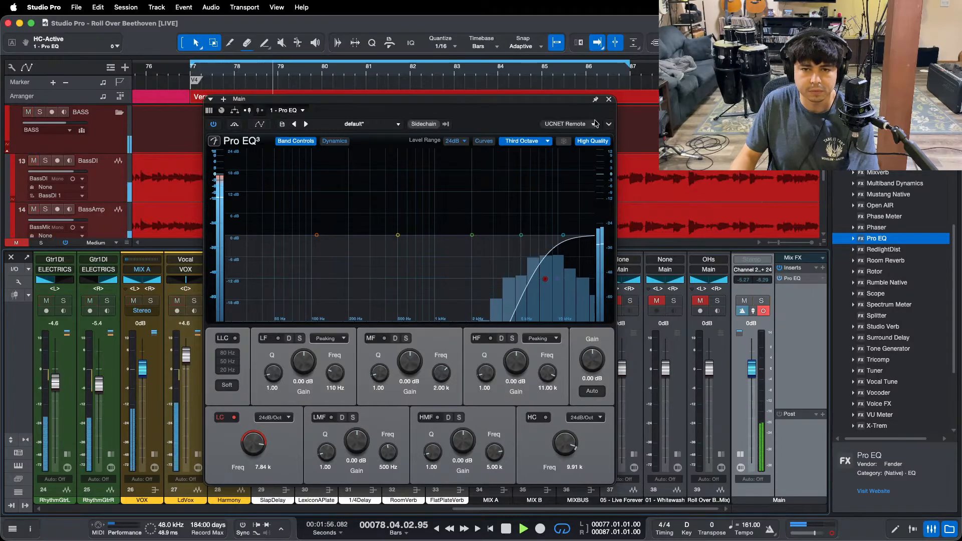
Step: Close the Main channel's EQ and open the first Pro EQ on the LdVox channel
{"action": "left_click", "coordinate": [608, 100]}
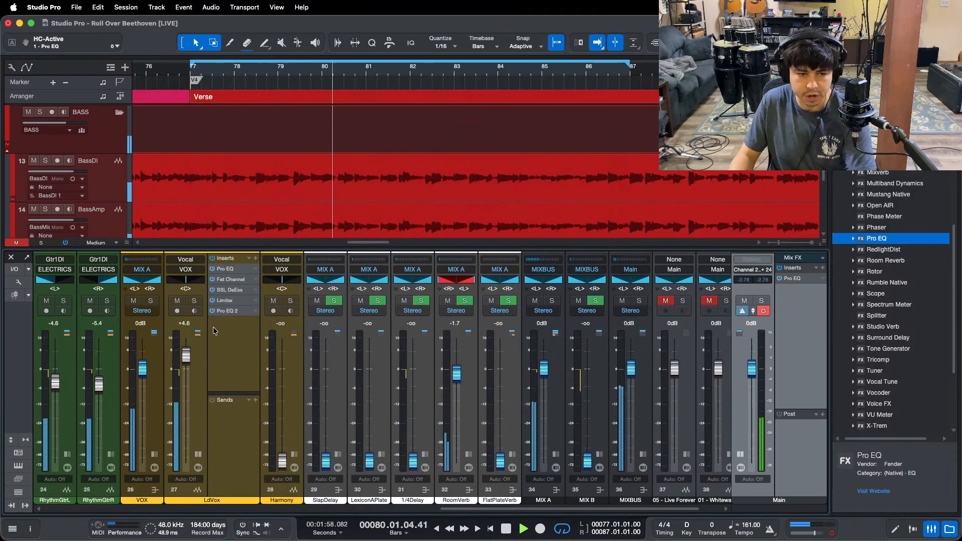
{"action": "left_click", "coordinate": [228, 269]}
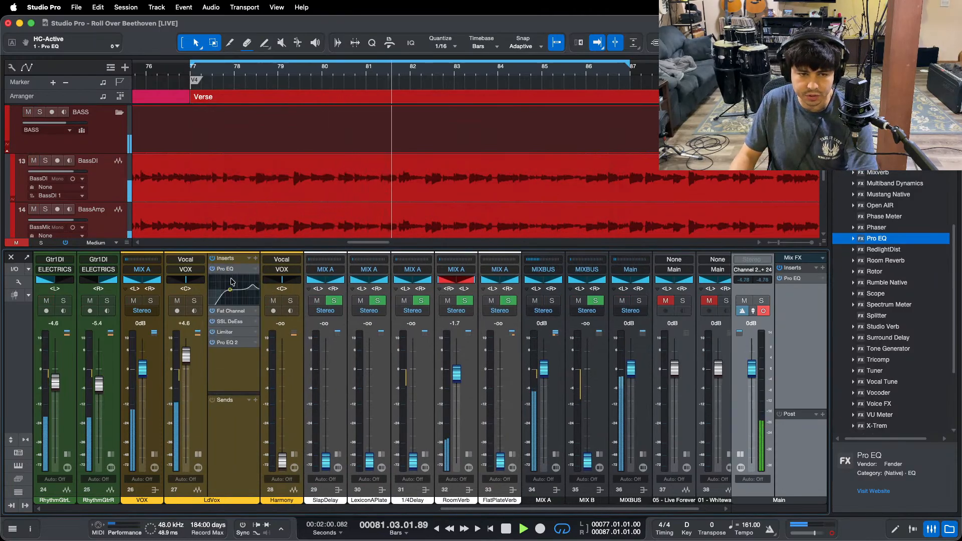
{"action": "left_click", "coordinate": [232, 271]}
{"action": "double_click", "coordinate": [232, 271]}
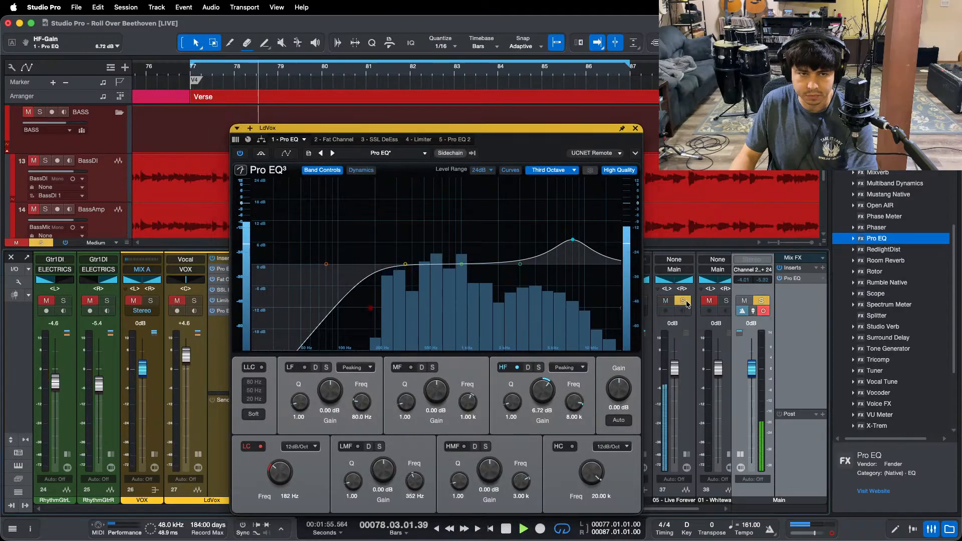
Step: Replay the verse and compare the mix's filtered high end with the 05 - Live Forever and 01 - Whitewash references by soloing them
{"action": "key", "text": "KP_1"}
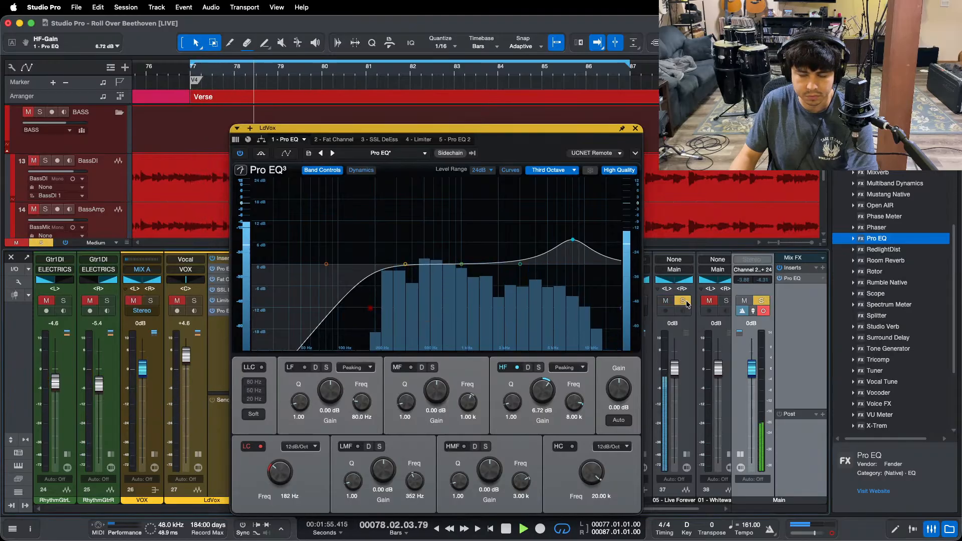
{"action": "left_click", "coordinate": [725, 301]}
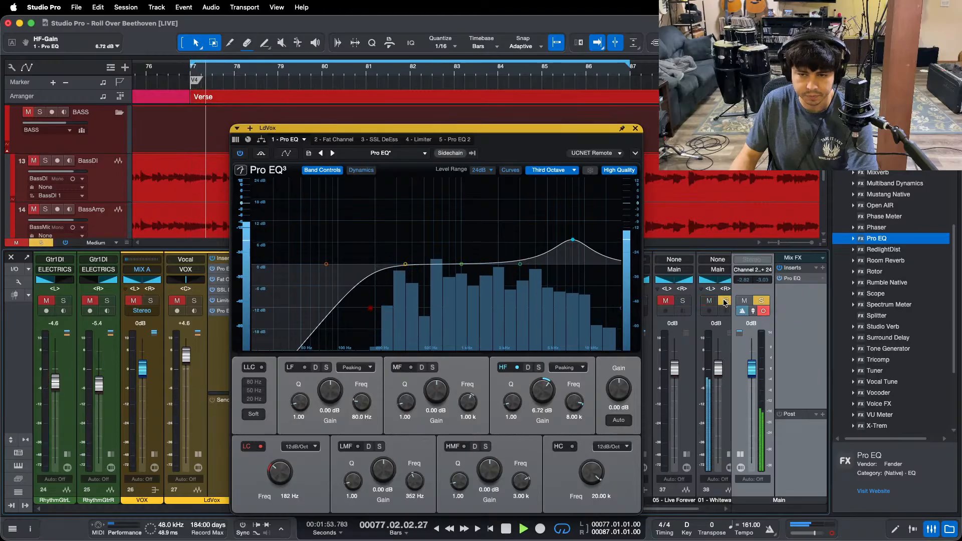
{"action": "left_click", "coordinate": [725, 301]}
{"action": "left_click", "coordinate": [725, 301]}
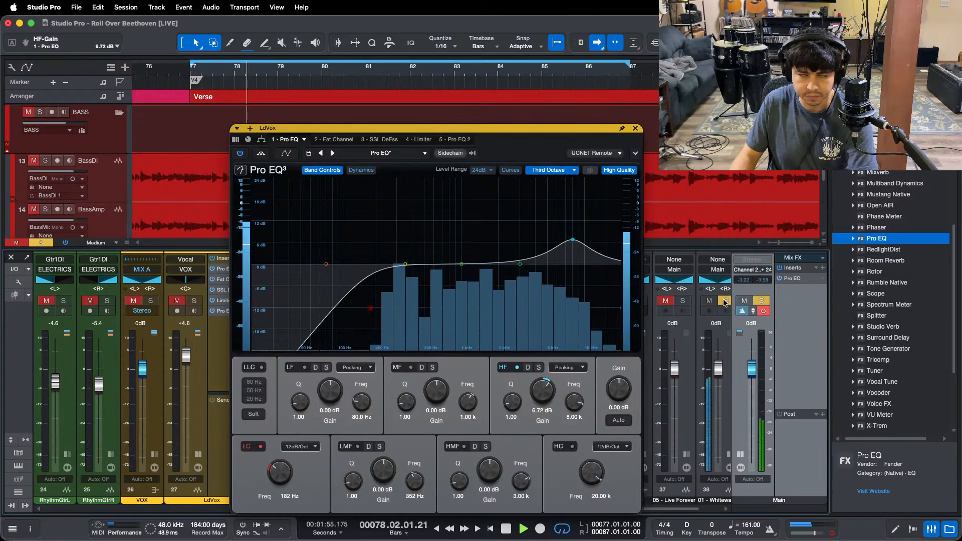
{"action": "left_click", "coordinate": [725, 301]}
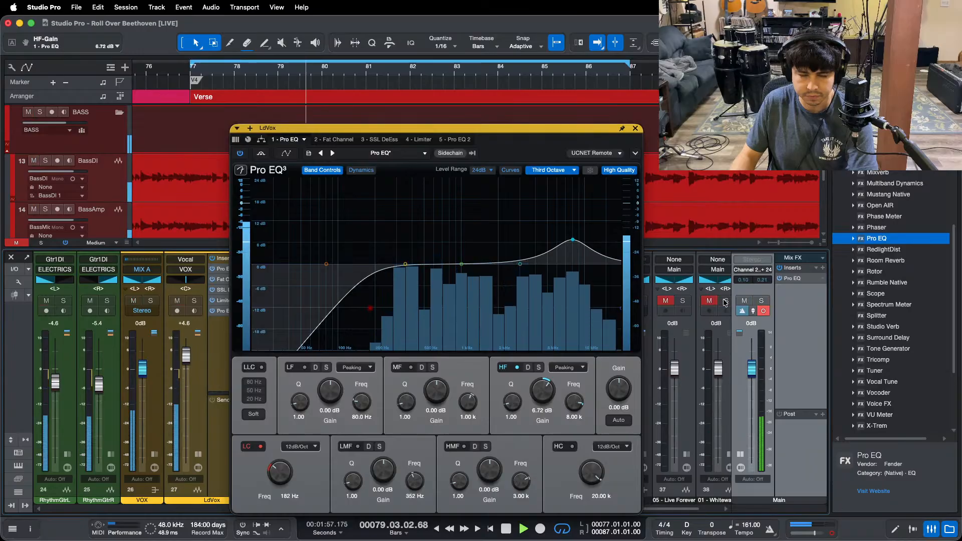
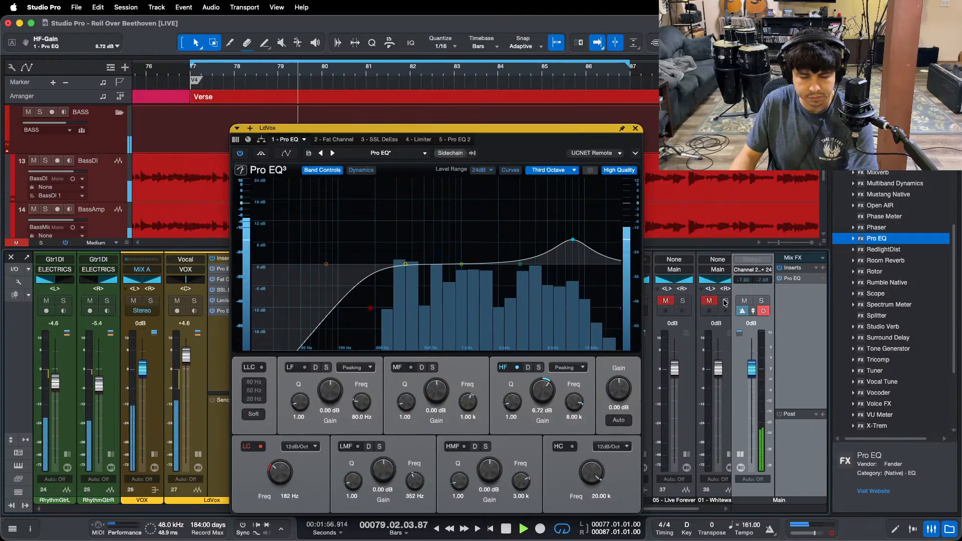
{"action": "left_click", "coordinate": [725, 301]}
{"action": "left_click", "coordinate": [726, 301]}
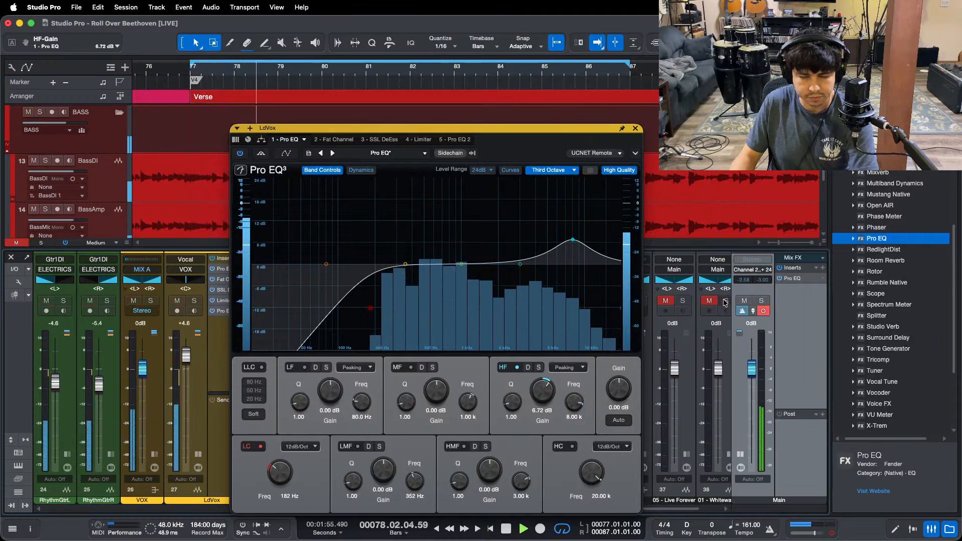
{"action": "left_click", "coordinate": [725, 301]}
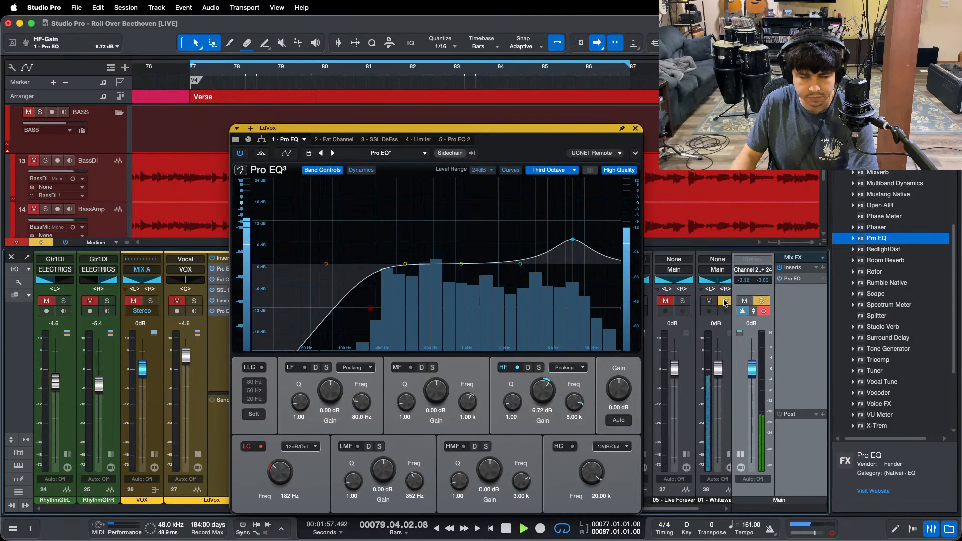
{"action": "left_click", "coordinate": [725, 301]}
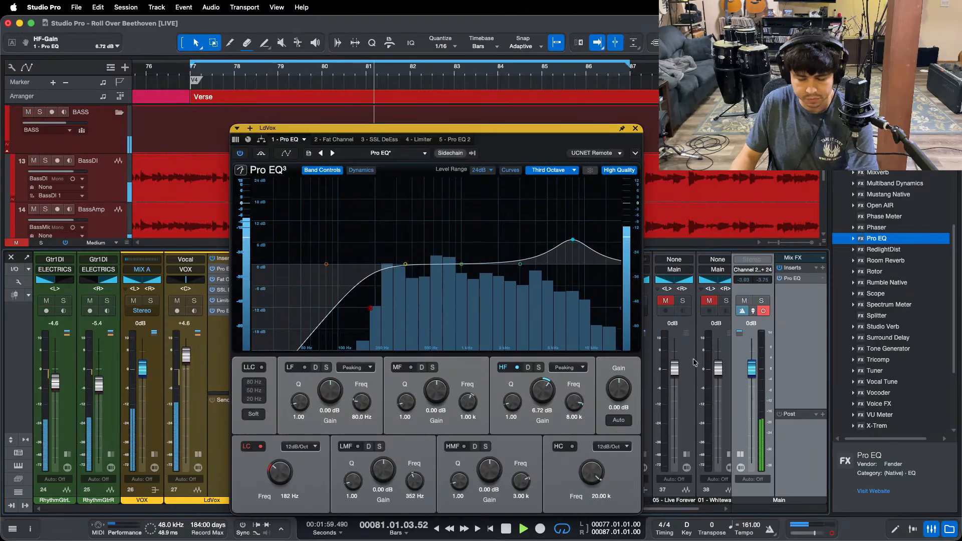
Step: Close the lead vocal EQ and mute the SnareLvl channel
{"action": "left_click", "coordinate": [635, 129]}
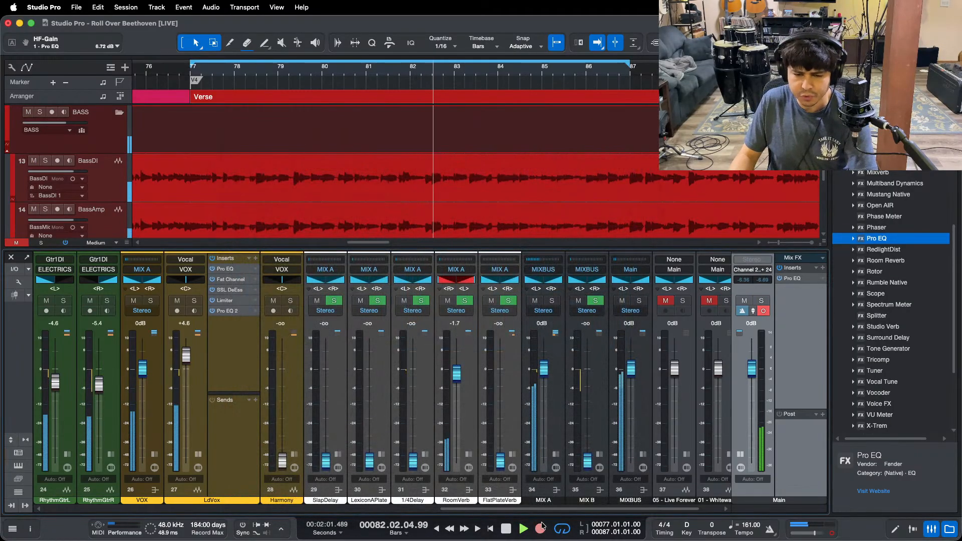
{"action": "left_click_drag", "start_coordinate": [508, 511], "coordinate": [125, 511]}
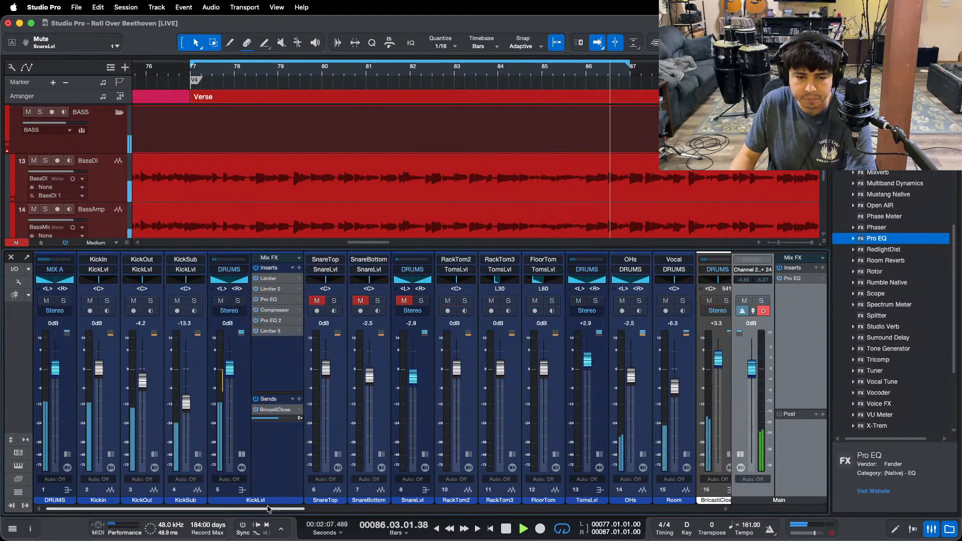
Step: Solo and unsolo the 01 - Whitewash reference to compare its high end with the mix without the snare
{"action": "scroll", "coordinate": [702, 326], "scroll_direction": "right", "scroll_amount": 10}
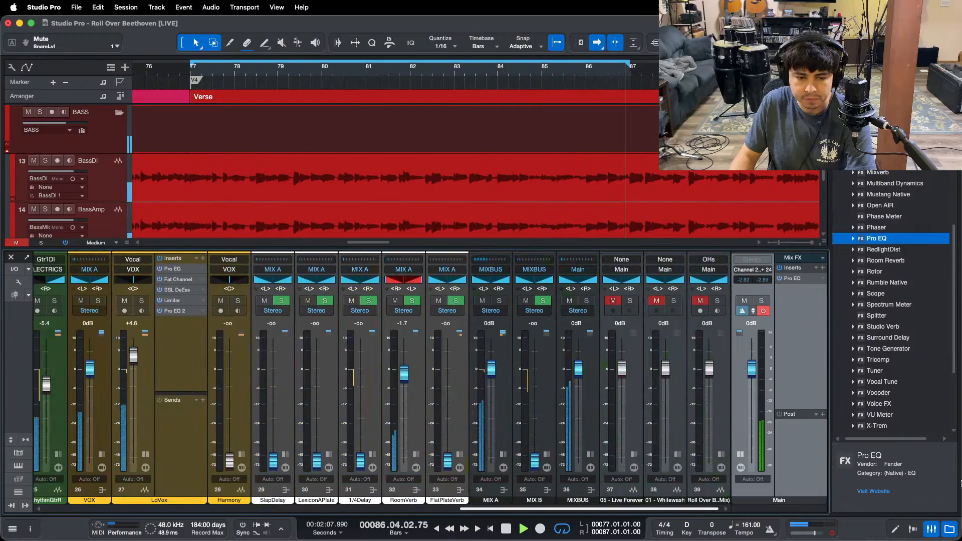
{"action": "left_click", "coordinate": [674, 301]}
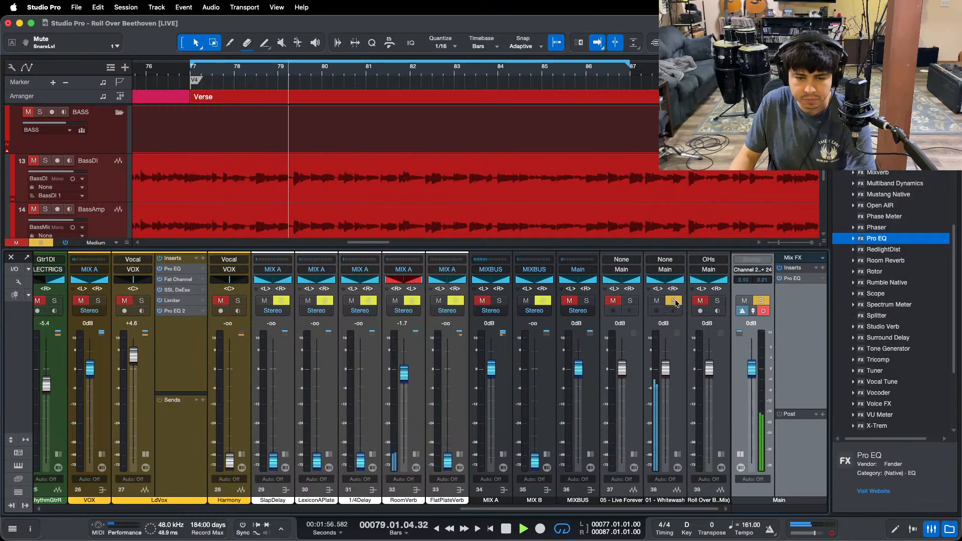
{"action": "left_click", "coordinate": [675, 299]}
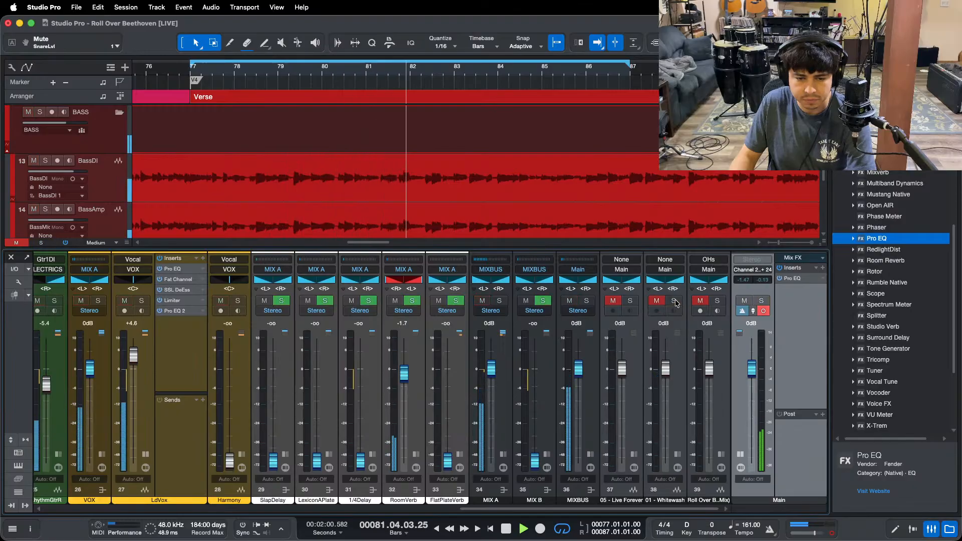
{"action": "left_click", "coordinate": [676, 301]}
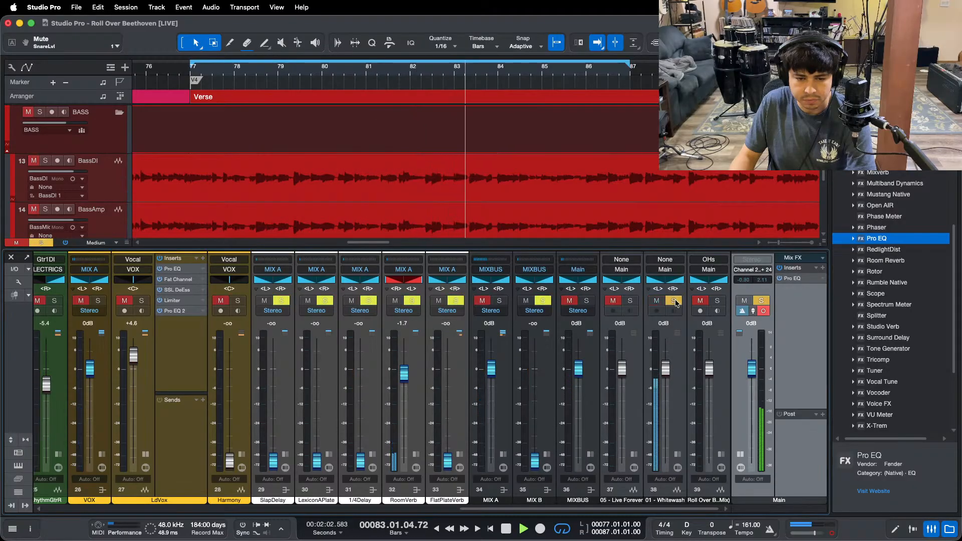
{"action": "key", "text": "KP_1"}
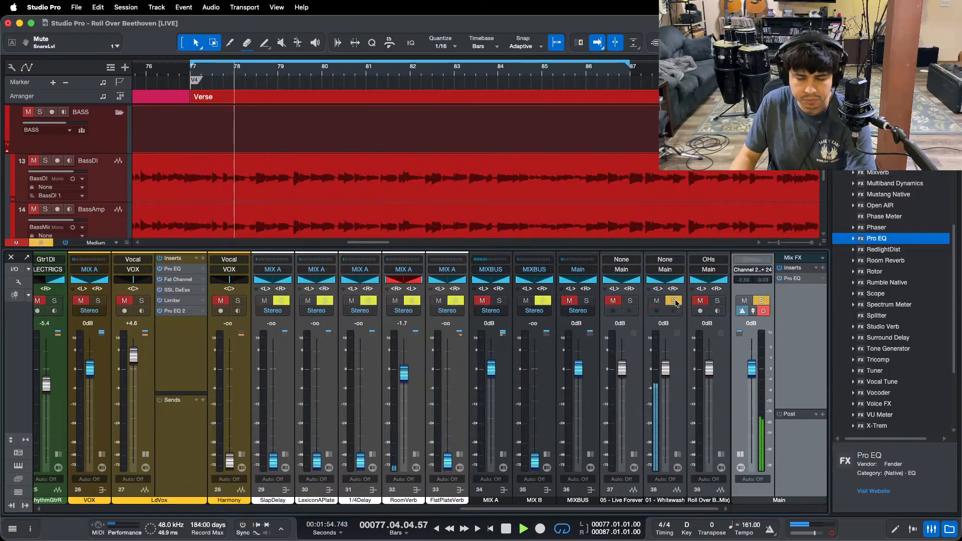
{"action": "left_click", "coordinate": [675, 301]}
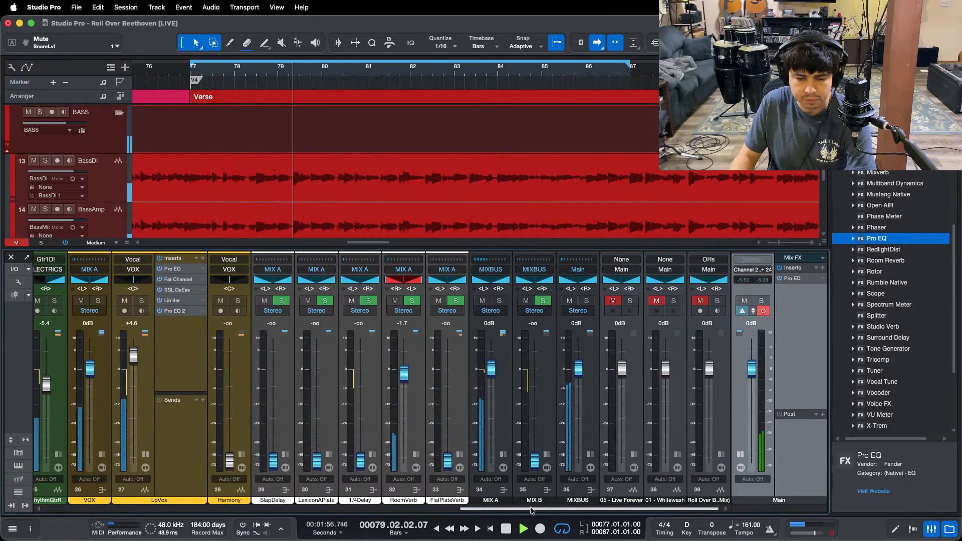
Step: Open the first Pro EQ on the KickLvl channel and reposition its window so the reference tracks' solo controls are visible
{"action": "left_click_drag", "start_coordinate": [591, 509], "coordinate": [175, 509]}
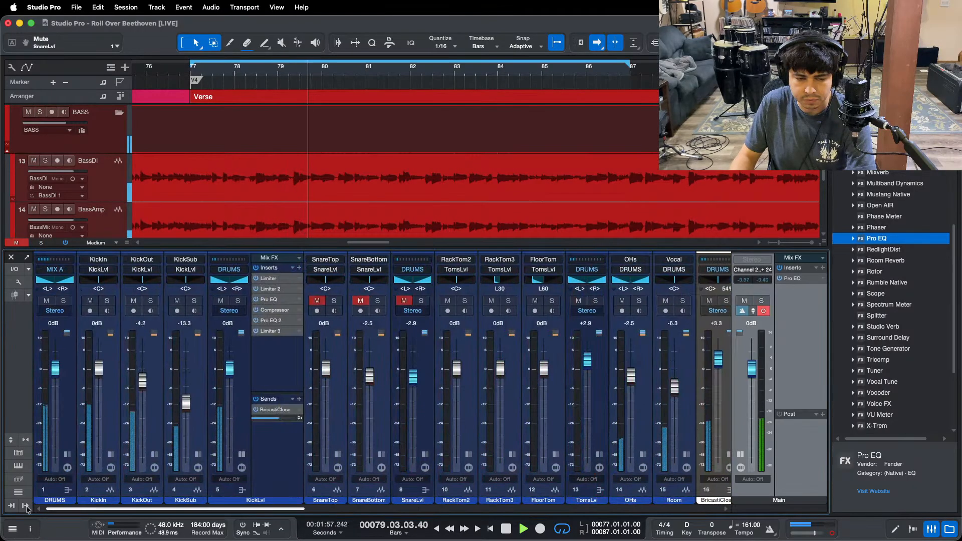
{"action": "left_click", "coordinate": [270, 299]}
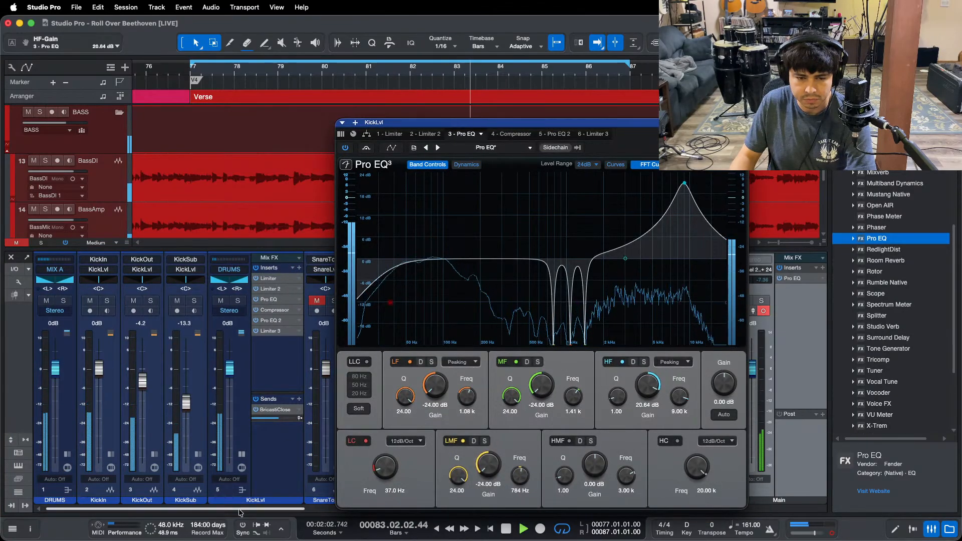
{"action": "left_click_drag", "start_coordinate": [288, 509], "coordinate": [689, 508]}
{"action": "left_click_drag", "start_coordinate": [652, 122], "coordinate": [516, 121]}
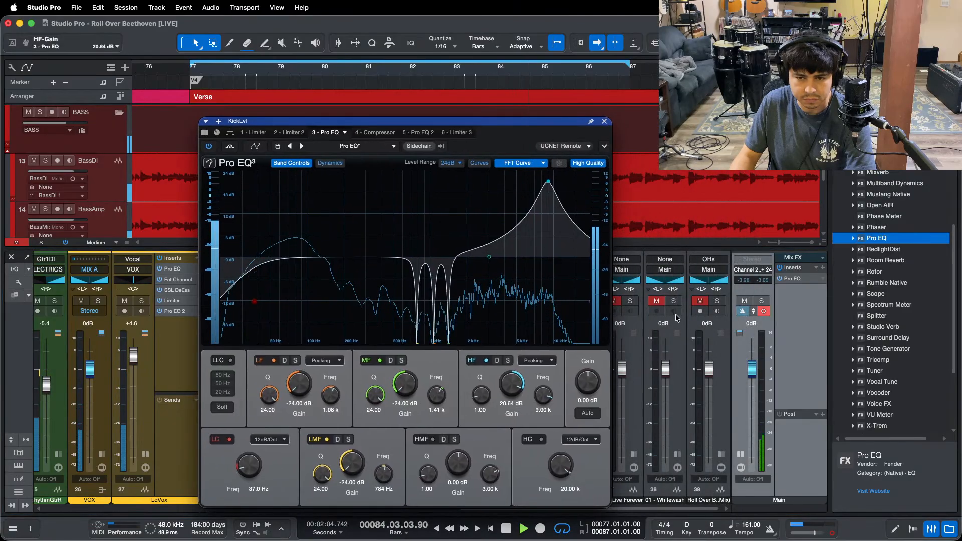
Step: Restart the verse and briefly solo the 01 - Whitewash reference to compare it with the mix while viewing the kick EQ
{"action": "key", "text": "KP_1"}
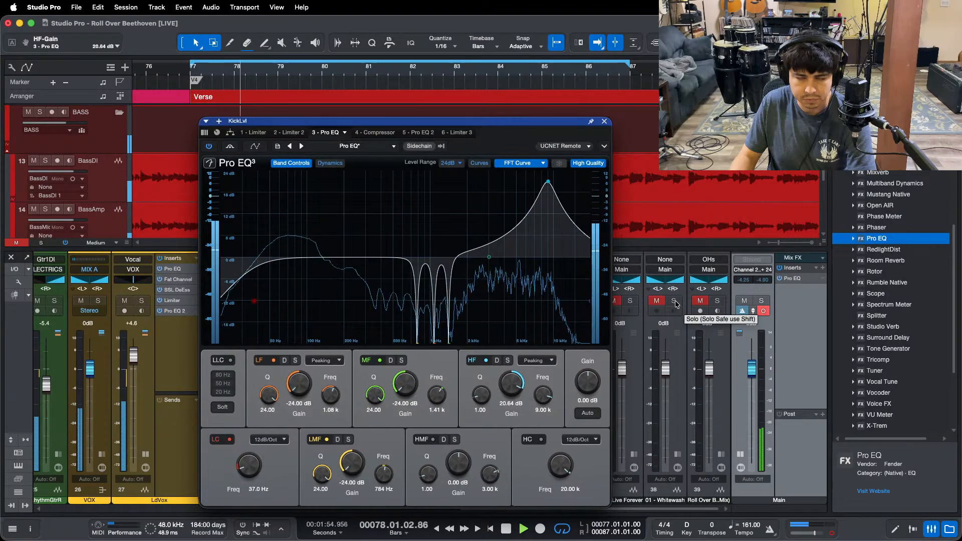
{"action": "left_click", "coordinate": [675, 303]}
{"action": "left_click", "coordinate": [675, 304]}
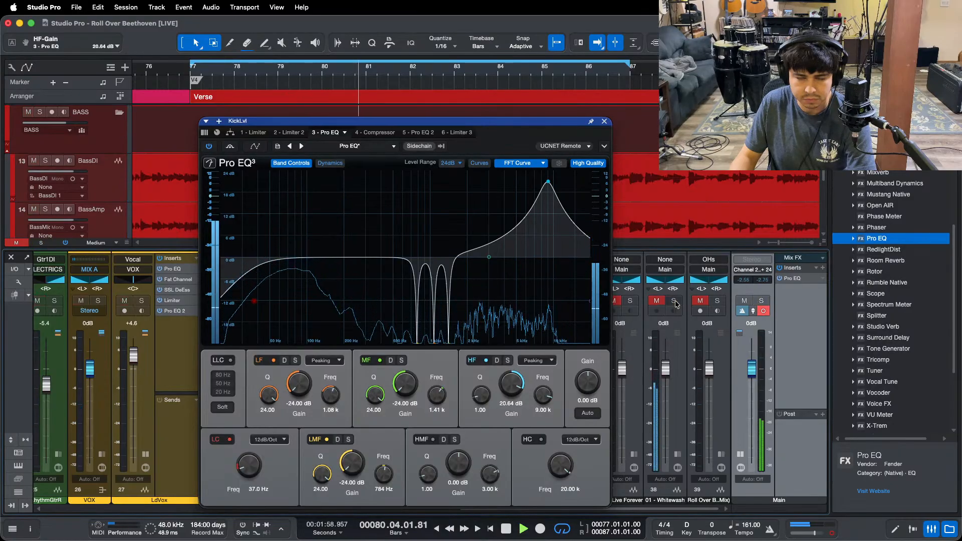
Step: Unmute the SnareLvl channel
{"action": "left_click_drag", "start_coordinate": [634, 515], "coordinate": [288, 490]}
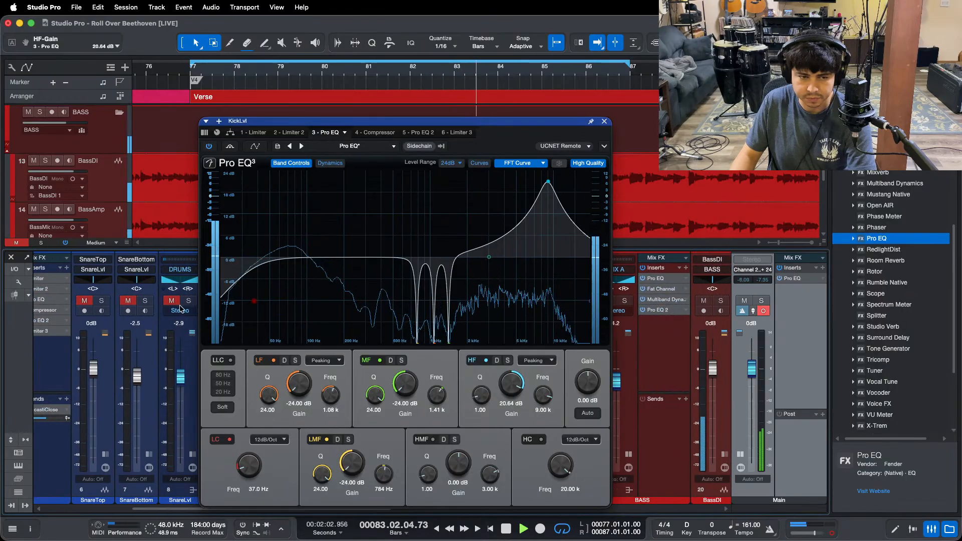
{"action": "left_click", "coordinate": [171, 301]}
Step: Replay the verse with the snare included and alternate between the 01 - Whitewash reference and the mix by soloing
{"action": "left_click_drag", "start_coordinate": [174, 509], "coordinate": [502, 509]}
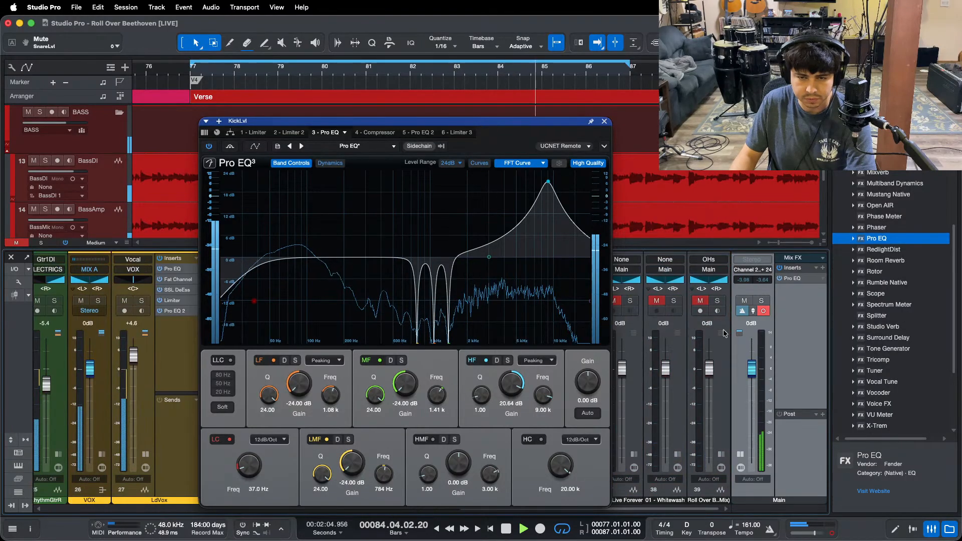
{"action": "key", "text": "KP_1"}
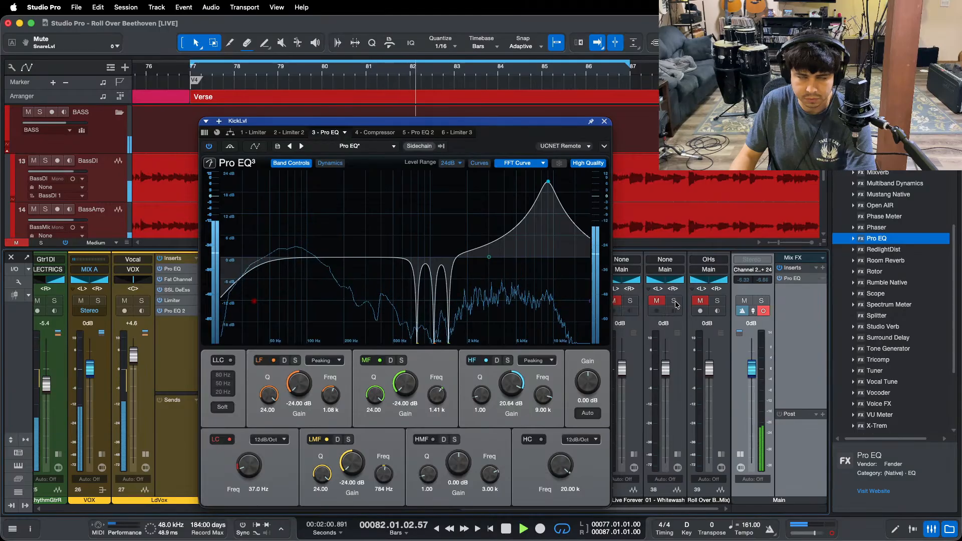
{"action": "left_click", "coordinate": [679, 302]}
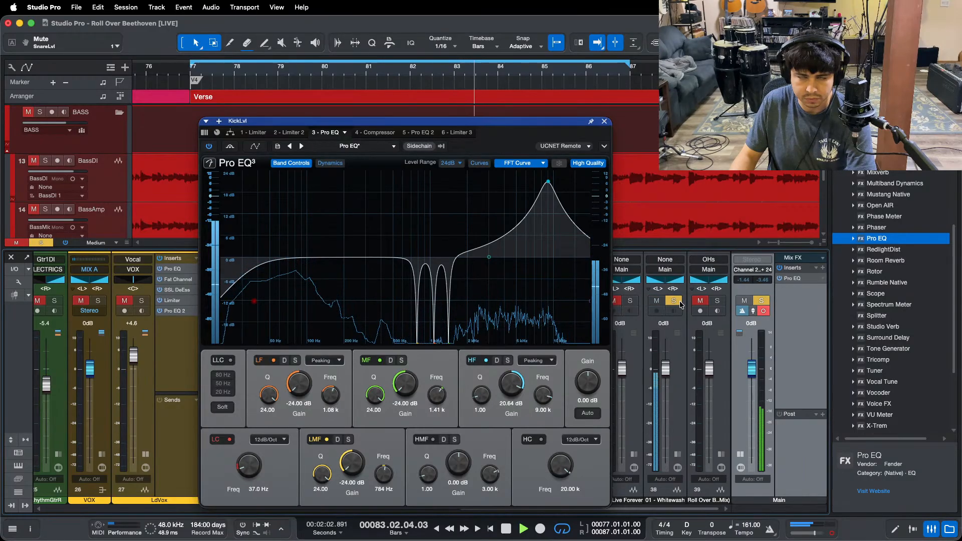
{"action": "left_click", "coordinate": [680, 302]}
{"action": "left_click", "coordinate": [680, 303]}
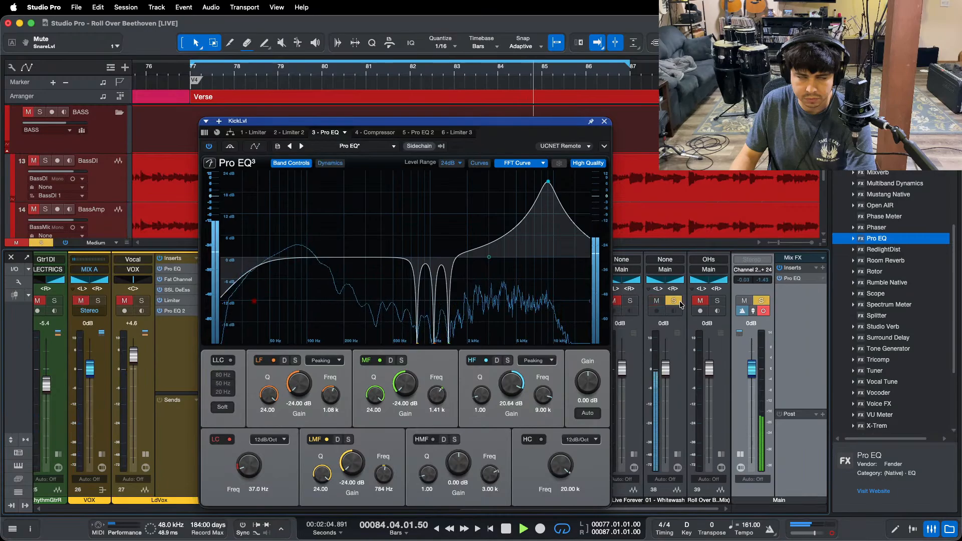
{"action": "left_click", "coordinate": [680, 302]}
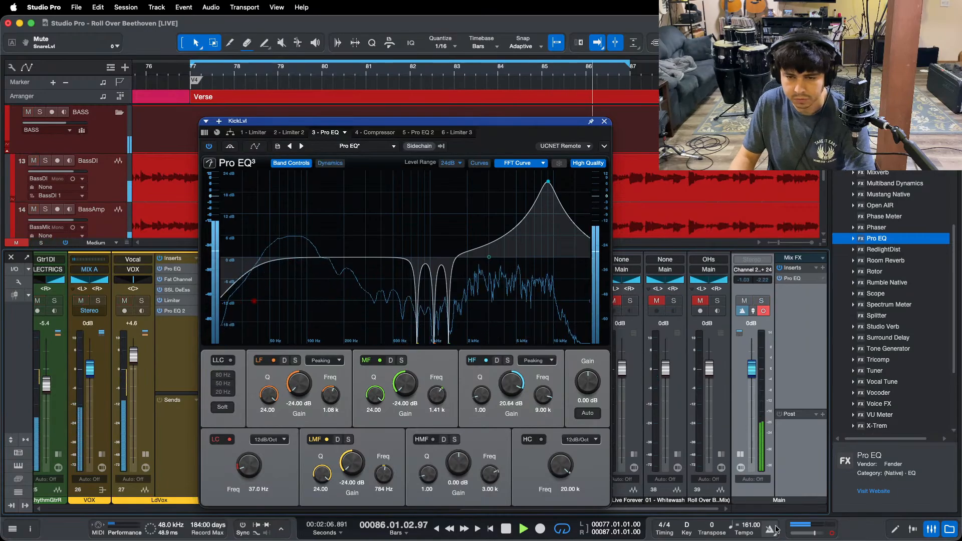
Step: Switch the Main output to stereo and compare the mix with the 05 - Live Forever and Roll Over Beethoven reference tracks by soloing each
{"action": "left_click", "coordinate": [631, 302]}
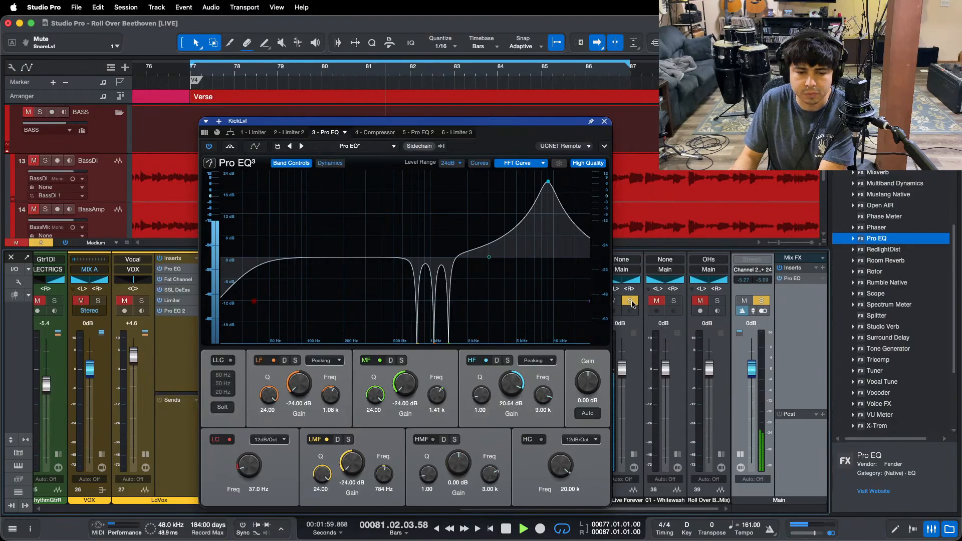
{"action": "left_click", "coordinate": [631, 302]}
{"action": "left_click", "coordinate": [720, 302]}
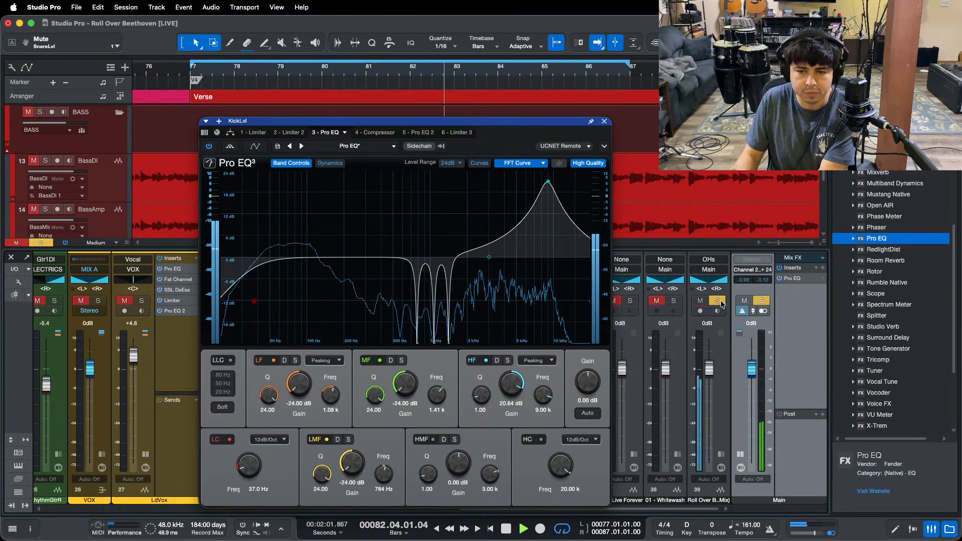
{"action": "left_click", "coordinate": [719, 302]}
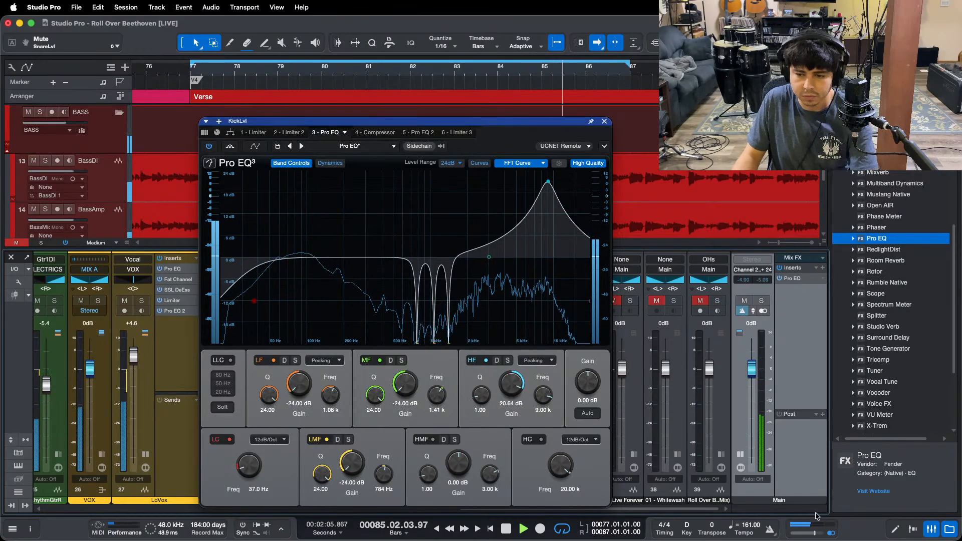
Step: Switch the Main output to mono and set its Pro EQ low cut to 5.00 kHz and high cut to 9.91 kHz
{"action": "key", "text": "space"}
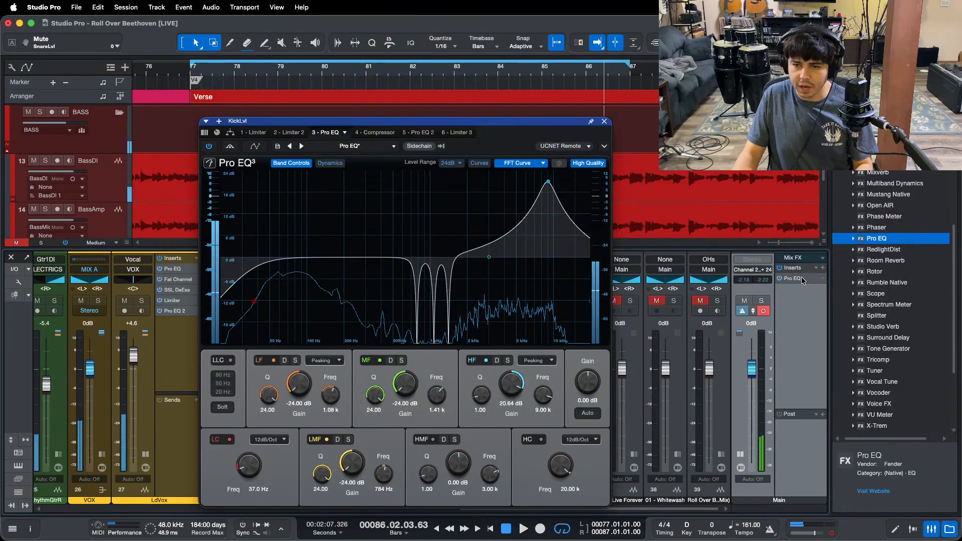
{"action": "left_click", "coordinate": [801, 278]}
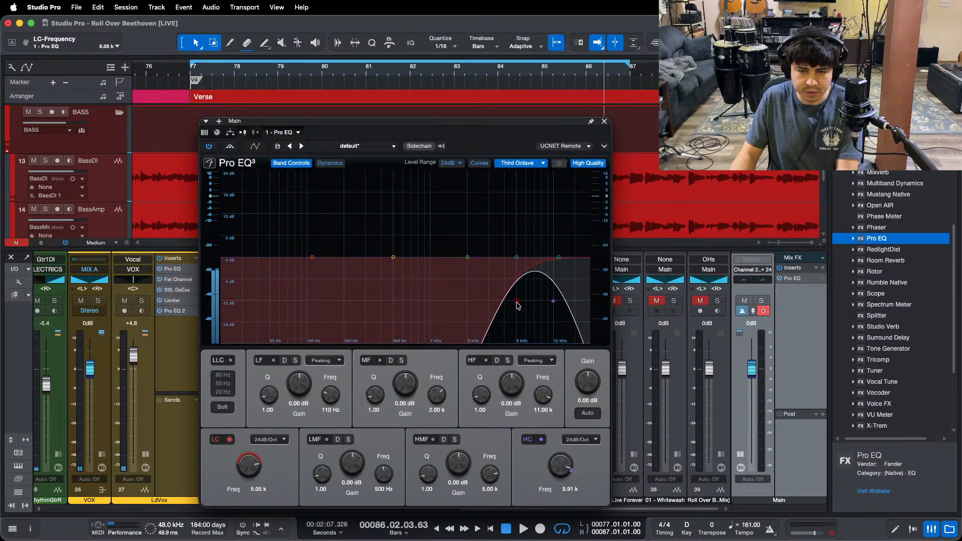
{"action": "key", "text": "space"}
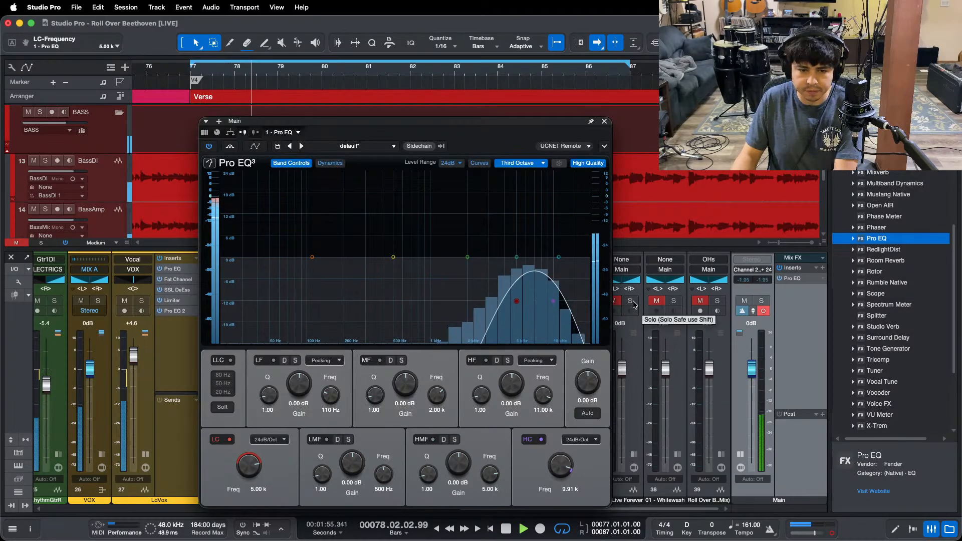
Step: Restart the verse and compare the filtered mix with the 05 - Live Forever reference by soloing it
{"action": "key", "text": "space"}
{"action": "key", "text": "space"}
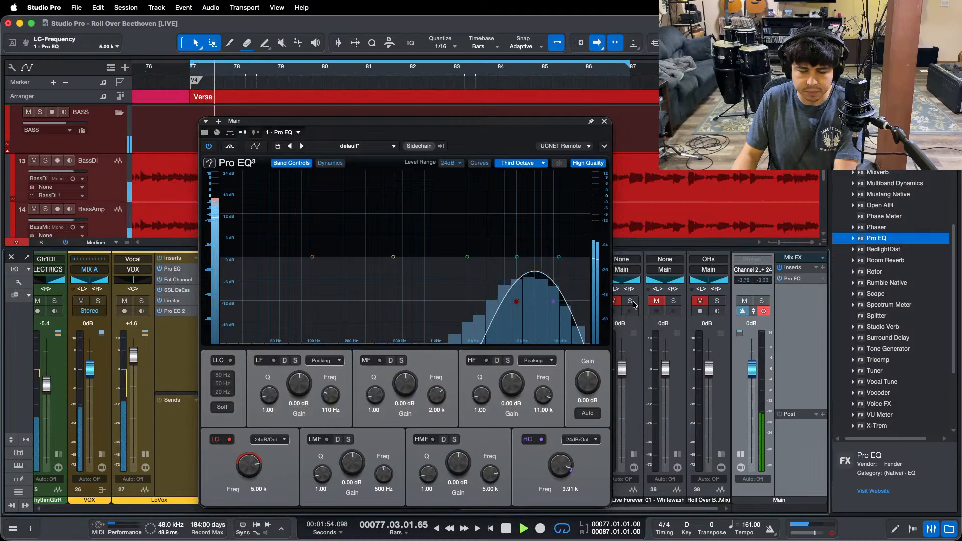
{"action": "left_click", "coordinate": [633, 303]}
{"action": "left_click", "coordinate": [633, 304]}
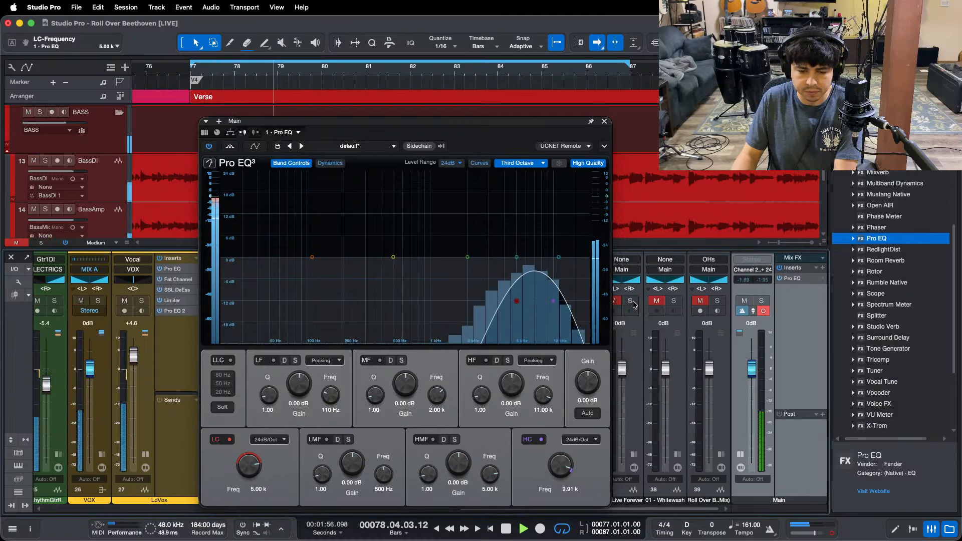
Step: Close the Main EQ, restart the verse, and compare the mix with the Roll Over Beethoven reference by soloing it
{"action": "left_click", "coordinate": [604, 120]}
{"action": "key", "text": "space"}
{"action": "key", "text": "space"}
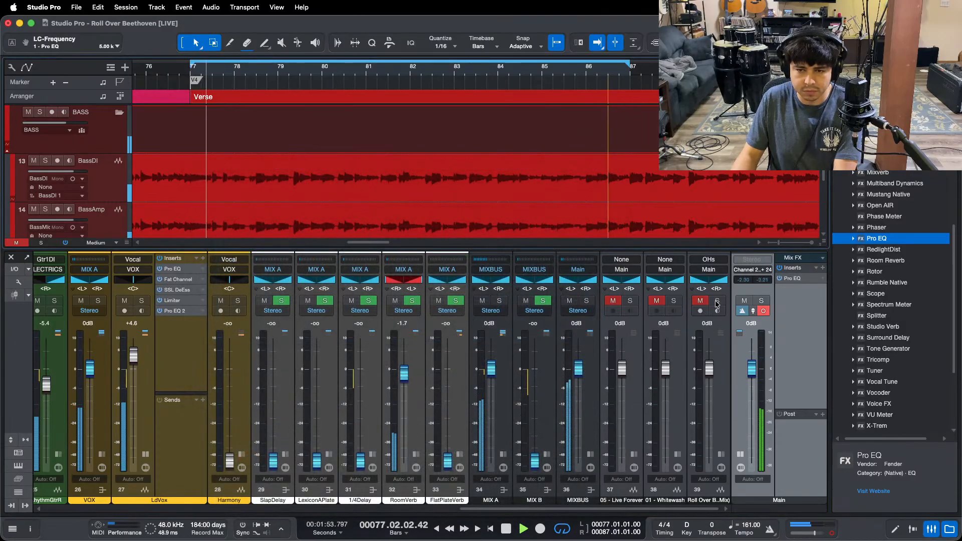
{"action": "left_click", "coordinate": [716, 301]}
{"action": "left_click", "coordinate": [716, 302]}
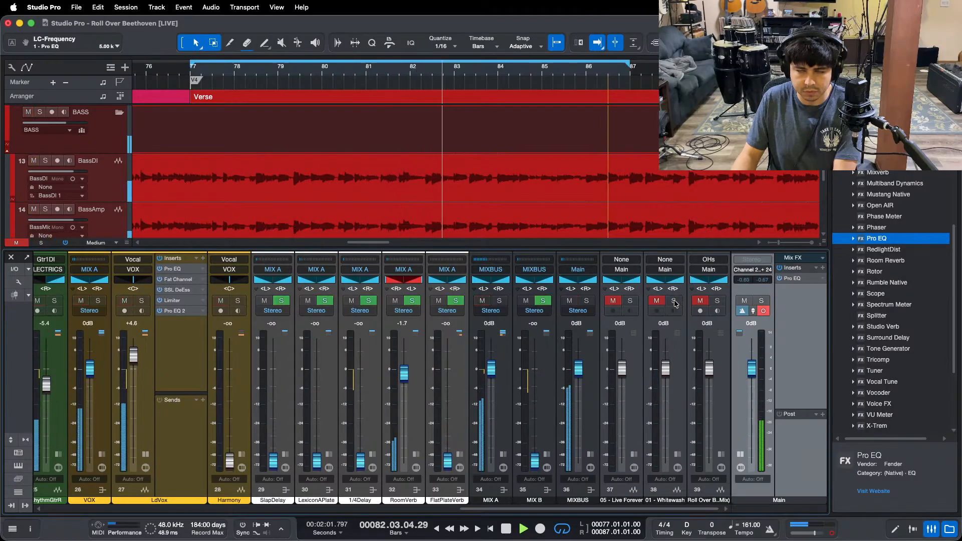
Step: Replay the verse and compare the mix with the 01 - Whitewash reference by soloing it
{"action": "key", "text": "space"}
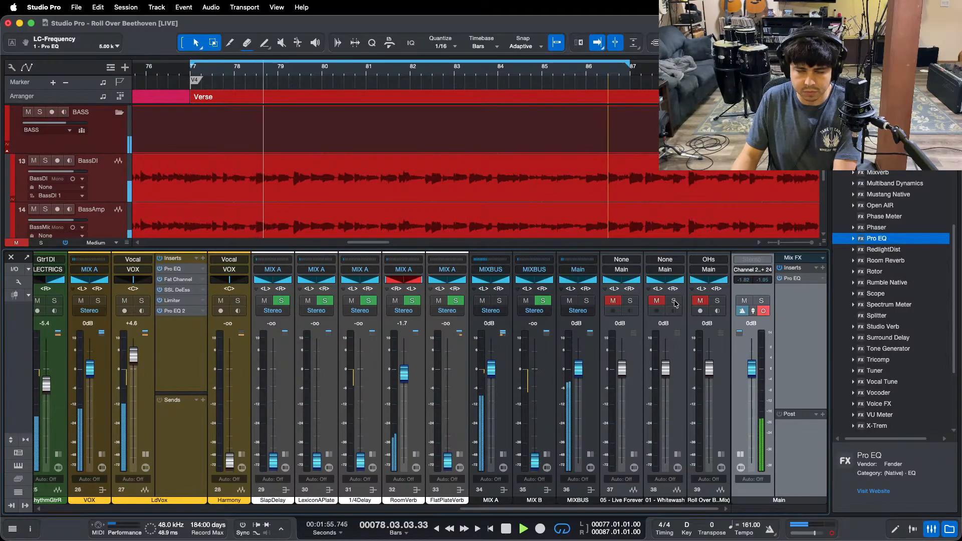
{"action": "left_click", "coordinate": [675, 301]}
{"action": "left_click", "coordinate": [675, 302]}
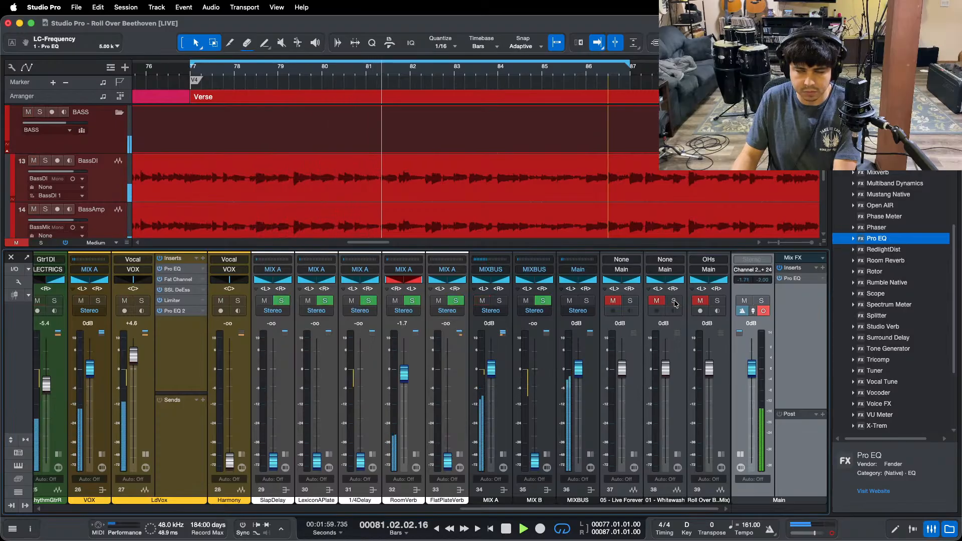
{"action": "key", "text": "KP_1"}
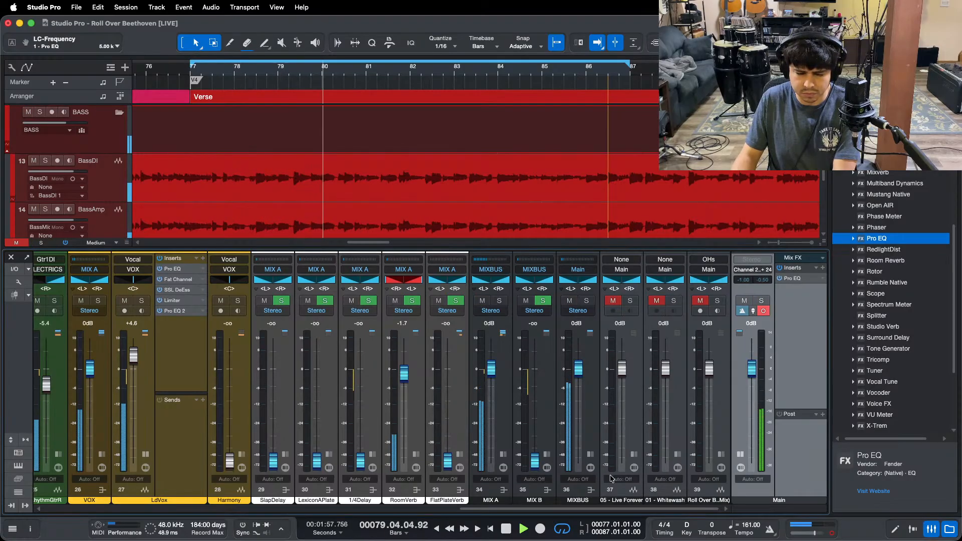
Step: Raise the HF band gain in the KickLvl channel's first Pro EQ to 21.12 dB
{"action": "left_click_drag", "start_coordinate": [527, 509], "coordinate": [111, 513]}
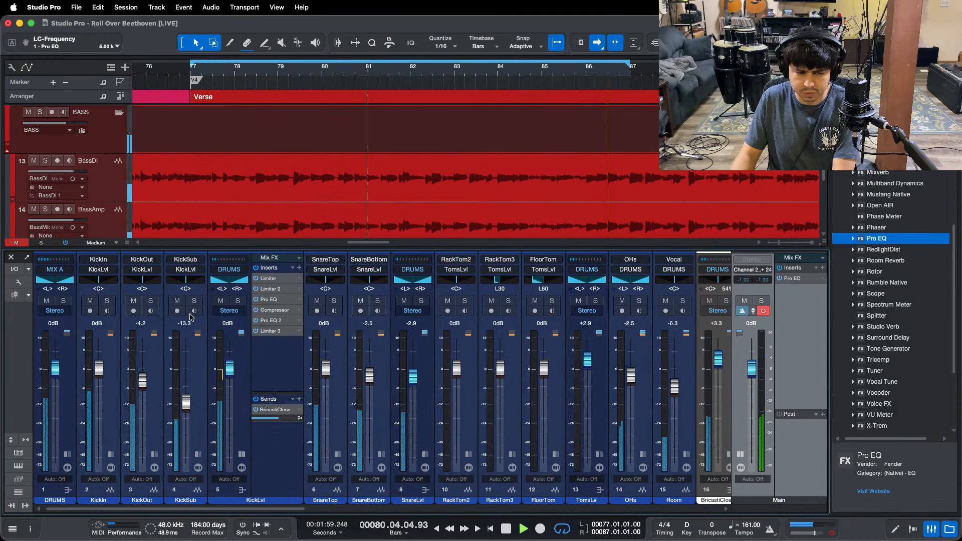
{"action": "left_click", "coordinate": [264, 300]}
{"action": "double_click", "coordinate": [265, 301]}
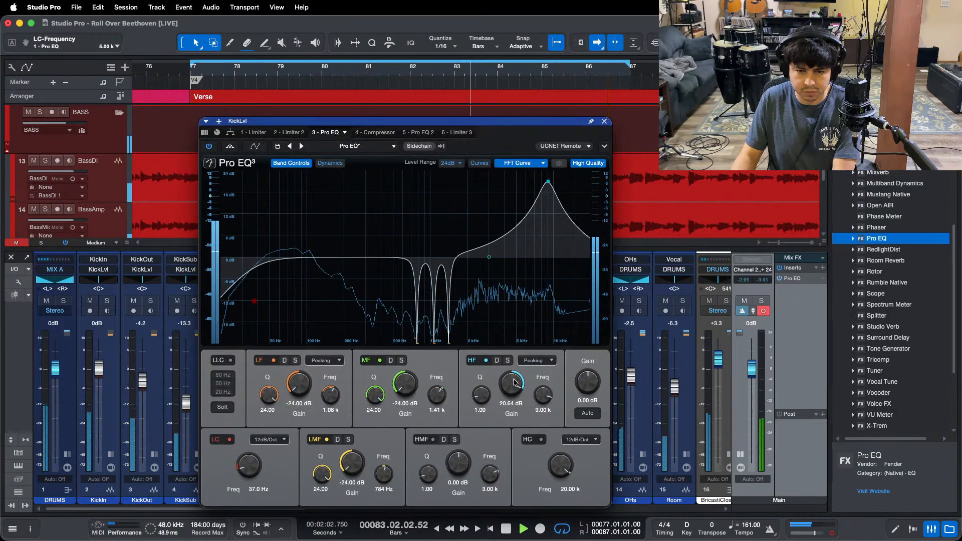
{"action": "left_click_drag", "start_coordinate": [514, 382], "coordinate": [514, 379]}
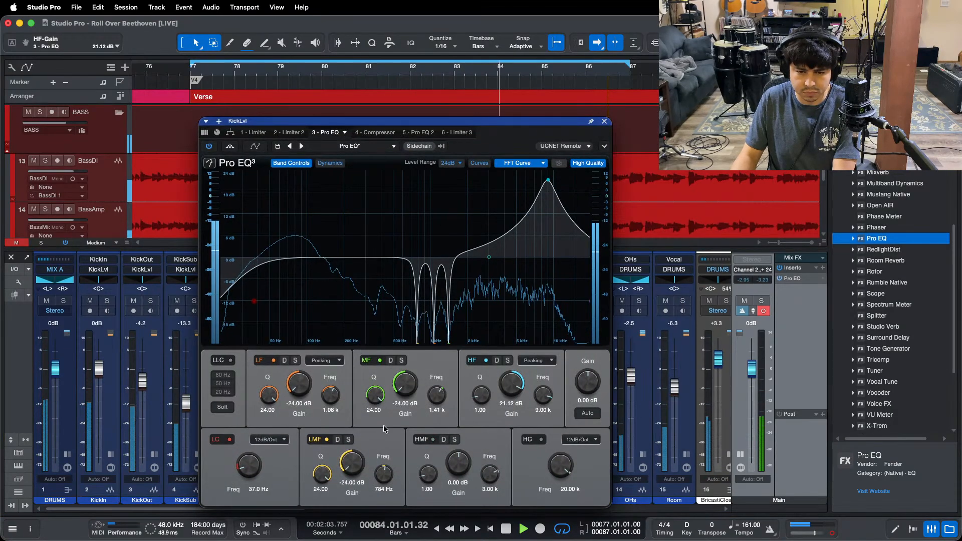
Step: Alternate between the mix and the 01 - Whitewash reference to check the kick's high end, and stop playback
{"action": "left_click_drag", "start_coordinate": [215, 509], "coordinate": [632, 509]}
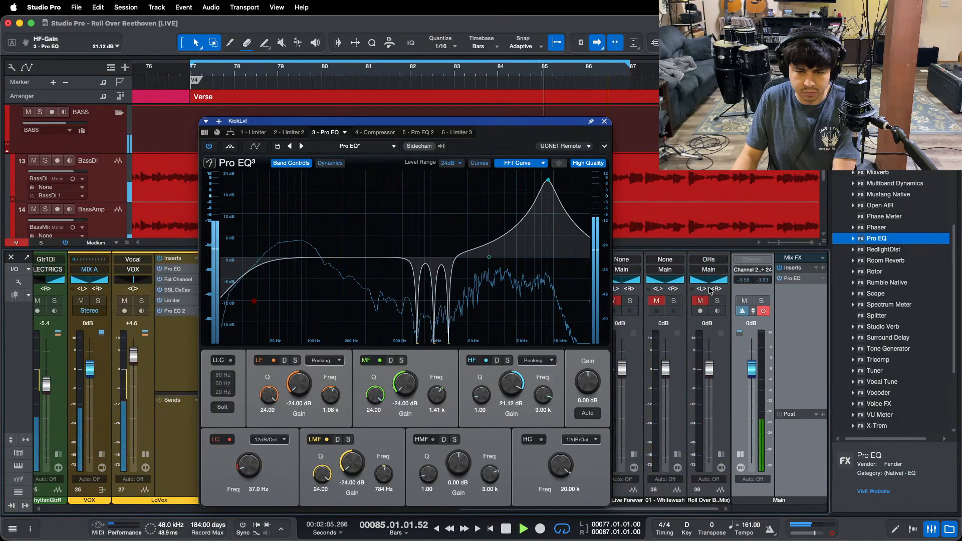
{"action": "left_click", "coordinate": [674, 301]}
{"action": "left_click", "coordinate": [674, 301]}
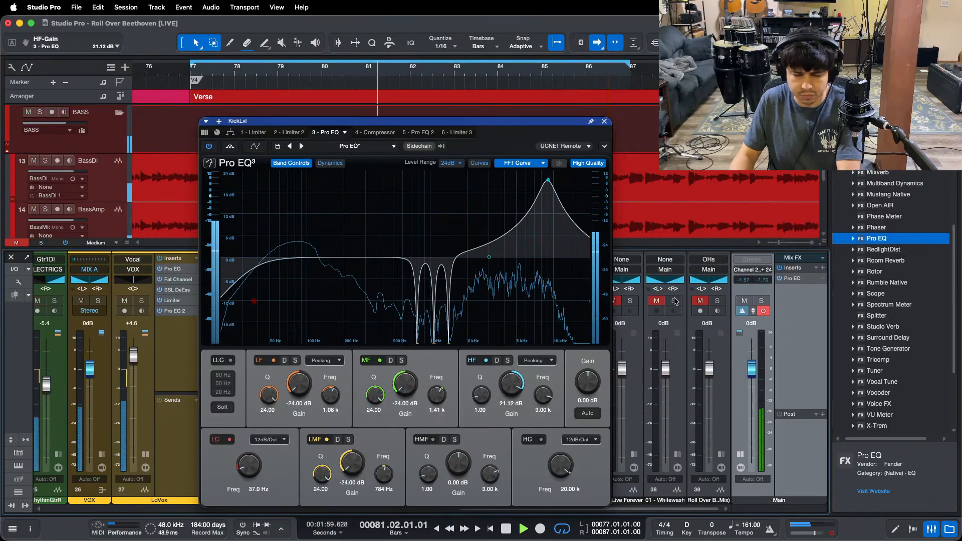
{"action": "key", "text": "KP_1"}
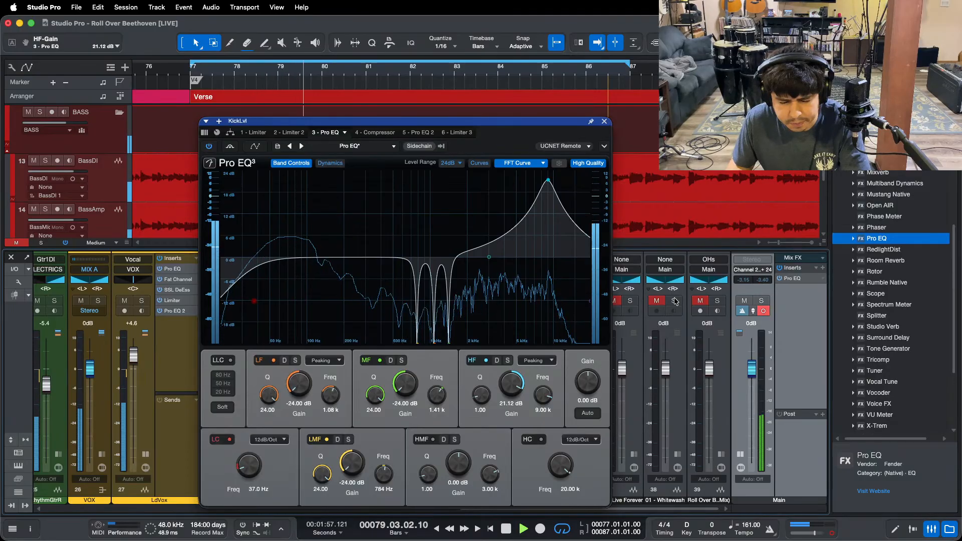
{"action": "left_click", "coordinate": [674, 301]}
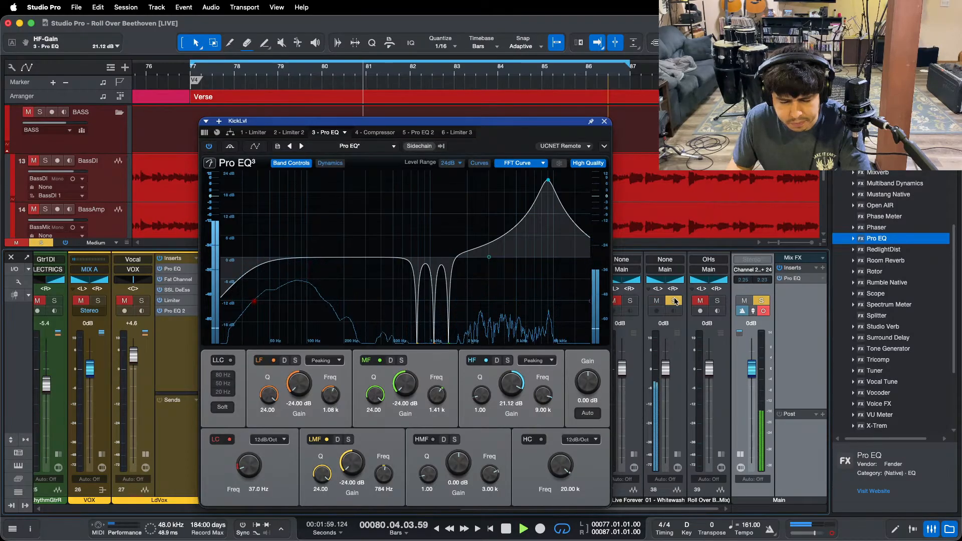
{"action": "left_click", "coordinate": [674, 301]}
{"action": "key", "text": "space"}
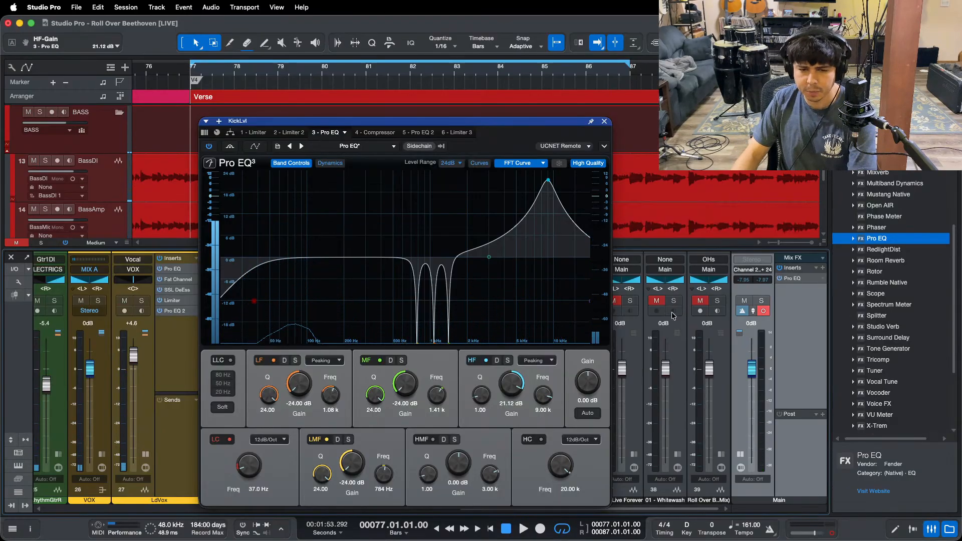
Step: Play the verse with the Main output's Pro EQ open and compare the mix with the Roll Over Beethoven reference
{"action": "left_click", "coordinate": [521, 529]}
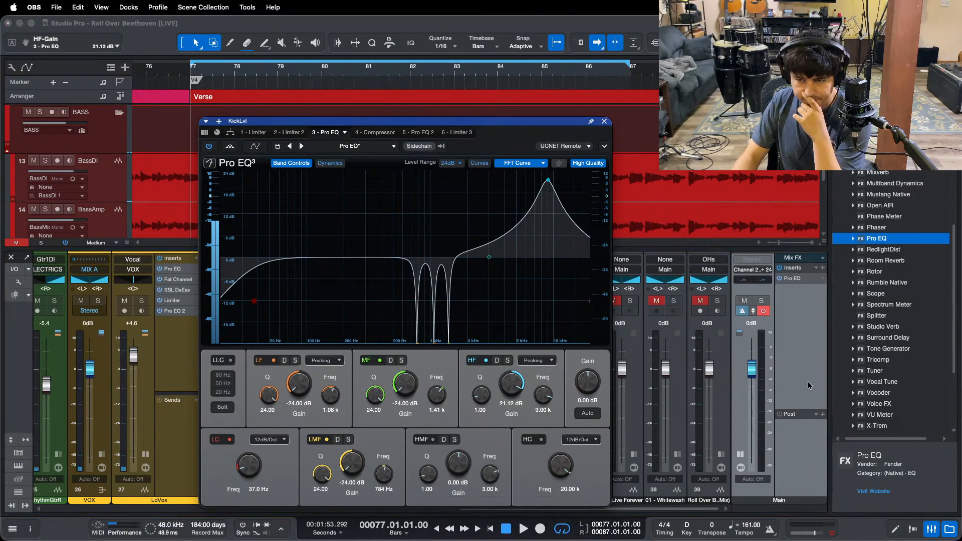
{"action": "left_click", "coordinate": [782, 374]}
{"action": "key", "text": "space"}
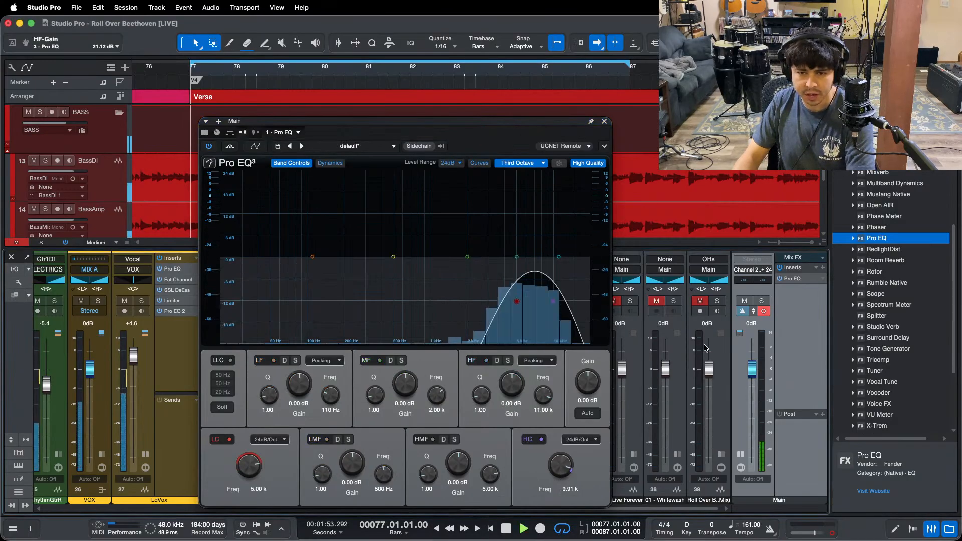
{"action": "left_click", "coordinate": [715, 301]}
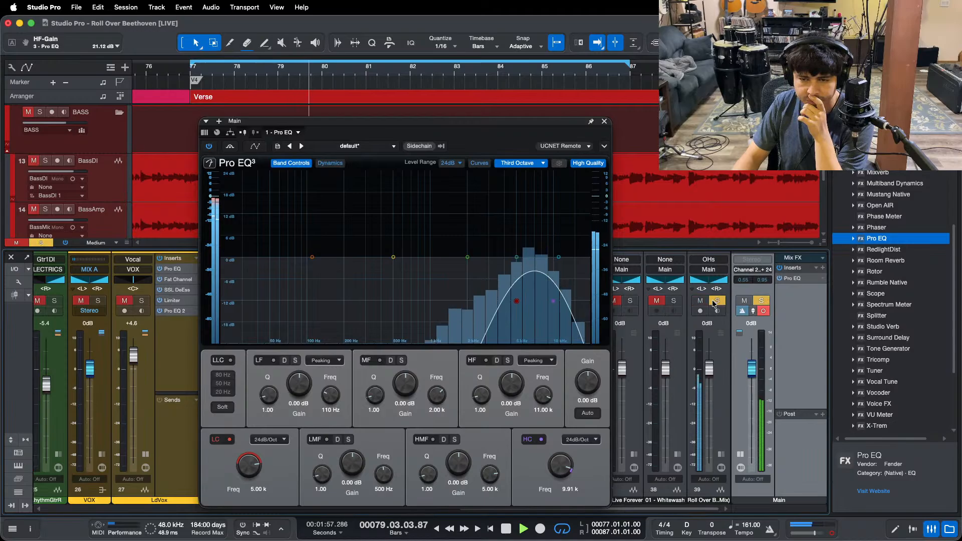
{"action": "left_click", "coordinate": [716, 301]}
Step: Alternate soloing the 01 - Whitewash reference against the mix while viewing the Main EQ spectrum
{"action": "left_click", "coordinate": [675, 301]}
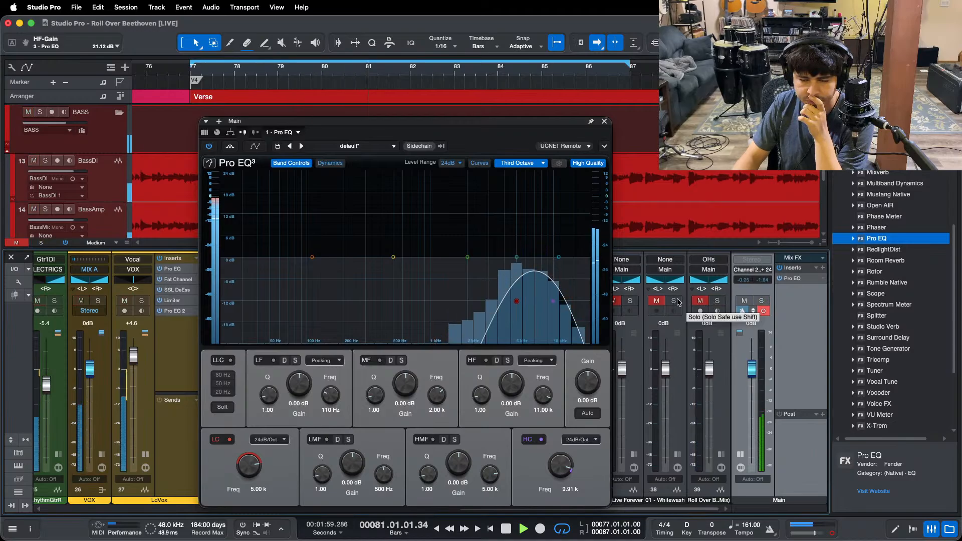
{"action": "left_click", "coordinate": [675, 300]}
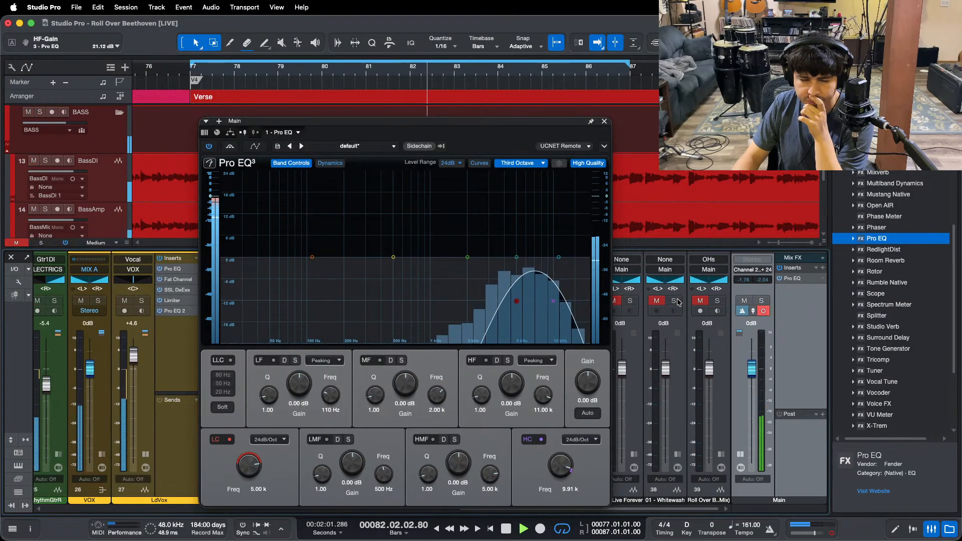
{"action": "left_click", "coordinate": [676, 301]}
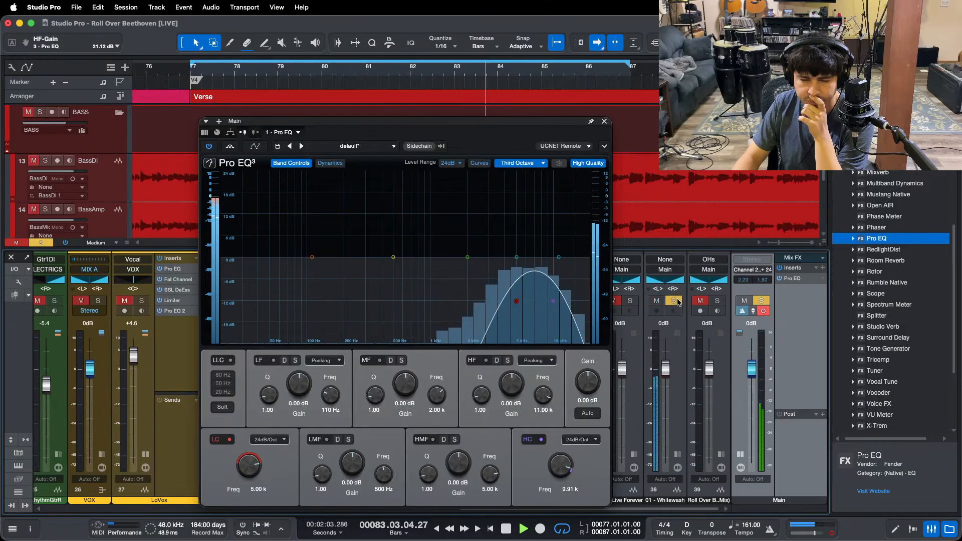
{"action": "left_click", "coordinate": [676, 301]}
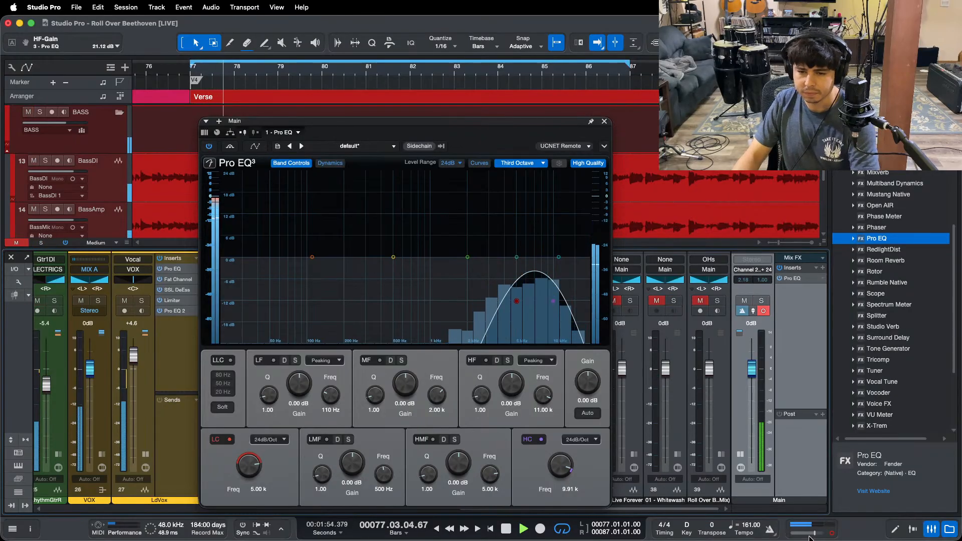
Step: Switch the Main output to stereo and solo the 05 - Live Forever and Roll Over Beethoven references in turn against the mix
{"action": "left_click", "coordinate": [631, 301]}
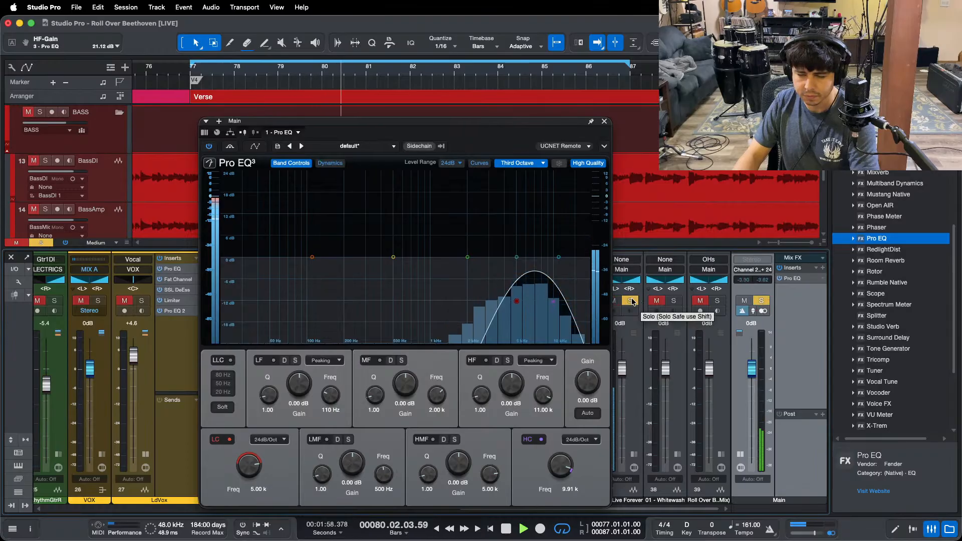
{"action": "left_click", "coordinate": [632, 301]}
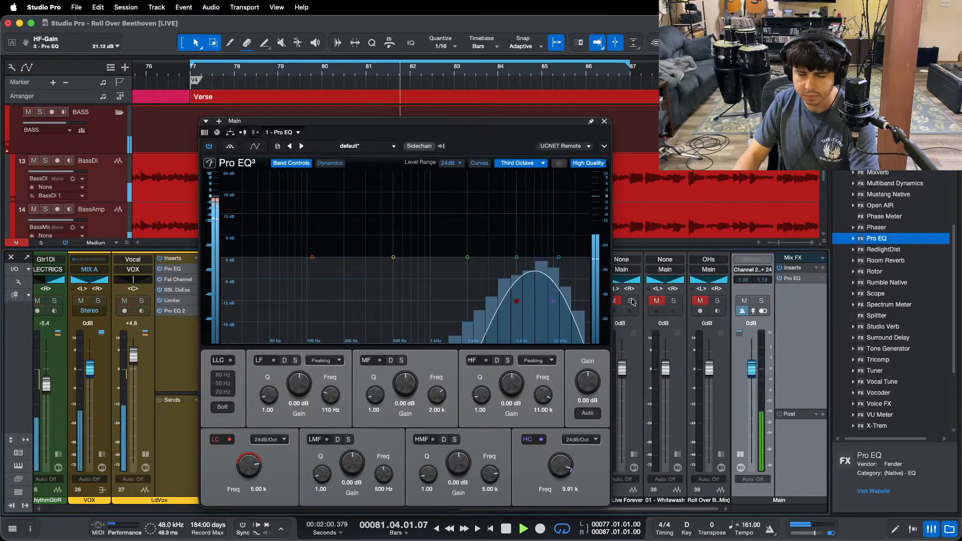
{"action": "left_click", "coordinate": [719, 301]}
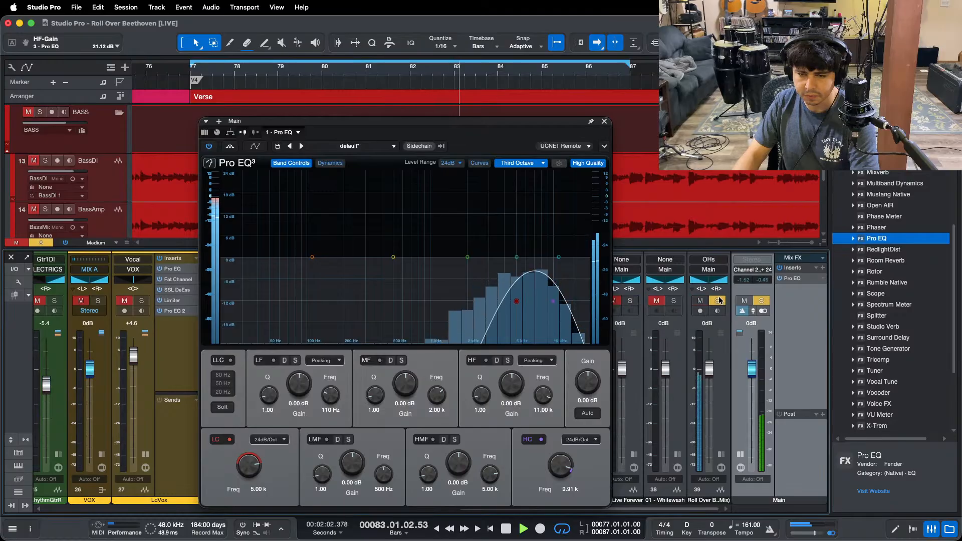
{"action": "left_click", "coordinate": [718, 301]}
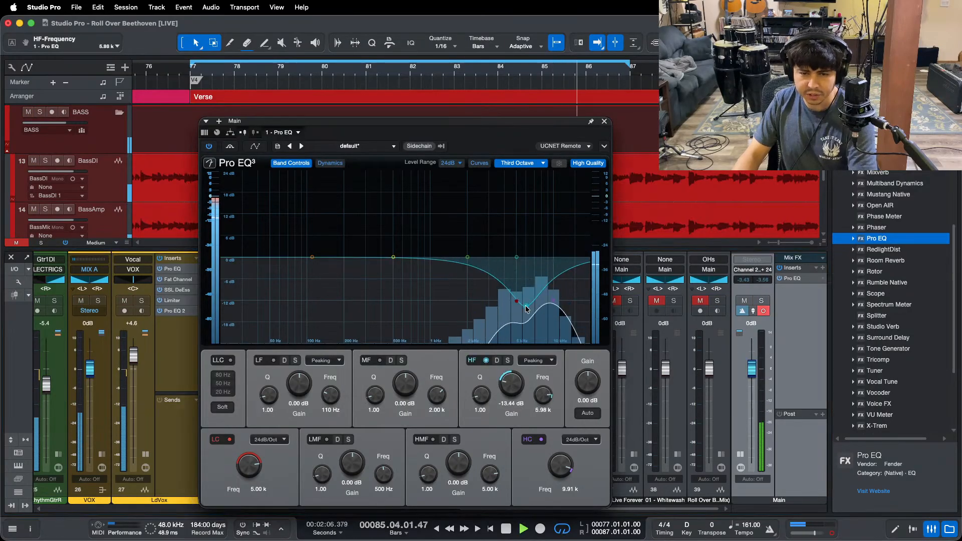
Step: Set the Main EQ low cut to 2.05 kHz and high cut to 5.00 kHz, and compare with 05 - Live Forever in mono
{"action": "left_click_drag", "start_coordinate": [554, 301], "coordinate": [549, 306]}
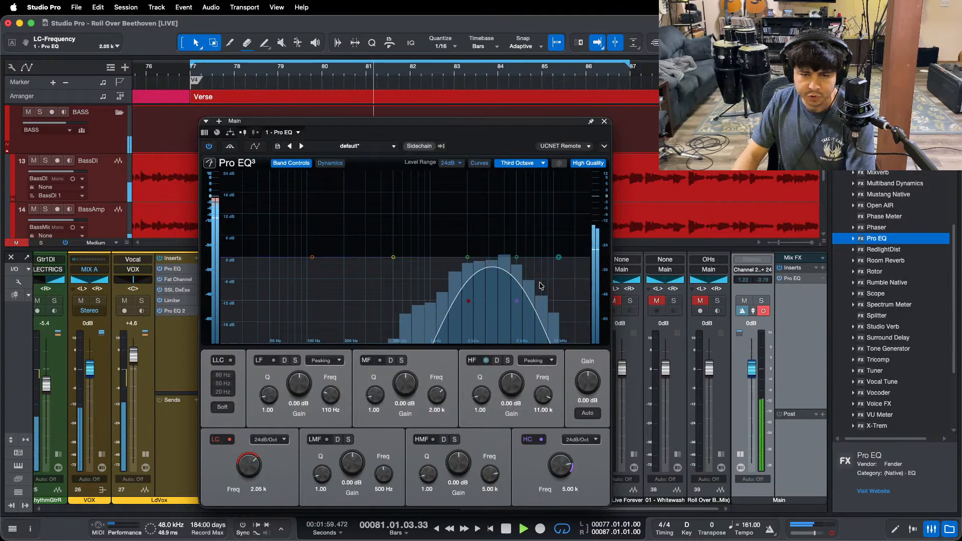
{"action": "left_click", "coordinate": [631, 301]}
{"action": "left_click", "coordinate": [631, 301]}
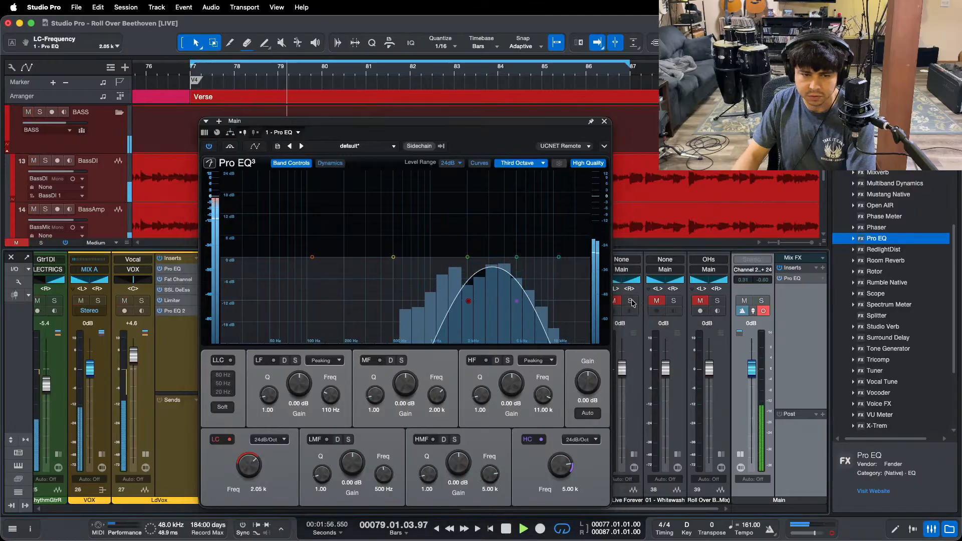
Step: Repeatedly alternate between the 01 - Whitewash reference and the mix to compare the 2.05 to 5.00 kHz range
{"action": "left_click", "coordinate": [675, 301]}
{"action": "left_click", "coordinate": [675, 301]}
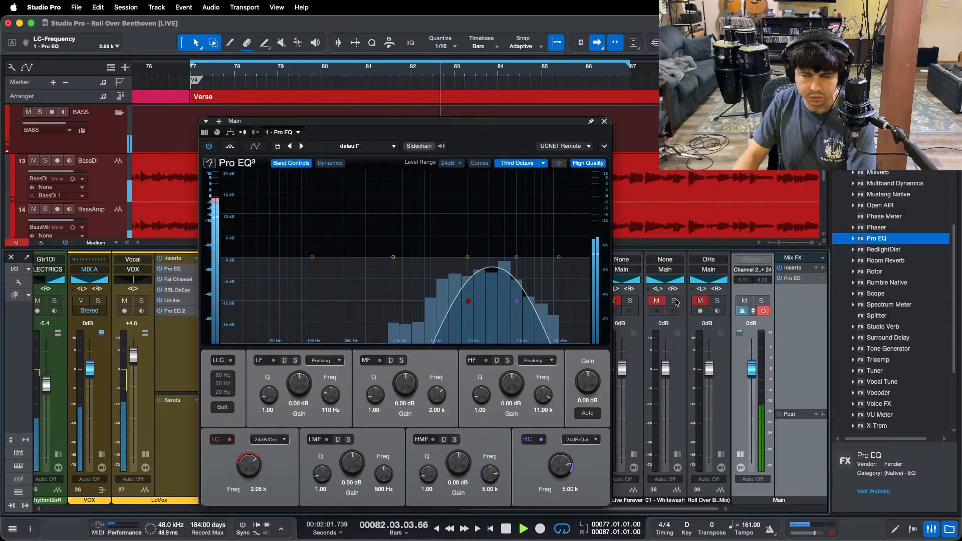
{"action": "left_click", "coordinate": [676, 300]}
{"action": "left_click", "coordinate": [676, 301]}
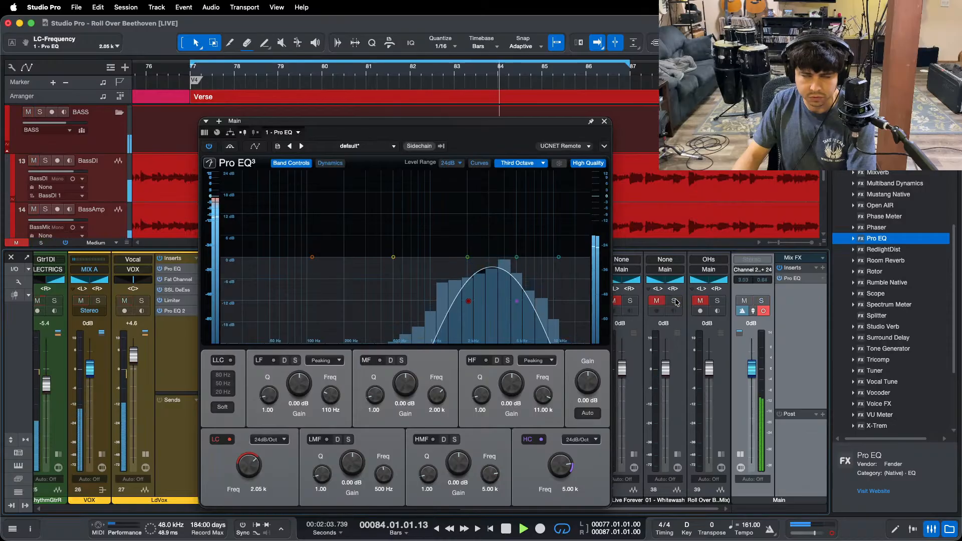
{"action": "left_click", "coordinate": [675, 300]}
{"action": "left_click", "coordinate": [675, 301]}
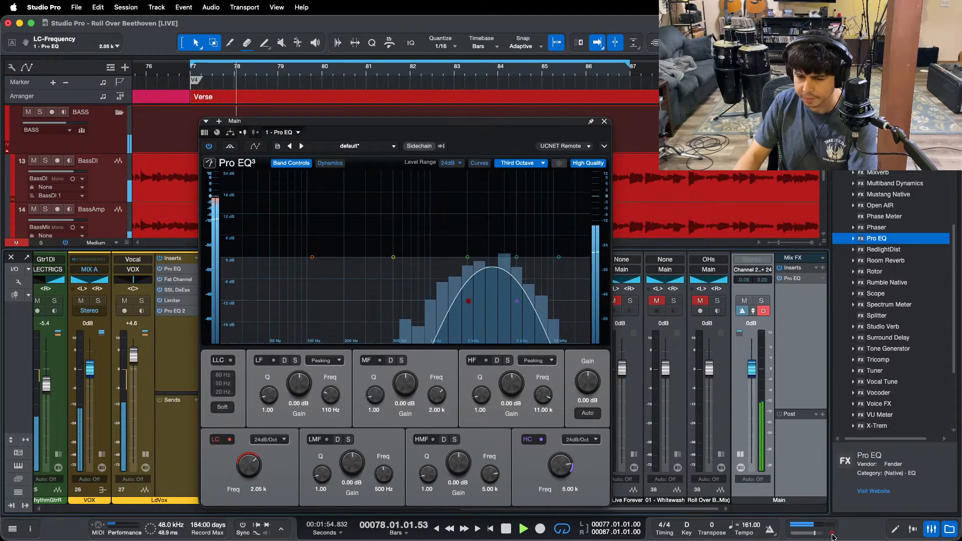
Step: Alternate the 05 - Live Forever and Roll Over Beethoven references with the mix to compare the 2.05 to 5.00 kHz range
{"action": "left_click", "coordinate": [631, 301]}
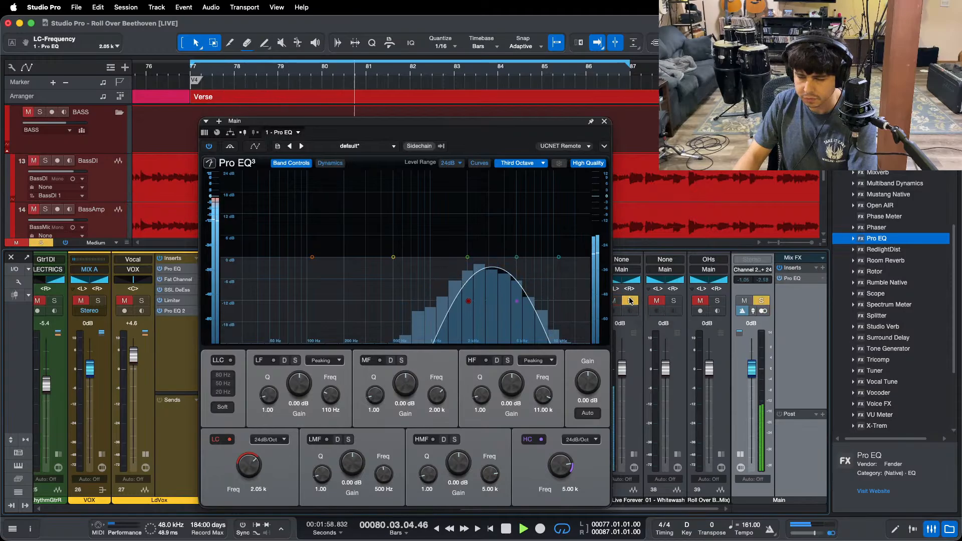
{"action": "left_click", "coordinate": [631, 301]}
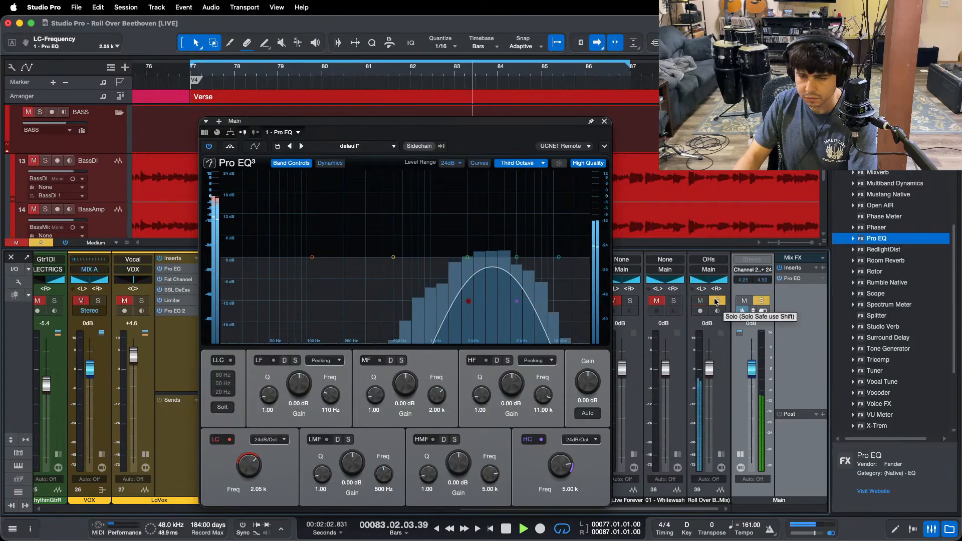
{"action": "left_click_drag", "start_coordinate": [647, 511], "coordinate": [581, 494]}
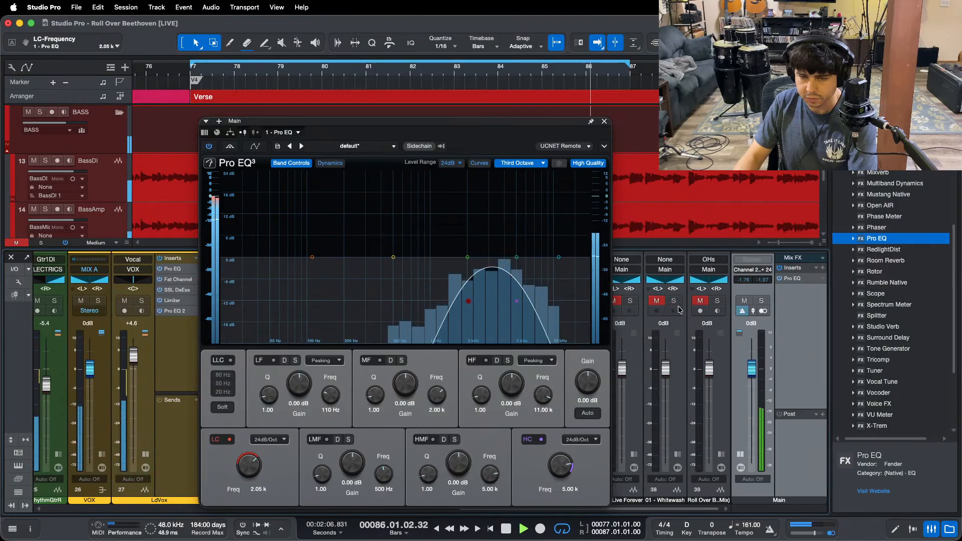
{"action": "left_click", "coordinate": [631, 301]}
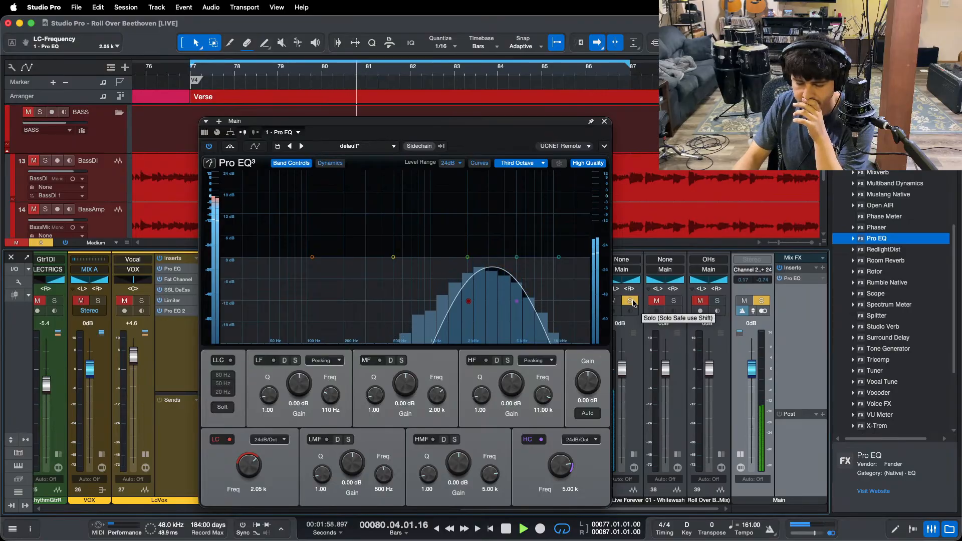
{"action": "left_click", "coordinate": [632, 303]}
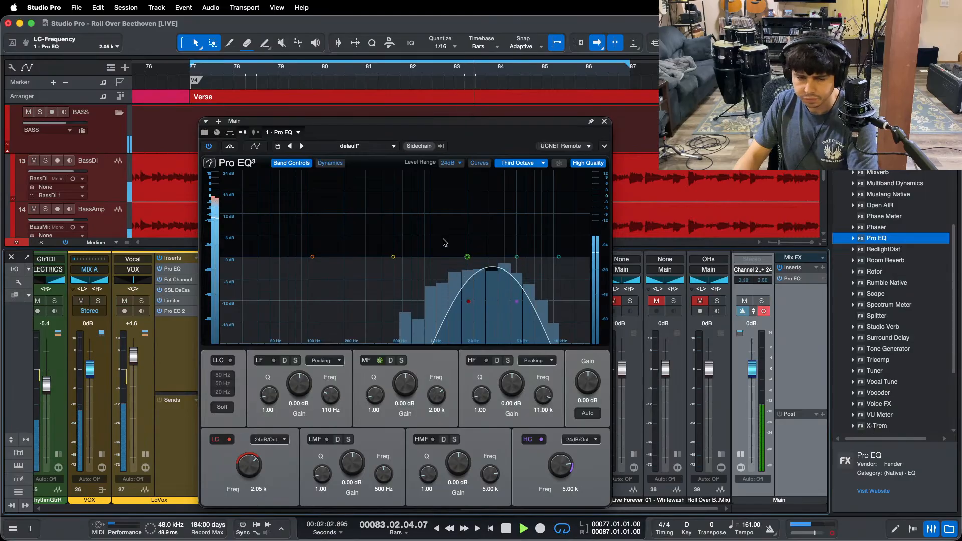
Step: Set the Main EQ high cut to 2.00 kHz and low cut to 957 Hz, and restart playback
{"action": "key", "text": "space"}
{"action": "left_click_drag", "start_coordinate": [517, 301], "coordinate": [474, 306]}
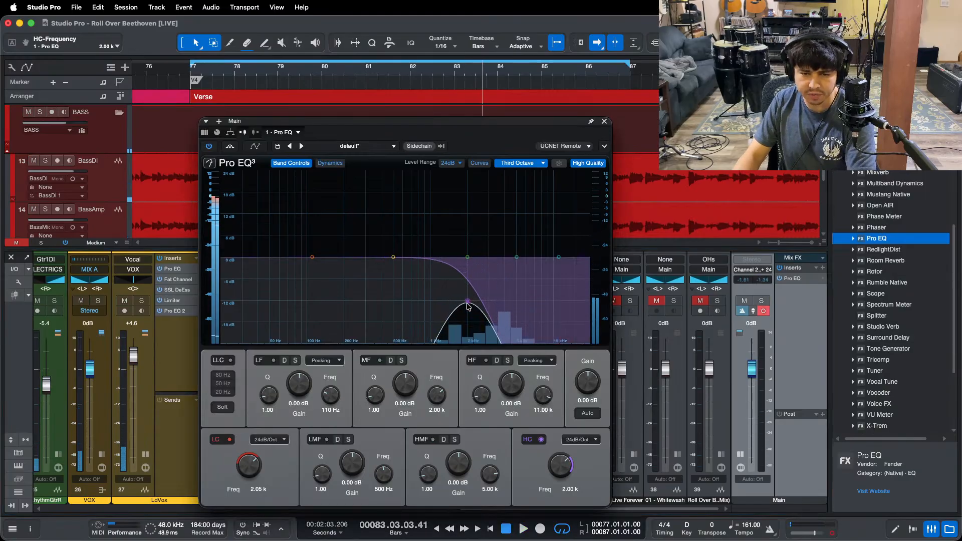
{"action": "left_click", "coordinate": [467, 304]}
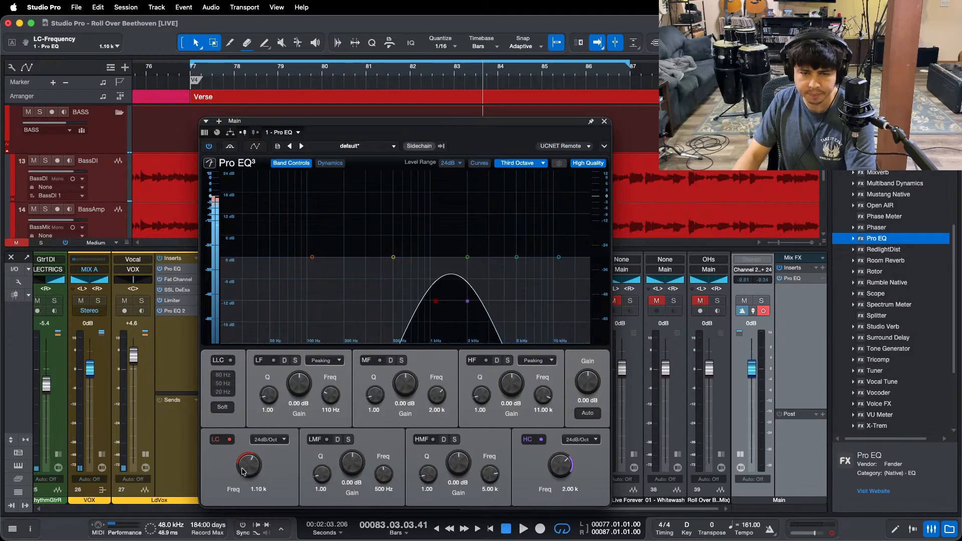
{"action": "key", "text": "space"}
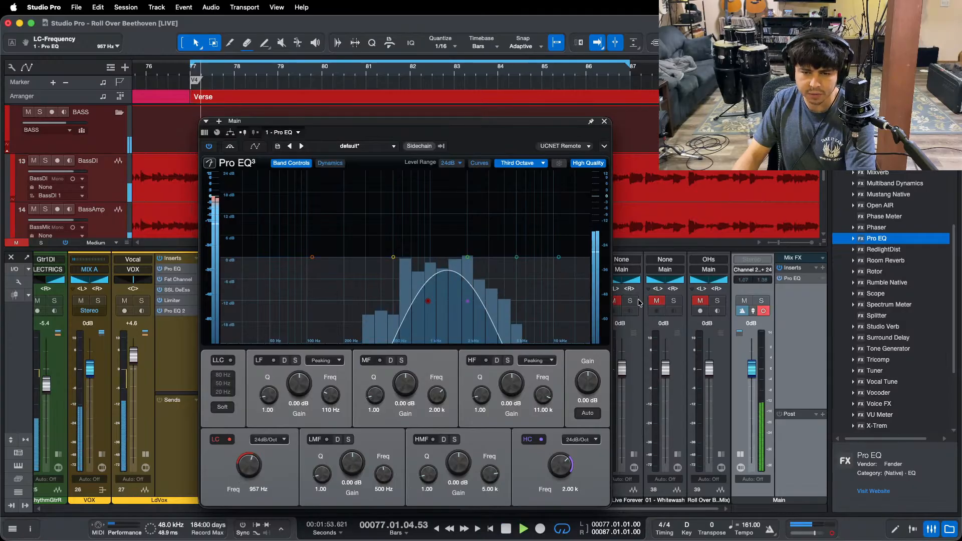
Step: Alternate soloing the 01 - Whitewash reference against the mix to compare the 957 Hz to 2.00 kHz range
{"action": "left_click", "coordinate": [677, 302]}
{"action": "left_click", "coordinate": [677, 301]}
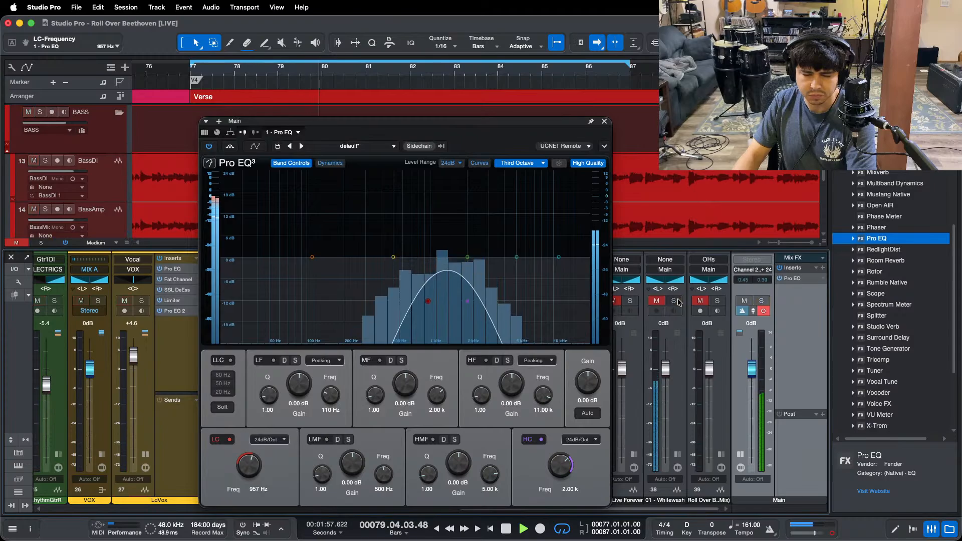
{"action": "left_click", "coordinate": [676, 301]}
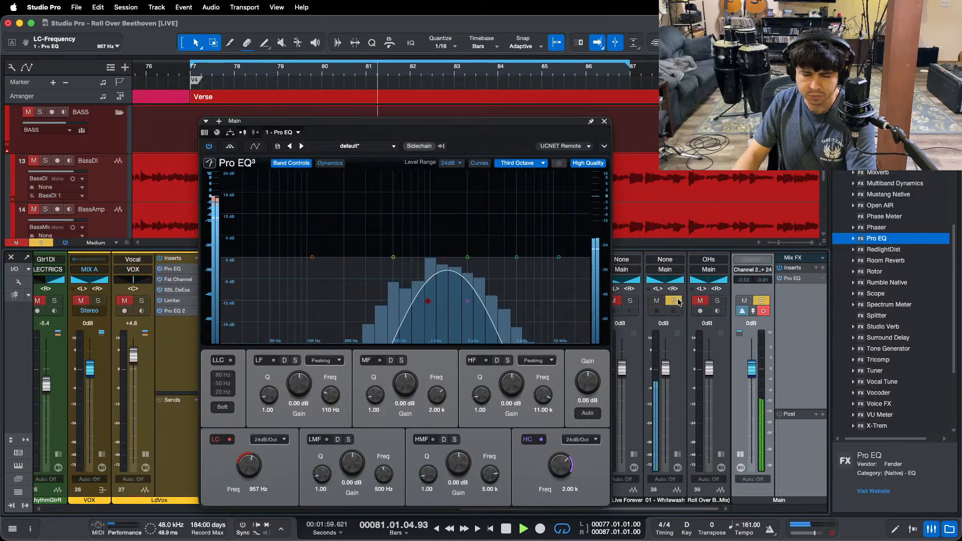
{"action": "left_click", "coordinate": [676, 301]}
{"action": "key", "text": "space"}
{"action": "key", "text": "space"}
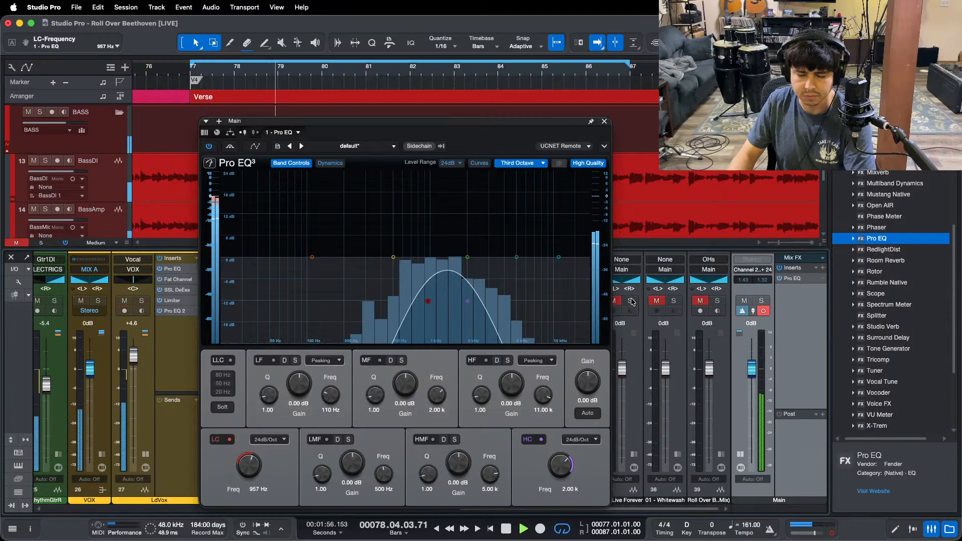
Step: Solo the Roll Over Beethoven and 05 - Live Forever references in turn to compare the 957 Hz to 2.00 kHz range
{"action": "left_click", "coordinate": [718, 301]}
{"action": "left_click", "coordinate": [718, 301]}
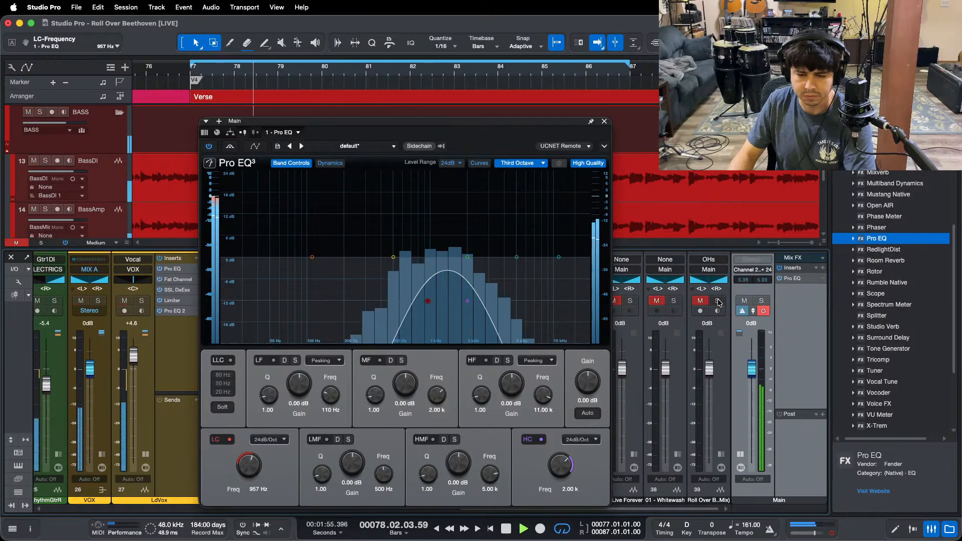
{"action": "left_click", "coordinate": [631, 301]}
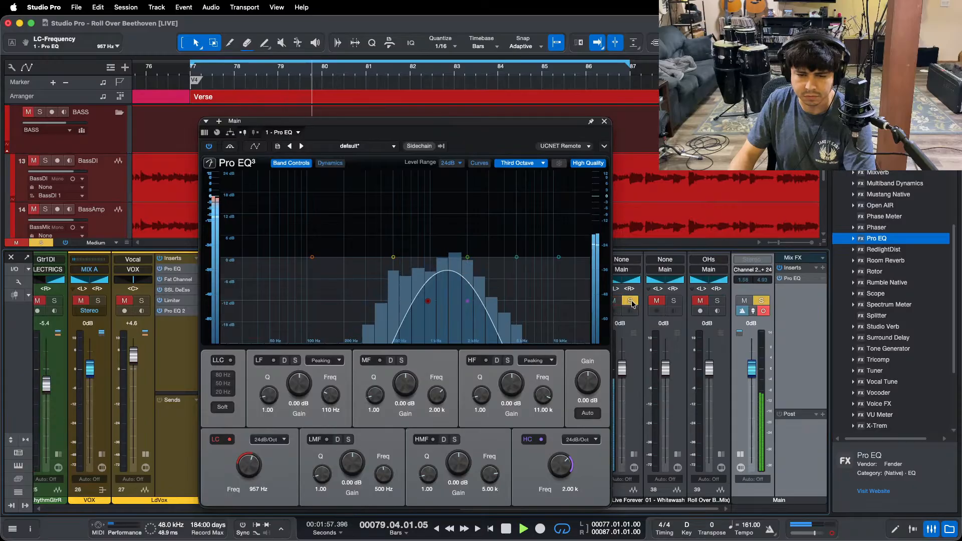
{"action": "left_click", "coordinate": [631, 301]}
Step: In the LdVox channel's Pro EQ 2, set the MF band to 1.43 kHz with -0.48 dB gain
{"action": "left_click", "coordinate": [604, 122]}
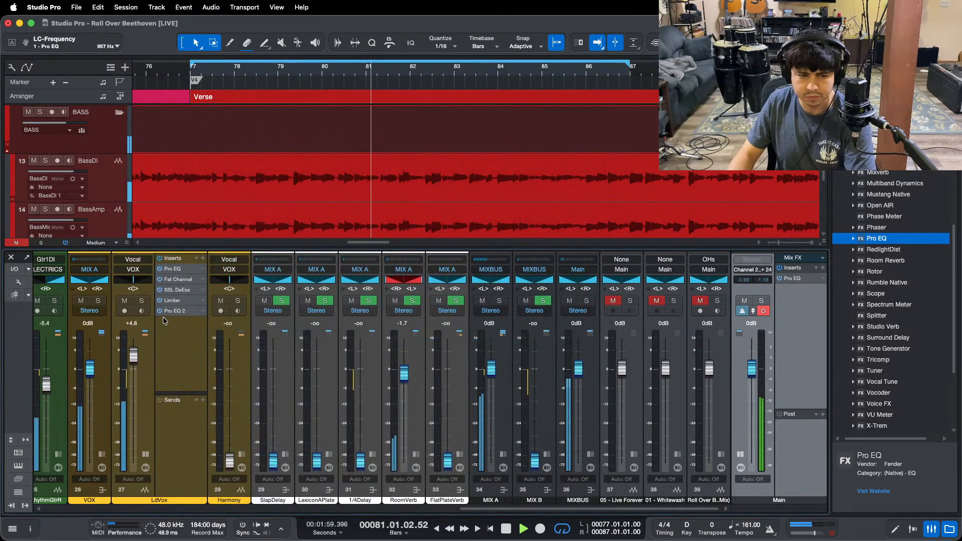
{"action": "left_click", "coordinate": [171, 313]}
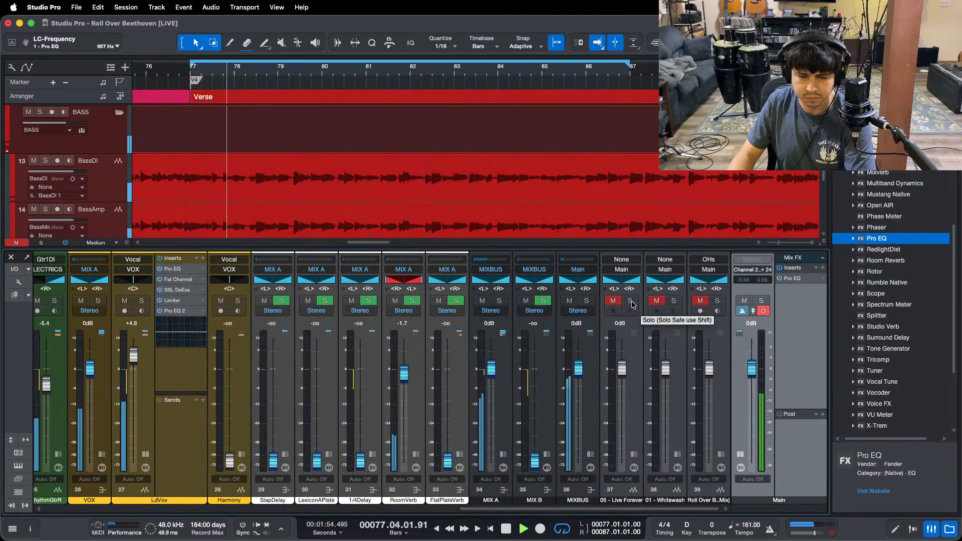
{"action": "left_click", "coordinate": [630, 301]}
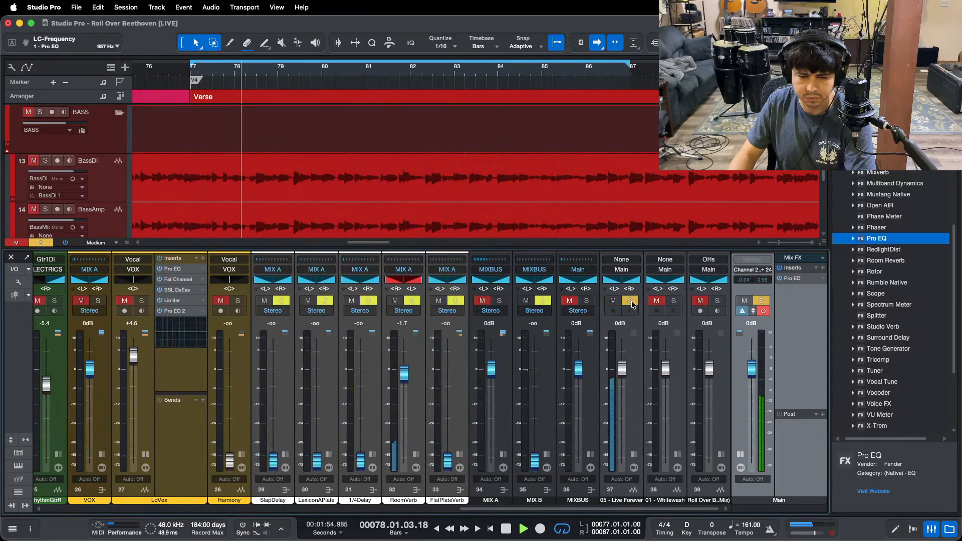
{"action": "double_click", "coordinate": [184, 312]}
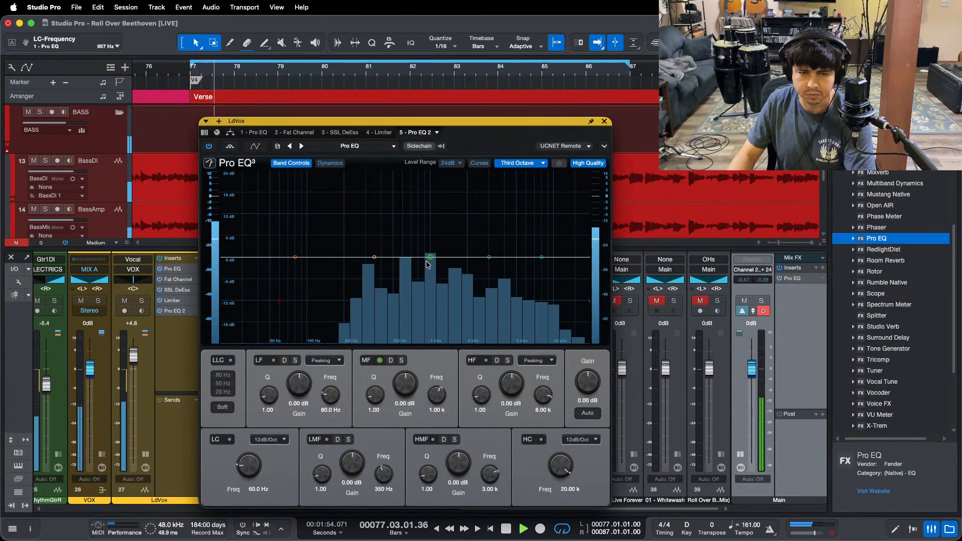
{"action": "left_click_drag", "start_coordinate": [427, 262], "coordinate": [450, 216]}
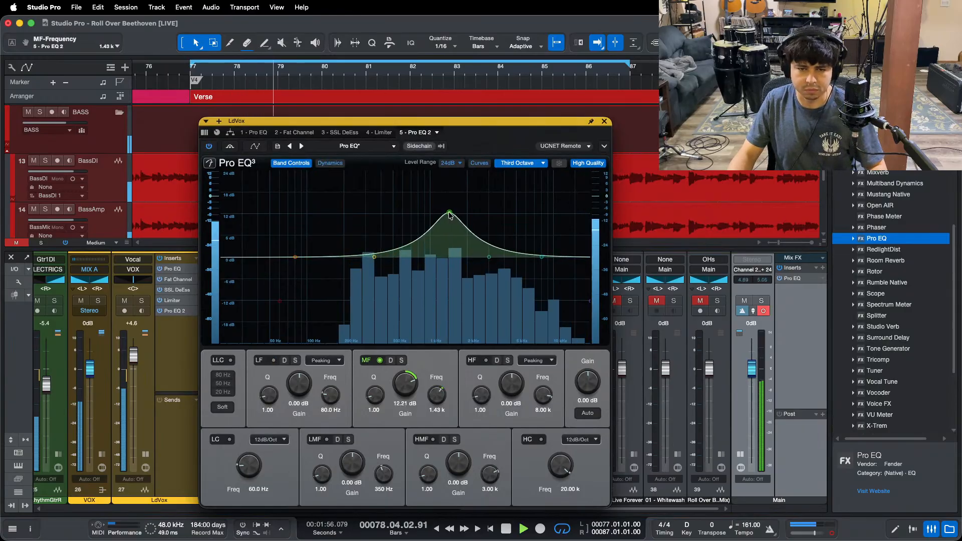
{"action": "left_click", "coordinate": [398, 380], "text": "alt"}
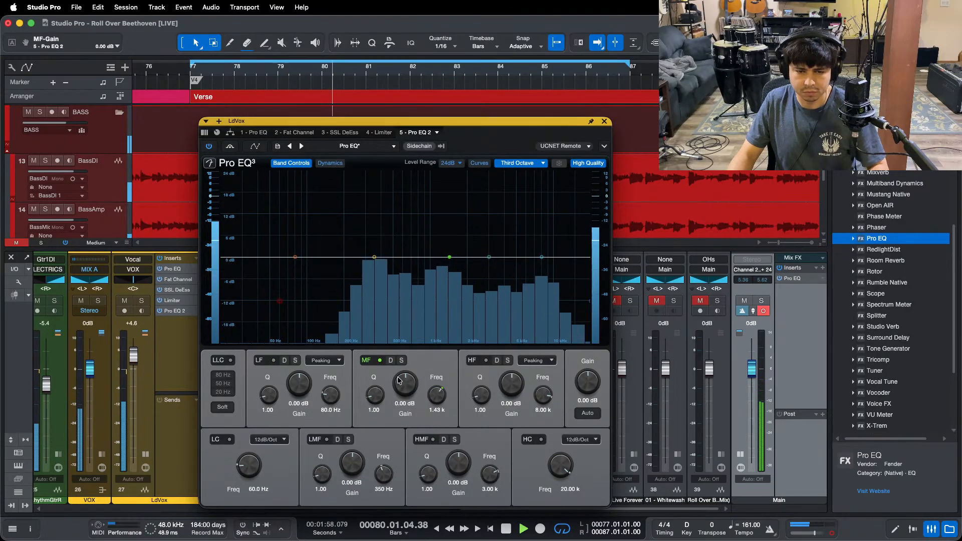
{"action": "left_click_drag", "start_coordinate": [398, 380], "coordinate": [399, 382]}
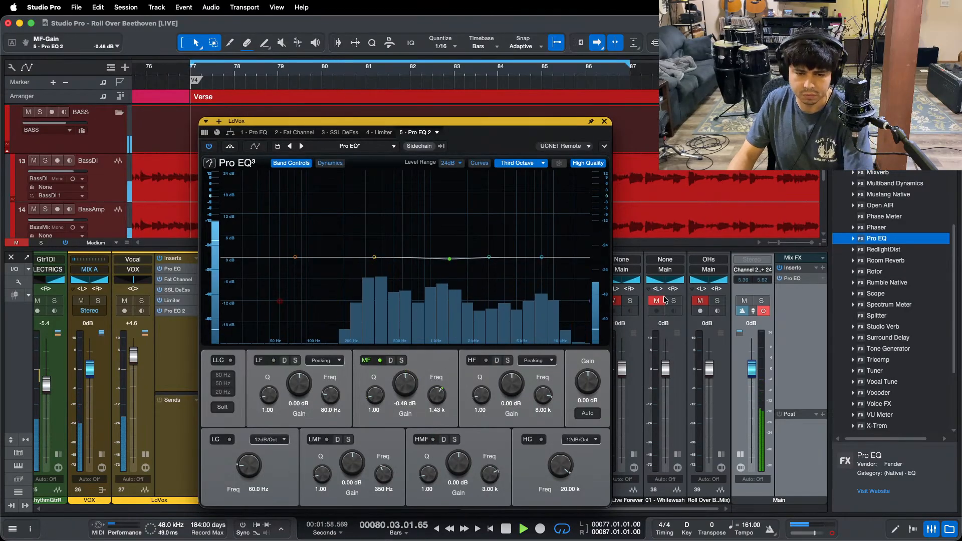
Step: Check the adjusted vocal EQ against the 05 - Live Forever reference and close the LdVox EQ window
{"action": "left_click", "coordinate": [632, 303]}
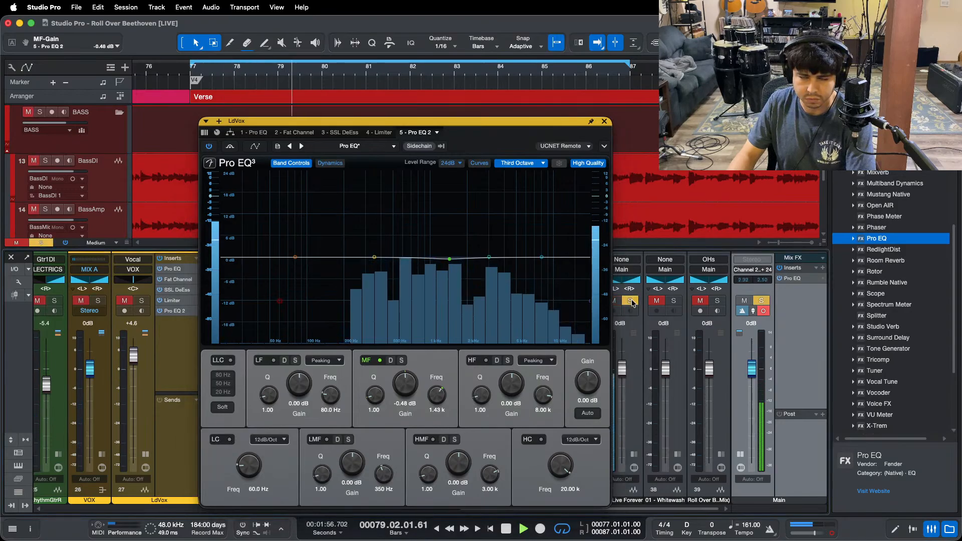
{"action": "left_click", "coordinate": [630, 301]}
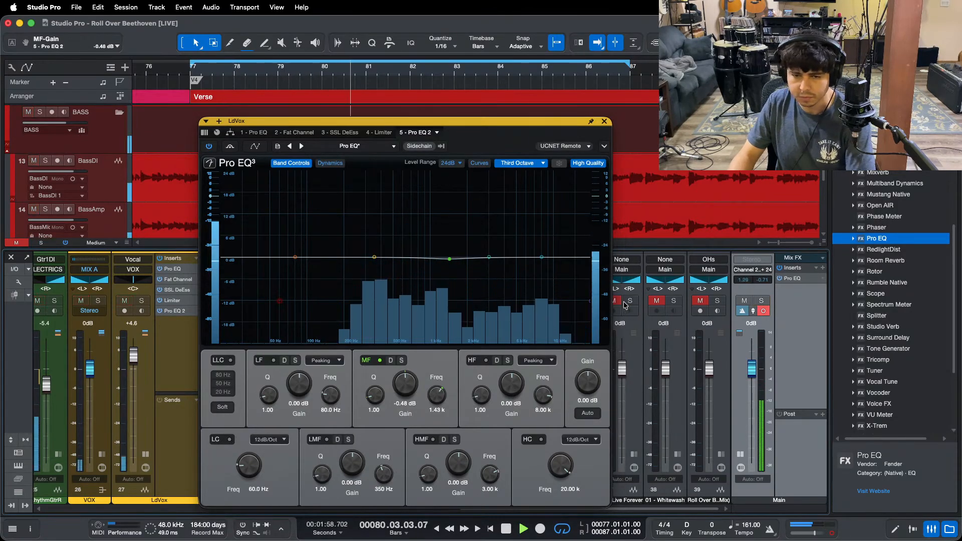
{"action": "key", "text": "super+w"}
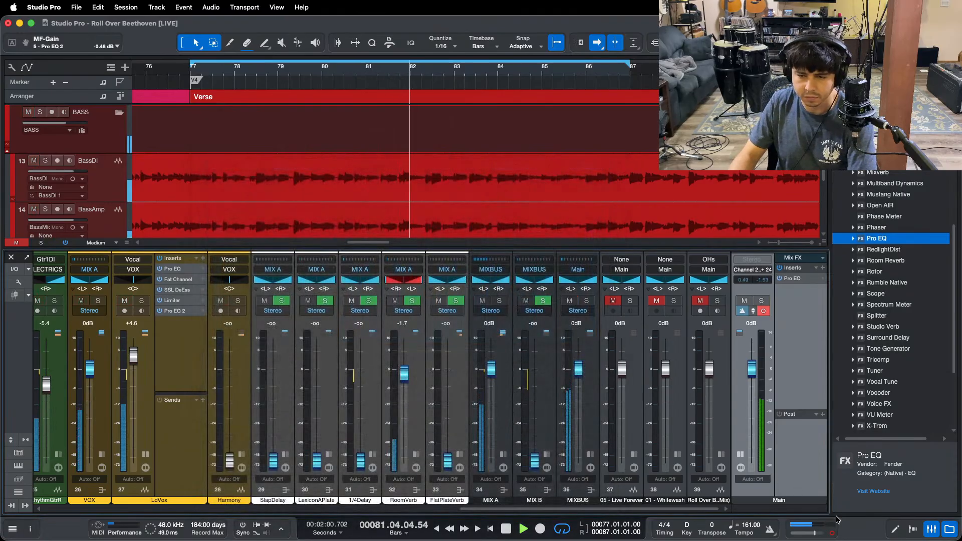
Step: Return the Main output to stereo and compare the mix with 05 - Live Forever and the Roll Over Beethoven reference
{"action": "left_click", "coordinate": [832, 533]}
{"action": "key", "text": "KP_1"}
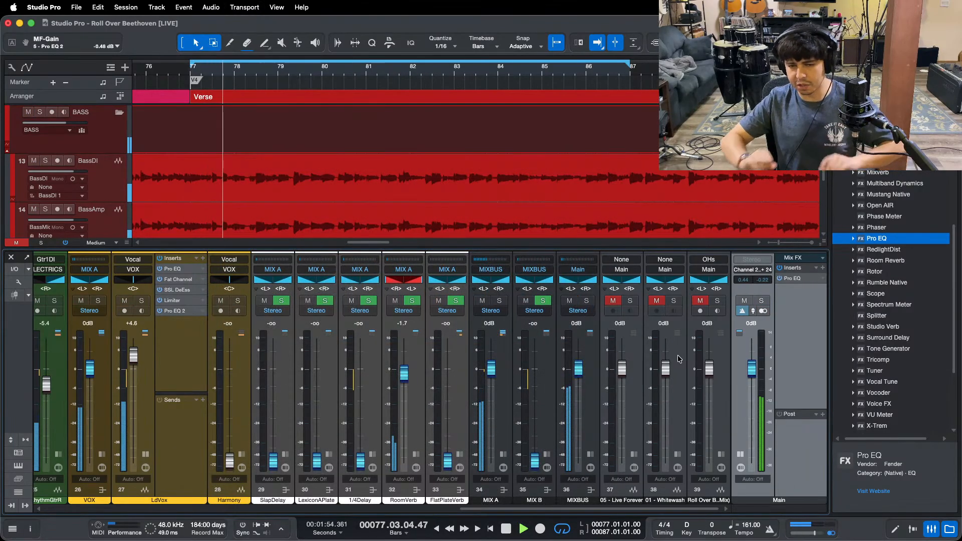
{"action": "left_click", "coordinate": [630, 301]}
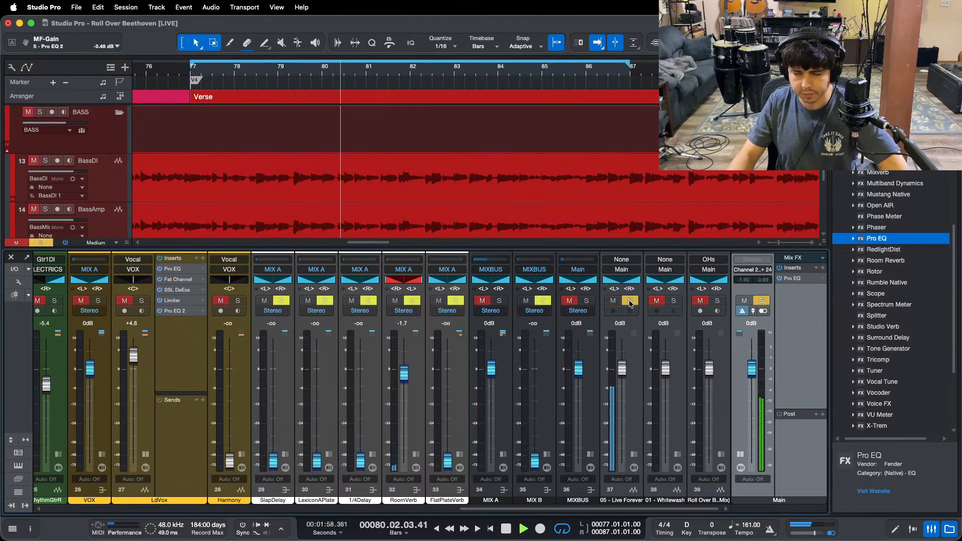
{"action": "left_click", "coordinate": [630, 301]}
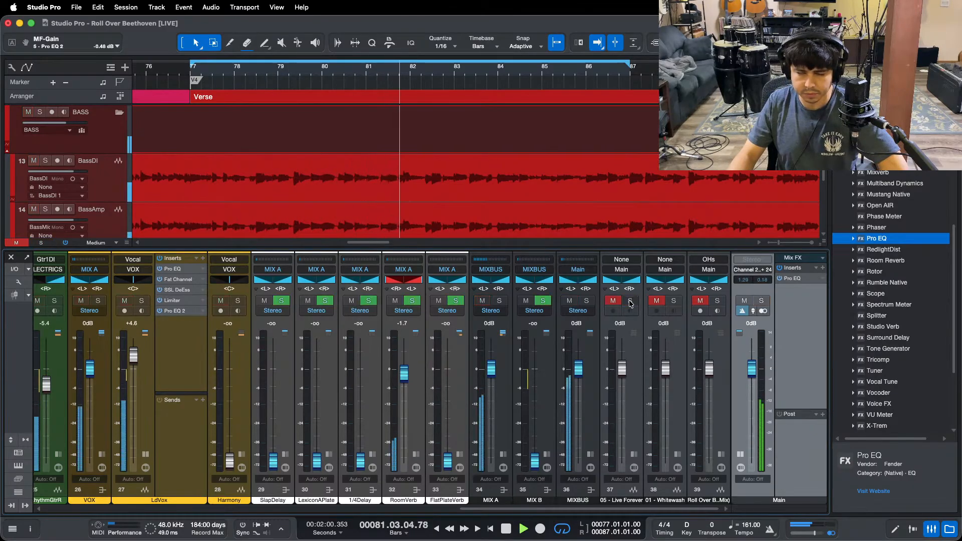
{"action": "left_click", "coordinate": [720, 300]}
{"action": "left_click", "coordinate": [719, 301]}
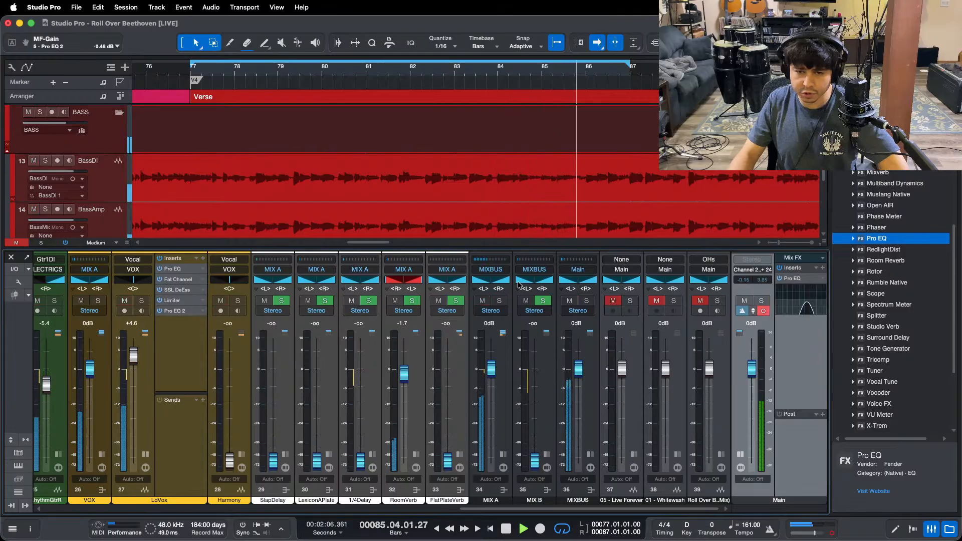
Step: Set the Main EQ high cut to 964 Hz and low cut to 480 Hz, and compare with 05 - Live Forever in mono
{"action": "left_click", "coordinate": [807, 278]}
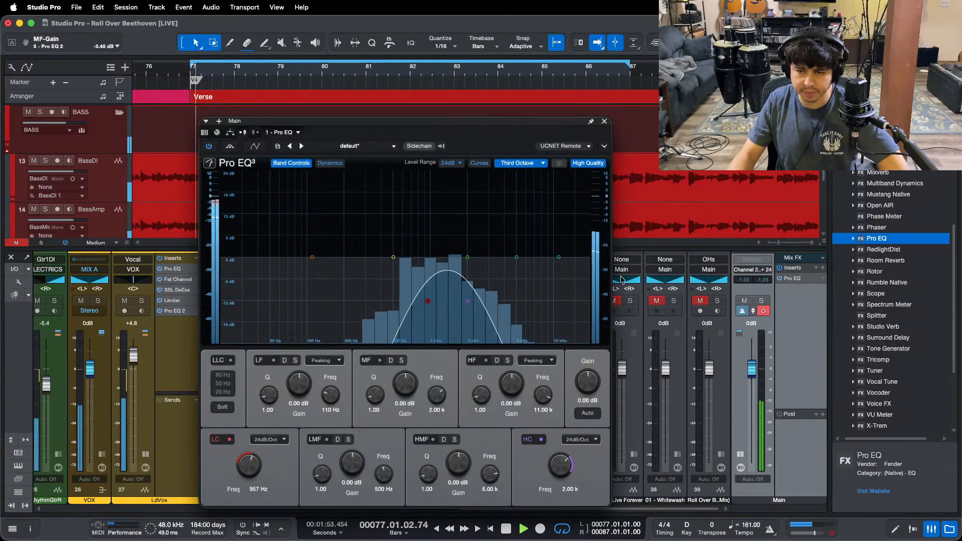
{"action": "left_click_drag", "start_coordinate": [468, 302], "coordinate": [429, 301]}
{"action": "scroll", "coordinate": [245, 468], "scroll_direction": "down", "scroll_amount": 3}
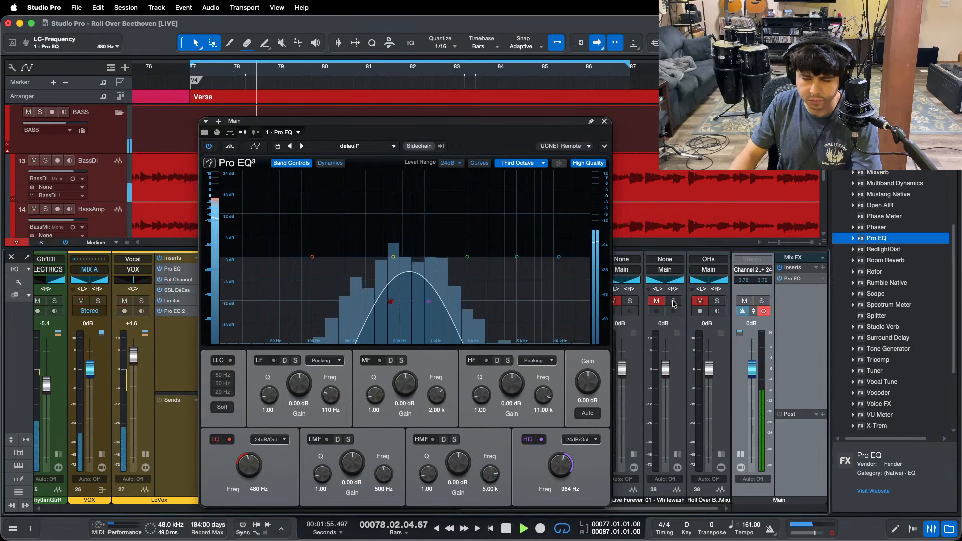
{"action": "left_click", "coordinate": [631, 301]}
{"action": "left_click", "coordinate": [633, 302]}
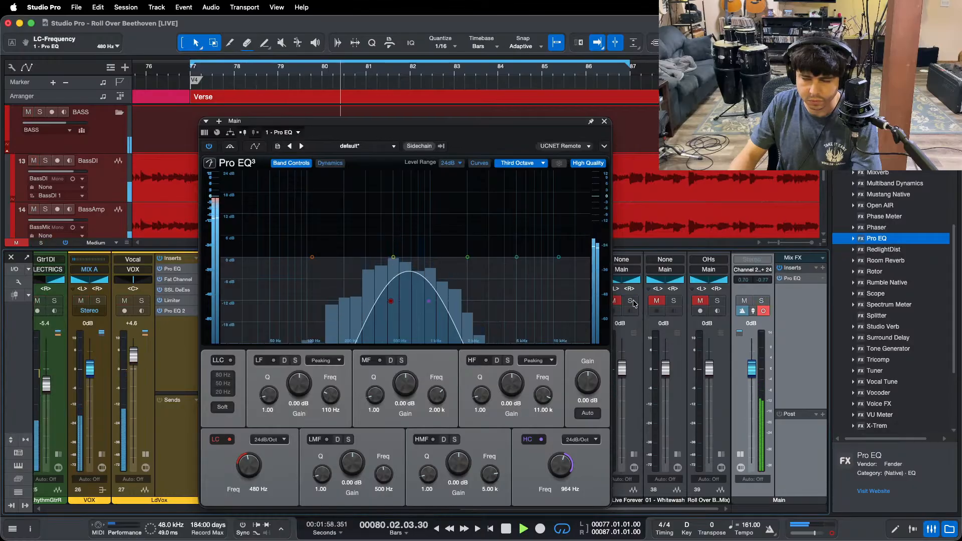
{"action": "left_click", "coordinate": [632, 302]}
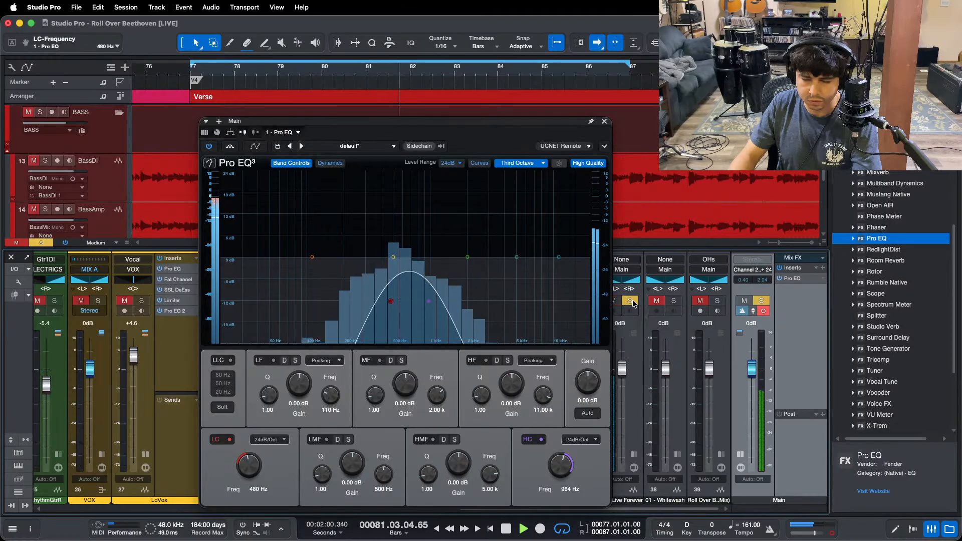
Step: Unsolo the 05 - Live Forever reference, audition Roll Over Beethoven (2023 Mix) in solo, and leave it muted with loop playback restarted
{"action": "left_click", "coordinate": [632, 302]}
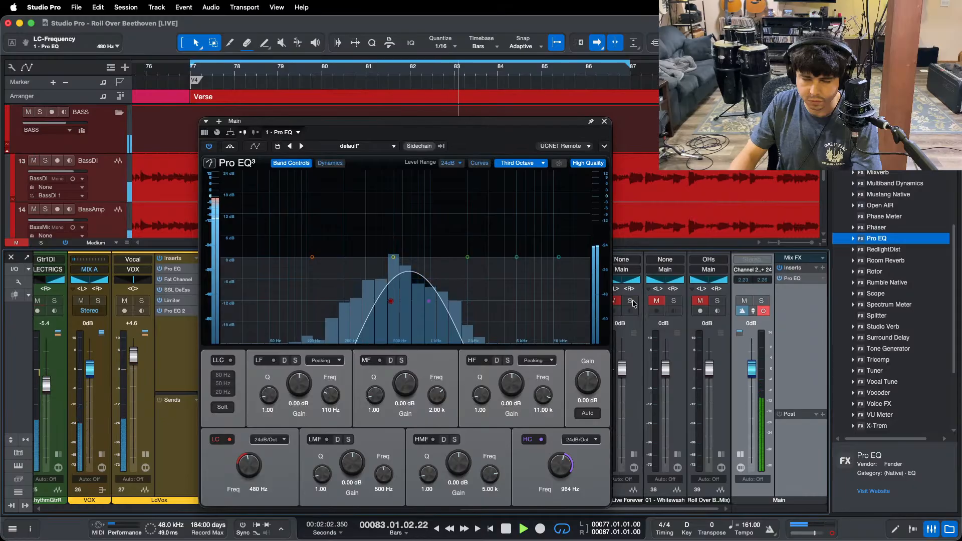
{"action": "left_click", "coordinate": [722, 299]}
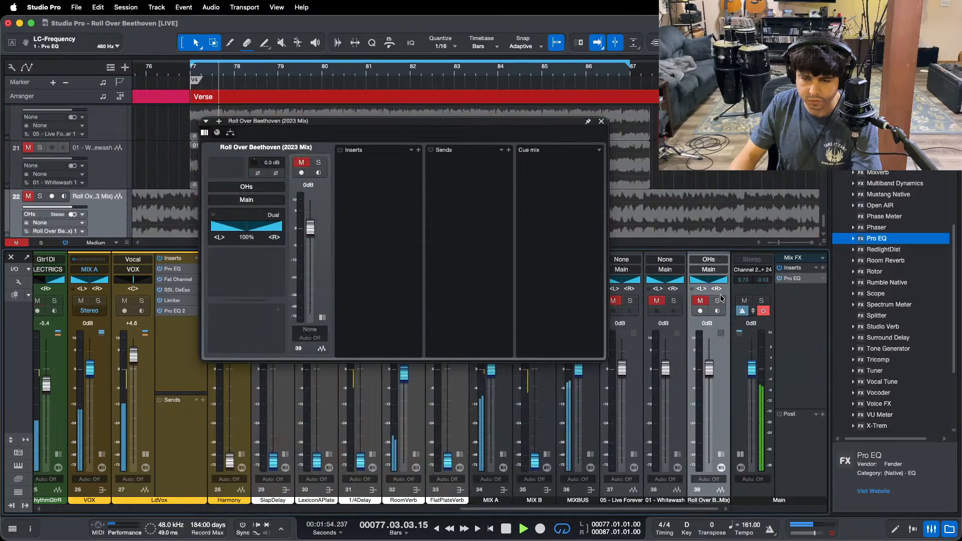
{"action": "left_click", "coordinate": [720, 301]}
{"action": "left_click", "coordinate": [719, 301]}
{"action": "left_click", "coordinate": [700, 301]}
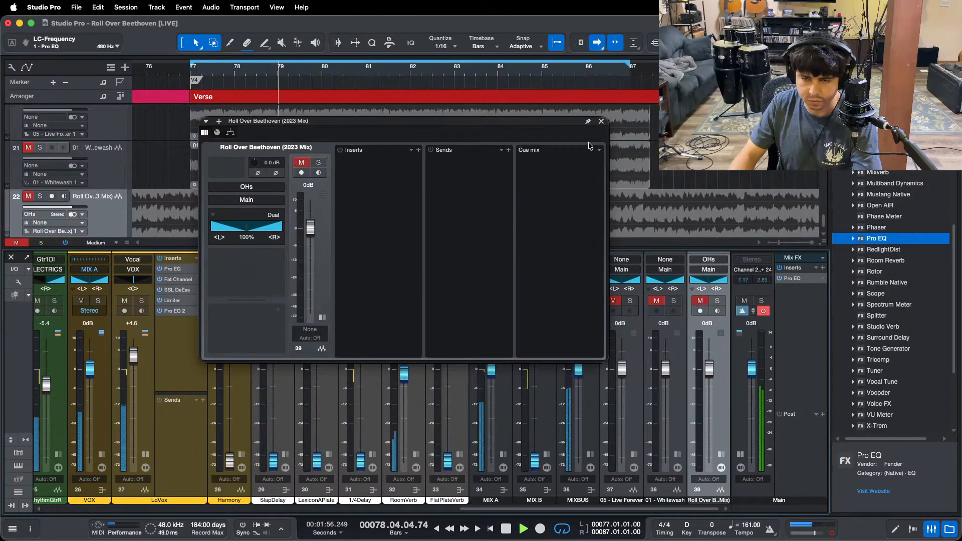
{"action": "key", "text": "space"}
{"action": "key", "text": "space"}
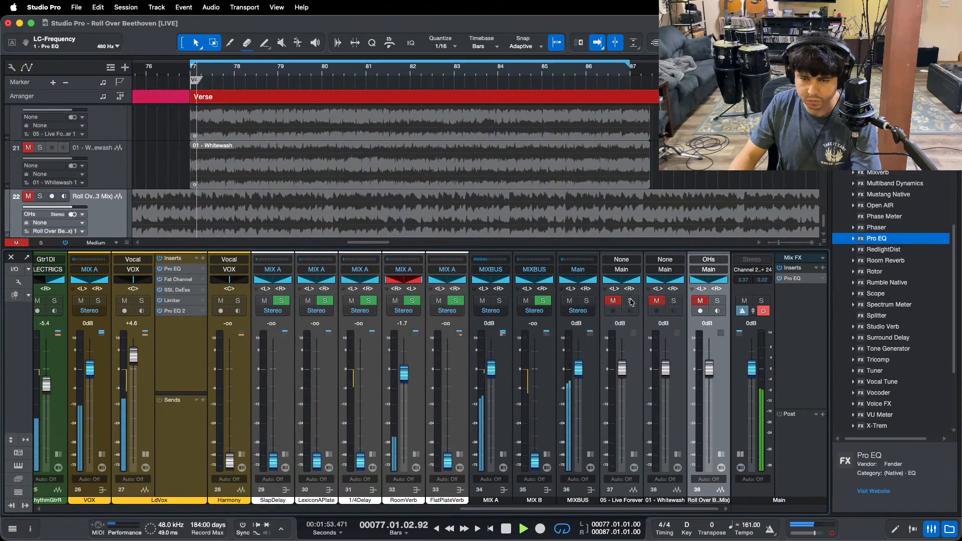
Step: Audition the 05 - Live Forever reference in solo against the mix, leave it muted, and restart loop playback
{"action": "left_click", "coordinate": [630, 301]}
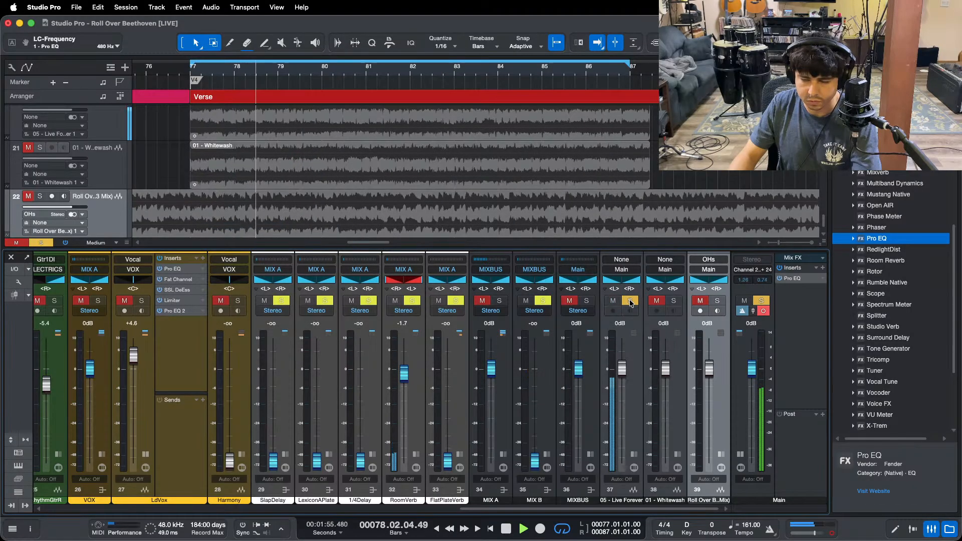
{"action": "left_click", "coordinate": [631, 301]}
{"action": "left_click", "coordinate": [612, 300]}
{"action": "key", "text": "space"}
{"action": "key", "text": "space"}
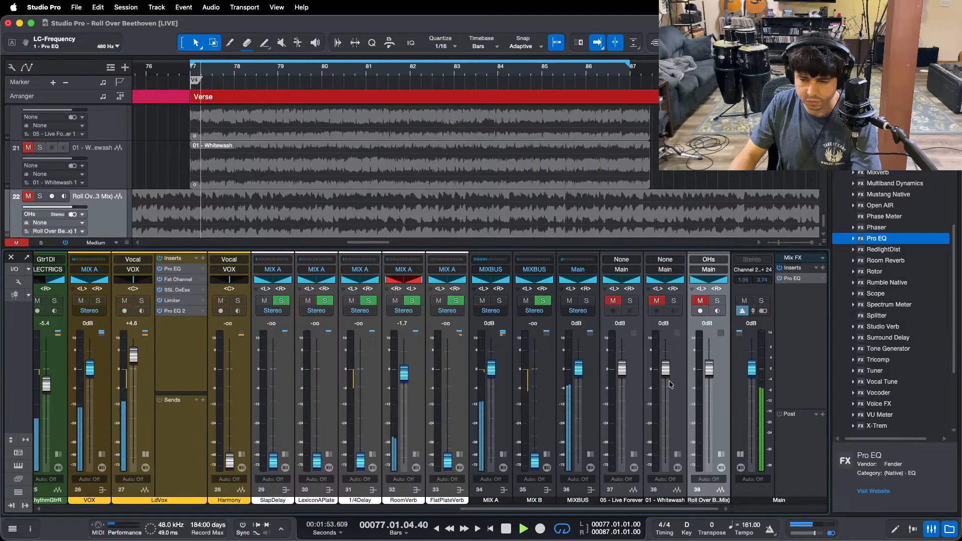
Step: Compare the mix with the 05 - Live Forever and Roll Over Beethoven (2023 Mix) references by soloing each in turn, leaving both muted
{"action": "left_click", "coordinate": [613, 300]}
{"action": "left_click", "coordinate": [631, 301]}
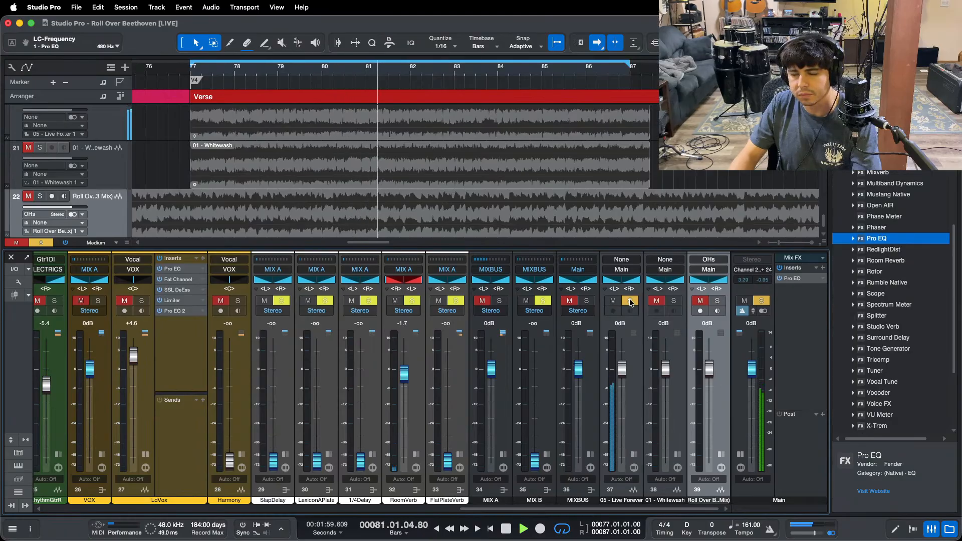
{"action": "left_click", "coordinate": [630, 300]}
{"action": "left_click", "coordinate": [719, 300]}
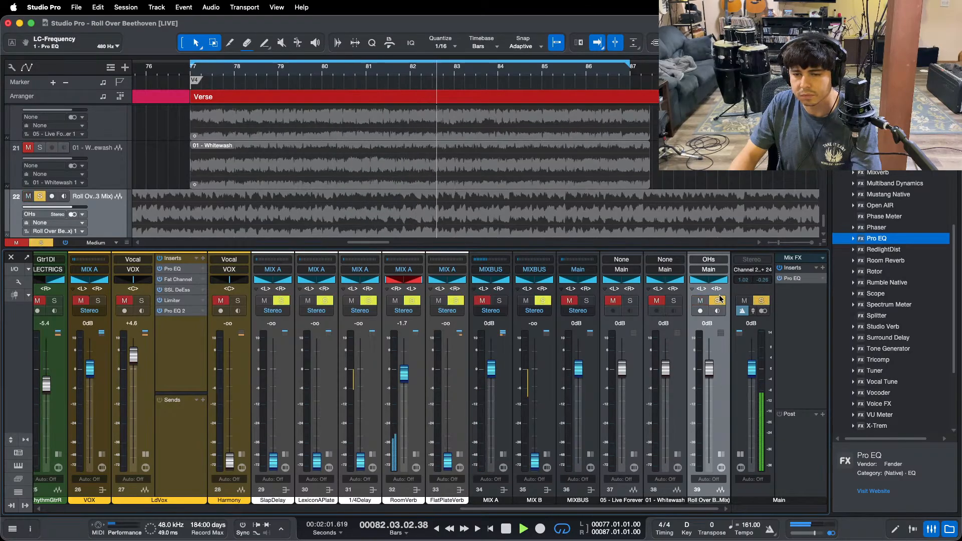
{"action": "left_click", "coordinate": [718, 300]}
{"action": "left_click", "coordinate": [700, 300]}
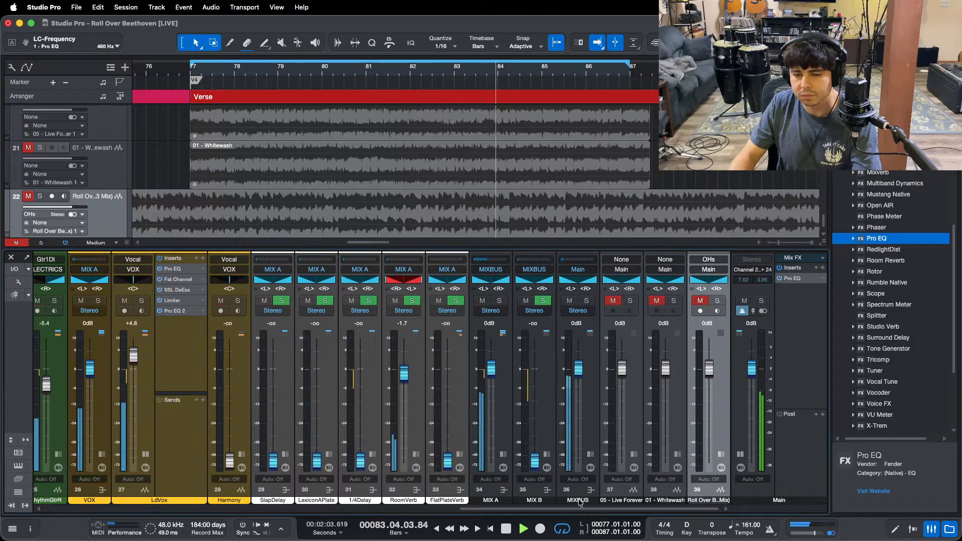
Step: In the ELECTRICS bus Pro EQ, enable the HF band at 708 Hz with a 0.48 dB gain
{"action": "scroll", "coordinate": [425, 492], "scroll_direction": "left", "scroll_amount": 8}
{"action": "left_click", "coordinate": [379, 272]}
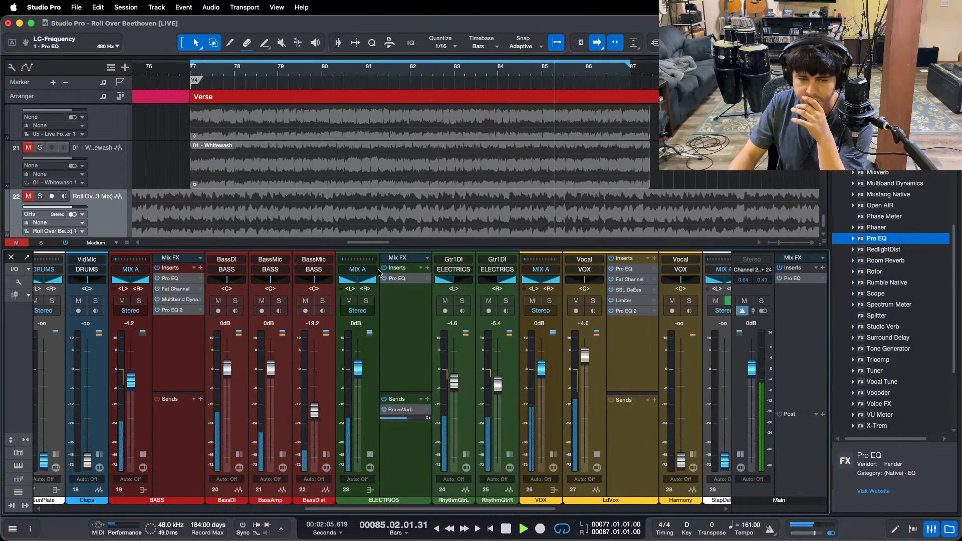
{"action": "left_click", "coordinate": [404, 278]}
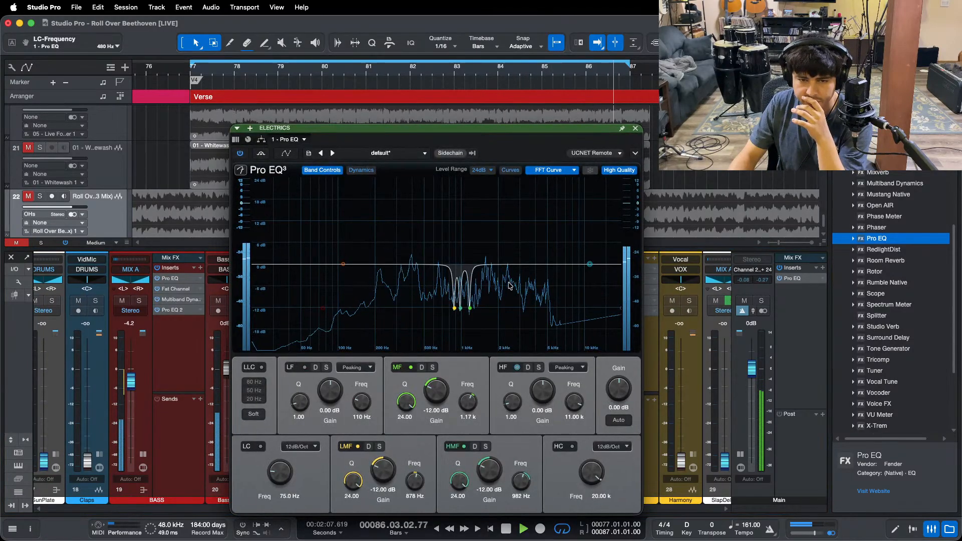
{"action": "left_click_drag", "start_coordinate": [590, 265], "coordinate": [443, 262]}
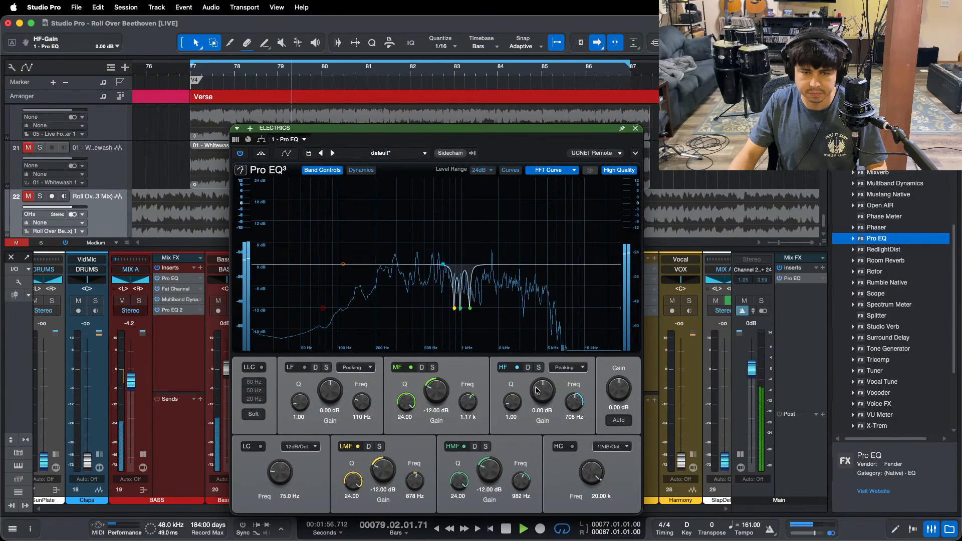
{"action": "scroll", "coordinate": [717, 299], "scroll_direction": "right", "scroll_amount": 5}
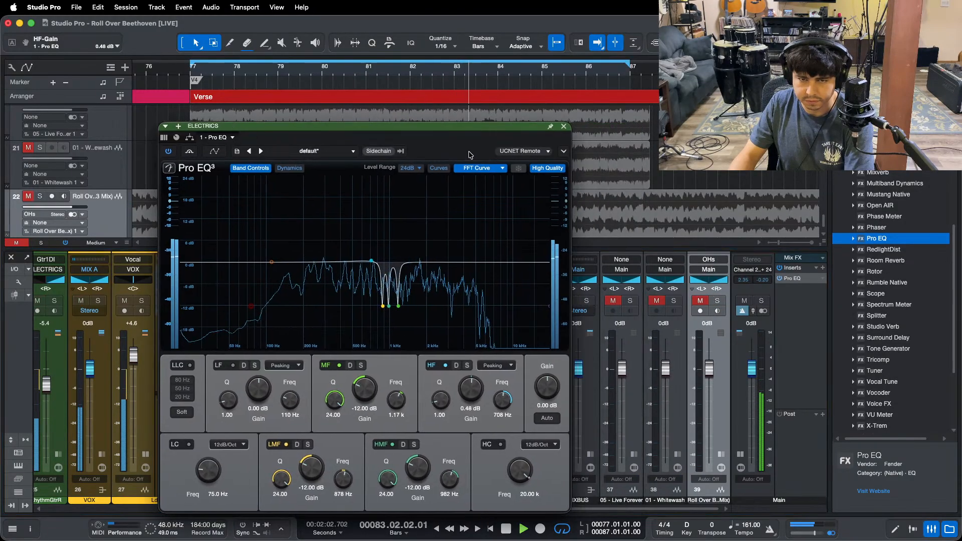
{"action": "left_click_drag", "start_coordinate": [423, 132], "coordinate": [414, 131]}
Step: Check the guitar EQ change against the soloed 05 - Live Forever reference, unsolo it, and close its channel window
{"action": "left_click", "coordinate": [630, 298]}
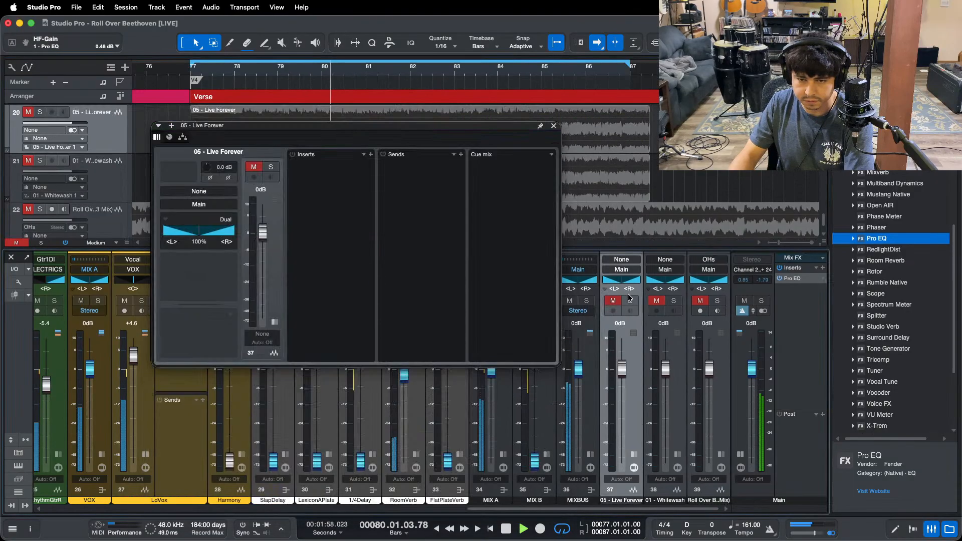
{"action": "left_click", "coordinate": [630, 301]}
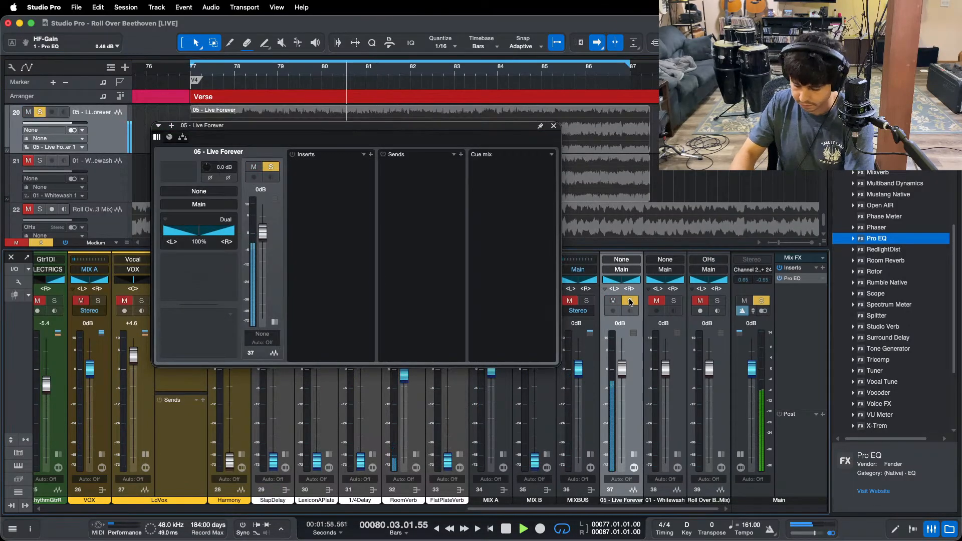
{"action": "left_click", "coordinate": [630, 301]}
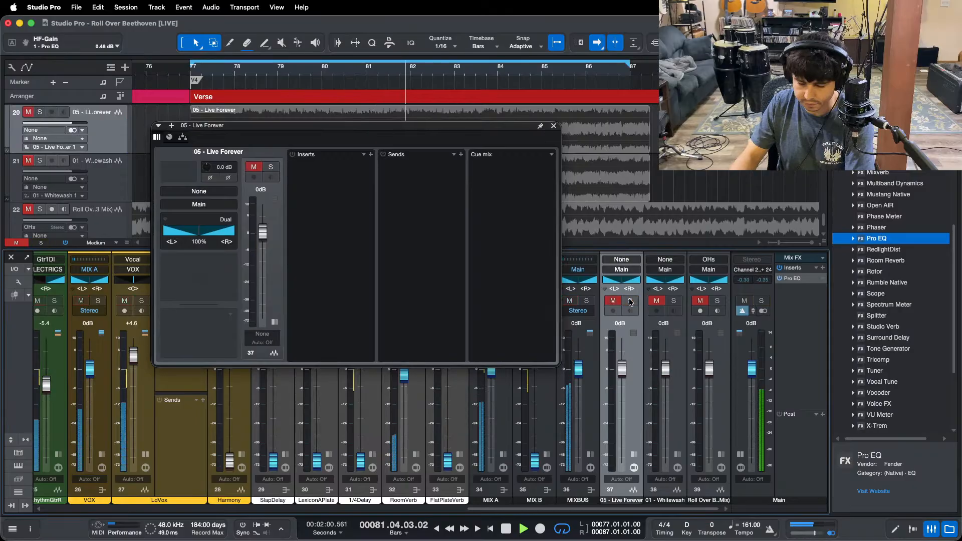
{"action": "left_click", "coordinate": [554, 127]}
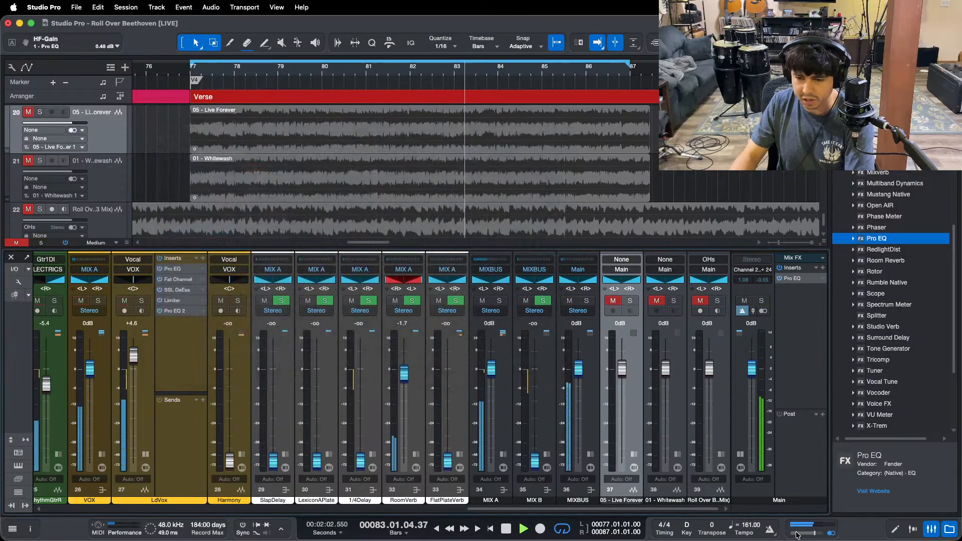
Step: In the Main bus Pro EQ, set the high cut to 478 Hz and the low cut to 195 Hz
{"action": "left_click", "coordinate": [794, 279]}
{"action": "left_click_drag", "start_coordinate": [433, 299], "coordinate": [409, 302]}
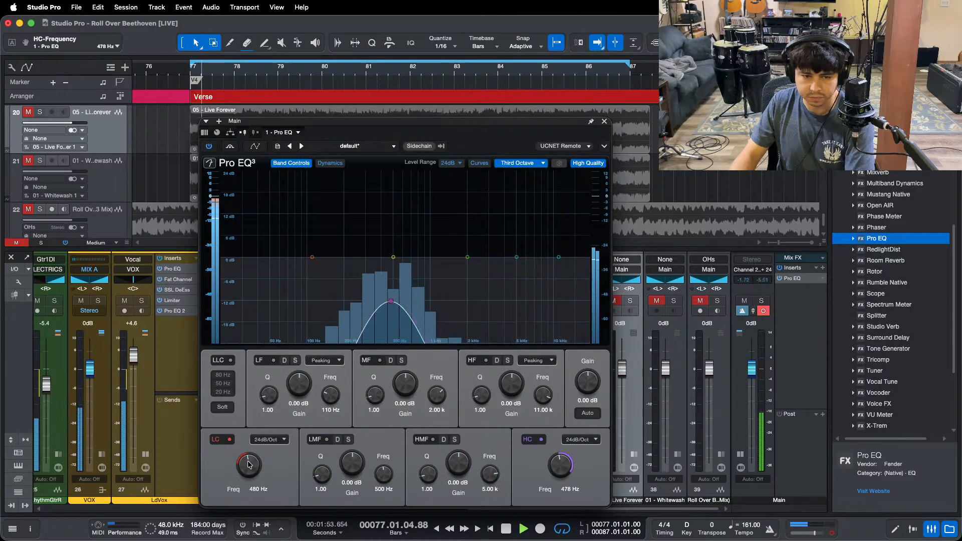
{"action": "left_click_drag", "start_coordinate": [249, 457], "coordinate": [251, 465]}
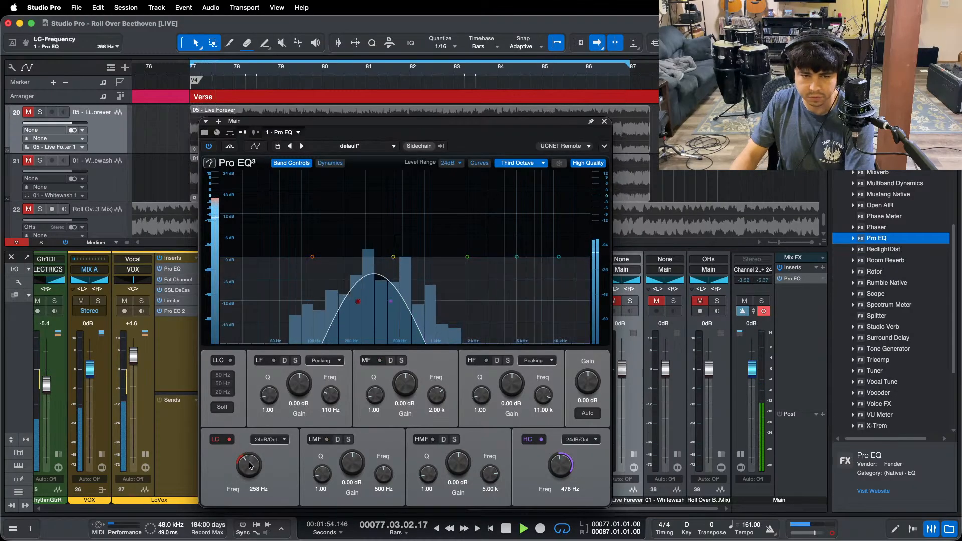
Step: Compare the band-limited mix with the 05 - Live Forever and 01 - Whitewash references in solo, and close the Main EQ
{"action": "left_click", "coordinate": [631, 301]}
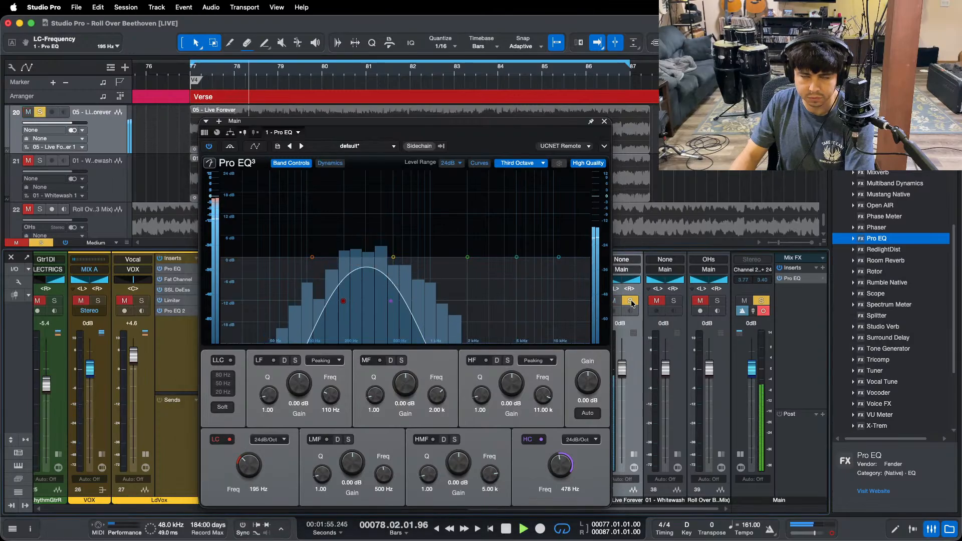
{"action": "left_click", "coordinate": [631, 301]}
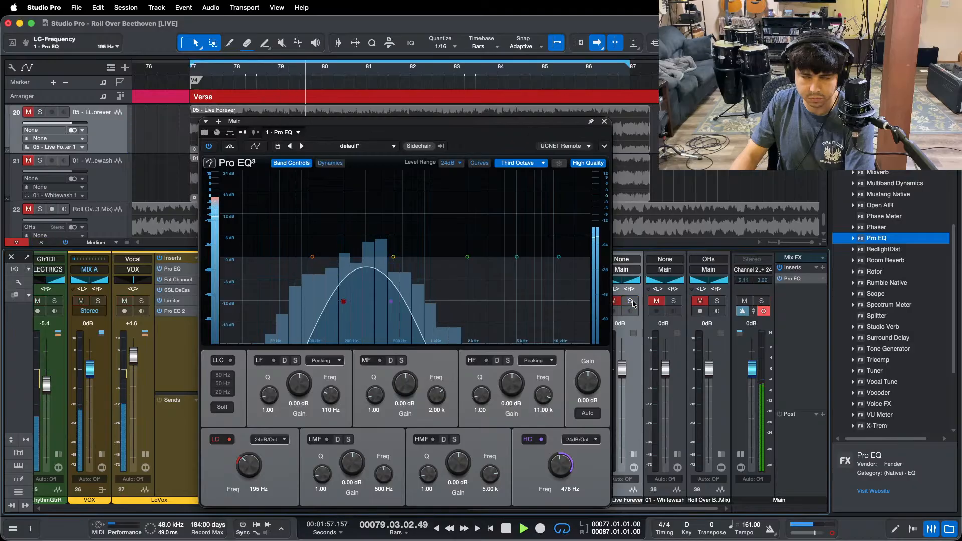
{"action": "left_click", "coordinate": [675, 301]}
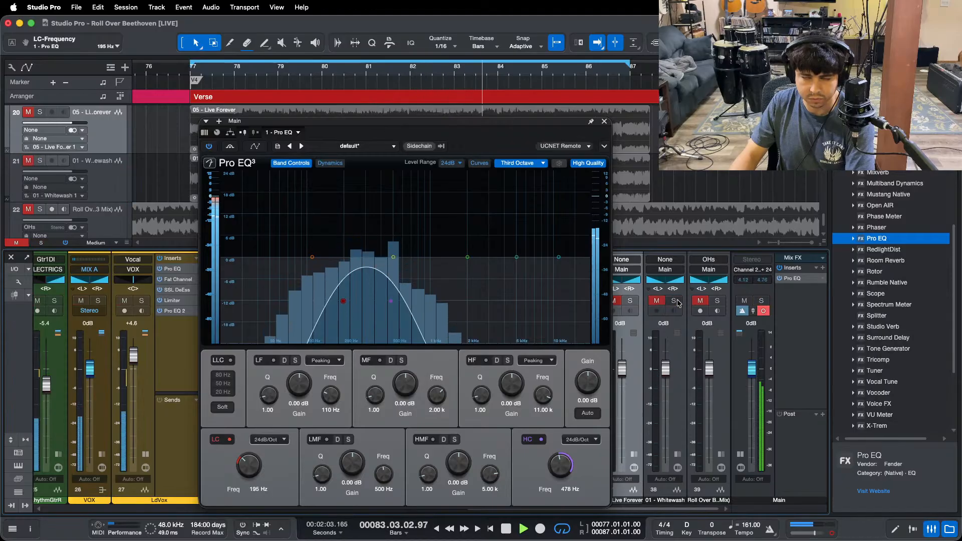
{"action": "left_click", "coordinate": [676, 302]}
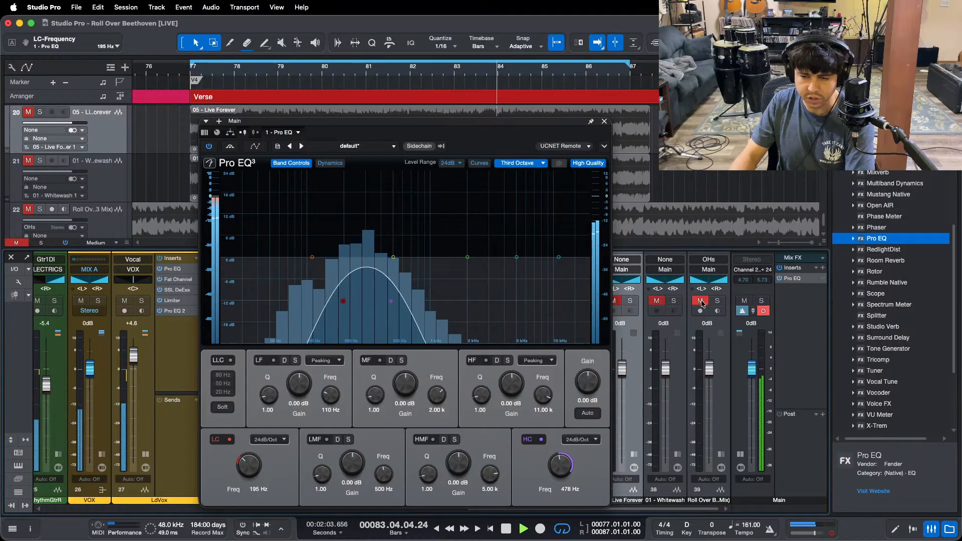
{"action": "left_click", "coordinate": [631, 302]}
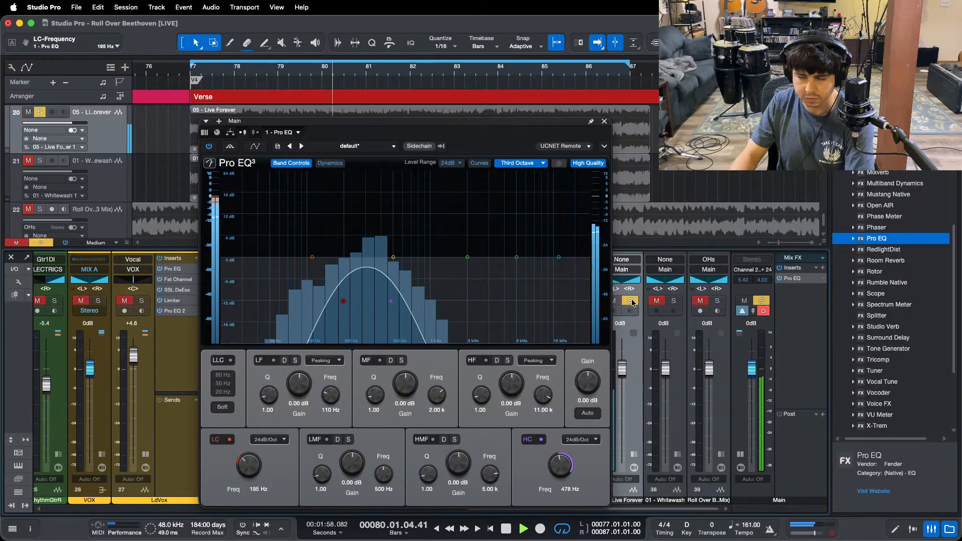
{"action": "left_click", "coordinate": [631, 301]}
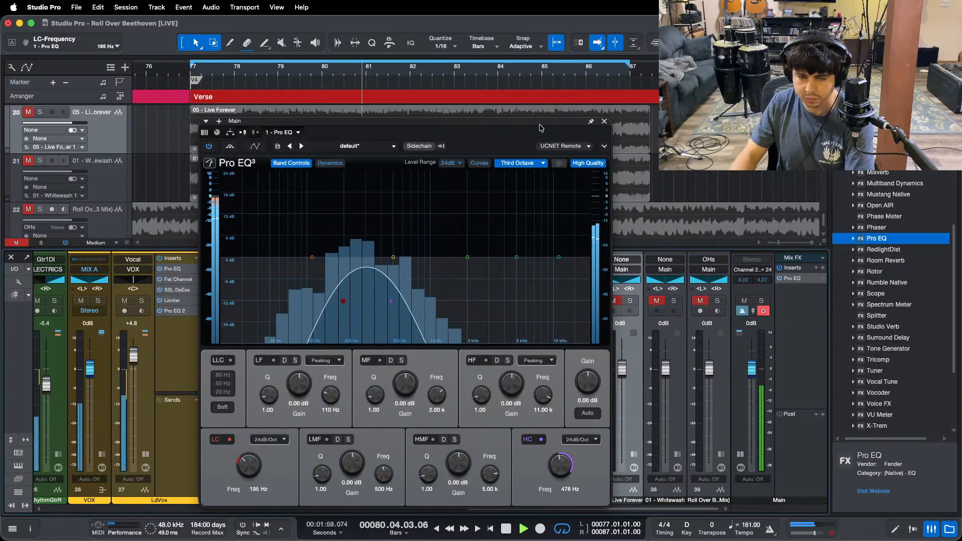
{"action": "left_click", "coordinate": [604, 121]}
Step: Enable the low cut in the LdVox channel's Pro EQ 2 and set its frequency to 138 Hz
{"action": "left_click", "coordinate": [185, 312]}
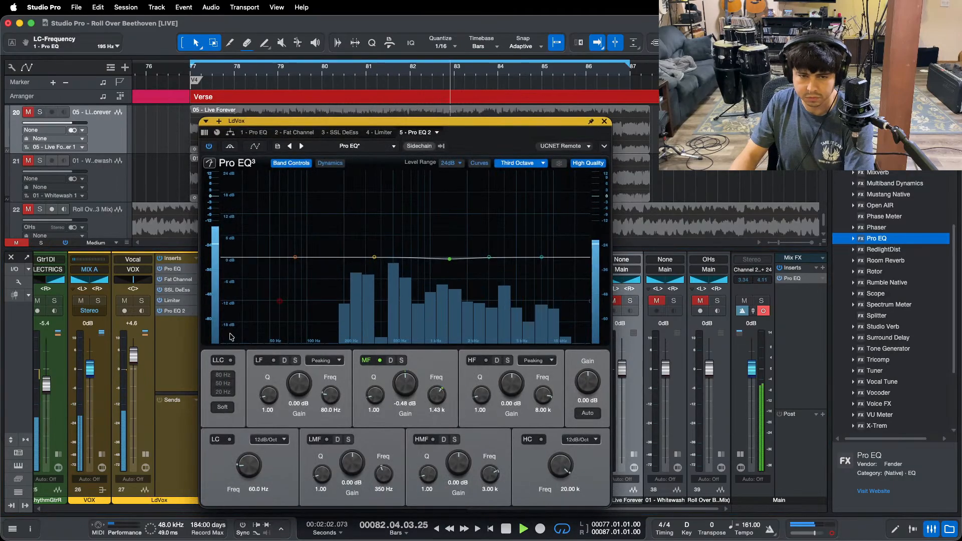
{"action": "left_click", "coordinate": [231, 439]}
{"action": "scroll", "coordinate": [246, 464], "scroll_direction": "up", "scroll_amount": 10}
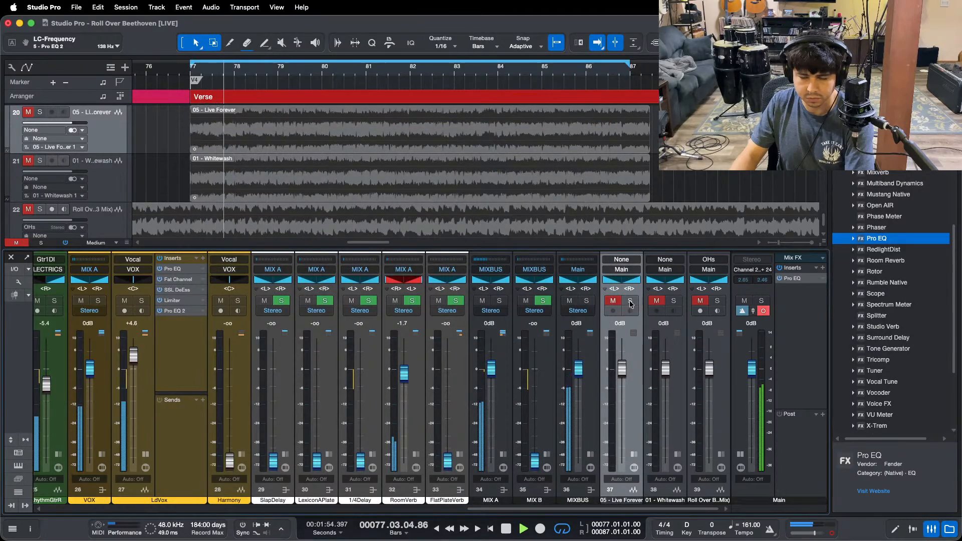
Step: Compare the mix with all three reference tracks by soloing each in turn, leaving them all muted
{"action": "left_click", "coordinate": [630, 301]}
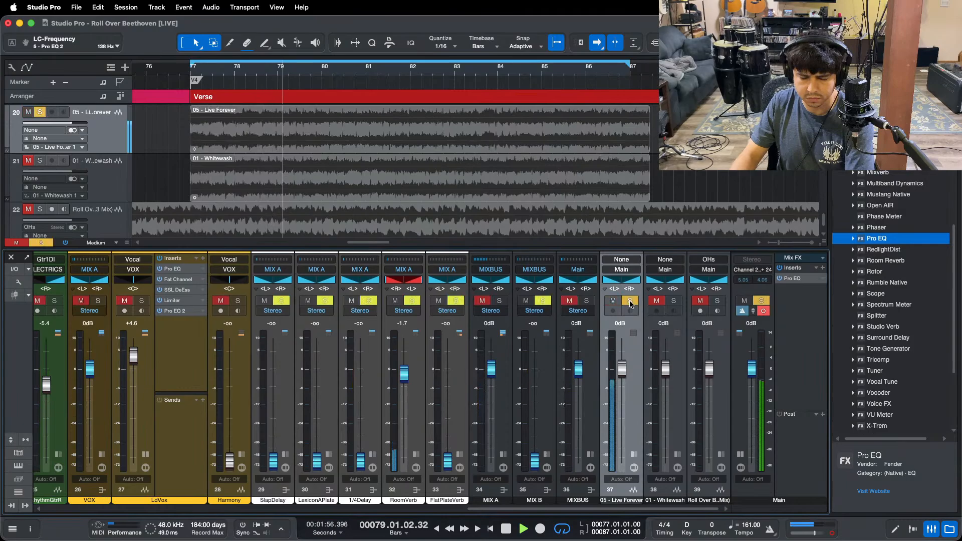
{"action": "left_click", "coordinate": [630, 301]}
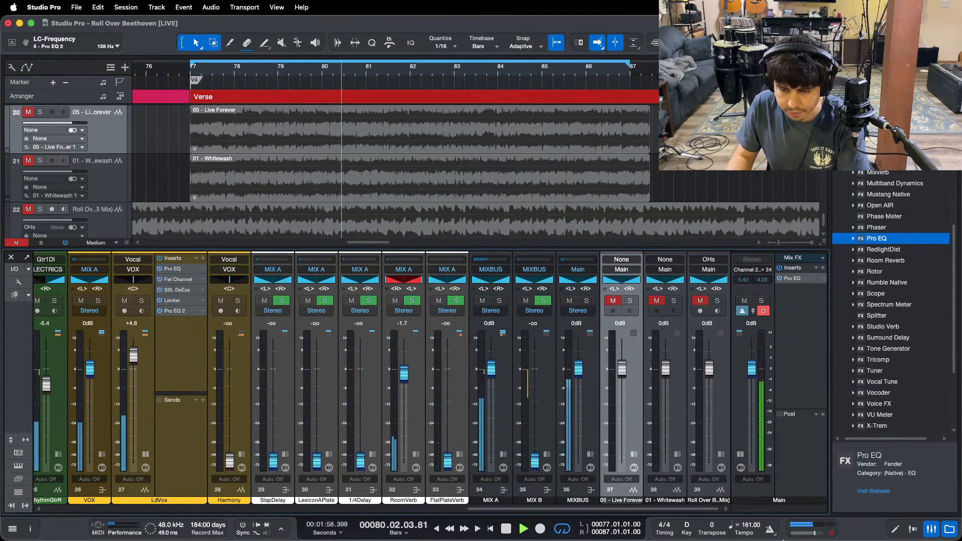
{"action": "left_click", "coordinate": [673, 300]}
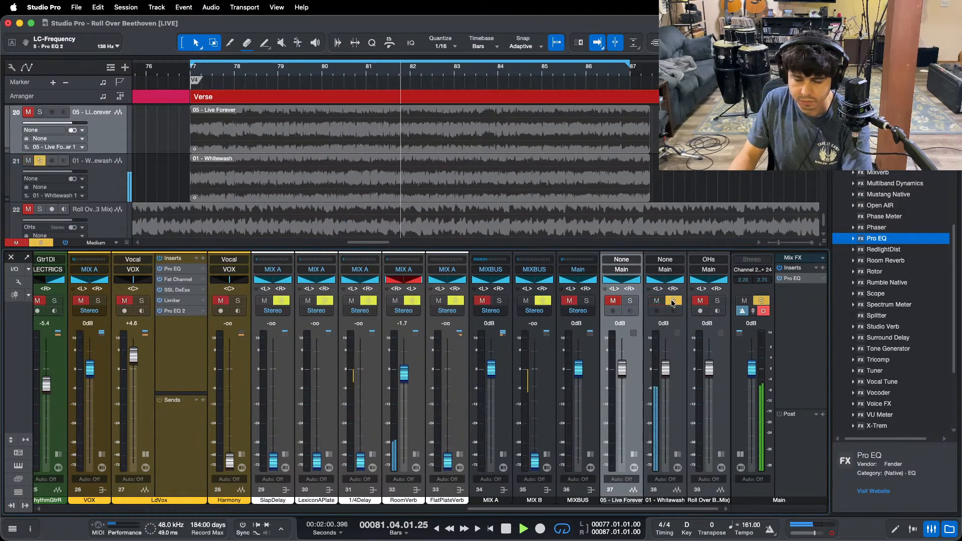
{"action": "left_click", "coordinate": [673, 301]}
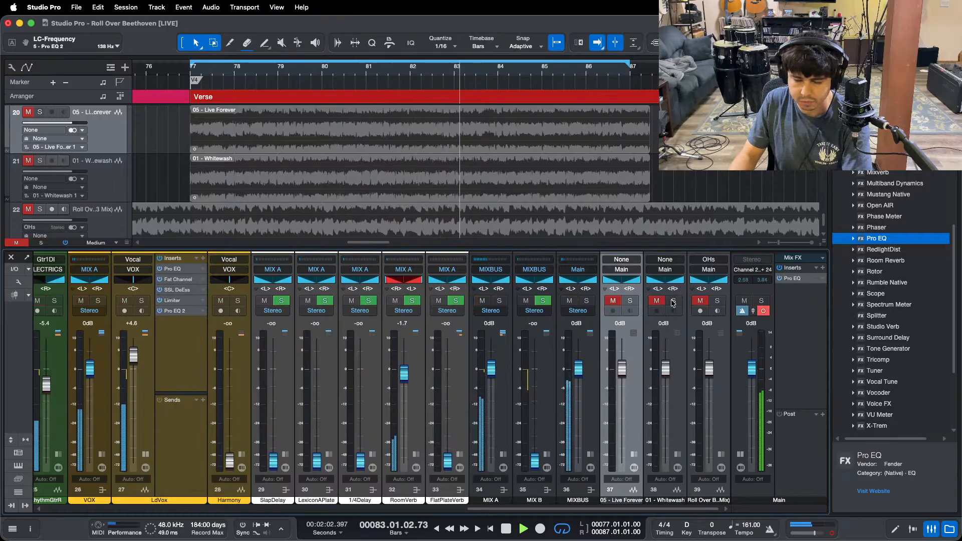
{"action": "left_click", "coordinate": [717, 301]}
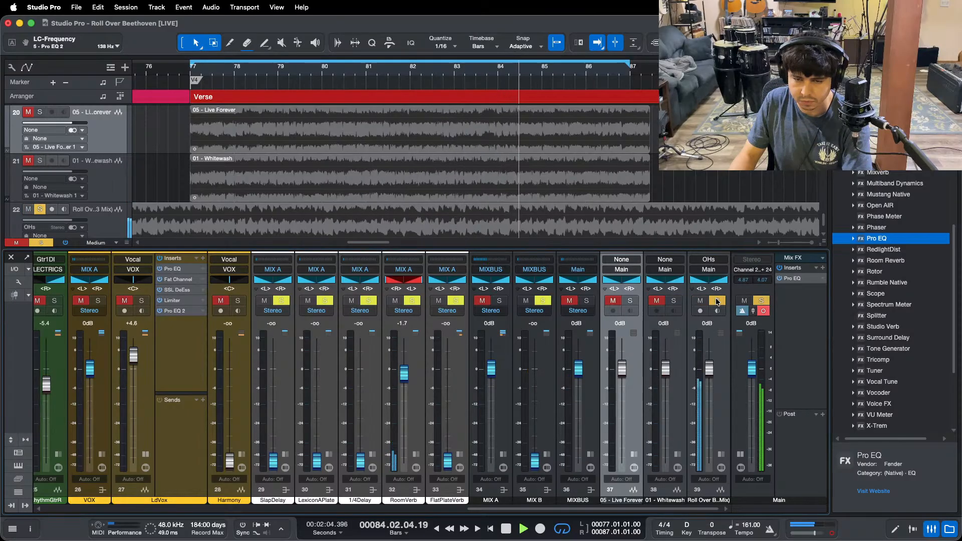
{"action": "left_click", "coordinate": [717, 301]}
{"action": "left_click", "coordinate": [701, 300]}
Step: In the BASS bus Pro EQ 2, enable the LMF band at 308 Hz with a 0.48 dB gain
{"action": "left_click_drag", "start_coordinate": [523, 508], "coordinate": [355, 494]}
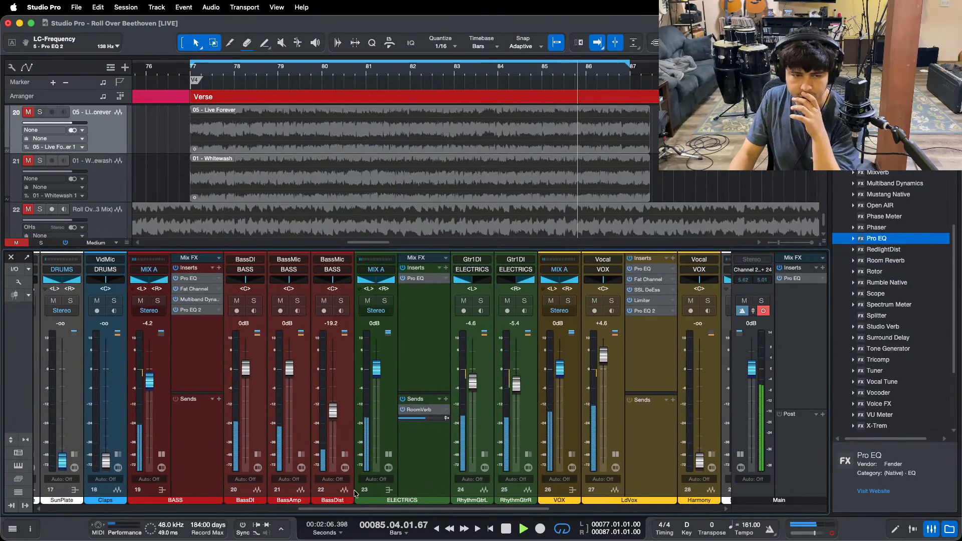
{"action": "left_click", "coordinate": [190, 310]}
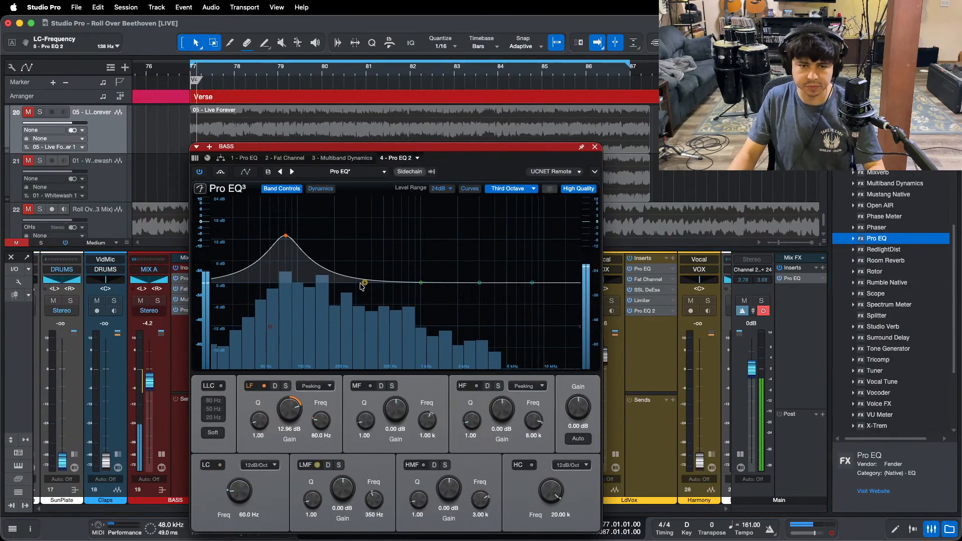
{"action": "left_click_drag", "start_coordinate": [364, 283], "coordinate": [357, 244]}
{"action": "scroll", "coordinate": [341, 488], "scroll_direction": "down", "scroll_amount": 15}
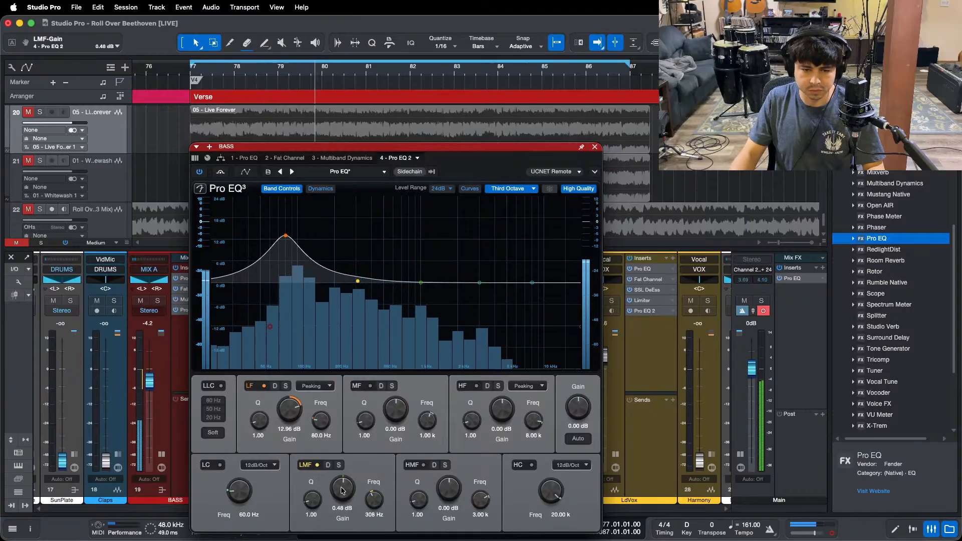
Step: Set the BASS Pro EQ 2 LMF gain to 0.96 dB and compare the mix with the soloed Roll Over Beethoven reference
{"action": "scroll", "coordinate": [342, 489], "scroll_direction": "up", "scroll_amount": 1}
{"action": "scroll", "coordinate": [631, 512], "scroll_direction": "right", "scroll_amount": 5}
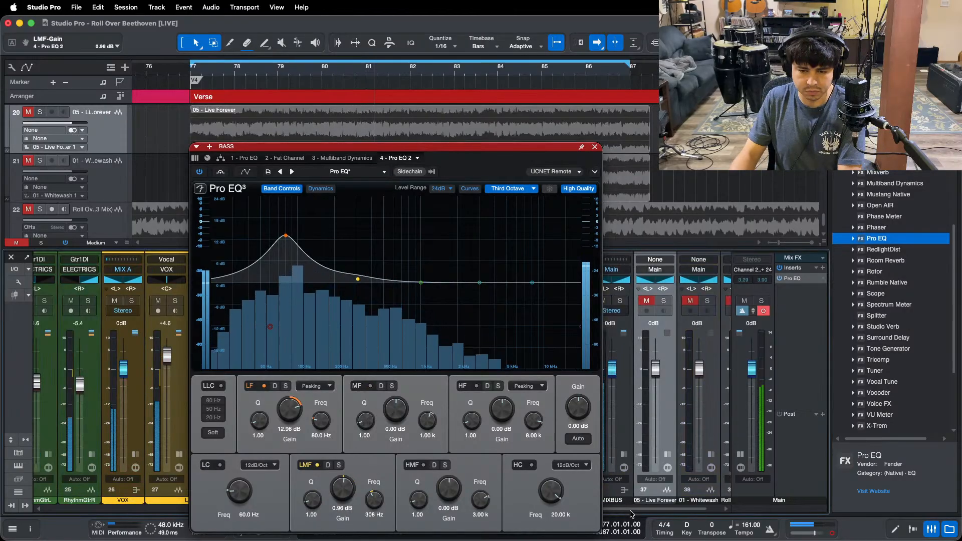
{"action": "scroll", "coordinate": [630, 512], "scroll_direction": "right", "scroll_amount": 1}
{"action": "left_click", "coordinate": [700, 301]}
{"action": "left_click", "coordinate": [718, 301]}
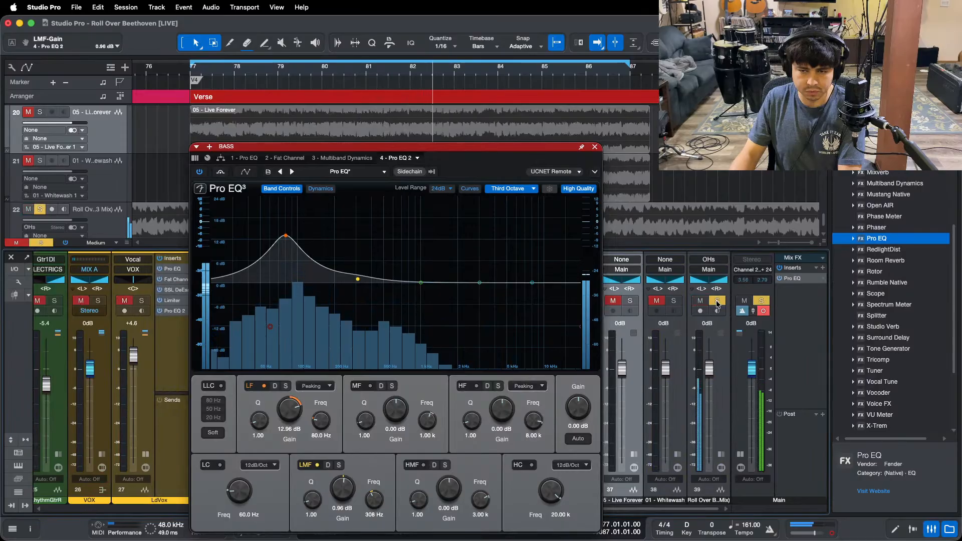
{"action": "left_click", "coordinate": [717, 301]}
{"action": "left_click", "coordinate": [700, 300]}
Step: Raise the BASS LMF gain to 1.44 dB while comparing the mix with the soloed 01 - Whitewash and 05 - Live Forever references
{"action": "left_click", "coordinate": [657, 301]}
{"action": "left_click", "coordinate": [673, 301]}
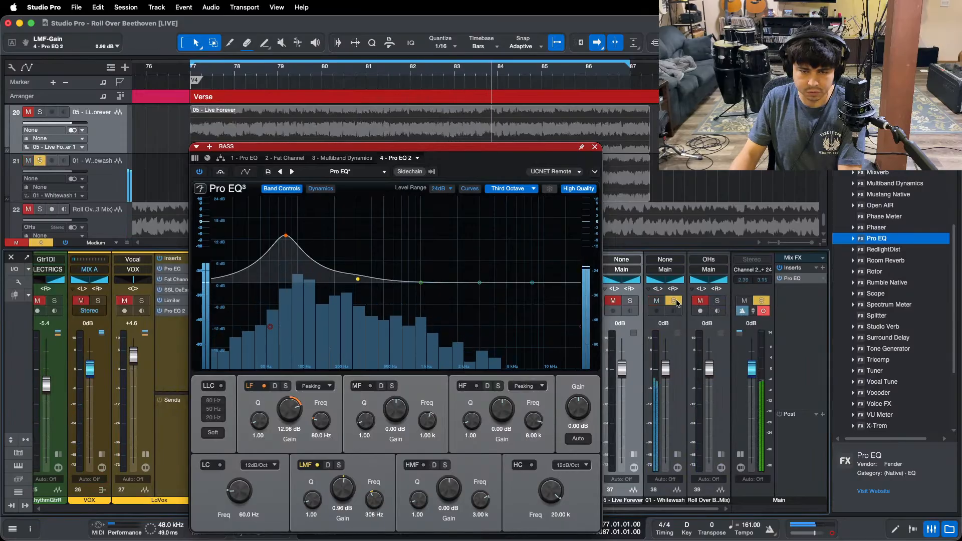
{"action": "left_click", "coordinate": [657, 301]}
{"action": "left_click", "coordinate": [674, 300]}
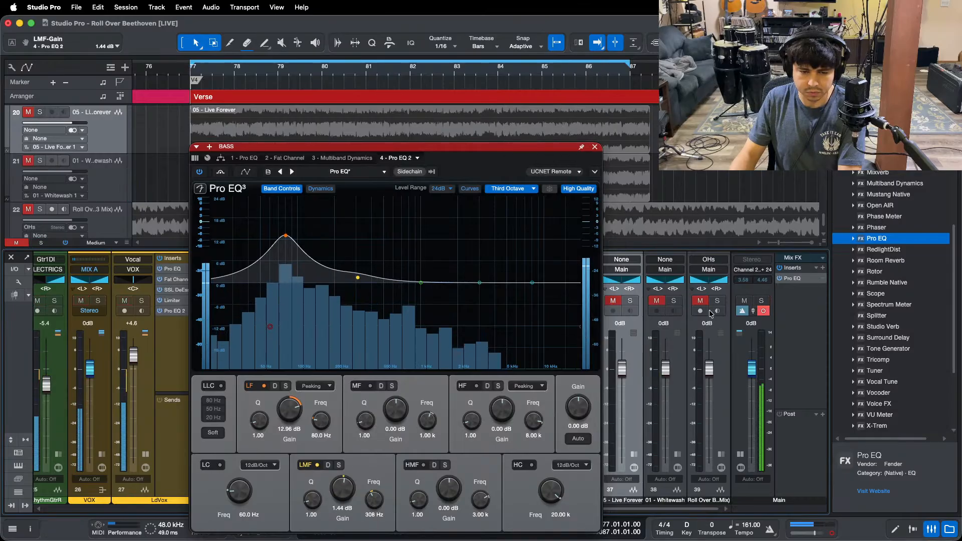
{"action": "left_click", "coordinate": [674, 301]}
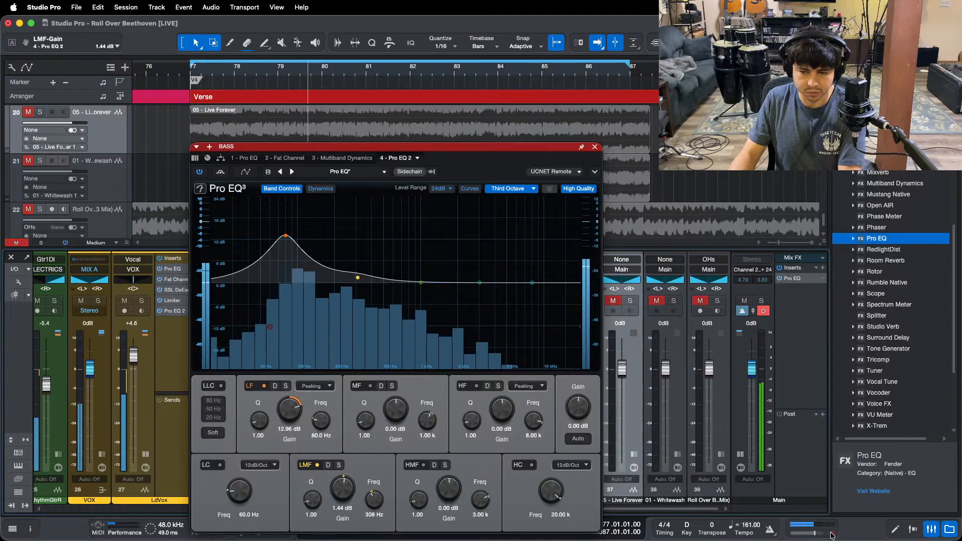
{"action": "left_click", "coordinate": [631, 300]}
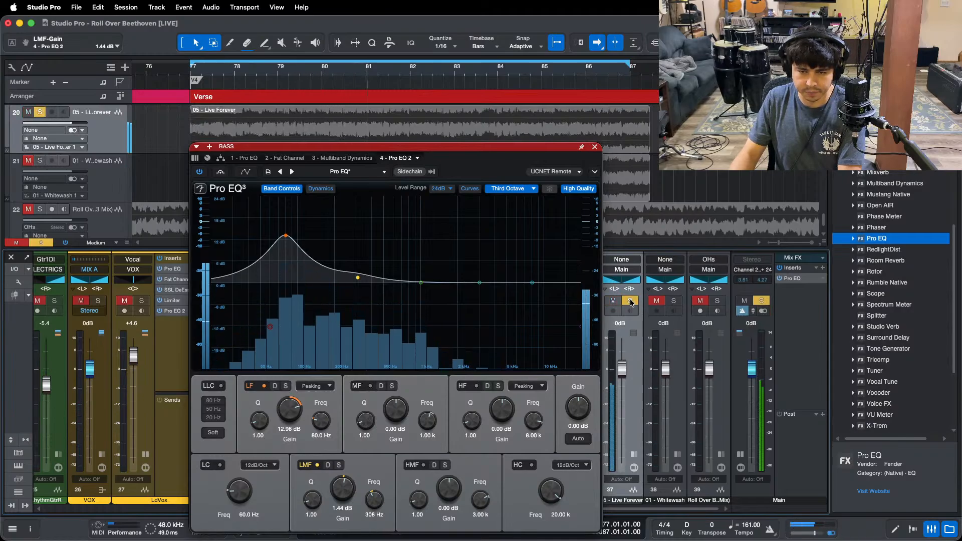
{"action": "left_click", "coordinate": [630, 301]}
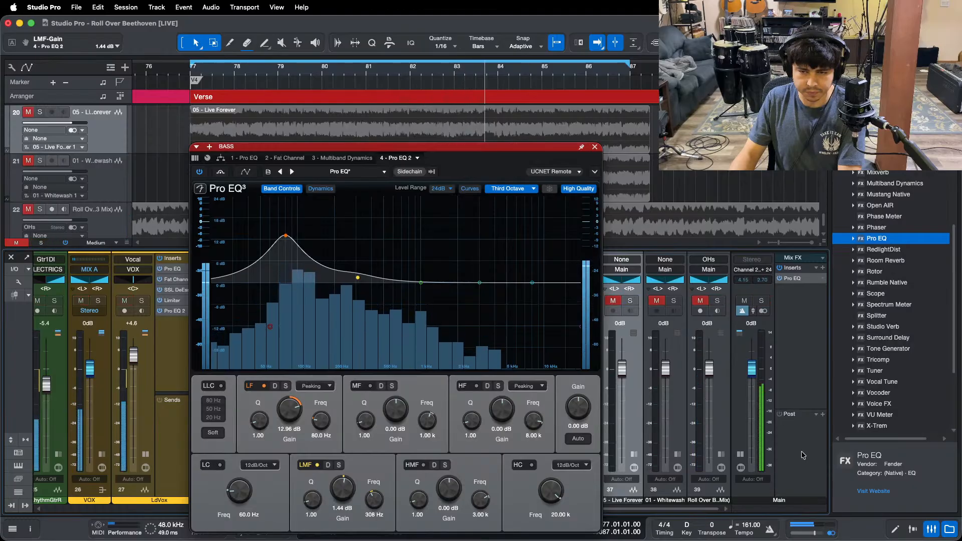
Step: In the Main channel's Pro EQ, set the high cut to 241 Hz and the low cut to 98 Hz
{"action": "mouse_move", "coordinate": [799, 280]}
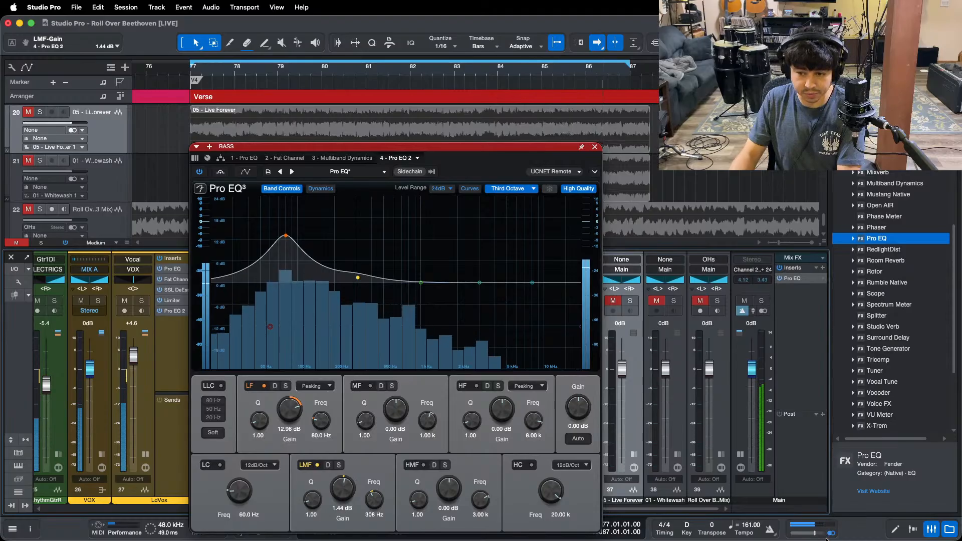
{"action": "left_click", "coordinate": [793, 278]}
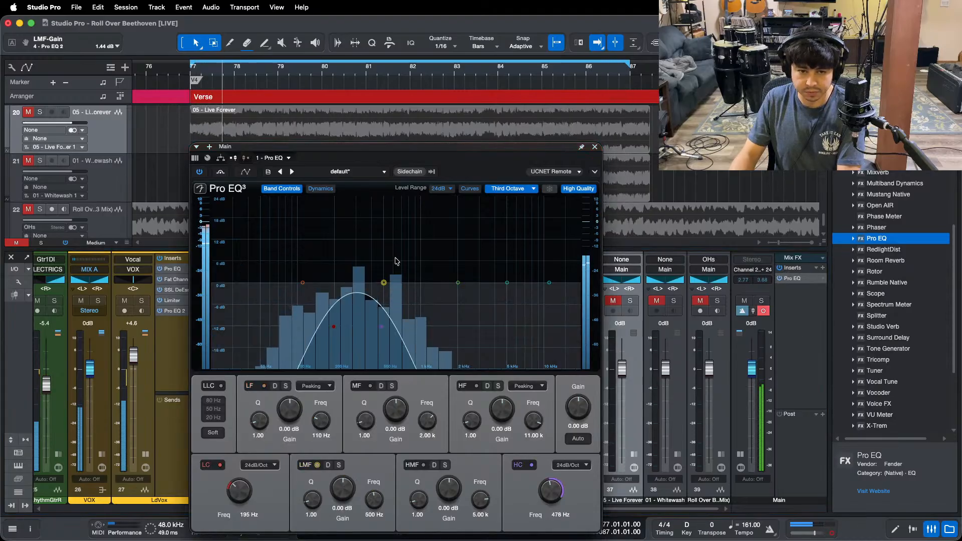
{"action": "left_click_drag", "start_coordinate": [382, 326], "coordinate": [345, 329]}
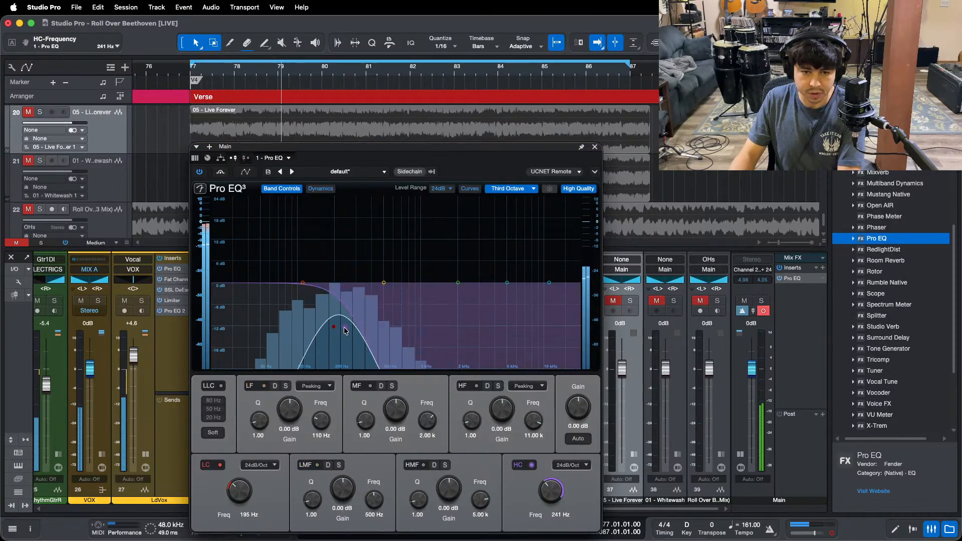
{"action": "left_click_drag", "start_coordinate": [239, 482], "coordinate": [239, 497]}
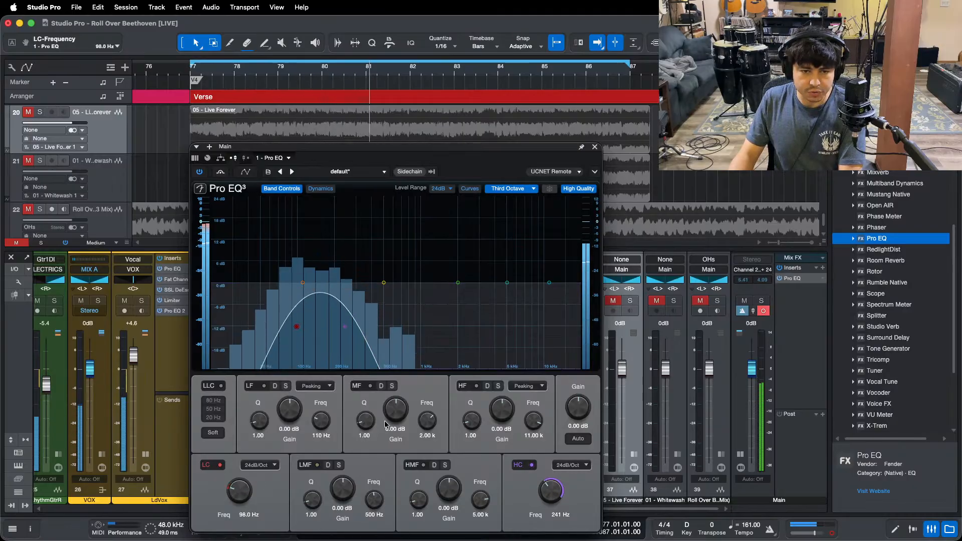
Step: Compare the 98 to 241 Hz range of the mix with the Live Forever, Whitewash and Roll Over Beethoven references by soloing each in turn
{"action": "left_click", "coordinate": [631, 300]}
{"action": "left_click", "coordinate": [630, 301]}
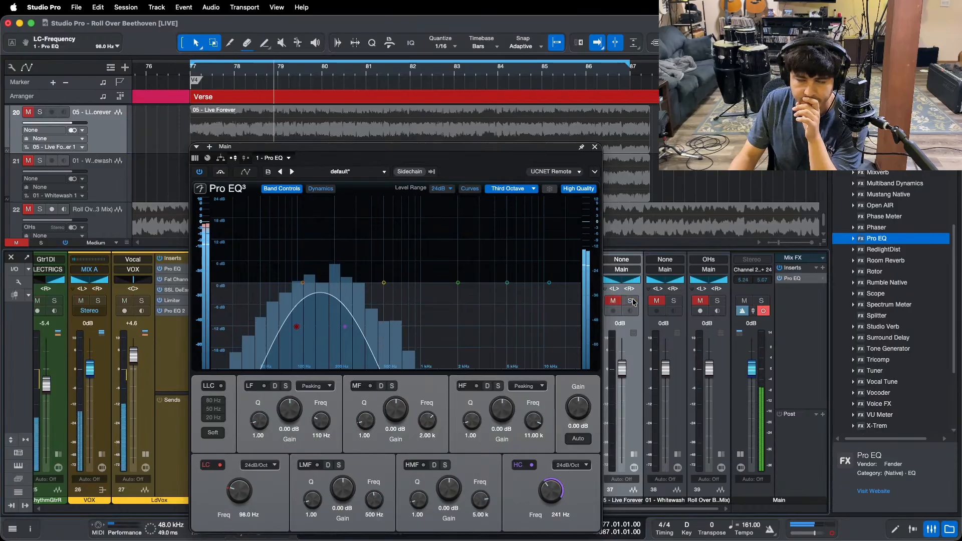
{"action": "left_click", "coordinate": [674, 301]}
{"action": "left_click", "coordinate": [674, 301]}
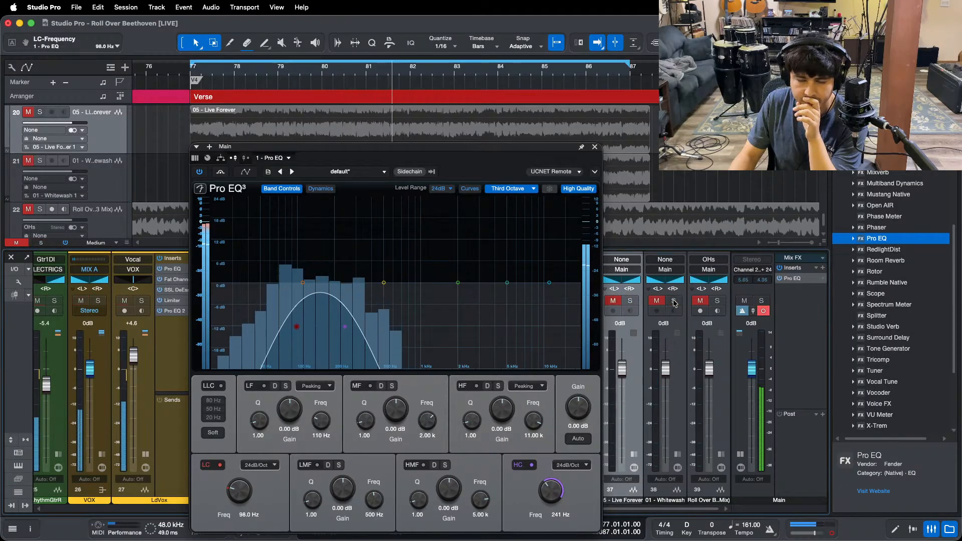
{"action": "left_click", "coordinate": [675, 301]}
{"action": "left_click", "coordinate": [674, 301]}
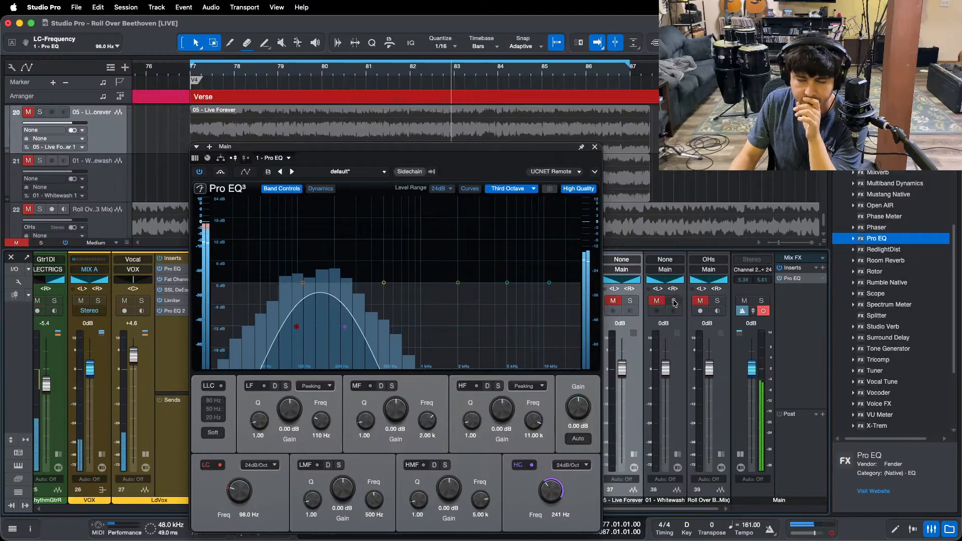
{"action": "left_click", "coordinate": [674, 301]}
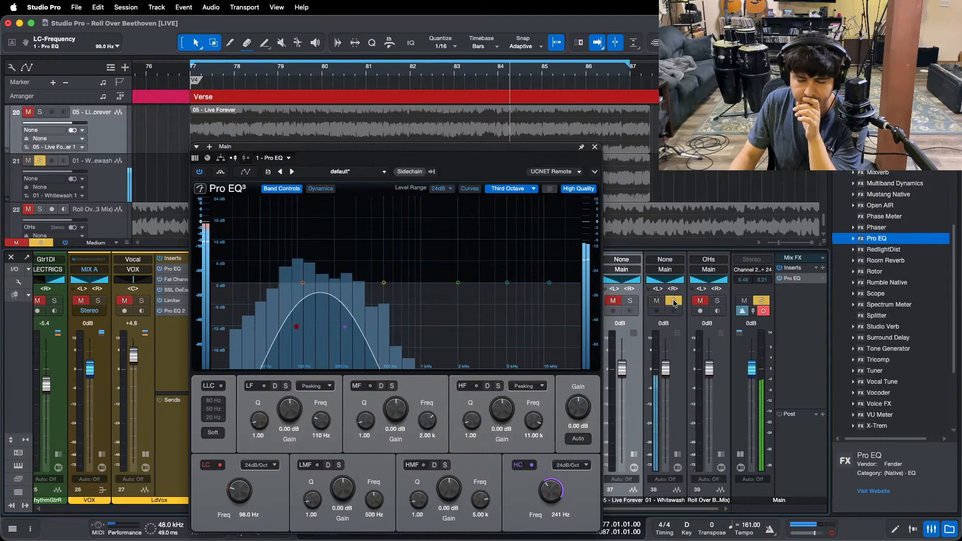
{"action": "left_click", "coordinate": [674, 301]}
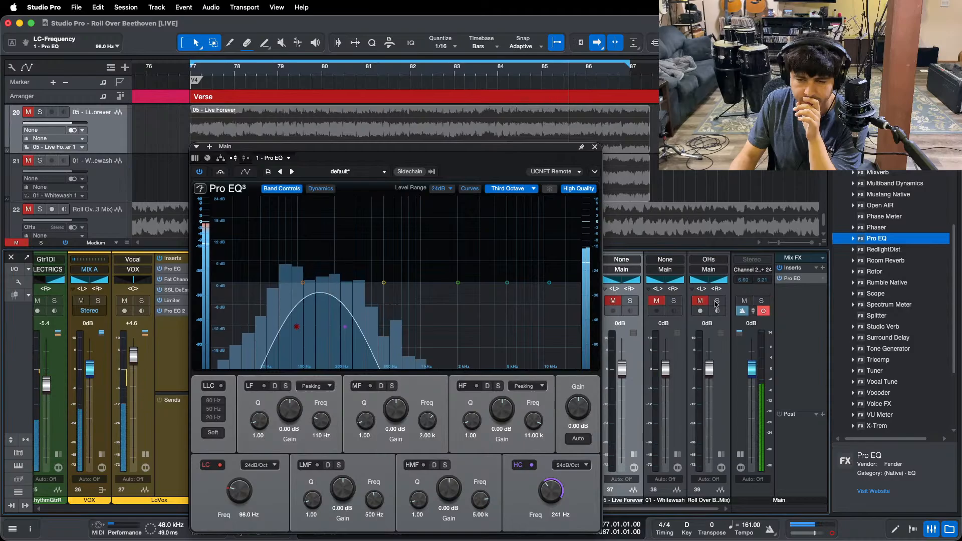
{"action": "left_click", "coordinate": [674, 301]}
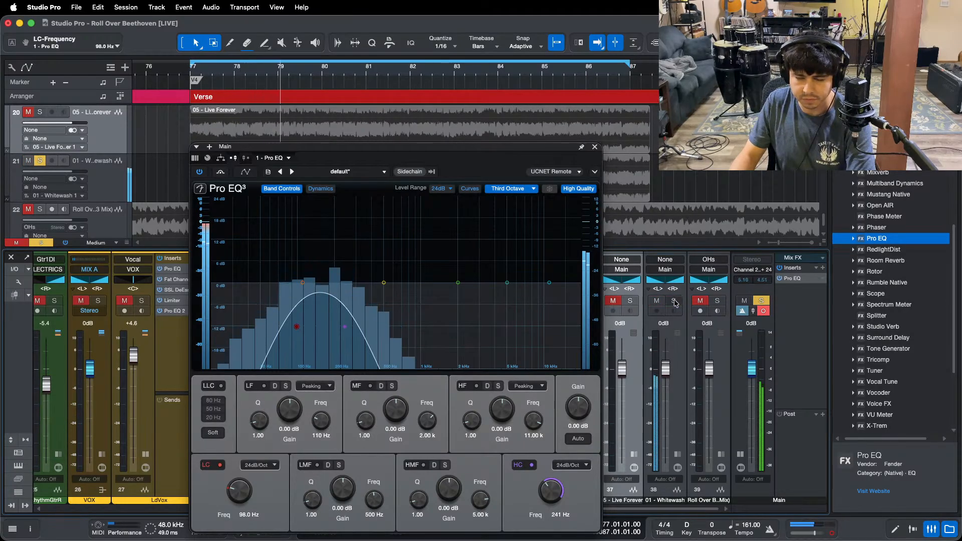
{"action": "left_click", "coordinate": [674, 301]}
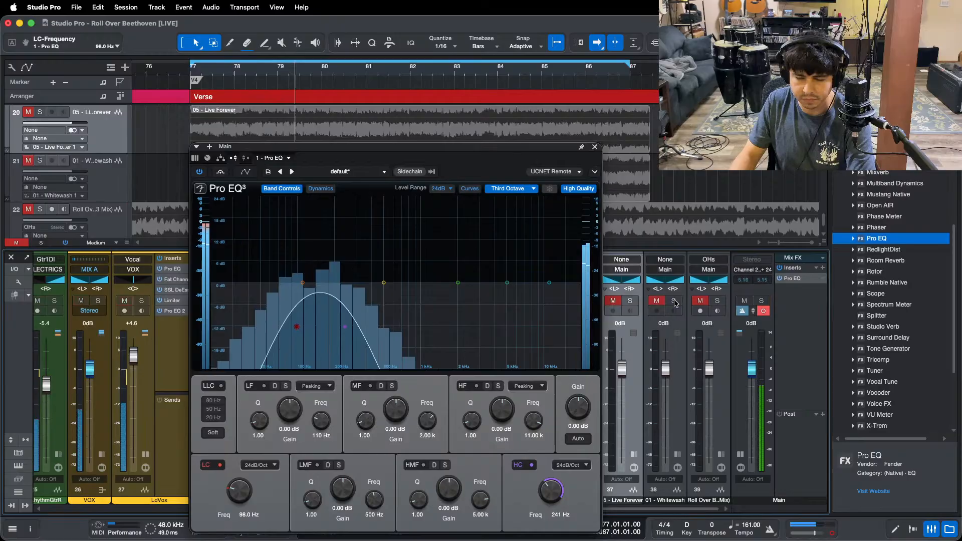
{"action": "left_click", "coordinate": [718, 301]}
{"action": "left_click", "coordinate": [718, 301]}
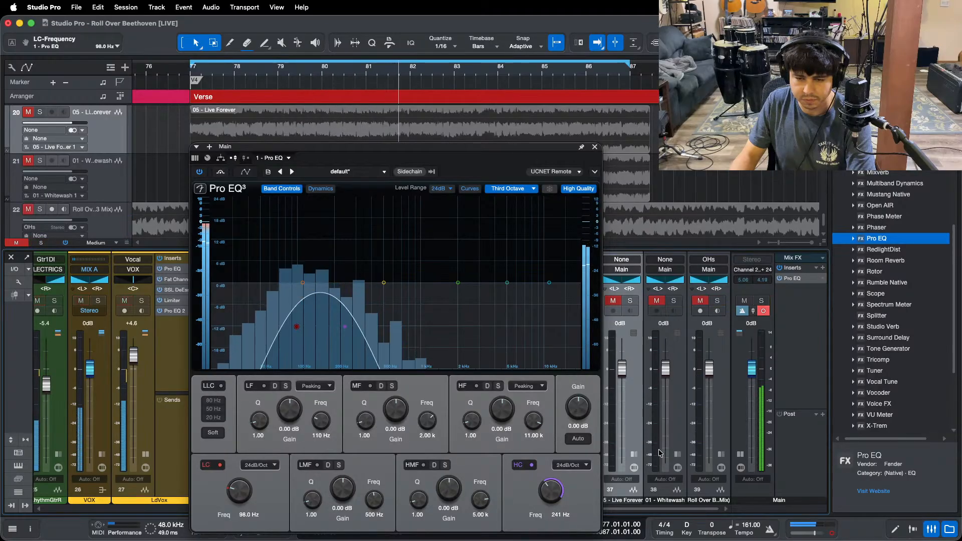
{"action": "left_click", "coordinate": [674, 301]}
{"action": "left_click", "coordinate": [674, 302]}
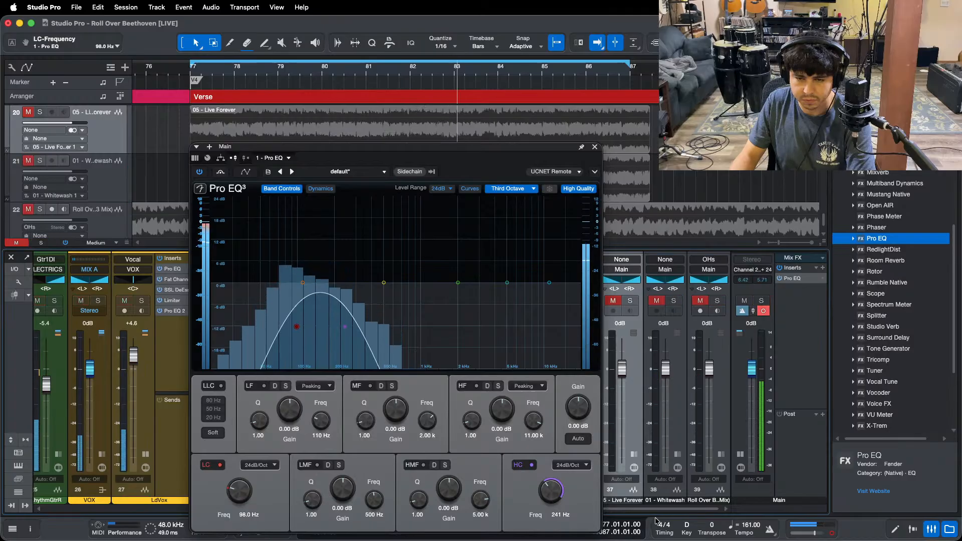
Step: Set the LMF gain in the BASS bus Pro EQ 2 to 1.92 dB and close the EQ
{"action": "left_click_drag", "start_coordinate": [661, 509], "coordinate": [489, 508]}
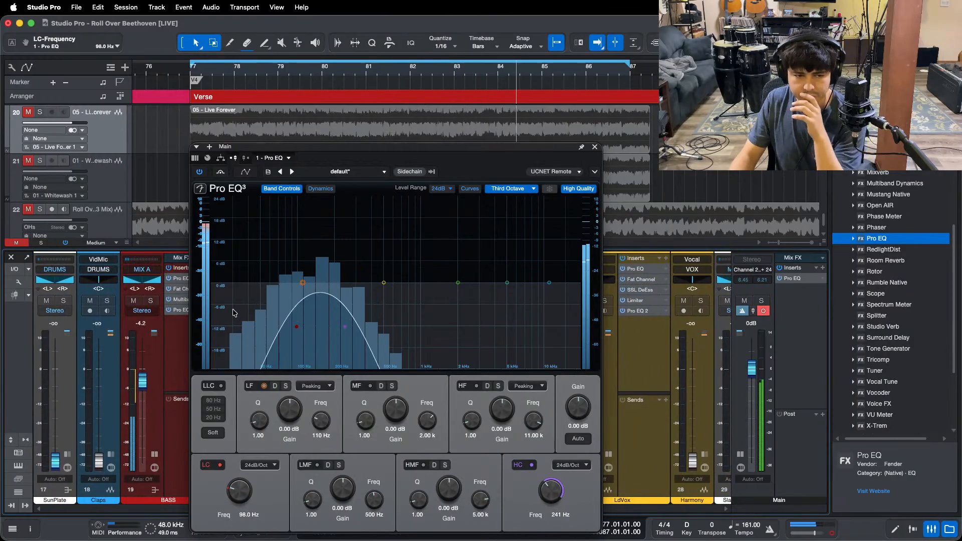
{"action": "left_click", "coordinate": [179, 310]}
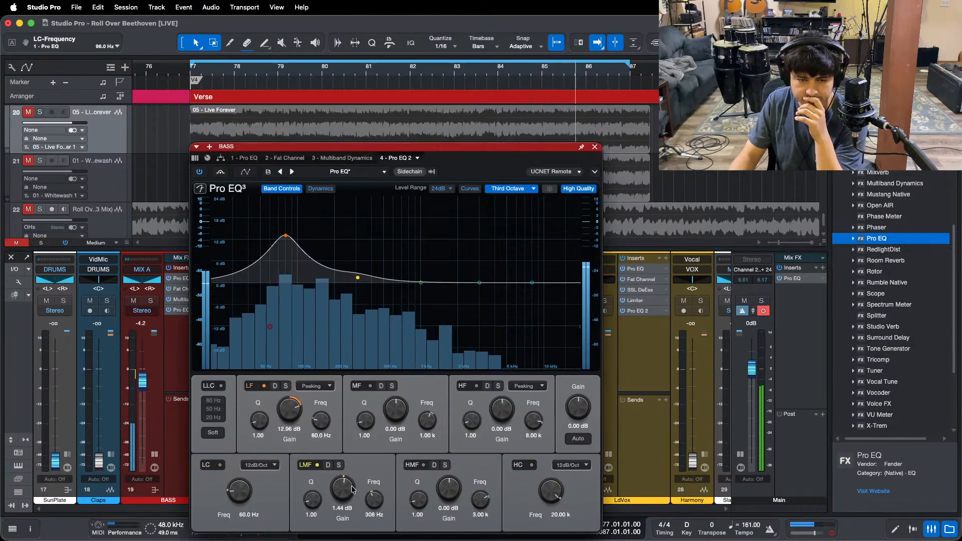
{"action": "left_click_drag", "start_coordinate": [357, 278], "coordinate": [357, 276]}
{"action": "left_click", "coordinate": [595, 146]}
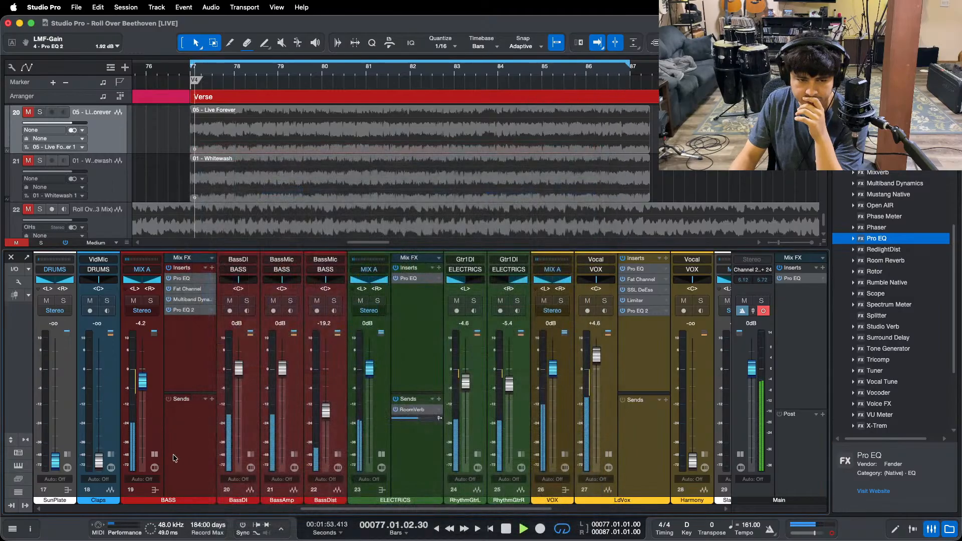
Step: Compare the mix with the 05 - Live Forever reference in solo, leaving the reference muted
{"action": "left_click", "coordinate": [328, 454]}
{"action": "left_click_drag", "start_coordinate": [331, 509], "coordinate": [484, 508]}
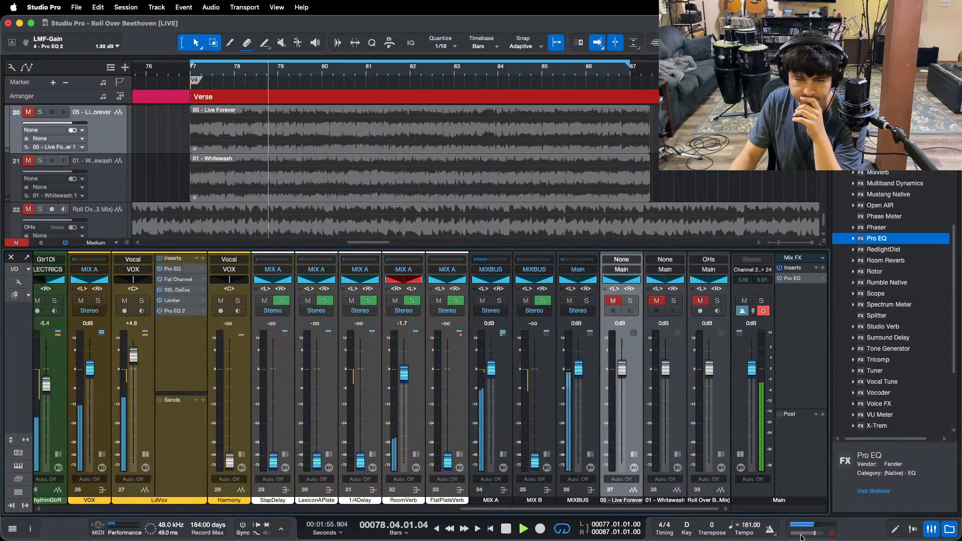
{"action": "left_click", "coordinate": [631, 301]}
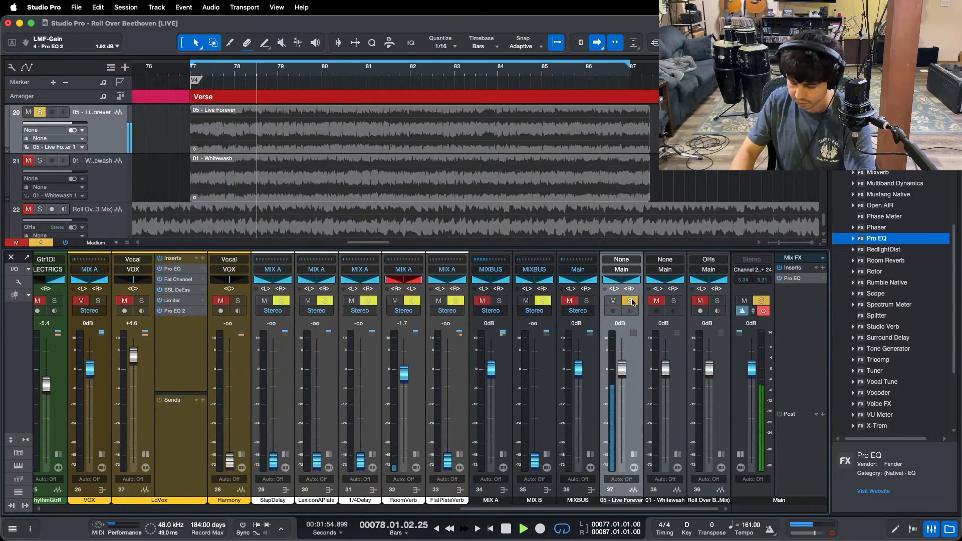
{"action": "left_click", "coordinate": [631, 300]}
{"action": "left_click", "coordinate": [613, 301]}
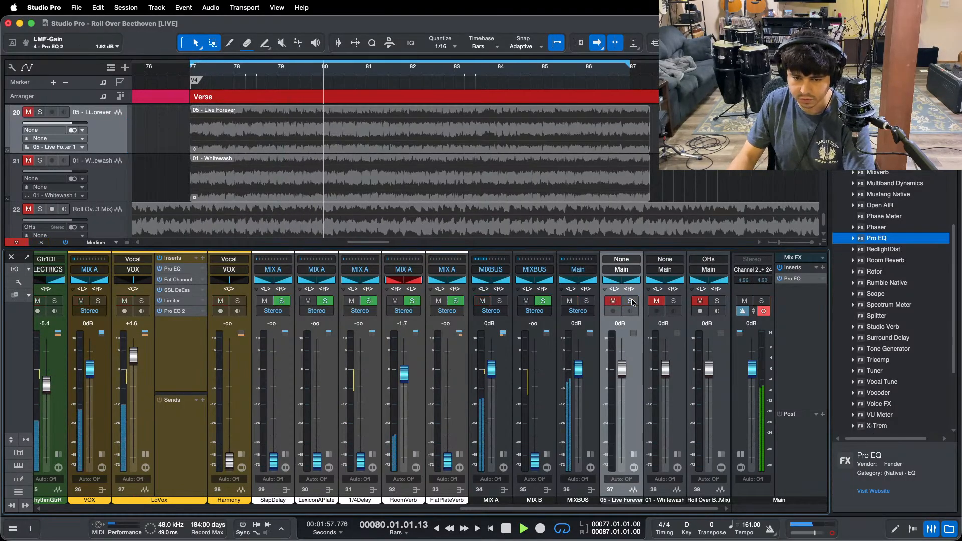
Step: Set the LdVox Pro EQ 2 low cut to 159 Hz, check the mix against the soloed 05 - Live Forever, and close the EQ
{"action": "left_click", "coordinate": [175, 311]}
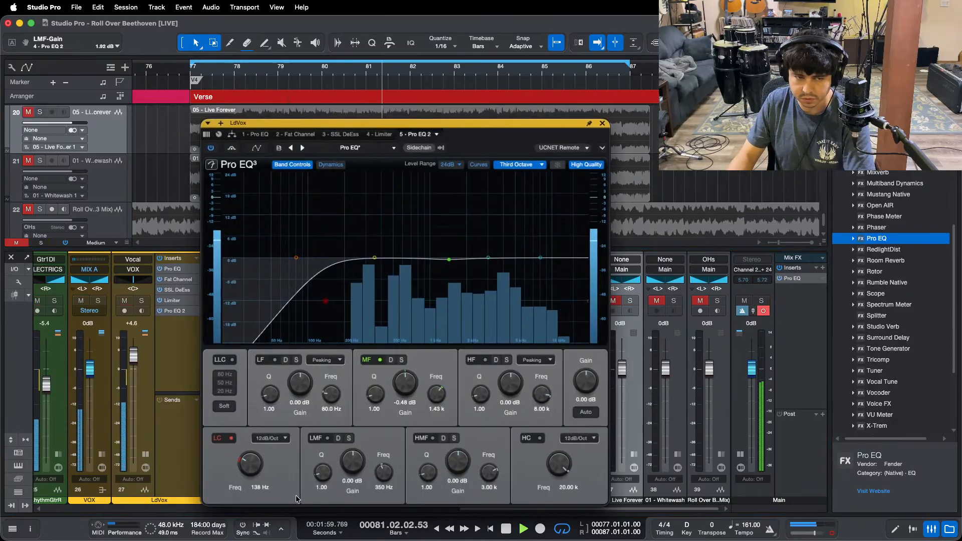
{"action": "left_click_drag", "start_coordinate": [246, 465], "coordinate": [247, 464]}
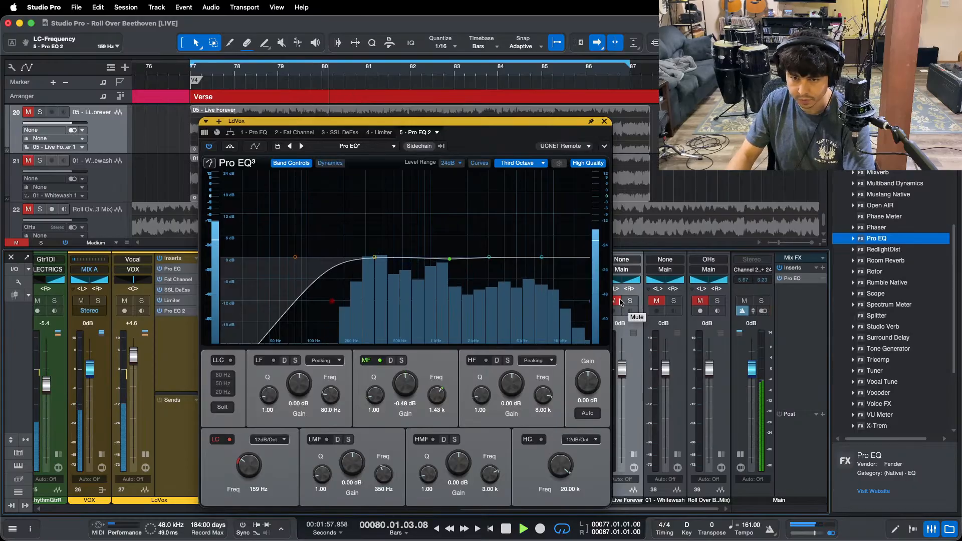
{"action": "left_click", "coordinate": [630, 300]}
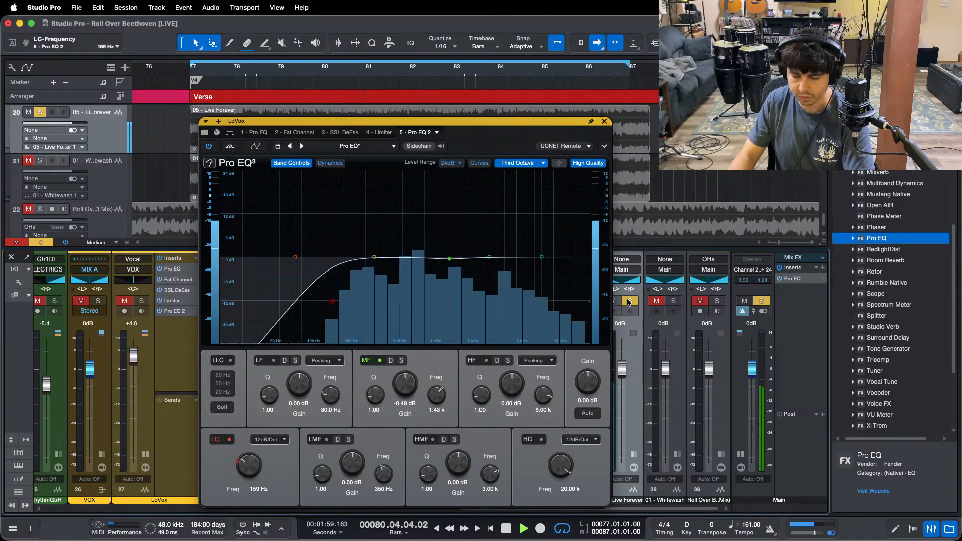
{"action": "left_click", "coordinate": [630, 301]}
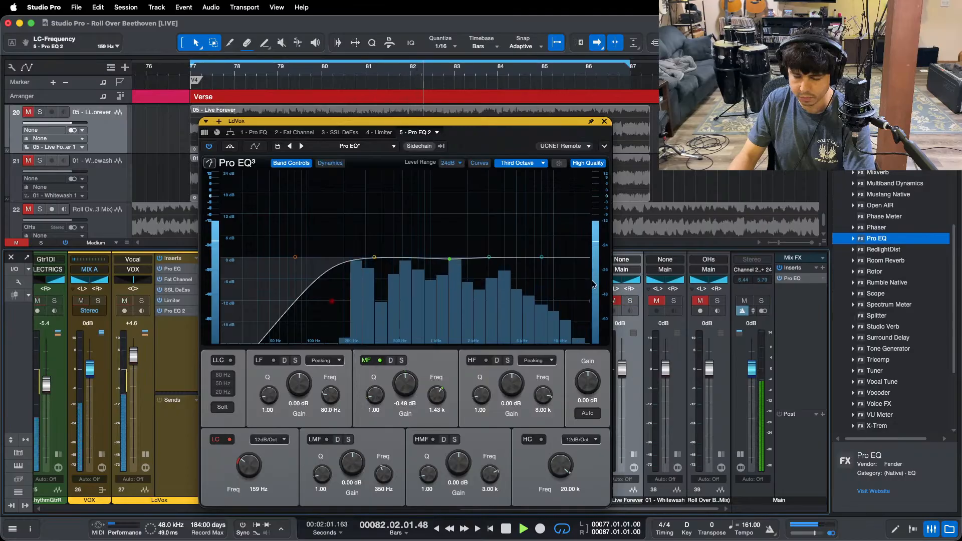
{"action": "left_click", "coordinate": [605, 121]}
Step: In the ELECTRICS bus Pro EQ, enable the LF band at 143 Hz with a 0.48 dB gain, and solo 05 - Live Forever for comparison
{"action": "scroll", "coordinate": [590, 501], "scroll_direction": "left", "scroll_amount": 5}
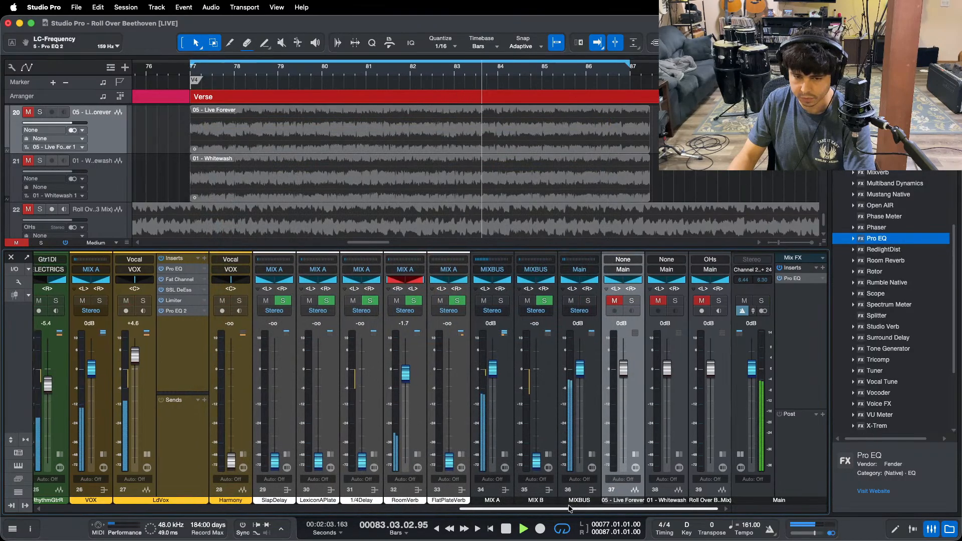
{"action": "left_click", "coordinate": [175, 278]}
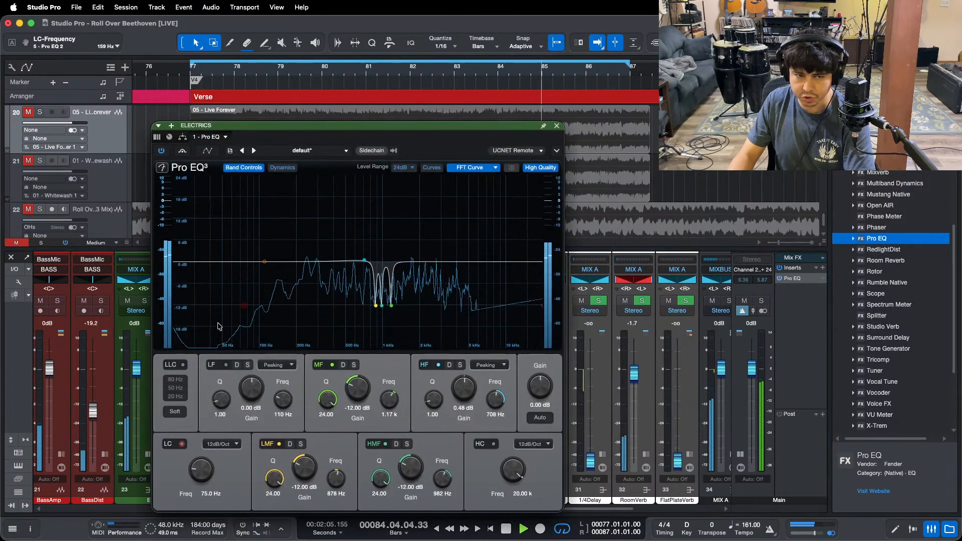
{"action": "mouse_move", "coordinate": [264, 262]}
{"action": "left_mouse_down"}
{"action": "mouse_move", "coordinate": [268, 215]}
{"action": "mouse_move", "coordinate": [279, 221]}
{"action": "mouse_move", "coordinate": [278, 260]}
{"action": "left_mouse_up"}
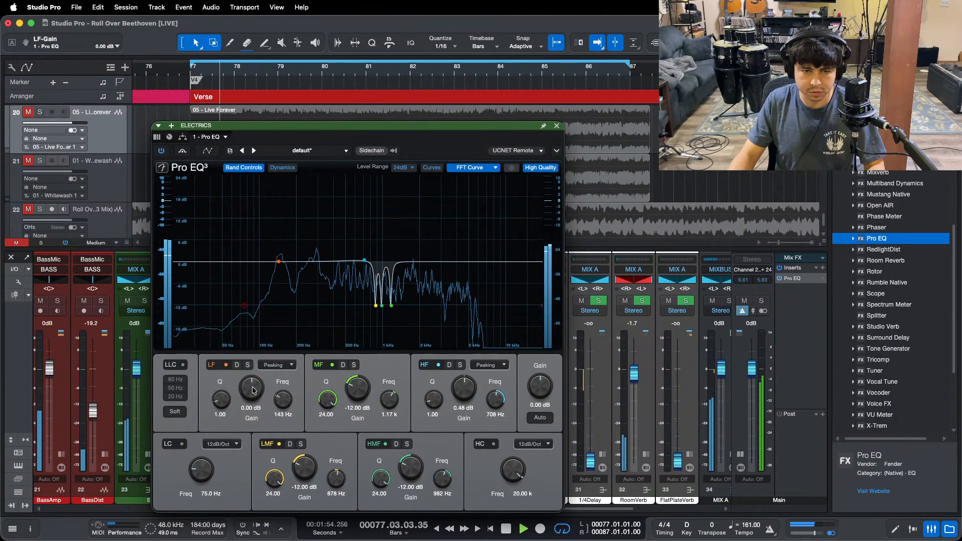
{"action": "scroll", "coordinate": [611, 269], "scroll_direction": "right", "scroll_amount": 5}
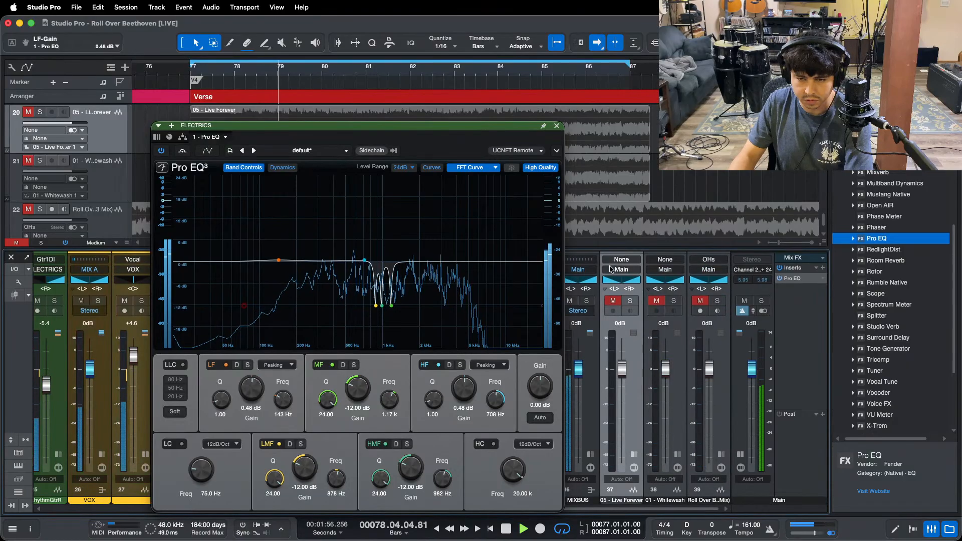
{"action": "left_click", "coordinate": [631, 301]}
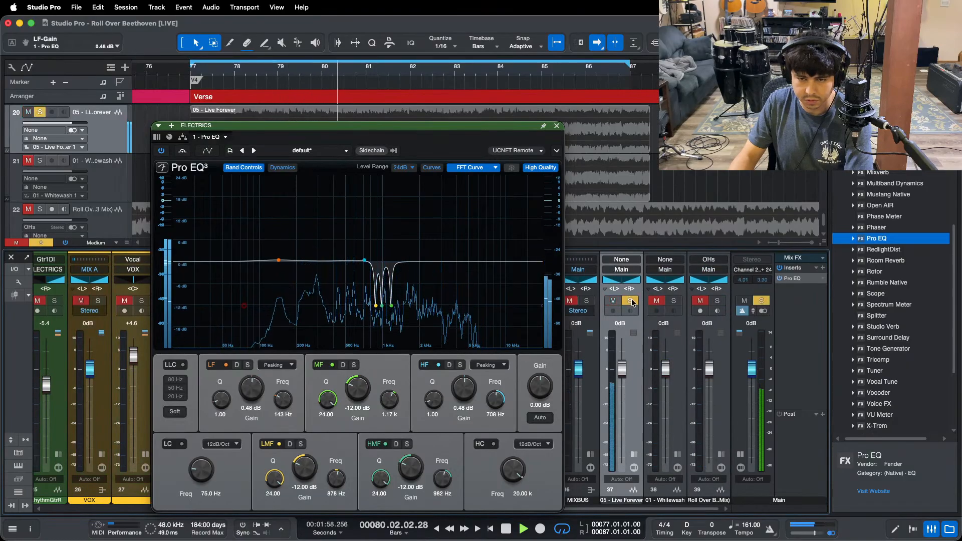
Step: Unsolo 05 - Live Forever and briefly solo the Roll Over Beethoven (2023 Mix) reference to compare it with the mix
{"action": "left_click", "coordinate": [631, 301]}
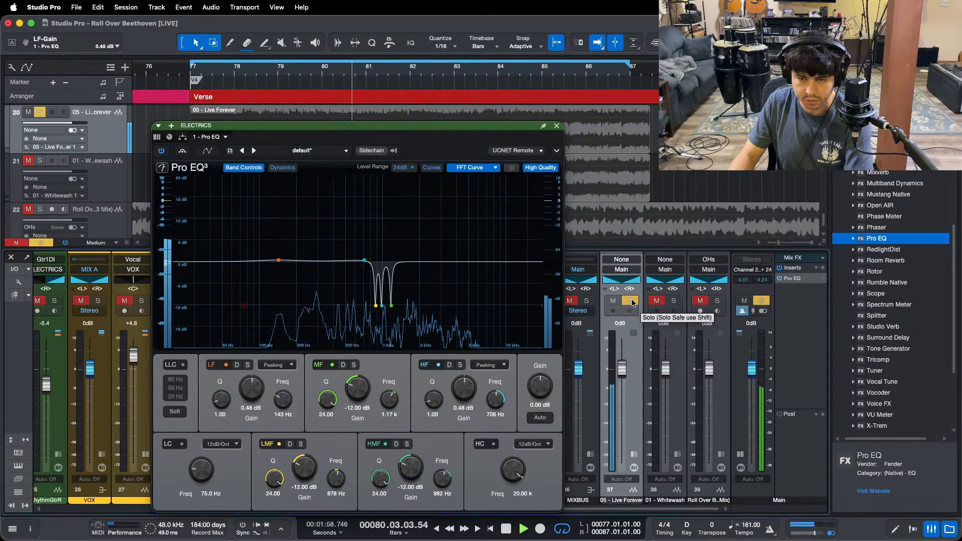
{"action": "left_click", "coordinate": [716, 301]}
{"action": "left_click", "coordinate": [716, 302]}
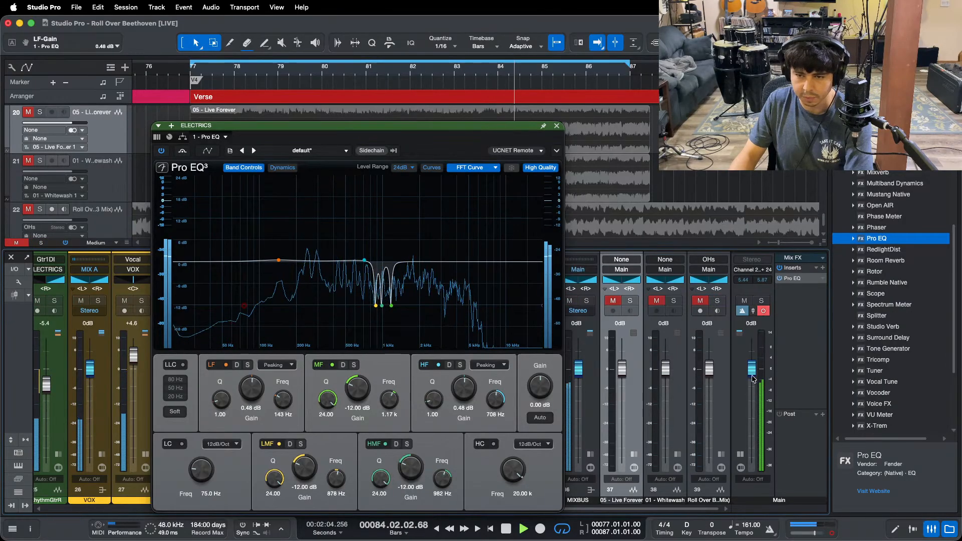
Step: Lower the Main output to -5.8 dB, close the ELECTRICS EQ, and compare with the soloed Roll Over Beethoven (2023 Mix)
{"action": "scroll", "coordinate": [754, 379], "scroll_direction": "down", "scroll_amount": 5}
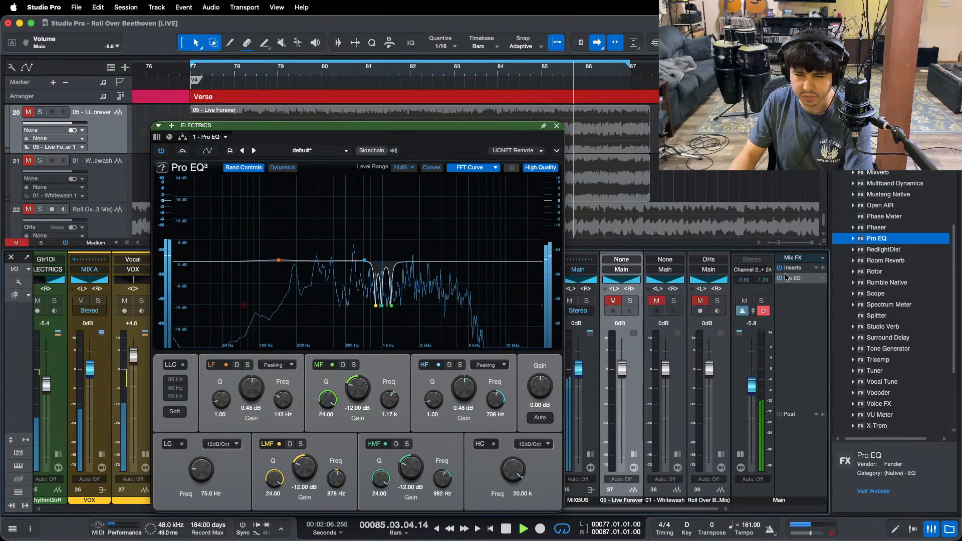
{"action": "left_click", "coordinate": [555, 127]}
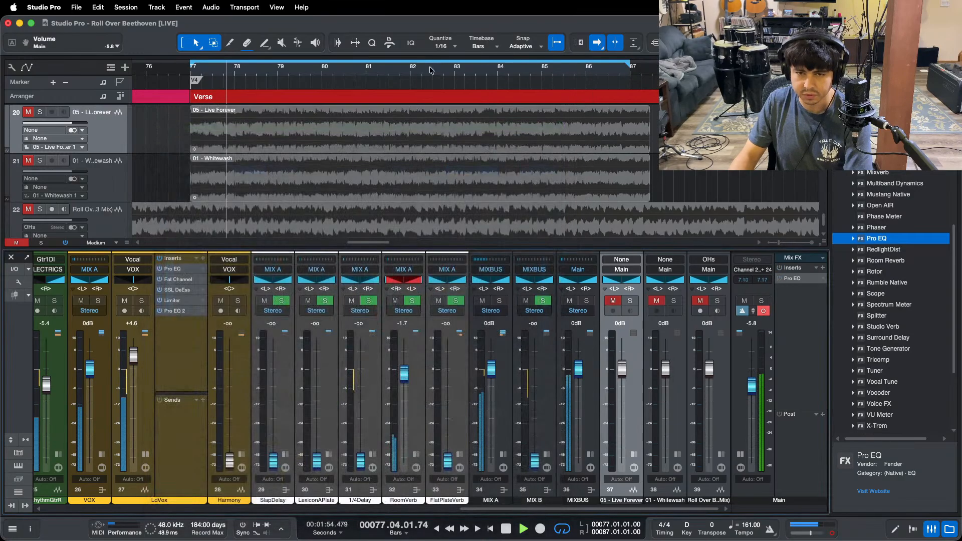
{"action": "key", "text": "shift+f"}
{"action": "left_click", "coordinate": [719, 301]}
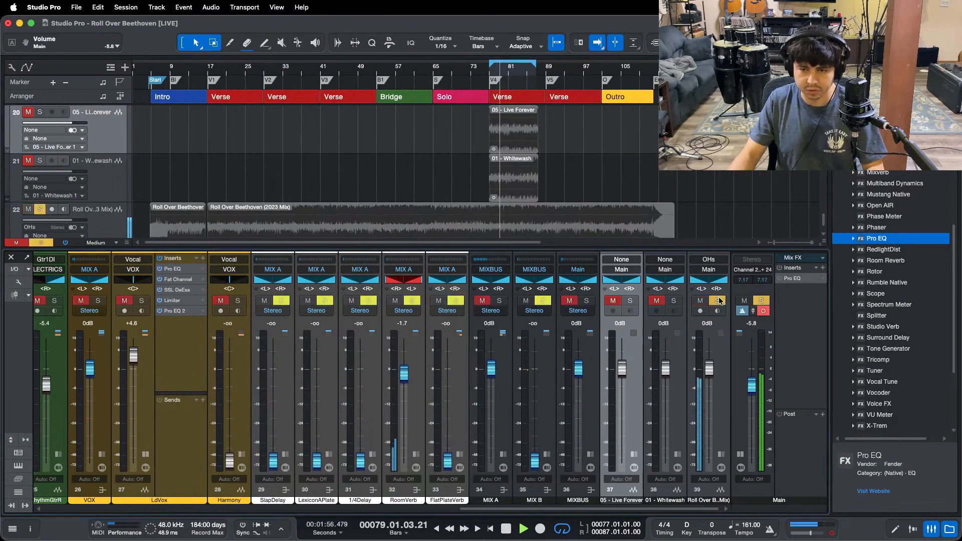
{"action": "left_click", "coordinate": [719, 301]}
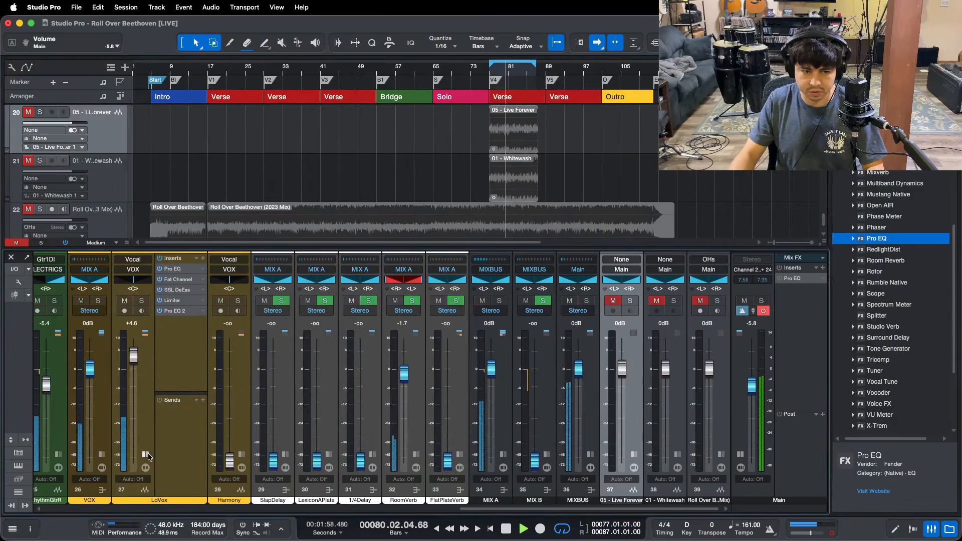
Step: Raise the SlapDelay channel to -7.9 dB, checking the balance against the soloed Roll Over Beethoven (2023 Mix)
{"action": "left_click_drag", "start_coordinate": [275, 460], "coordinate": [277, 412]}
{"action": "scroll", "coordinate": [277, 412], "scroll_direction": "up", "scroll_amount": 7}
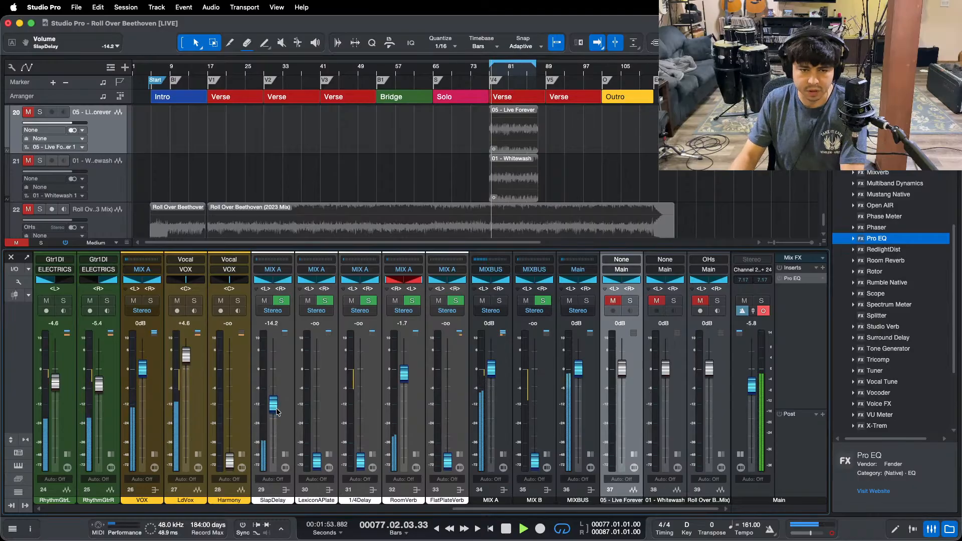
{"action": "scroll", "coordinate": [277, 412], "scroll_direction": "up", "scroll_amount": 1}
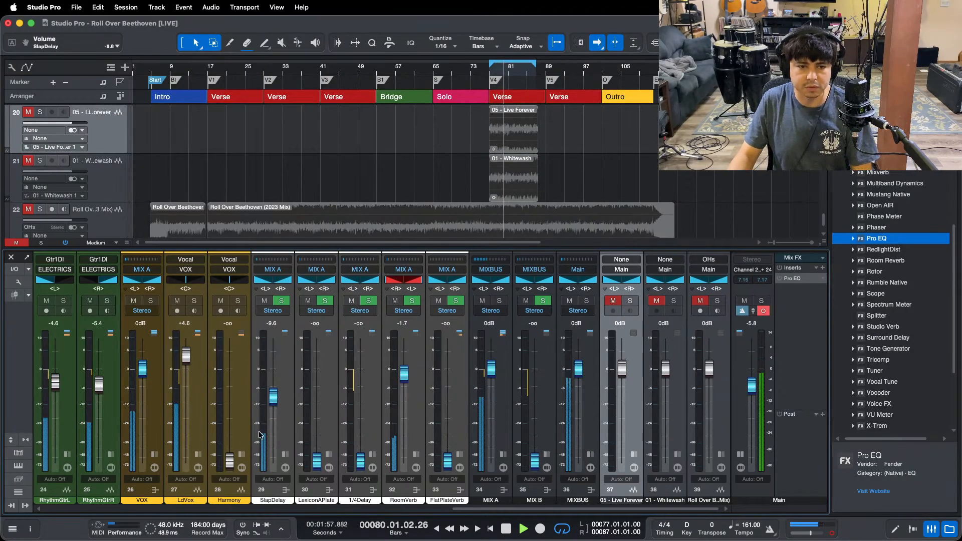
{"action": "scroll", "coordinate": [274, 395], "scroll_direction": "up", "scroll_amount": 1}
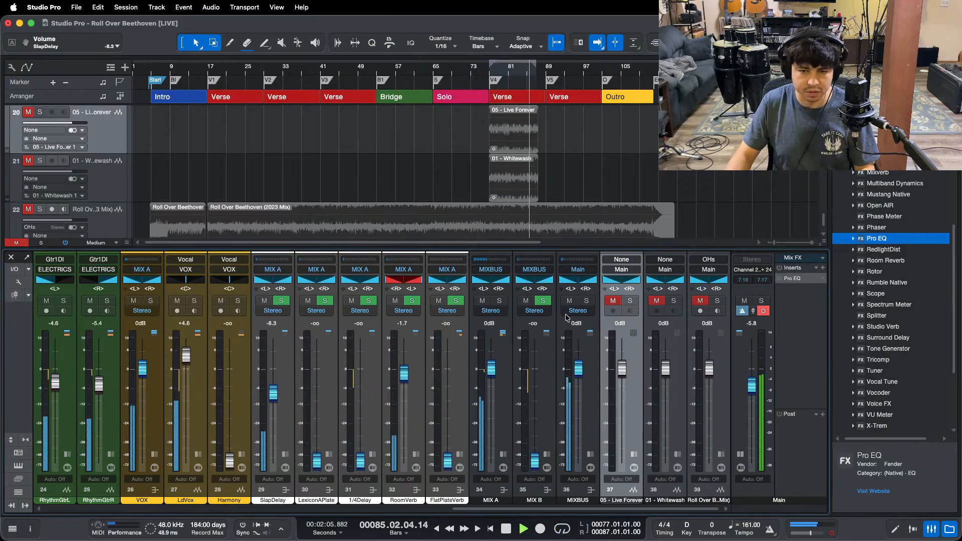
{"action": "left_click", "coordinate": [717, 301]}
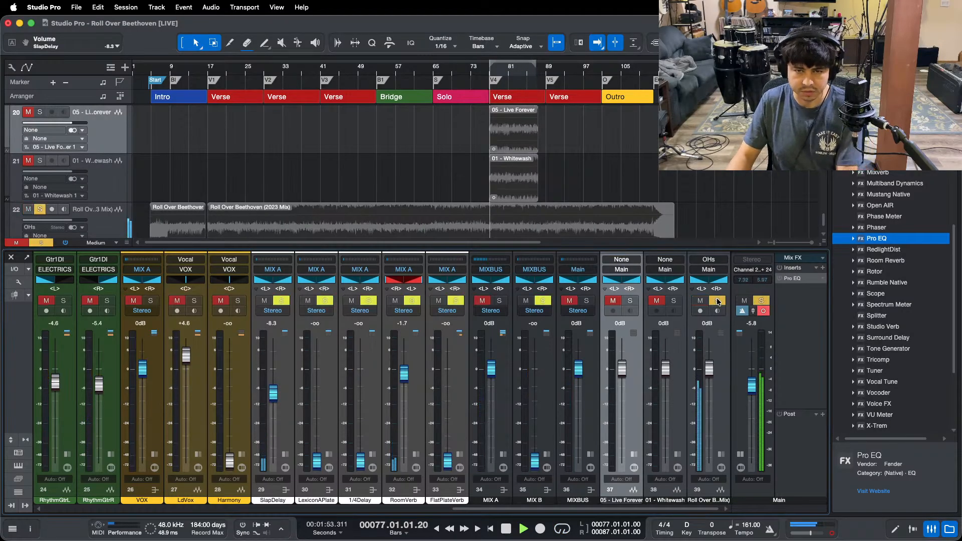
{"action": "left_click", "coordinate": [717, 301]}
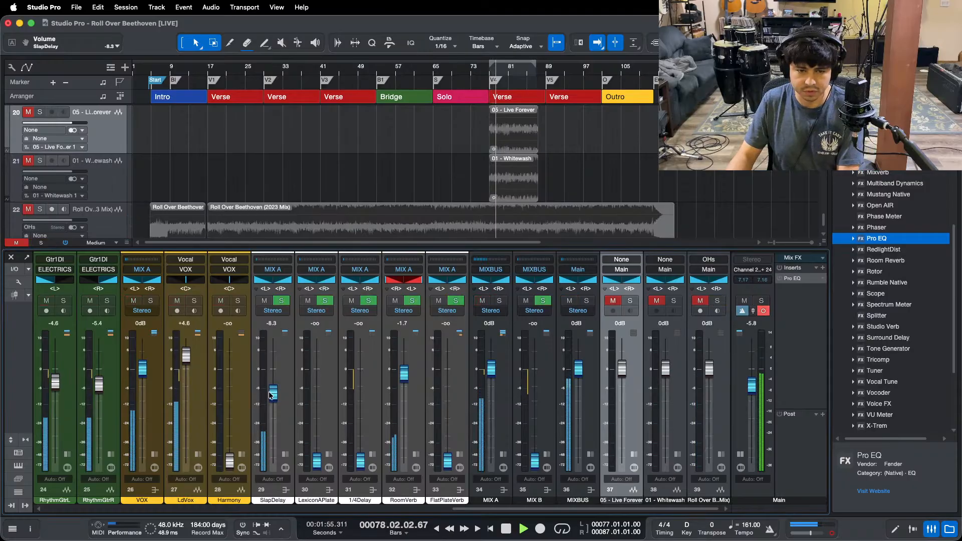
{"action": "left_click_drag", "start_coordinate": [271, 395], "coordinate": [270, 392]}
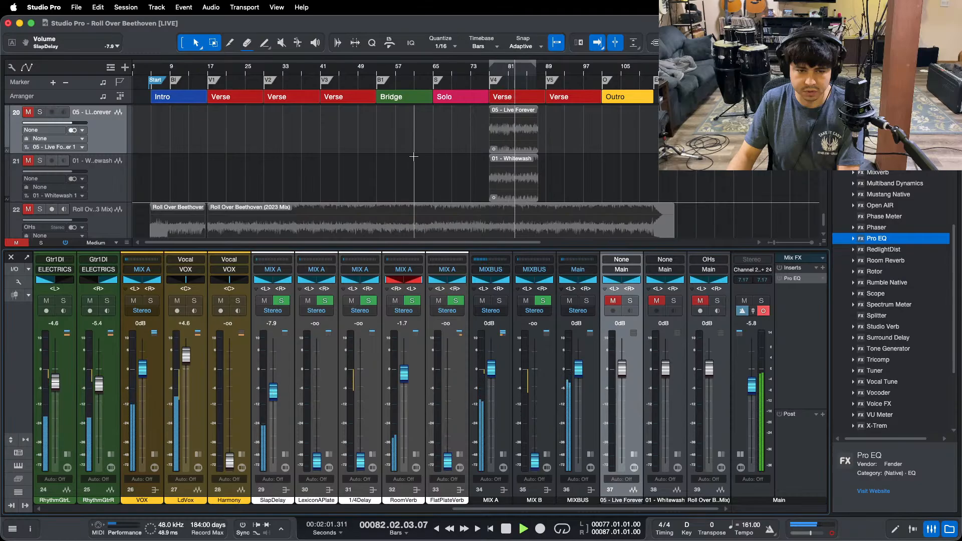
{"action": "left_click", "coordinate": [509, 532]}
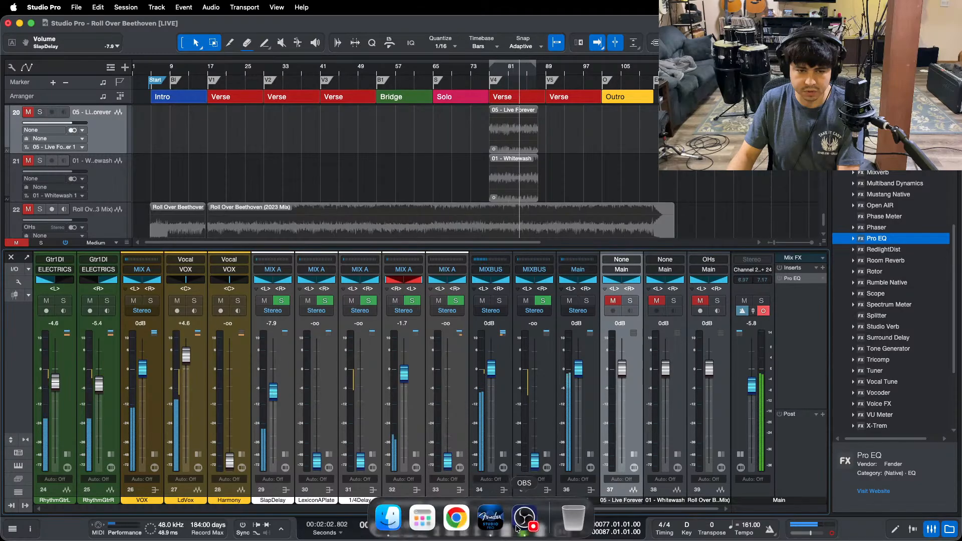
{"action": "left_click", "coordinate": [551, 414]}
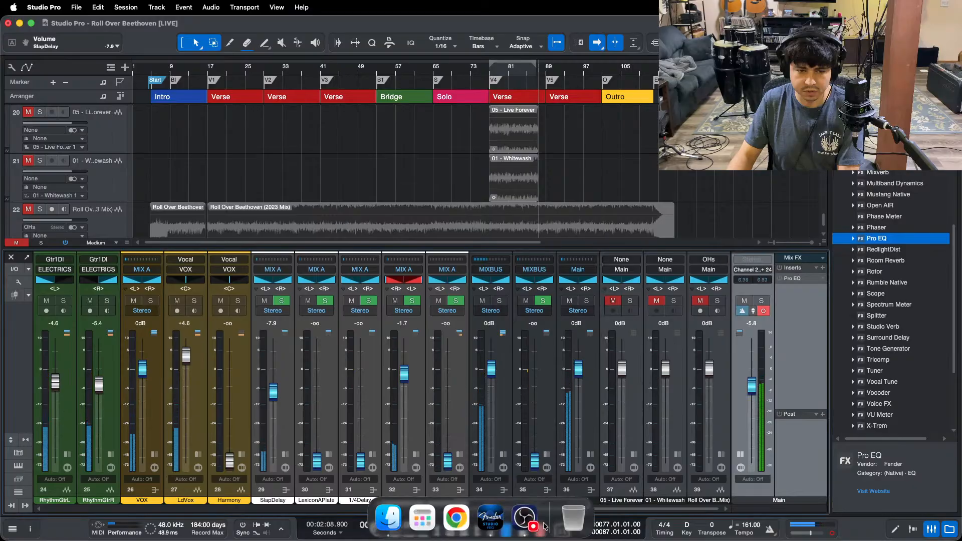
{"action": "left_click", "coordinate": [544, 526]}
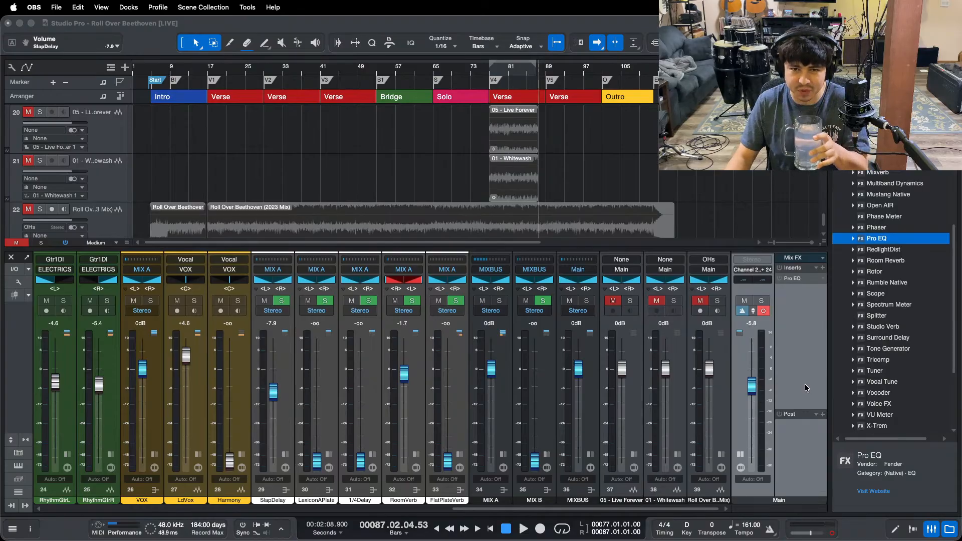
{"action": "left_click", "coordinate": [795, 348]}
{"action": "key", "text": "space"}
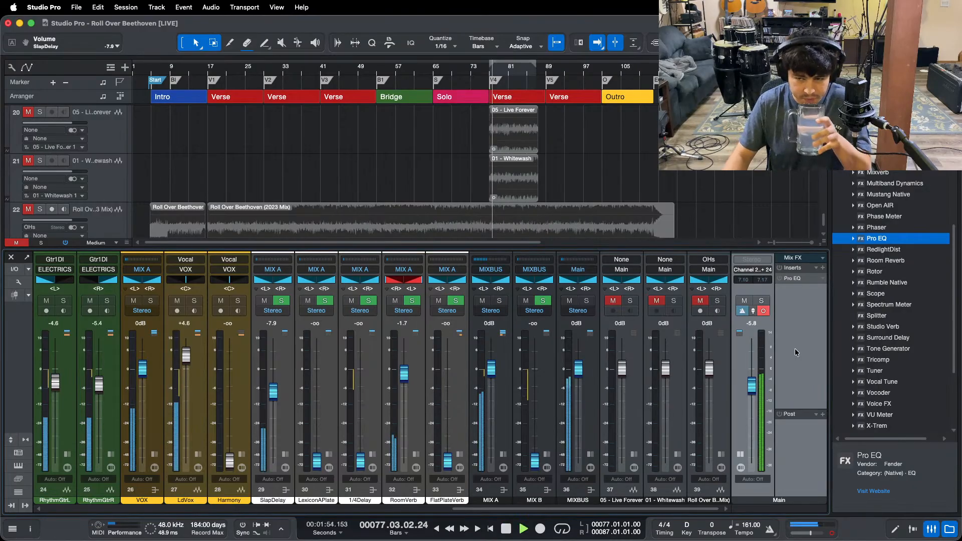
{"action": "left_click", "coordinate": [490, 522]}
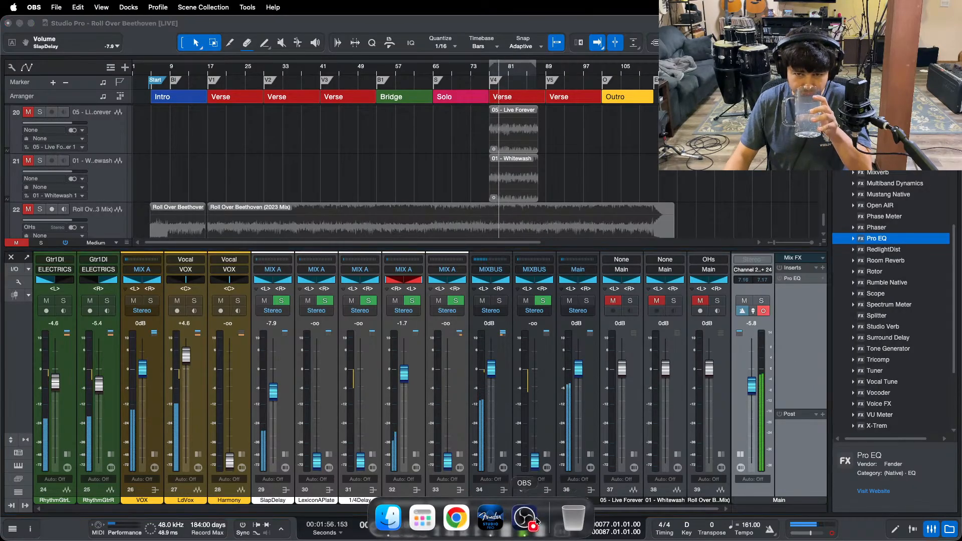
{"action": "left_click", "coordinate": [797, 357]}
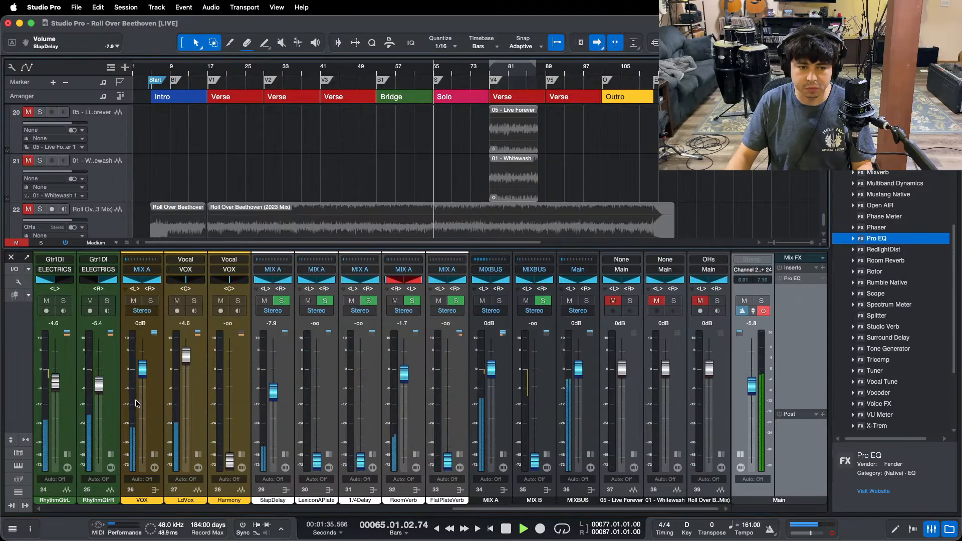
Step: Collapse the ELECTRICS bus and expand the RhythmGtrR channel to show its inserts and sends
{"action": "left_click_drag", "start_coordinate": [541, 510], "coordinate": [501, 510]}
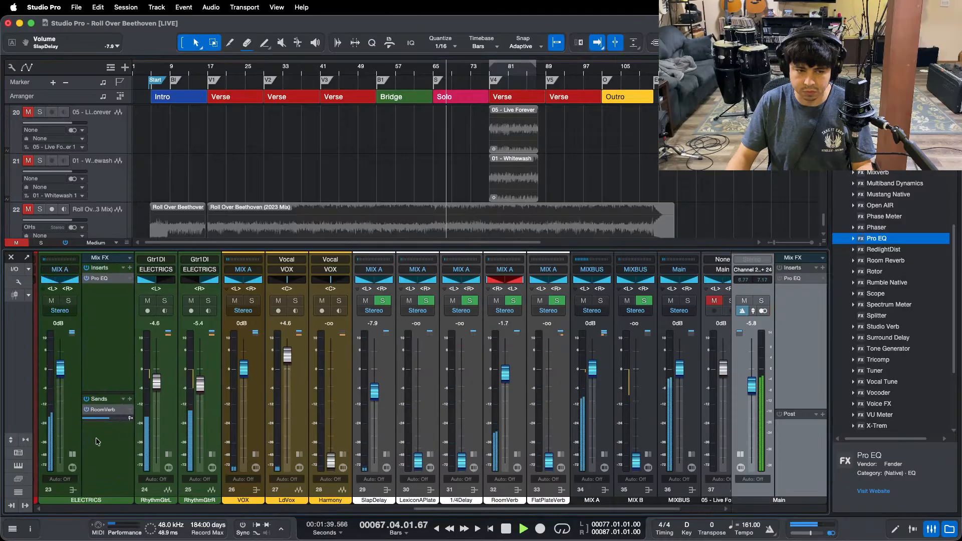
{"action": "left_click", "coordinate": [73, 454]}
{"action": "left_click", "coordinate": [160, 455]}
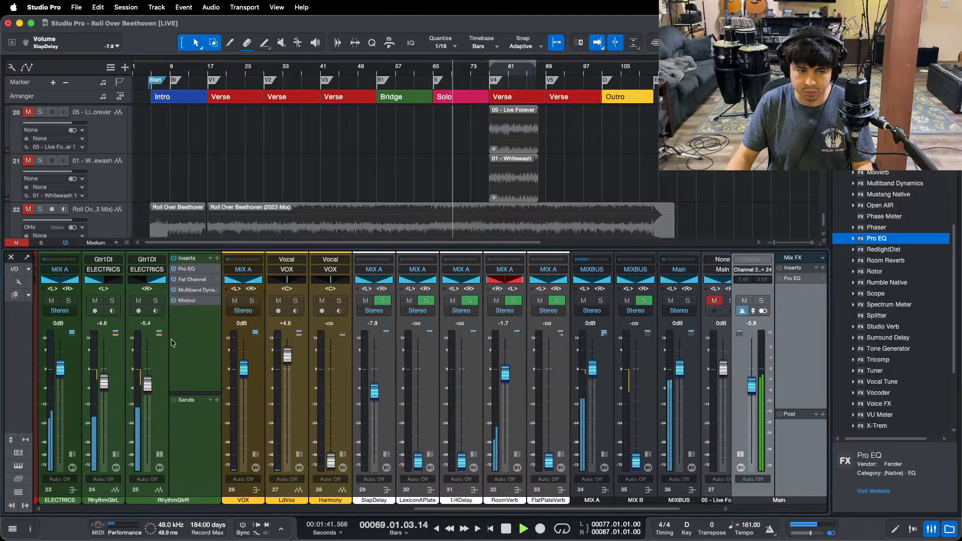
Step: Set the gain in RhythmGtrR's Mixtool to 6.72 dB, replay from just before the Solo, and close the plug-in
{"action": "left_click", "coordinate": [184, 302]}
{"action": "double_click", "coordinate": [184, 302]}
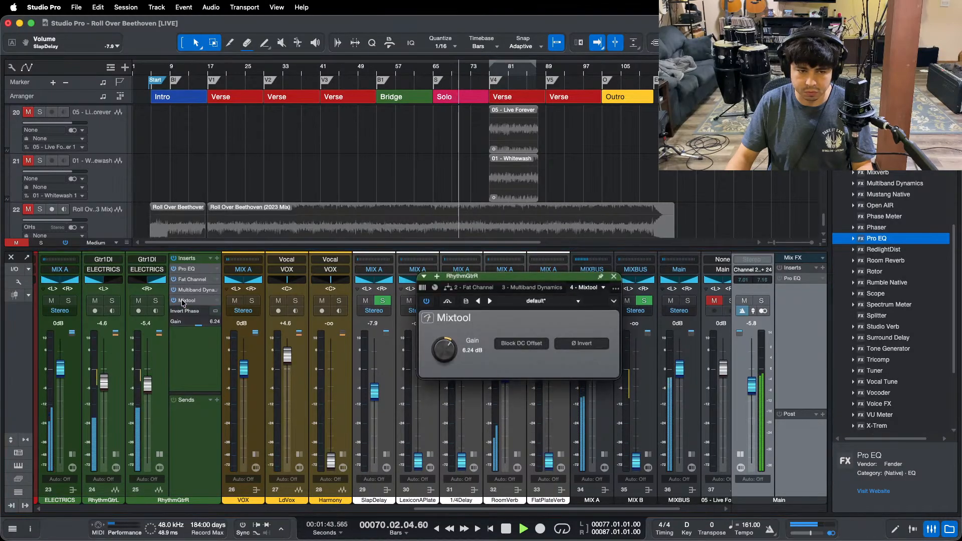
{"action": "left_click_drag", "start_coordinate": [444, 350], "coordinate": [444, 342]}
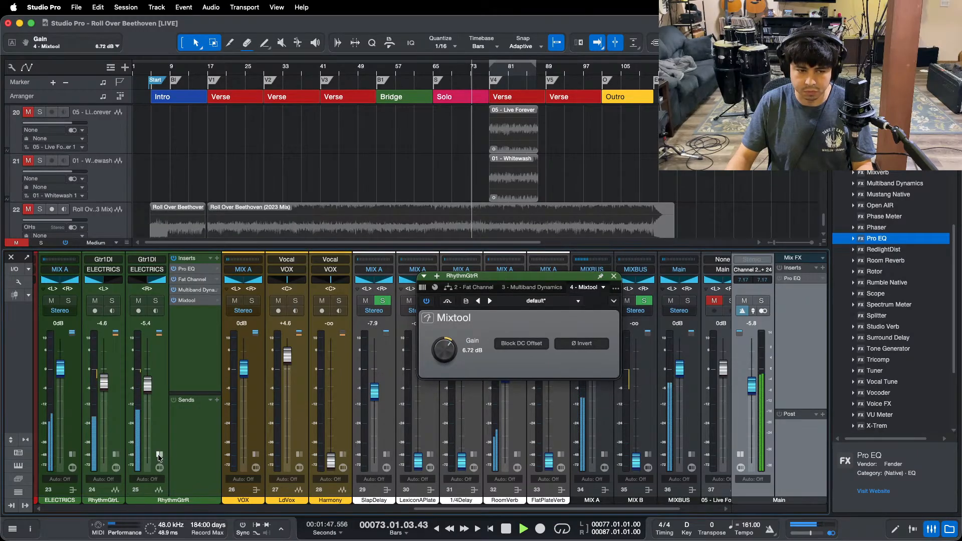
{"action": "left_click", "coordinate": [415, 70]}
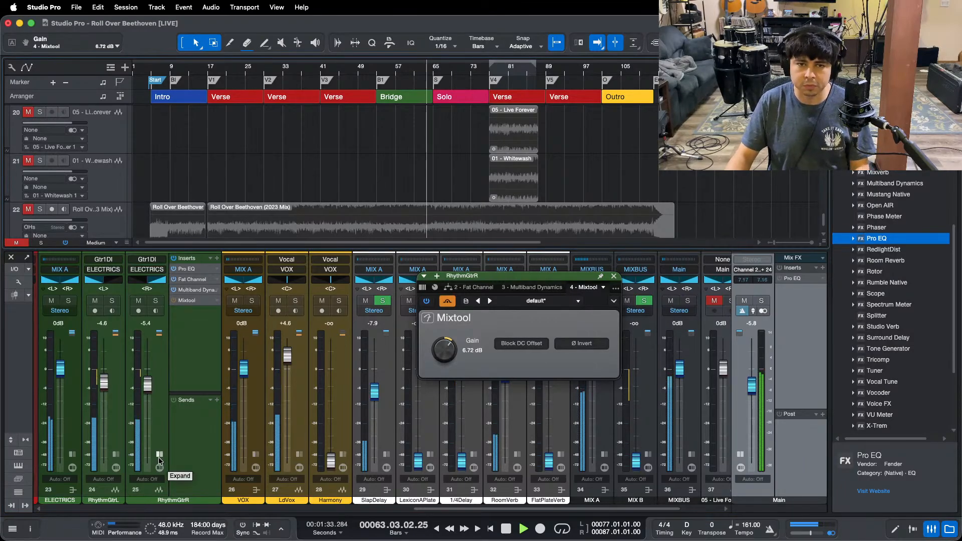
{"action": "left_click", "coordinate": [614, 276]}
Step: Add a RoomVerb send to the RhythmGtrR channel and set its Mixtool gain back to 6.24 dB
{"action": "left_click", "coordinate": [217, 400]}
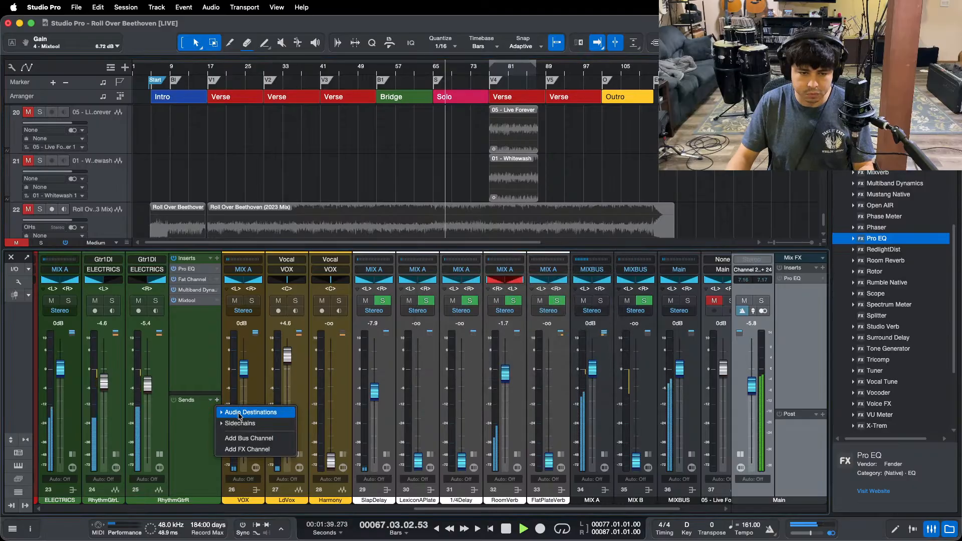
{"action": "mouse_move", "coordinate": [239, 416]}
{"action": "left_click", "coordinate": [248, 455]}
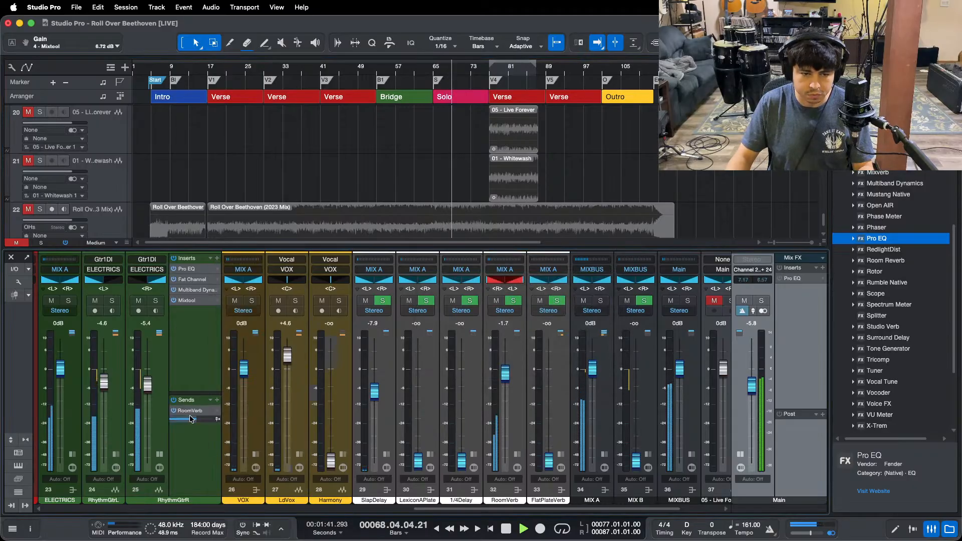
{"action": "right_click", "coordinate": [197, 412]}
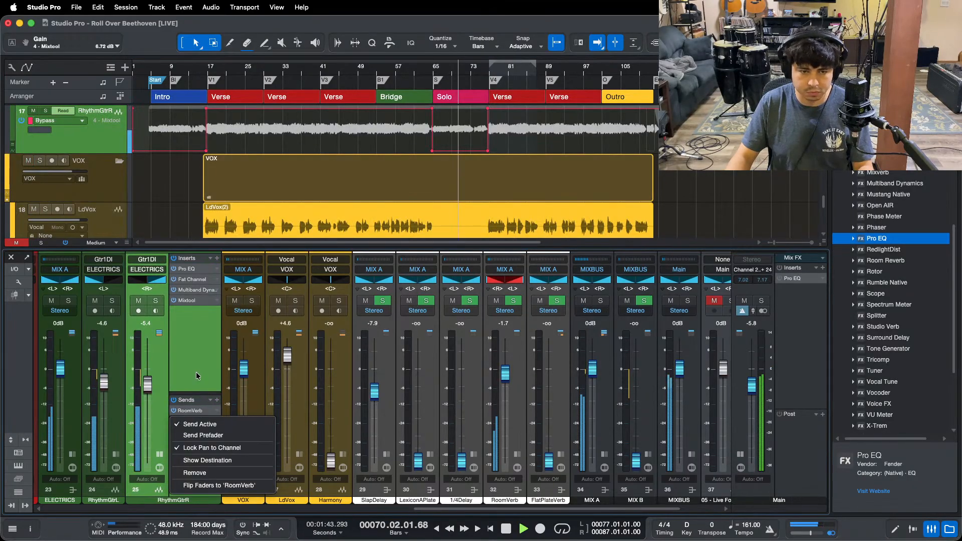
{"action": "left_click", "coordinate": [195, 299]}
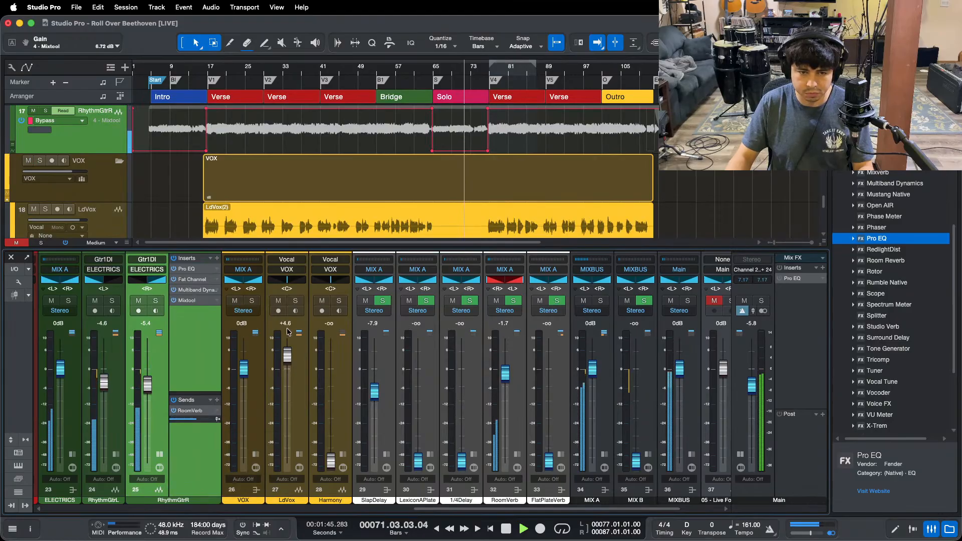
{"action": "left_click", "coordinate": [186, 301]}
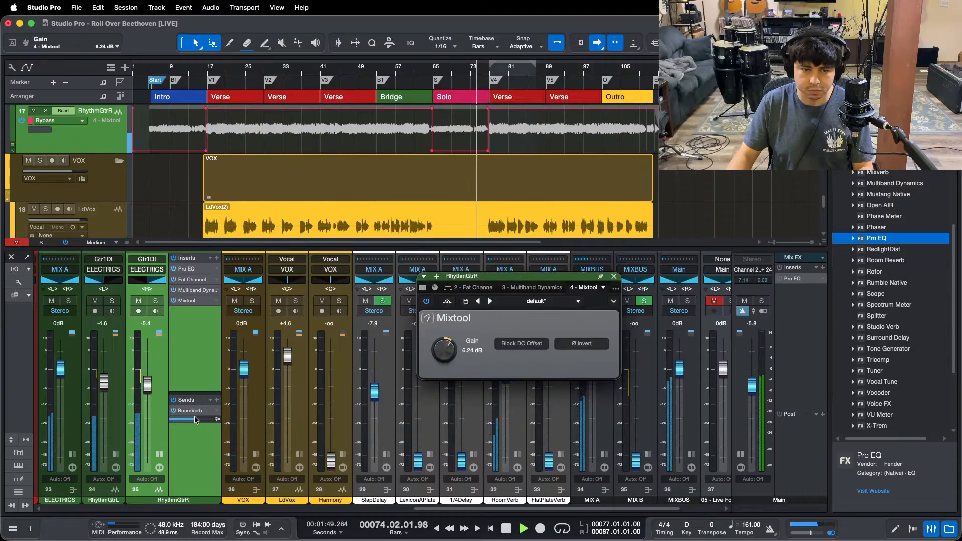
Step: Mute RhythmGtrR's RoomVerb send and show the Send Mute automation on its track
{"action": "left_click", "coordinate": [171, 411]}
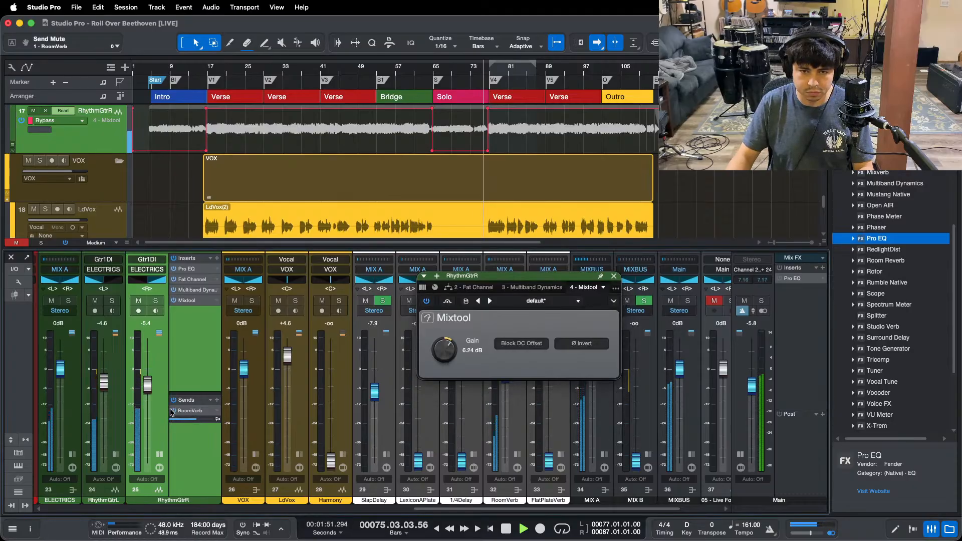
{"action": "left_click", "coordinate": [171, 411]}
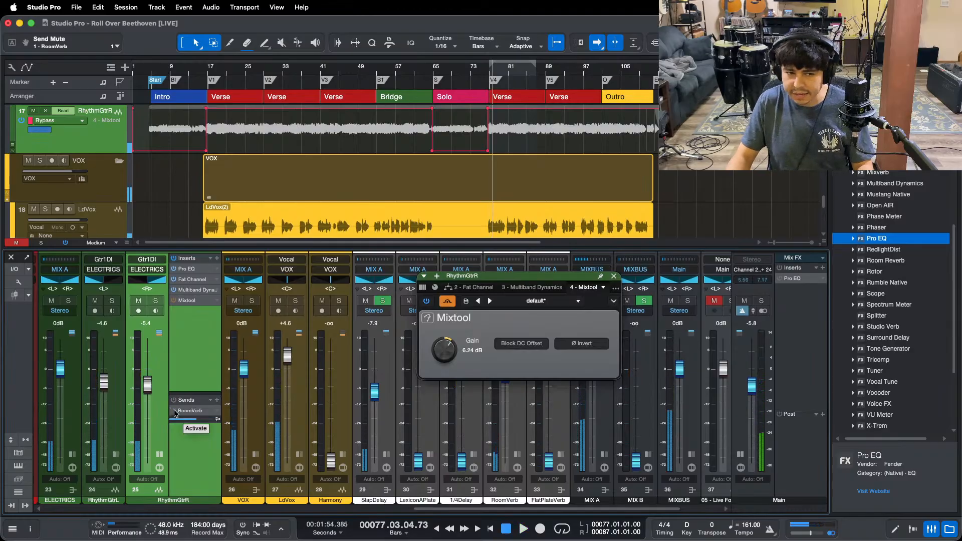
{"action": "left_click", "coordinate": [11, 43]}
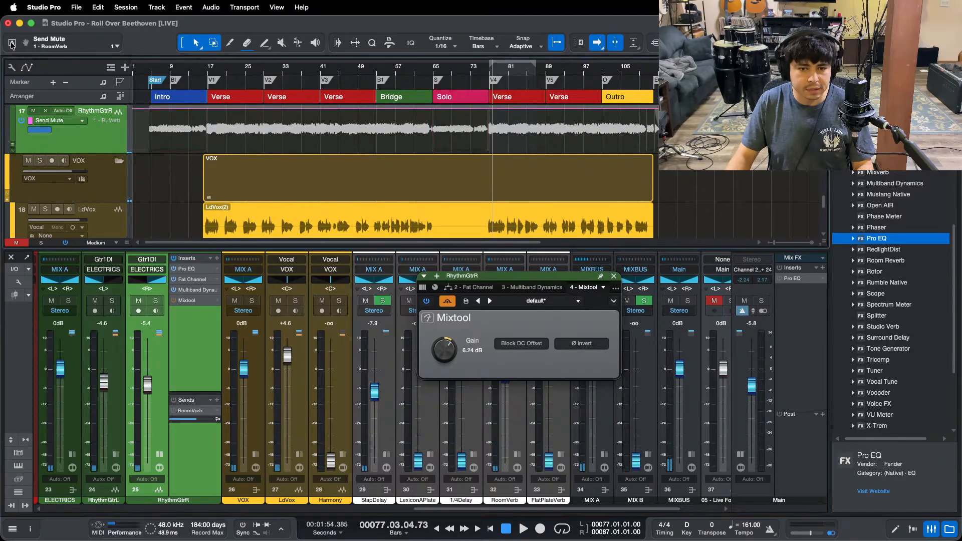
Step: Add Send Mute automation points at 64.04.01 and 76.03.04 on RhythmGtrR and lower the segment between them to unmute the send during the Solo
{"action": "left_click", "coordinate": [434, 85]}
{"action": "scroll", "coordinate": [474, 130], "scroll_direction": "up", "scroll_amount": 10}
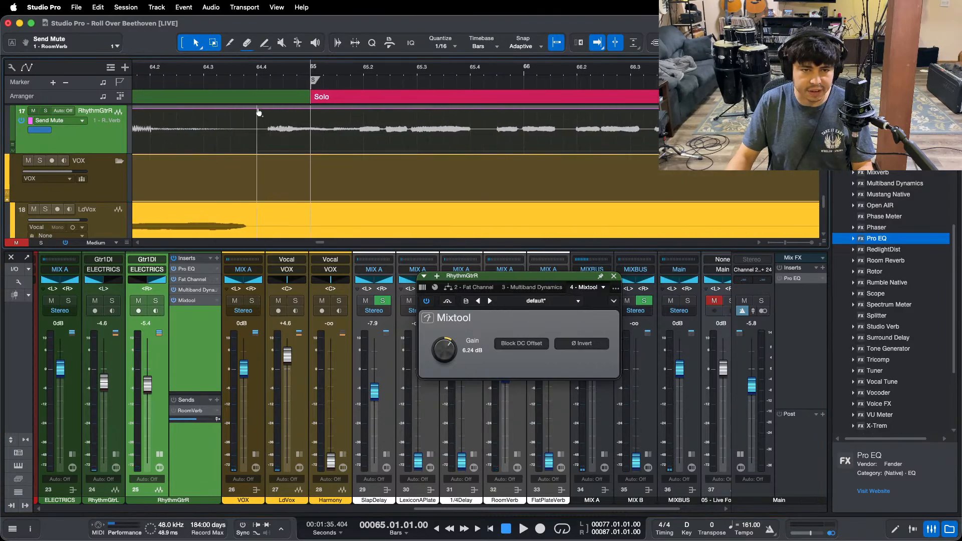
{"action": "left_click", "coordinate": [257, 108]}
{"action": "scroll", "coordinate": [264, 75], "scroll_direction": "down", "scroll_amount": 8}
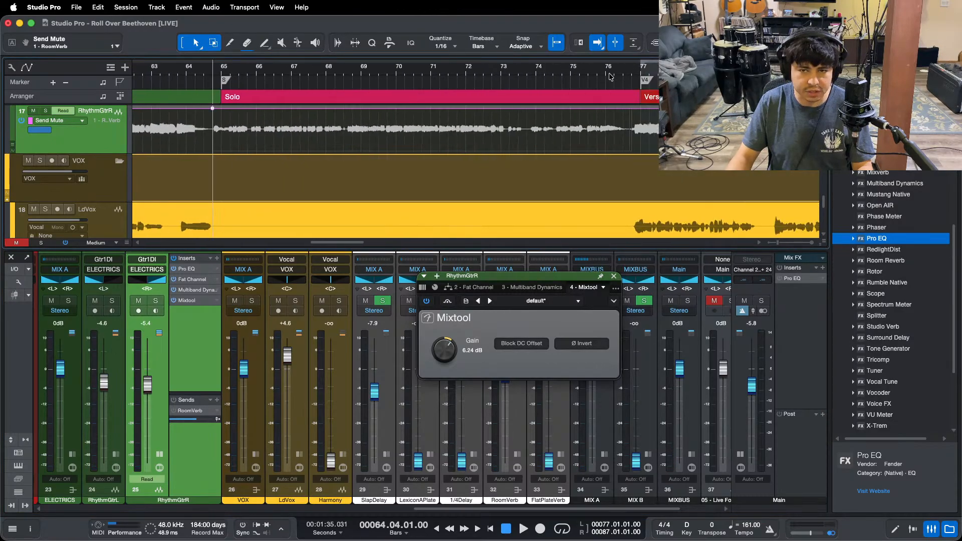
{"action": "scroll", "coordinate": [610, 76], "scroll_direction": "up", "scroll_amount": 5}
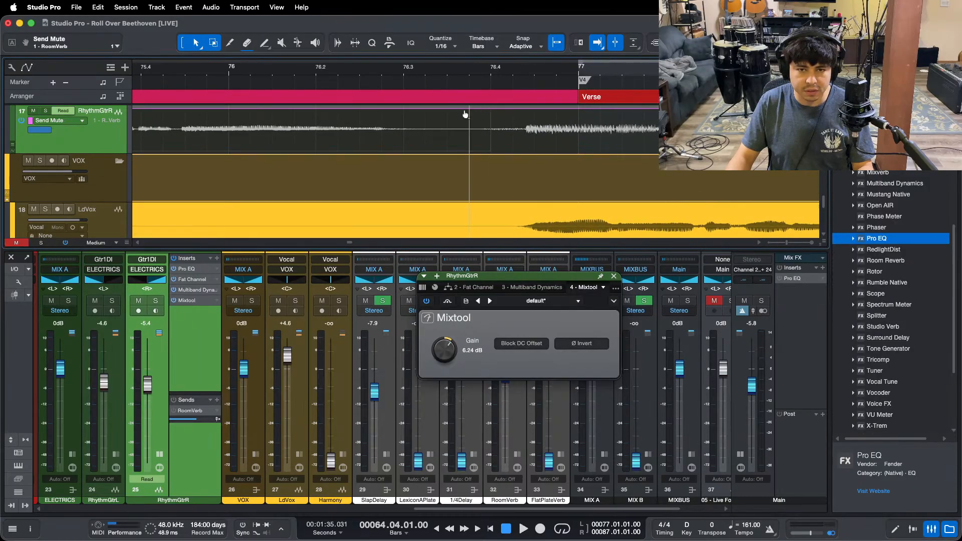
{"action": "left_click", "coordinate": [469, 109]}
{"action": "left_click_drag", "start_coordinate": [335, 111], "coordinate": [335, 174]}
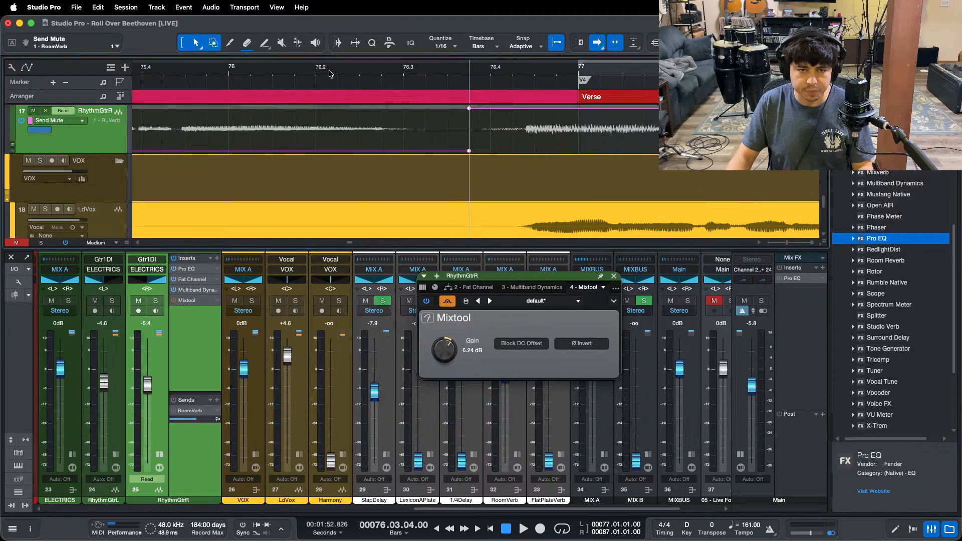
Step: Replay the passage into the Solo, close RhythmGtrR's Mixtool, and lower its RoomVerb send level to -8.0 dB
{"action": "scroll", "coordinate": [351, 75], "scroll_direction": "down", "scroll_amount": 5}
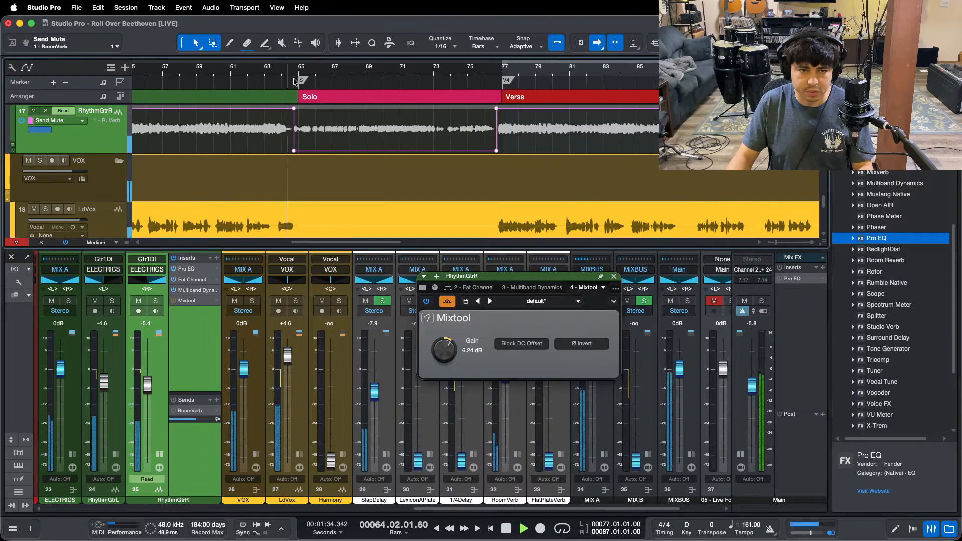
{"action": "left_click", "coordinate": [614, 276]}
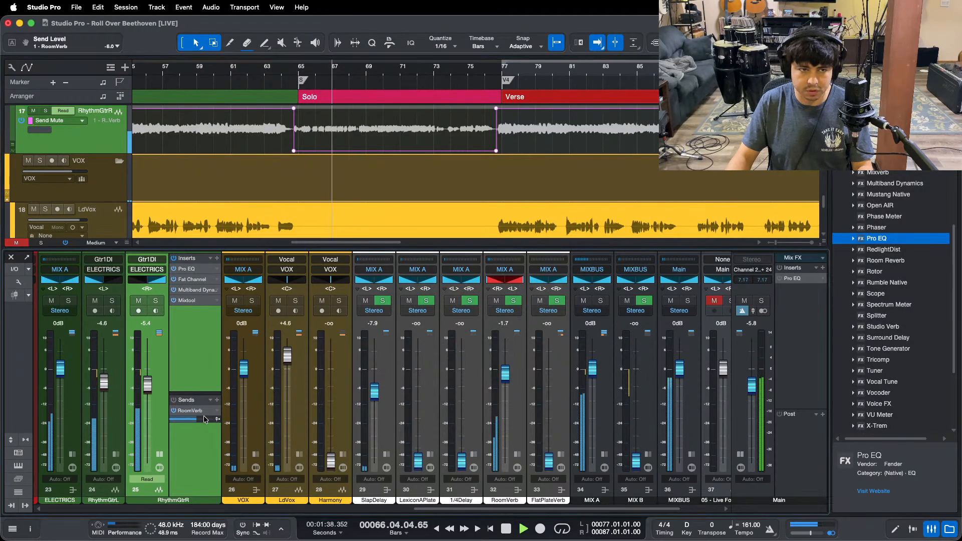
{"action": "left_click_drag", "start_coordinate": [110, 52], "coordinate": [110, 56]}
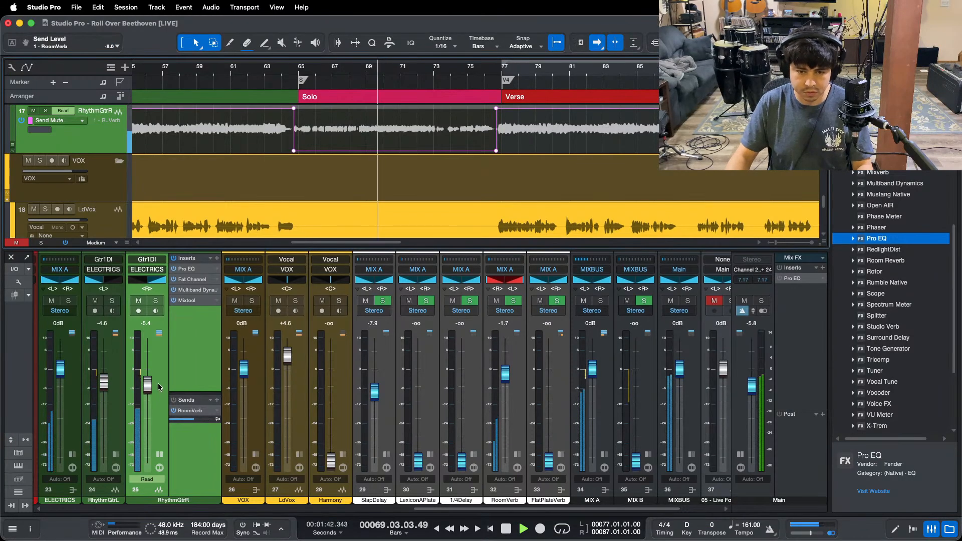
{"action": "left_click", "coordinate": [164, 448]}
Step: Replay the song from its start and show RhythmGtrR's inserts and sends in the mixer
{"action": "key", "text": "w"}
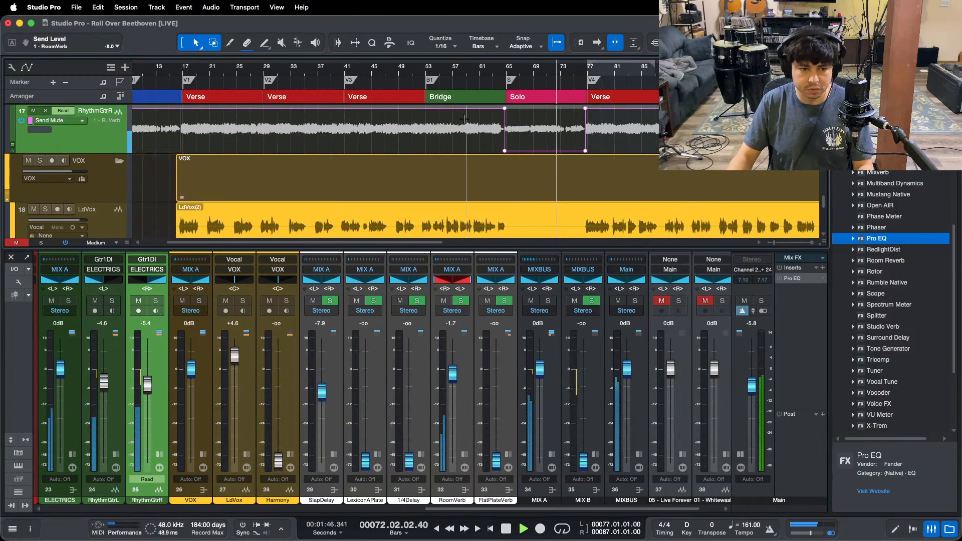
{"action": "key", "text": "f"}
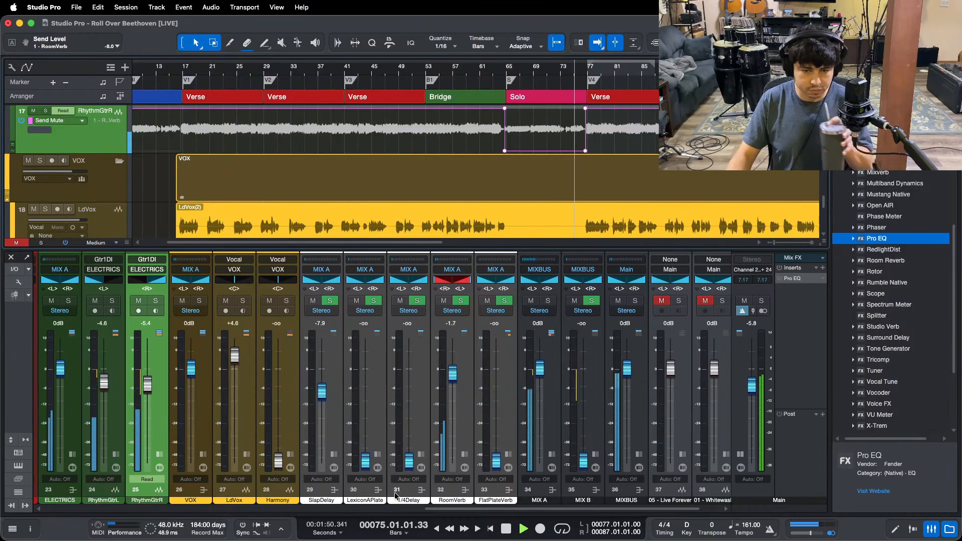
{"action": "left_click_drag", "start_coordinate": [445, 510], "coordinate": [431, 511]}
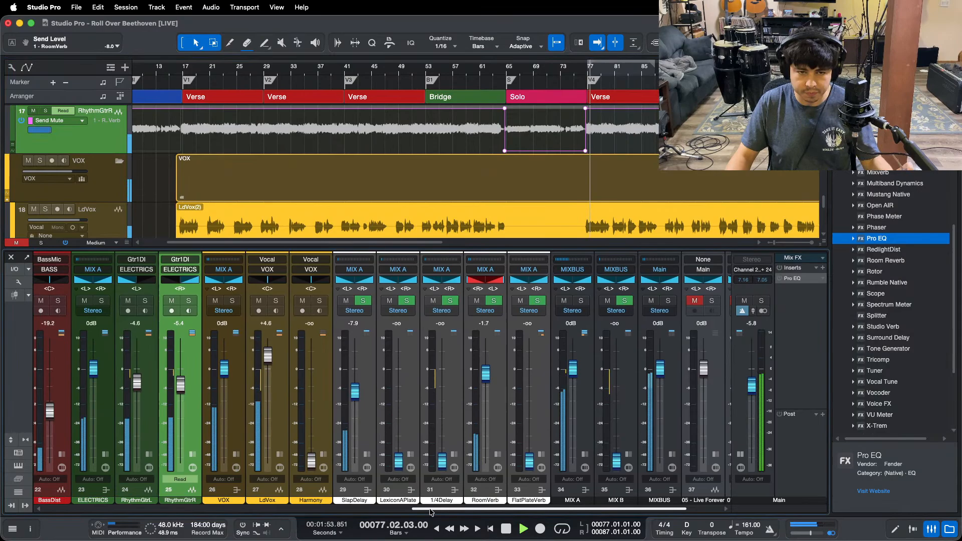
{"action": "left_click_drag", "start_coordinate": [161, 68], "coordinate": [192, 66]}
{"action": "left_click", "coordinate": [148, 71]}
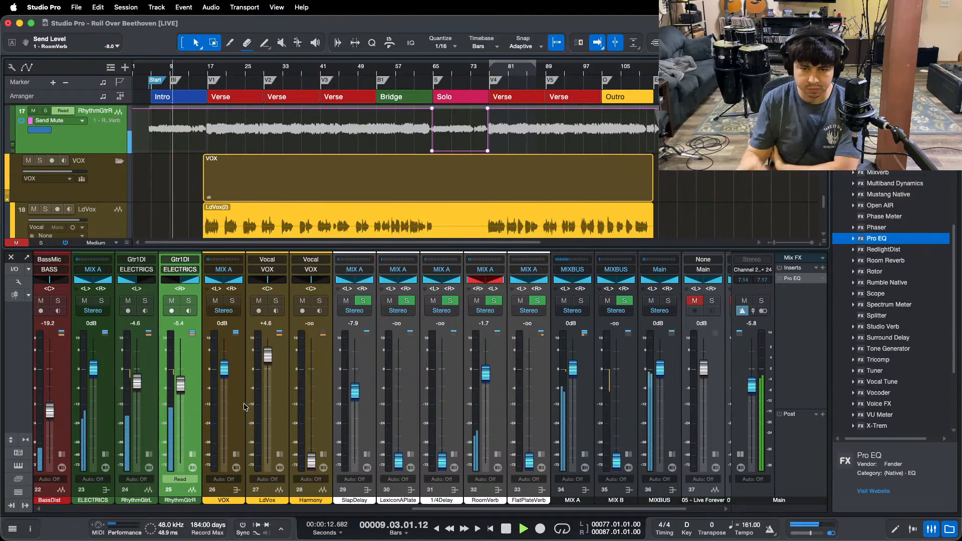
{"action": "left_click_drag", "start_coordinate": [454, 510], "coordinate": [369, 509]}
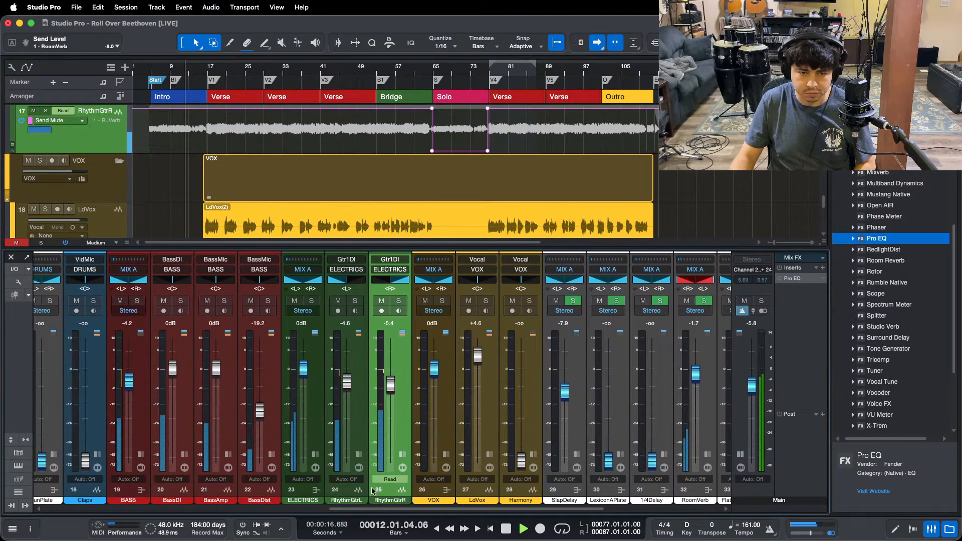
{"action": "left_click", "coordinate": [402, 454]}
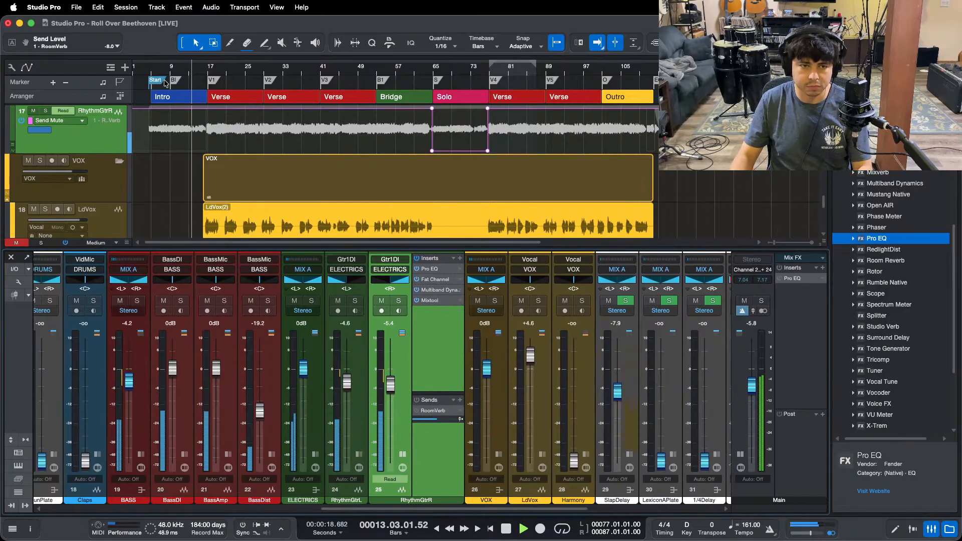
Step: Add a Send Mute automation point on RhythmGtrR at bar 9, shift it slightly earlier to about 8.04.04, and replay the spot
{"action": "scroll", "coordinate": [192, 84], "scroll_direction": "up", "scroll_amount": 2}
{"action": "scroll", "coordinate": [192, 83], "scroll_direction": "up", "scroll_amount": 5}
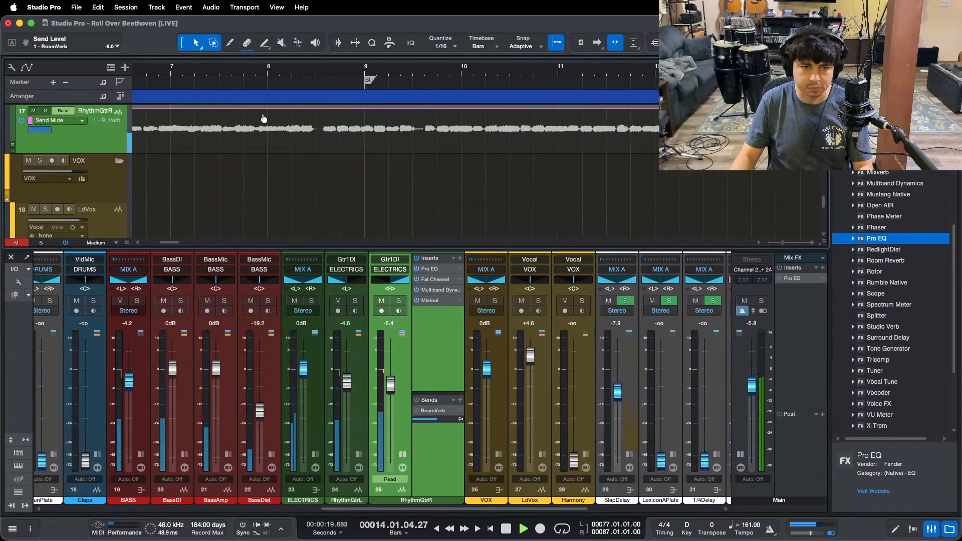
{"action": "left_click", "coordinate": [244, 75]}
{"action": "key", "text": "f"}
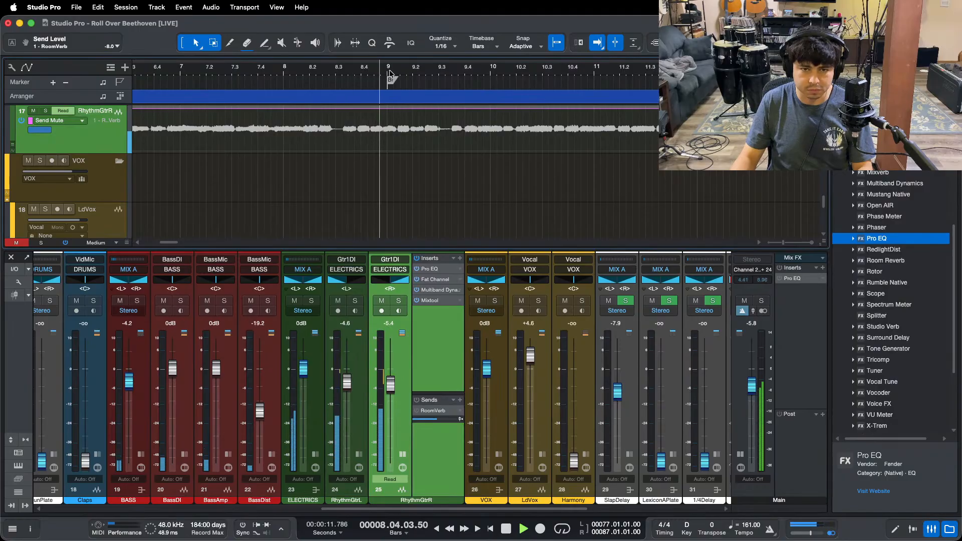
{"action": "scroll", "coordinate": [390, 74], "scroll_direction": "up", "scroll_amount": 2}
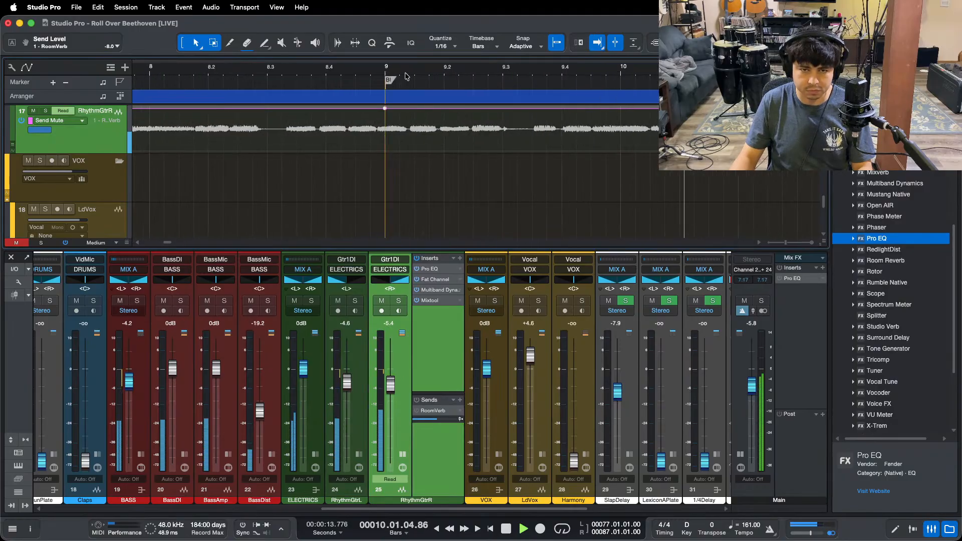
{"action": "scroll", "coordinate": [386, 76], "scroll_direction": "up", "scroll_amount": 2}
{"action": "key", "text": "space"}
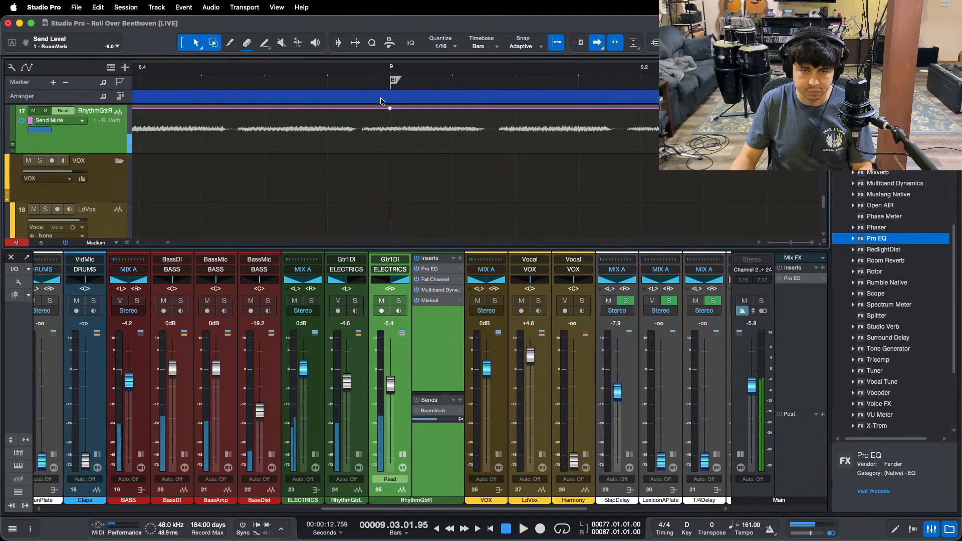
{"action": "left_click_drag", "start_coordinate": [391, 111], "coordinate": [361, 115]}
{"action": "scroll", "coordinate": [360, 68], "scroll_direction": "down", "scroll_amount": 4}
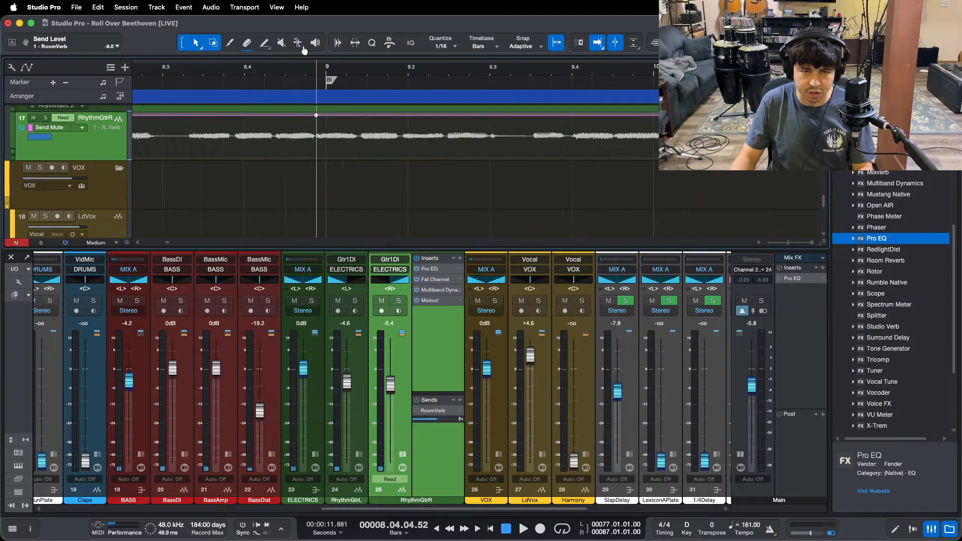
{"action": "key", "text": "space"}
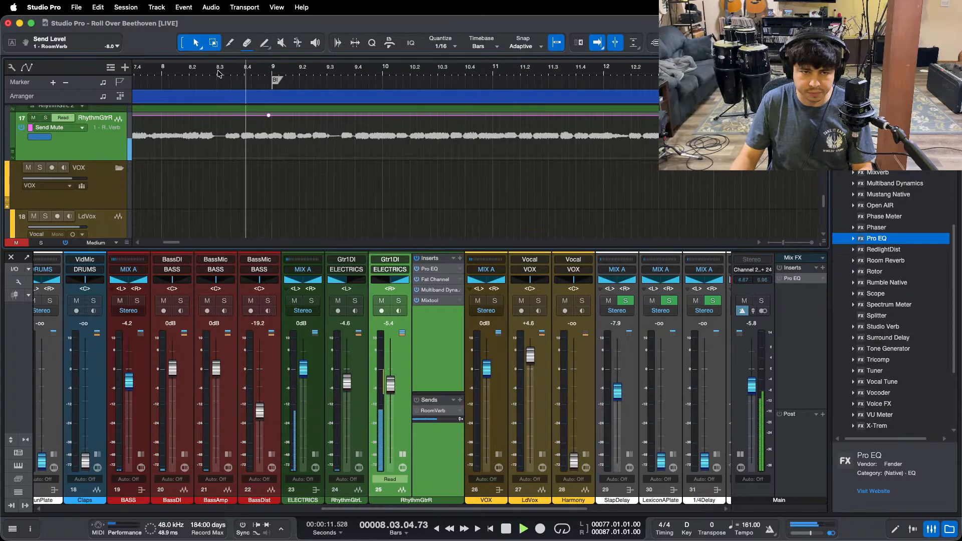
Step: Add a Send Mute point just before bar 17 and lower the segment back to bar 9 to unmute the send, and replay the Intro
{"action": "scroll", "coordinate": [292, 75], "scroll_direction": "left", "scroll_amount": 2}
{"action": "scroll", "coordinate": [293, 75], "scroll_direction": "right", "scroll_amount": 5}
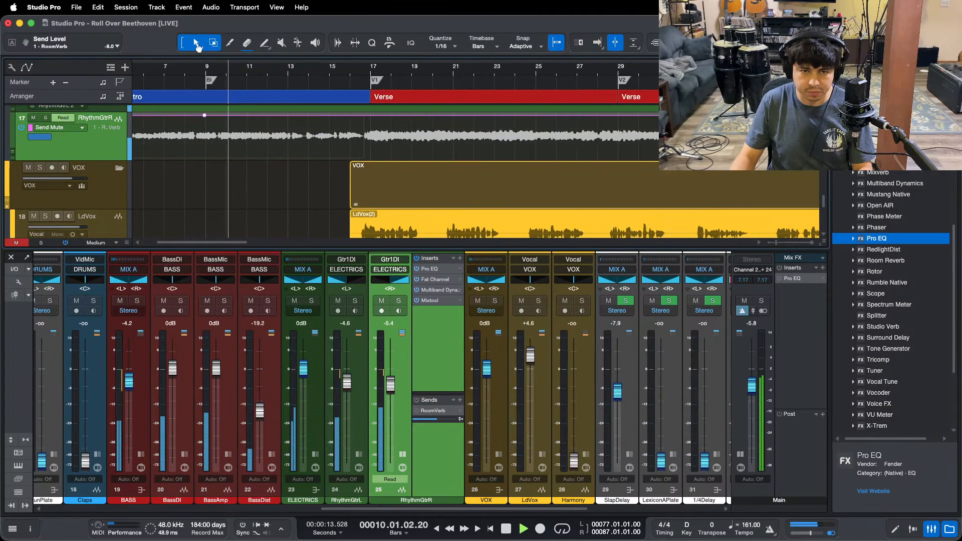
{"action": "scroll", "coordinate": [381, 128], "scroll_direction": "up", "scroll_amount": 3}
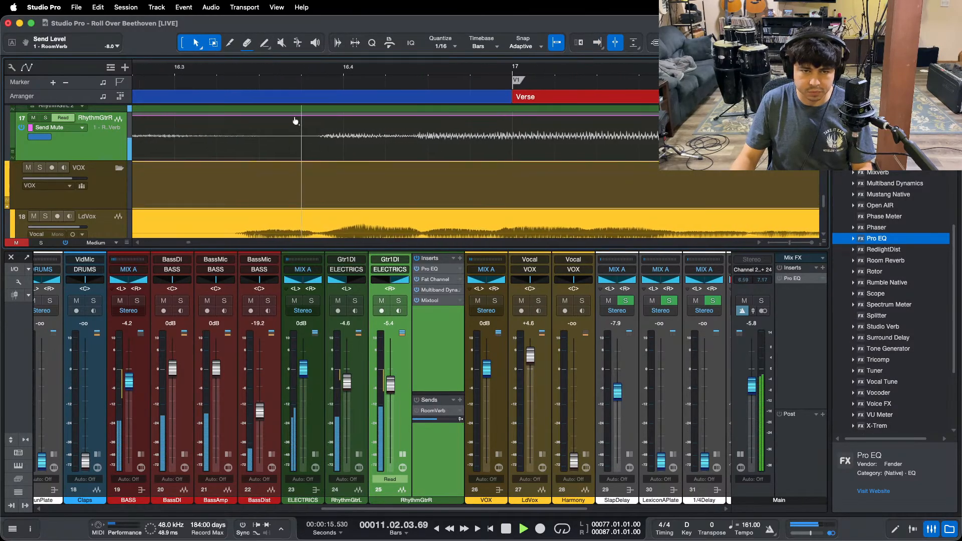
{"action": "left_click_drag", "start_coordinate": [295, 74], "coordinate": [331, 30]}
{"action": "key", "text": "space"}
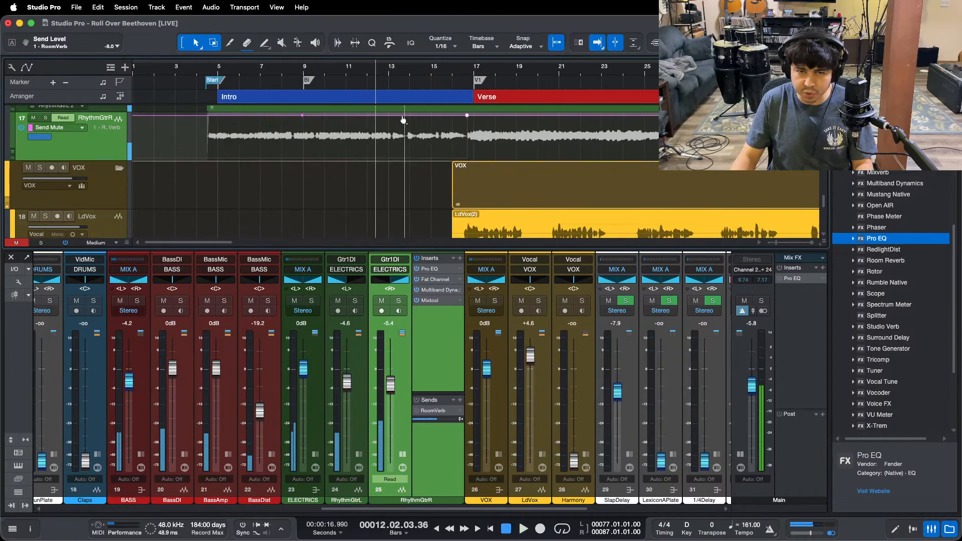
{"action": "left_click_drag", "start_coordinate": [401, 122], "coordinate": [410, 185]}
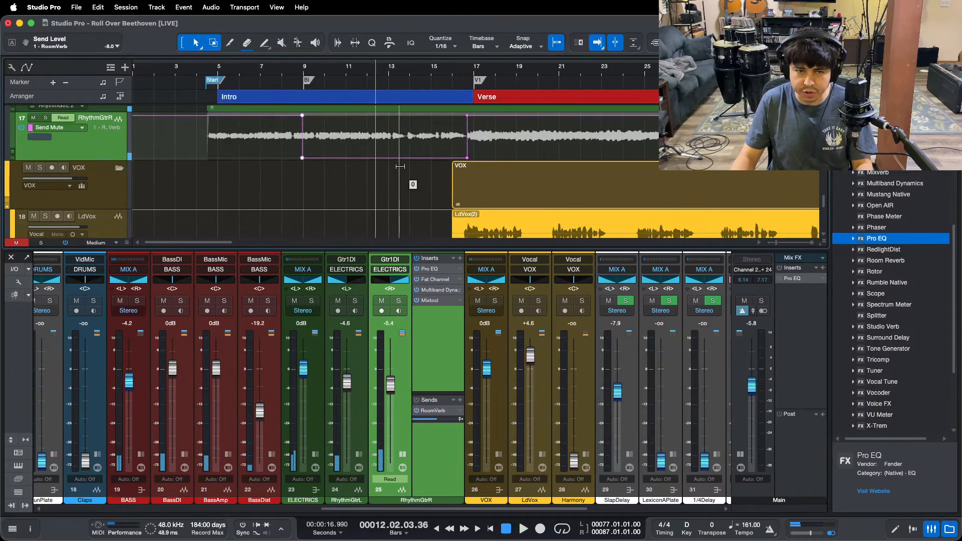
{"action": "left_click", "coordinate": [204, 69]}
{"action": "key", "text": "space"}
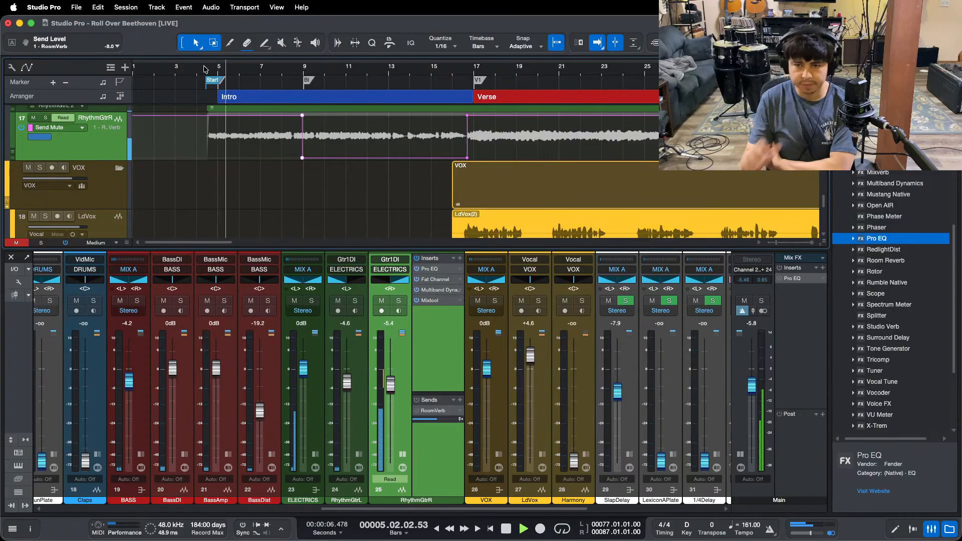
Step: Move RhythmGtrR's Send Mute automation edge from bar 9 back to bar 1 so the send is unmuted for the whole Intro
{"action": "left_click", "coordinate": [525, 530]}
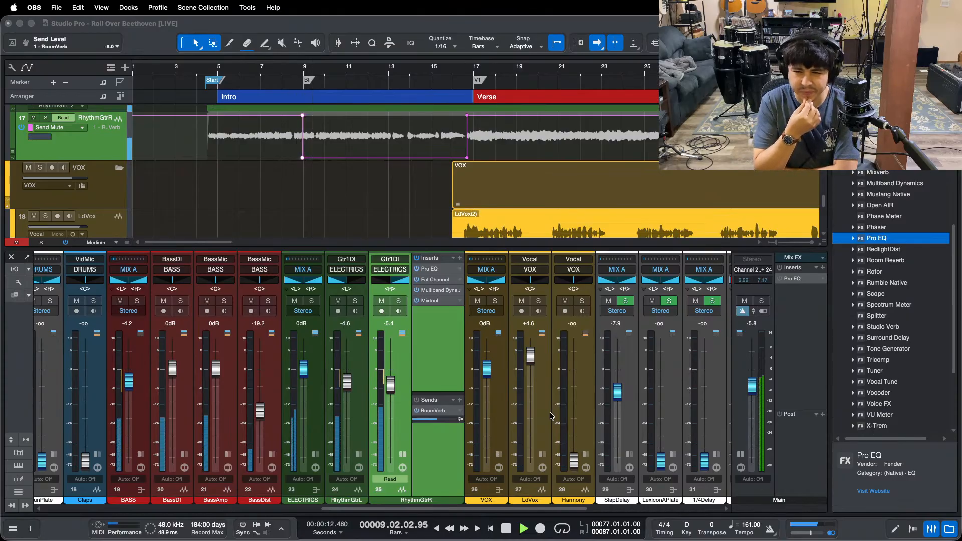
{"action": "left_click", "coordinate": [333, 141]}
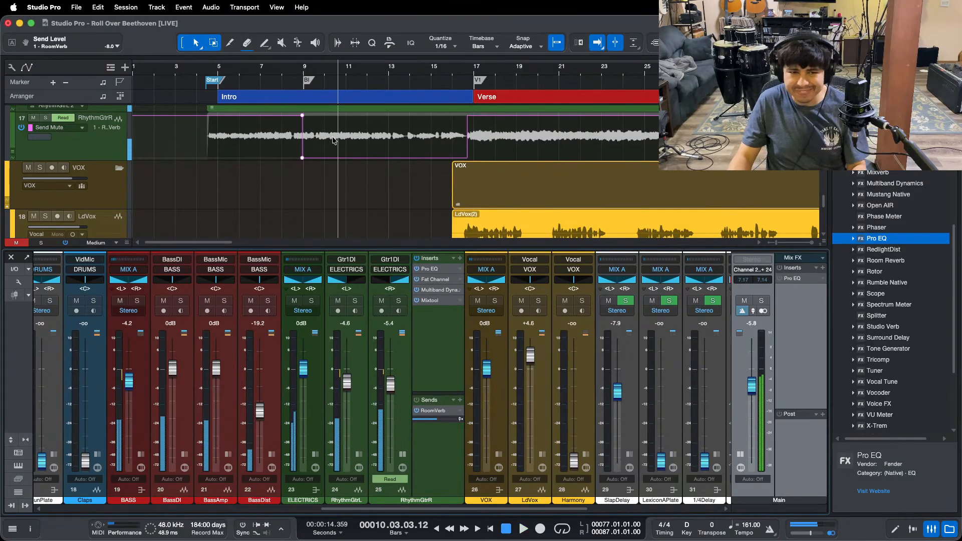
{"action": "left_click_drag", "start_coordinate": [302, 121], "coordinate": [133, 119]}
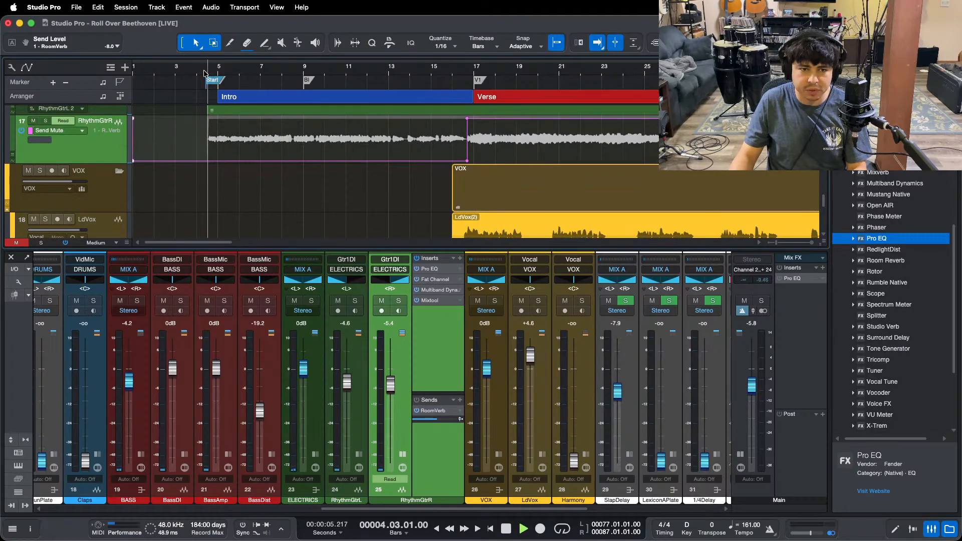
Step: Listen to the Intro, set RhythmGtrR's RoomVerb send level to -9.0 dB, and collapse the channel's inserts and sends
{"action": "key", "text": "space"}
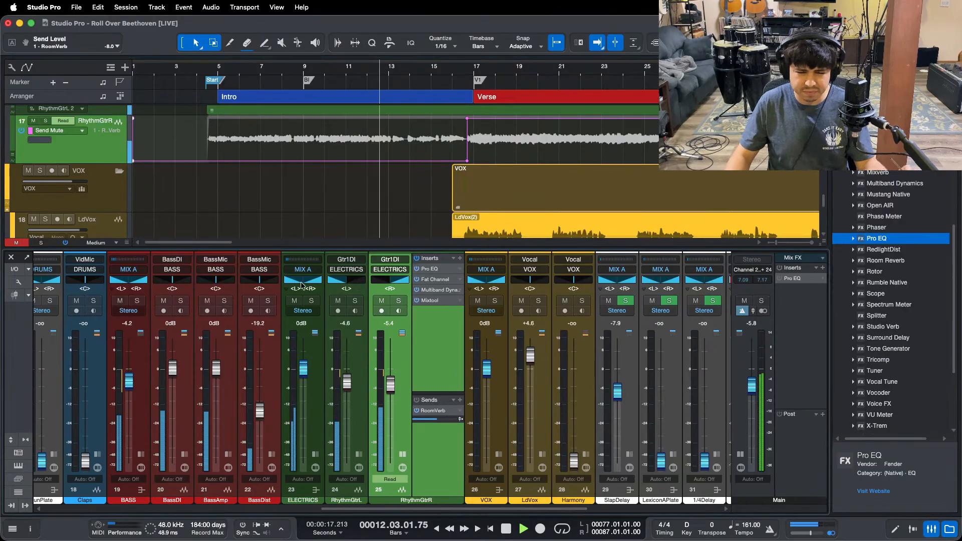
{"action": "left_click", "coordinate": [108, 46]}
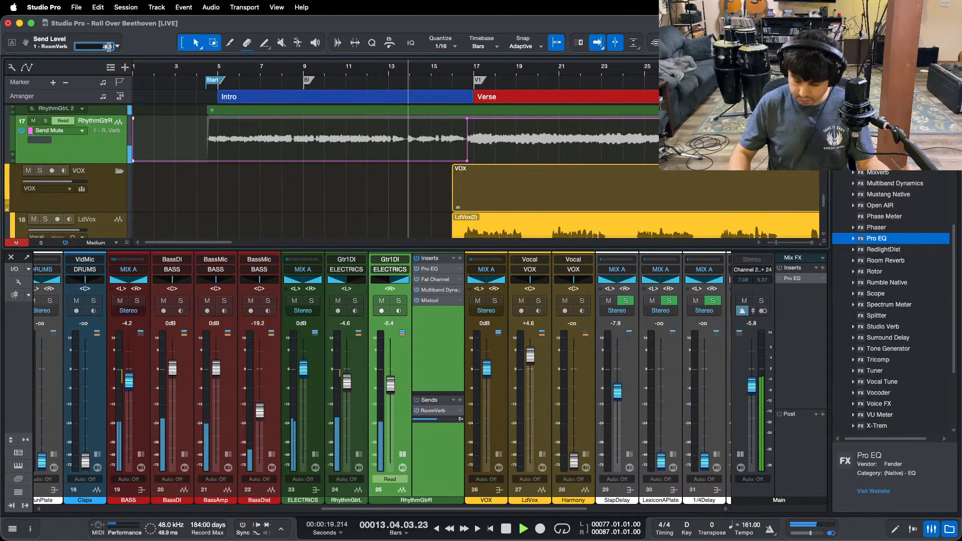
{"action": "type", "text": "-9"}
{"action": "key", "text": "Return"}
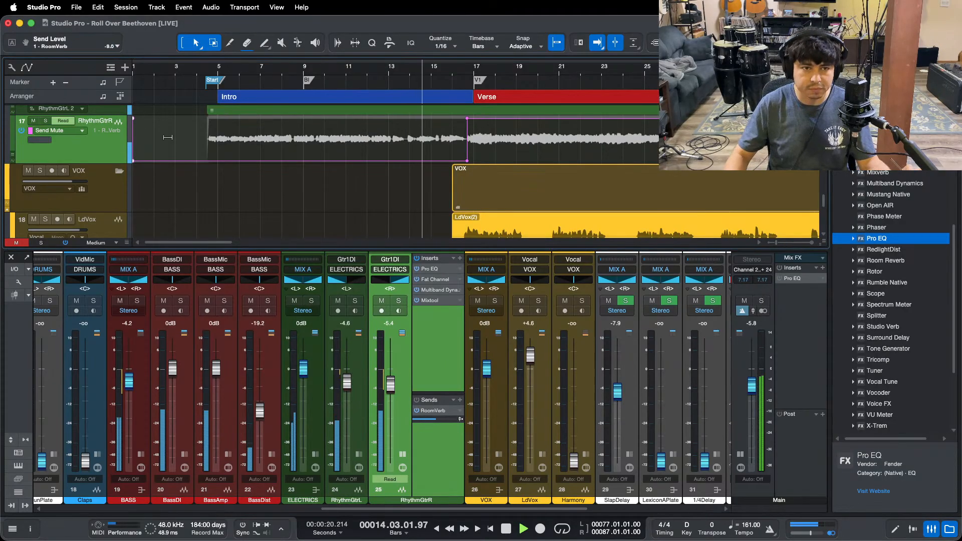
{"action": "left_click", "coordinate": [402, 454]}
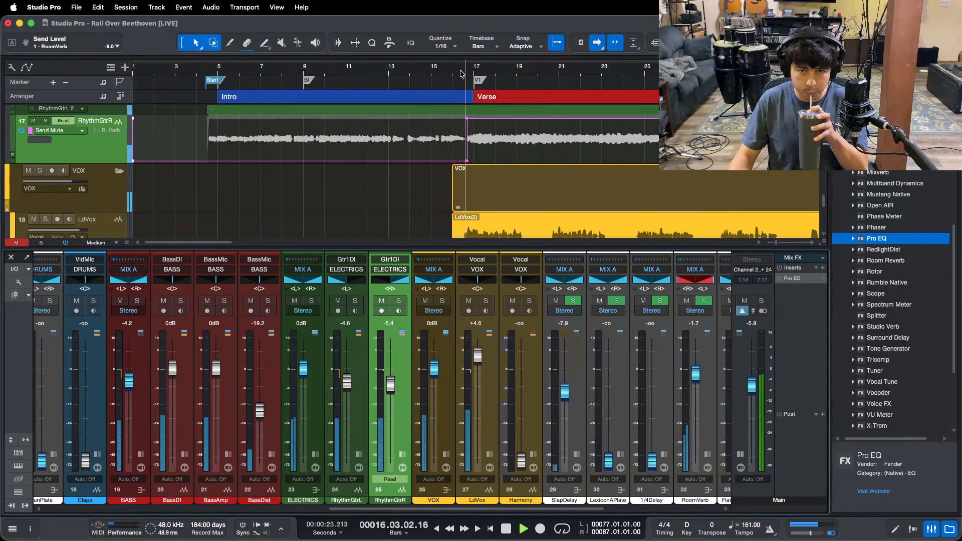
Step: Listen from the end of the Bridge into the Solo, and switch briefly to OBS and back
{"action": "key", "text": "w"}
{"action": "key", "text": "w"}
{"action": "key", "text": "w"}
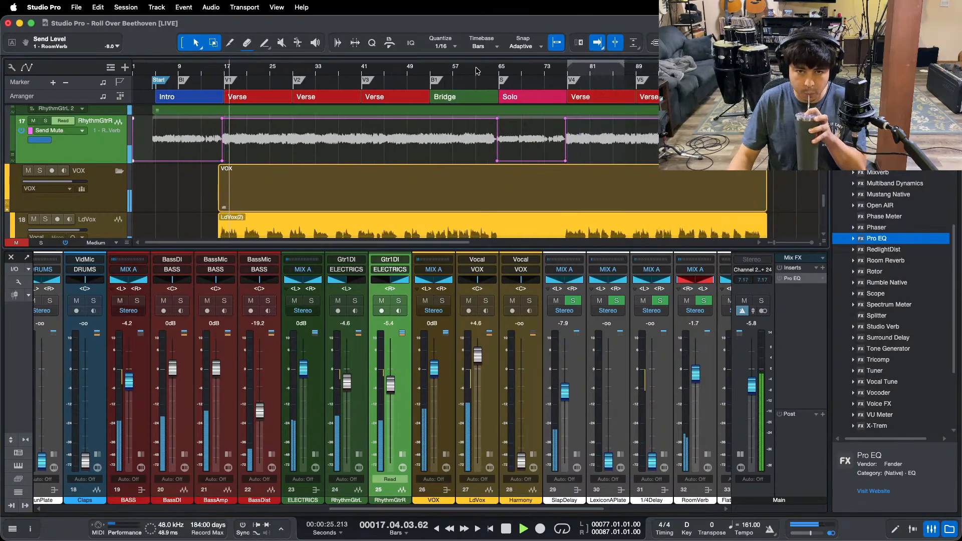
{"action": "mouse_move", "coordinate": [518, 540]}
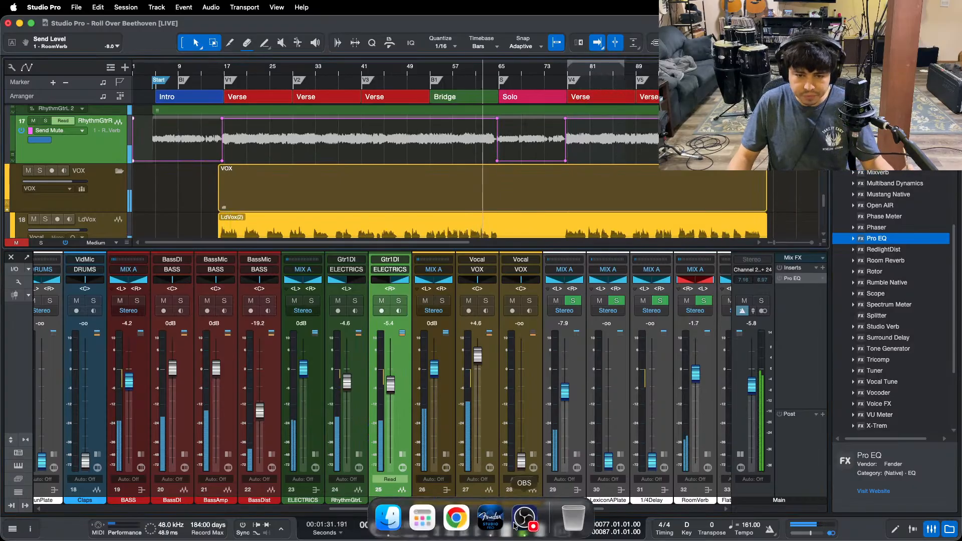
{"action": "left_click", "coordinate": [524, 521]}
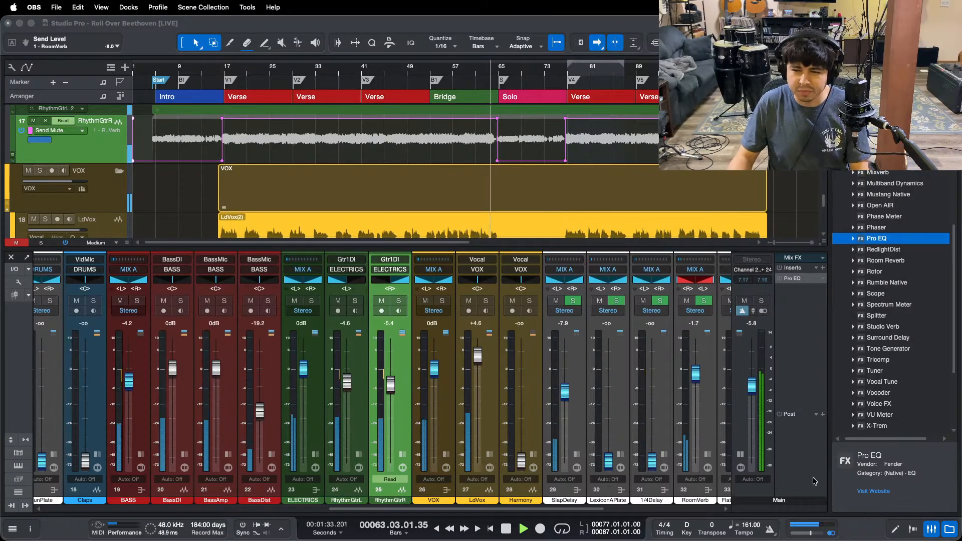
{"action": "left_click", "coordinate": [923, 491]}
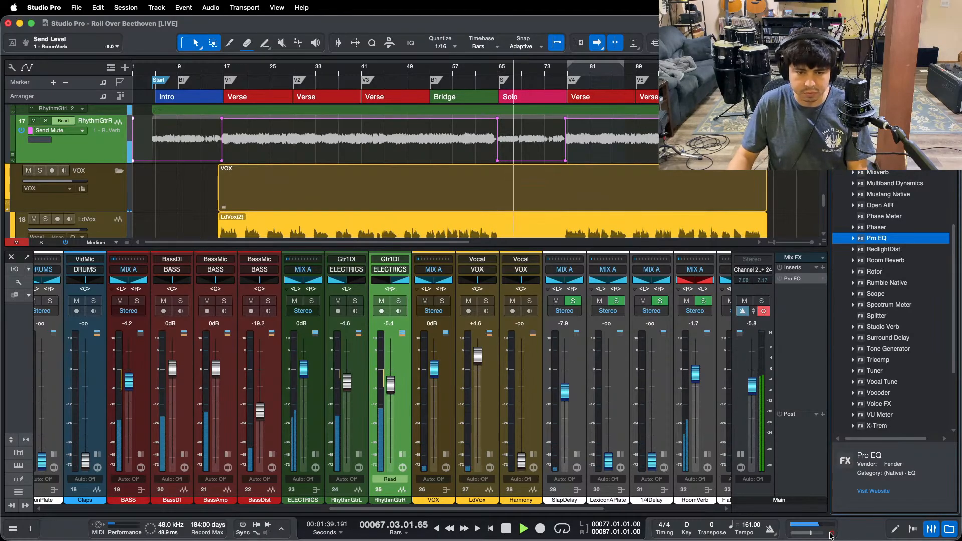
Step: Compare the Solo with the imported Roll Over Beethoven mix by soloing and unsoloing its reference channel
{"action": "left_click", "coordinate": [555, 503]}
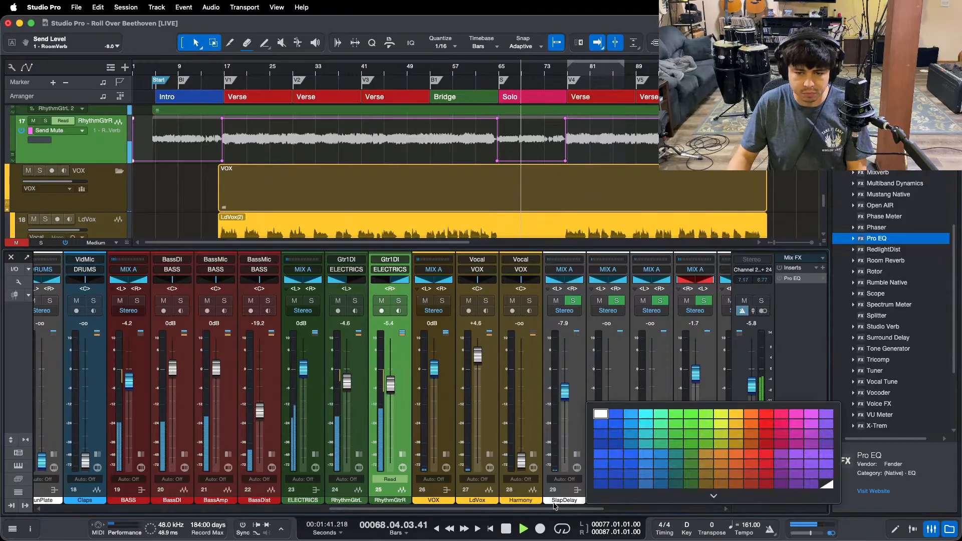
{"action": "left_click", "coordinate": [562, 508]}
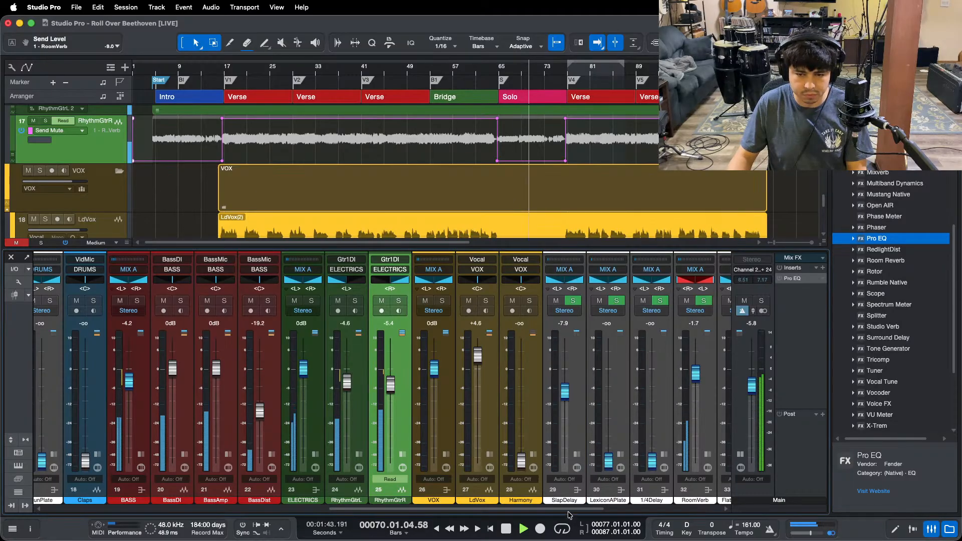
{"action": "left_click_drag", "start_coordinate": [561, 507], "coordinate": [680, 508]}
{"action": "left_click", "coordinate": [718, 301]}
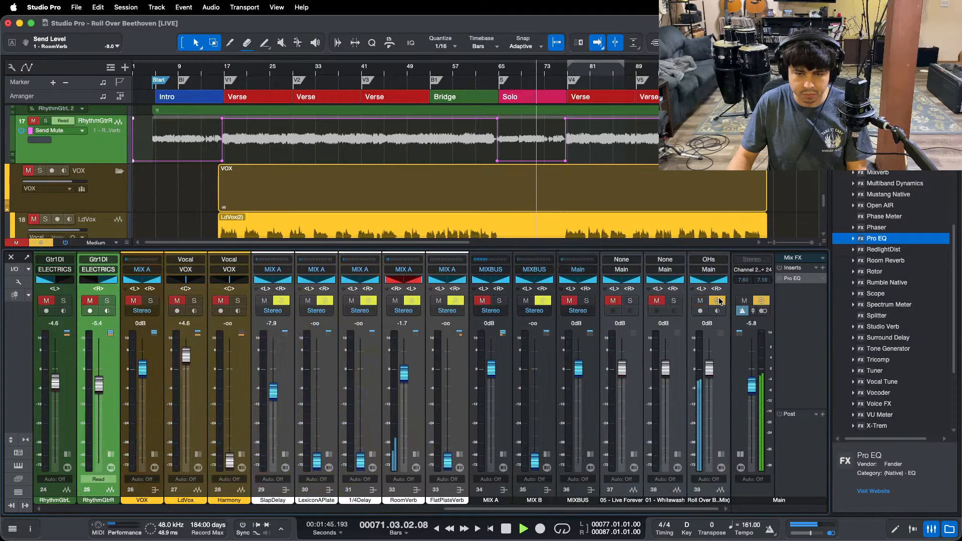
{"action": "left_click", "coordinate": [718, 301]}
{"action": "left_click", "coordinate": [718, 301]}
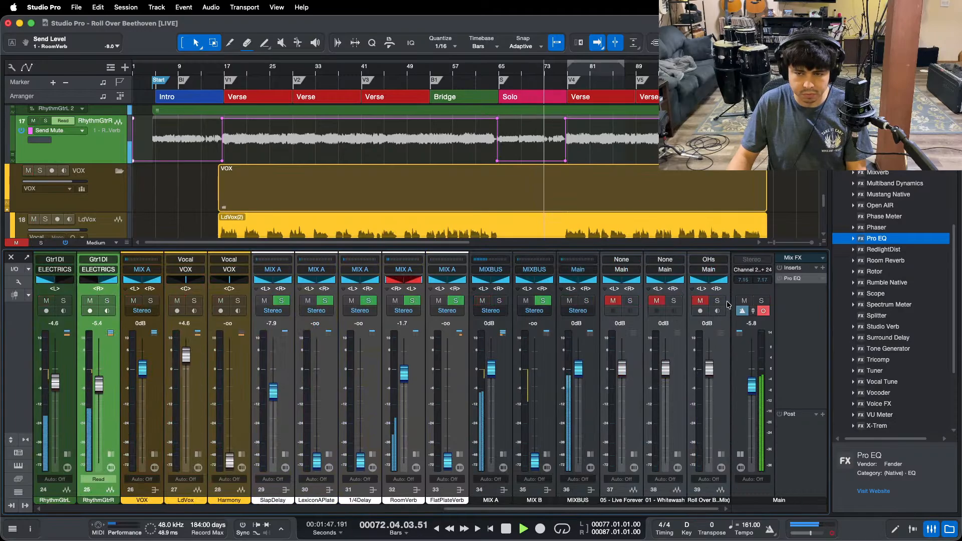
Step: End the comparison with the reference channel and replay from the first Verse with the VOX bus muted
{"action": "left_click", "coordinate": [717, 300]}
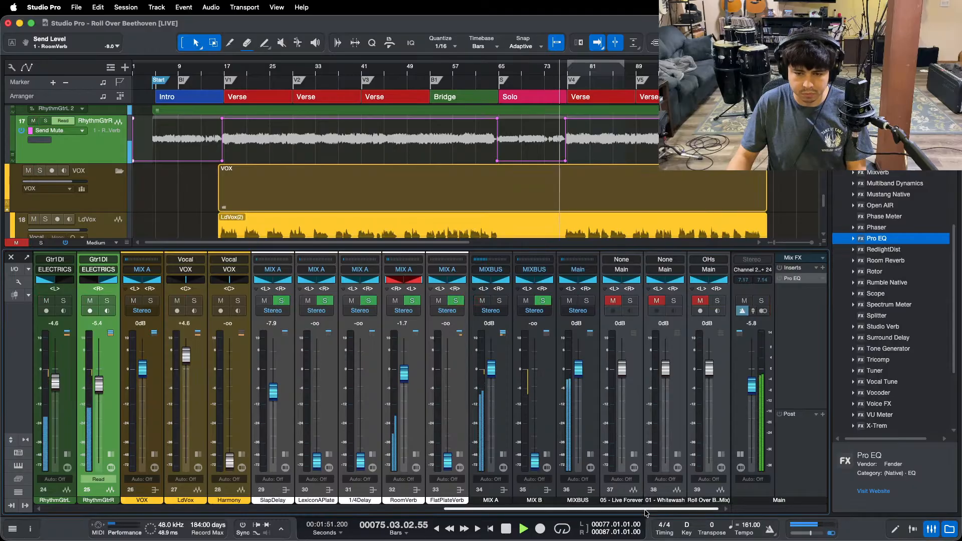
{"action": "left_click_drag", "start_coordinate": [646, 512], "coordinate": [591, 512]}
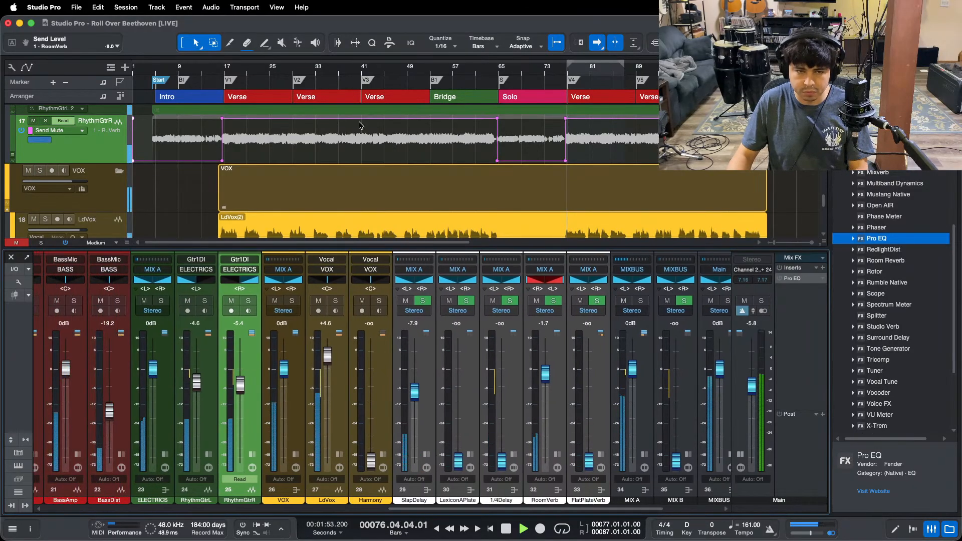
{"action": "left_click", "coordinate": [240, 174]}
{"action": "left_click", "coordinate": [275, 301]}
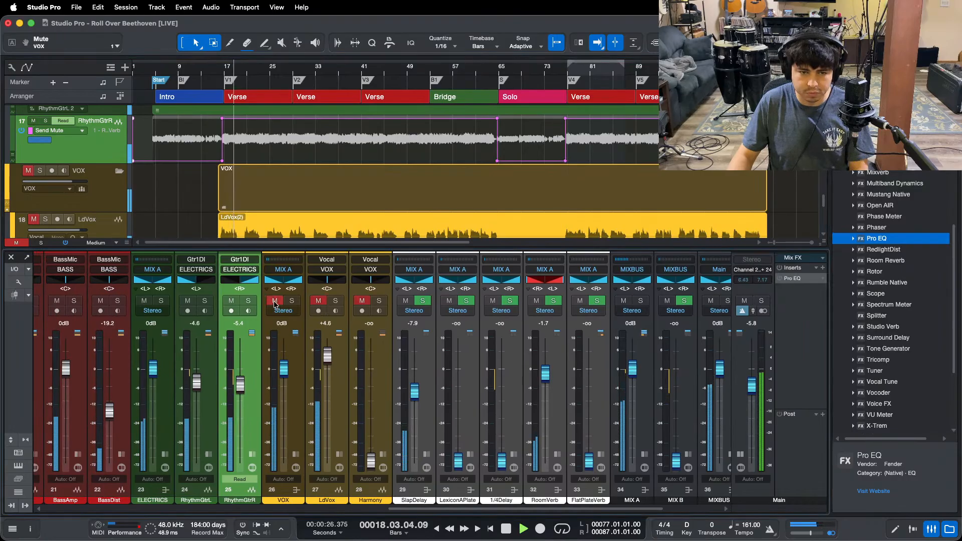
Step: Raise the SunPlate reverb channel's fader to about -6.3 dB
{"action": "left_click_drag", "start_coordinate": [451, 509], "coordinate": [121, 486]}
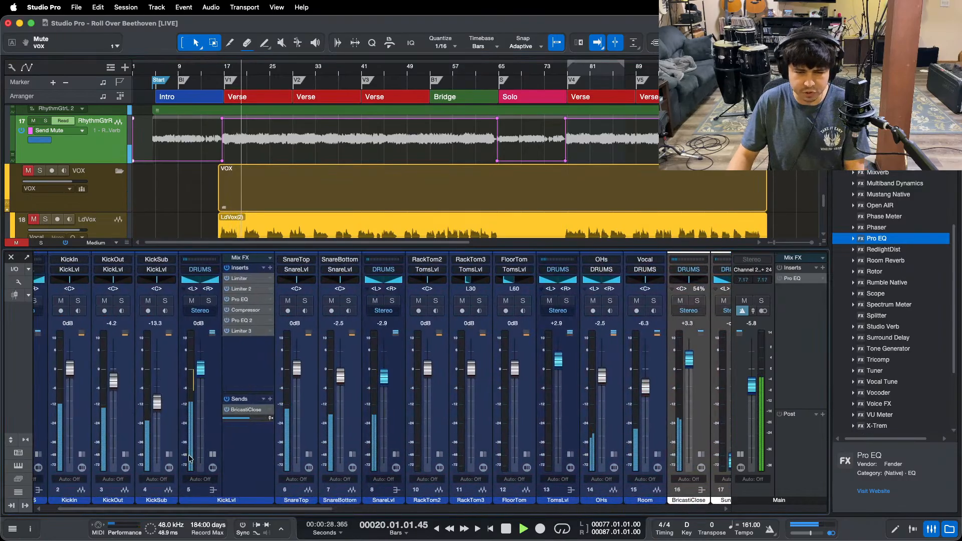
{"action": "left_click_drag", "start_coordinate": [217, 510], "coordinate": [300, 511]}
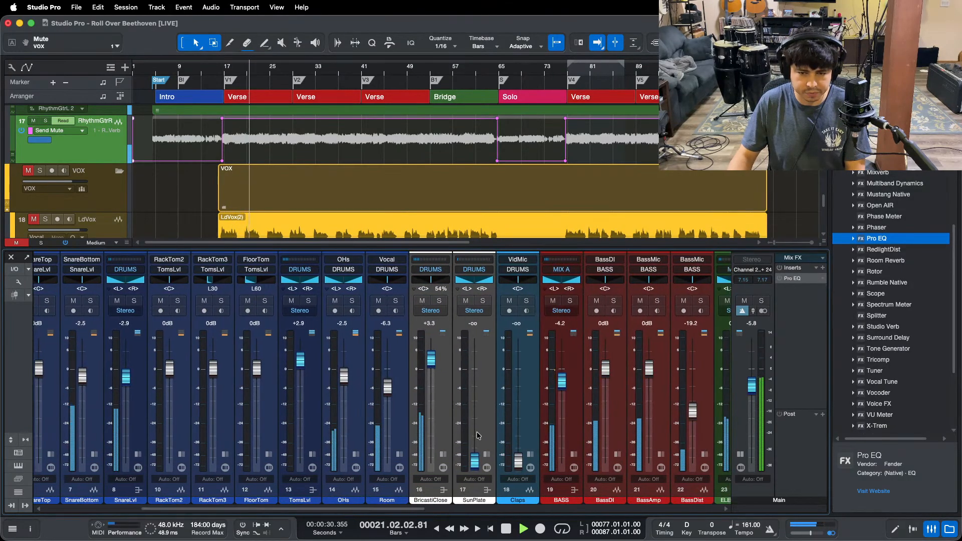
{"action": "left_click_drag", "start_coordinate": [478, 460], "coordinate": [475, 395]}
{"action": "key", "text": "b"}
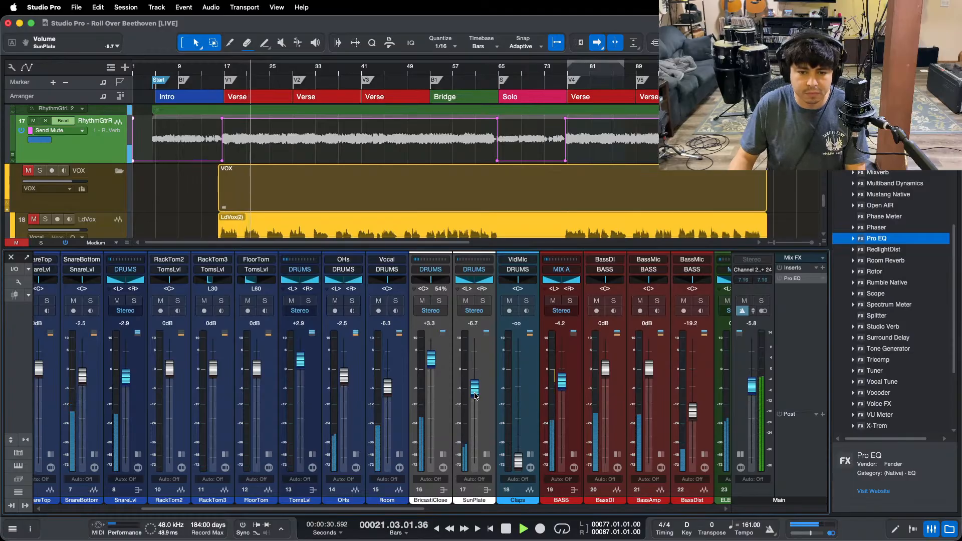
Step: Copy the SunPlate send from the SnareLvl bus to the TomsLvl bus, and collapse both channels and the SunPlate plug-in window
{"action": "left_click", "coordinate": [312, 455]}
{"action": "left_click", "coordinate": [138, 455]}
{"action": "left_click_drag", "start_coordinate": [166, 427], "coordinate": [381, 428]}
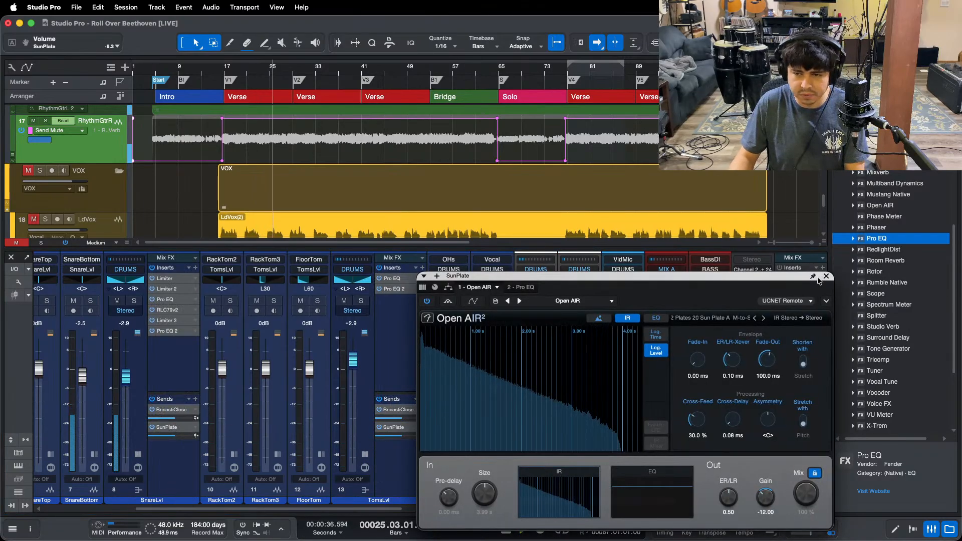
{"action": "left_click", "coordinate": [827, 276]}
{"action": "left_click", "coordinate": [365, 454]}
{"action": "left_click", "coordinate": [138, 455]}
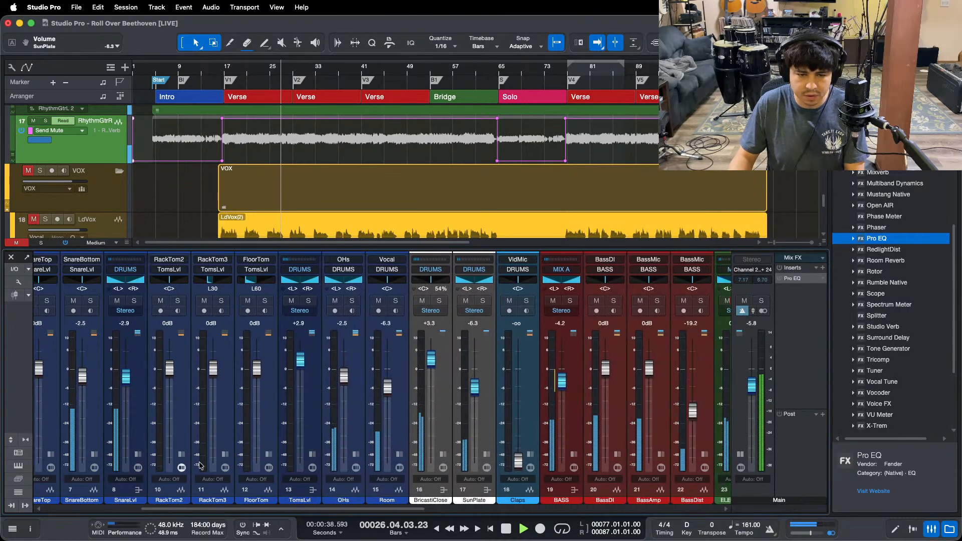
Step: Expand the Claps channel, solo it, and reset its fader to 0 dB
{"action": "left_click", "coordinate": [530, 467]}
{"action": "left_click", "coordinate": [553, 342]}
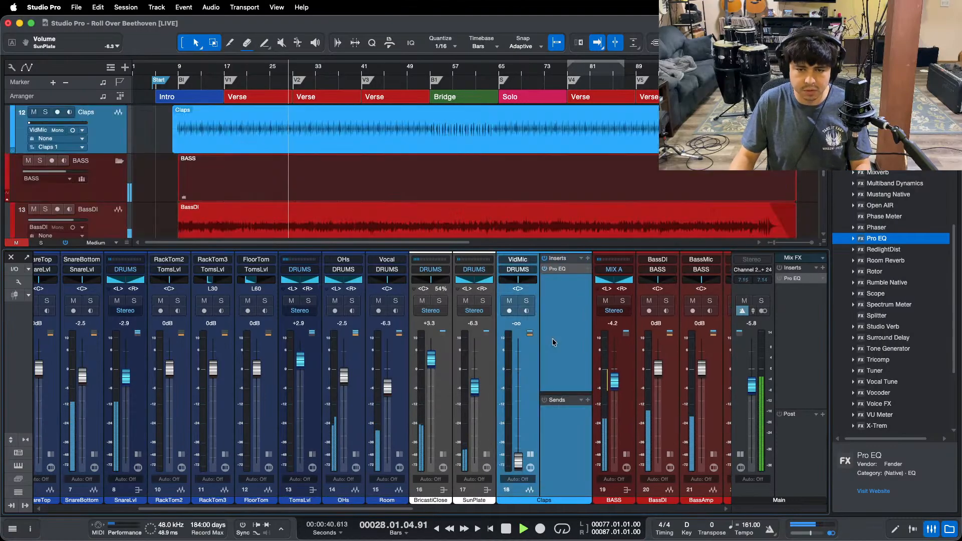
{"action": "key", "text": "s"}
{"action": "left_click", "coordinate": [519, 460], "text": "alt"}
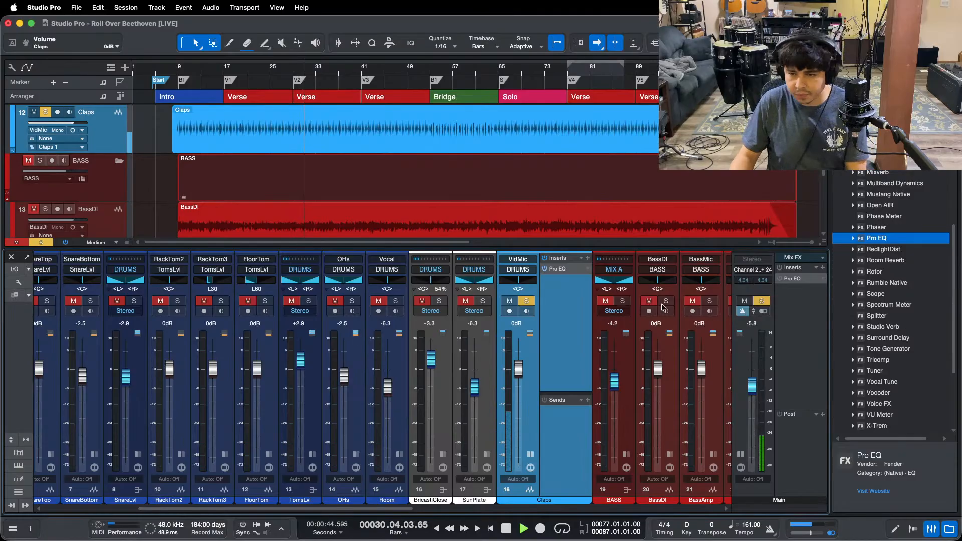
Step: Set the low-cut frequency in the Claps channel's Pro EQ to 195 Hz and close the plug-in
{"action": "left_click", "coordinate": [558, 268]}
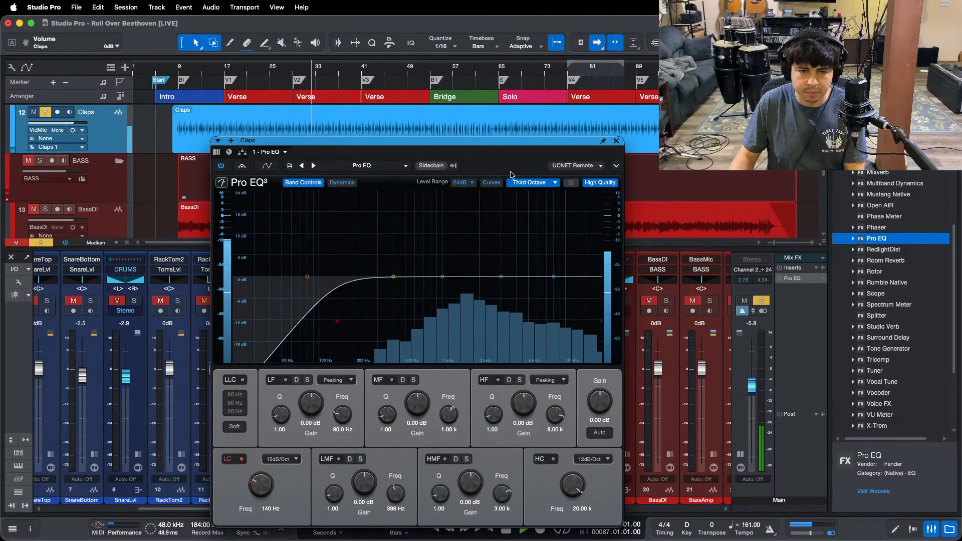
{"action": "left_click_drag", "start_coordinate": [506, 141], "coordinate": [506, 96]}
{"action": "left_click_drag", "start_coordinate": [267, 448], "coordinate": [269, 446]}
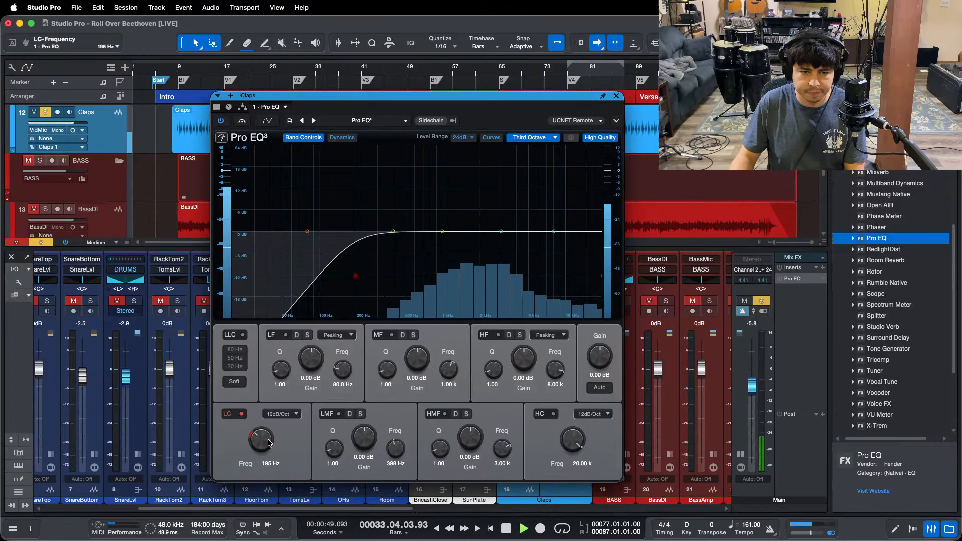
{"action": "left_click", "coordinate": [616, 96]}
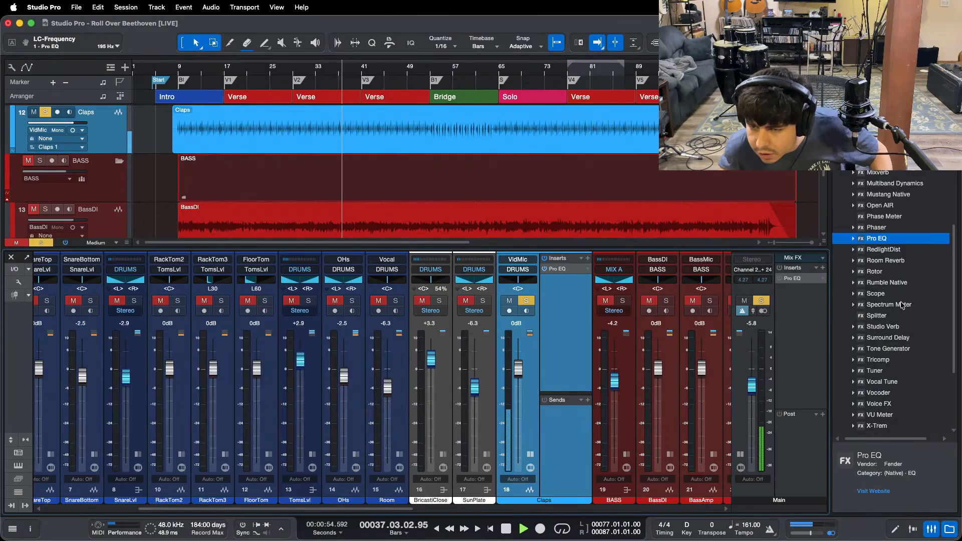
Step: Insert RedlightDist after Claps' Pro EQ with stage II and Drive 0.00, listen from the first Verse, and close the plug-in
{"action": "scroll", "coordinate": [900, 306], "scroll_direction": "down", "scroll_amount": 3}
{"action": "left_click_drag", "start_coordinate": [882, 195], "coordinate": [567, 279]}
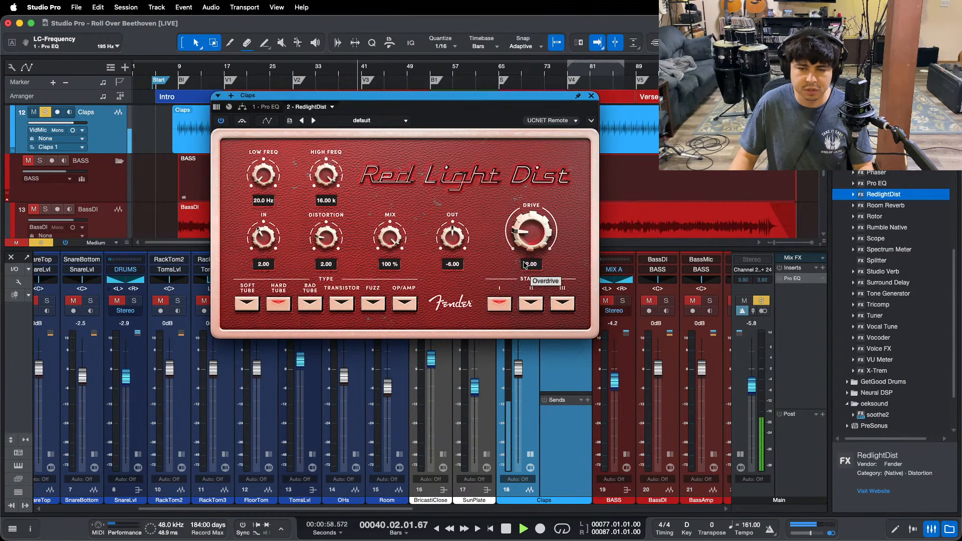
{"action": "left_click", "coordinate": [529, 306]}
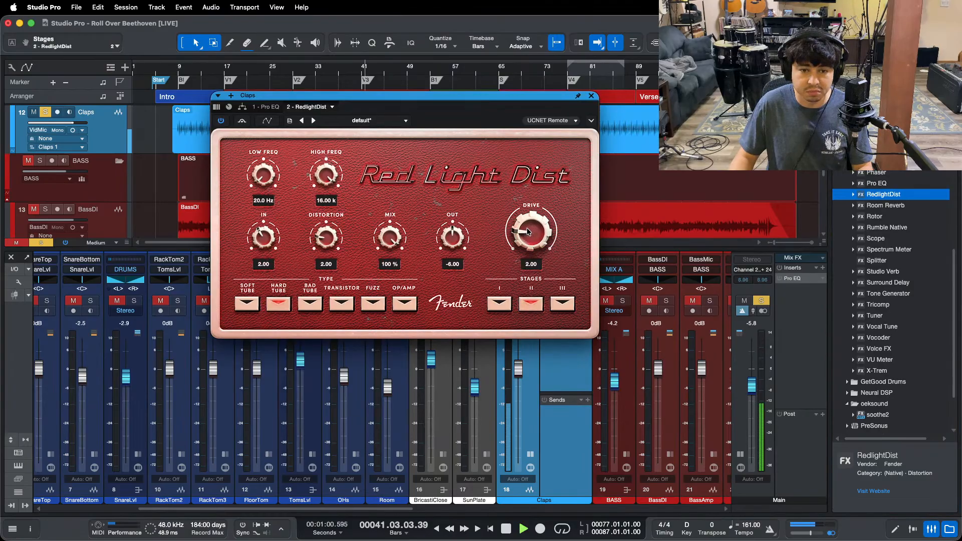
{"action": "left_click_drag", "start_coordinate": [527, 227], "coordinate": [528, 266]}
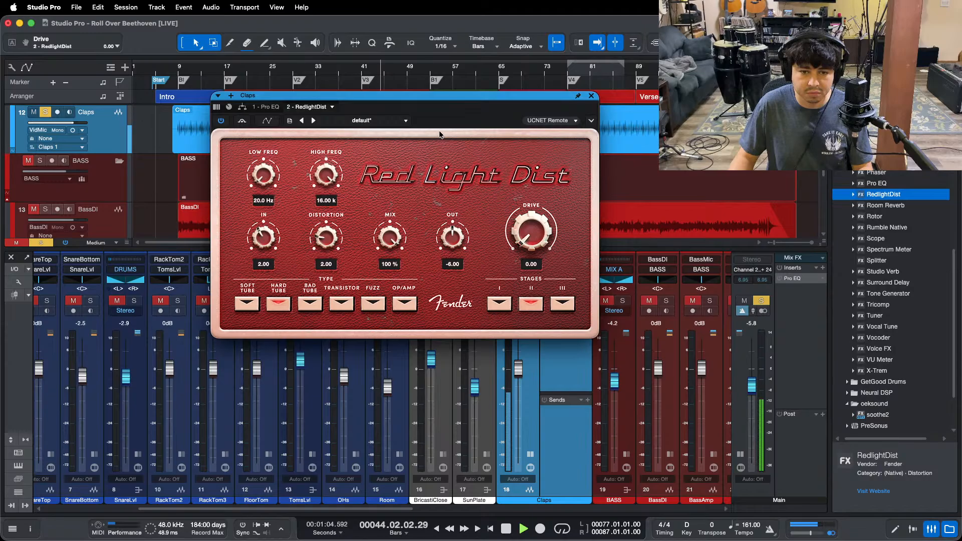
{"action": "left_click_drag", "start_coordinate": [224, 96], "coordinate": [231, 173]}
{"action": "left_click", "coordinate": [246, 70]}
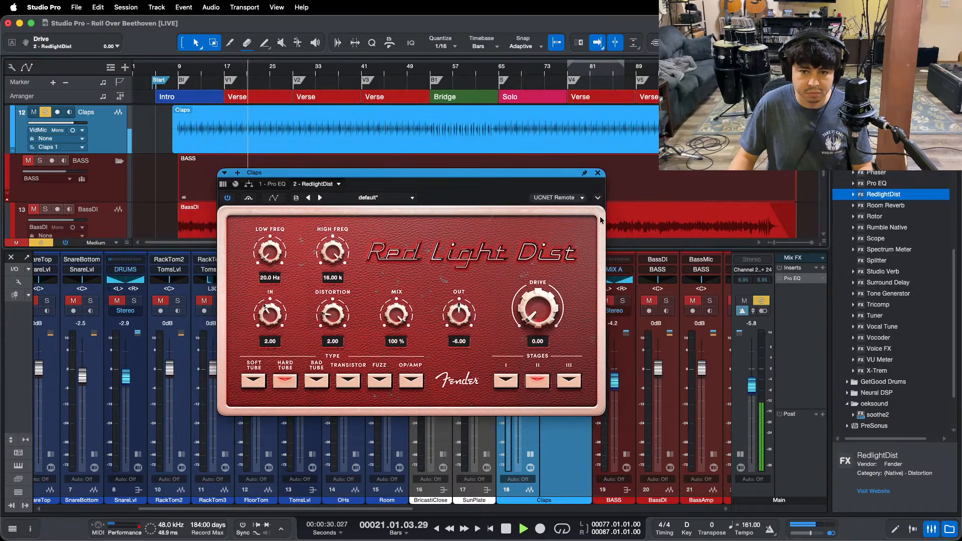
{"action": "left_click", "coordinate": [601, 172]}
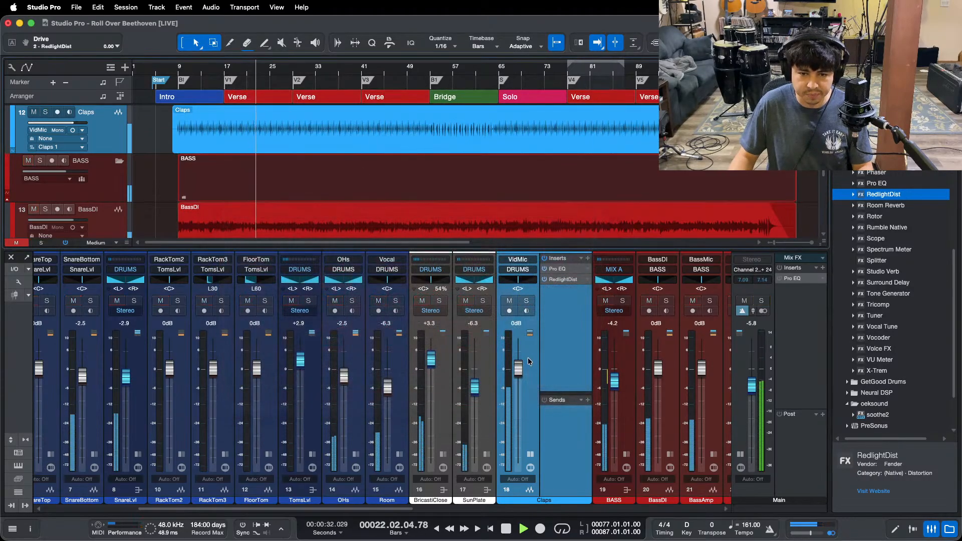
Step: Lower the Claps fader to -11.7 dB within the full mix and collapse the channel's inserts and sends
{"action": "left_click_drag", "start_coordinate": [518, 369], "coordinate": [520, 415]}
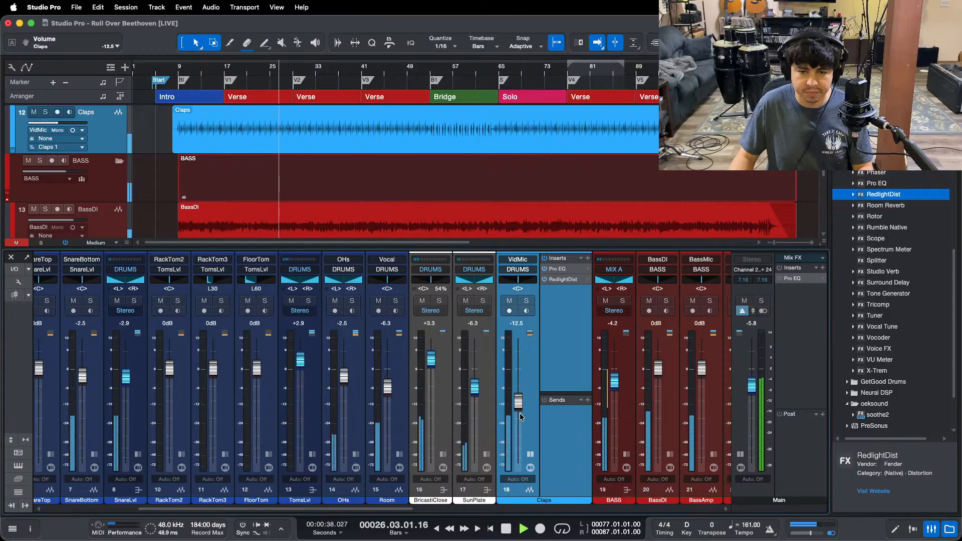
{"action": "left_click_drag", "start_coordinate": [519, 403], "coordinate": [518, 402]}
{"action": "left_click", "coordinate": [530, 455]}
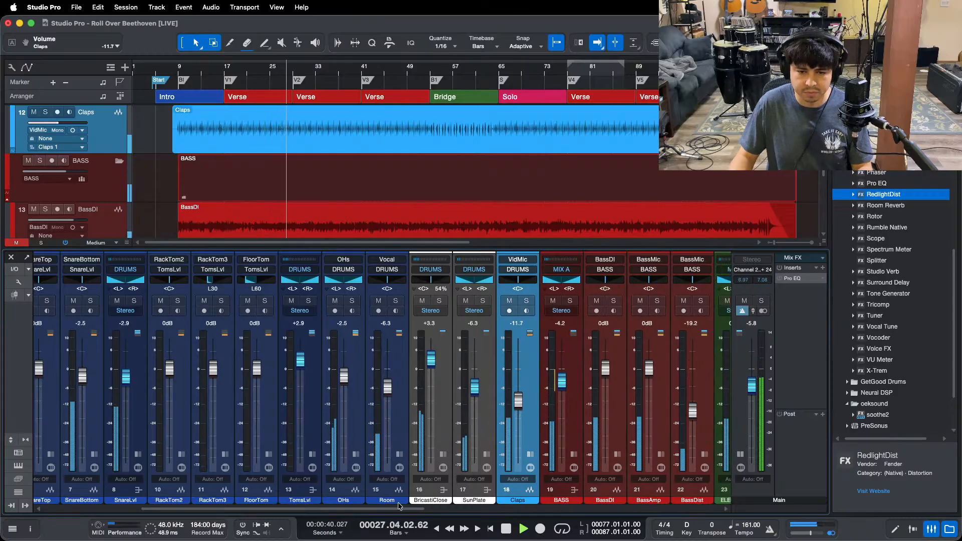
Step: Try the Claps fader at -10.8 dB and compare the mix with the imported Roll Over Beethoven reference by soloing and unsoloing it
{"action": "scroll", "coordinate": [426, 409], "scroll_direction": "right", "scroll_amount": 3}
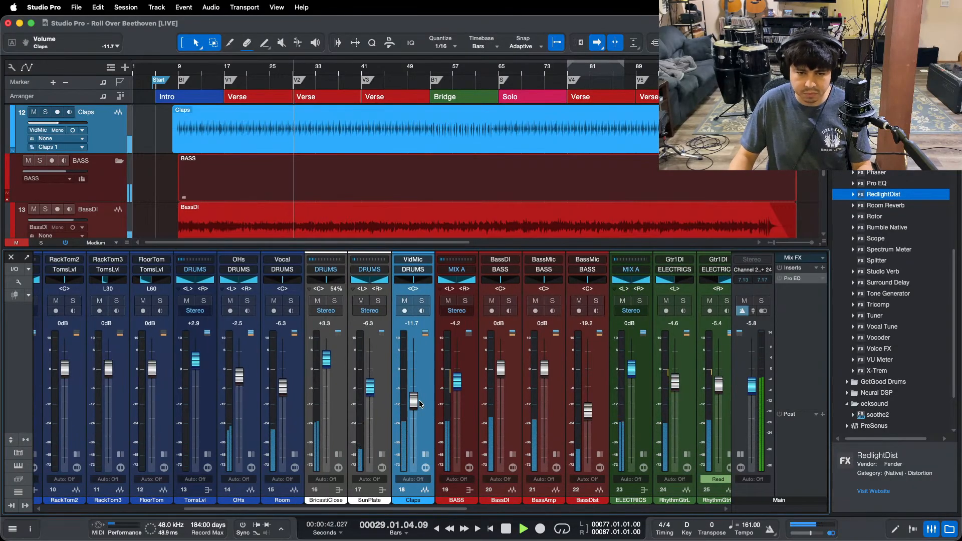
{"action": "left_click_drag", "start_coordinate": [416, 403], "coordinate": [416, 401]}
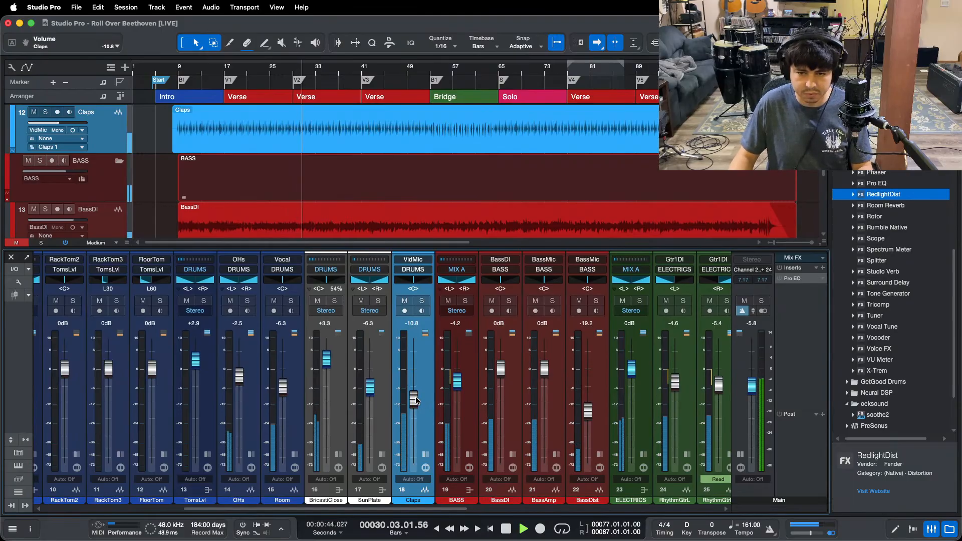
{"action": "scroll", "coordinate": [602, 376], "scroll_direction": "right", "scroll_amount": 10}
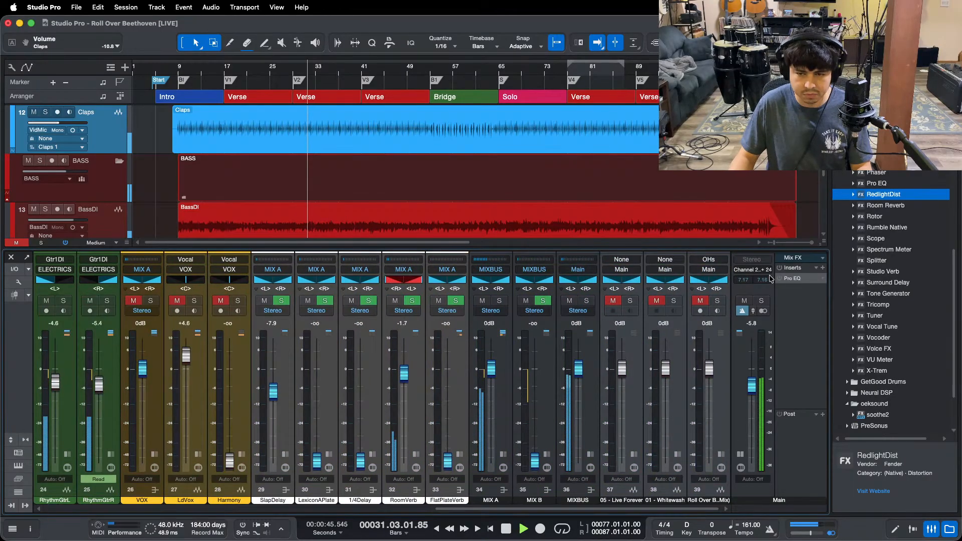
{"action": "left_click", "coordinate": [716, 301]}
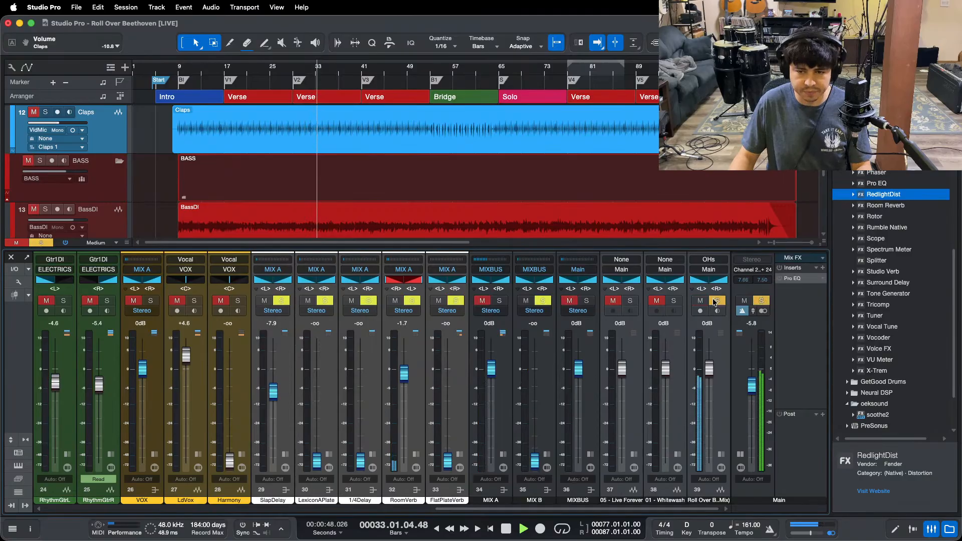
{"action": "left_click", "coordinate": [716, 300]}
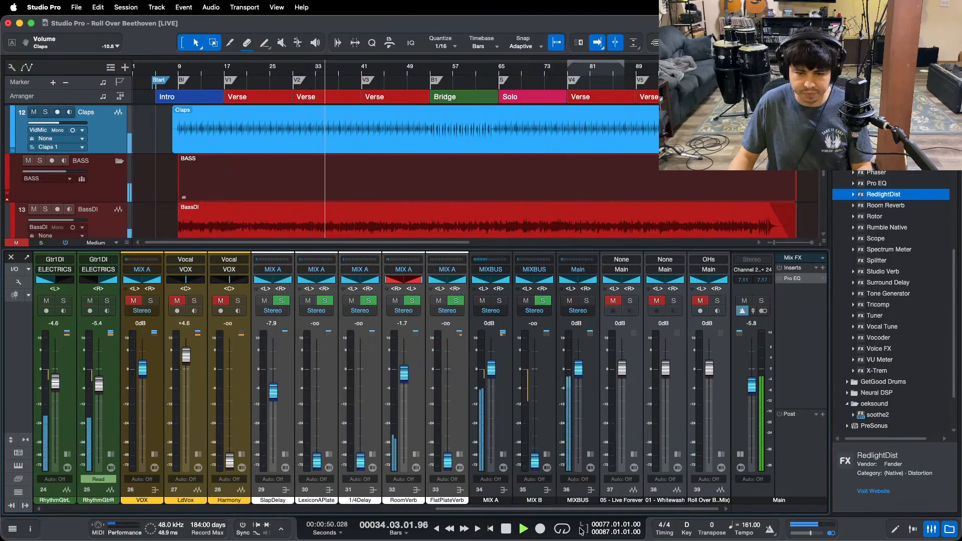
Step: Set the Claps fader to -11.7 dB and unmute the VOX bus to judge the claps against the vocals
{"action": "scroll", "coordinate": [319, 492], "scroll_direction": "left", "scroll_amount": 11}
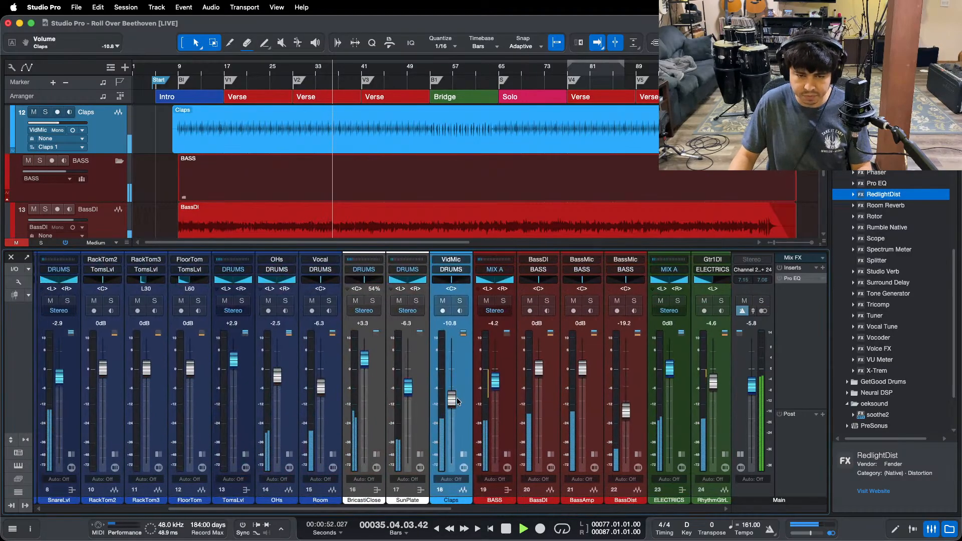
{"action": "left_click_drag", "start_coordinate": [452, 398], "coordinate": [454, 401]}
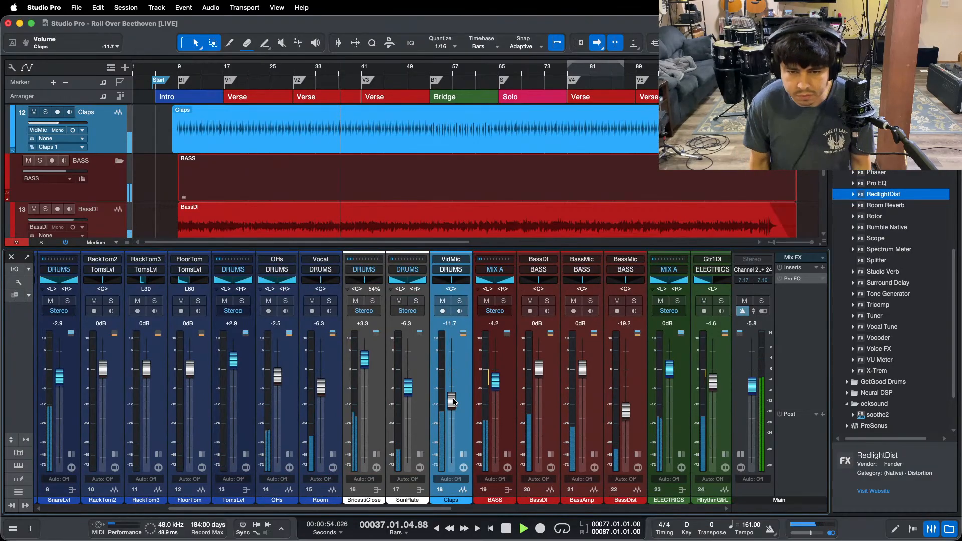
{"action": "scroll", "coordinate": [340, 517], "scroll_direction": "right", "scroll_amount": 9}
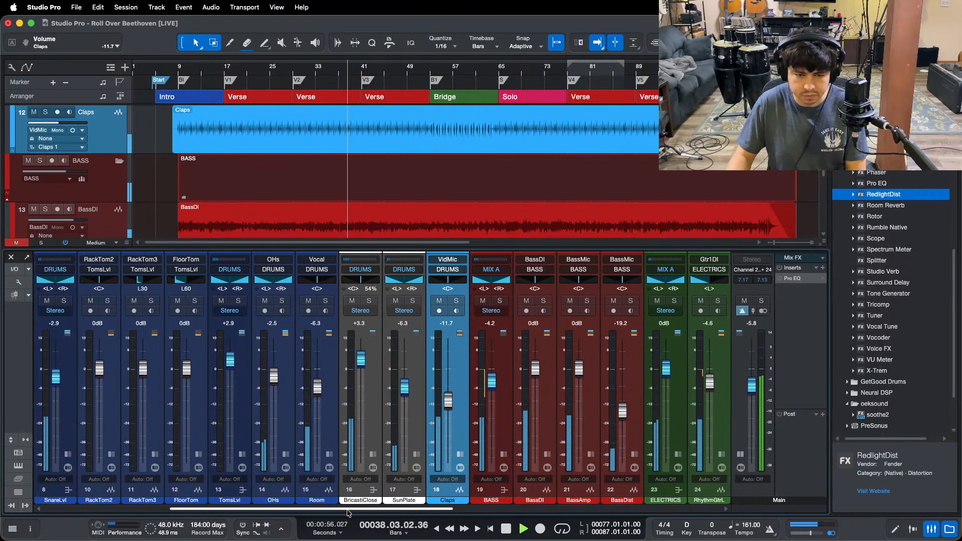
{"action": "left_click", "coordinate": [320, 300]}
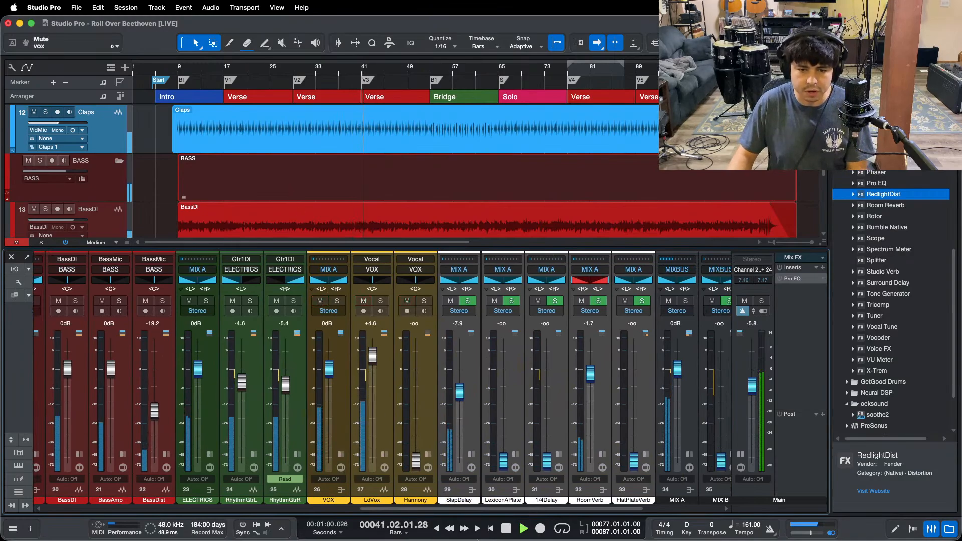
{"action": "scroll", "coordinate": [488, 512], "scroll_direction": "left", "scroll_amount": 8}
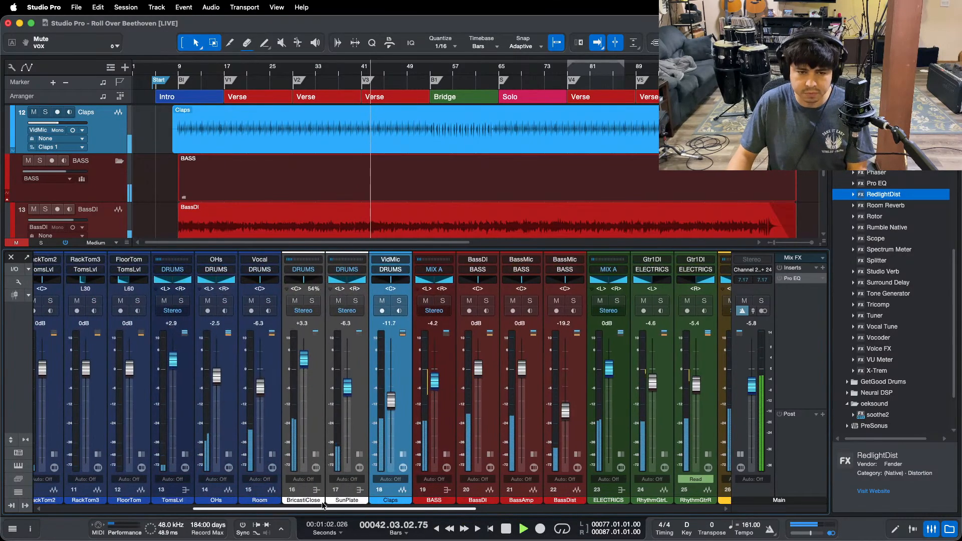
{"action": "left_click_drag", "start_coordinate": [394, 400], "coordinate": [394, 400]}
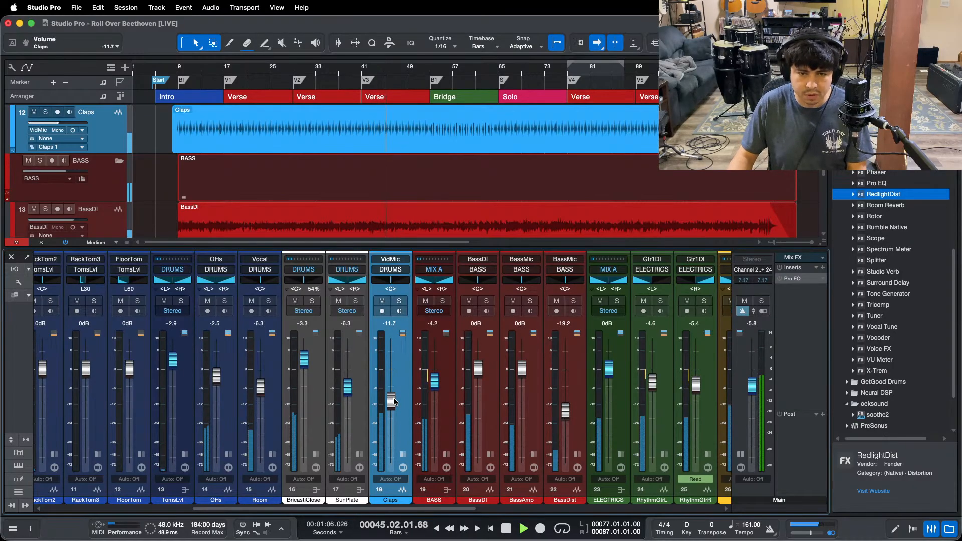
Step: Switch briefly to OBS to check it and return to Studio Pro
{"action": "mouse_move", "coordinate": [491, 539]}
{"action": "left_click", "coordinate": [525, 526]}
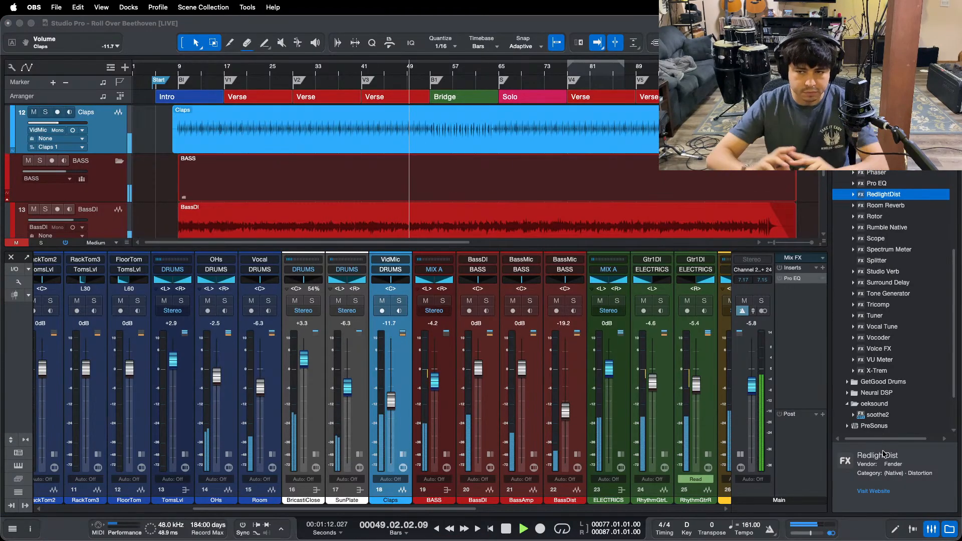
{"action": "left_click", "coordinate": [381, 370]}
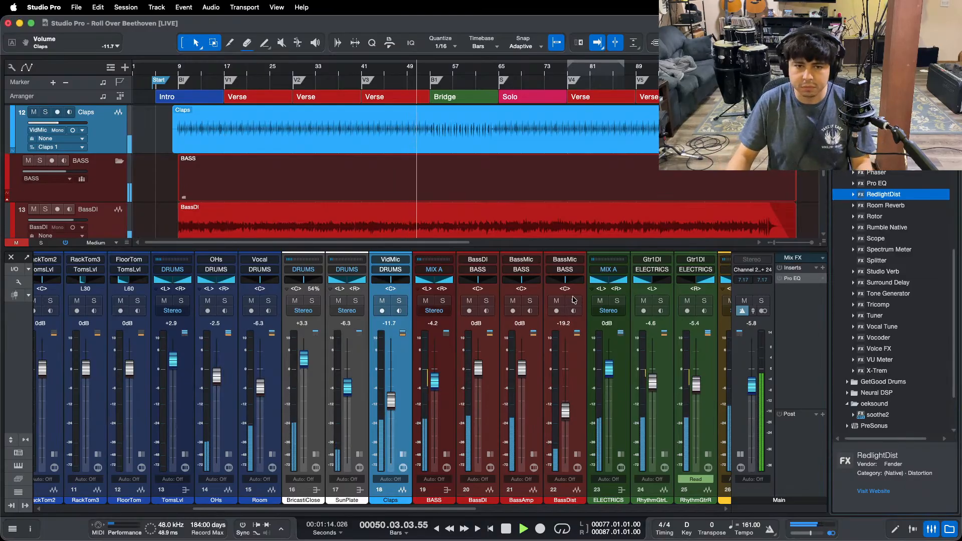
Step: Raise the LexiconAPlate reverb channel's fader to -24.2 dB
{"action": "left_click_drag", "start_coordinate": [389, 510], "coordinate": [566, 512]}
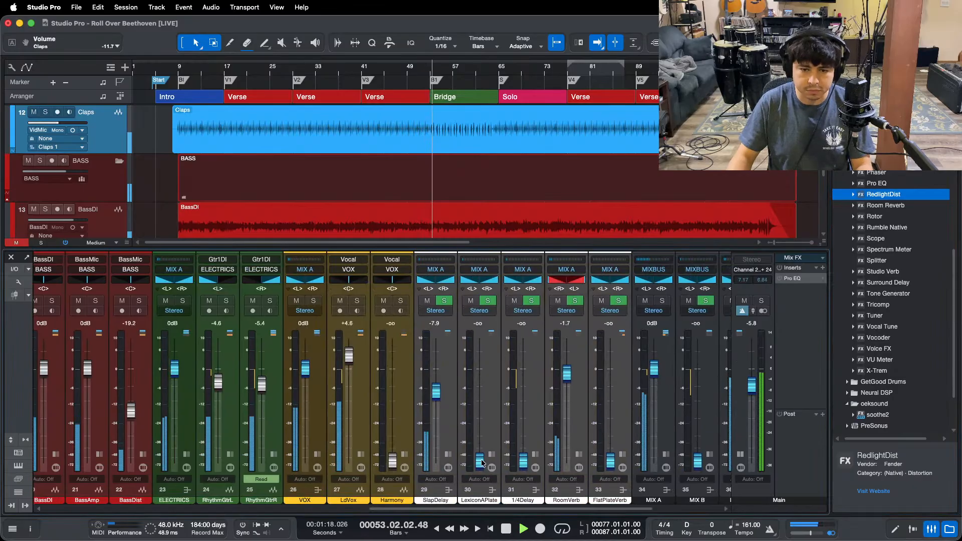
{"action": "left_click_drag", "start_coordinate": [480, 460], "coordinate": [480, 421]}
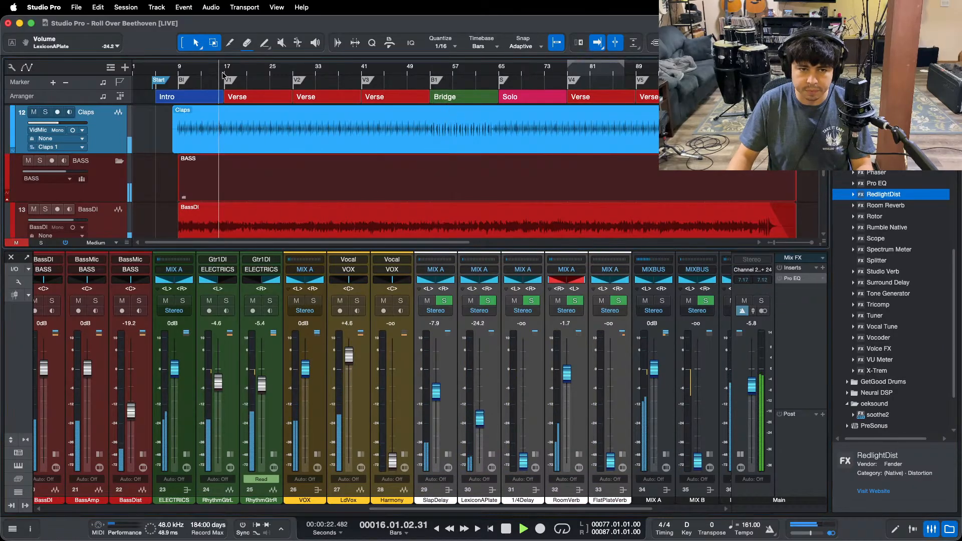
Step: Raise the LexiconAPlate reverb channel's fader gradually to -10.8 dB while the first verses play
{"action": "left_click_drag", "start_coordinate": [480, 420], "coordinate": [480, 417]}
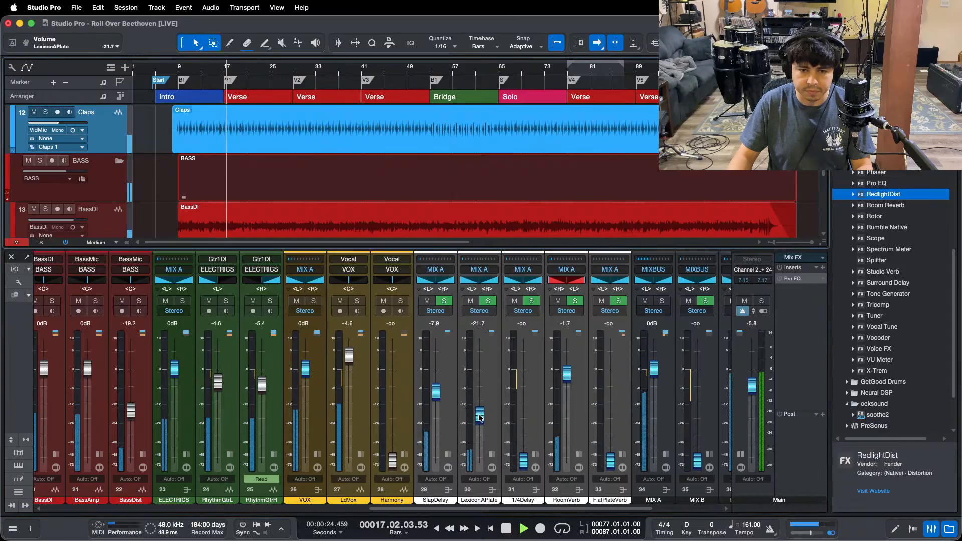
{"action": "scroll", "coordinate": [480, 418], "scroll_direction": "up", "scroll_amount": 5}
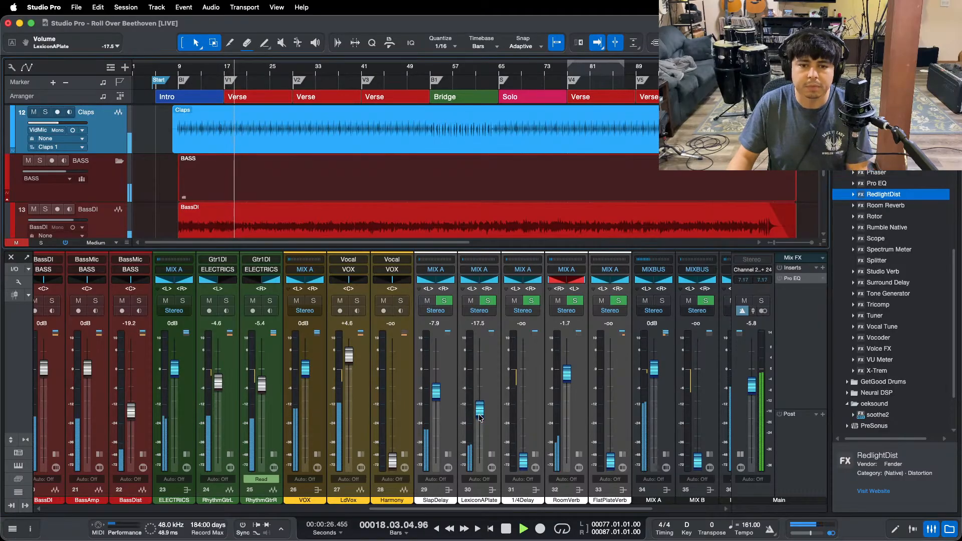
{"action": "scroll", "coordinate": [479, 418], "scroll_direction": "up", "scroll_amount": 3}
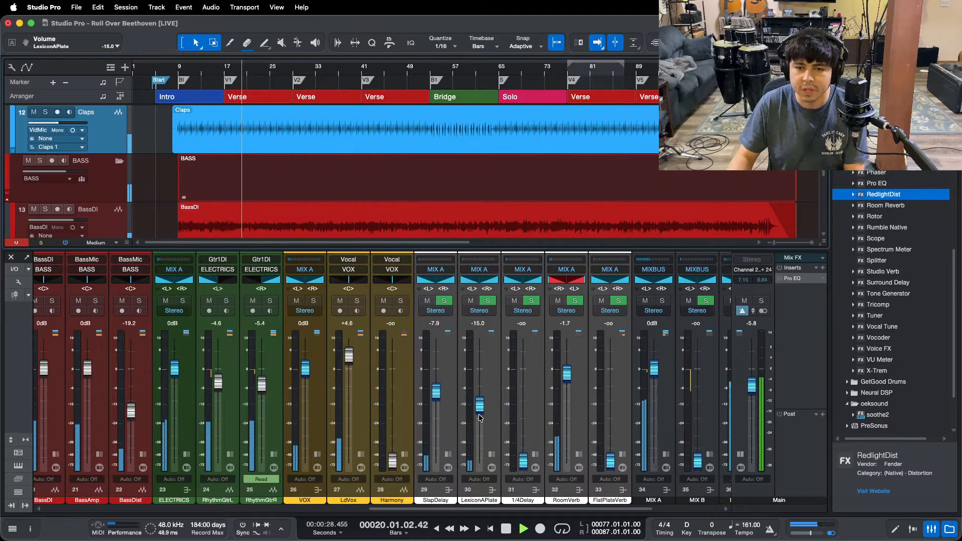
{"action": "scroll", "coordinate": [479, 417], "scroll_direction": "up", "scroll_amount": 1}
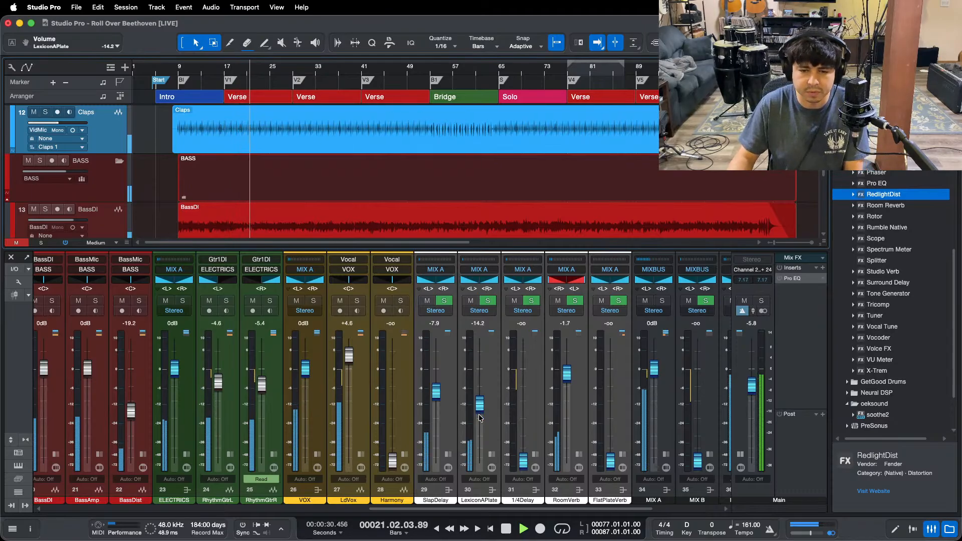
{"action": "scroll", "coordinate": [479, 418], "scroll_direction": "up", "scroll_amount": 1}
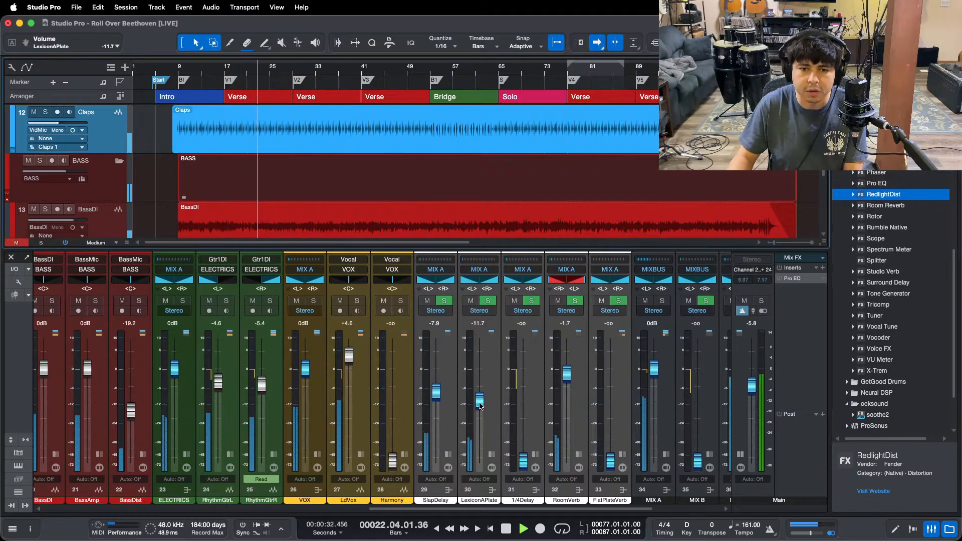
{"action": "scroll", "coordinate": [480, 397], "scroll_direction": "up", "scroll_amount": 1}
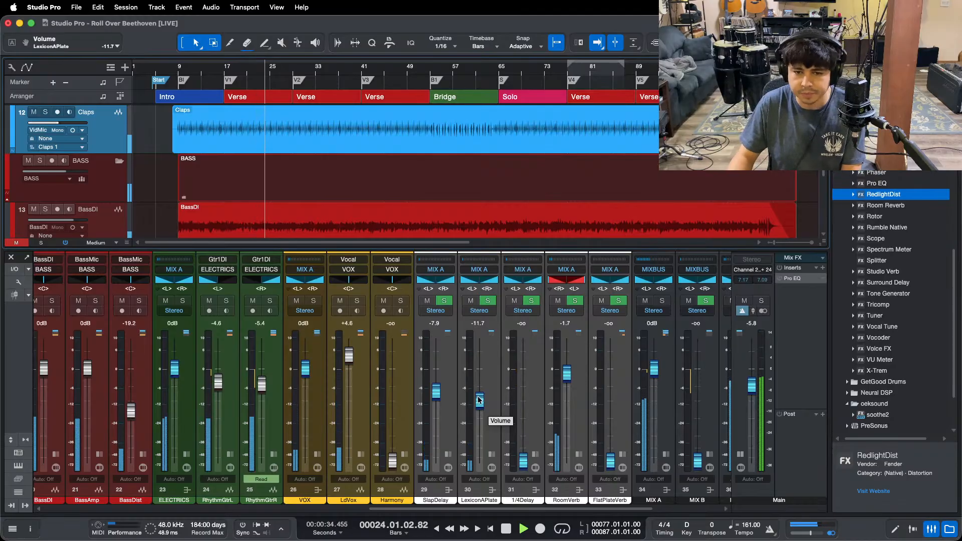
{"action": "scroll", "coordinate": [480, 399], "scroll_direction": "up", "scroll_amount": 1}
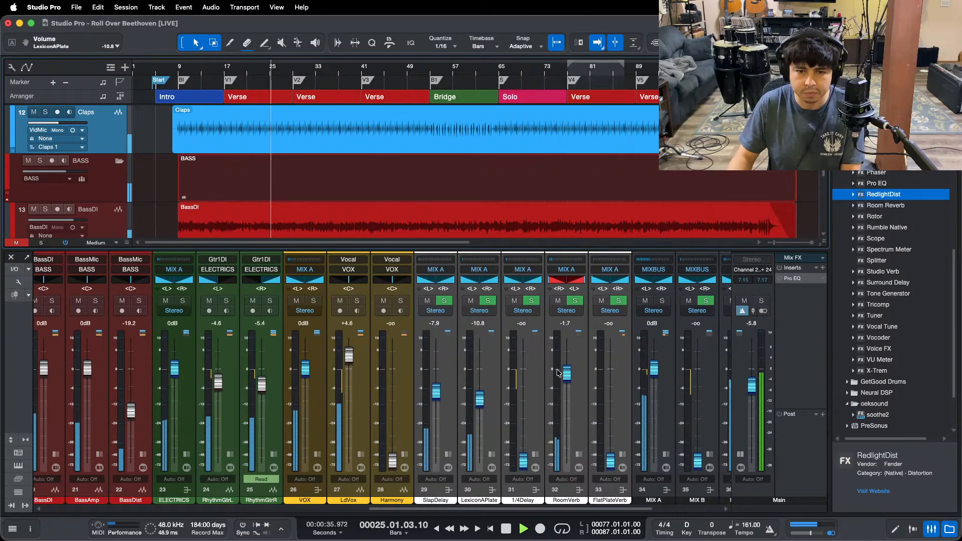
Step: Deactivate the Pro EQ insert on the Main output channel
{"action": "right_click", "coordinate": [803, 279]}
{"action": "left_click", "coordinate": [797, 362]}
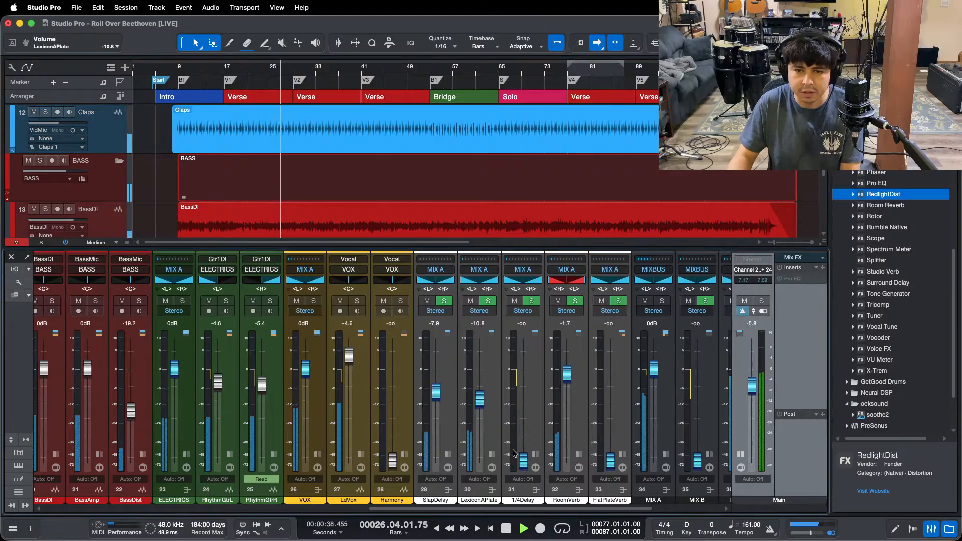
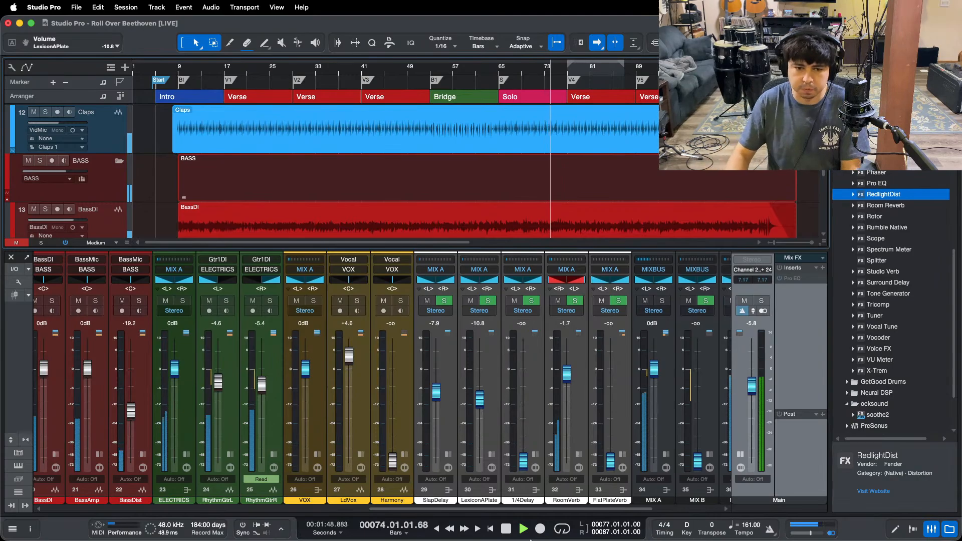
Step: Switch briefly to OBS to check it and return to Studio Pro
{"action": "mouse_move", "coordinate": [554, 538]}
{"action": "left_click", "coordinate": [525, 518]}
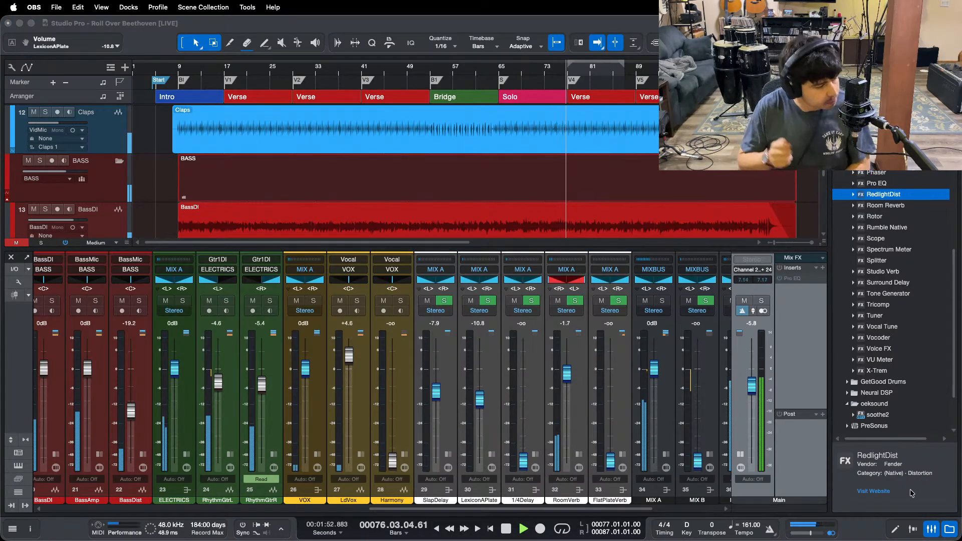
{"action": "left_click", "coordinate": [910, 489]}
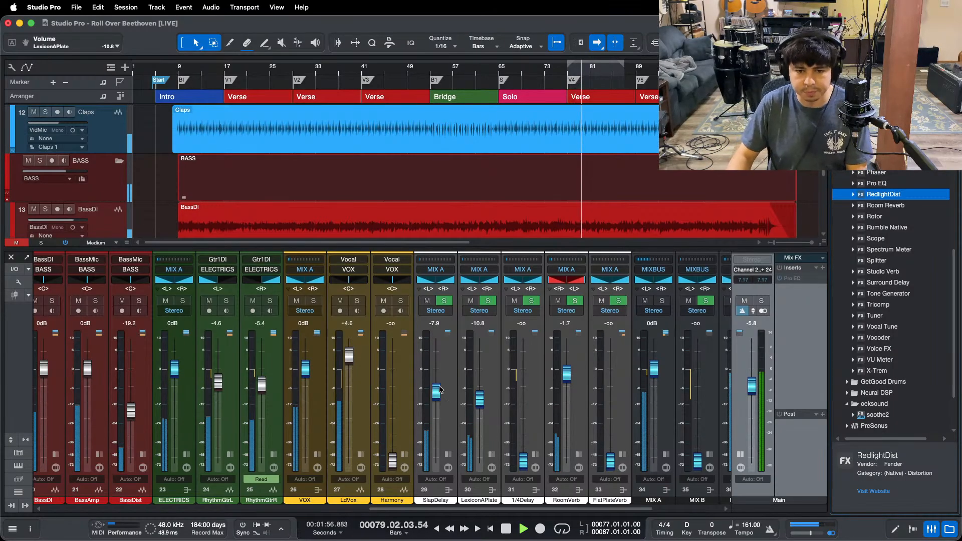
Step: Expand the LdVox and Harmony channels and copy LdVox's whole insert chain onto Harmony
{"action": "left_click_drag", "start_coordinate": [436, 392], "coordinate": [441, 391]}
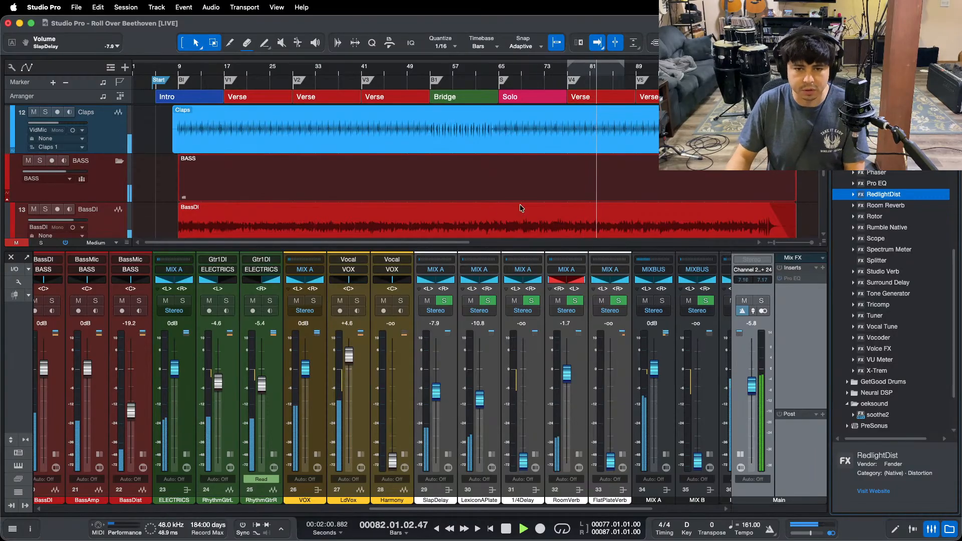
{"action": "double_click", "coordinate": [395, 464]}
{"action": "double_click", "coordinate": [363, 453]}
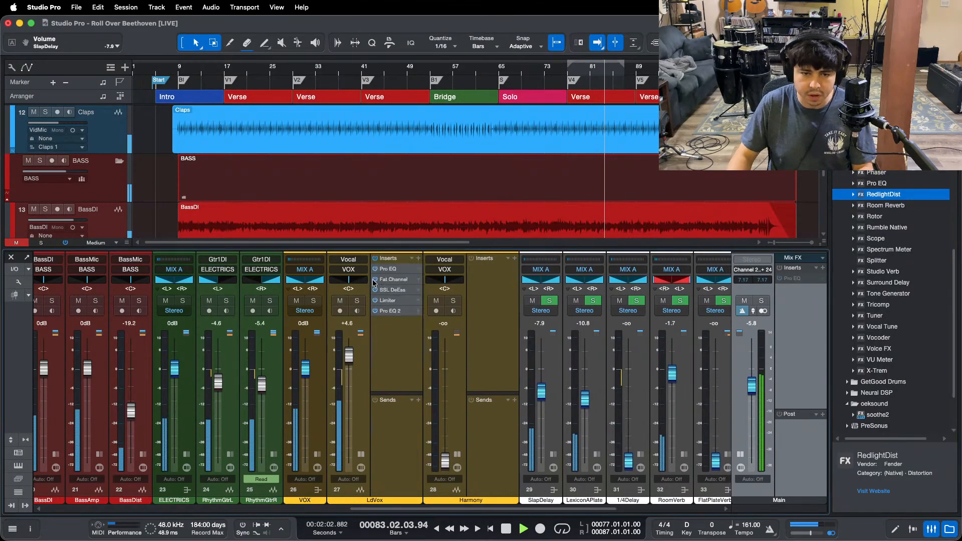
{"action": "left_click_drag", "start_coordinate": [394, 265], "coordinate": [482, 283]}
Step: Mute LdVox and save the session, placing the playback position just before the Harmony clip at the Outro
{"action": "scroll", "coordinate": [694, 185], "scroll_direction": "down", "scroll_amount": 3}
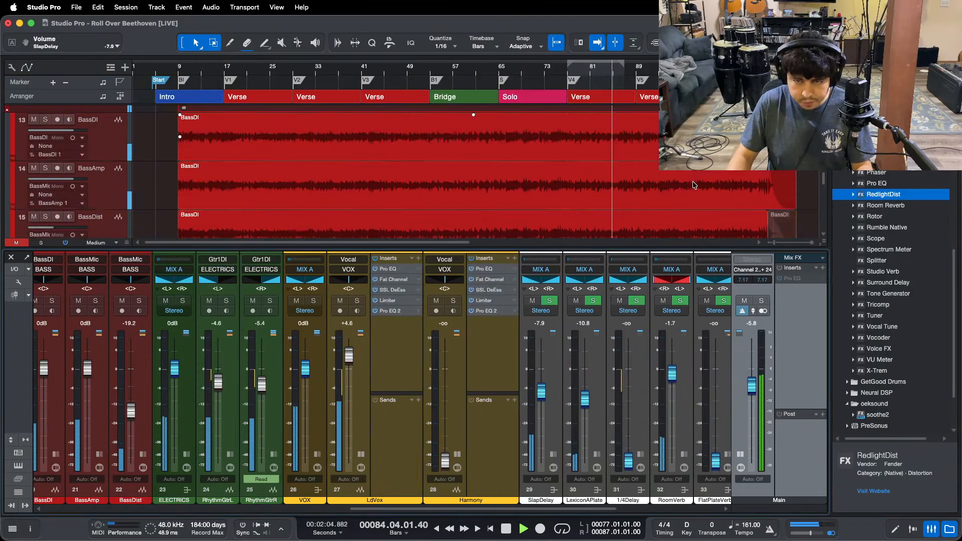
{"action": "scroll", "coordinate": [694, 185], "scroll_direction": "down", "scroll_amount": 3}
{"action": "scroll", "coordinate": [485, 95], "scroll_direction": "right", "scroll_amount": 5}
{"action": "scroll", "coordinate": [484, 95], "scroll_direction": "up", "scroll_amount": 5}
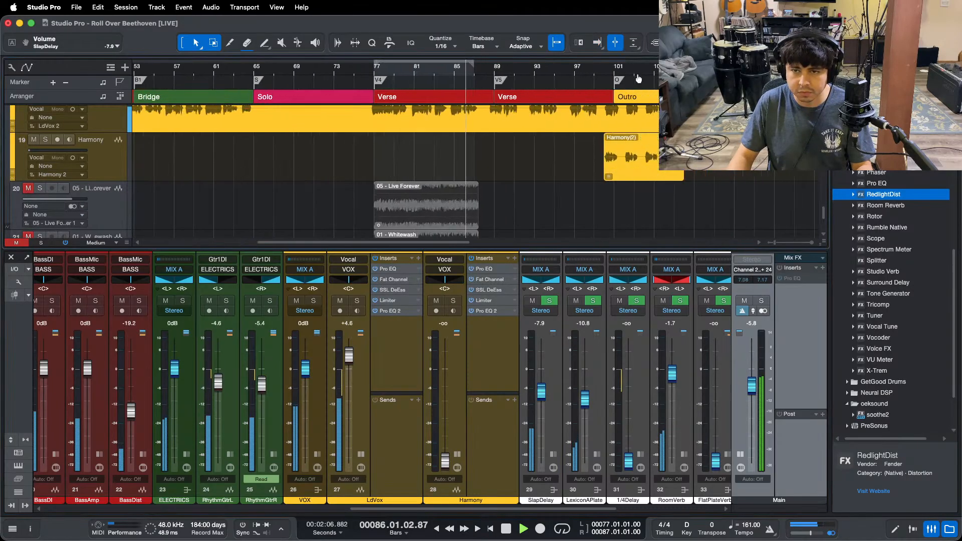
{"action": "left_click", "coordinate": [340, 301]}
{"action": "key", "text": "space"}
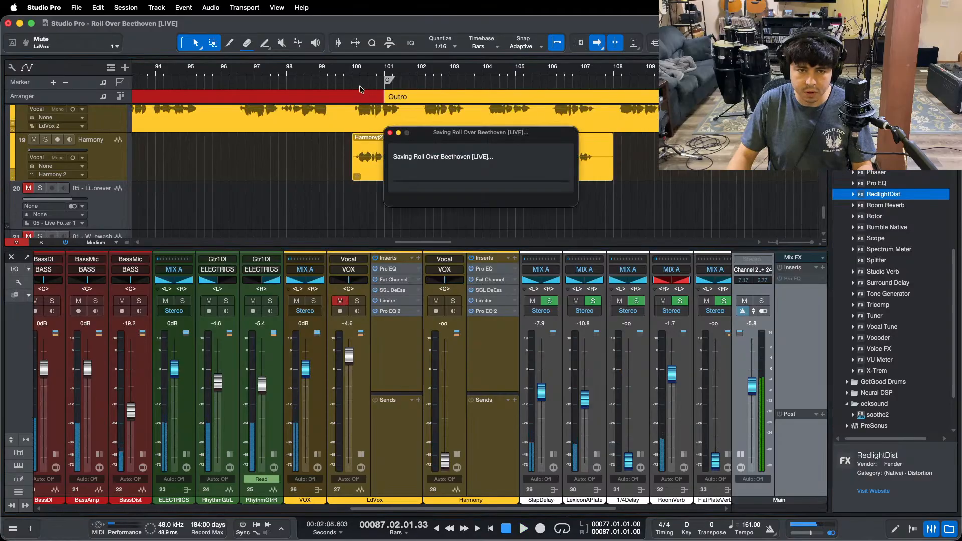
Step: Set Harmony's Fat Channel FET compressor to -15.68 dB input and -25.76 dB output, and check its Pro EQ 2
{"action": "left_click", "coordinate": [485, 279]}
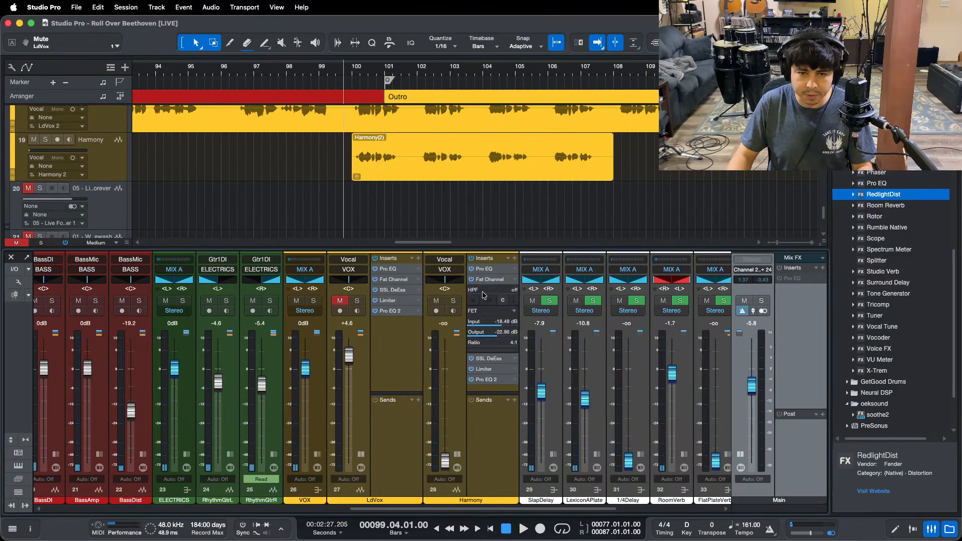
{"action": "left_click", "coordinate": [486, 279]}
{"action": "double_click", "coordinate": [485, 279]}
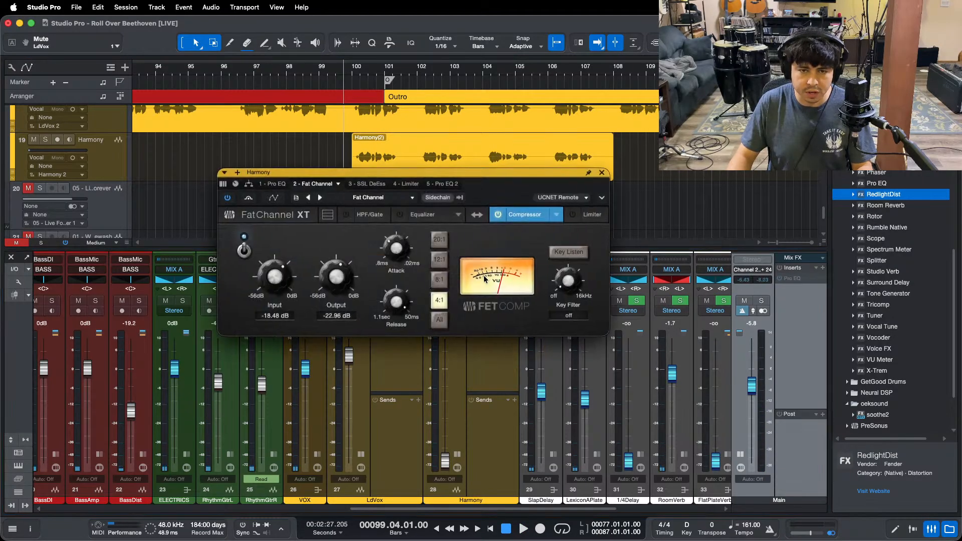
{"action": "key", "text": "space"}
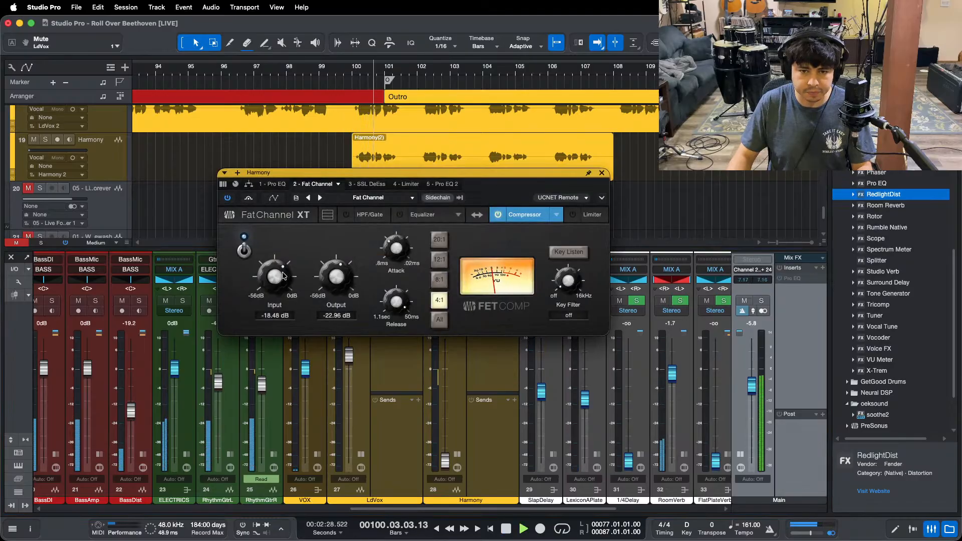
{"action": "scroll", "coordinate": [283, 275], "scroll_direction": "up", "scroll_amount": 2}
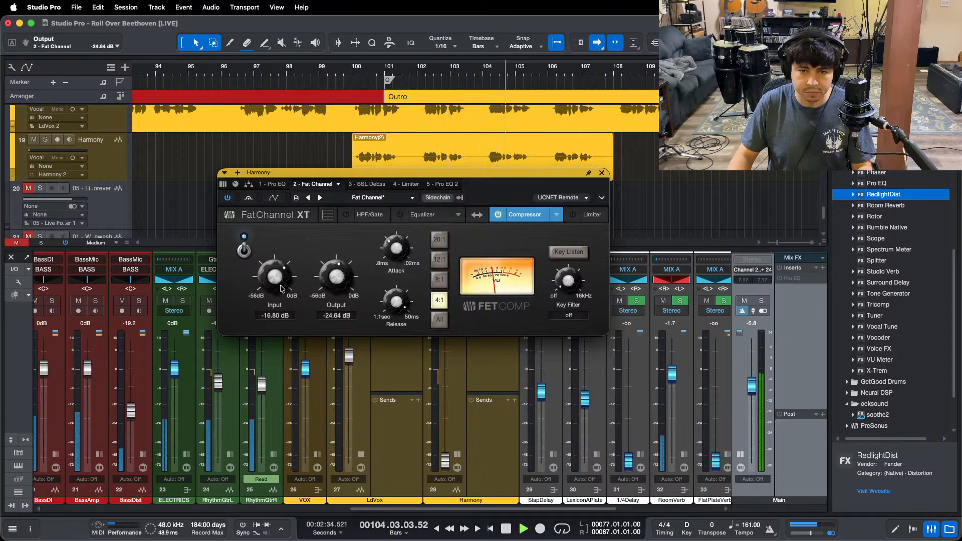
{"action": "left_click", "coordinate": [479, 69]}
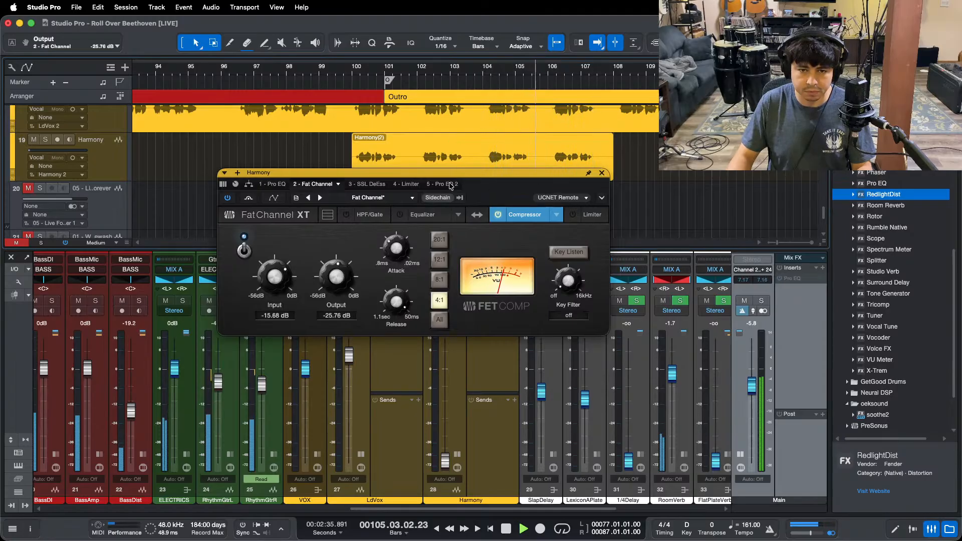
{"action": "left_click", "coordinate": [451, 185]}
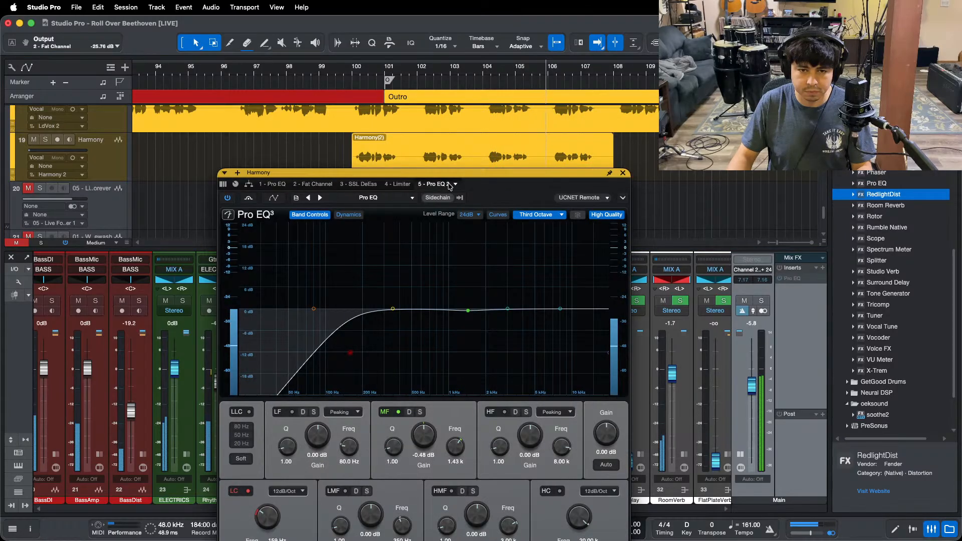
{"action": "left_click", "coordinate": [622, 174]}
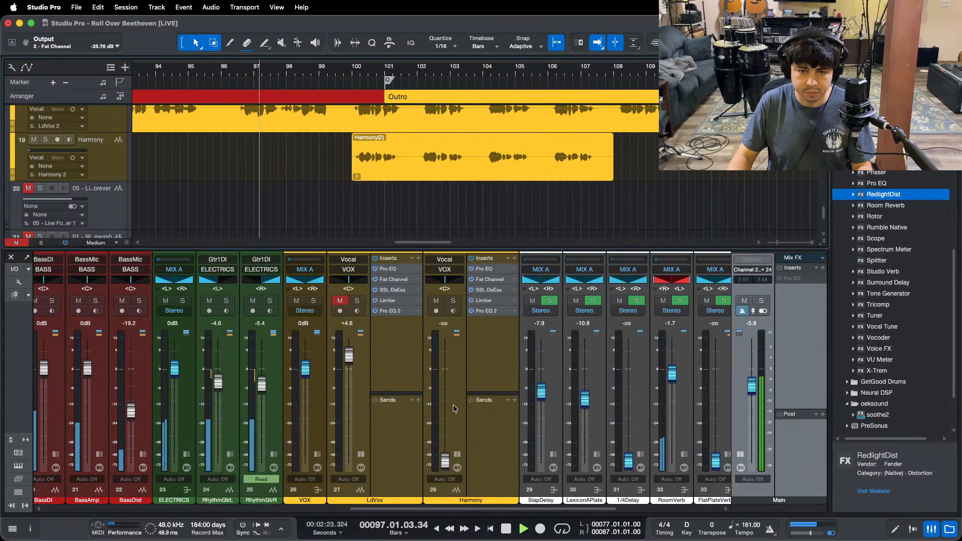
Step: Unmute LdVox and bring the Harmony fader up to -3.8 dB against it during the Outro
{"action": "left_click_drag", "start_coordinate": [444, 460], "coordinate": [445, 402]}
{"action": "left_click", "coordinate": [339, 300]}
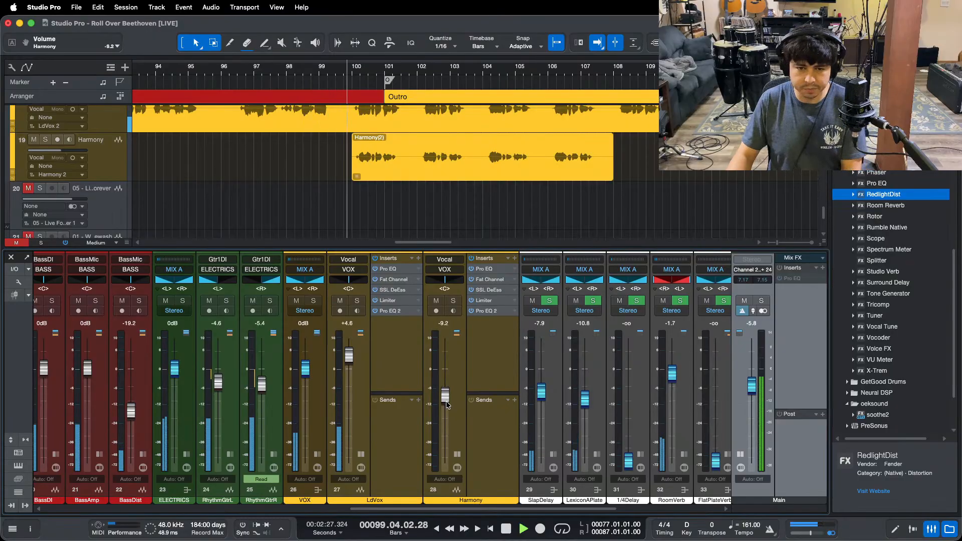
{"action": "left_click_drag", "start_coordinate": [446, 415], "coordinate": [447, 404]}
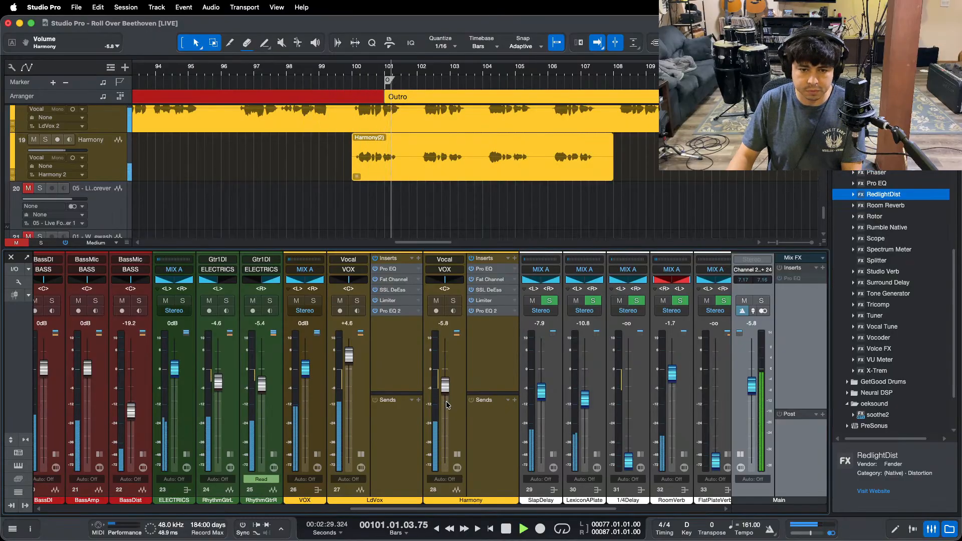
{"action": "scroll", "coordinate": [447, 405], "scroll_direction": "up", "scroll_amount": 4}
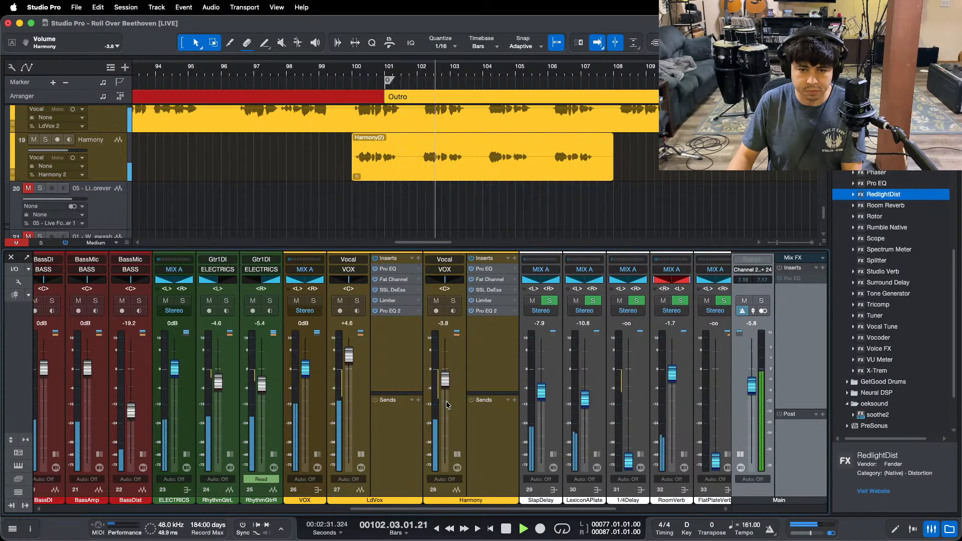
Step: Collapse the expanded LdVox and Harmony channels and raise the Harmony fader to -0.8 dB
{"action": "left_click", "coordinate": [362, 454]}
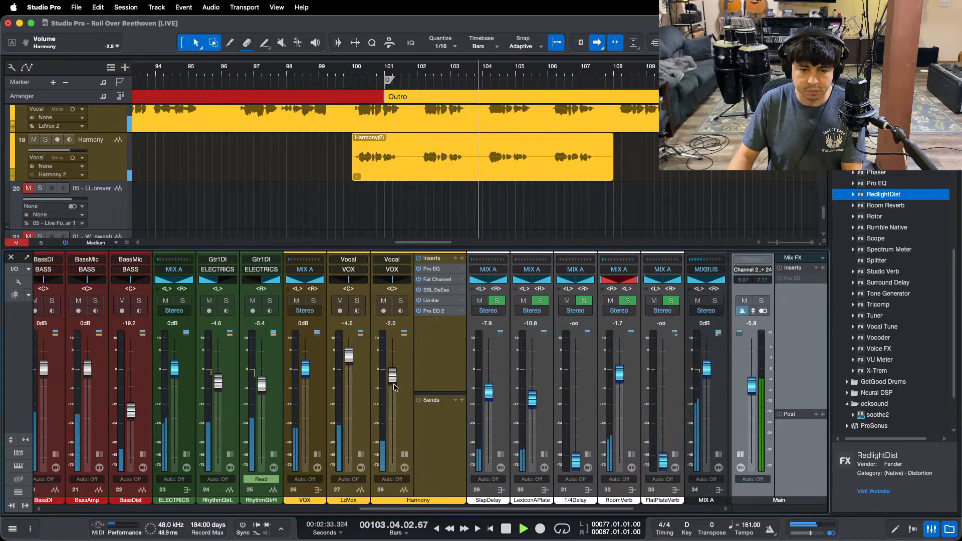
{"action": "scroll", "coordinate": [393, 374], "scroll_direction": "up", "scroll_amount": 1}
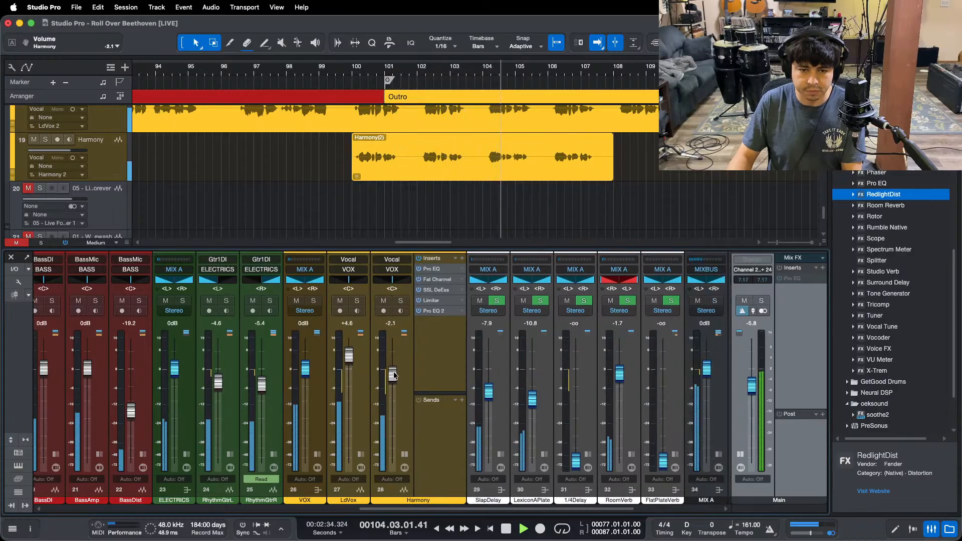
{"action": "left_click", "coordinate": [403, 455]}
{"action": "scroll", "coordinate": [393, 374], "scroll_direction": "up", "scroll_amount": 3}
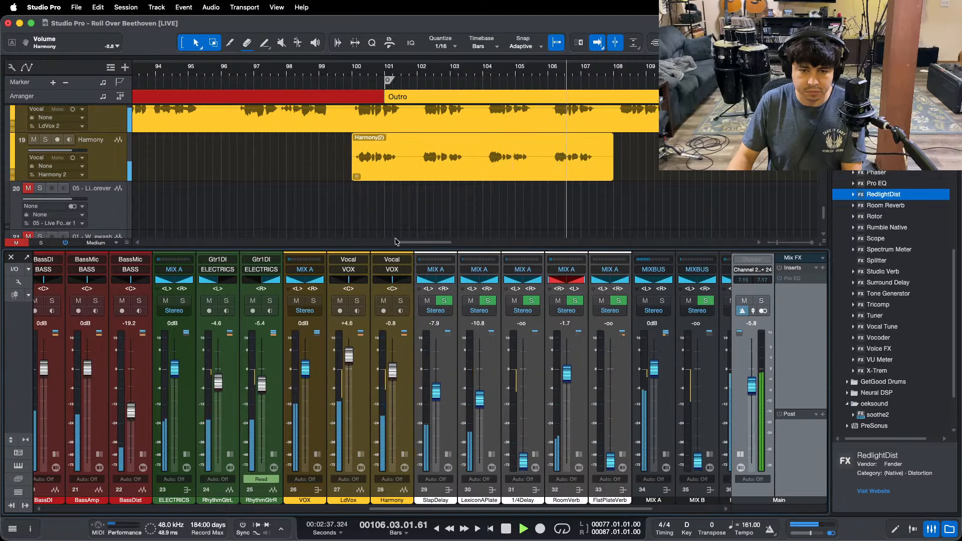
Step: Replaying into the Outro, raise Harmony to +1.2 dB and LexiconAPlate to -10.0 dB, and collapse the expanded Main channel
{"action": "left_click", "coordinate": [245, 76]}
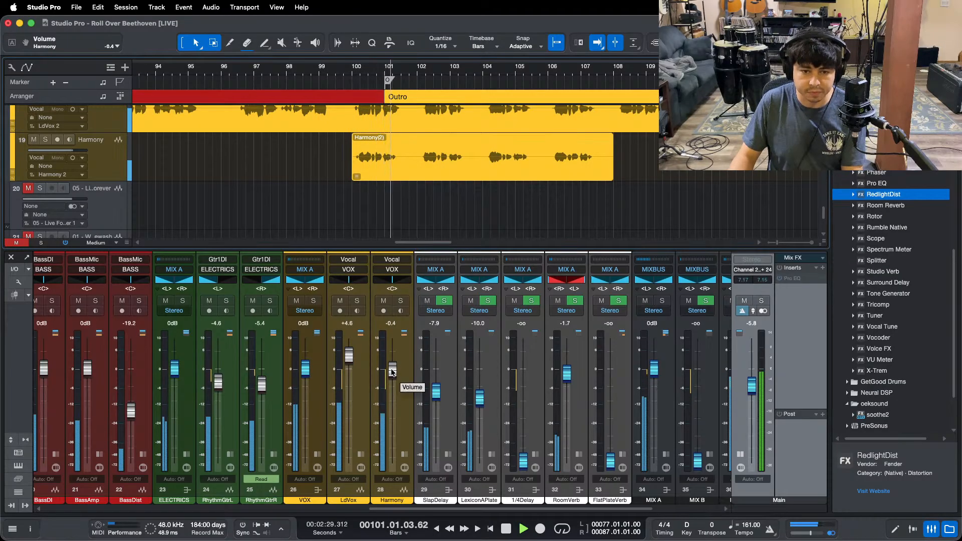
{"action": "left_click", "coordinate": [392, 369], "text": "alt"}
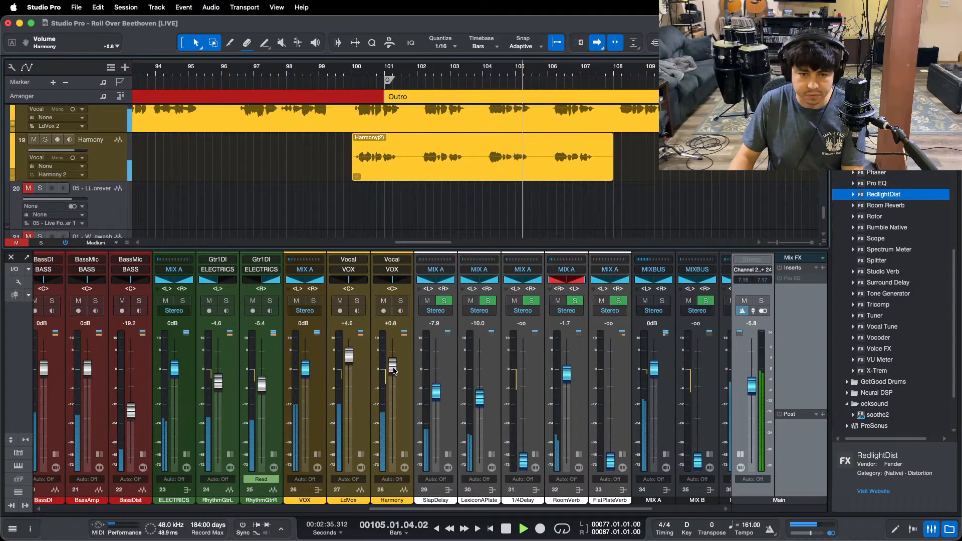
{"action": "left_click", "coordinate": [341, 81]}
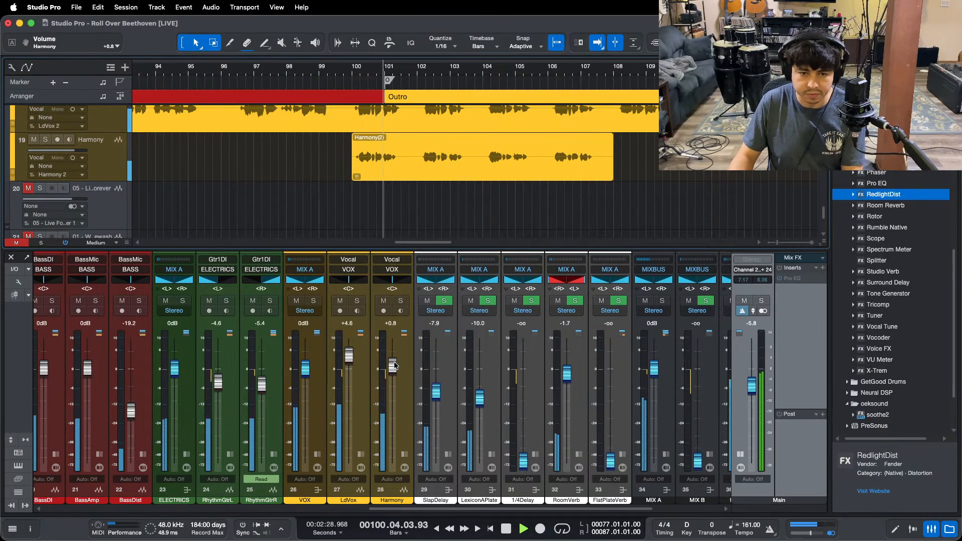
{"action": "left_click", "coordinate": [739, 462]}
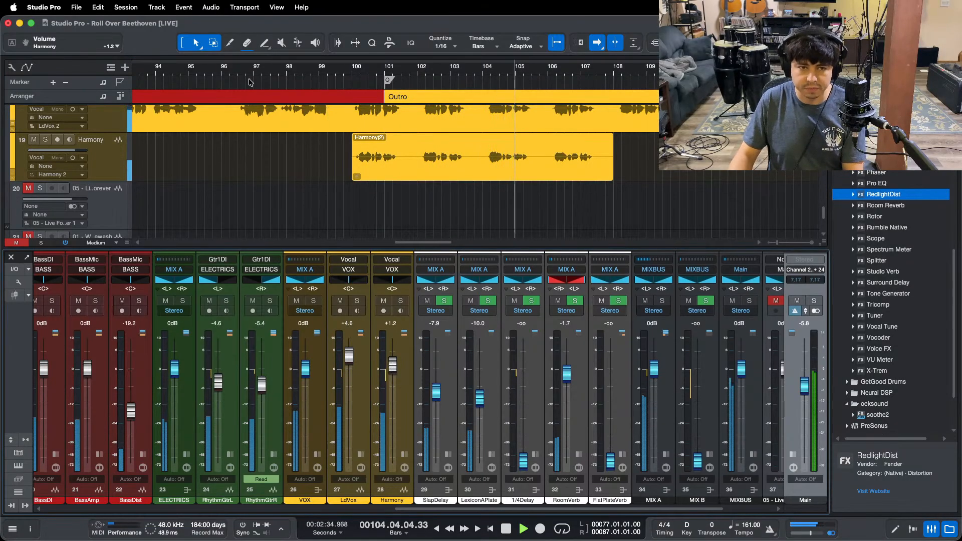
{"action": "left_click", "coordinate": [228, 71]}
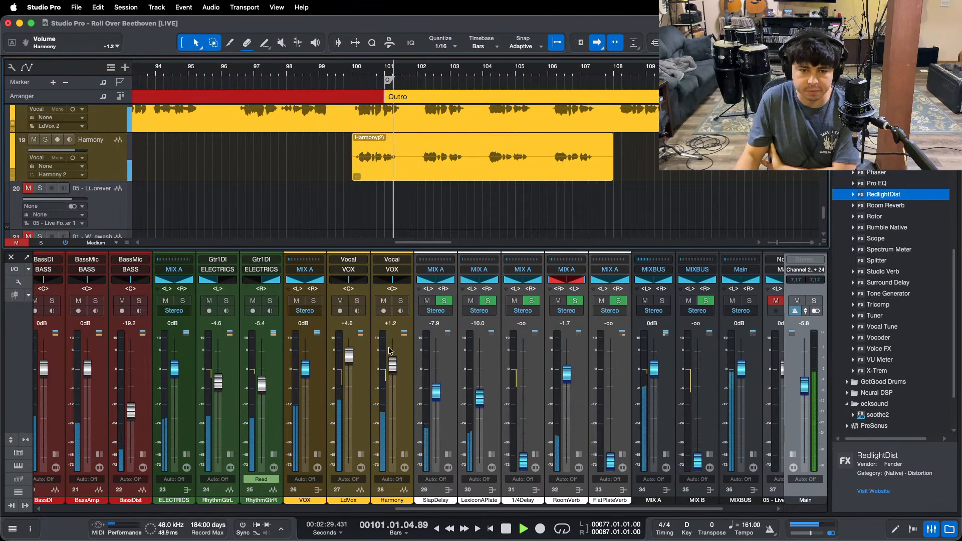
{"action": "scroll", "coordinate": [392, 365], "scroll_direction": "up", "scroll_amount": 1}
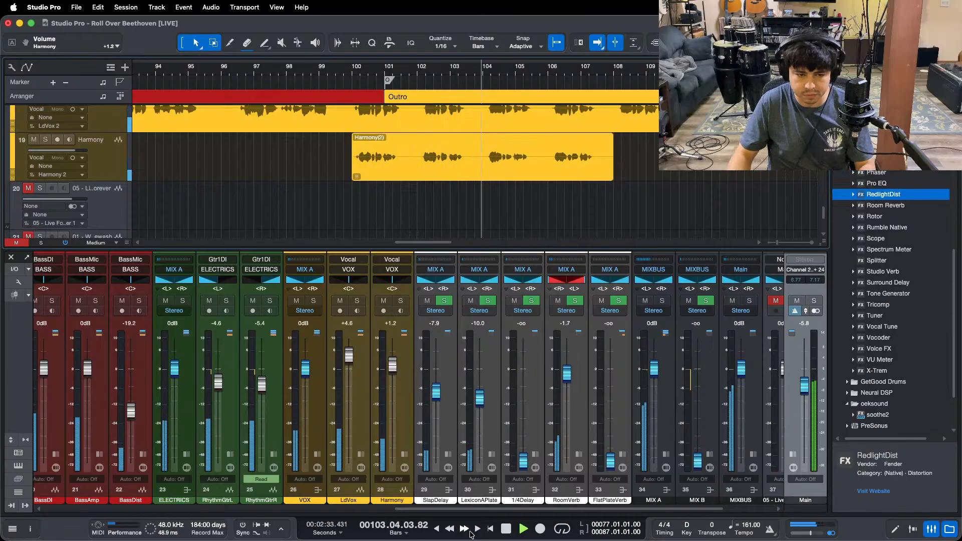
Step: Play through to the song's end while looking over the drum, bass, guitar and vocal tracks in the full arrangement
{"action": "left_click_drag", "start_coordinate": [466, 509], "coordinate": [115, 509]}
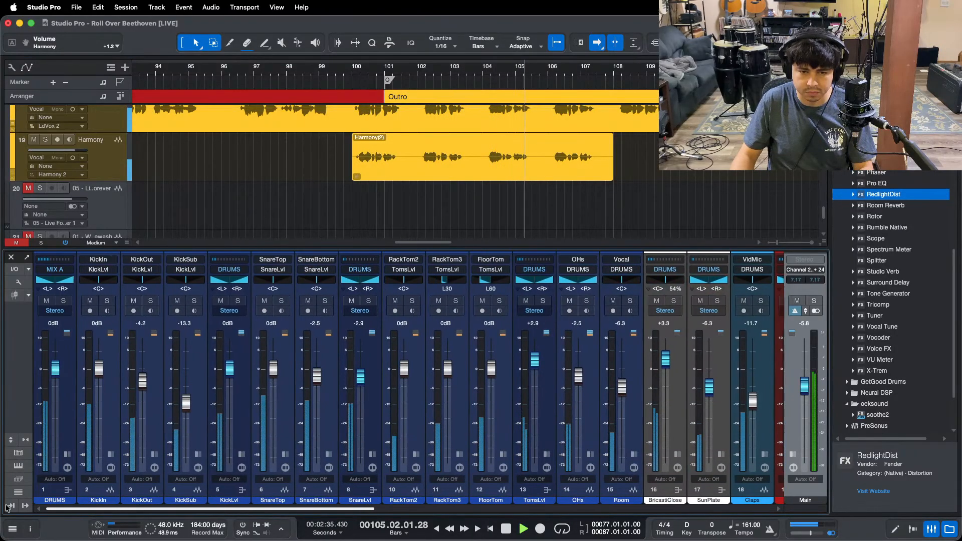
{"action": "key", "text": "F3"}
{"action": "scroll", "coordinate": [649, 360], "scroll_direction": "up", "scroll_amount": 15}
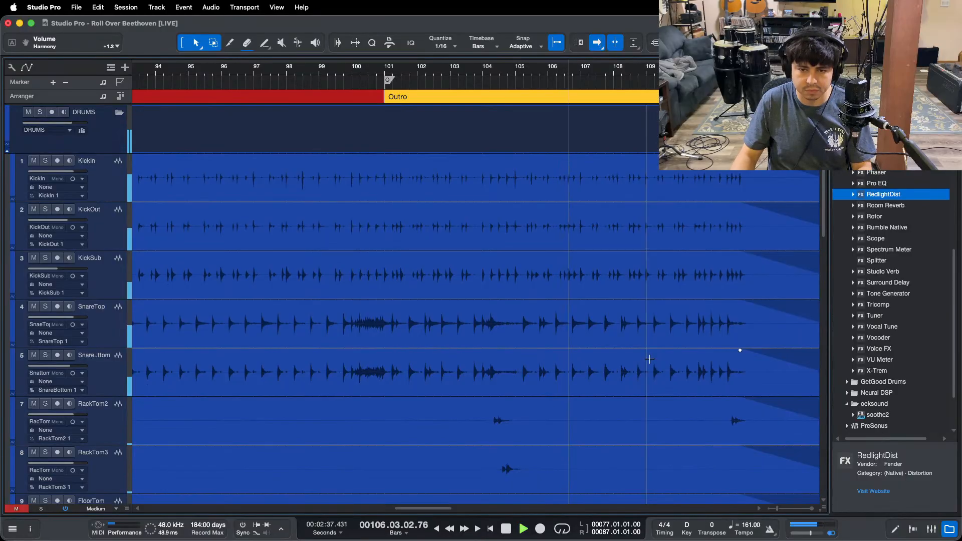
{"action": "scroll", "coordinate": [650, 360], "scroll_direction": "down", "scroll_amount": 8}
{"action": "key", "text": "w"}
{"action": "left_click_drag", "start_coordinate": [600, 63], "coordinate": [599, 33]}
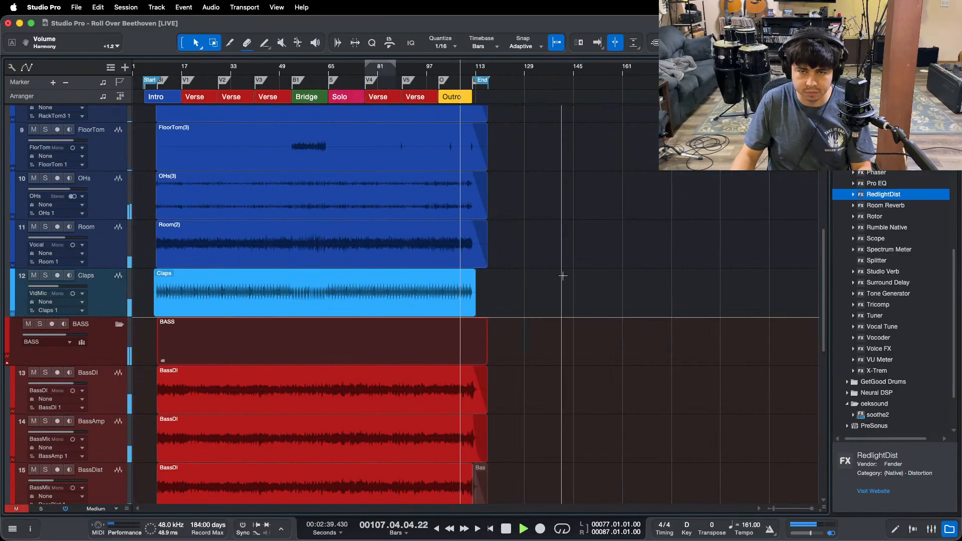
{"action": "scroll", "coordinate": [577, 288], "scroll_direction": "up", "scroll_amount": 5}
{"action": "scroll", "coordinate": [582, 294], "scroll_direction": "down", "scroll_amount": 5}
{"action": "scroll", "coordinate": [582, 298], "scroll_direction": "down", "scroll_amount": 8}
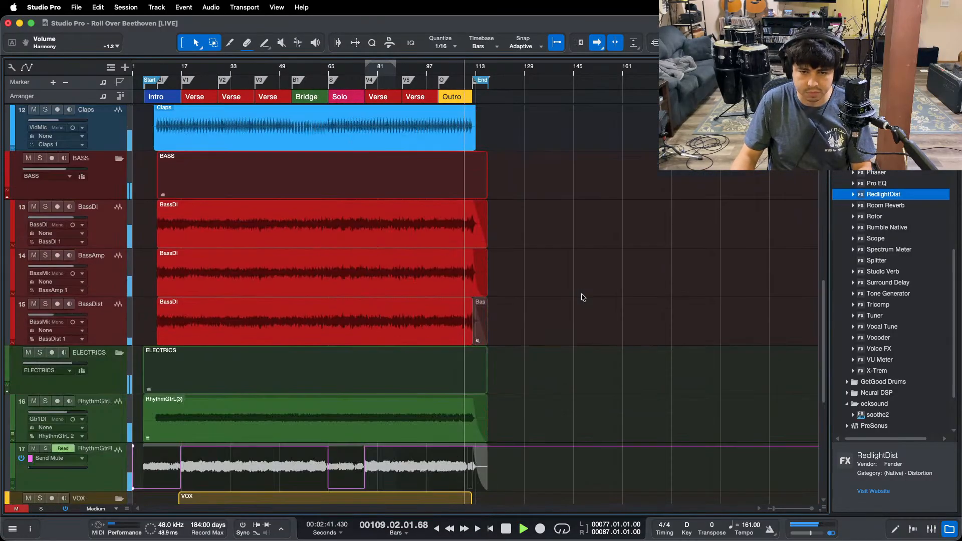
{"action": "scroll", "coordinate": [552, 287], "scroll_direction": "up", "scroll_amount": 1}
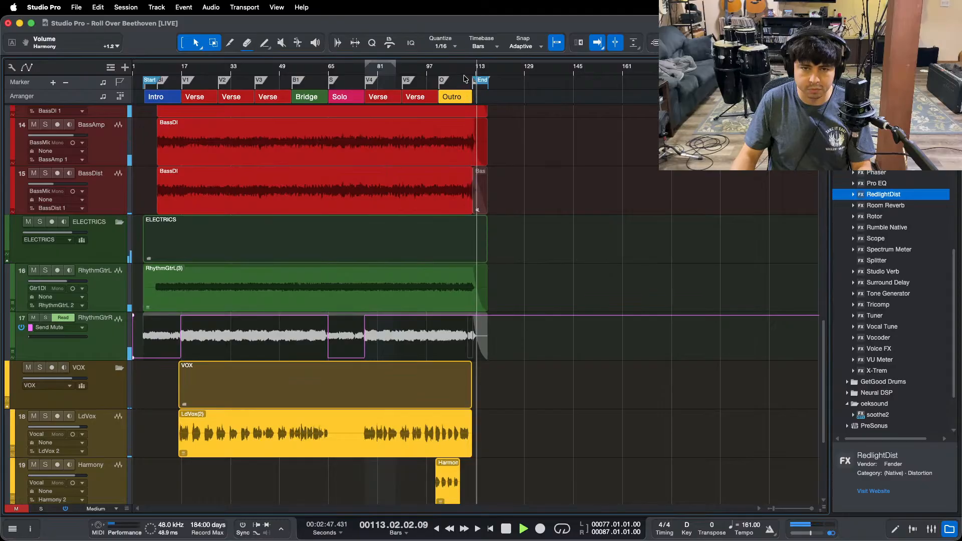
Step: Replay the song's ending and add RhythmGtrR Send Mute automation points midway through bar 110 and at the start of bar 112
{"action": "left_click_drag", "start_coordinate": [463, 81], "coordinate": [388, 120]}
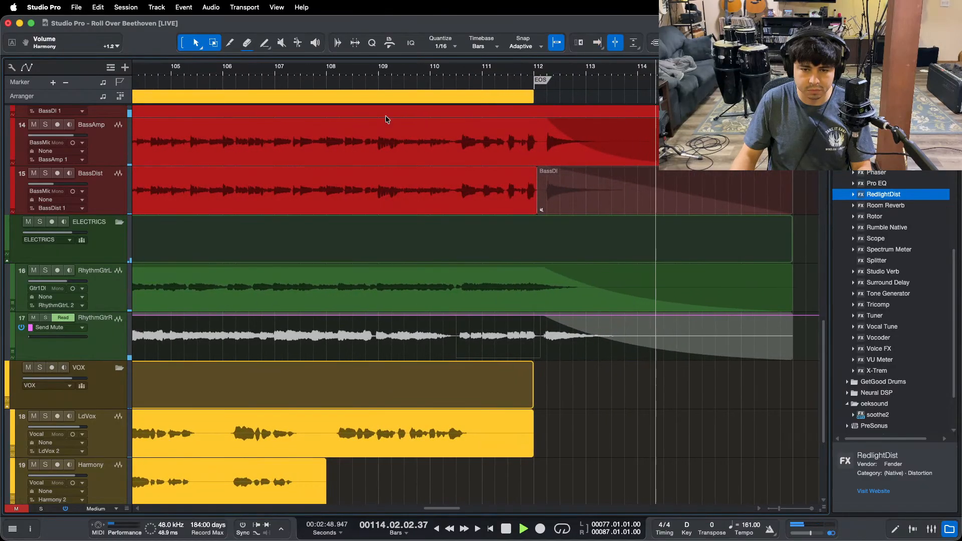
{"action": "left_click", "coordinate": [413, 67]}
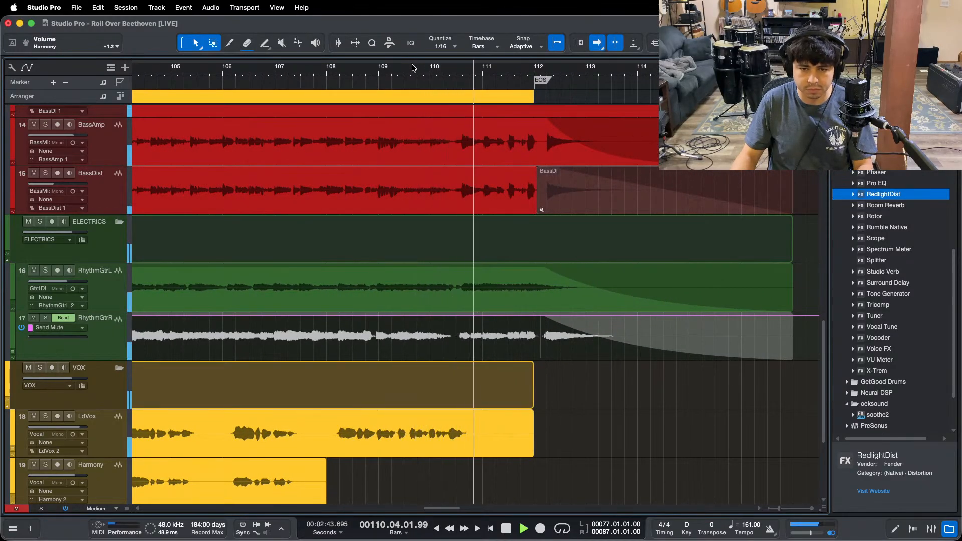
{"action": "left_click", "coordinate": [457, 319]}
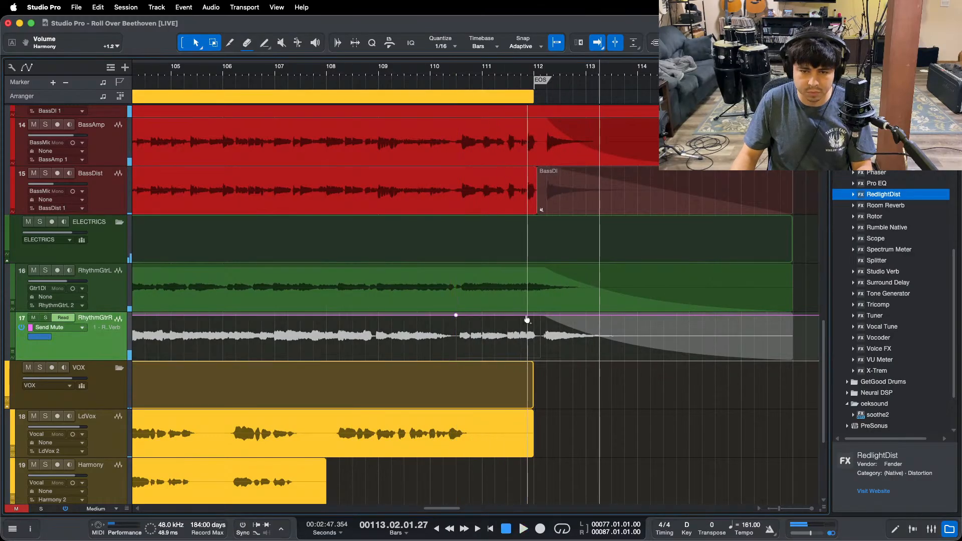
{"action": "left_click", "coordinate": [541, 319]}
{"action": "key", "text": "space"}
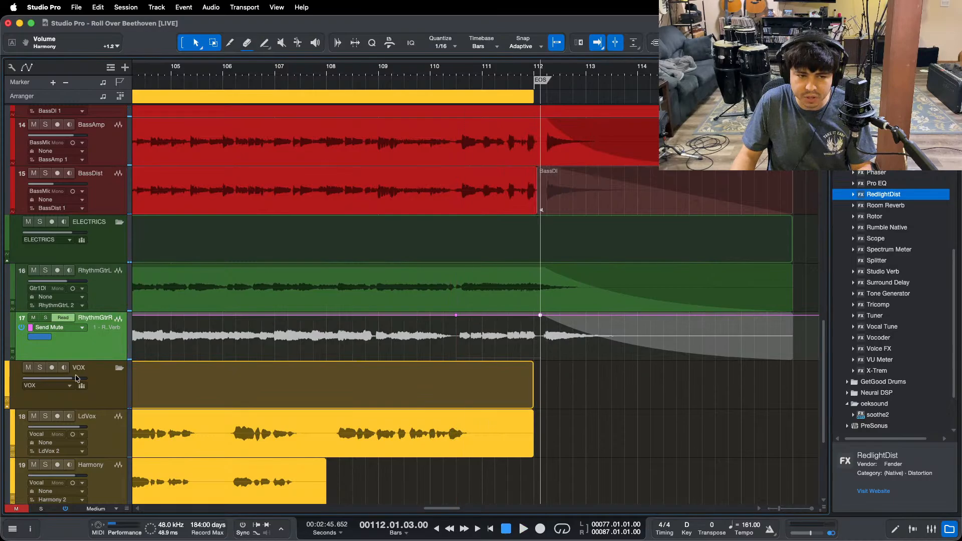
Step: Show RhythmGtrR's Mixtool Bypass automation and switch the bypass off from mid-bar 110 to the start of bar 112
{"action": "left_click", "coordinate": [63, 329]}
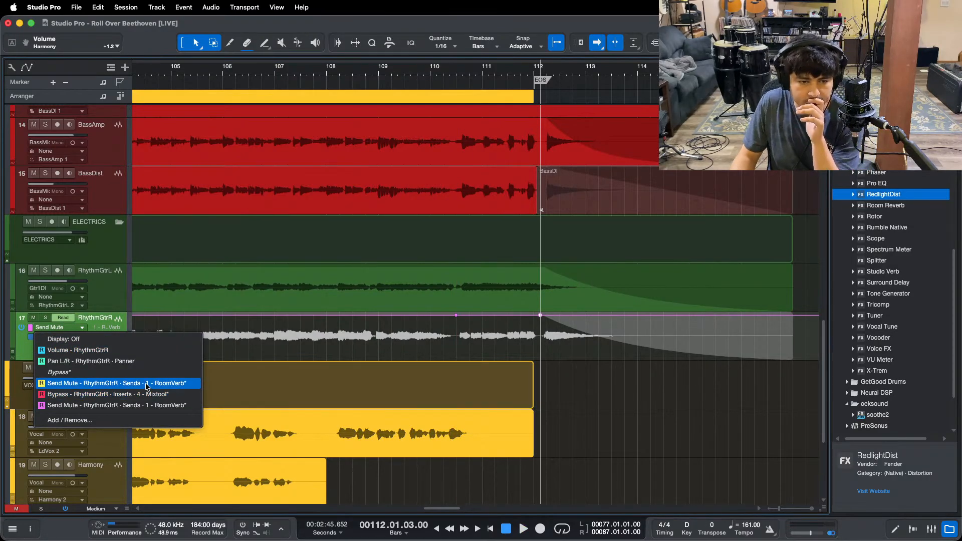
{"action": "left_click", "coordinate": [100, 395]}
{"action": "left_click", "coordinate": [456, 315]}
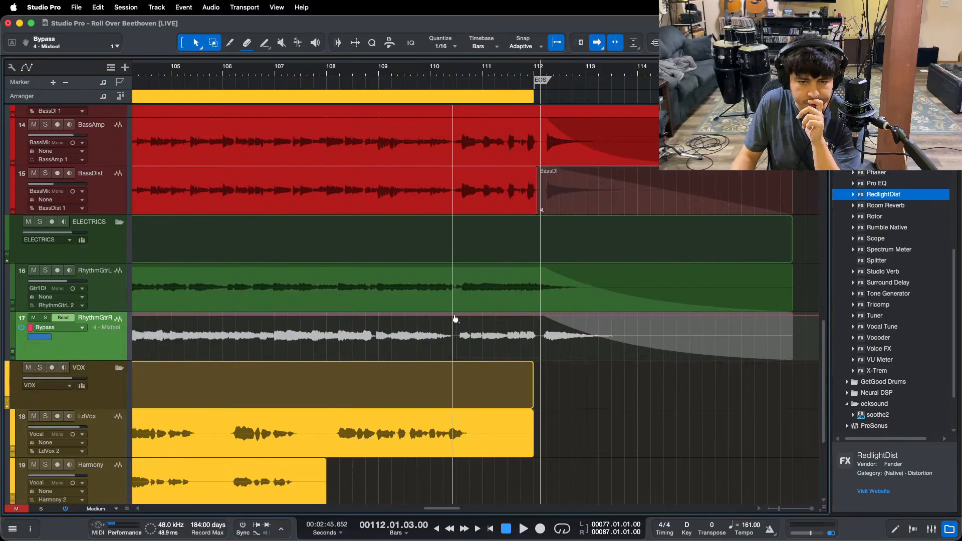
{"action": "left_click", "coordinate": [541, 316]}
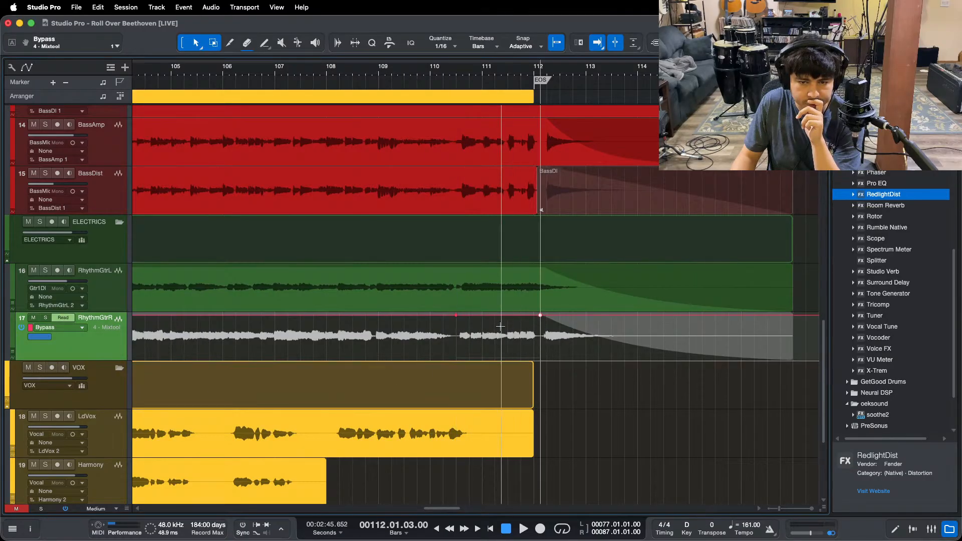
{"action": "left_click", "coordinate": [499, 351]}
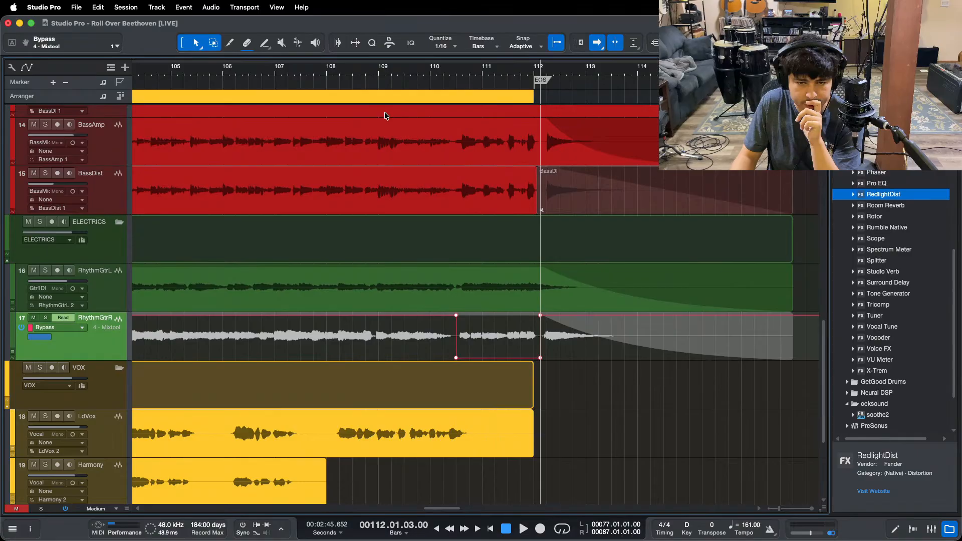
Step: Replay the ending with RhythmGtrR's inserts and sends expanded to check the Mixtool bypass automation
{"action": "left_click", "coordinate": [346, 72]}
{"action": "key", "text": "space"}
{"action": "key", "text": "F3"}
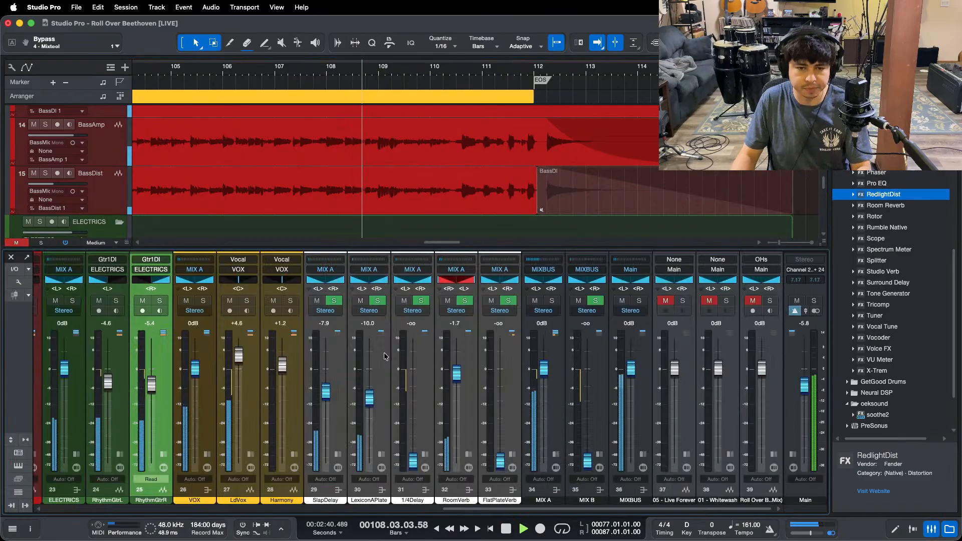
{"action": "left_click", "coordinate": [165, 455]}
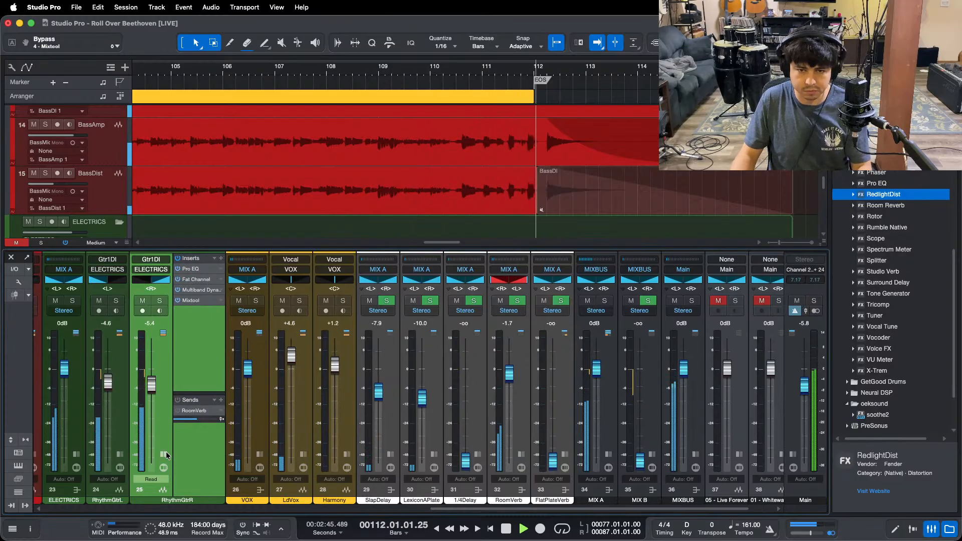
{"action": "key", "text": "F3"}
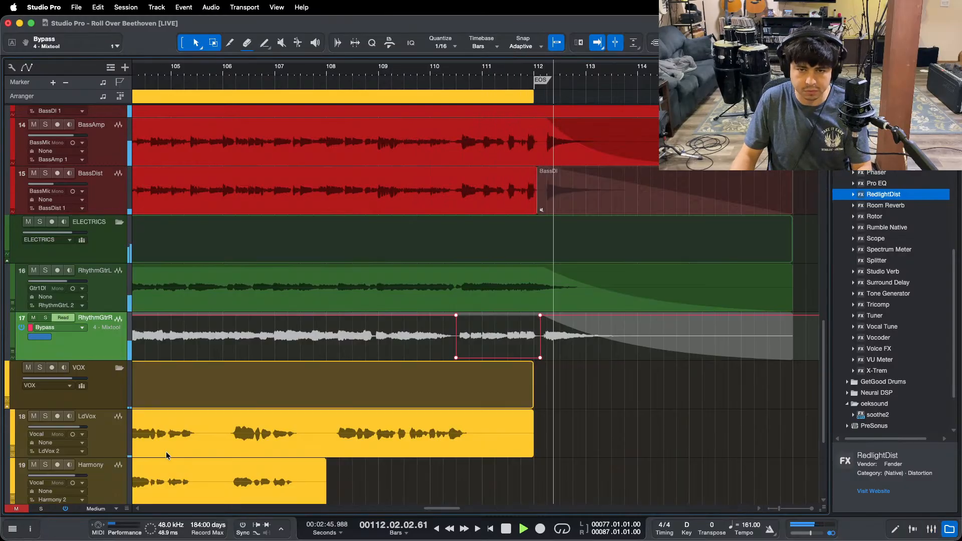
Step: Replay the last bars with the whole song in view, look over the tracks from vocals to drums, and stop playback
{"action": "left_click", "coordinate": [401, 74]}
{"action": "key", "text": "z"}
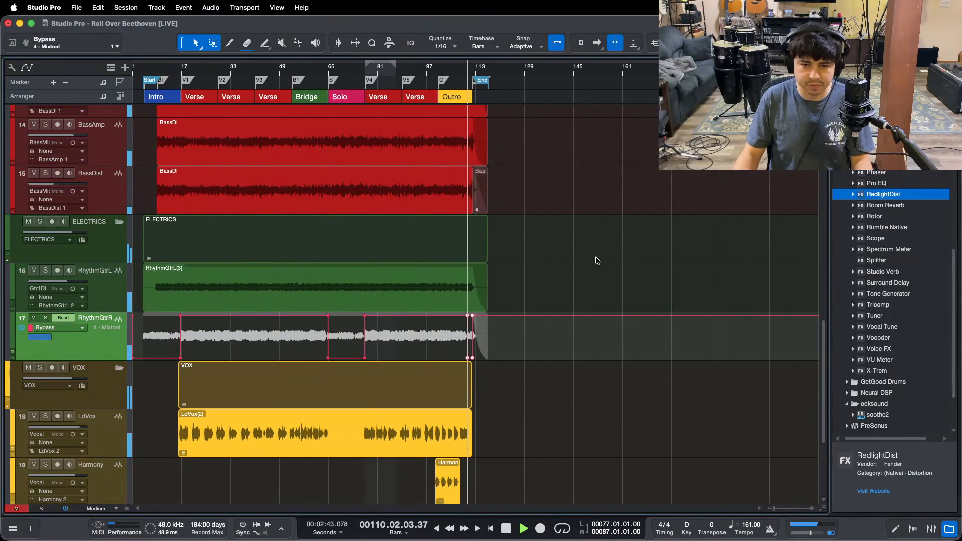
{"action": "key", "text": "f"}
{"action": "scroll", "coordinate": [547, 365], "scroll_direction": "down", "scroll_amount": 1}
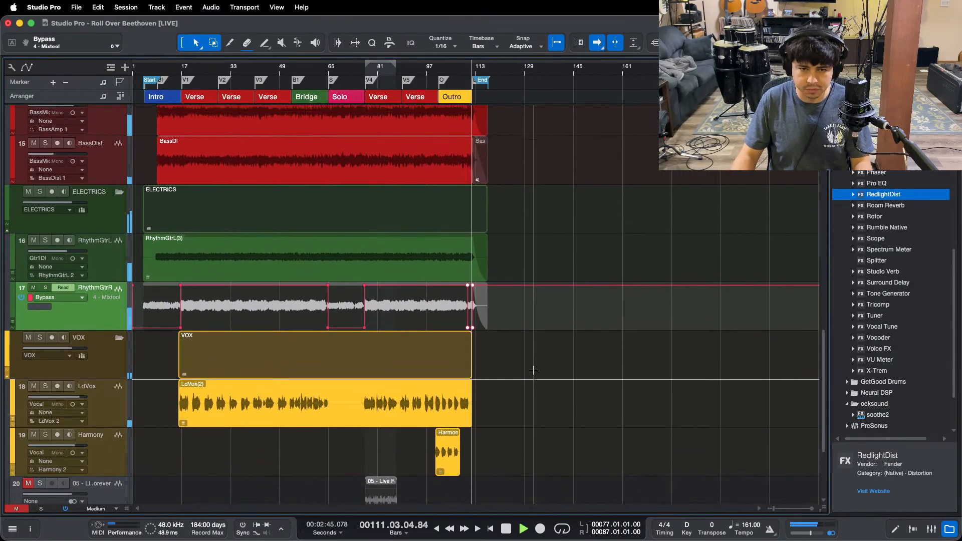
{"action": "scroll", "coordinate": [527, 281], "scroll_direction": "up", "scroll_amount": 15}
{"action": "key", "text": "super+a"}
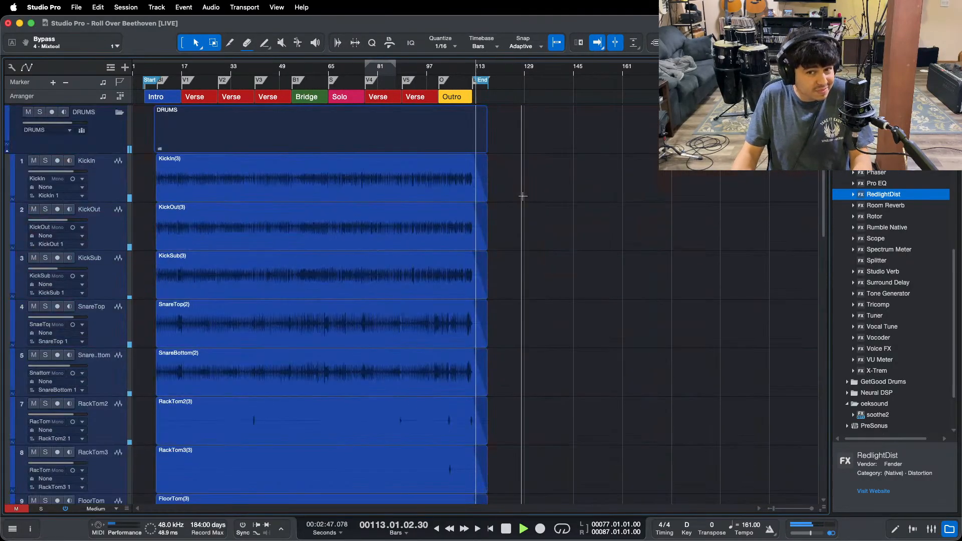
{"action": "key", "text": "space"}
Step: Return the playhead to the loop start at bar 77 and collapse the expanded RhythmGtrR channel in the mixer
{"action": "left_click_drag", "start_coordinate": [158, 70], "coordinate": [467, 108]}
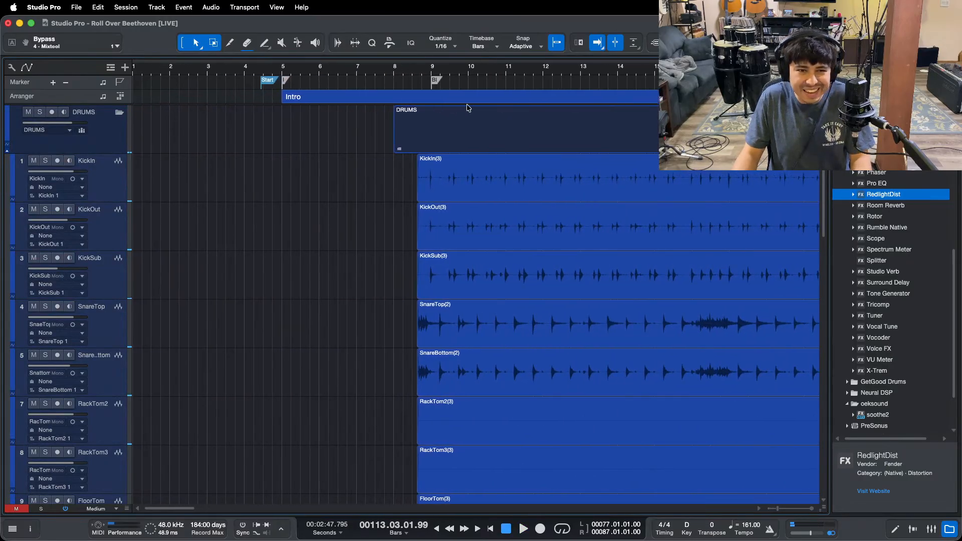
{"action": "key", "text": "z"}
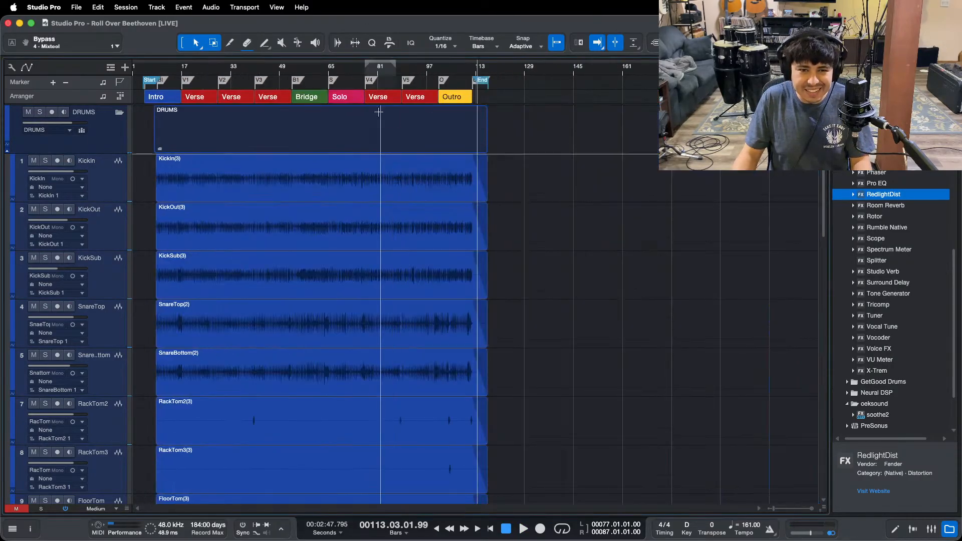
{"action": "key", "text": "KP_1"}
{"action": "key", "text": "F3"}
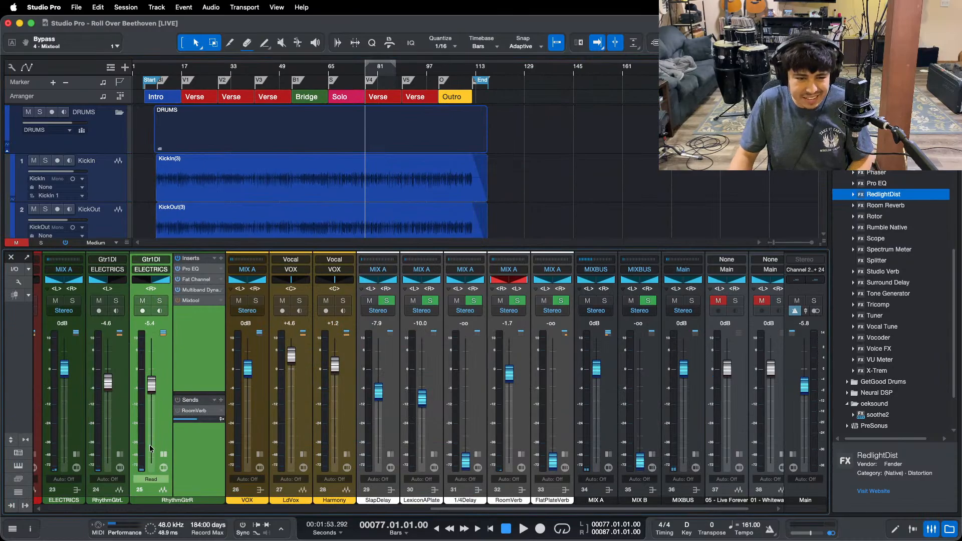
{"action": "left_click", "coordinate": [162, 455]}
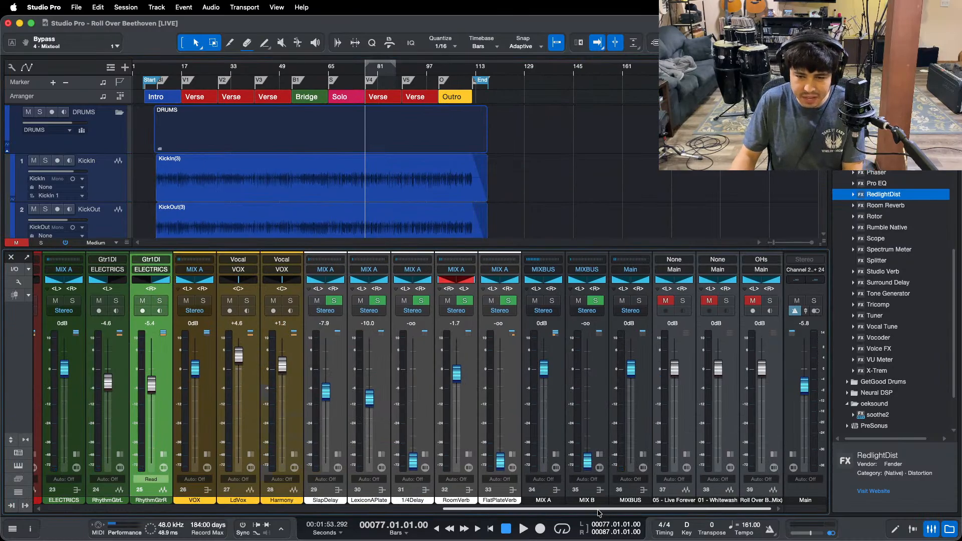
{"action": "left_click_drag", "start_coordinate": [598, 511], "coordinate": [605, 539]}
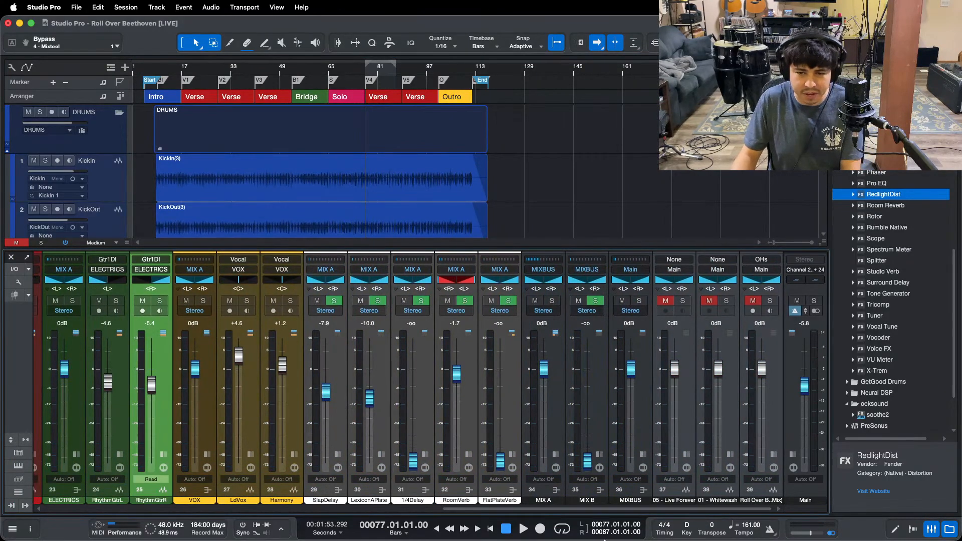
{"action": "left_click", "coordinate": [521, 516]}
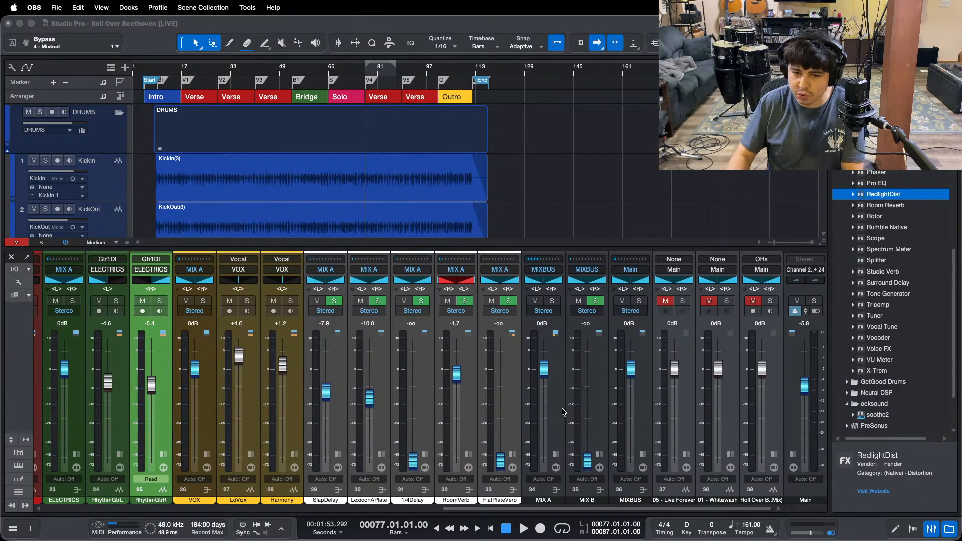
{"action": "left_click", "coordinate": [860, 531]}
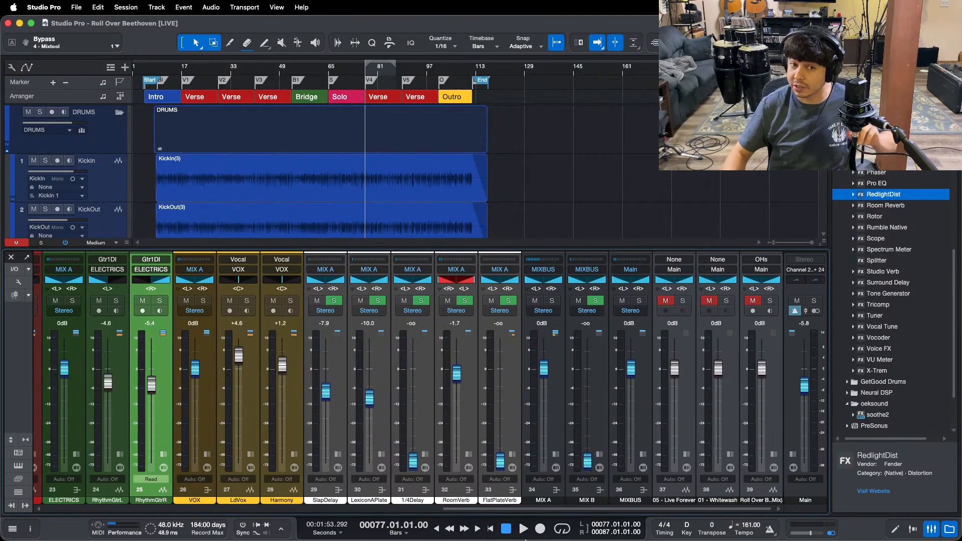
{"action": "left_click", "coordinate": [503, 531]}
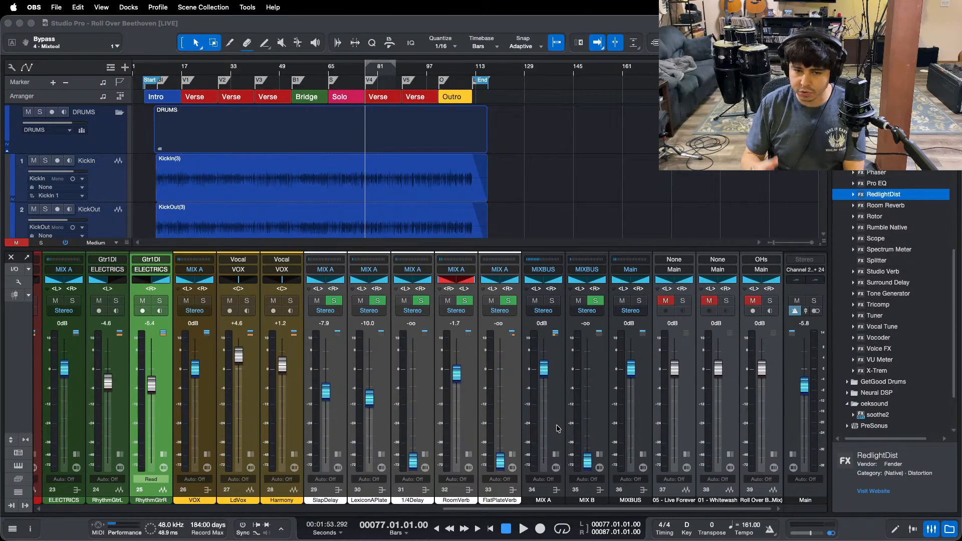
{"action": "left_click", "coordinate": [863, 533]}
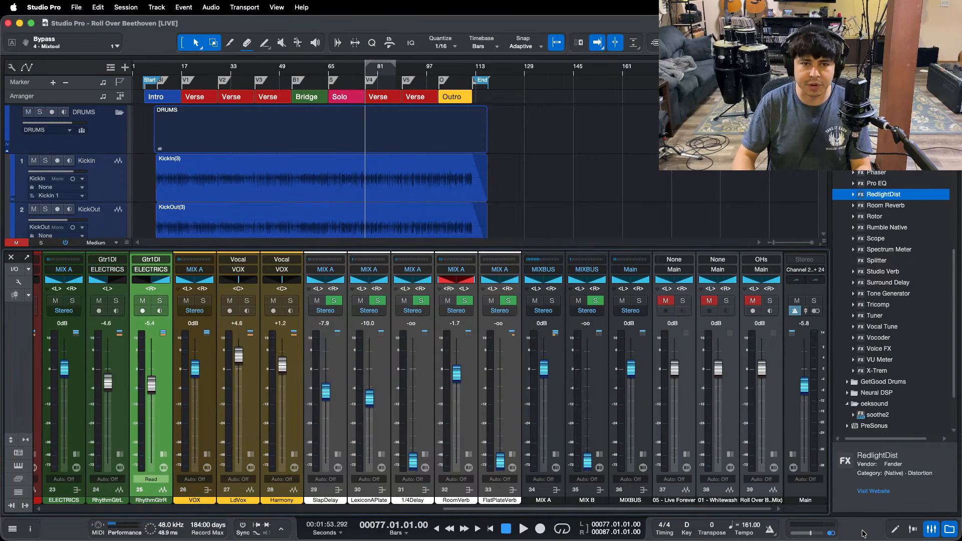
Step: Expand the MIX A channel and add a Limiter after the Tape insert
{"action": "left_click", "coordinate": [556, 455]}
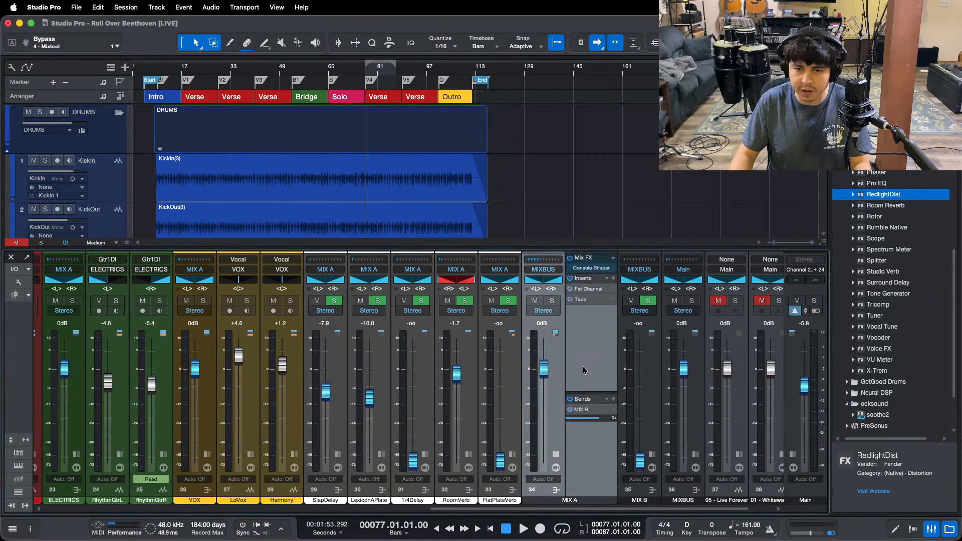
{"action": "scroll", "coordinate": [904, 259], "scroll_direction": "up", "scroll_amount": 6}
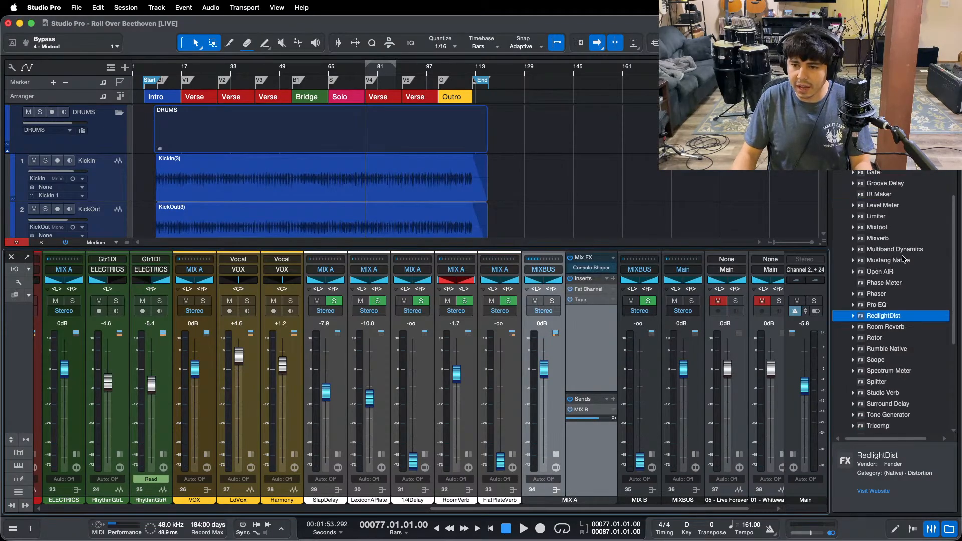
{"action": "left_click_drag", "start_coordinate": [880, 240], "coordinate": [592, 351]}
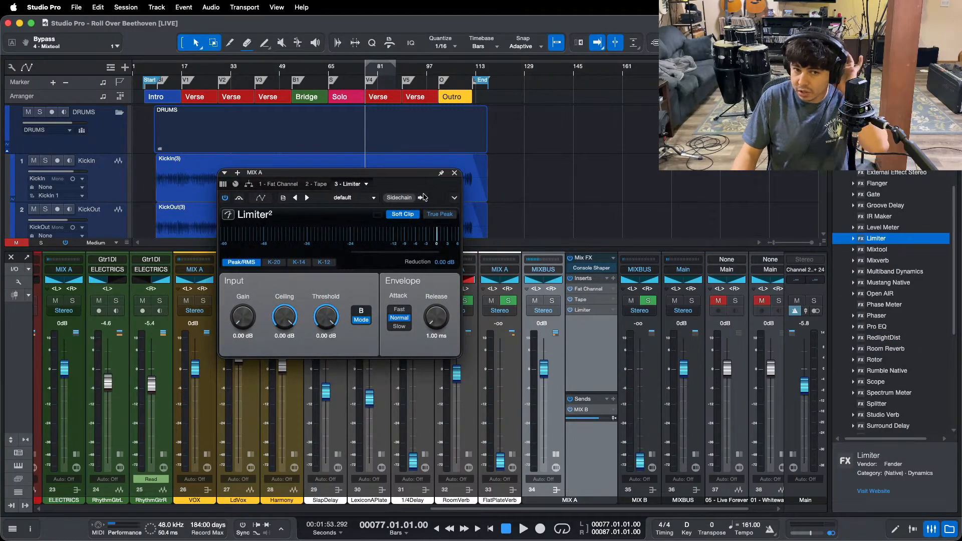
Step: Enable True Peak on the MIX A Limiter, store the settings as its default preset, and close the plug-in
{"action": "left_click_drag", "start_coordinate": [421, 189], "coordinate": [456, 220]}
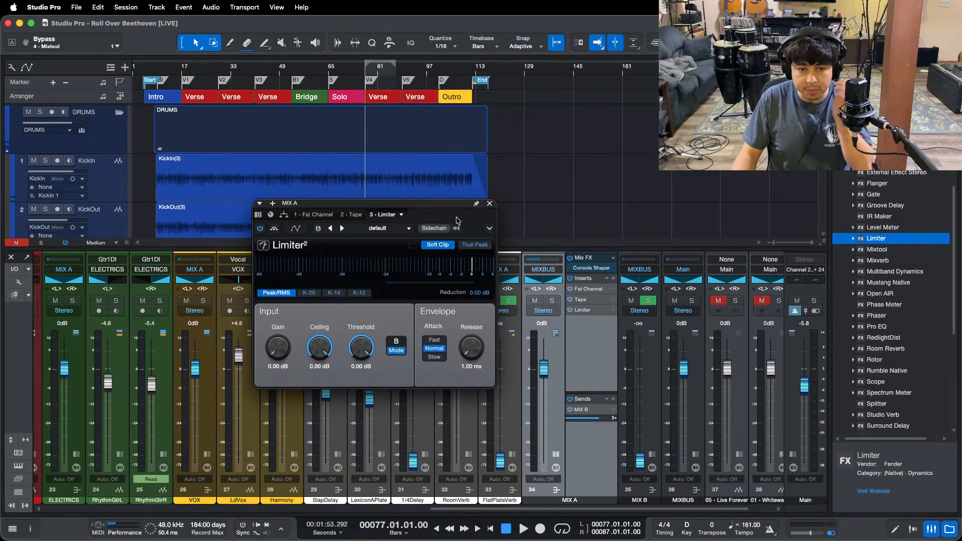
{"action": "left_click", "coordinate": [483, 245]}
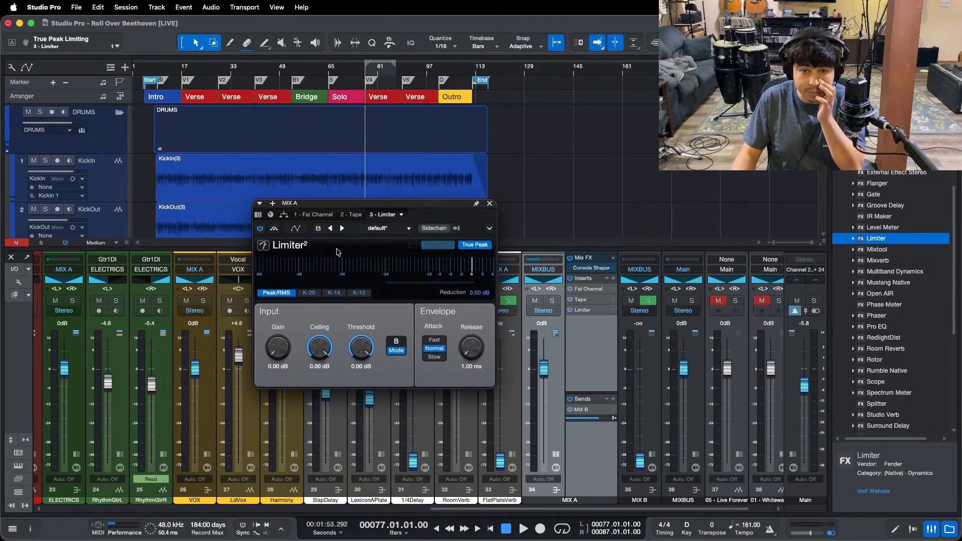
{"action": "left_click", "coordinate": [314, 230]}
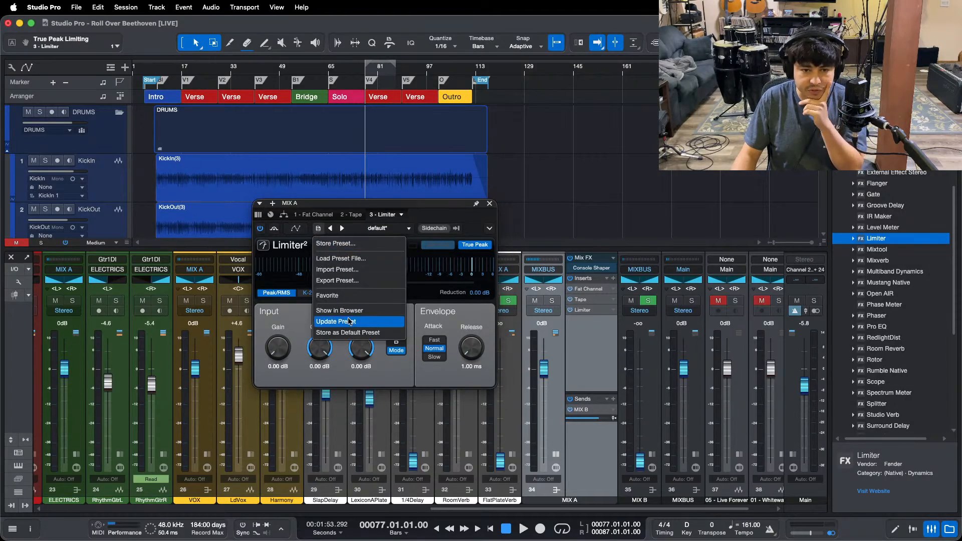
{"action": "left_click", "coordinate": [343, 333]}
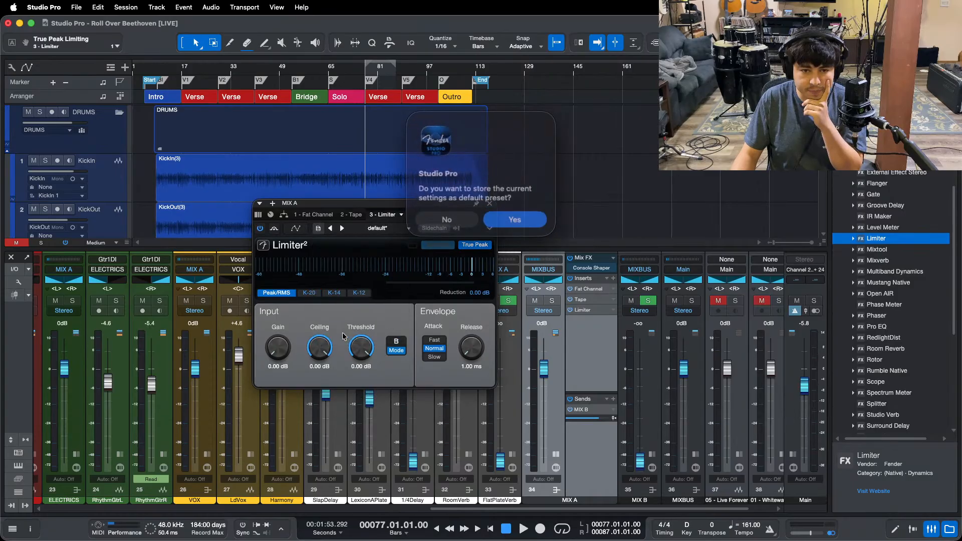
{"action": "left_click", "coordinate": [505, 215]}
{"action": "left_click", "coordinate": [489, 206]}
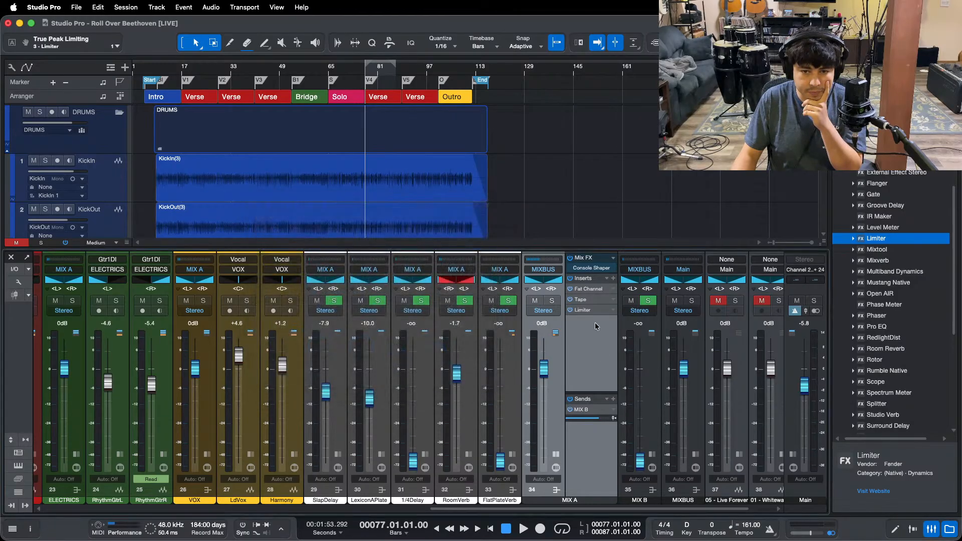
Step: Remove the Limiter from the MIX A inserts and add a fresh one after Tape
{"action": "right_click", "coordinate": [587, 312]}
{"action": "left_click", "coordinate": [598, 406]}
{"action": "left_click_drag", "start_coordinate": [915, 245], "coordinate": [594, 321]}
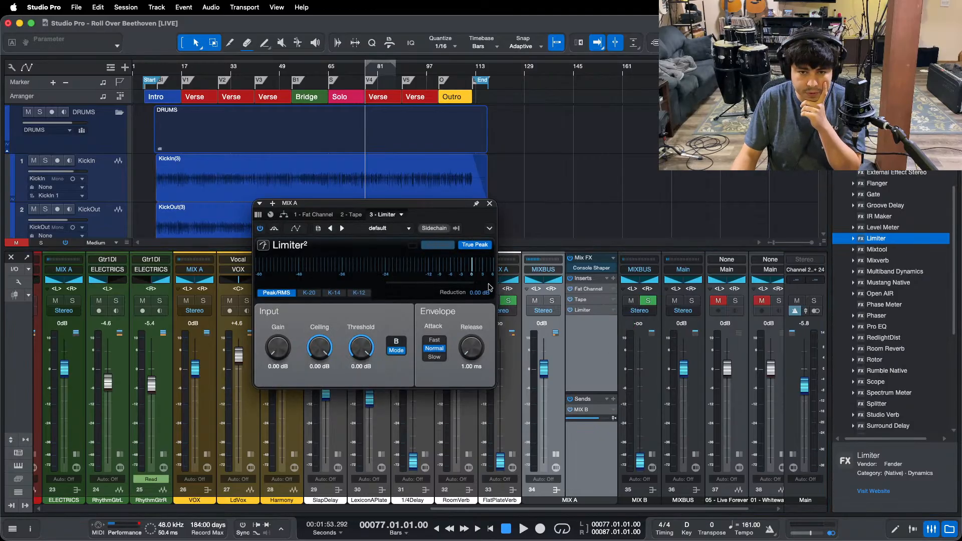
Step: Compare Soft Clip and True Peak on the MIX A Limiter, leaving Soft Clip on and True Peak off
{"action": "left_click", "coordinate": [438, 248]}
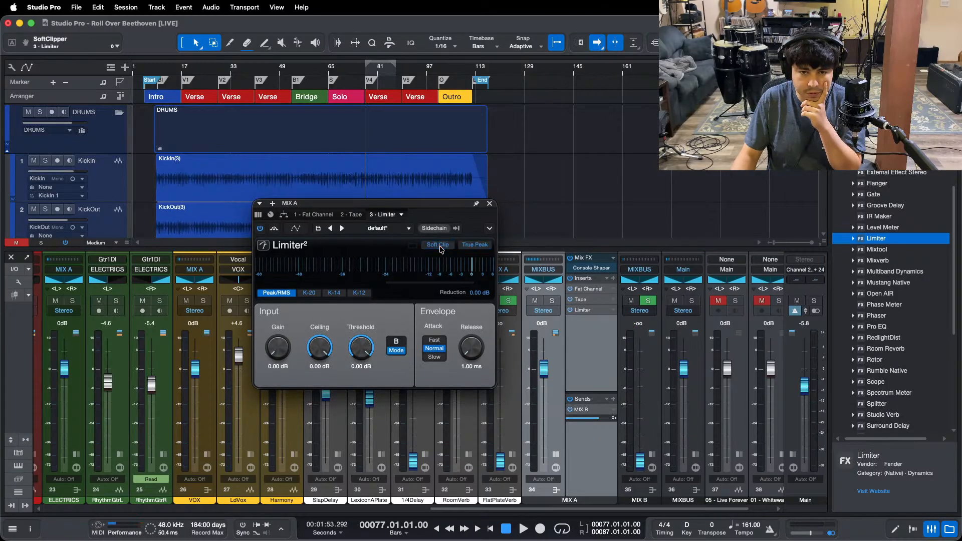
{"action": "left_click", "coordinate": [472, 247]}
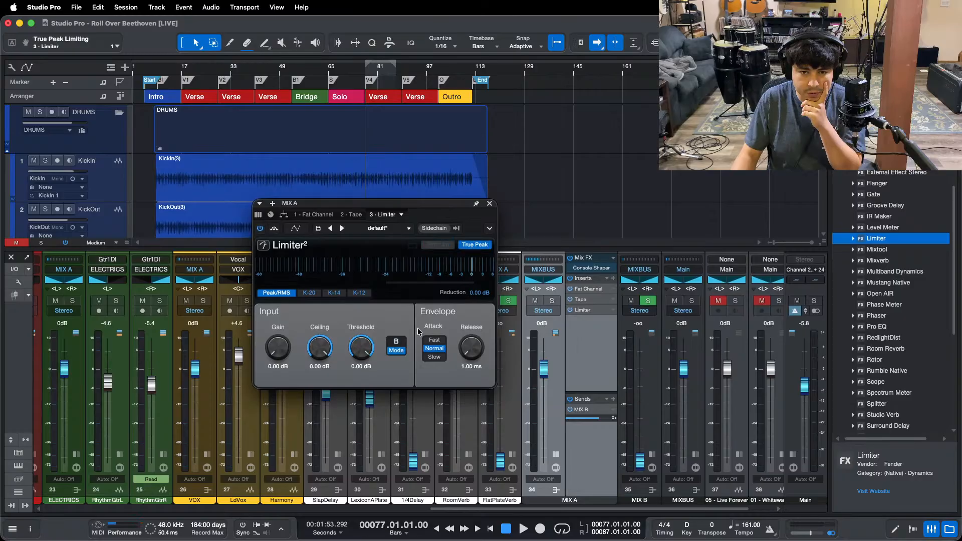
{"action": "left_click", "coordinate": [439, 246]}
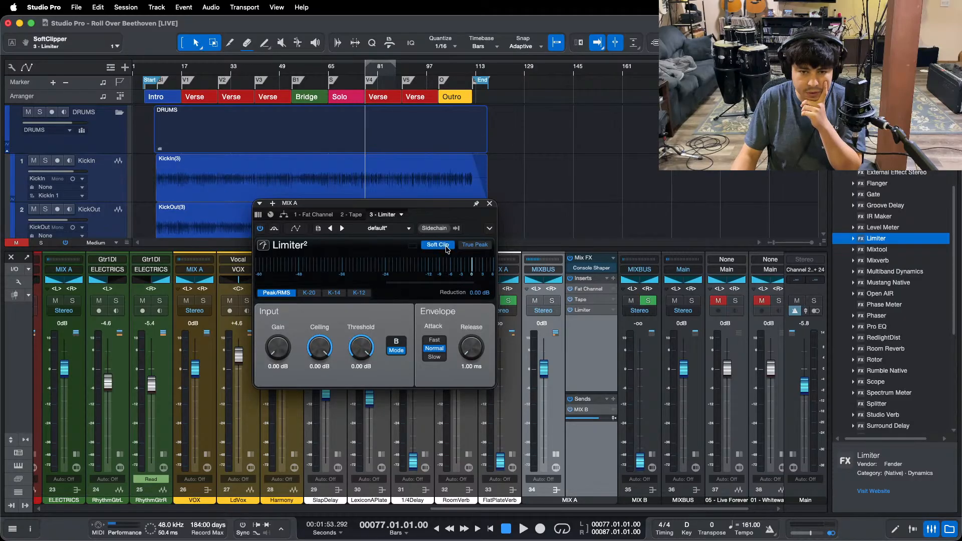
{"action": "left_click", "coordinate": [476, 249]}
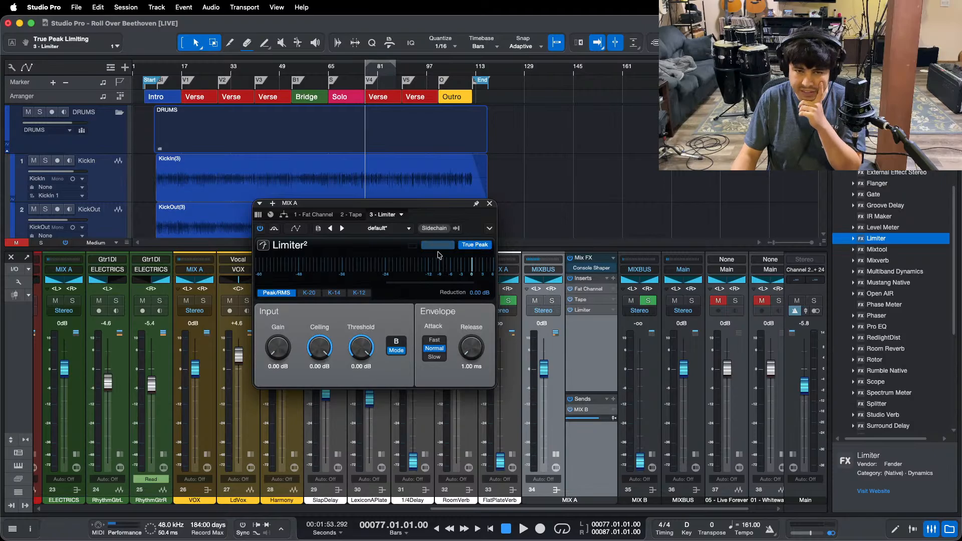
{"action": "left_click", "coordinate": [477, 248]}
Step: Set the Limiter's ceiling to -5 dB, play the loop to check its gain reduction, and close the plug-in
{"action": "left_click", "coordinate": [319, 368]}
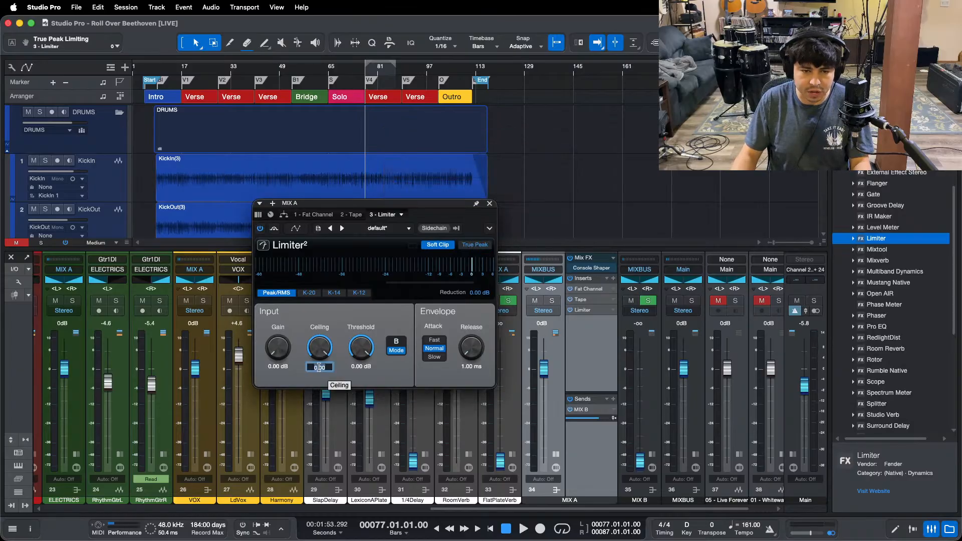
{"action": "type", "text": "-5"}
{"action": "key", "text": "Return"}
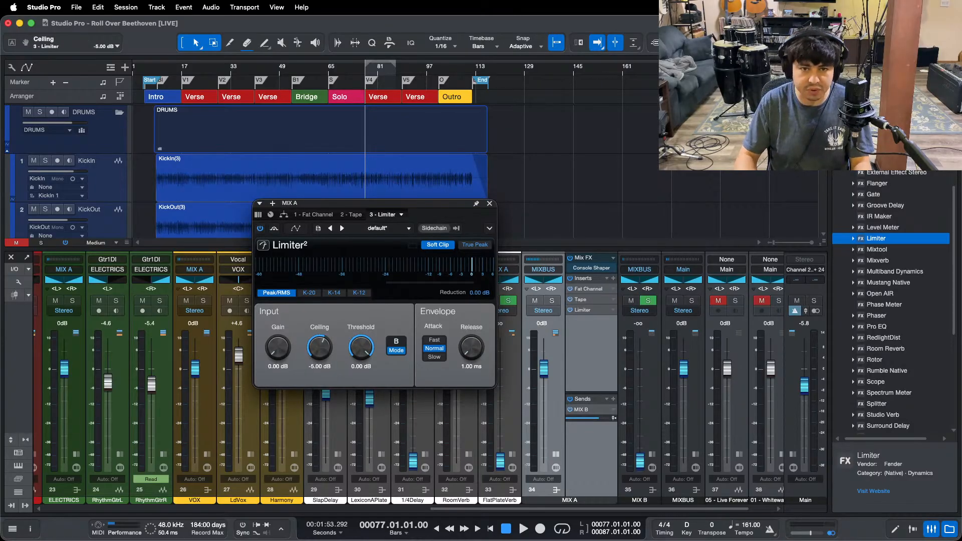
{"action": "key", "text": "space"}
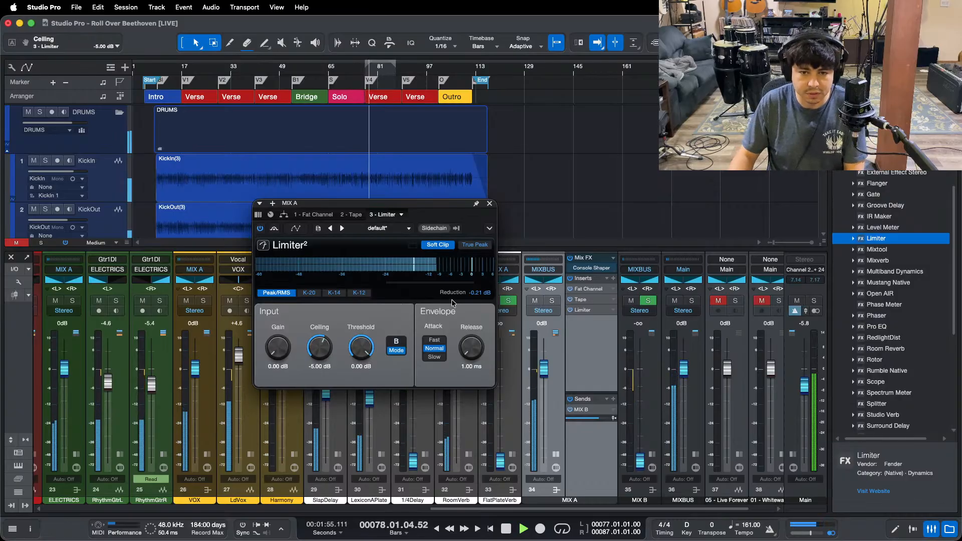
{"action": "left_click", "coordinate": [490, 204]}
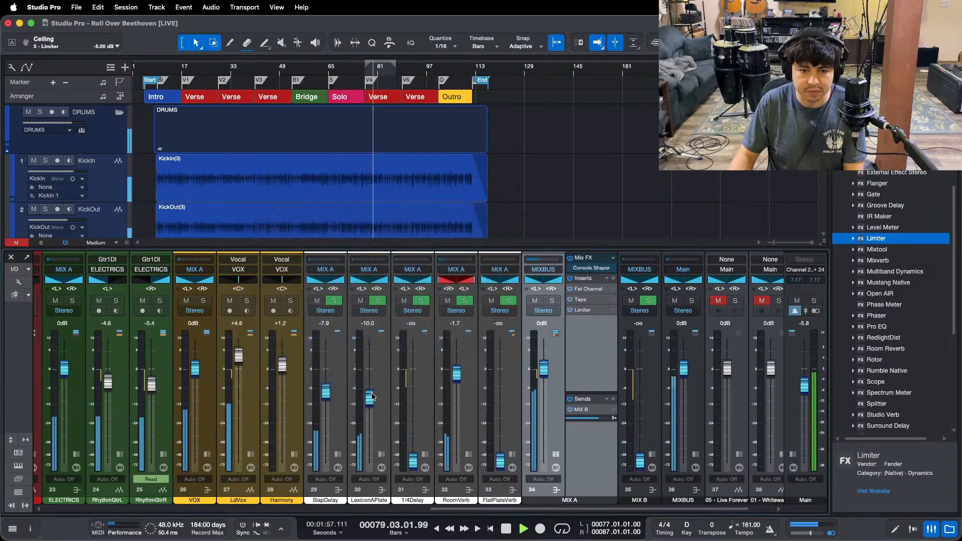
Step: Lower the LexiconAPlate return to about -10.8 dB and set the drums' SunPlate return to about -5.8 dB
{"action": "left_click_drag", "start_coordinate": [371, 397], "coordinate": [371, 400]}
{"action": "left_click", "coordinate": [534, 479]}
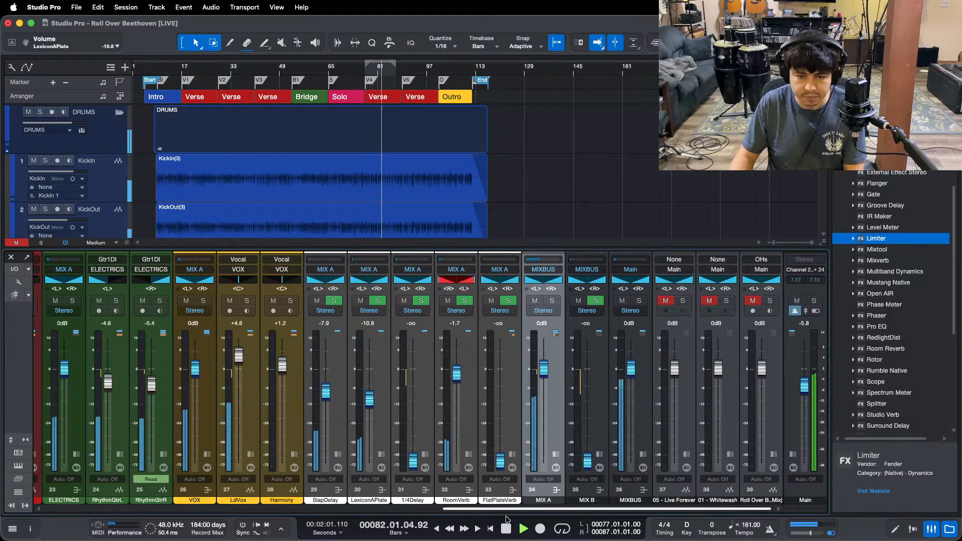
{"action": "left_click_drag", "start_coordinate": [506, 509], "coordinate": [158, 511]}
{"action": "left_click_drag", "start_coordinate": [416, 394], "coordinate": [415, 390]}
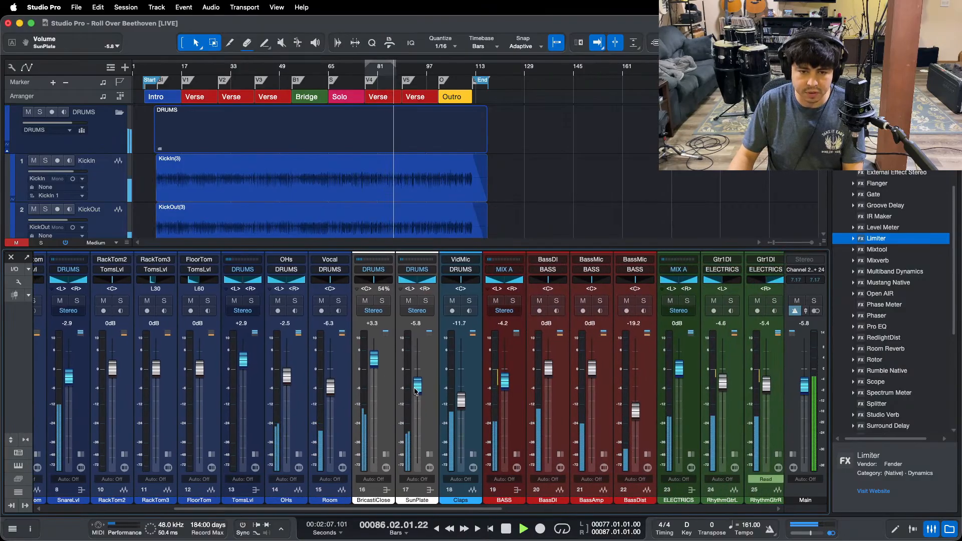
{"action": "left_click_drag", "start_coordinate": [381, 510], "coordinate": [960, 495]}
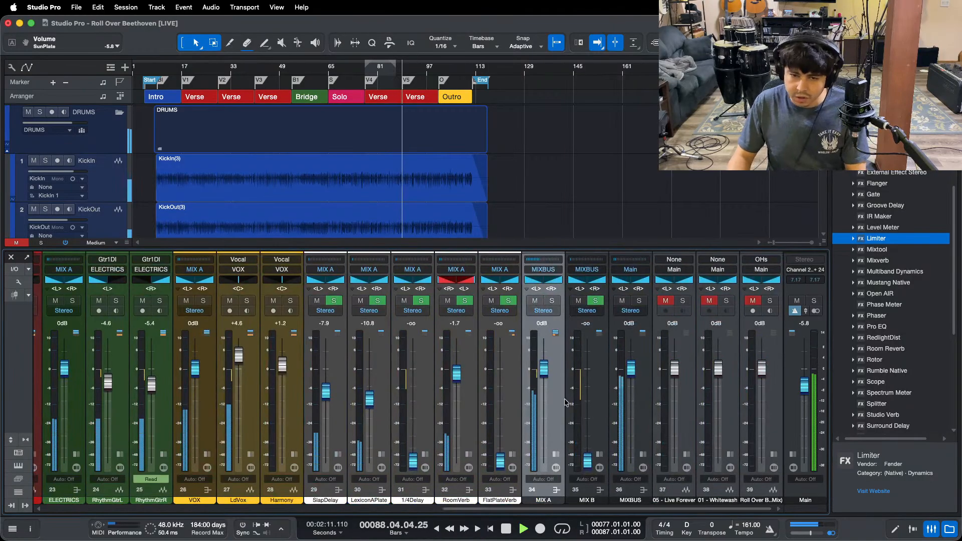
Step: Expand MIX B, open its Fat Channel's compressor settings, stop playback, and expand MIX A beside it
{"action": "left_click", "coordinate": [600, 454]}
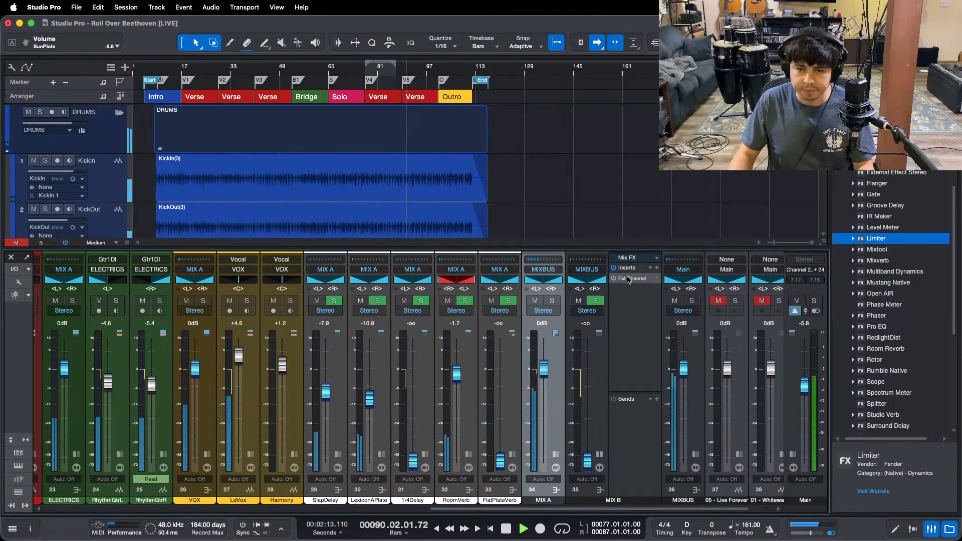
{"action": "left_click", "coordinate": [628, 279]}
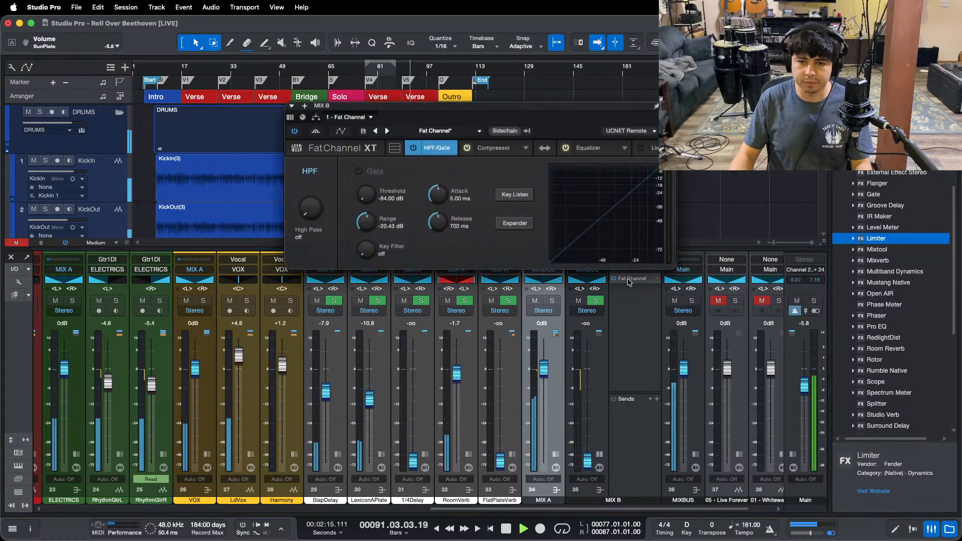
{"action": "key", "text": "space"}
{"action": "left_click", "coordinate": [556, 454]}
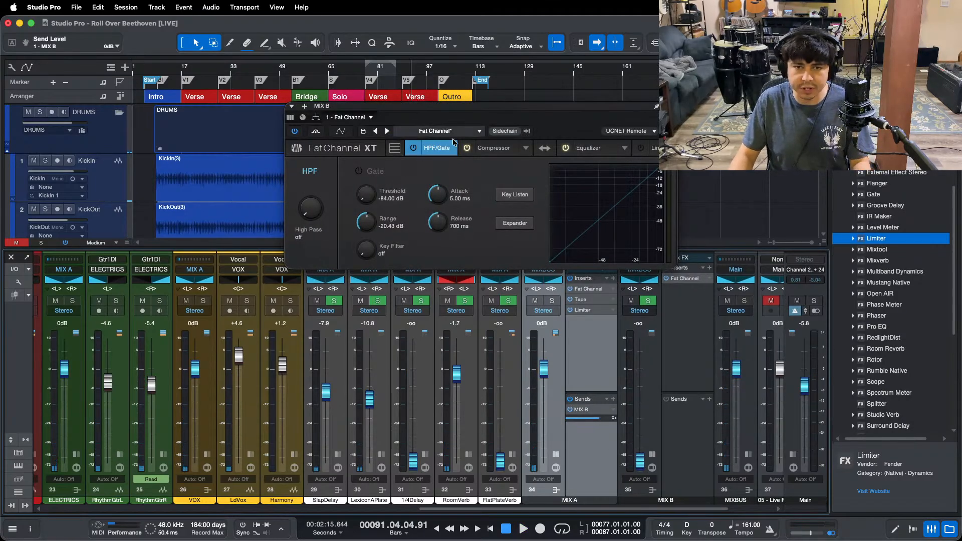
{"action": "left_click", "coordinate": [490, 147]}
{"action": "left_click_drag", "start_coordinate": [574, 120], "coordinate": [513, 284]}
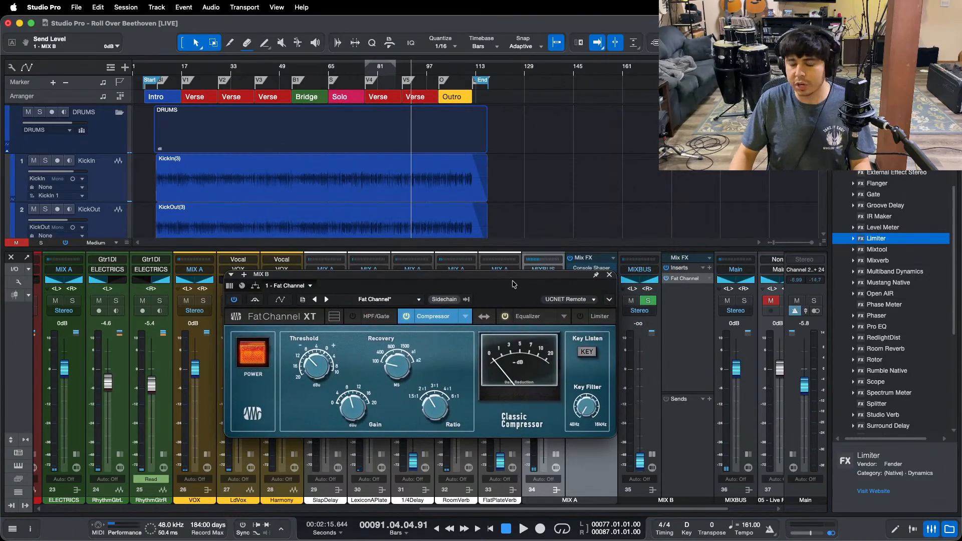
Step: Replay from bar 77 to check the MIX B compressor's gain reduction and look at the Fat Channel's equalizer
{"action": "key", "text": "KP_1"}
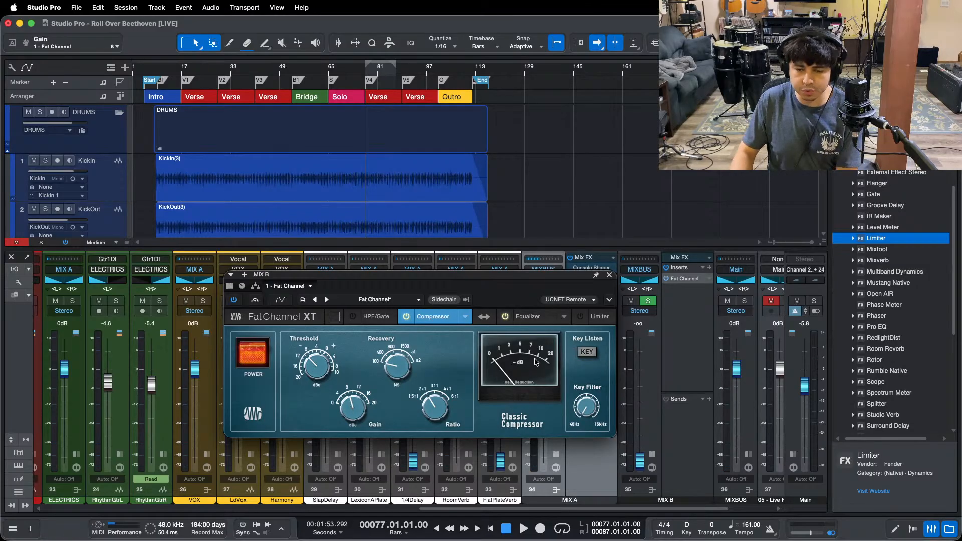
{"action": "key", "text": "space"}
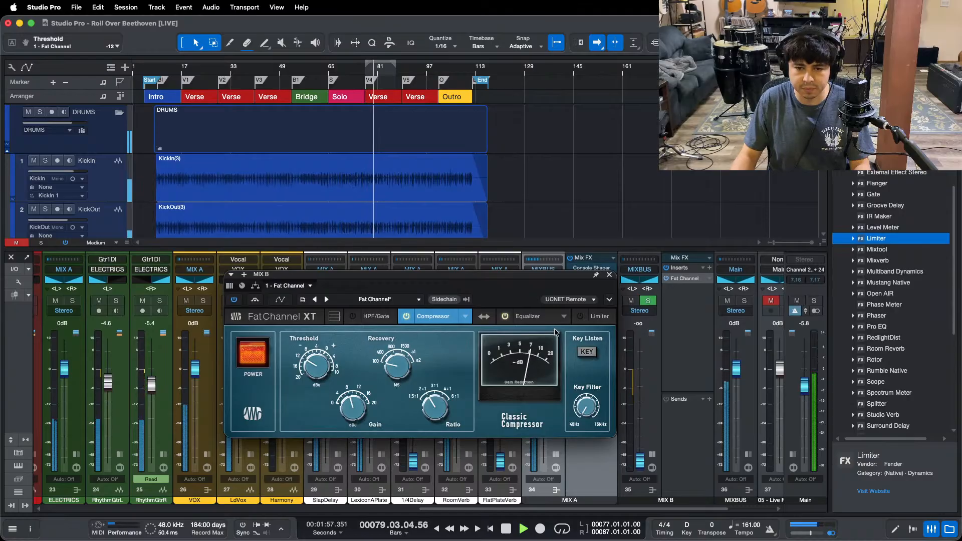
{"action": "key", "text": "space"}
{"action": "left_click", "coordinate": [532, 316]}
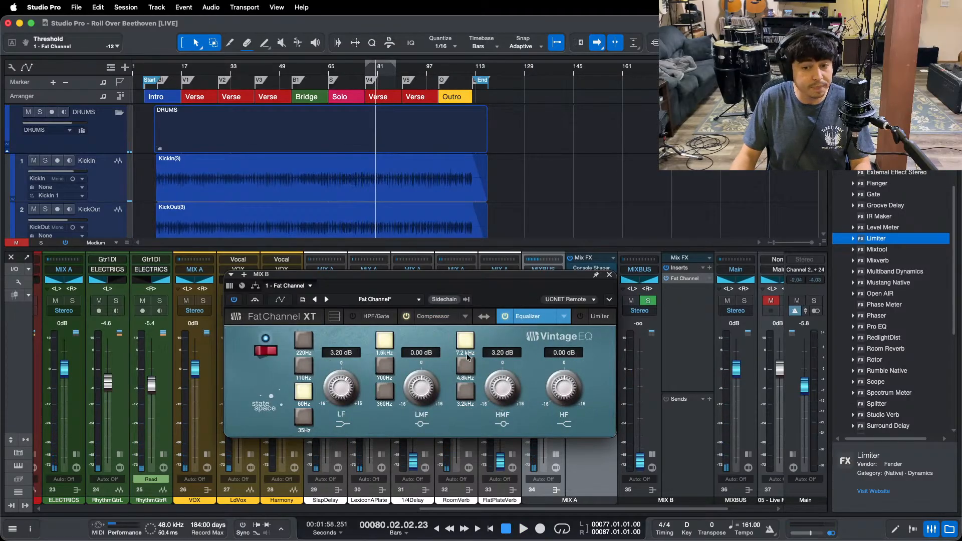
Step: Return to bar 77, save the song, close the Fat Channel, and collapse MIX A
{"action": "key", "text": "KP_0"}
{"action": "key", "text": "super+s"}
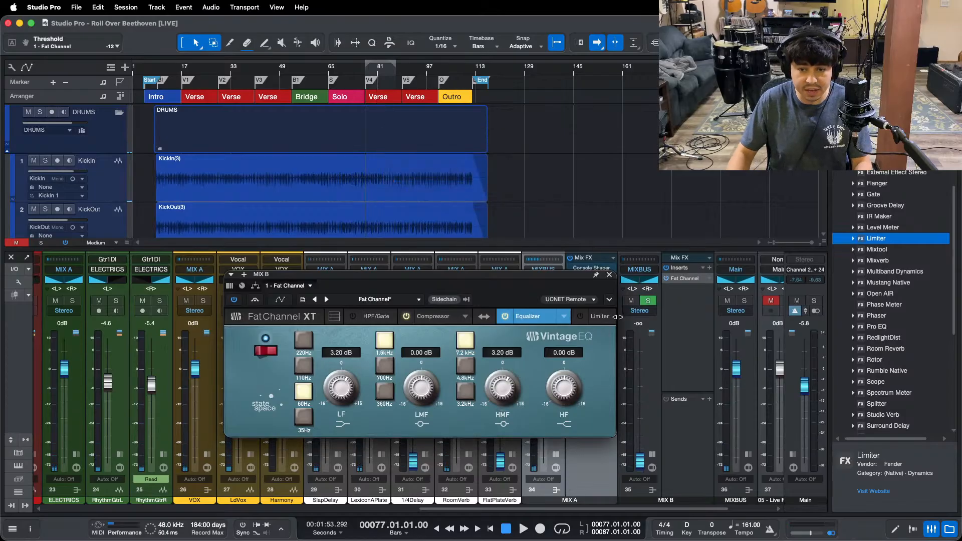
{"action": "left_click", "coordinate": [609, 275]}
{"action": "left_click", "coordinate": [553, 456]}
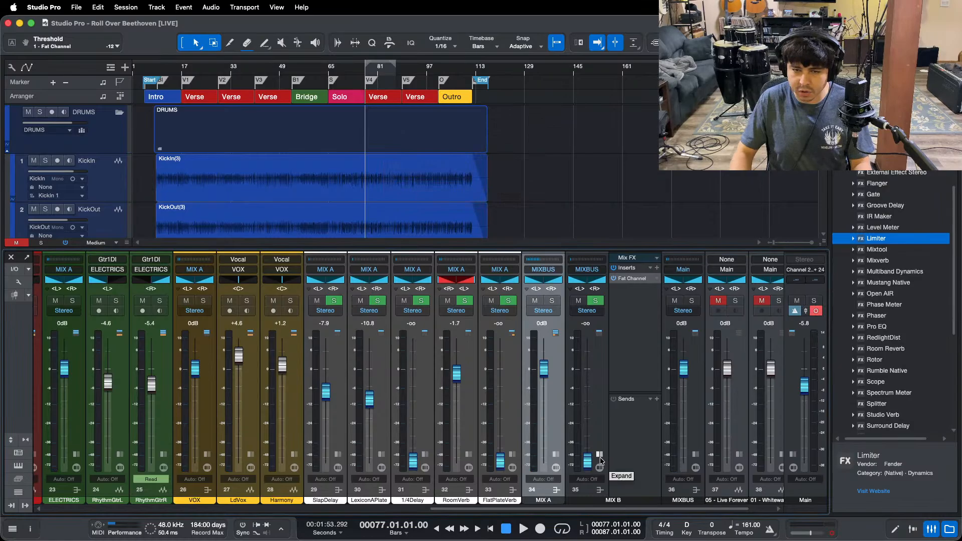
Step: Play the loop and gradually raise the MIX B fader to about -20.8 dB to blend in the parallel bus
{"action": "key", "text": "space"}
{"action": "left_click_drag", "start_coordinate": [585, 457], "coordinate": [587, 443]}
{"action": "scroll", "coordinate": [586, 444], "scroll_direction": "up", "scroll_amount": 5}
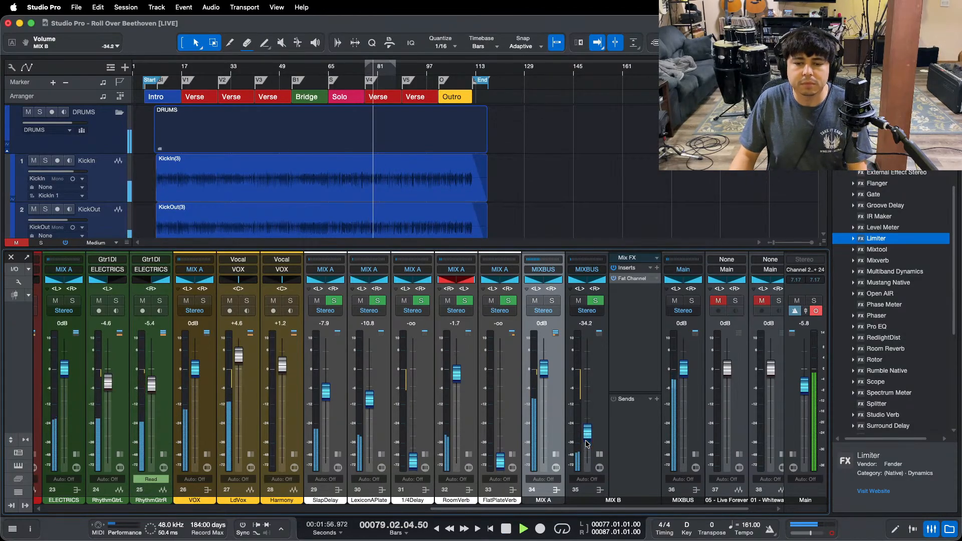
{"action": "scroll", "coordinate": [586, 440], "scroll_direction": "up", "scroll_amount": 5}
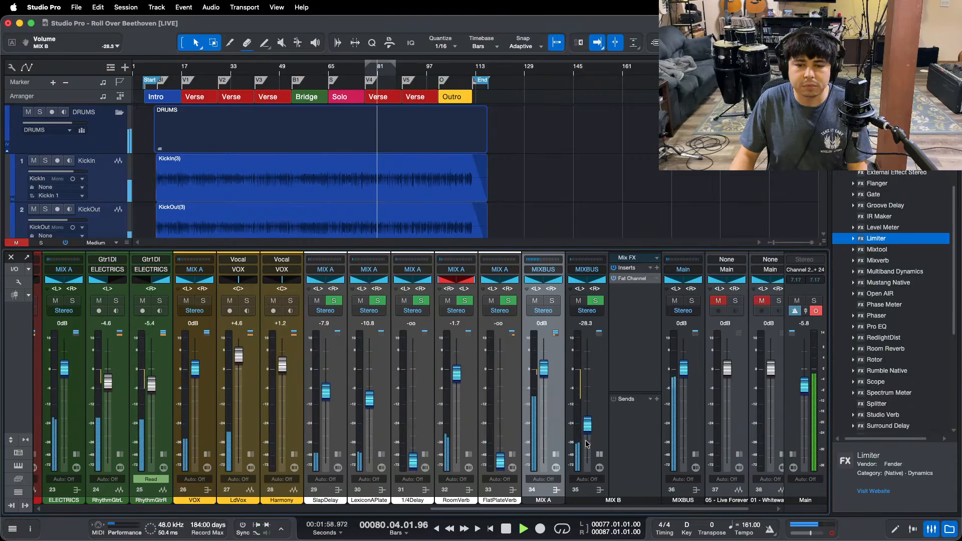
{"action": "scroll", "coordinate": [586, 440], "scroll_direction": "up", "scroll_amount": 4}
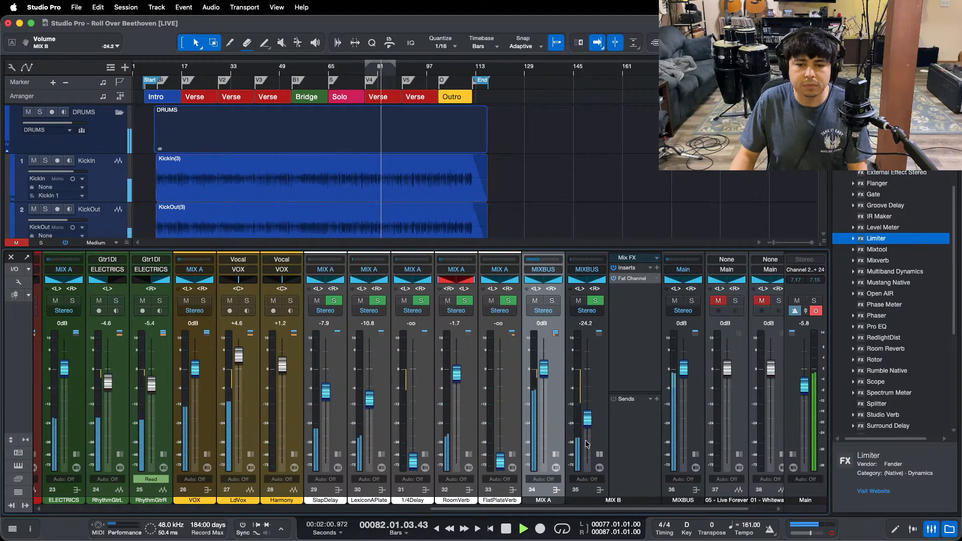
{"action": "scroll", "coordinate": [586, 440], "scroll_direction": "up", "scroll_amount": 2}
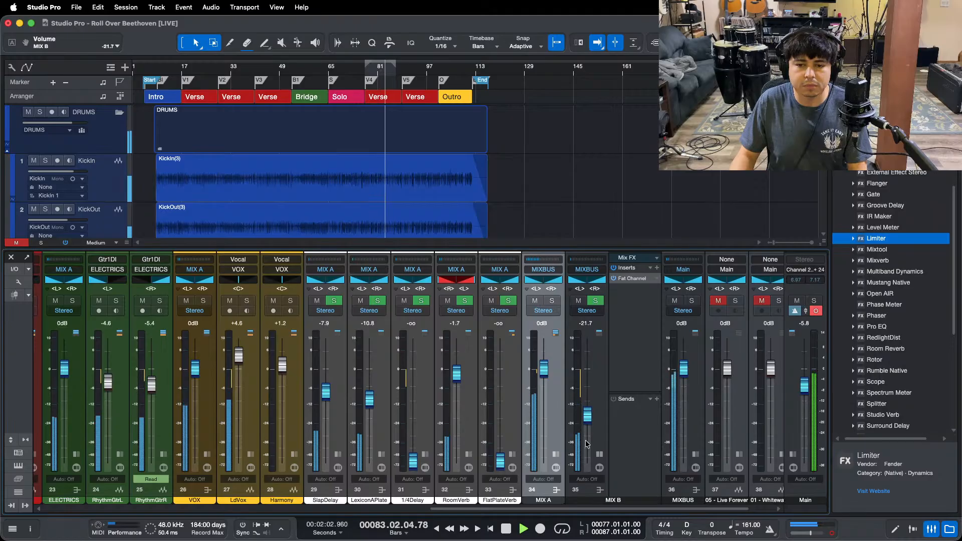
{"action": "scroll", "coordinate": [587, 419], "scroll_direction": "up", "scroll_amount": 2}
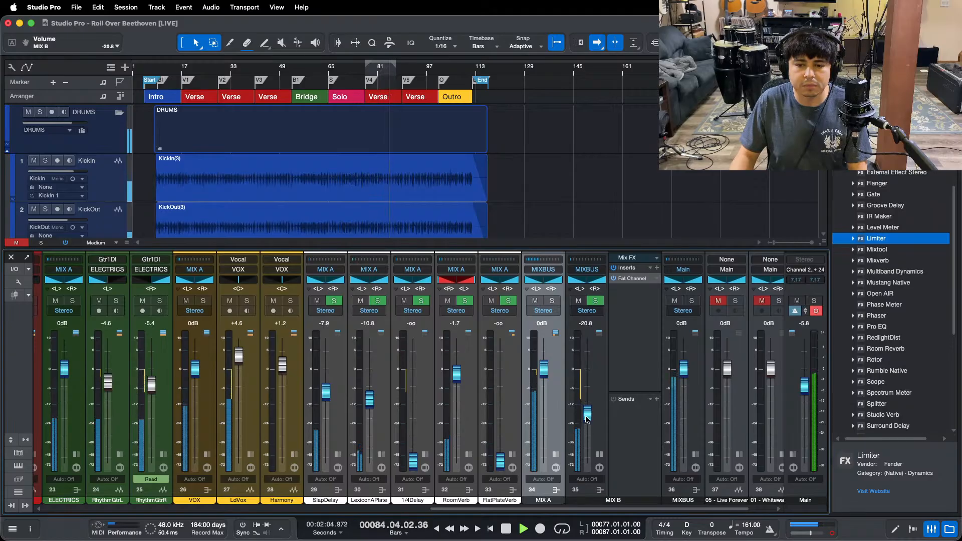
Step: Restart the loop, fine-tune the MIX B fader to -20.0 dB, and collapse the MIX B channel
{"action": "key", "text": "space"}
{"action": "key", "text": "space"}
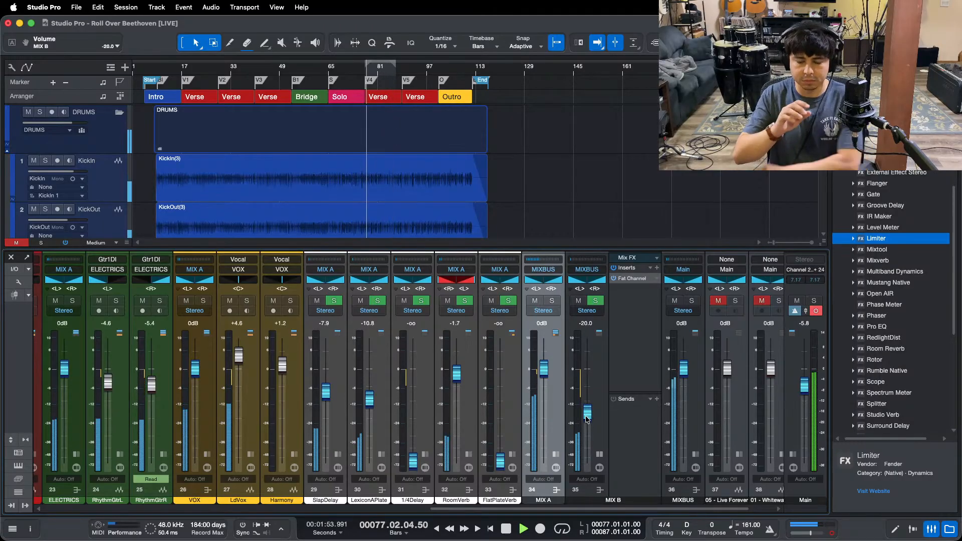
{"action": "scroll", "coordinate": [587, 419], "scroll_direction": "up", "scroll_amount": 1}
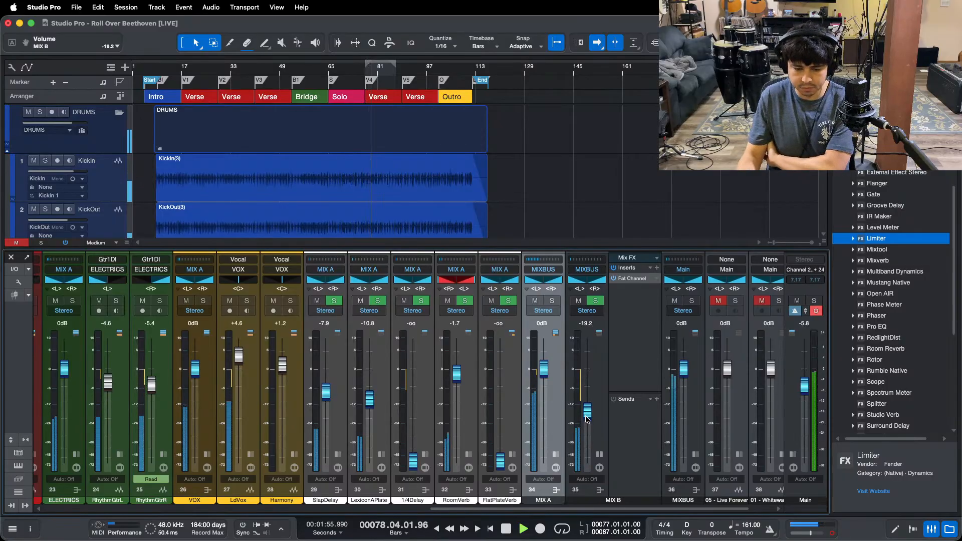
{"action": "scroll", "coordinate": [587, 419], "scroll_direction": "down", "scroll_amount": 1}
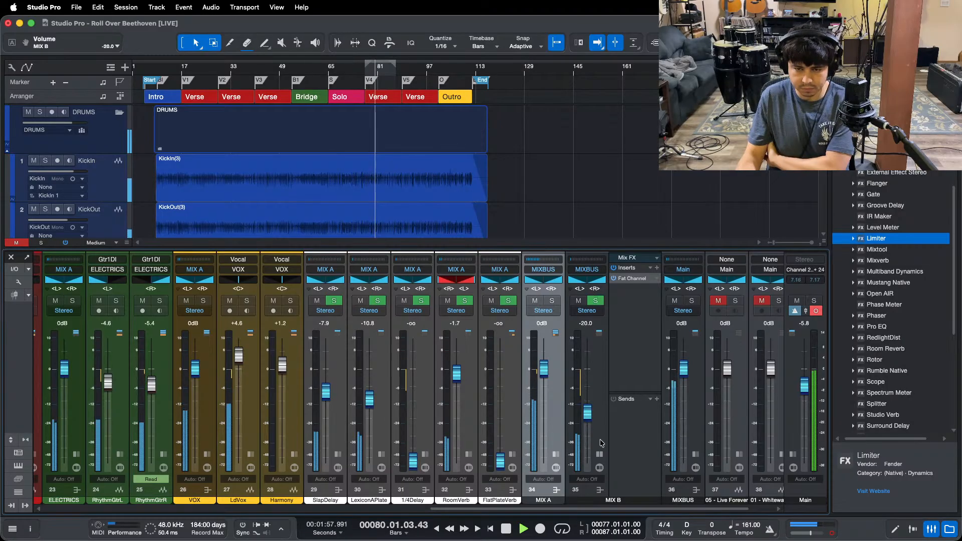
{"action": "left_click", "coordinate": [806, 512]}
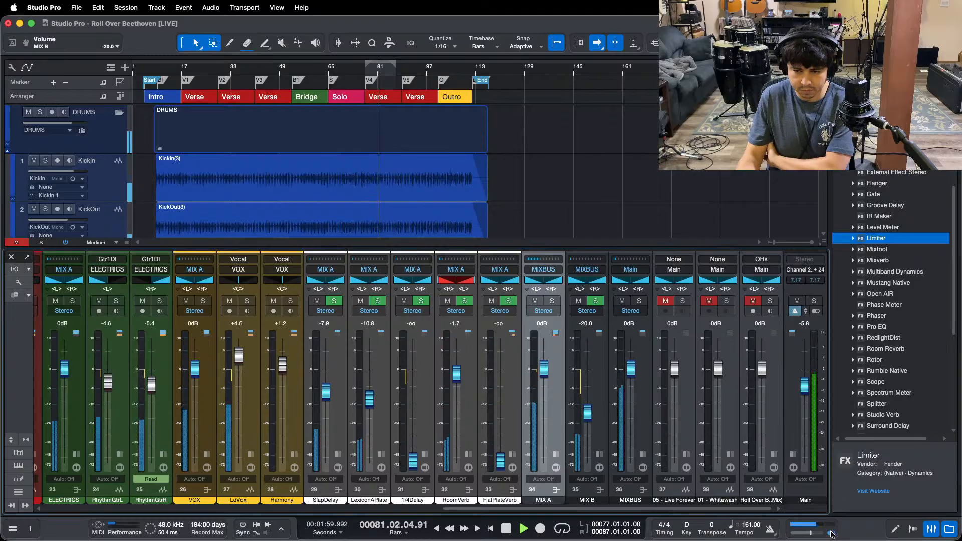
Step: Mute and unmute the MIX B bus during playback to compare the mix with and without it, and stop playback
{"action": "left_click_drag", "start_coordinate": [583, 509], "coordinate": [575, 509]}
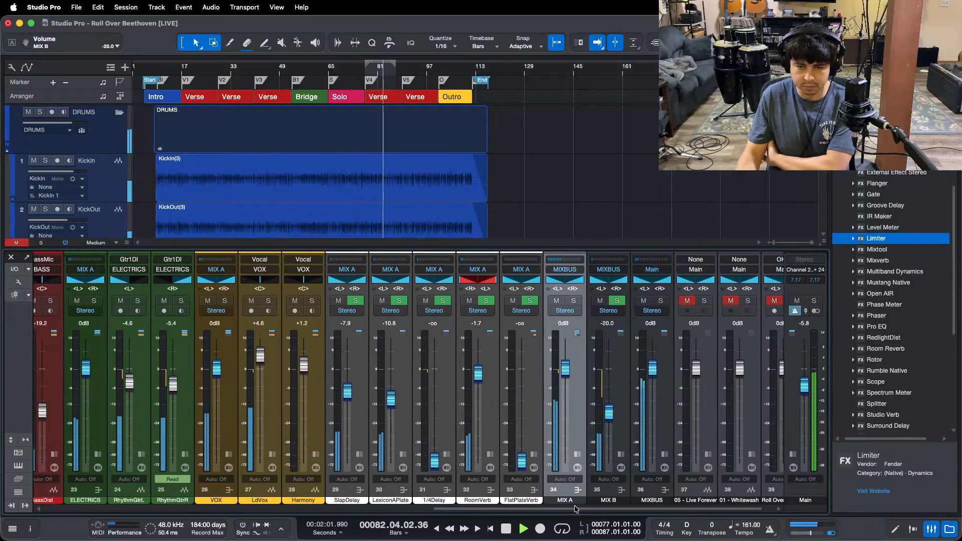
{"action": "left_click", "coordinate": [601, 301]}
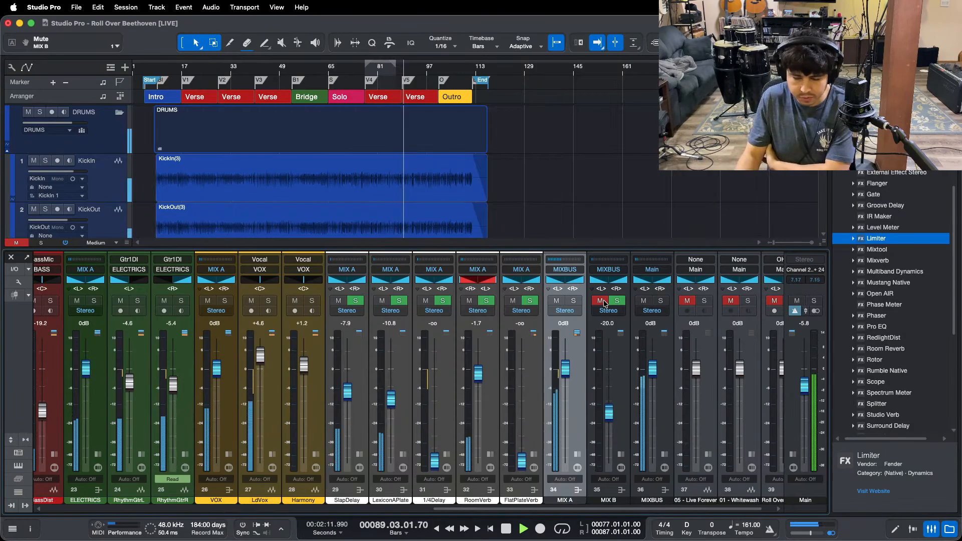
{"action": "left_click", "coordinate": [601, 301]}
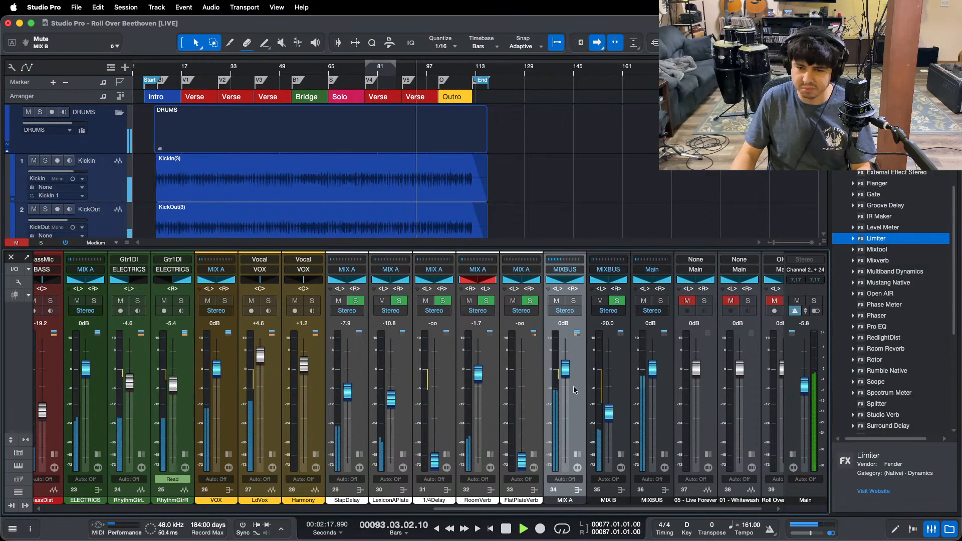
{"action": "key", "text": "space"}
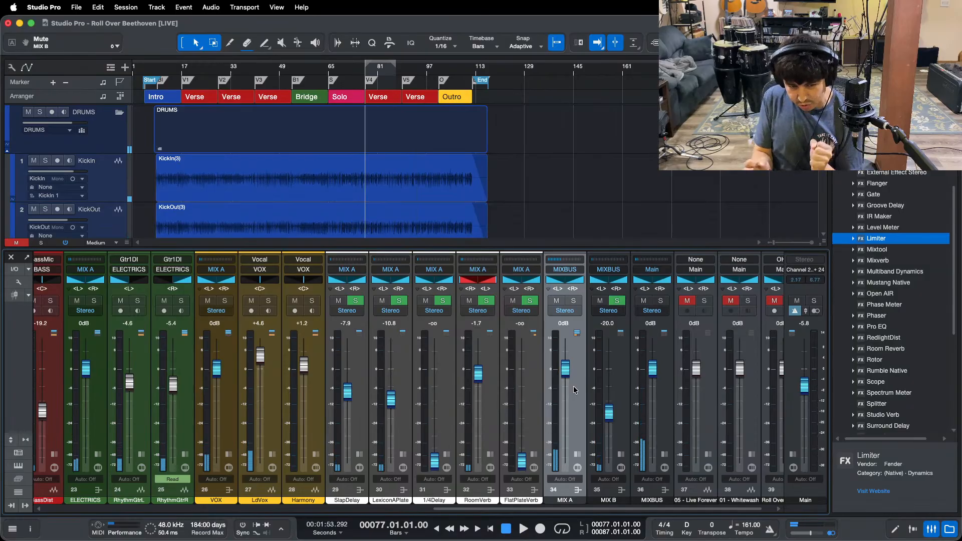
Step: Save the song and hide the mixing console
{"action": "left_click_drag", "start_coordinate": [545, 509], "coordinate": [106, 501]}
{"action": "key", "text": "super+s"}
{"action": "key", "text": "F3"}
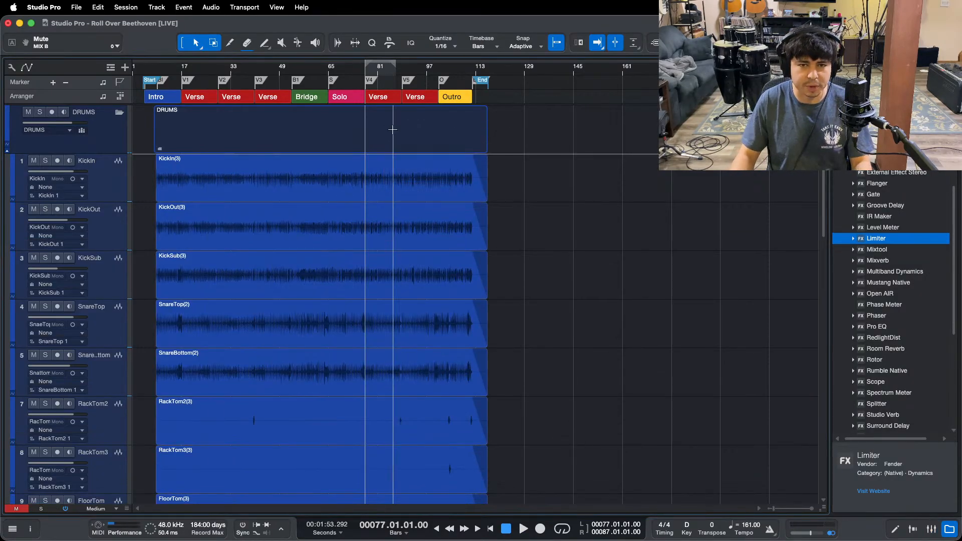
Step: Move the playhead back to bar 4 before the Intro and zoom the arrangement so that all tracks fit in view
{"action": "key", "text": "shift+b"}
{"action": "key", "text": "shift+b"}
{"action": "key", "text": "shift+b"}
{"action": "key", "text": "shift+b"}
{"action": "key", "text": "shift+b"}
{"action": "key", "text": "shift+b"}
{"action": "key", "text": "shift+b"}
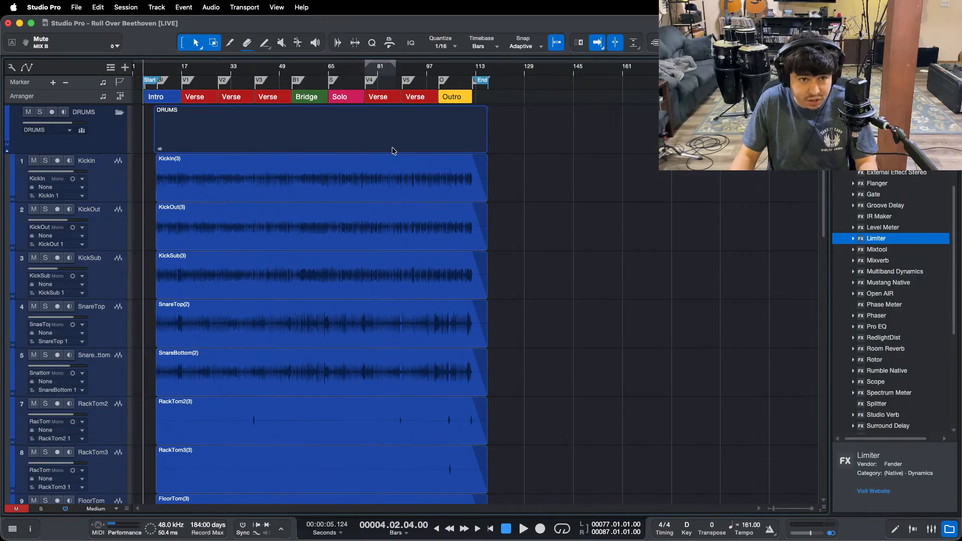
{"action": "key", "text": "z"}
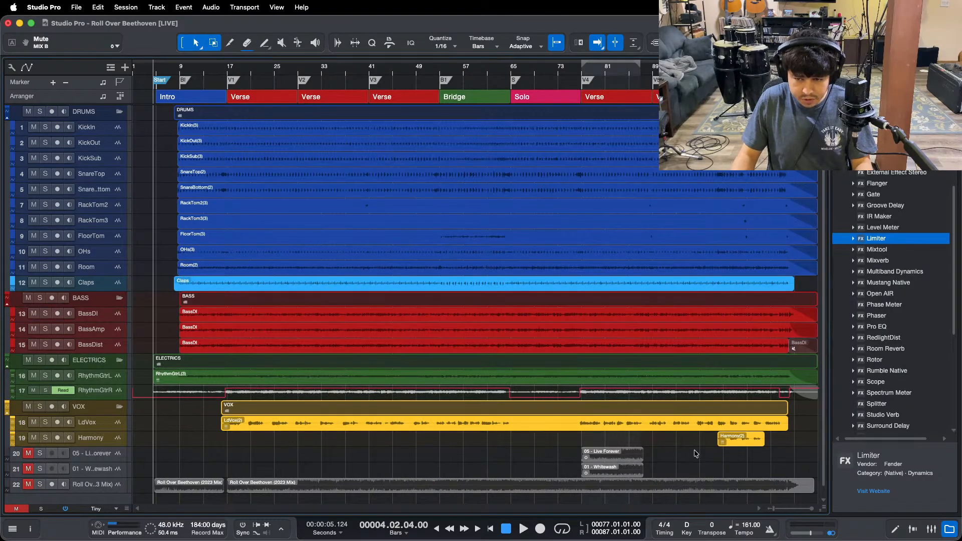
Step: Set the Main fader to 0 dB and, after a brief check of OBS, play the song from bar 4 with the console hidden
{"action": "key", "text": "F3"}
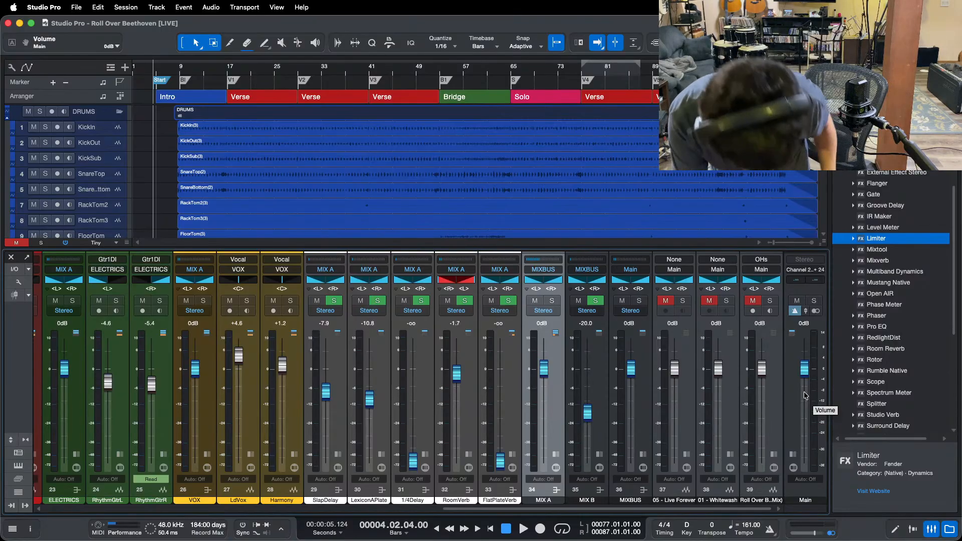
{"action": "mouse_move", "coordinate": [638, 539]}
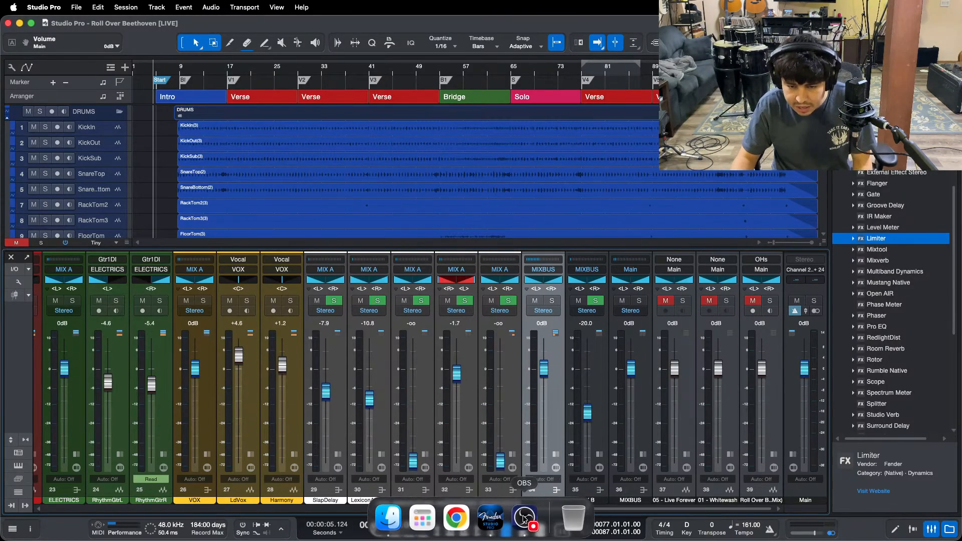
{"action": "left_click", "coordinate": [524, 535]}
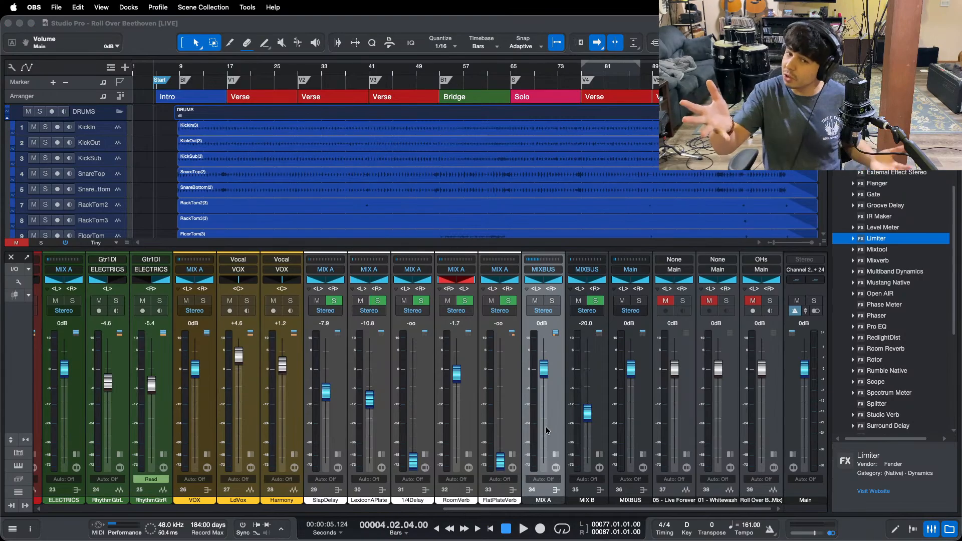
{"action": "left_click", "coordinate": [866, 536]}
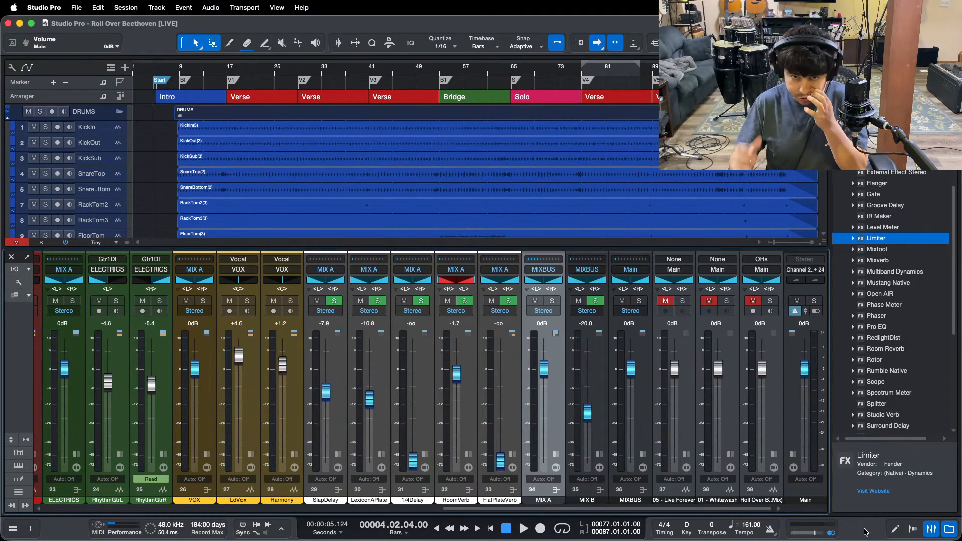
{"action": "key", "text": "F3"}
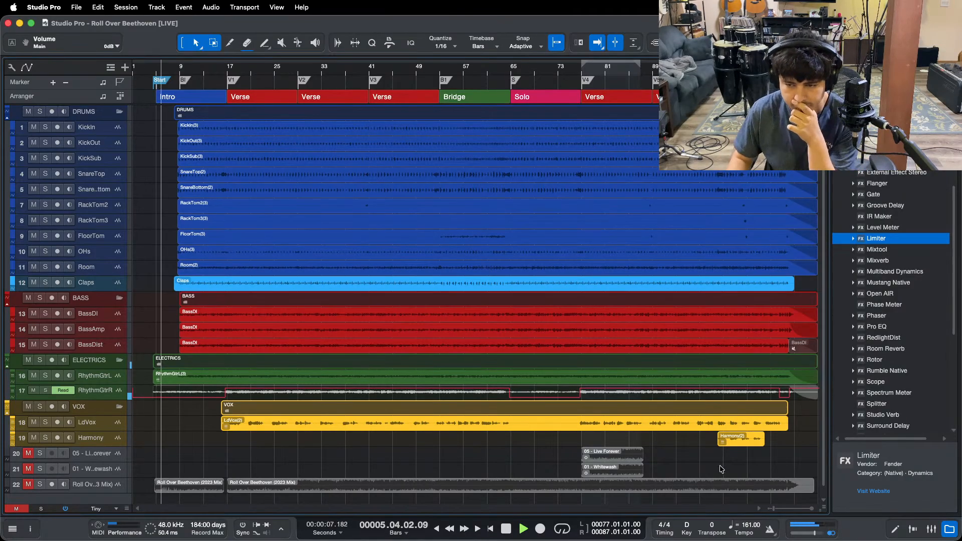
Step: Expand the RhythmGtrR channel in the console, set its RoomVerb send level to -10 dB, and collapse the channel
{"action": "left_click", "coordinate": [931, 530]}
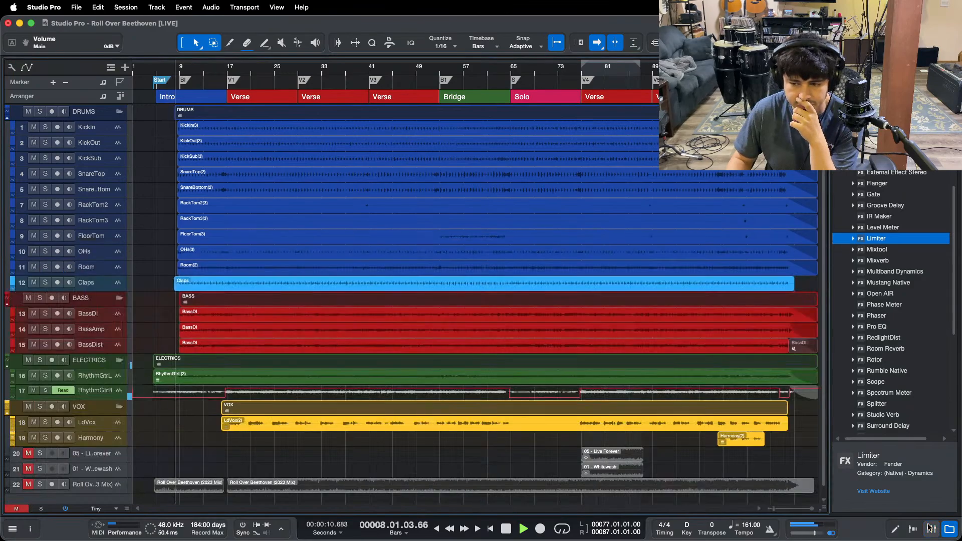
{"action": "left_click", "coordinate": [930, 529]}
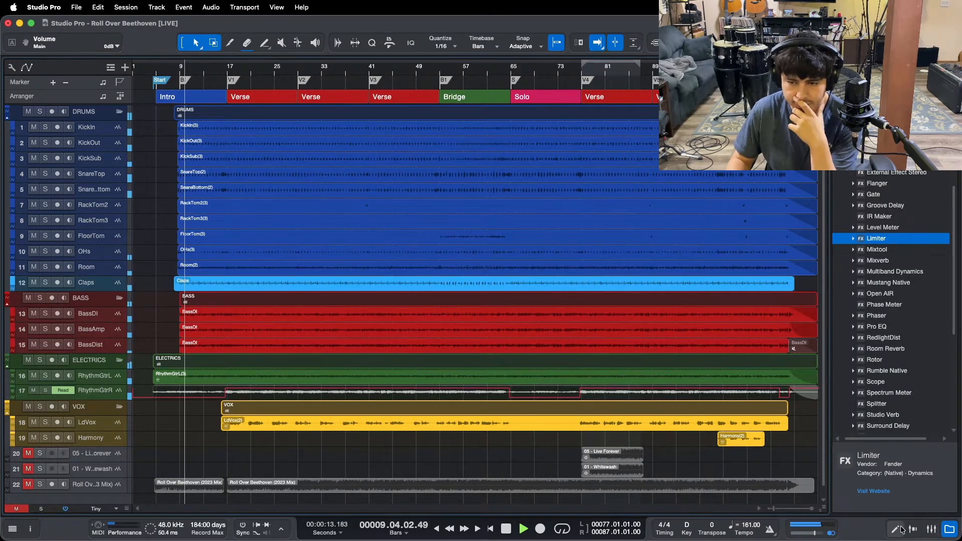
{"action": "left_click", "coordinate": [930, 530]}
{"action": "left_click_drag", "start_coordinate": [456, 510], "coordinate": [349, 512]}
{"action": "left_click", "coordinate": [408, 456]}
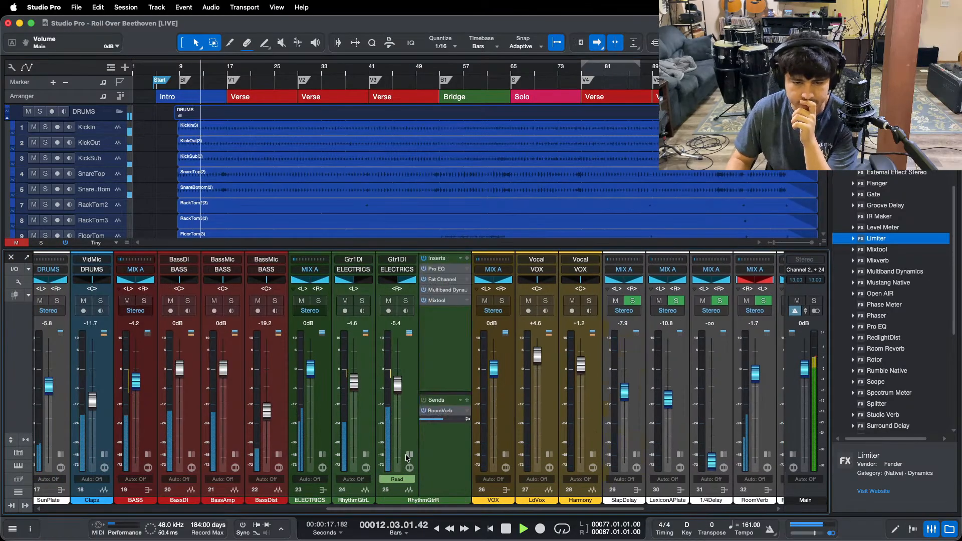
{"action": "left_click", "coordinate": [447, 420]}
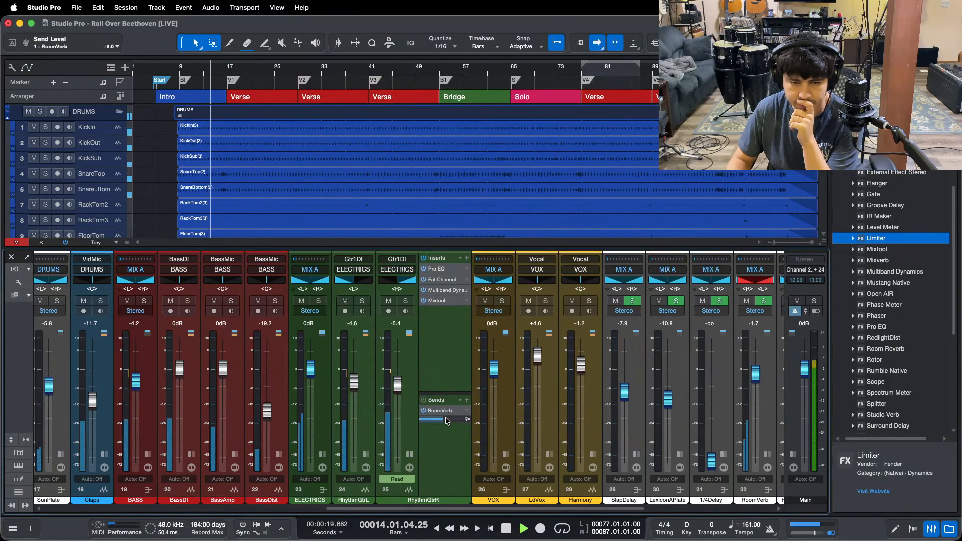
{"action": "left_click", "coordinate": [111, 46]}
{"action": "type", "text": "-10"}
{"action": "key", "text": "Return"}
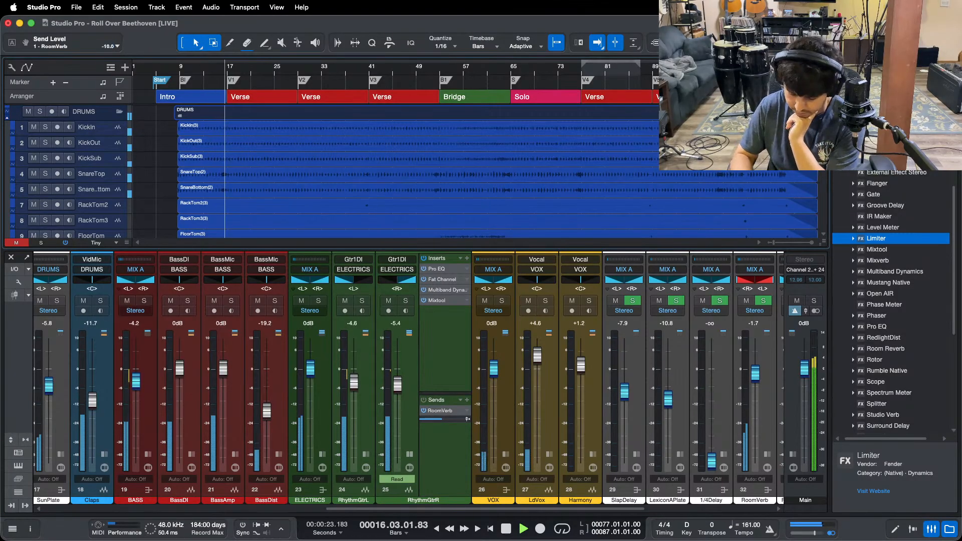
{"action": "left_click", "coordinate": [410, 454]}
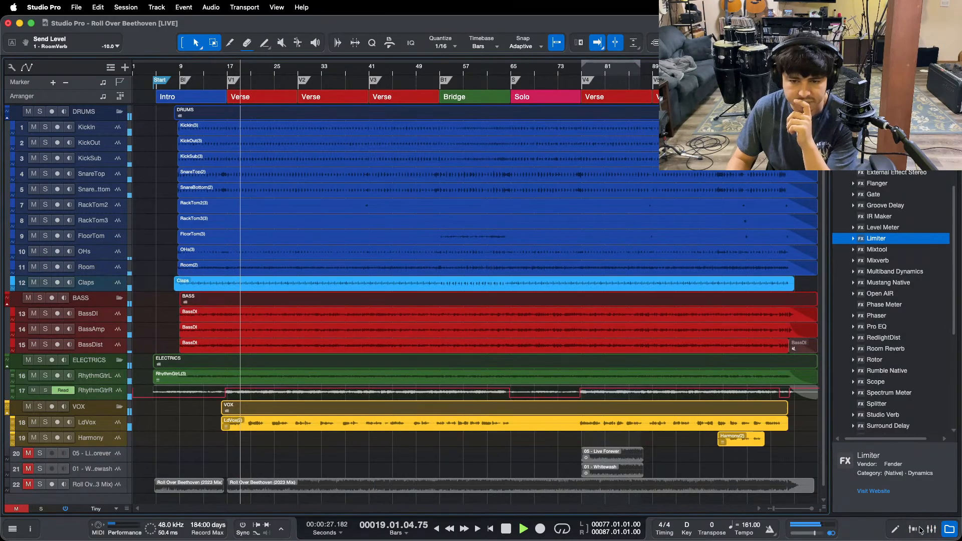
Step: Listen through the verses, bridge and solo with the console hidden, and check OBS during playback
{"action": "left_click", "coordinate": [934, 534]}
{"action": "left_click", "coordinate": [932, 533]}
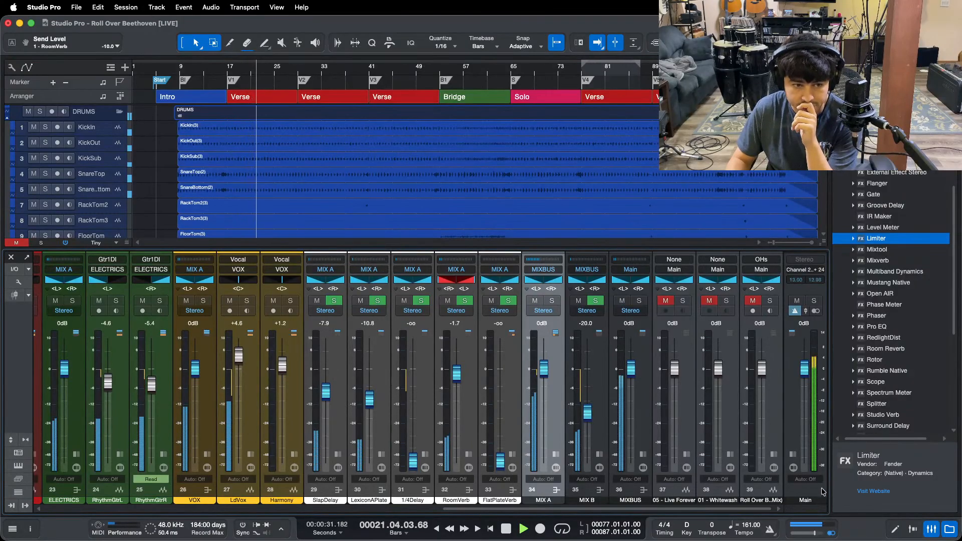
{"action": "key", "text": "F3"}
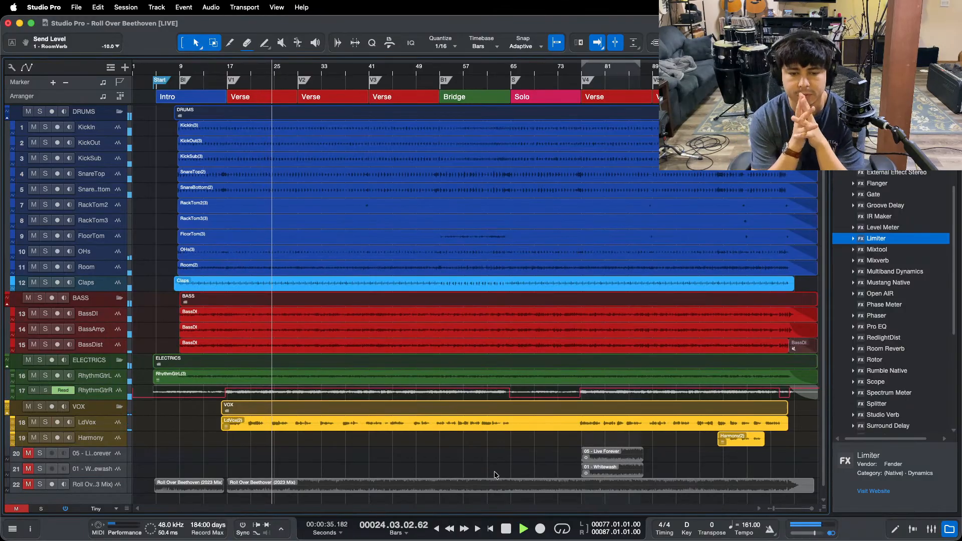
{"action": "left_click", "coordinate": [525, 518]}
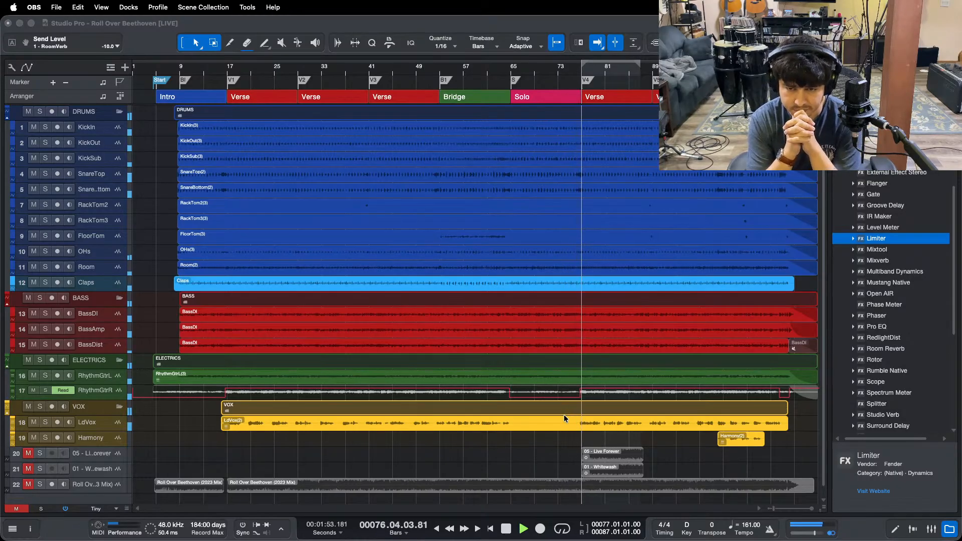
Step: Show the console, raise the BassDist fader to -18.3 dB during playback, and hide the console
{"action": "left_click", "coordinate": [930, 530]}
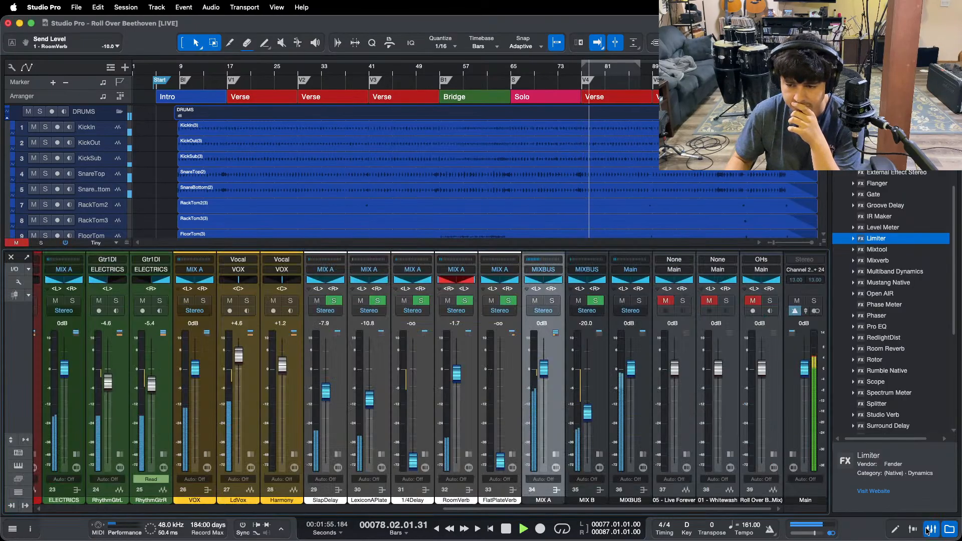
{"action": "scroll", "coordinate": [395, 512], "scroll_direction": "left", "scroll_amount": 5}
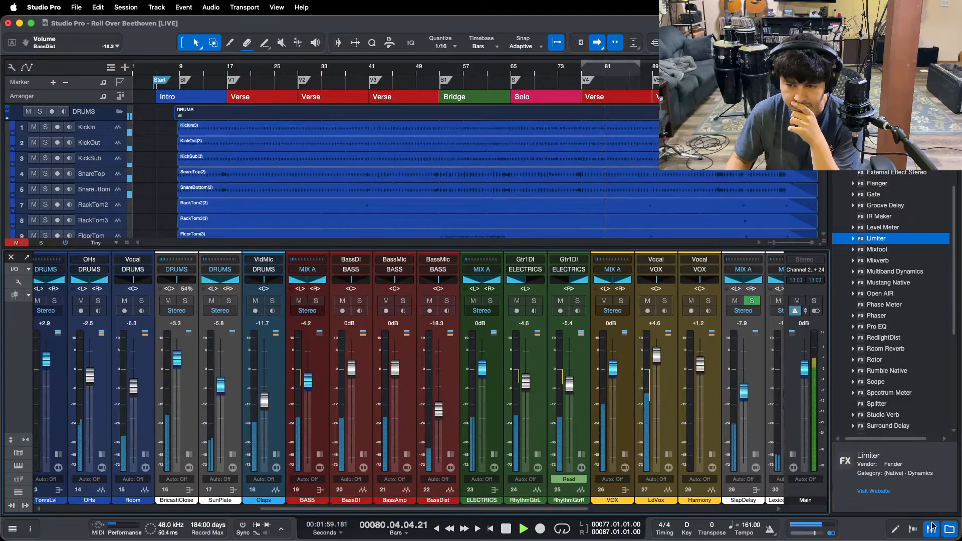
{"action": "key", "text": "F3"}
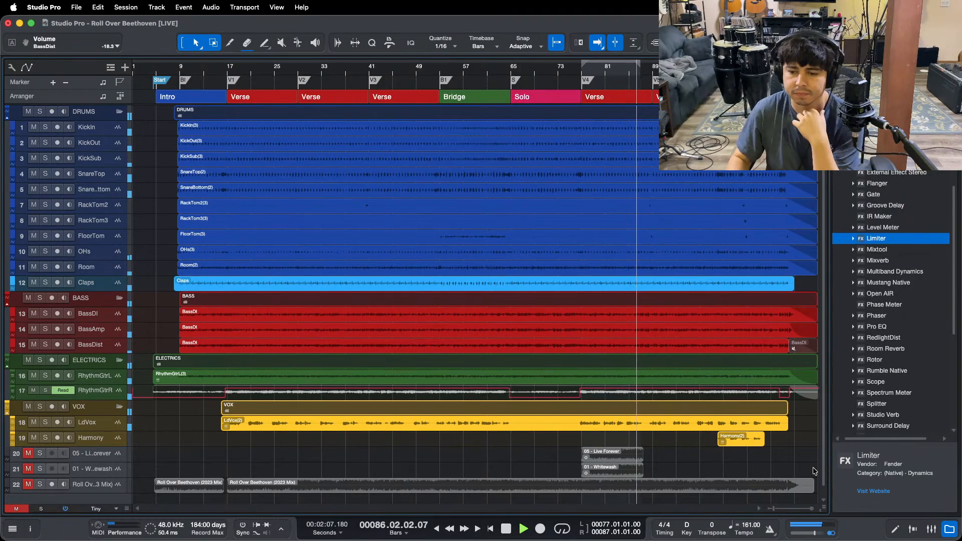
Step: Listen to the rest of the song to the end while checking OBS, stop playback, and switch to OBS
{"action": "mouse_move", "coordinate": [556, 524]}
{"action": "left_click", "coordinate": [524, 524]}
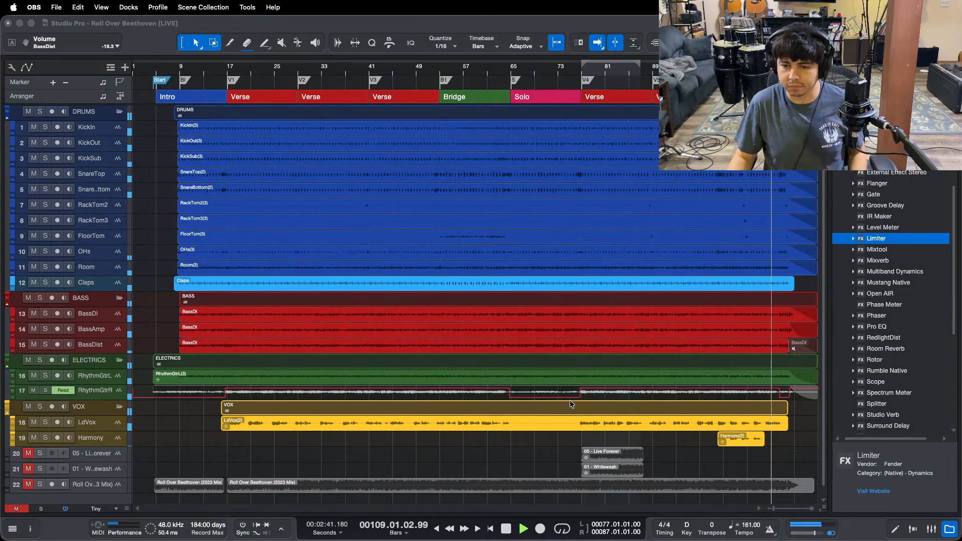
{"action": "left_click", "coordinate": [859, 529]}
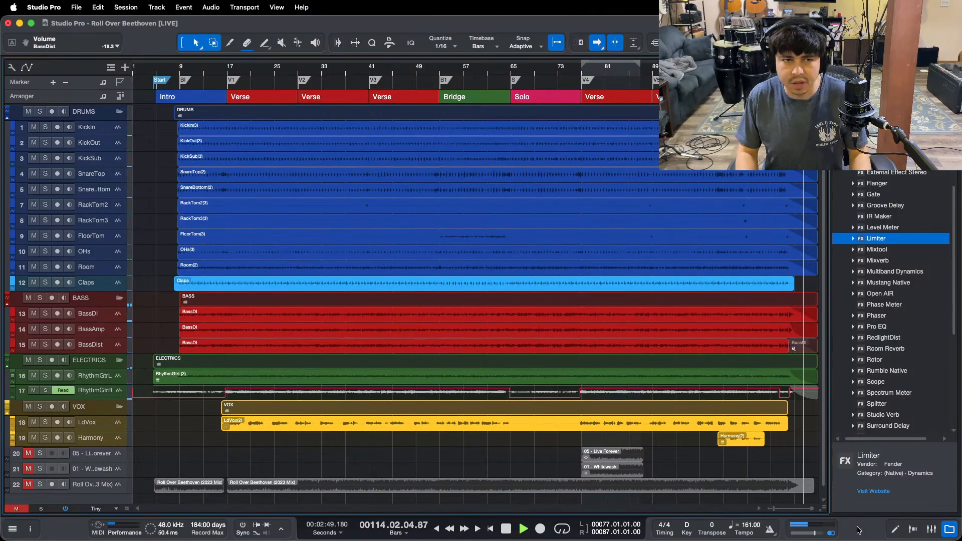
{"action": "key", "text": "space"}
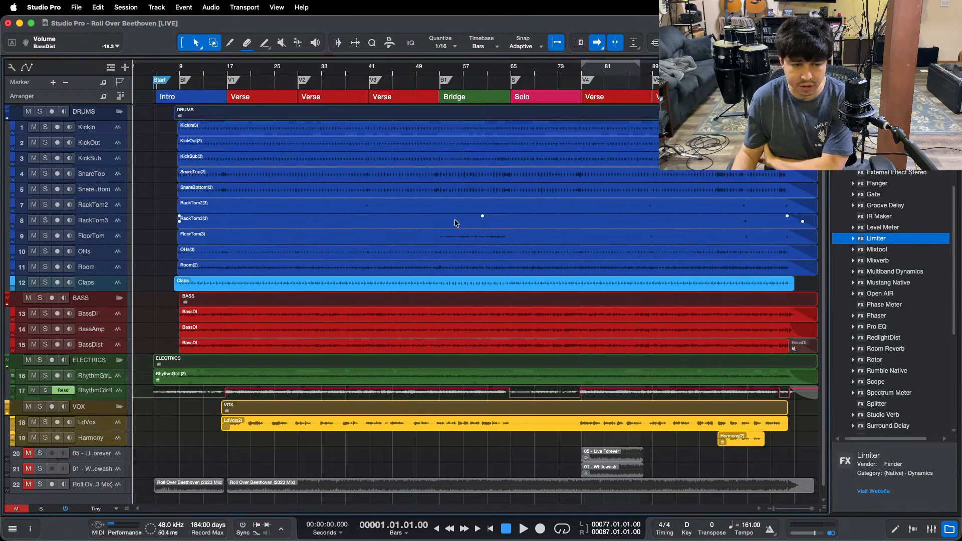
{"action": "left_click", "coordinate": [530, 528]}
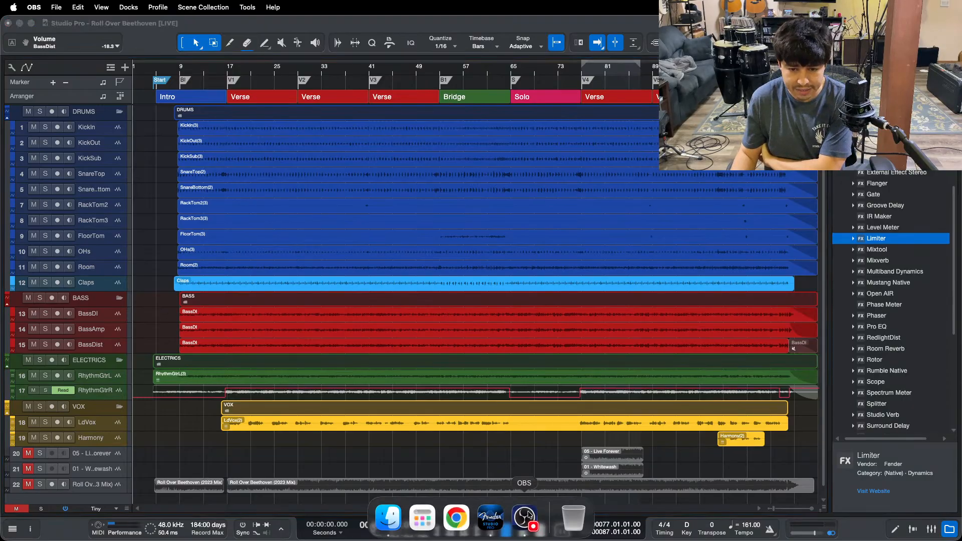